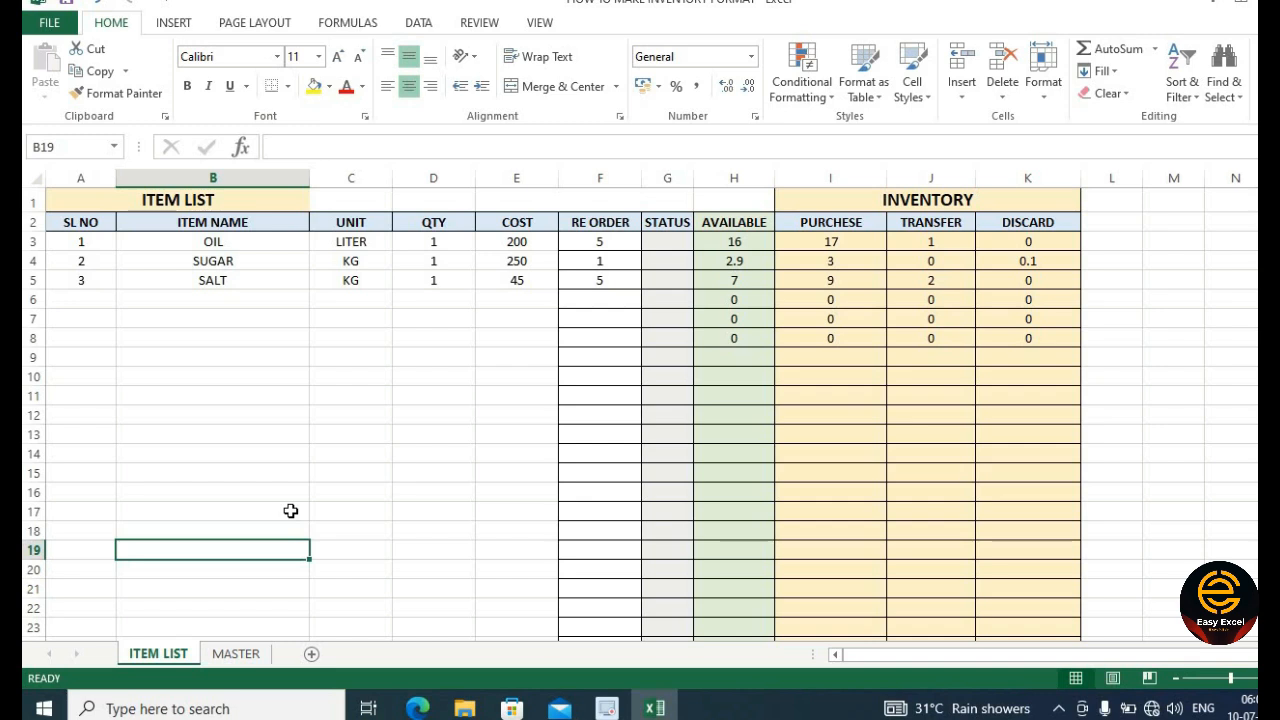
- Examine the ITEM LIST sheet's item table and its AVAILABLE, PURCHESE, TRANSFER and DISCARD columns
click(284, 449)
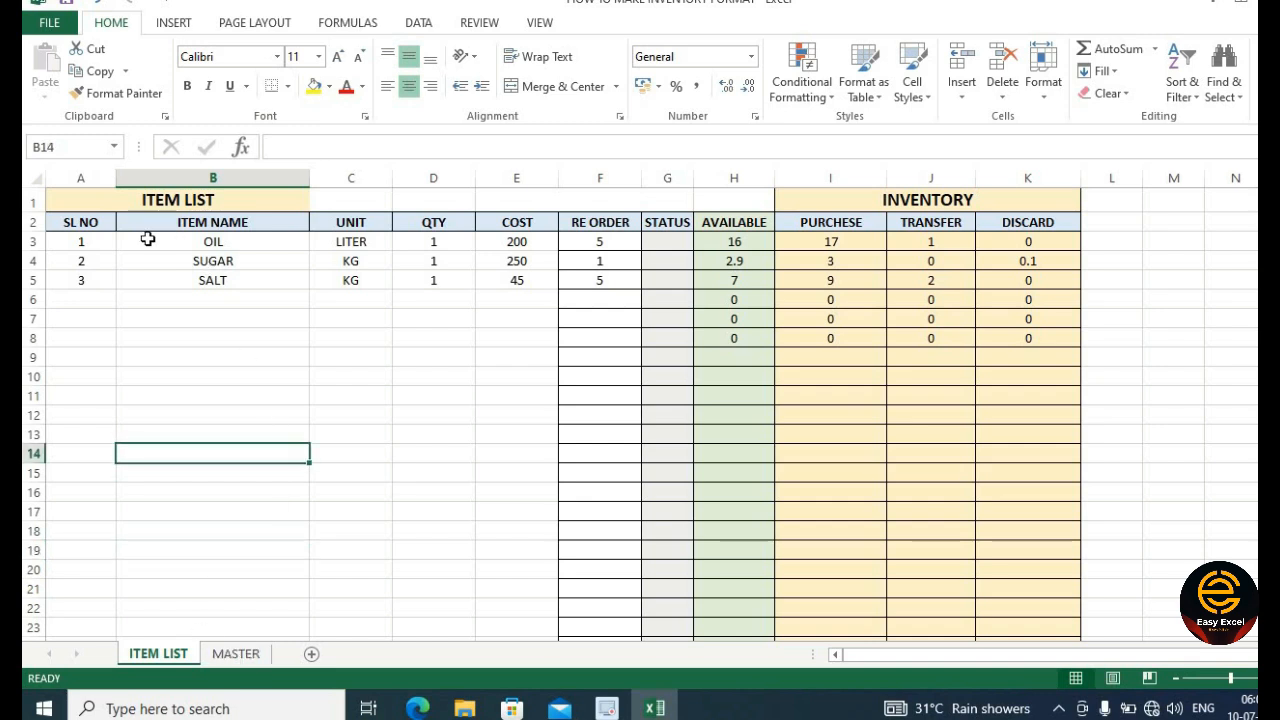
drag(91, 200, 971, 371)
click(344, 449)
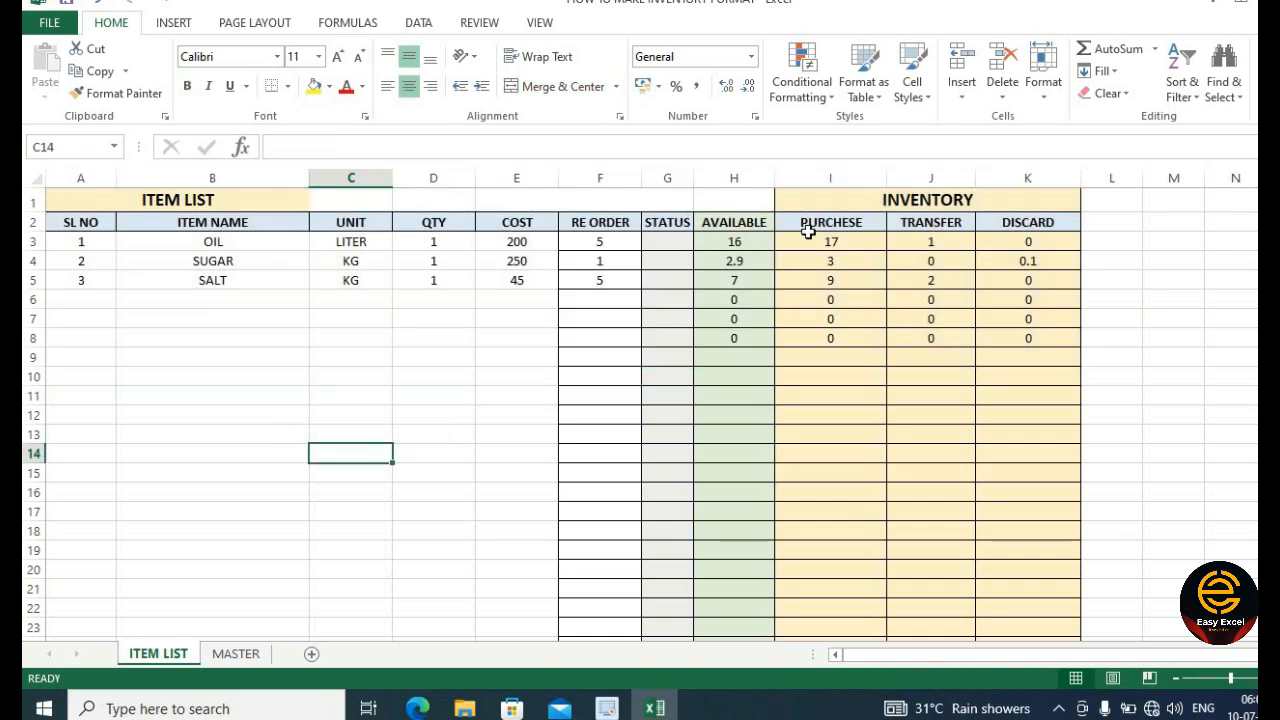
click(846, 176)
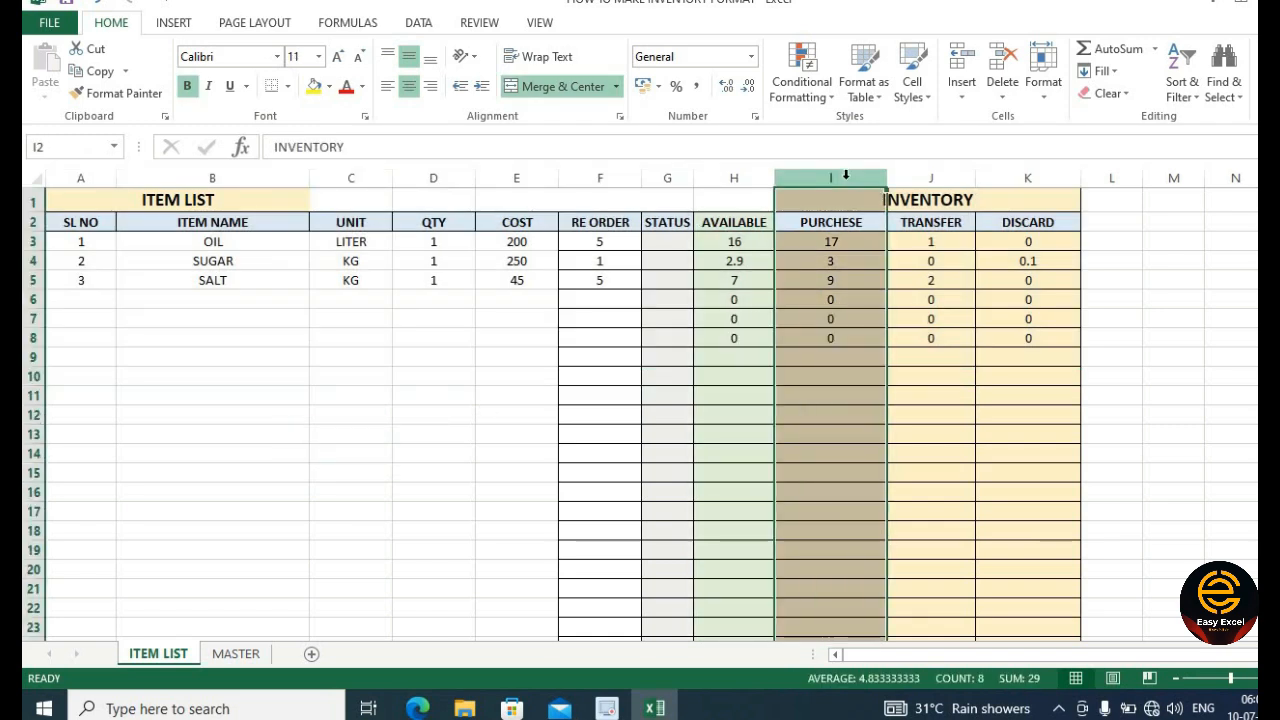
click(522, 239)
drag(856, 242, 1006, 305)
click(849, 243)
click(434, 339)
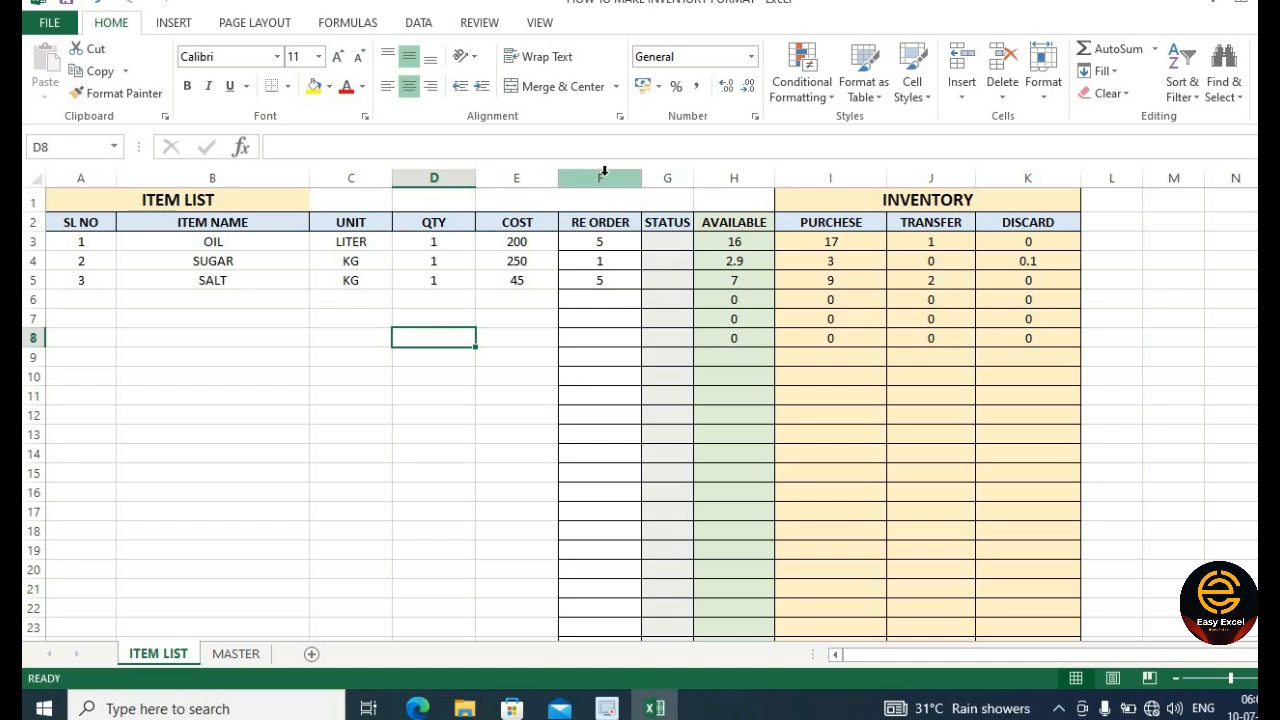
click(734, 177)
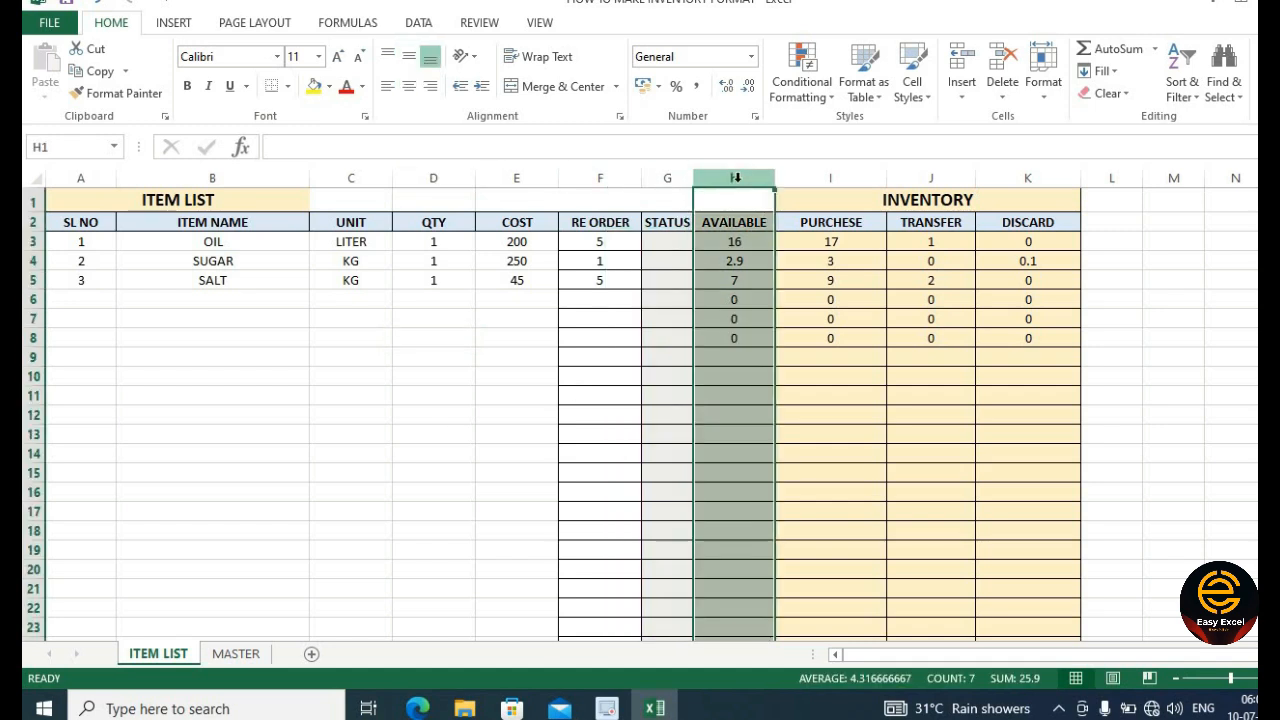
click(820, 180)
click(930, 178)
click(1027, 178)
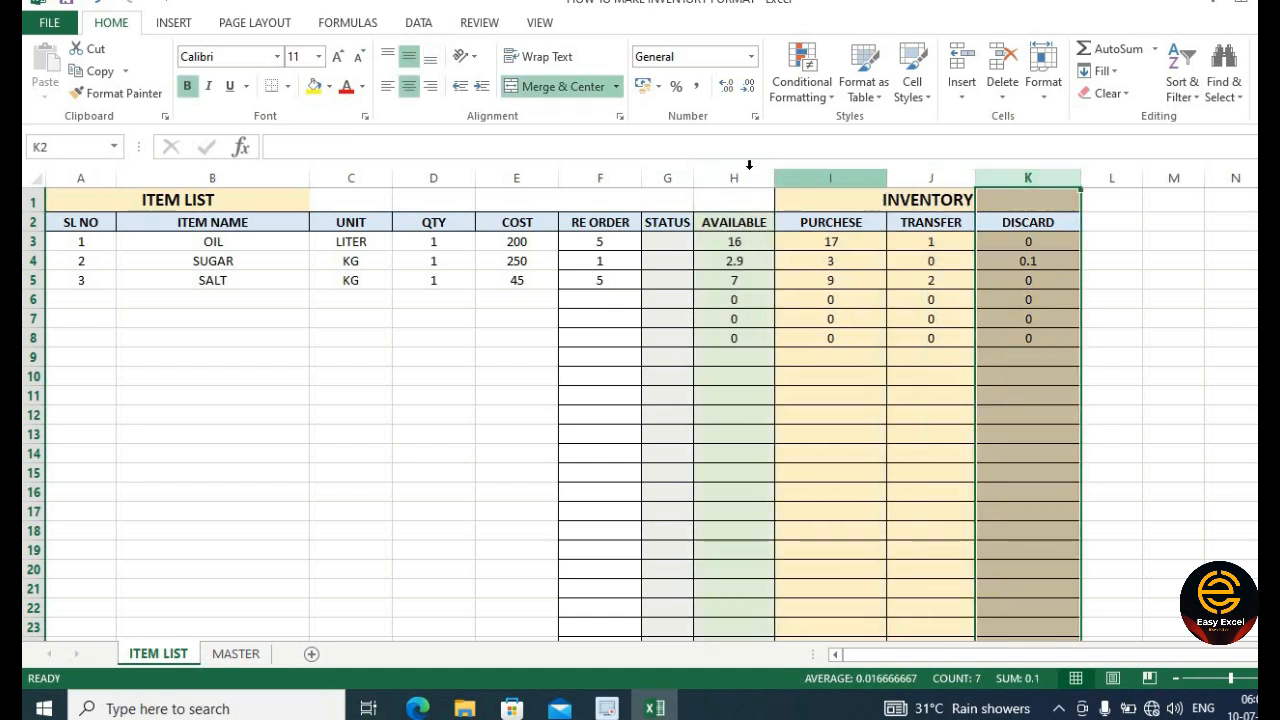
click(734, 178)
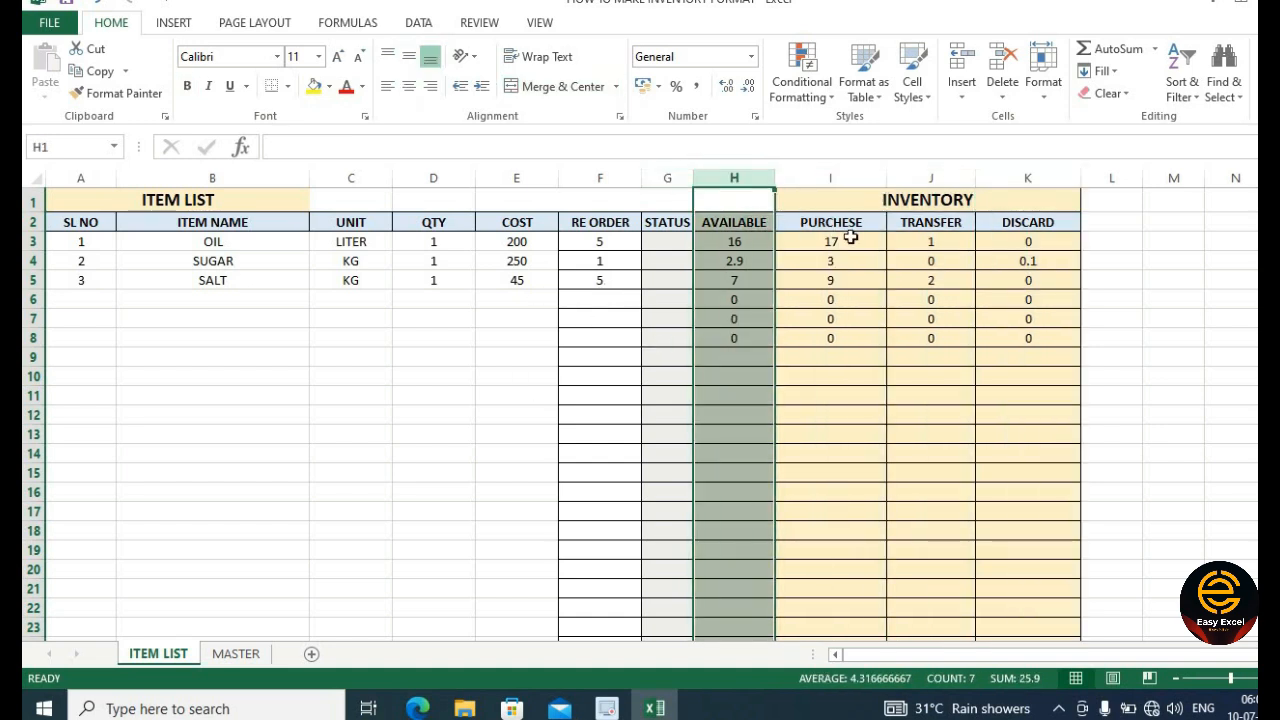
drag(674, 240, 935, 455)
- Review the MASTER sheet's dated transaction entries, including the transaction type, quantity and cost columns
click(236, 654)
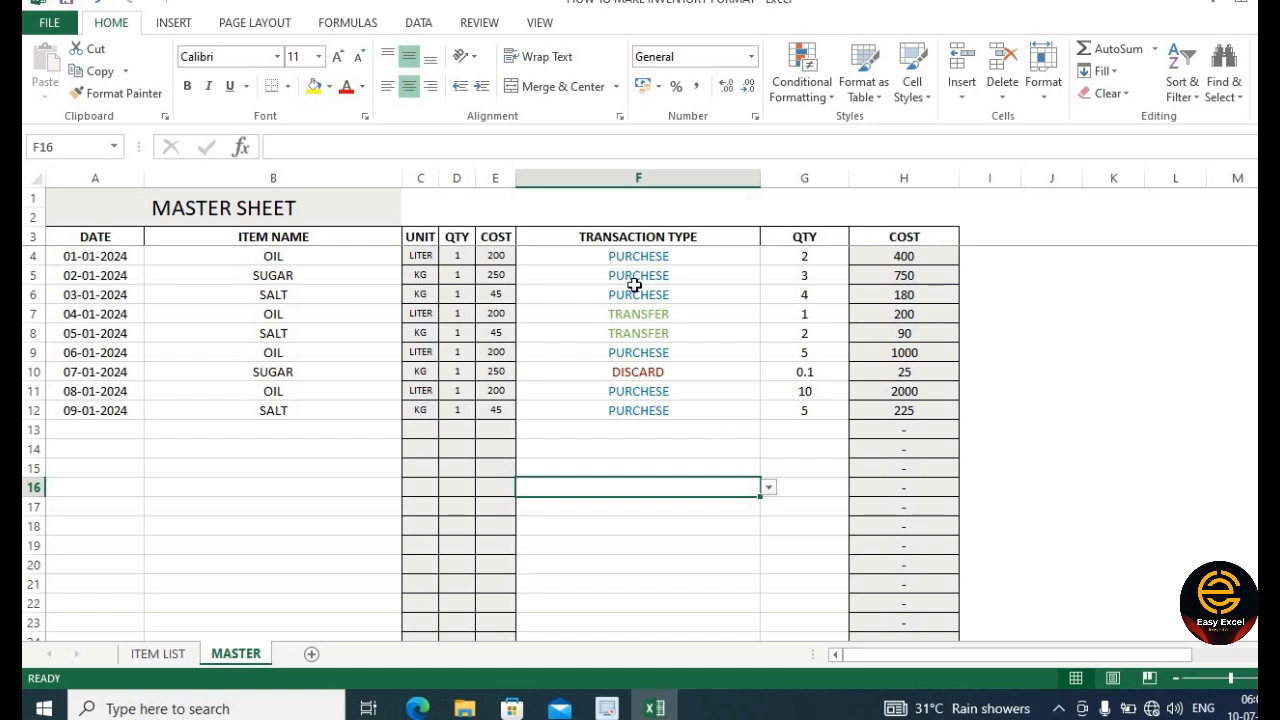
drag(632, 278, 632, 446)
click(627, 490)
click(242, 444)
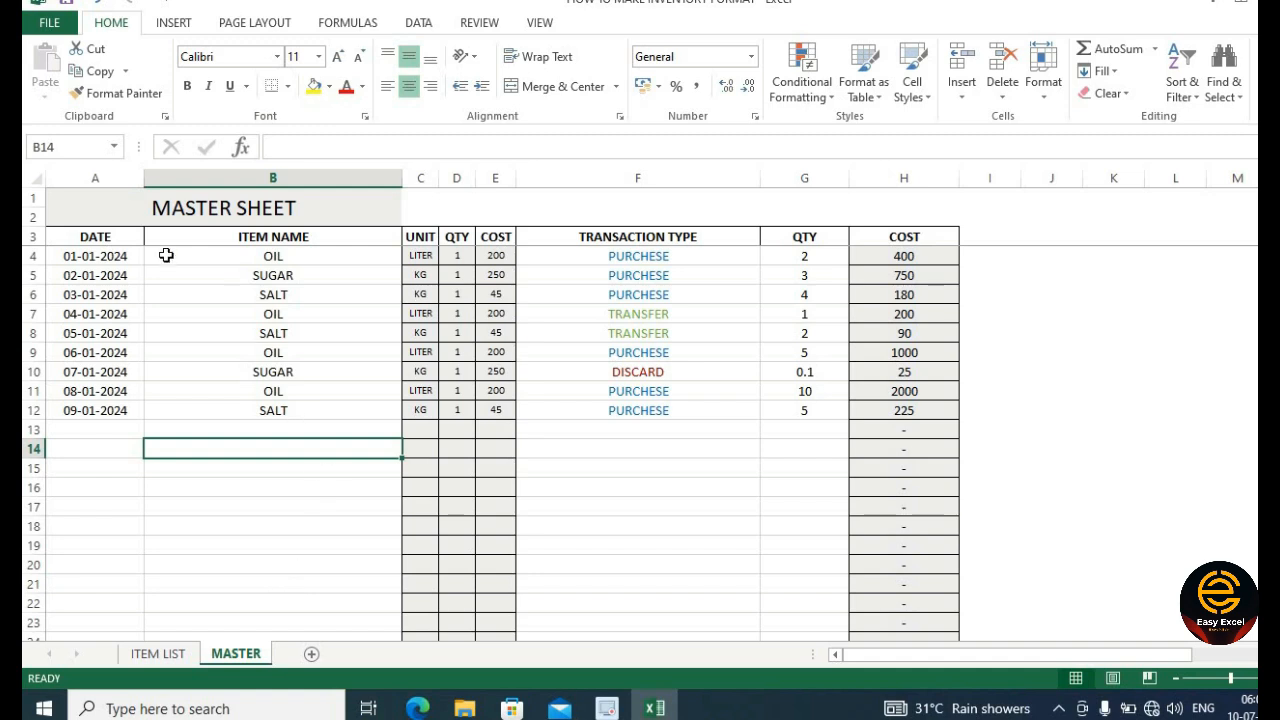
drag(100, 250, 907, 491)
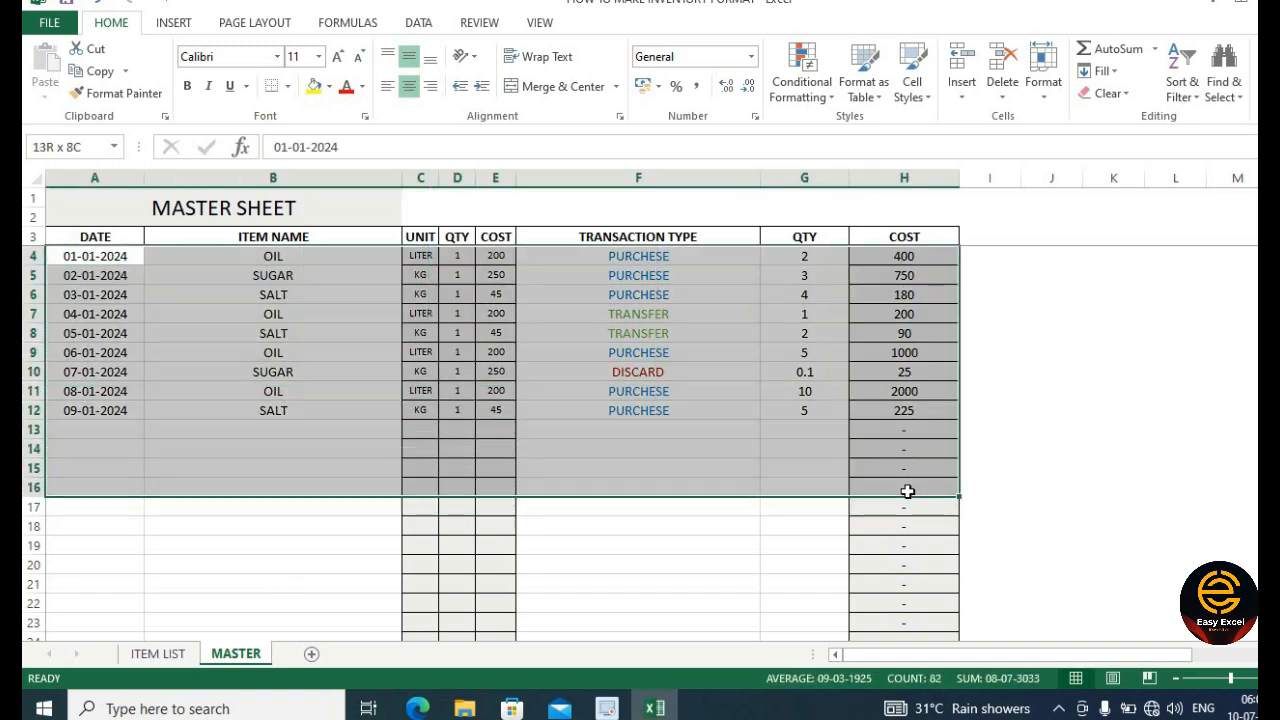
click(654, 563)
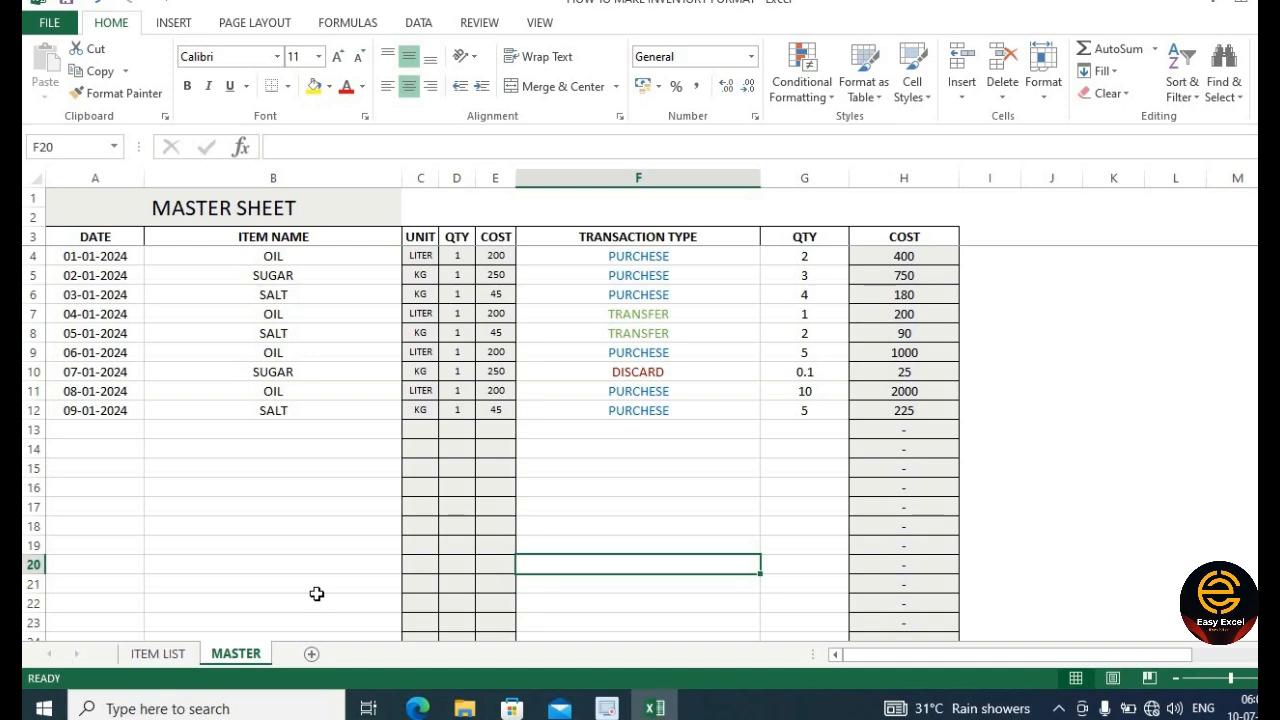
- On the ITEM LIST sheet, fit the widths of the RE ORDER and AVAILABLE columns to their contents
click(158, 653)
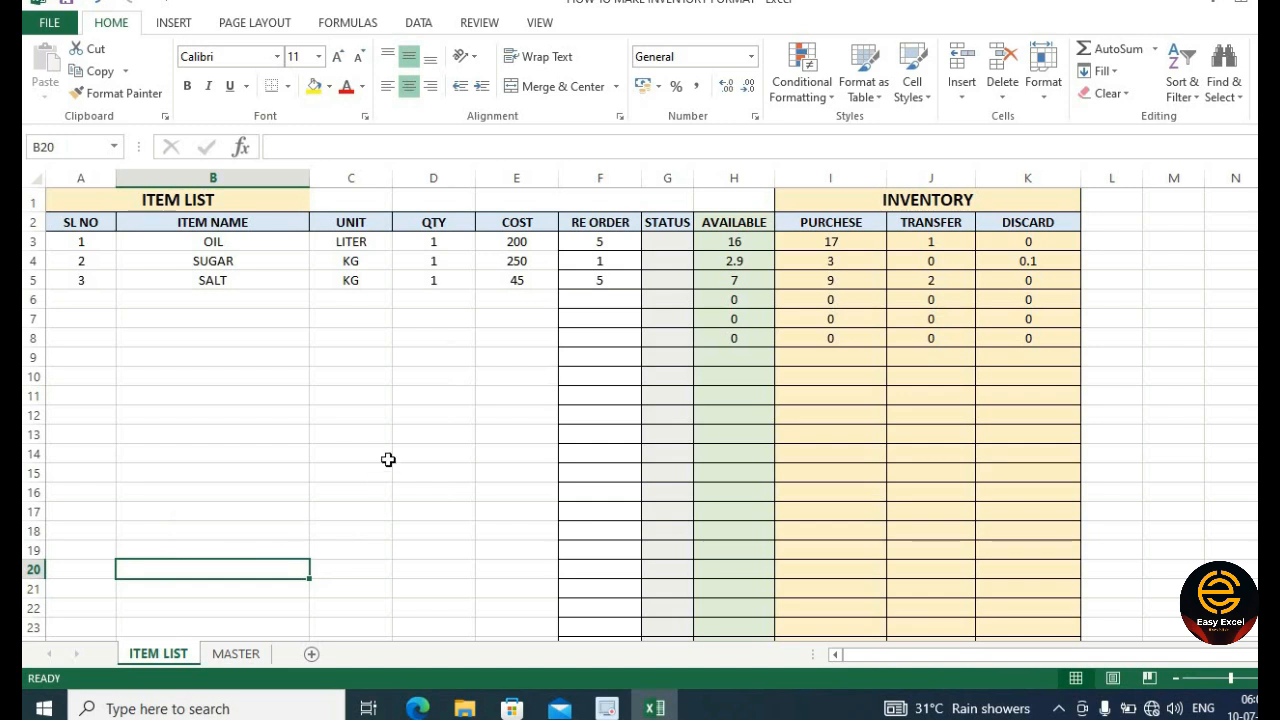
click(424, 431)
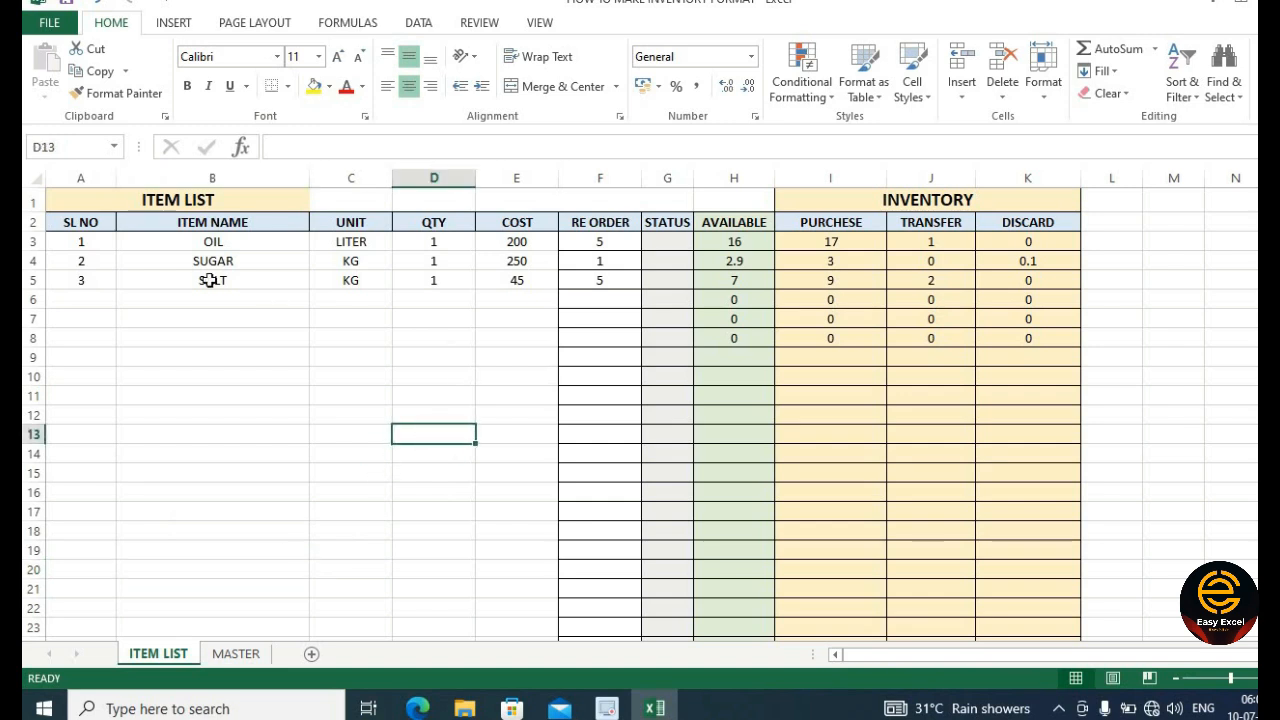
click(614, 239)
click(638, 177)
double_click(641, 177)
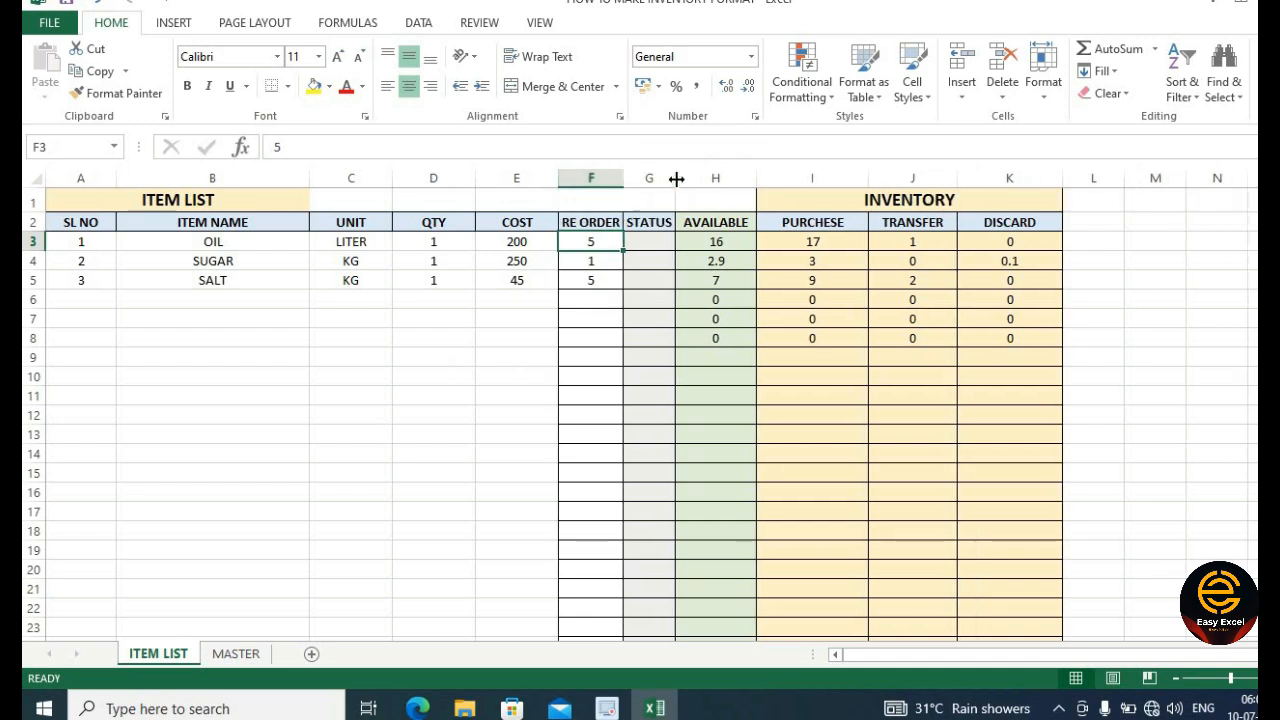
double_click(758, 175)
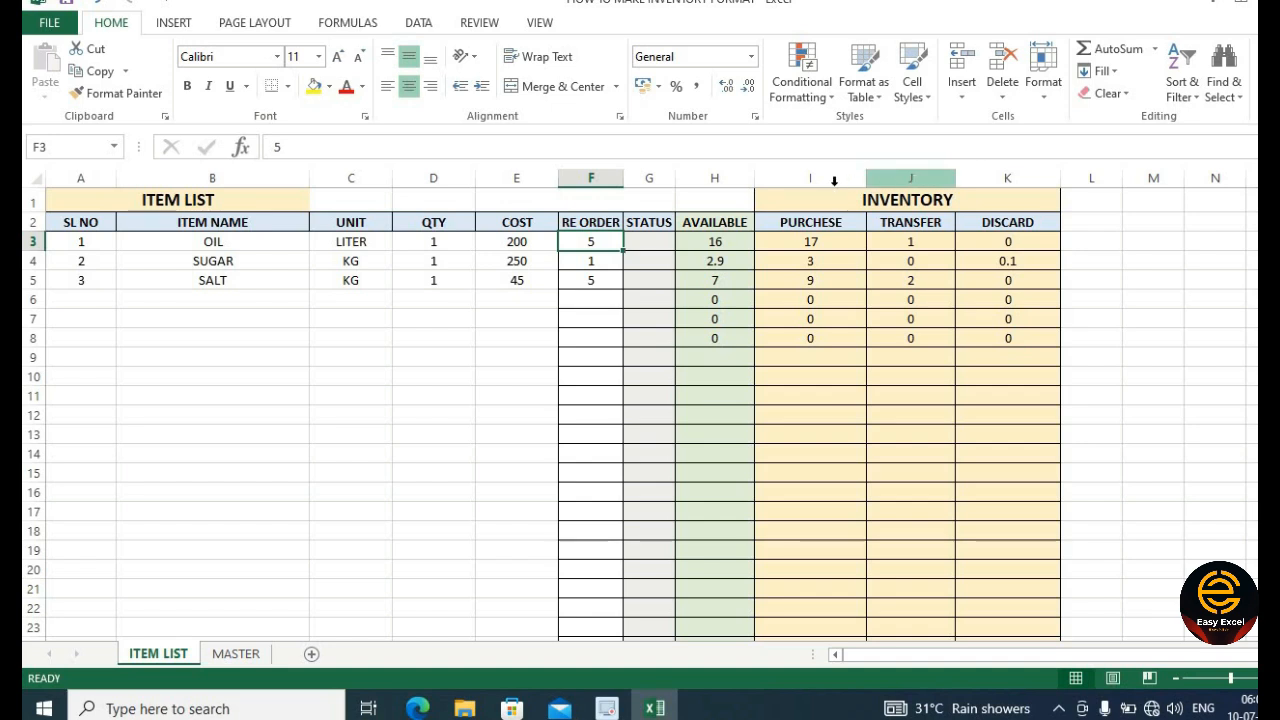
- Examine the AVAILABLE formulas and the PURCHESE, TRANSFER and DISCARD columns of the inventory section
click(812, 226)
drag(730, 242, 724, 416)
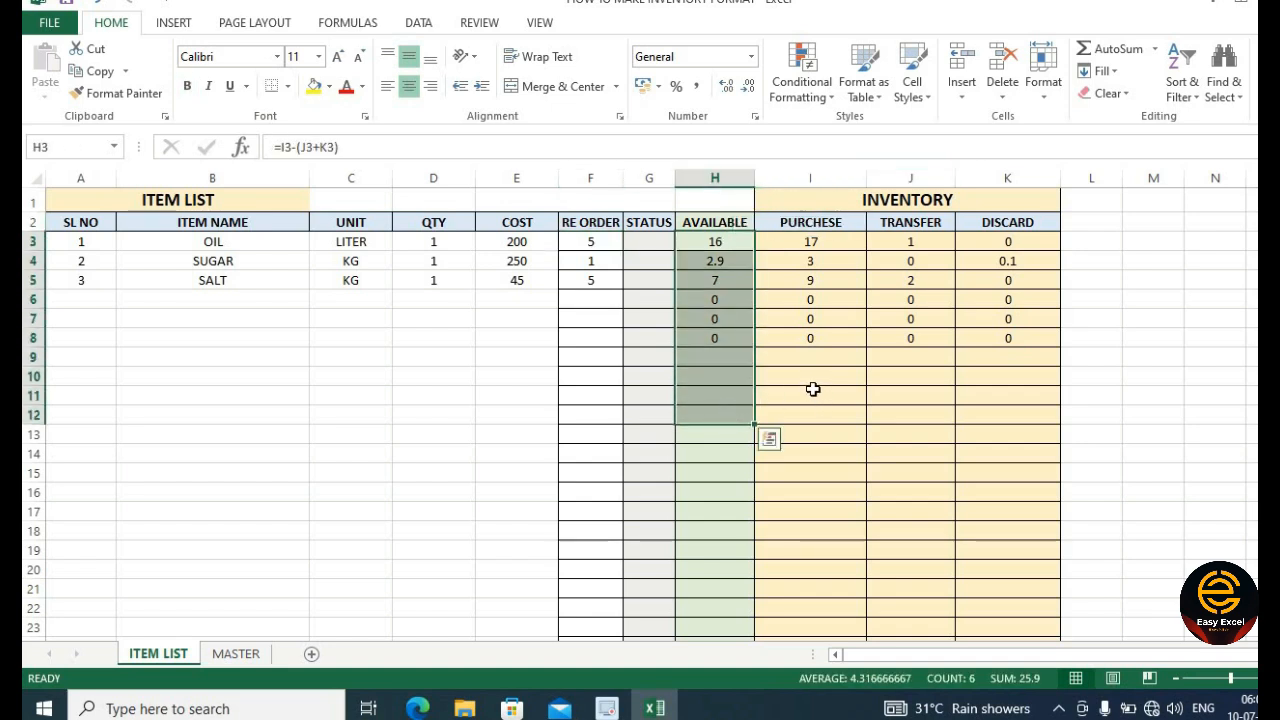
click(813, 389)
drag(734, 249, 728, 388)
click(851, 219)
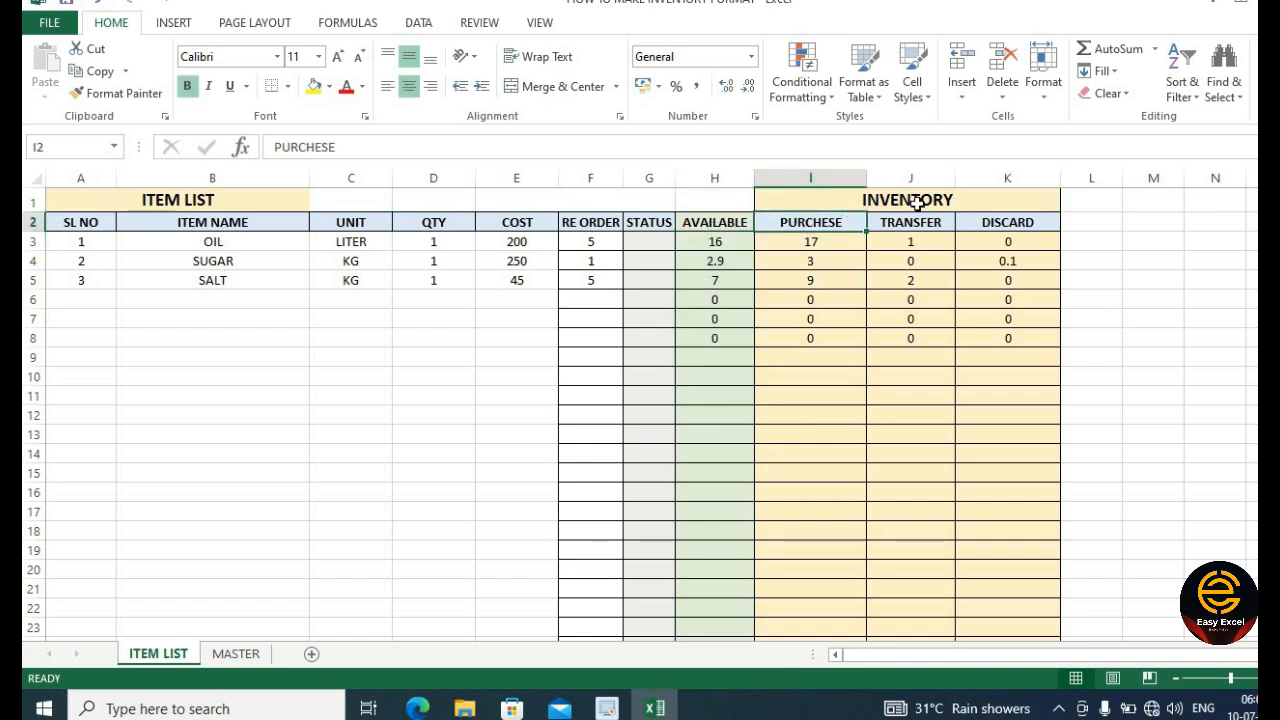
click(928, 222)
click(1005, 224)
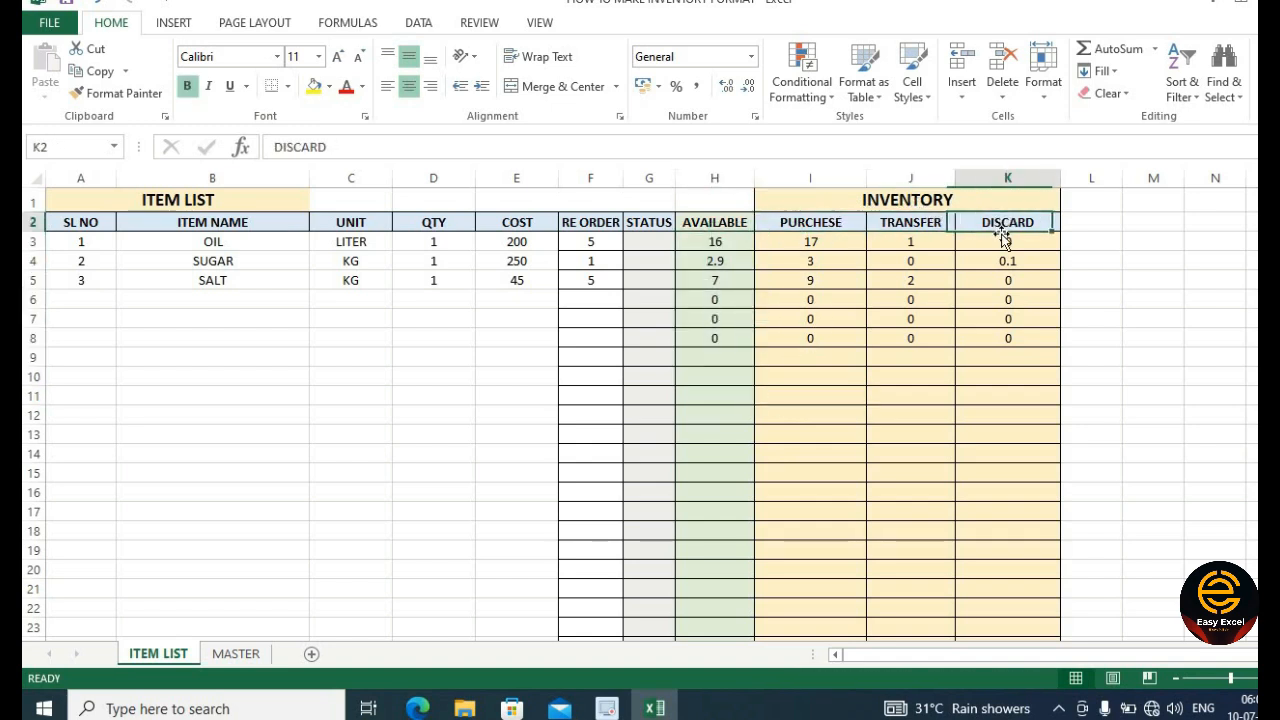
click(887, 274)
click(805, 183)
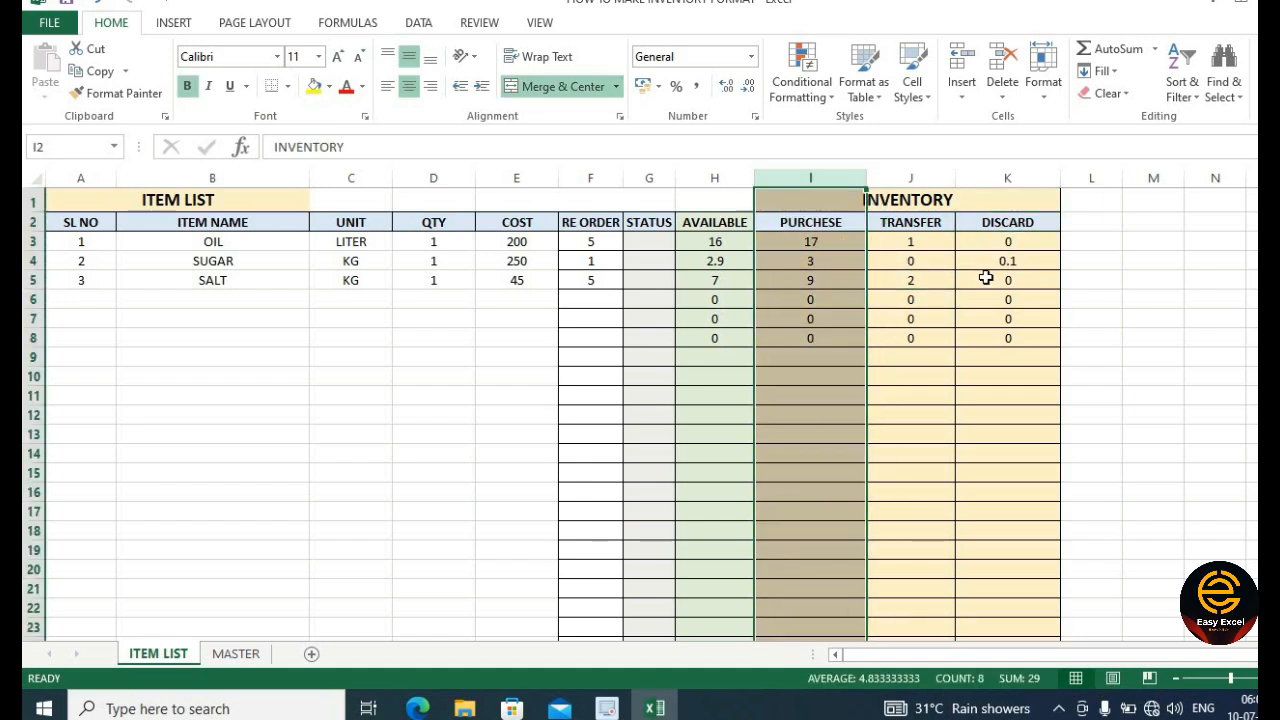
click(1109, 276)
- Insert a blank column before PURCHESE and clear all of its contents and formatting
click(825, 176)
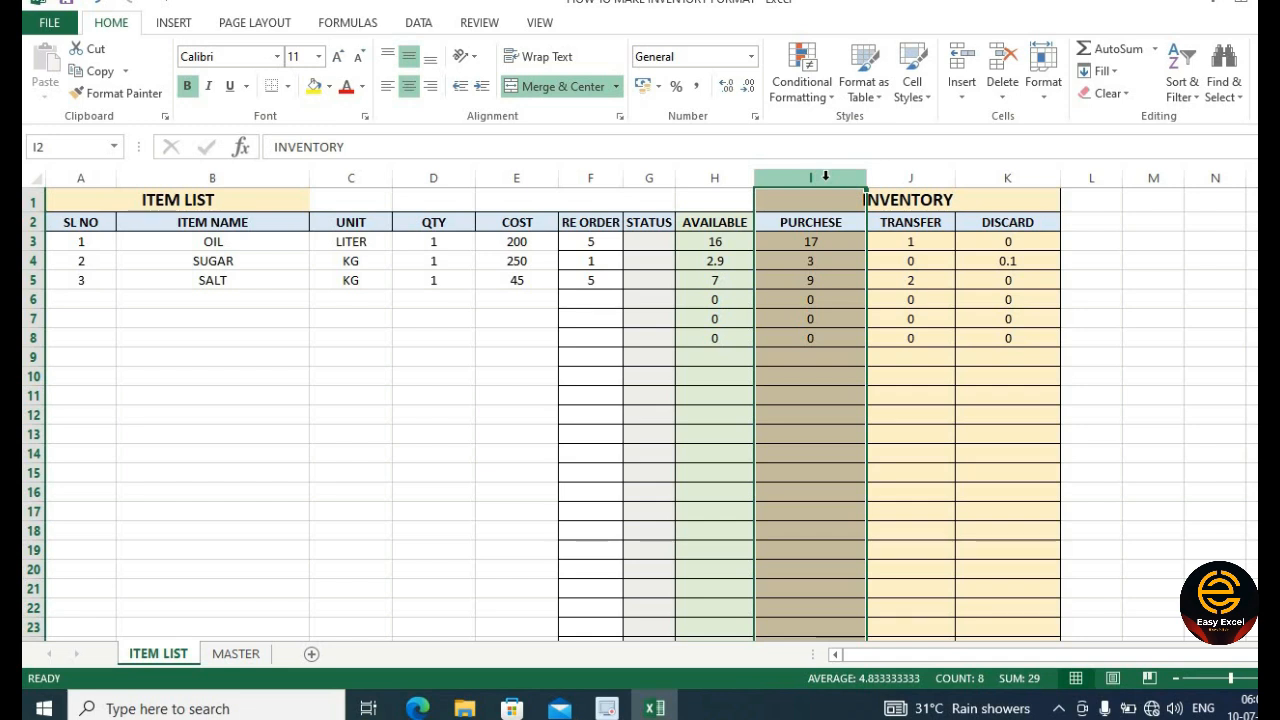
right_click(826, 178)
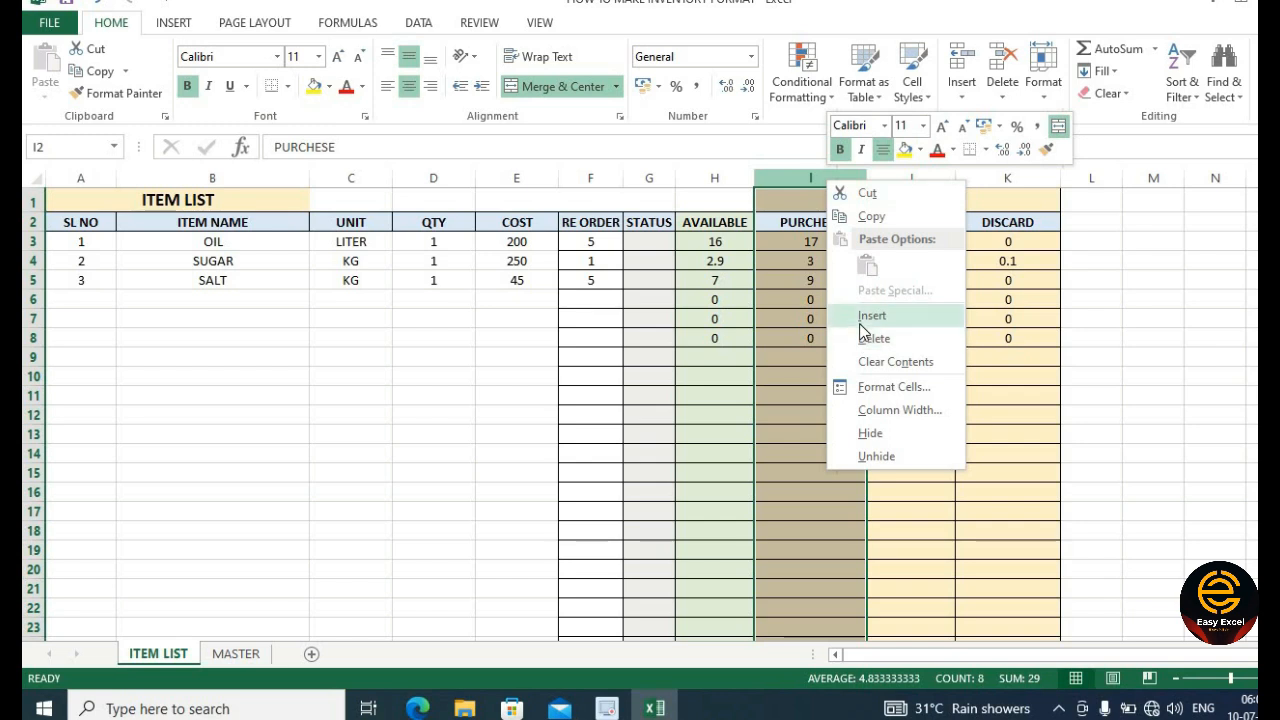
click(862, 317)
click(826, 301)
click(809, 242)
click(797, 178)
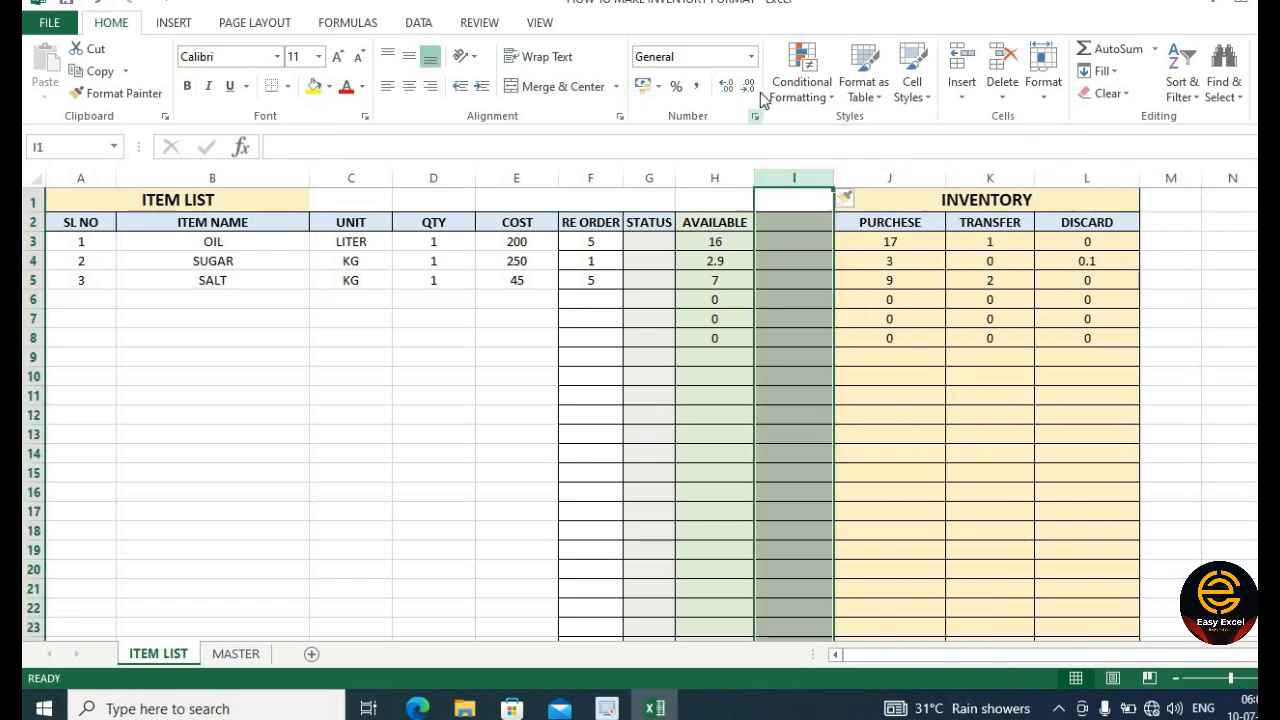
click(1105, 92)
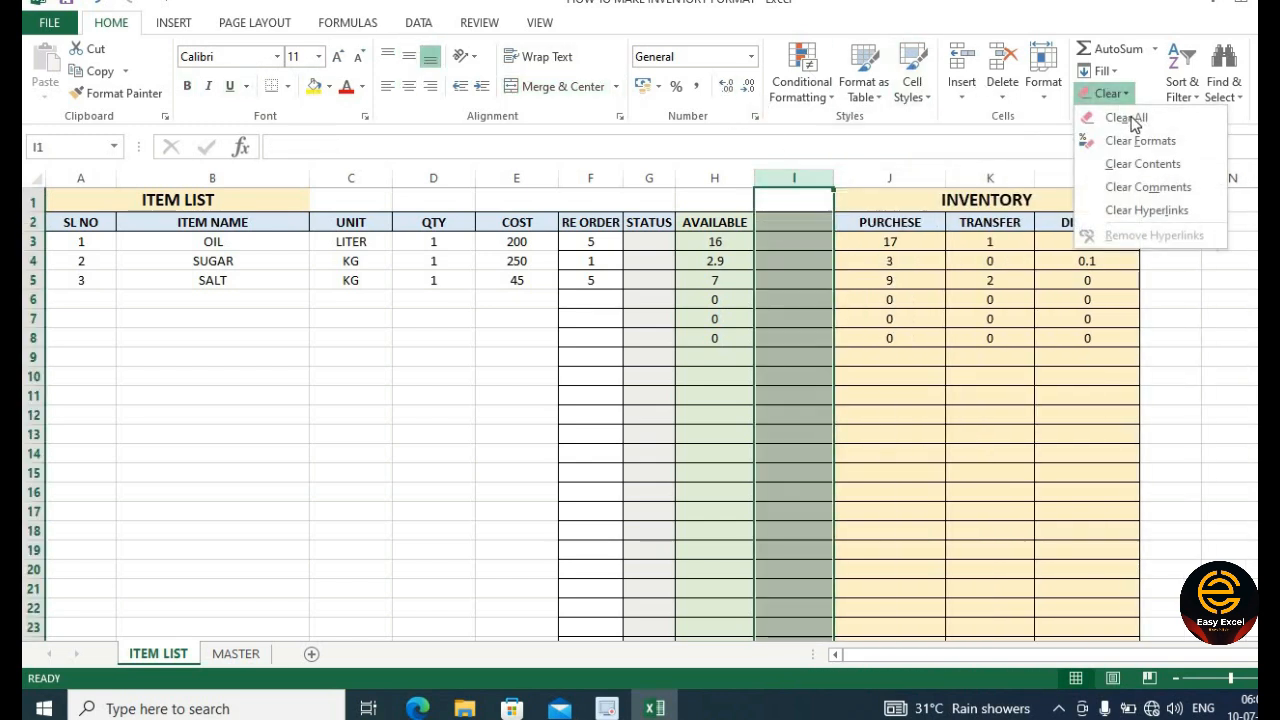
click(1126, 117)
click(877, 245)
- Enter the heading OPENING in cell I2 of the new column
click(807, 221)
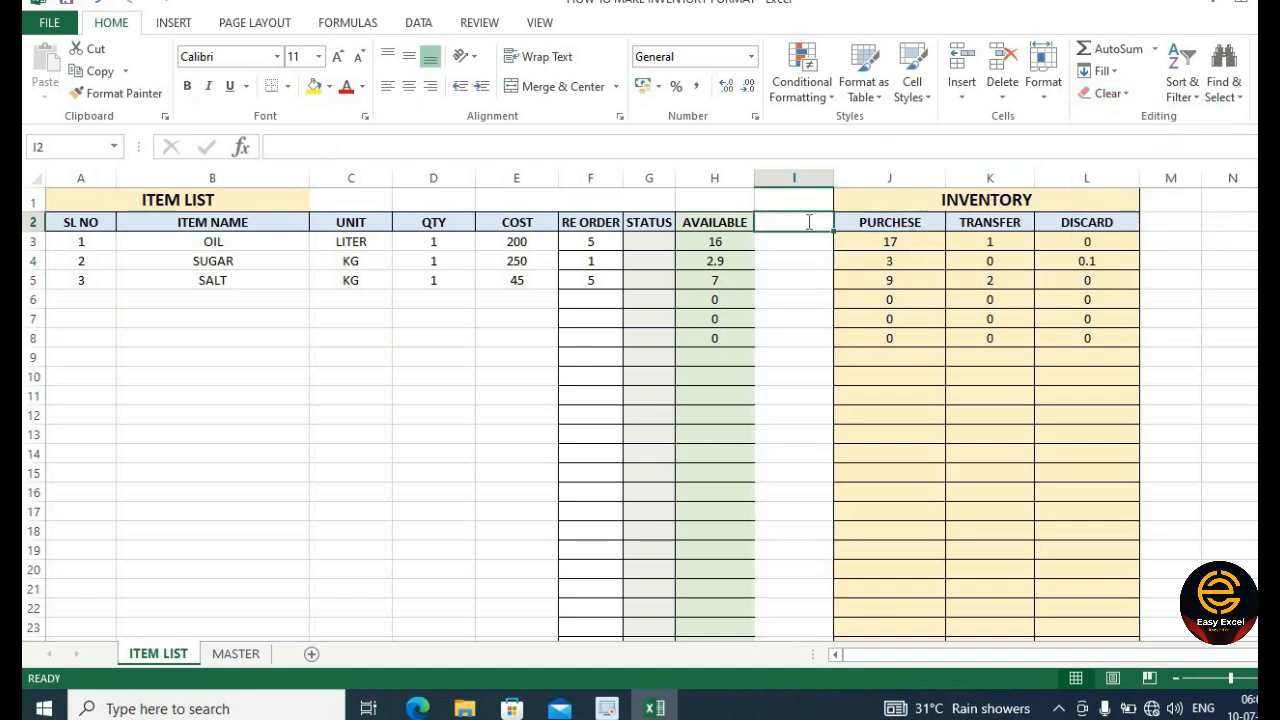
text(OPENING)
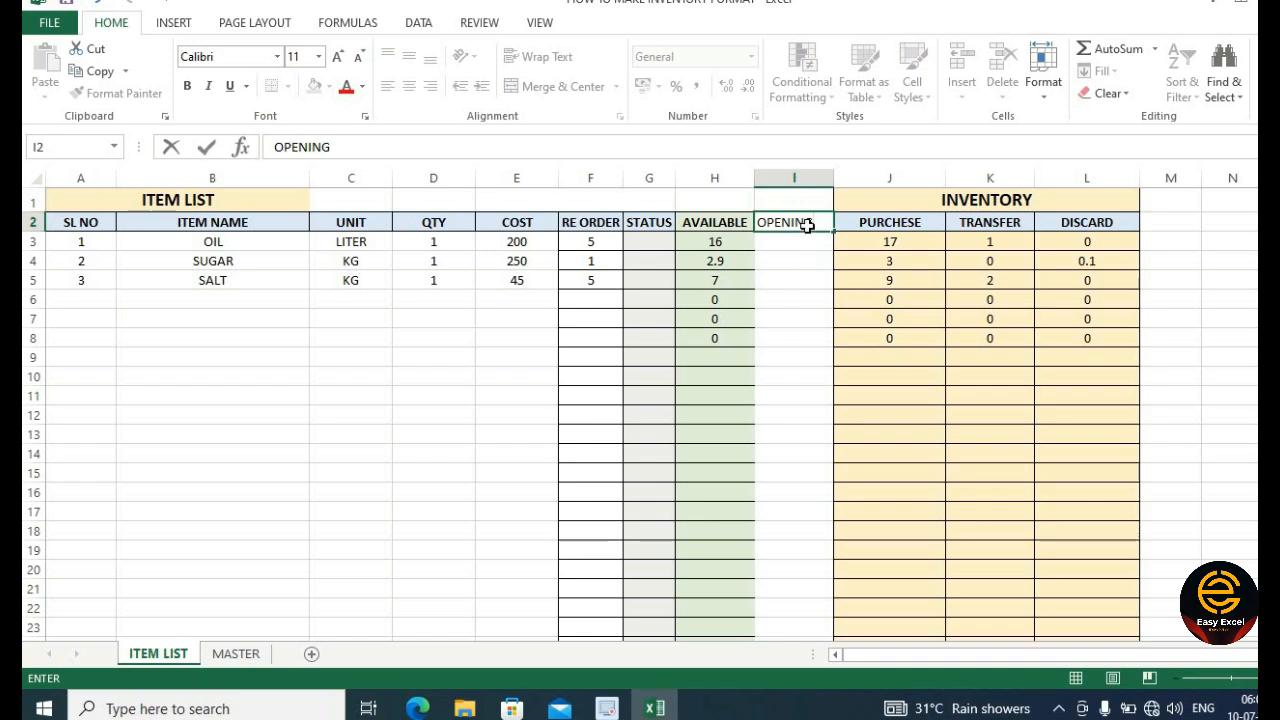
click(815, 258)
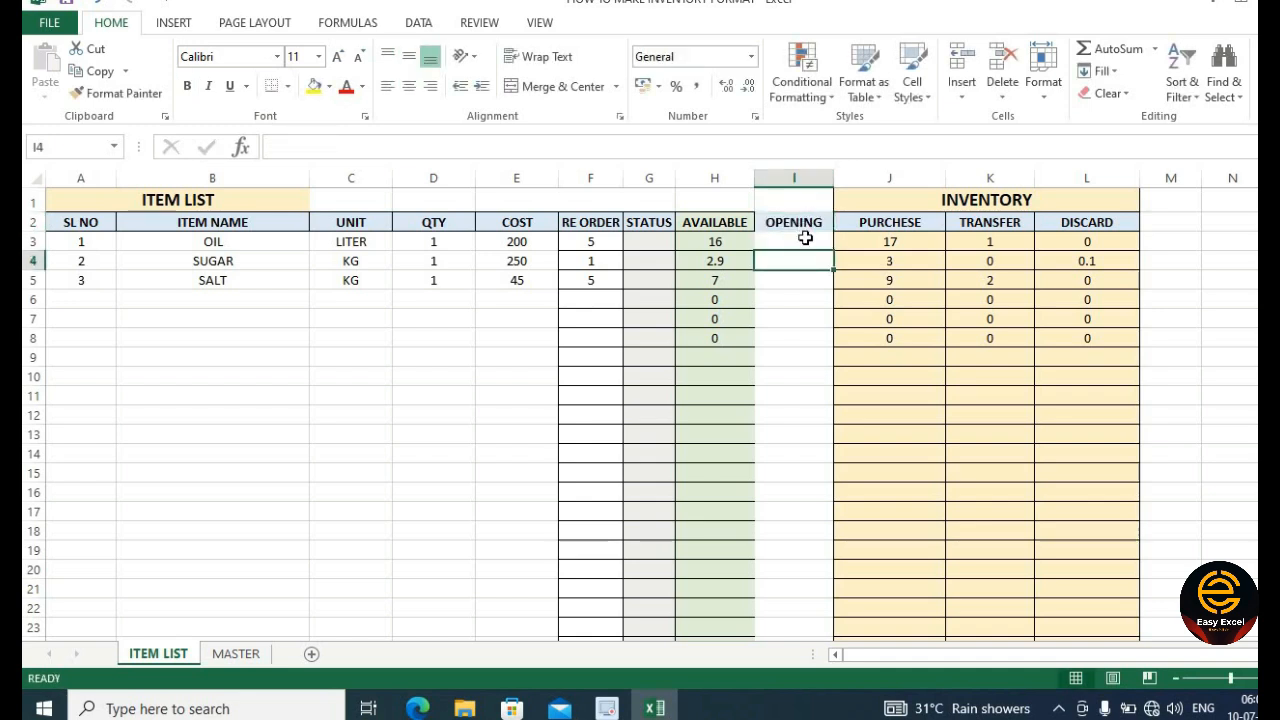
- Apply all borders to the whole OPENING column and fit its width to the heading
click(806, 177)
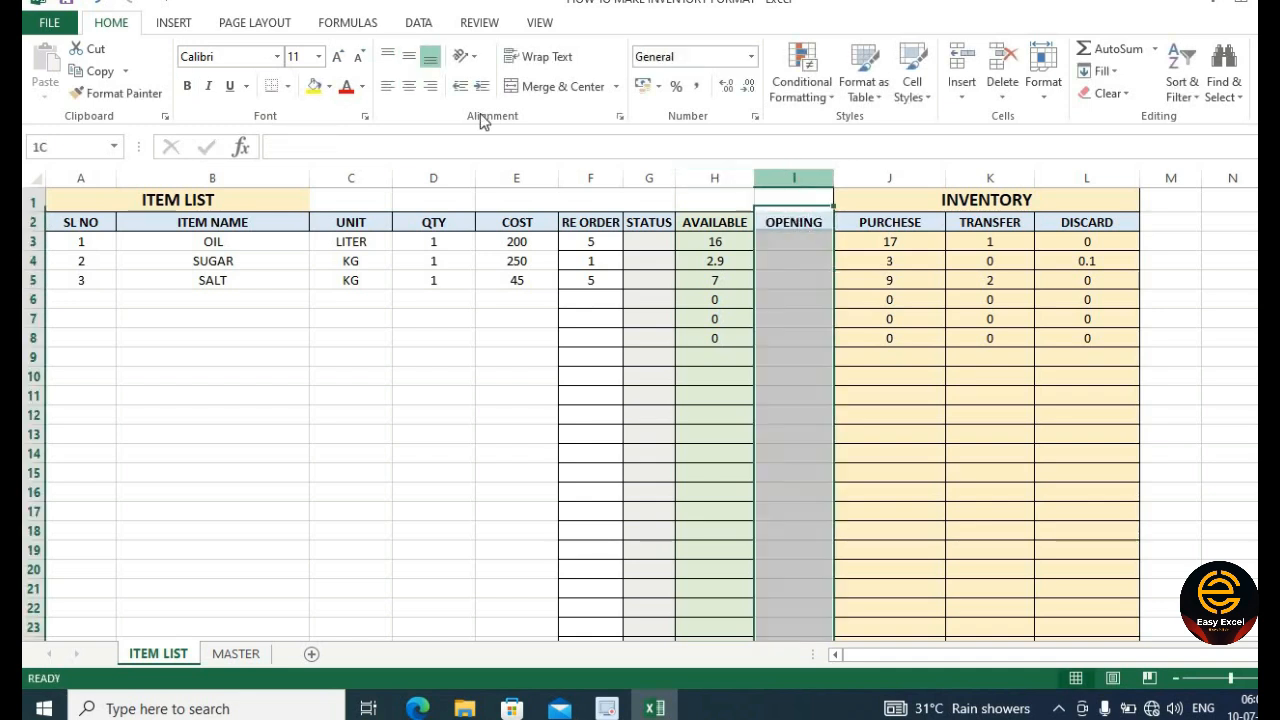
click(289, 86)
click(321, 251)
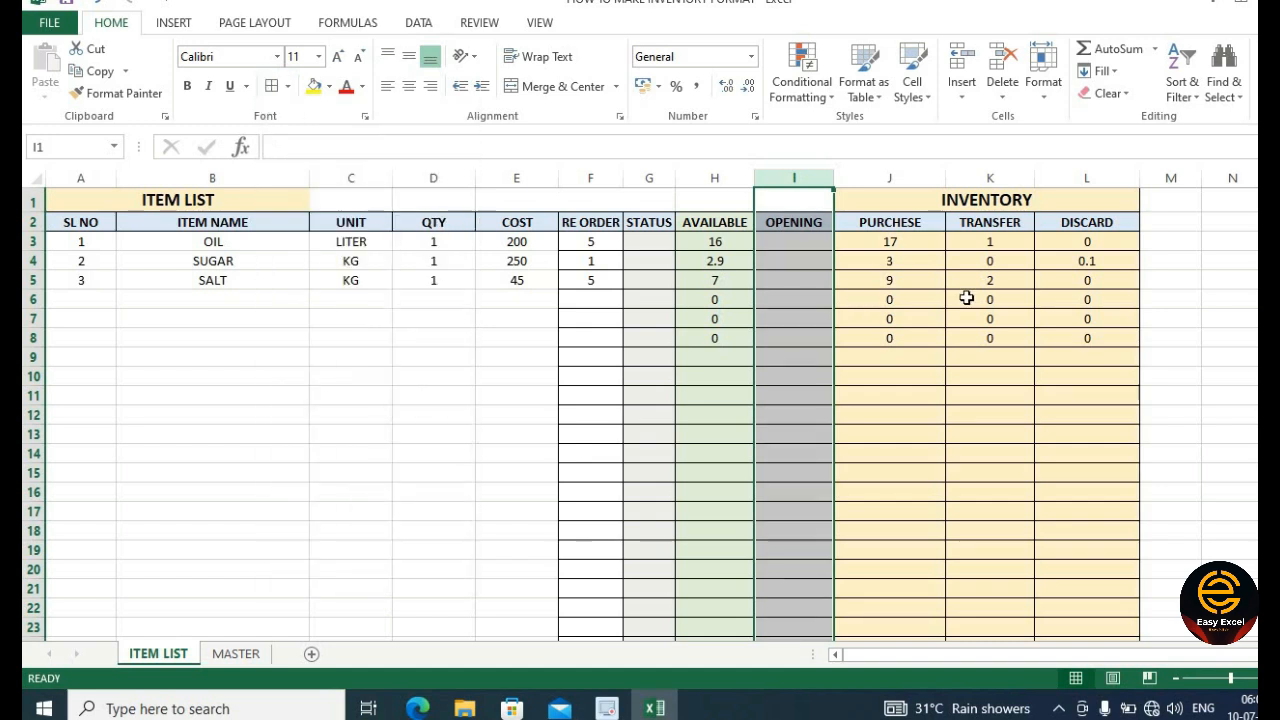
click(940, 283)
click(1190, 263)
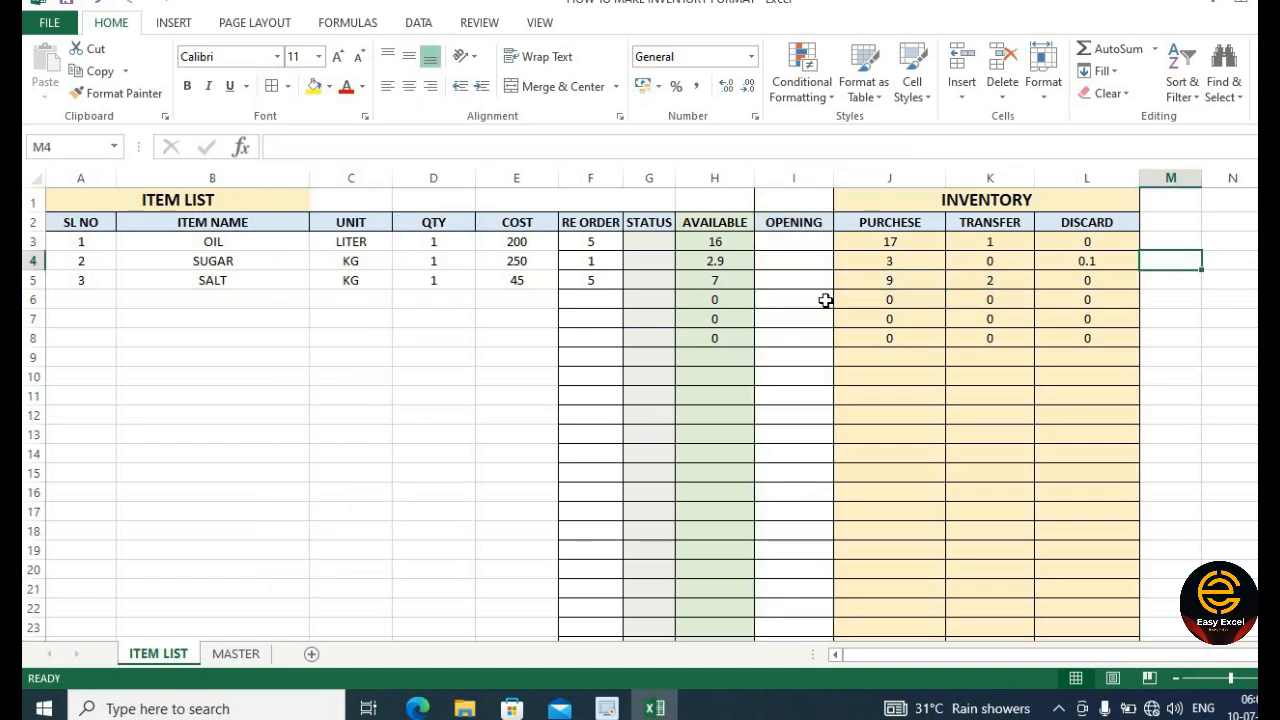
double_click(834, 179)
click(789, 241)
click(788, 259)
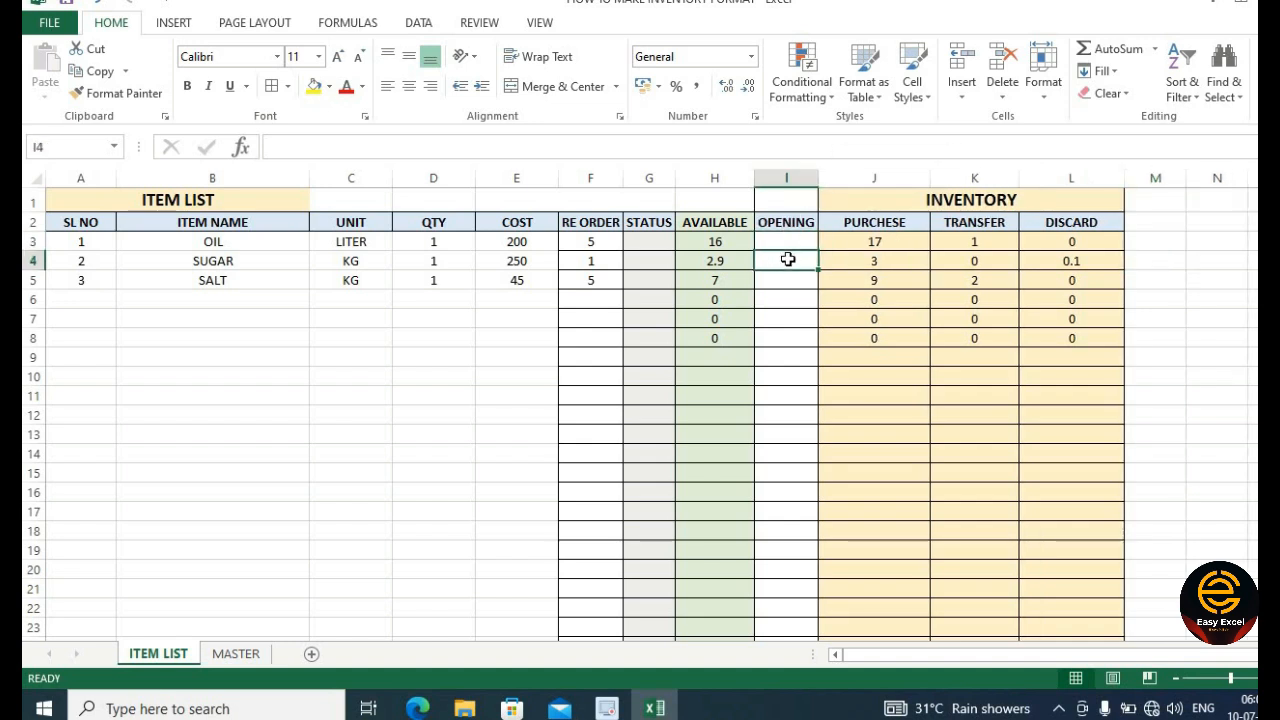
- Insert another column before PURCHESE and enter the heading VALUE in cell J2
click(873, 241)
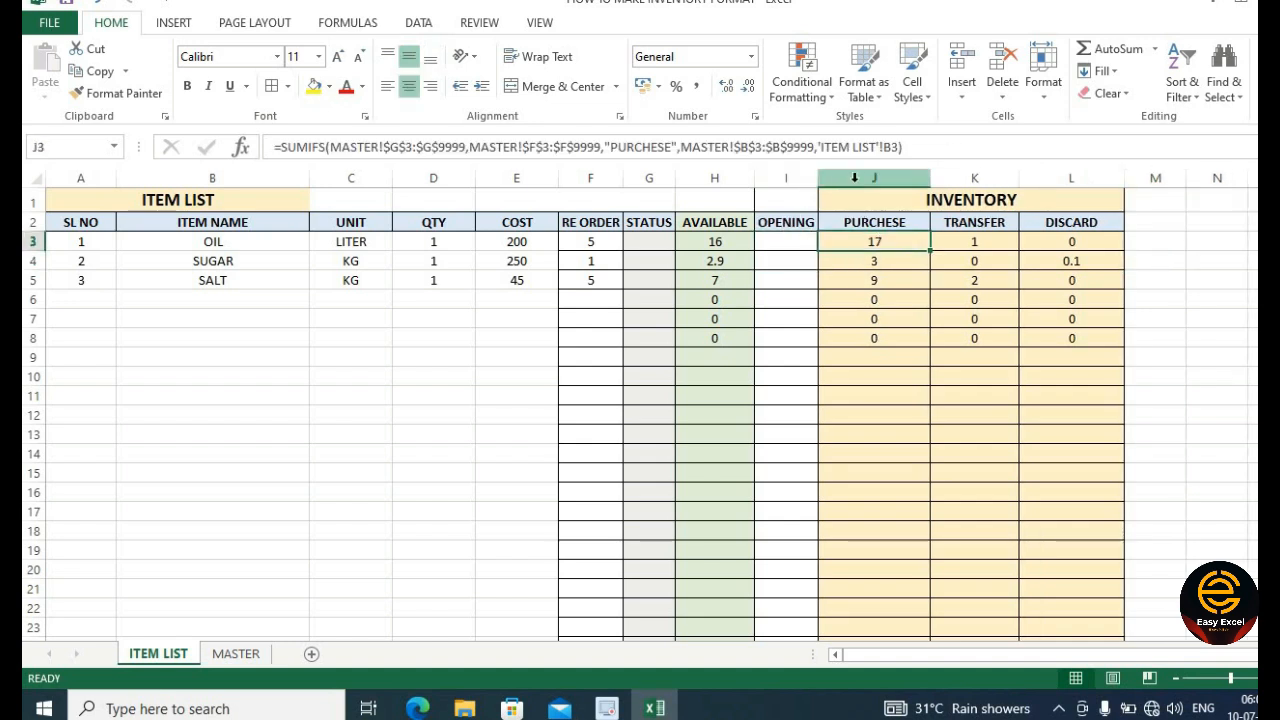
click(867, 172)
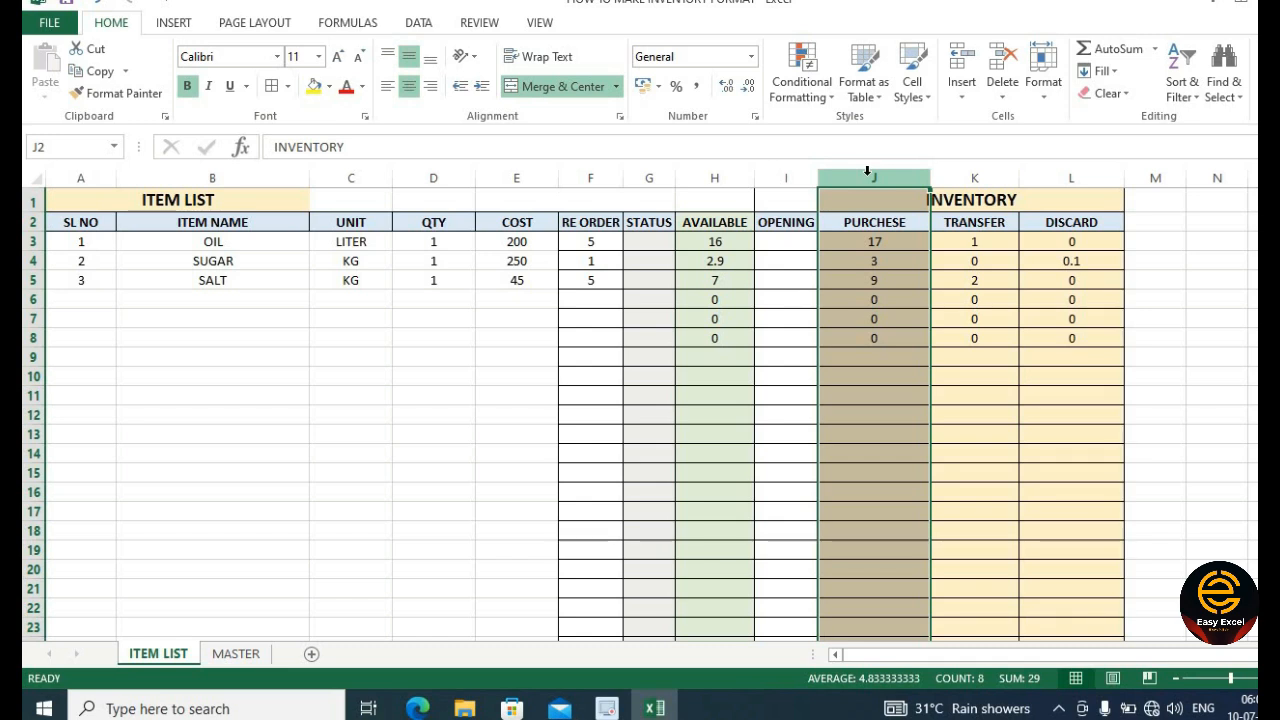
right_click(867, 173)
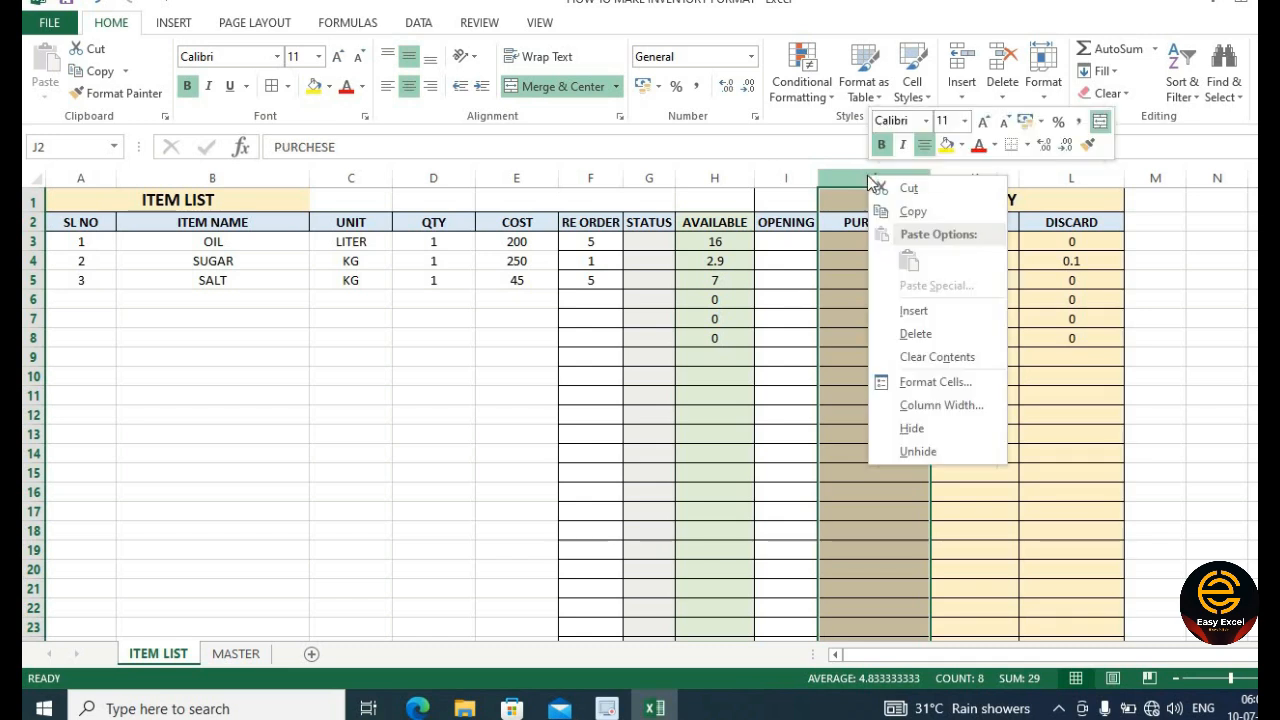
click(940, 312)
click(851, 223)
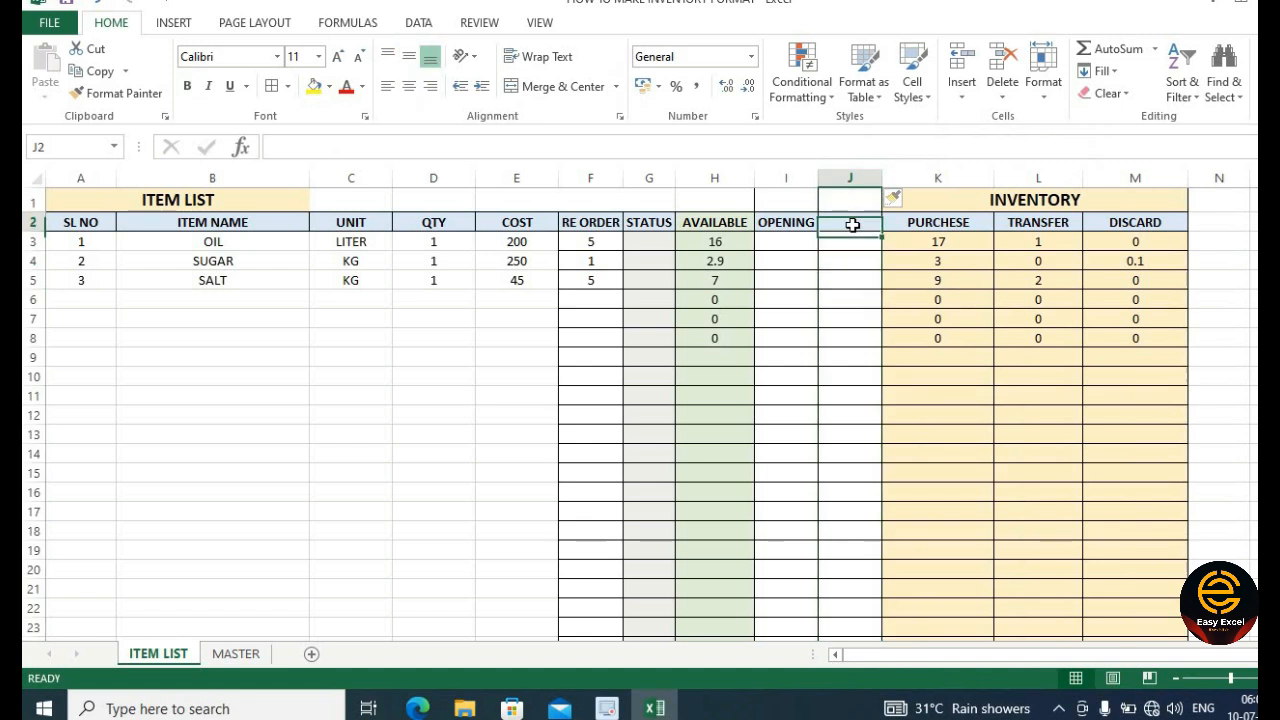
text(VALUE)
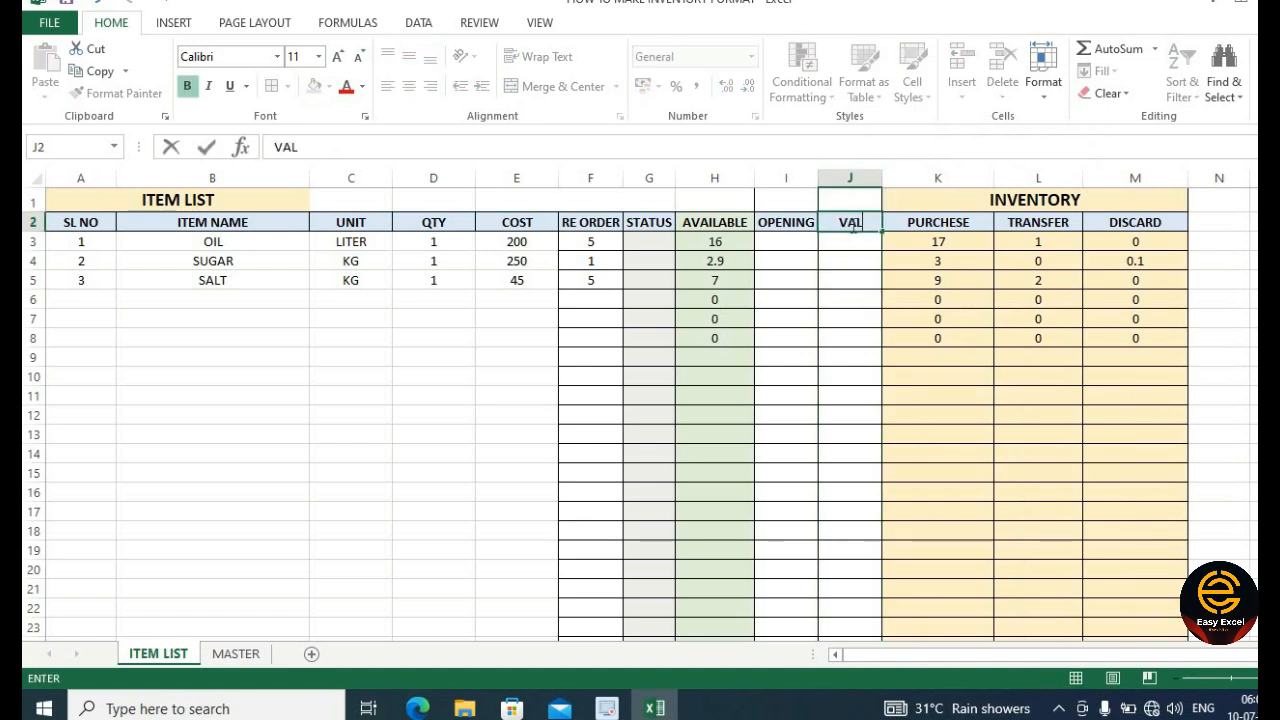
- Enter an opening stock of 2 for OIL in cell I3
click(851, 263)
click(786, 240)
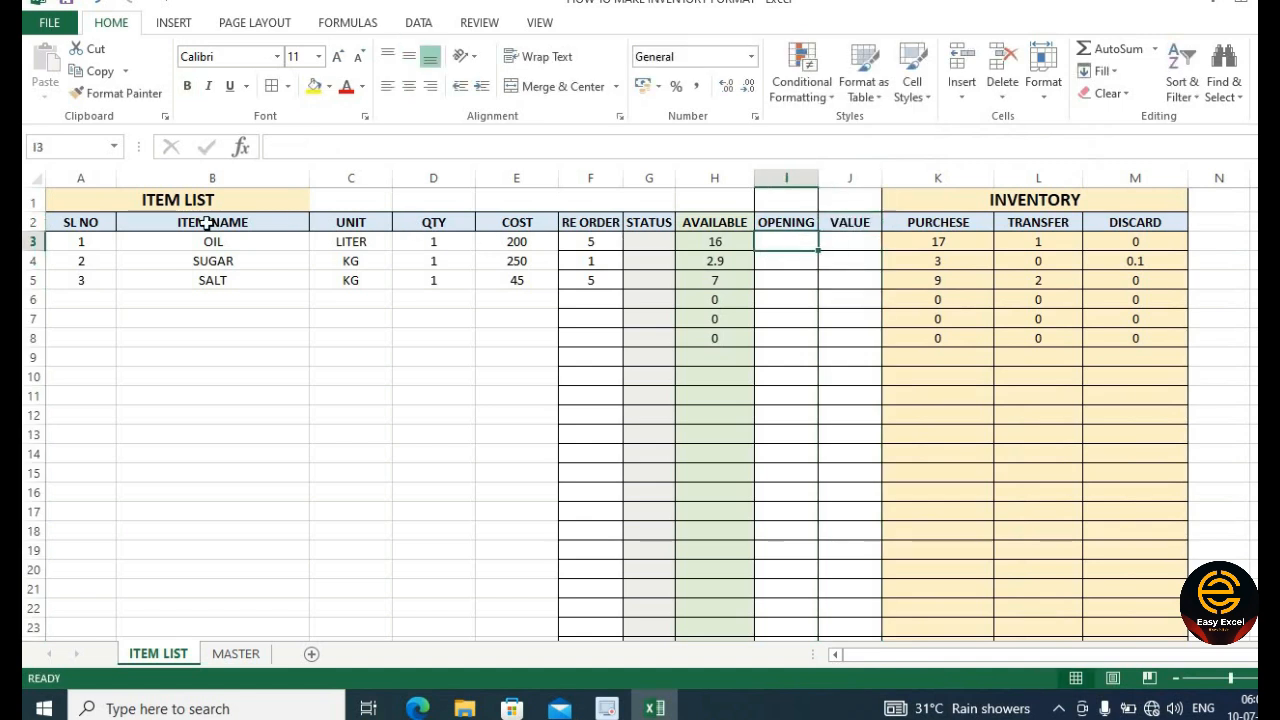
click(213, 241)
click(796, 243)
text(2)
key(Return)
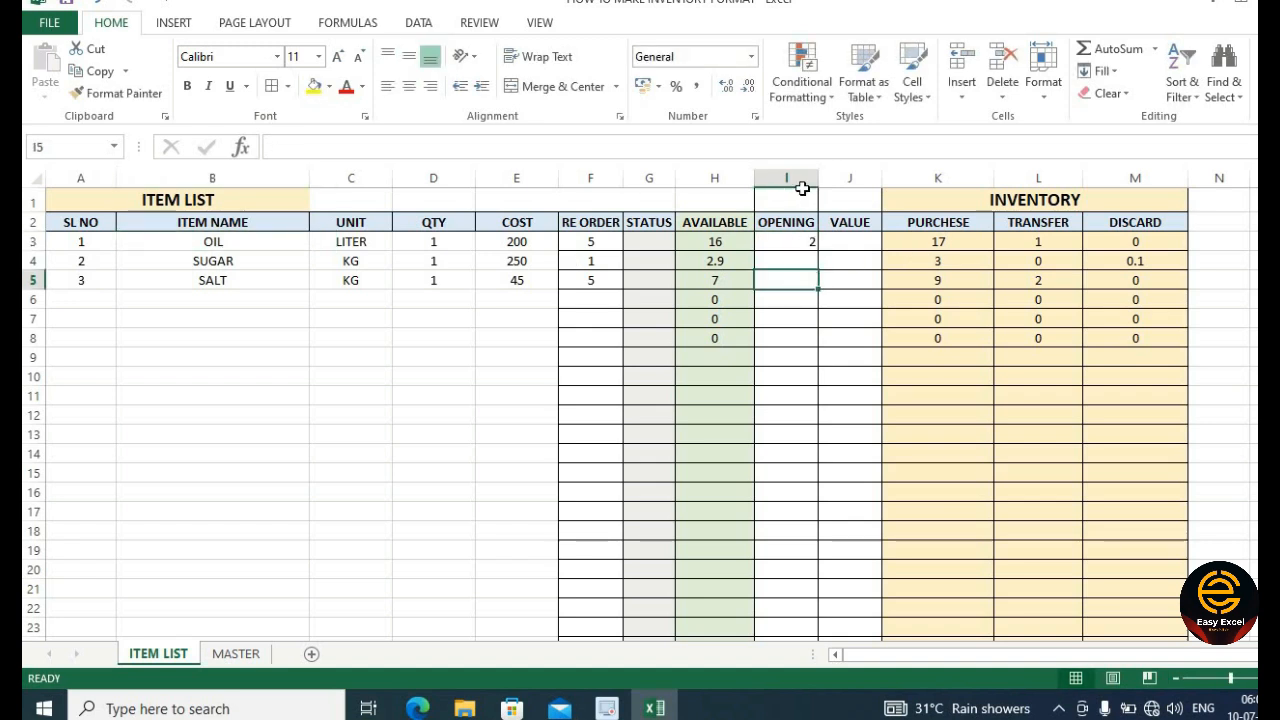
key(Up)
- Center the contents of the OPENING and VALUE columns horizontally and vertically
drag(804, 178, 850, 178)
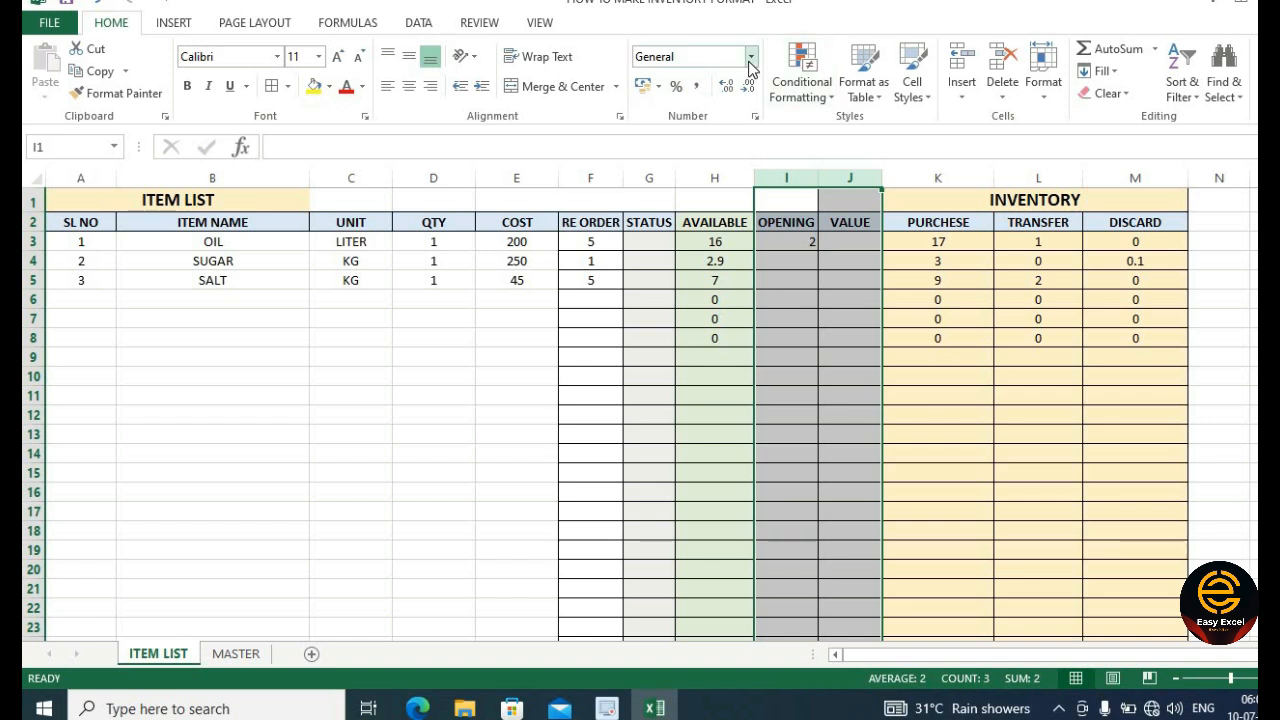
click(409, 86)
click(409, 56)
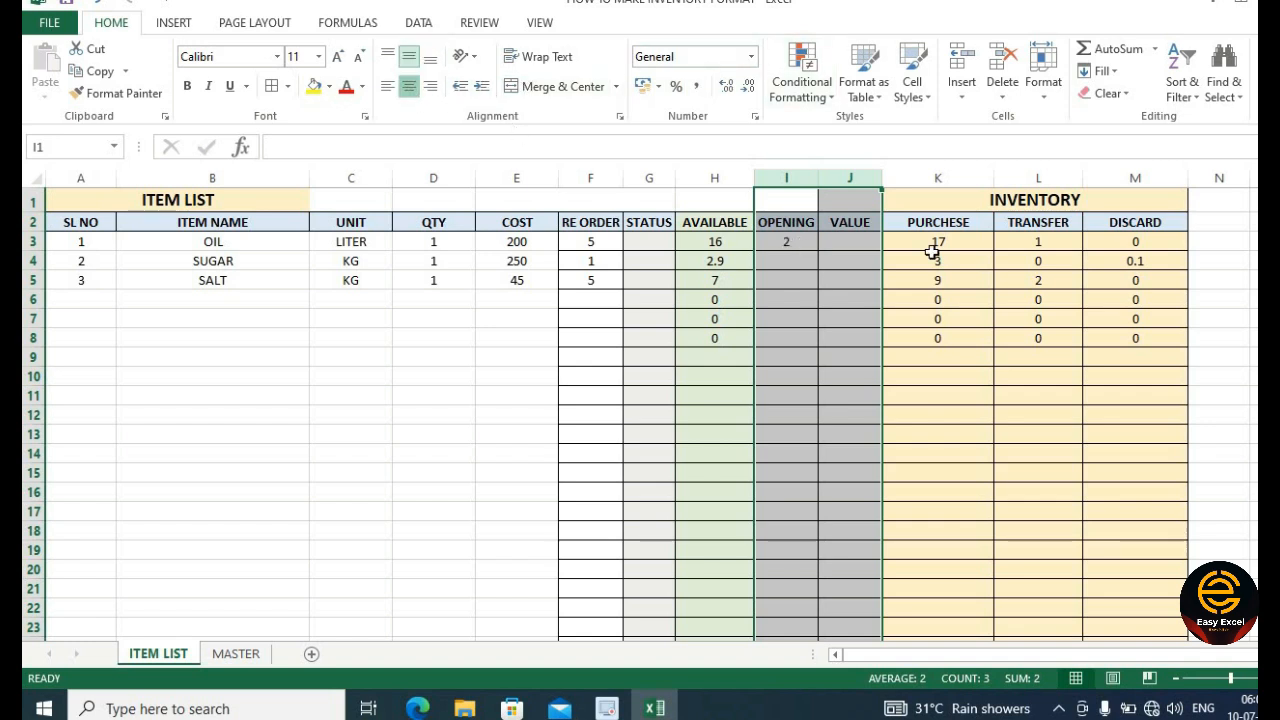
- Apply the Number format to the whole VALUE column
click(856, 178)
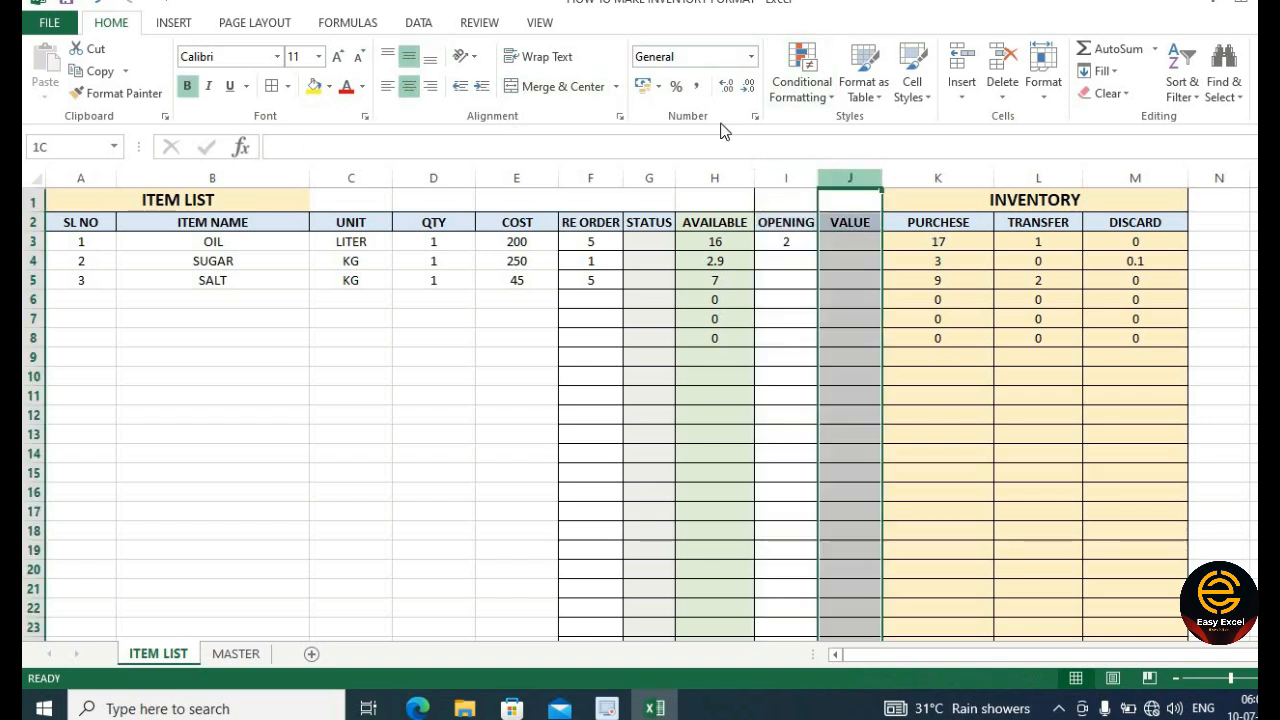
click(751, 56)
click(716, 140)
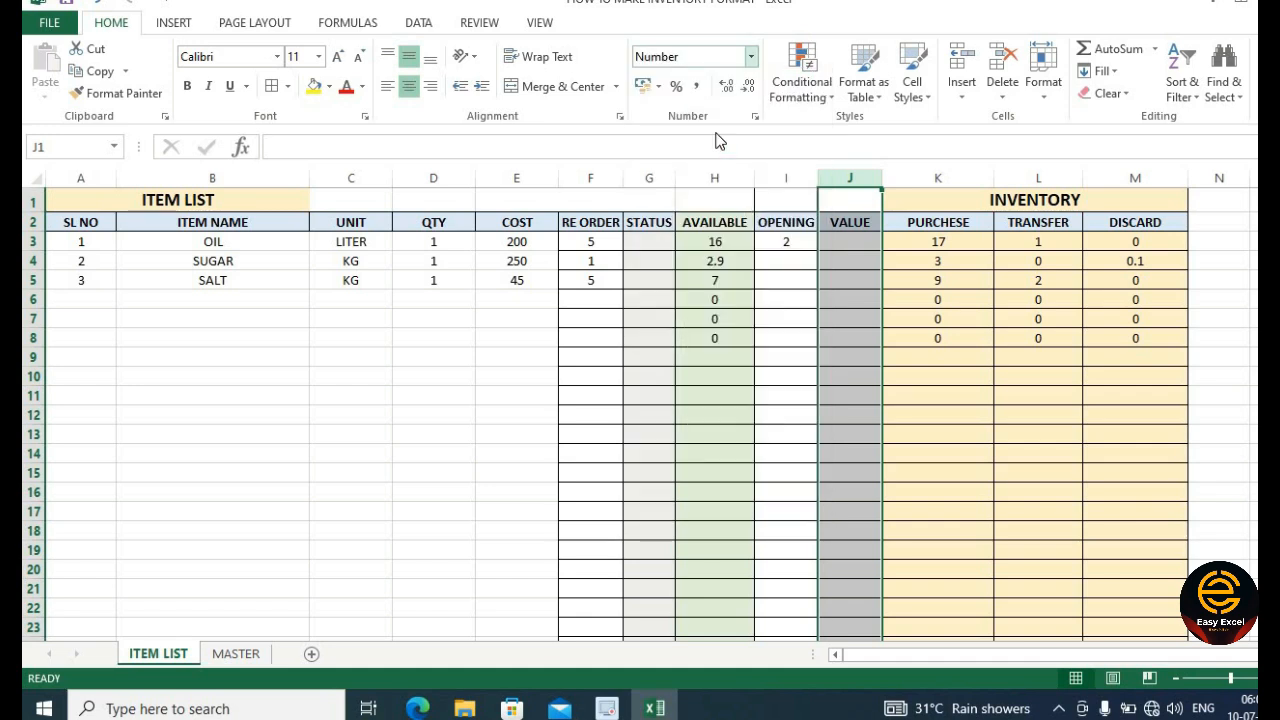
- Calculate OIL's opening value in cell J3 with the formula =I3*E3, multiplying opening stock by cost
click(851, 244)
click(796, 242)
click(836, 238)
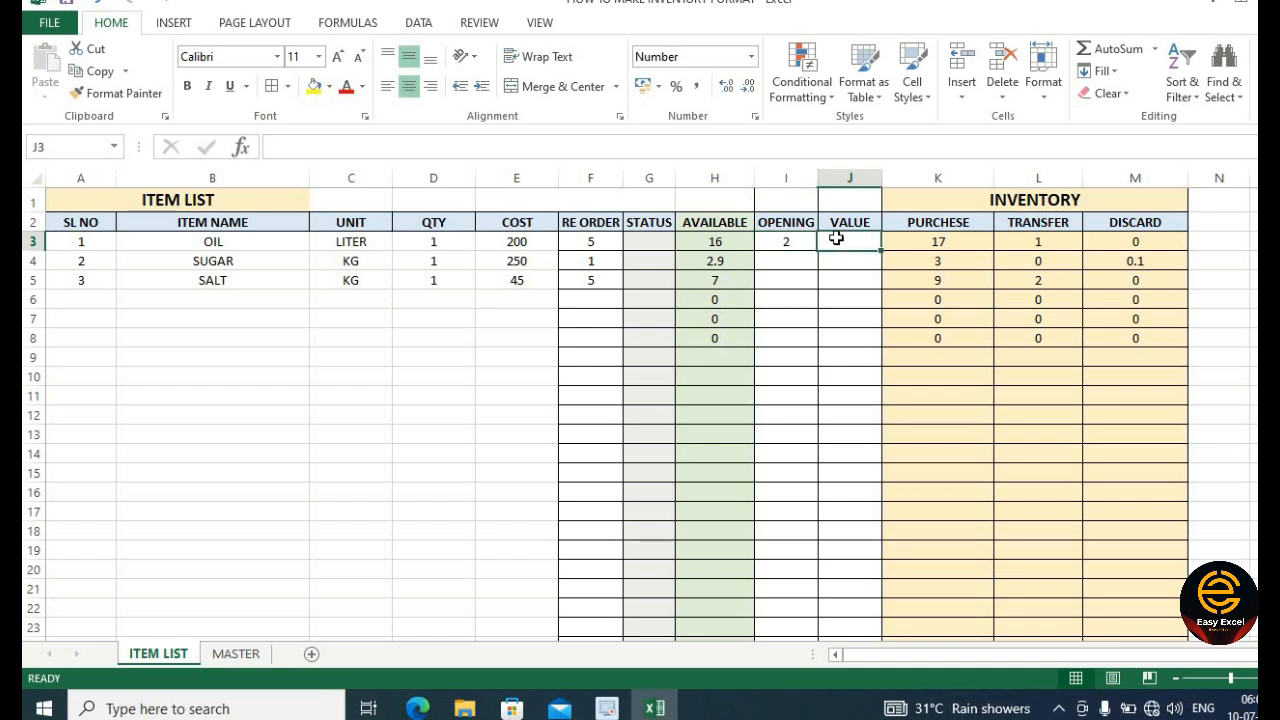
text(=)
click(786, 242)
text(*)
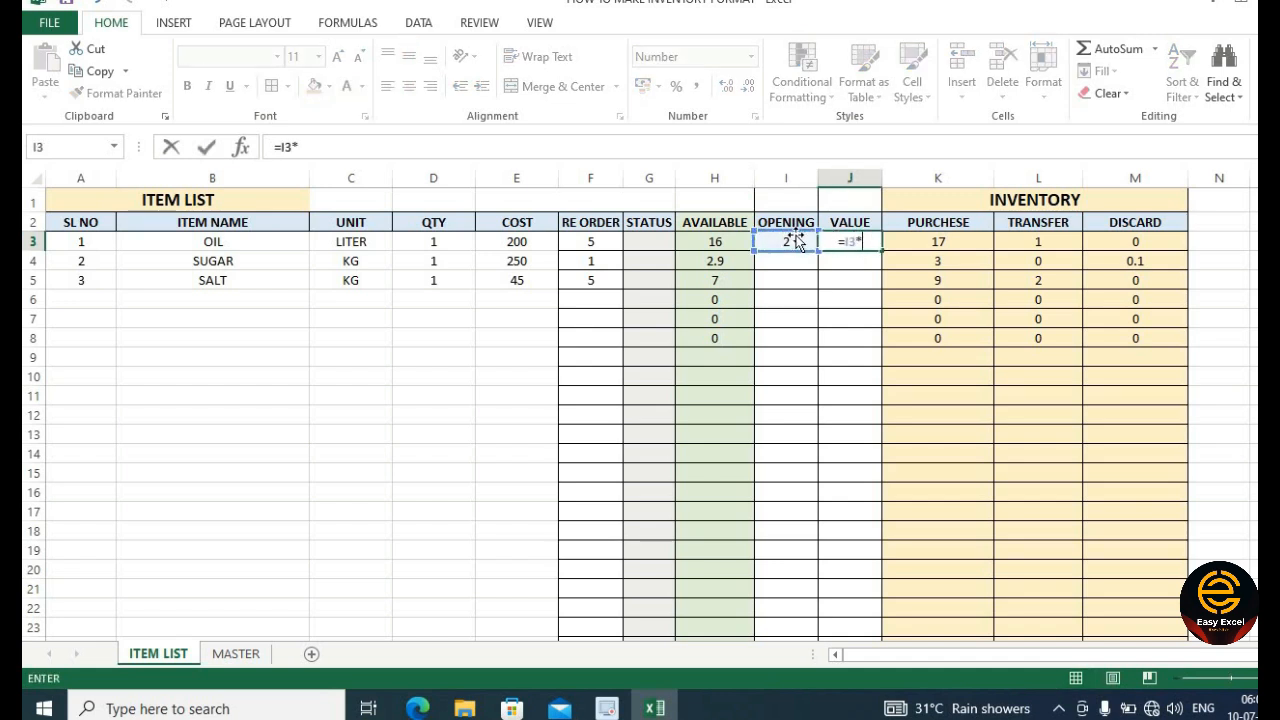
click(515, 241)
key(Return)
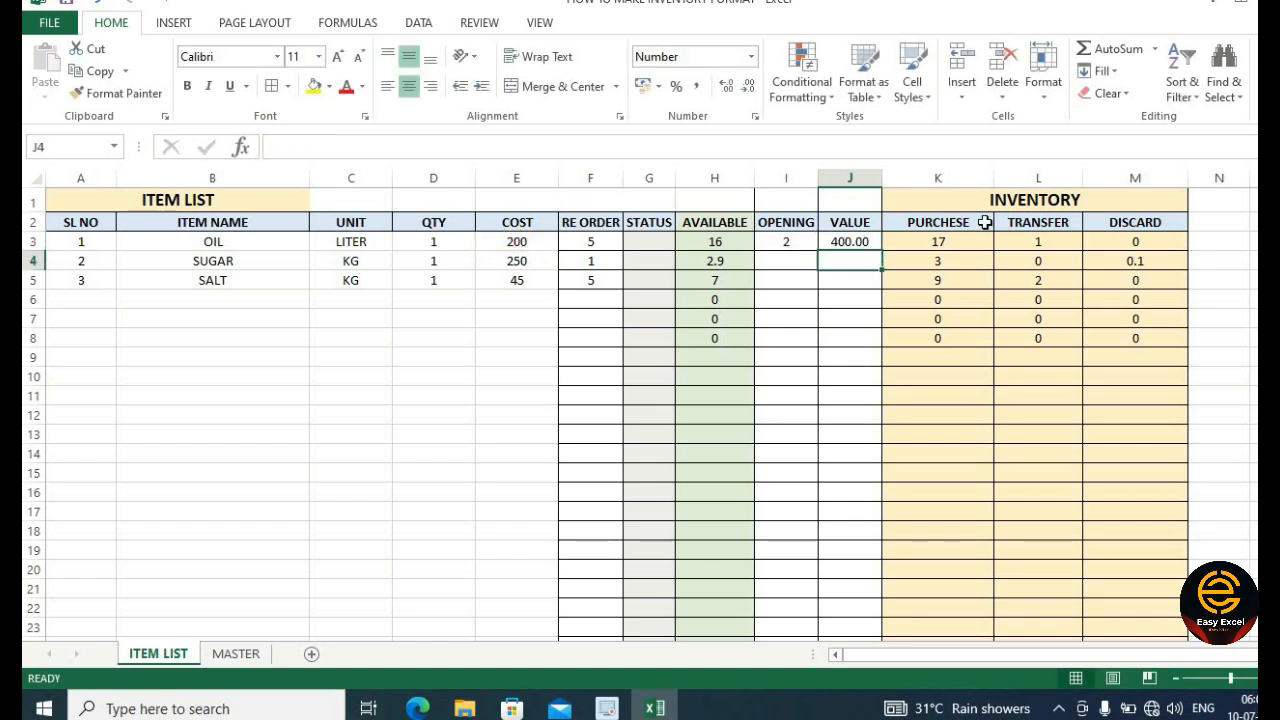
- Insert a column before TRANSFER and enter the heading TOTAL in cell L2
click(784, 240)
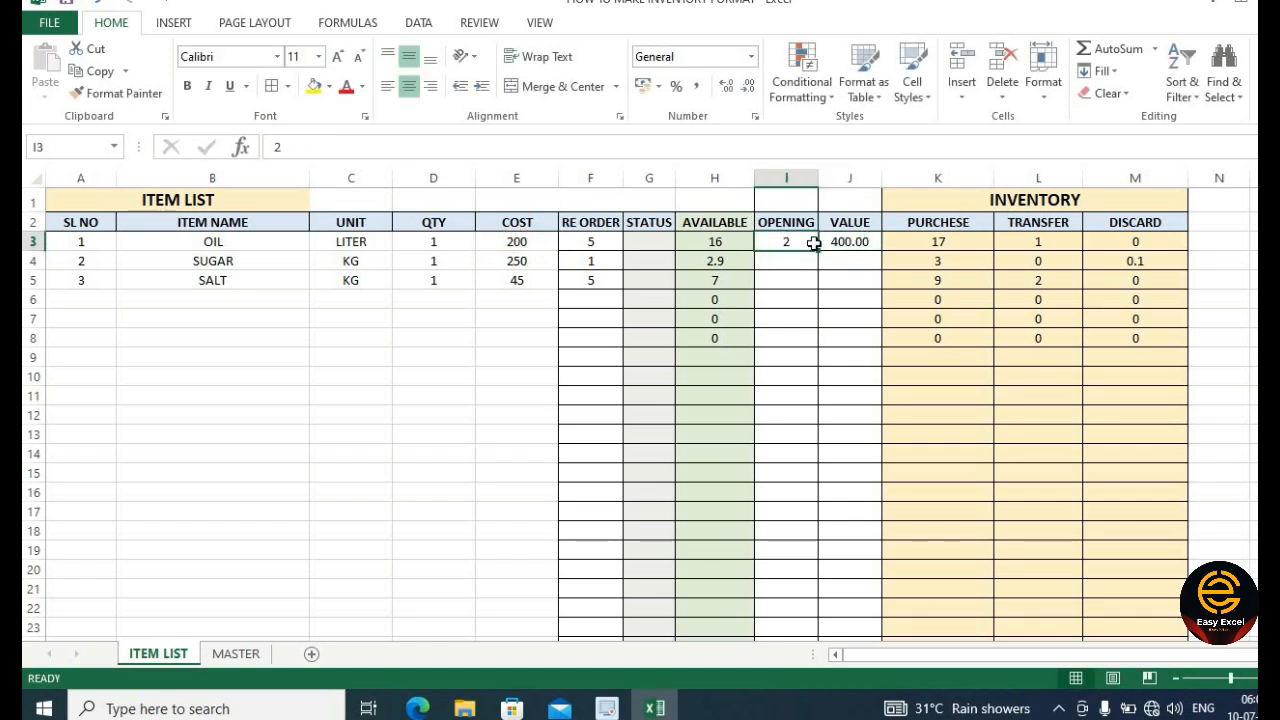
click(848, 242)
click(935, 243)
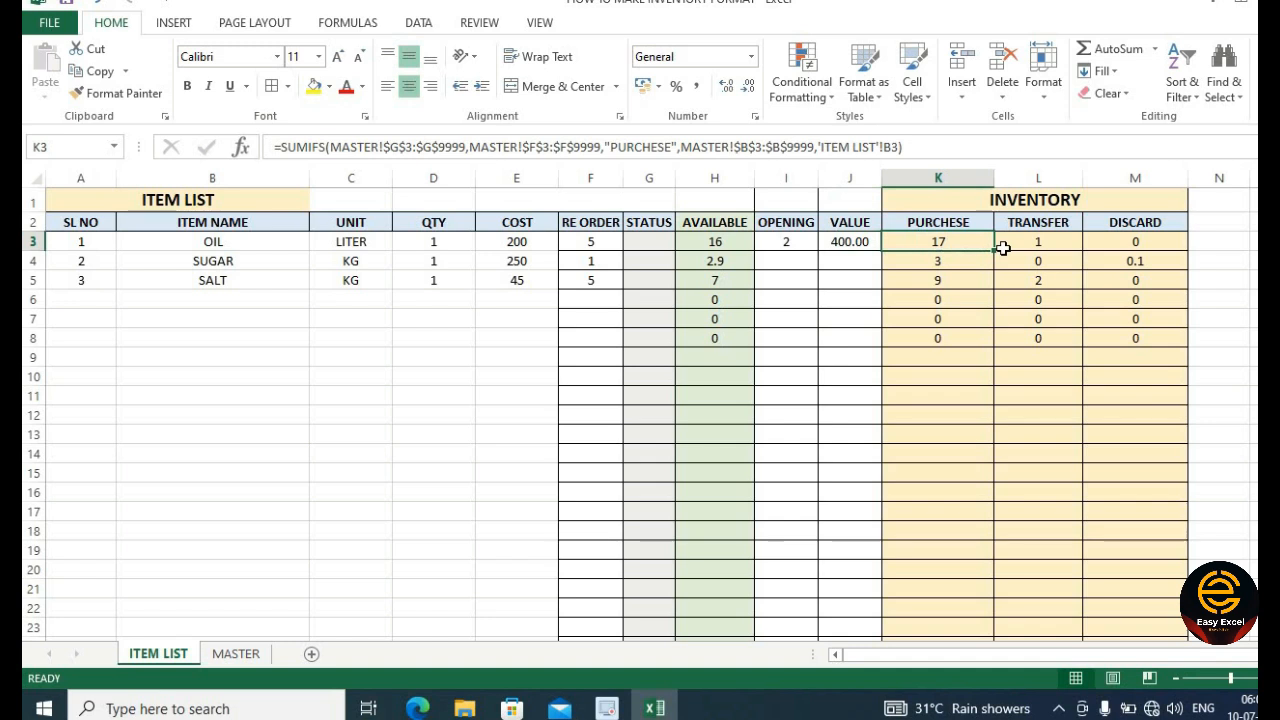
click(1042, 177)
right_click(1042, 178)
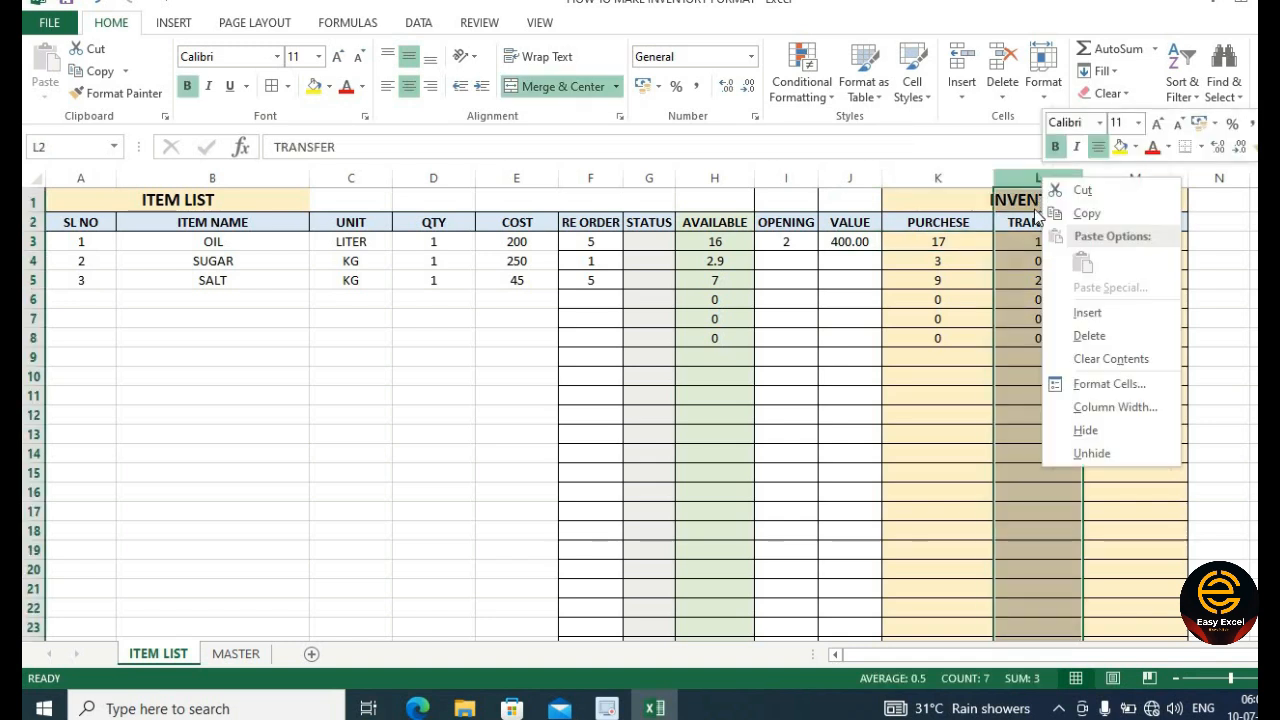
click(1093, 313)
click(1052, 220)
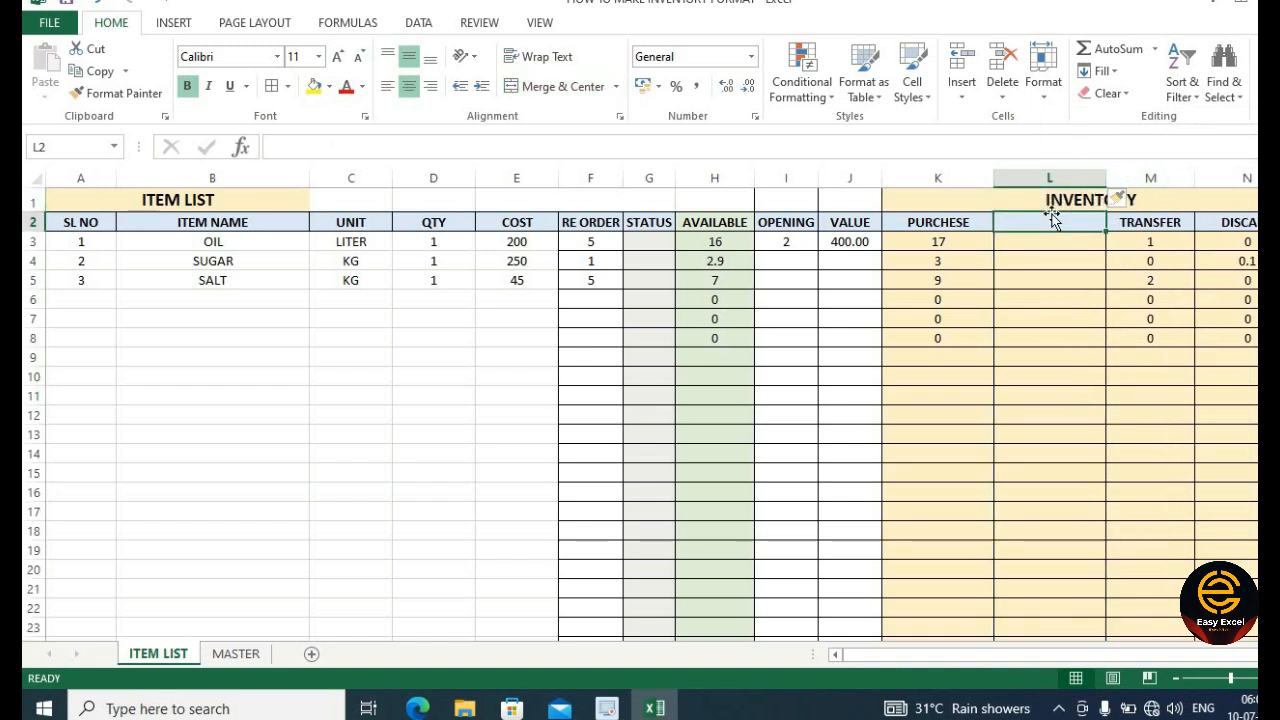
text(TOAL)
key(BackSpace)
key(BackSpace)
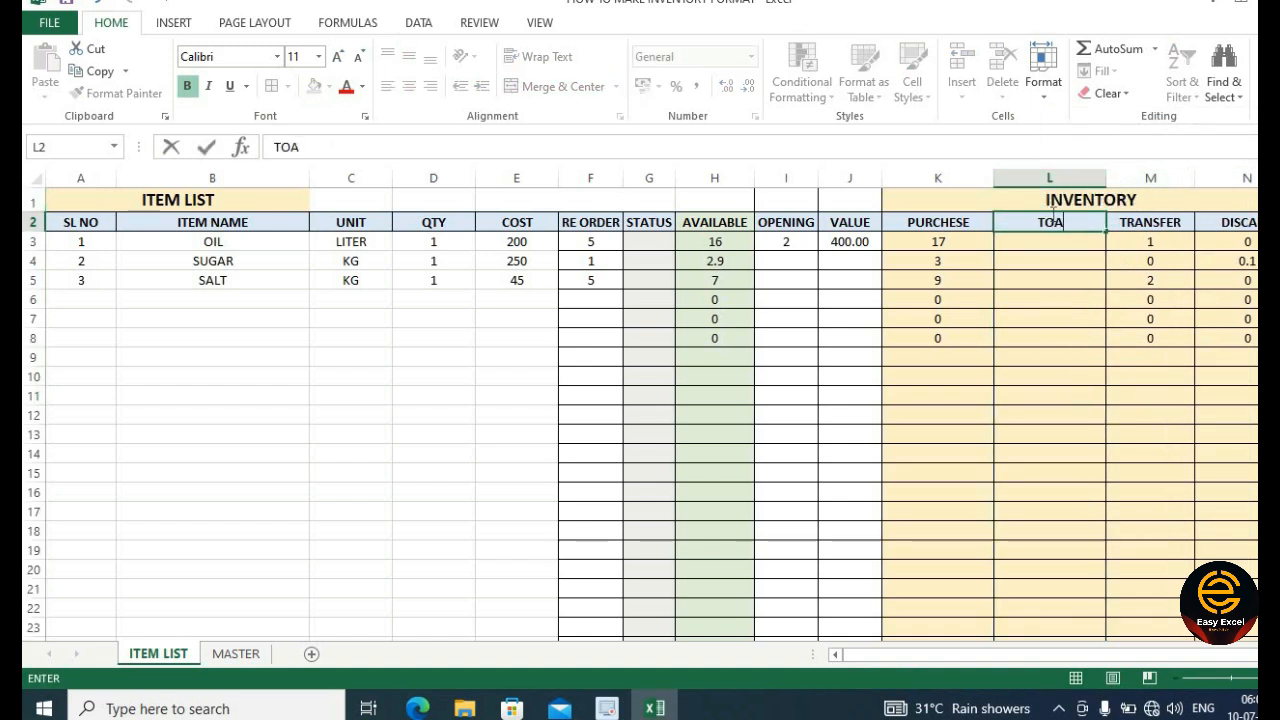
text(TAL)
- Add OIL's opening stock and purchases in cell L3 with the formula =I3+K3
click(1059, 247)
text(=)
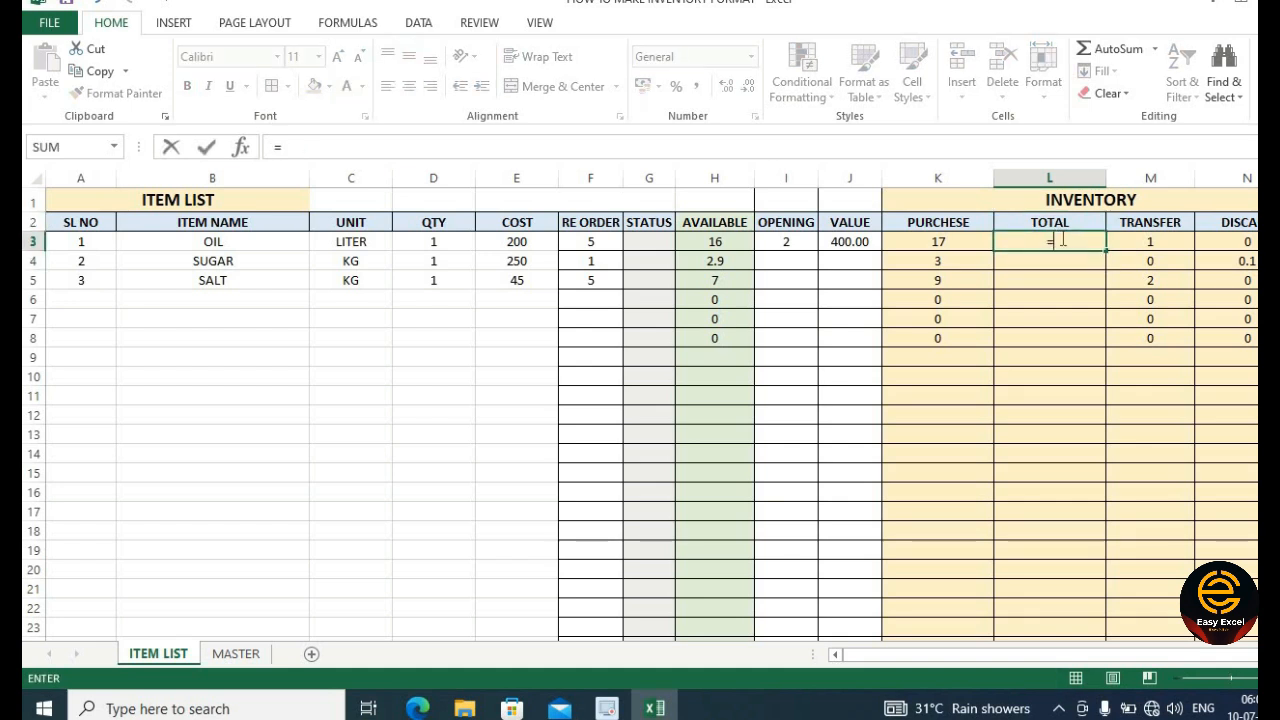
click(804, 246)
text(+)
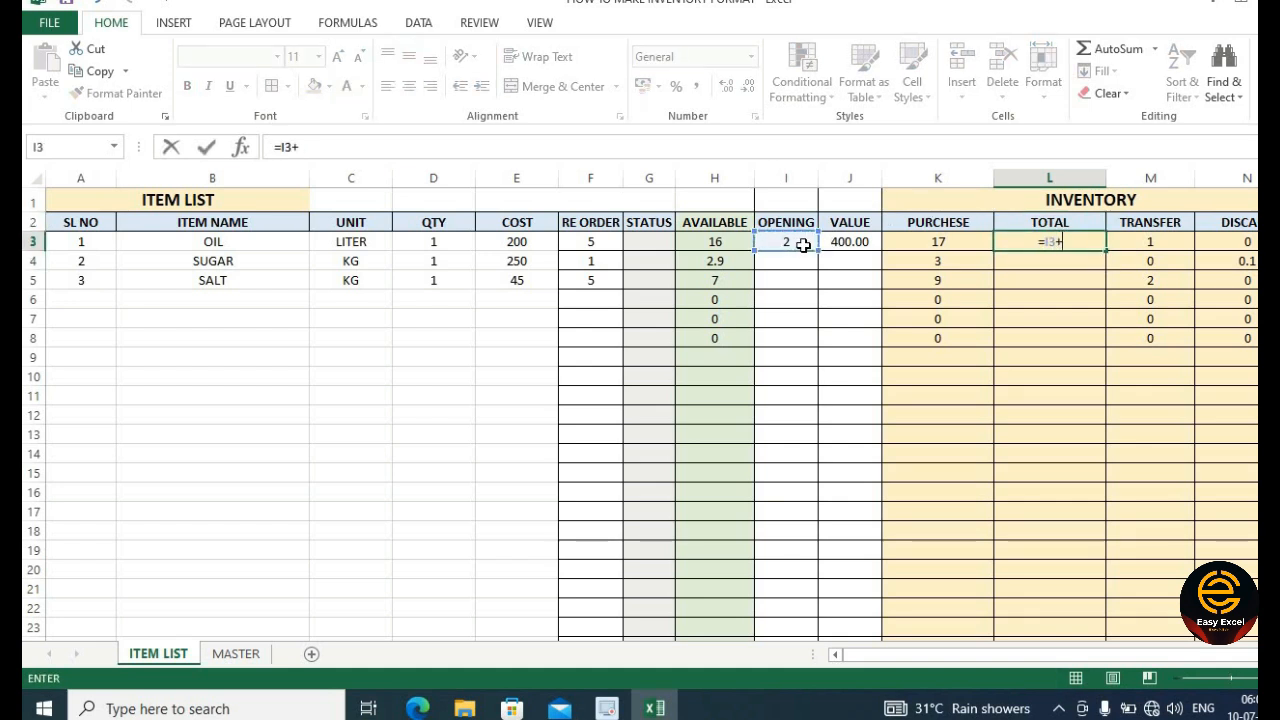
click(933, 239)
key(Return)
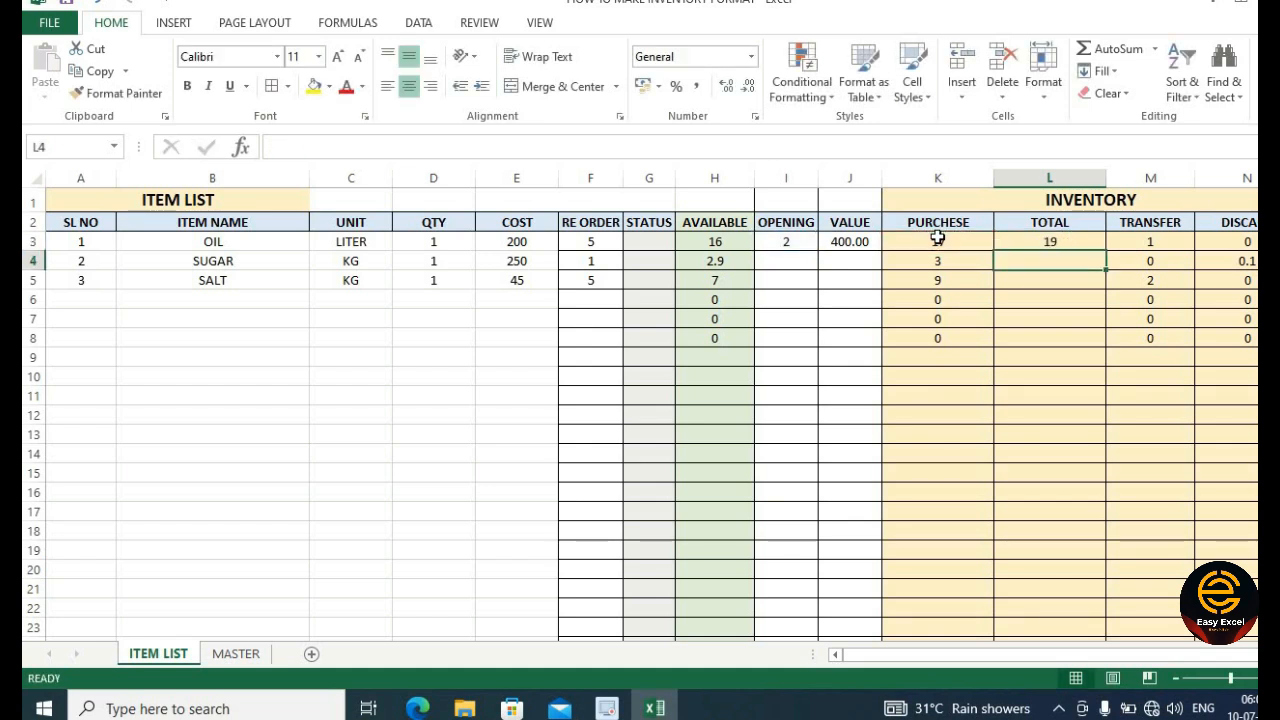
- Fit the widths of the PURCHESE, TOTAL, TRANSFER and DISCARD columns to their contents
click(1084, 243)
click(1057, 305)
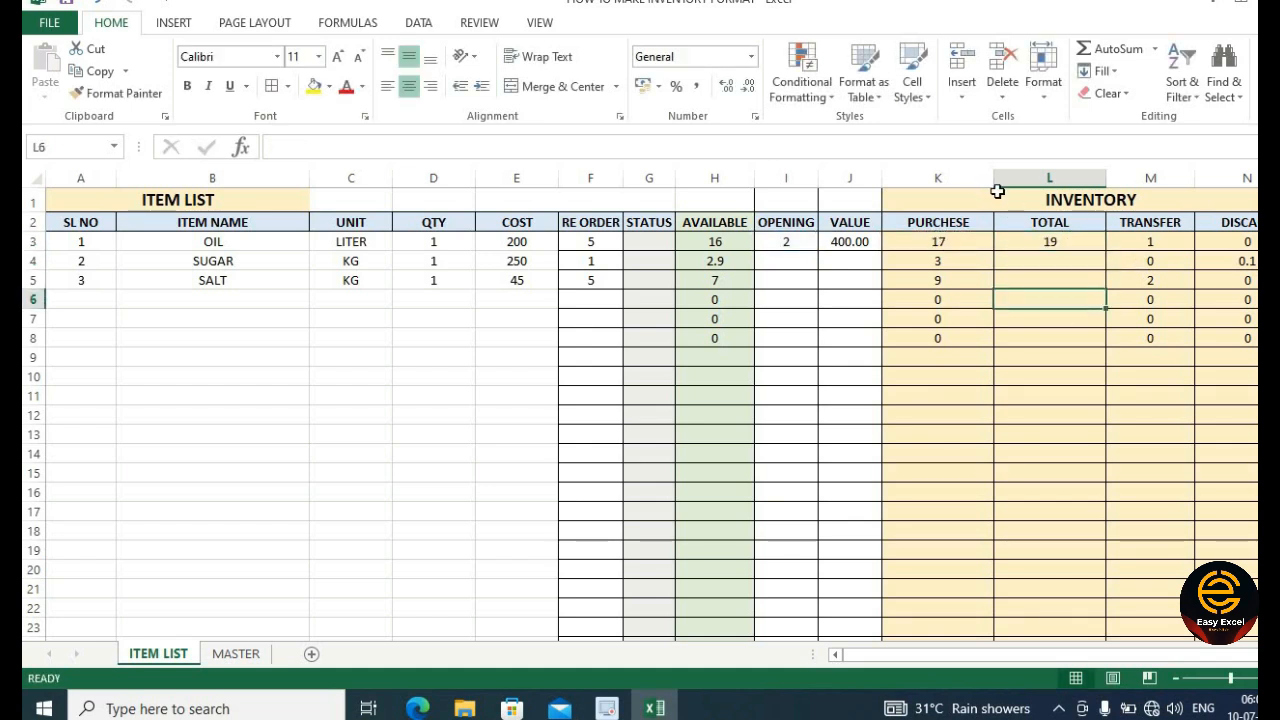
double_click(993, 186)
double_click(1063, 180)
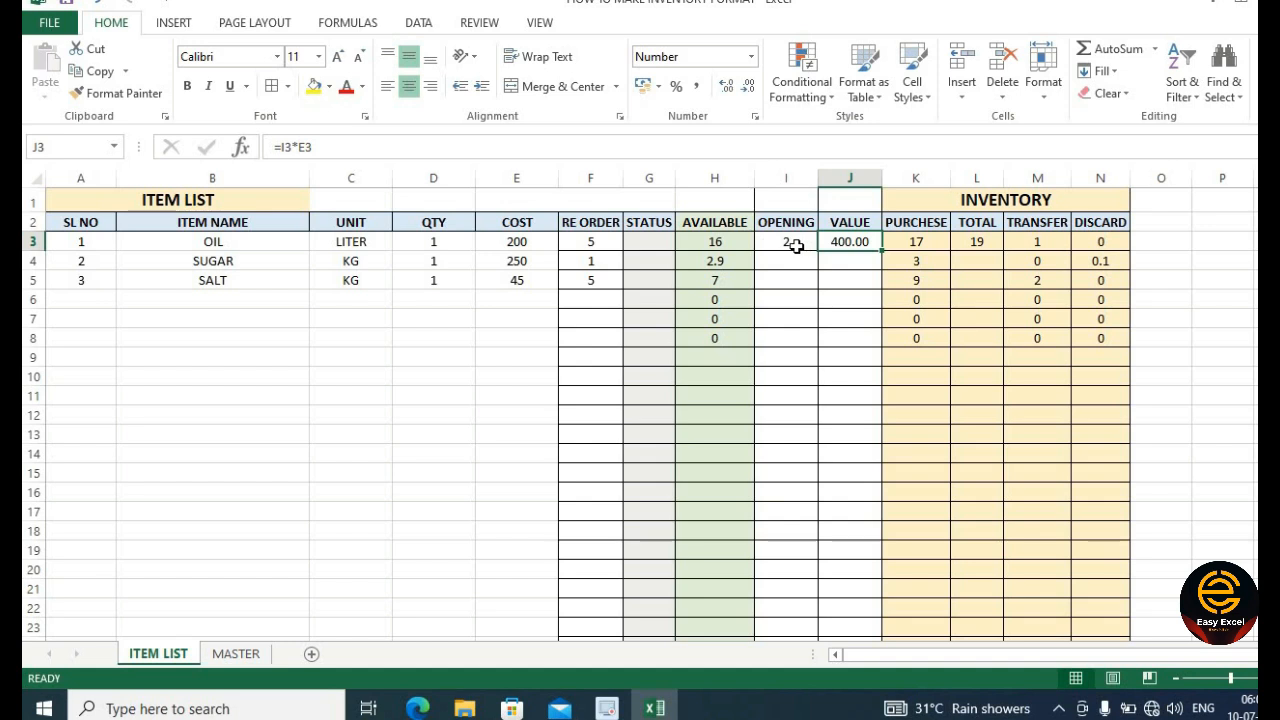
- Fill the VALUE formula from J3 down to J14
click(794, 244)
click(864, 242)
drag(855, 452, 851, 460)
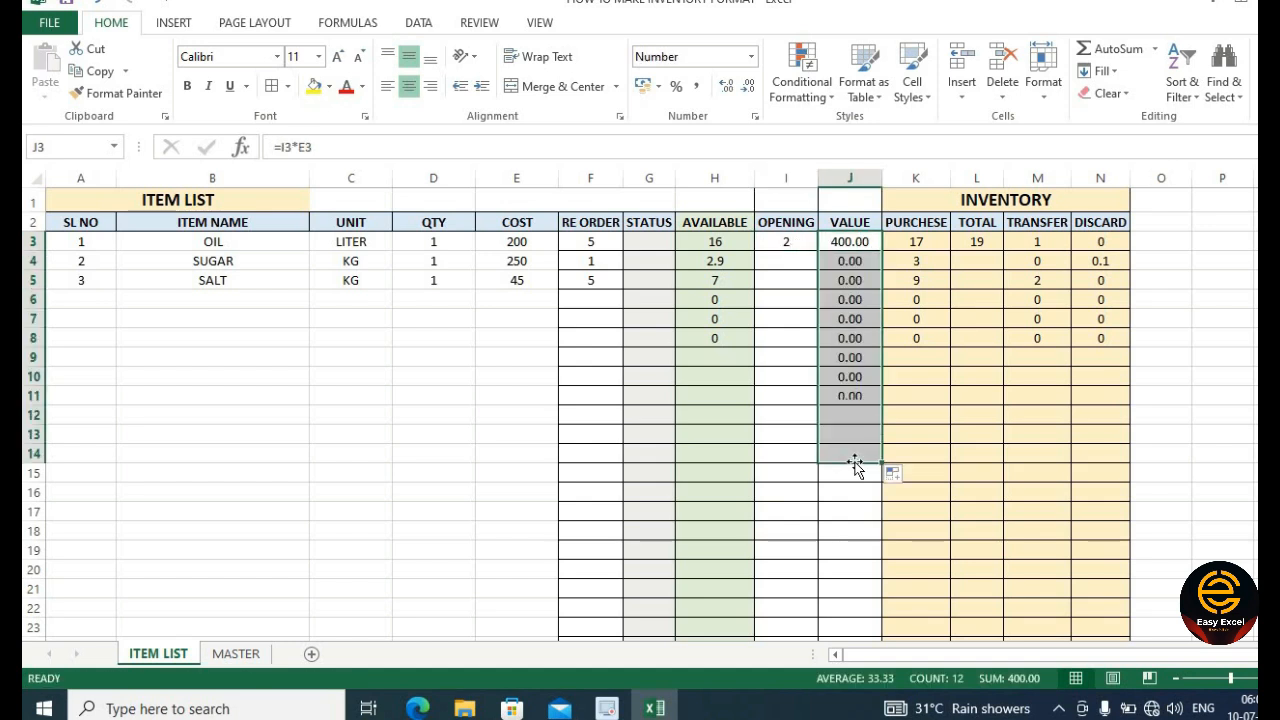
- Examine the empty OPENING cells, the filled VALUE cells down to row 14 and the PURCHESE formula for OIL
click(792, 261)
key(Down)
key(Down)
key(Down)
key(Down)
key(Down)
key(Down)
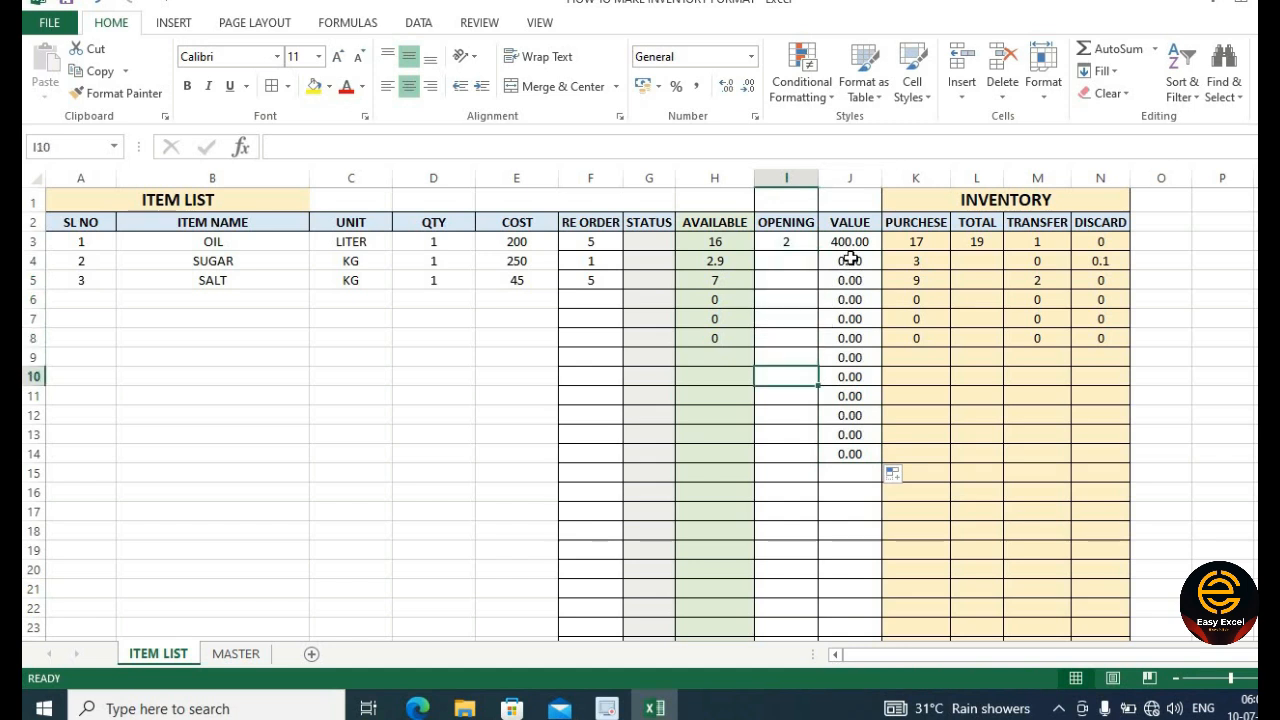
click(887, 438)
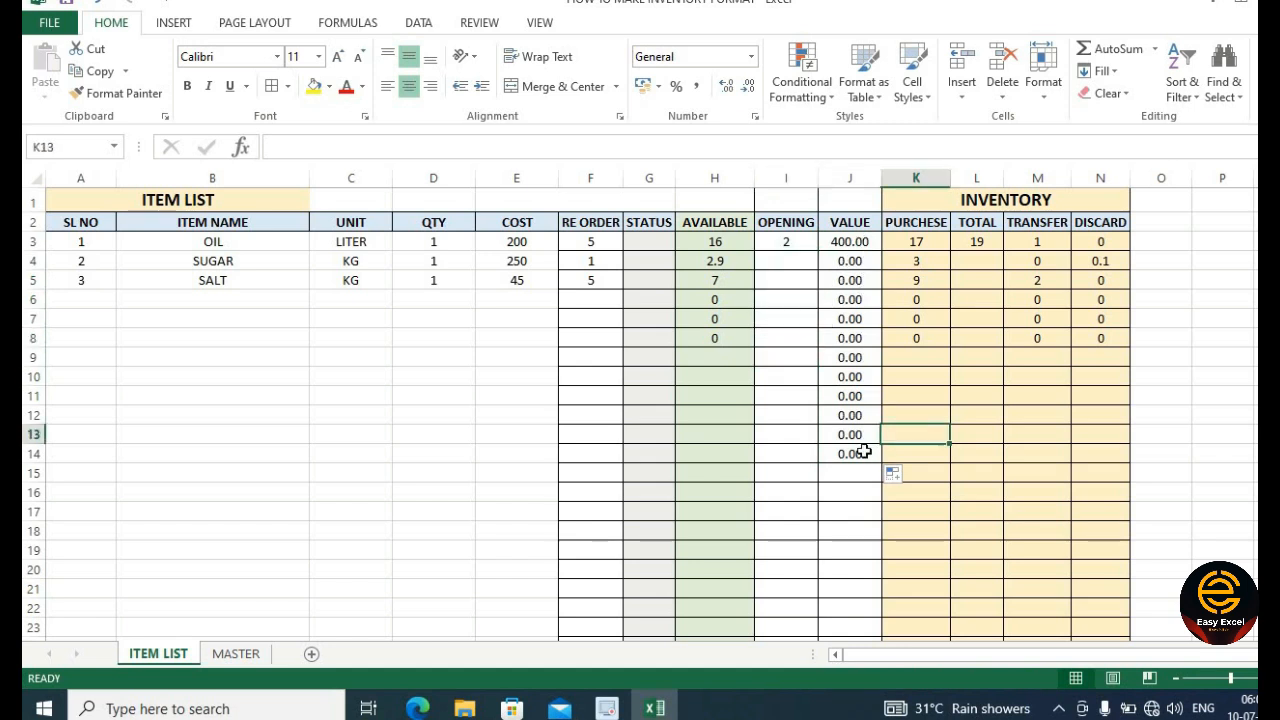
click(866, 450)
click(855, 412)
drag(855, 396, 856, 379)
click(857, 338)
drag(858, 280, 859, 263)
click(905, 241)
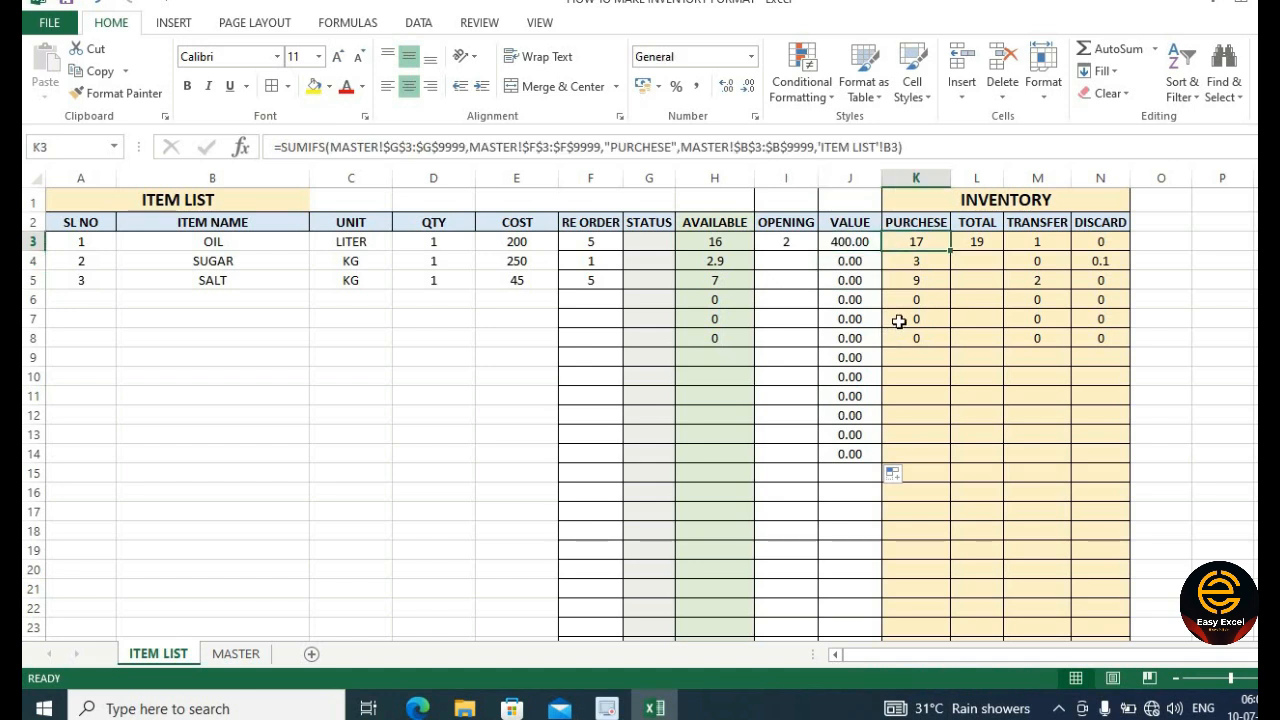
- Enter opening stocks of 1 for SUGAR in I4 and 5 for SALT in I5
click(799, 246)
click(835, 243)
click(802, 263)
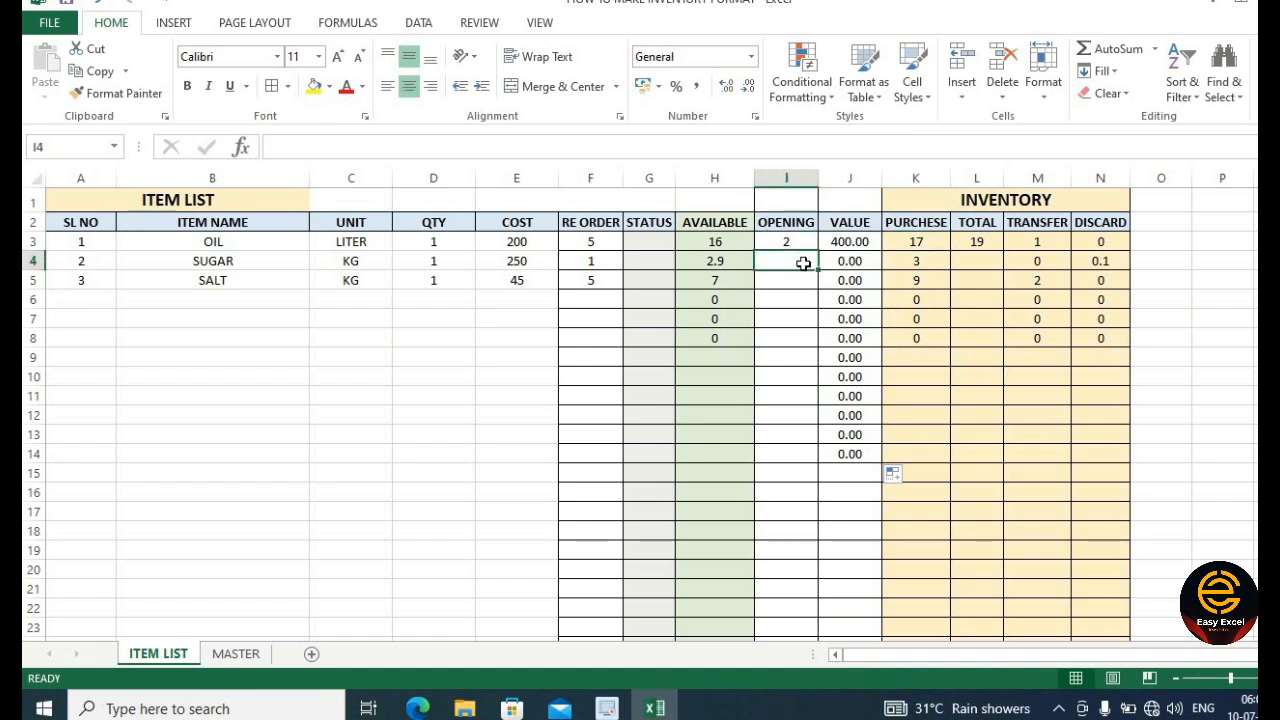
text(1)
click(800, 278)
text(5)
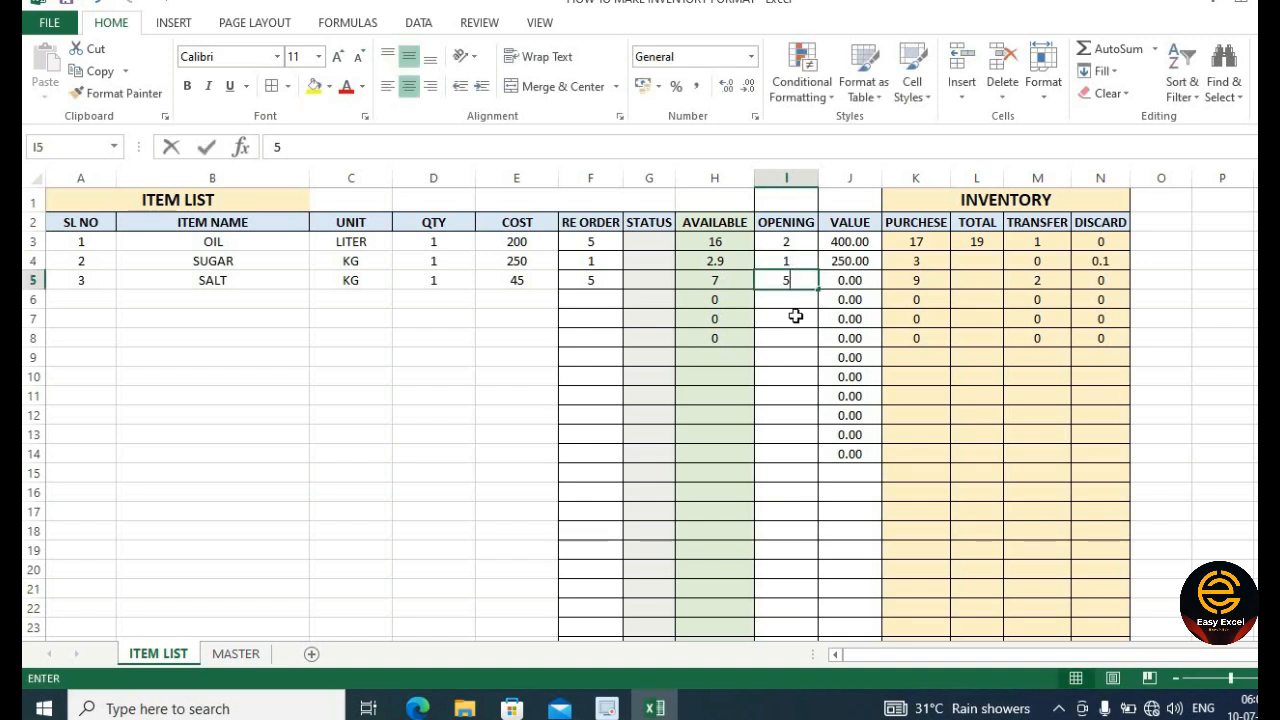
click(794, 316)
drag(257, 241, 258, 281)
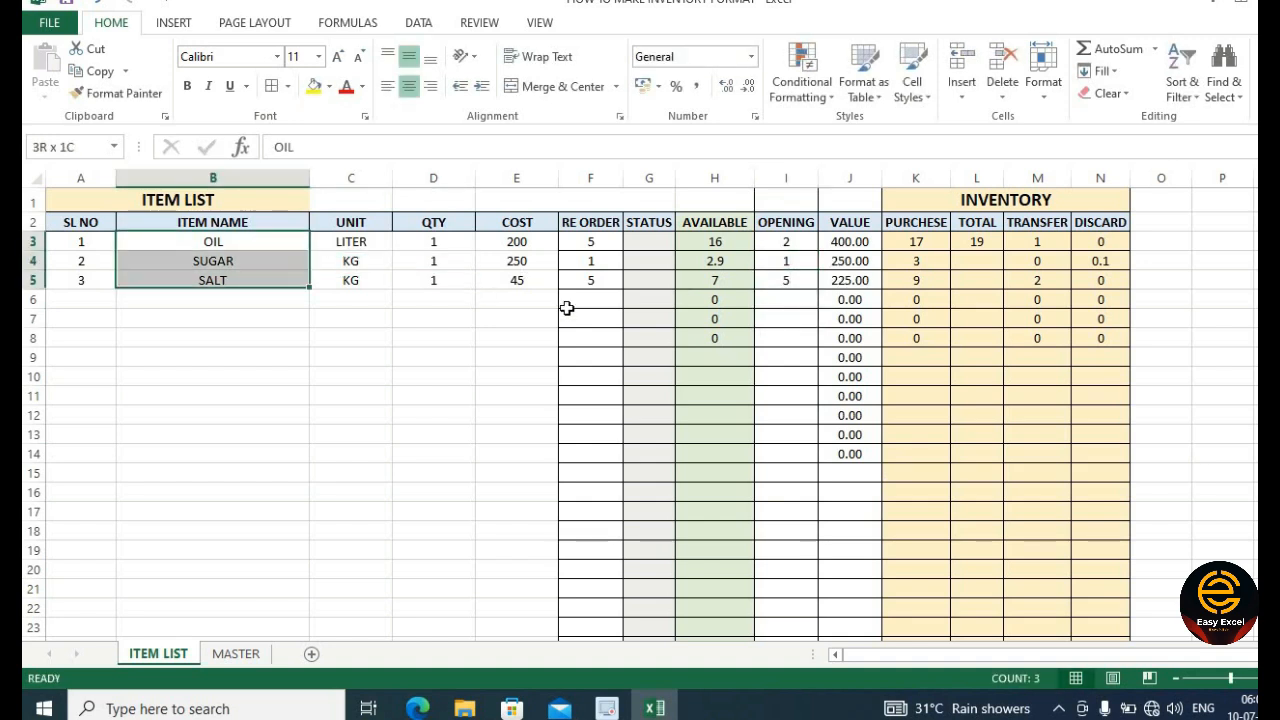
click(736, 300)
click(780, 316)
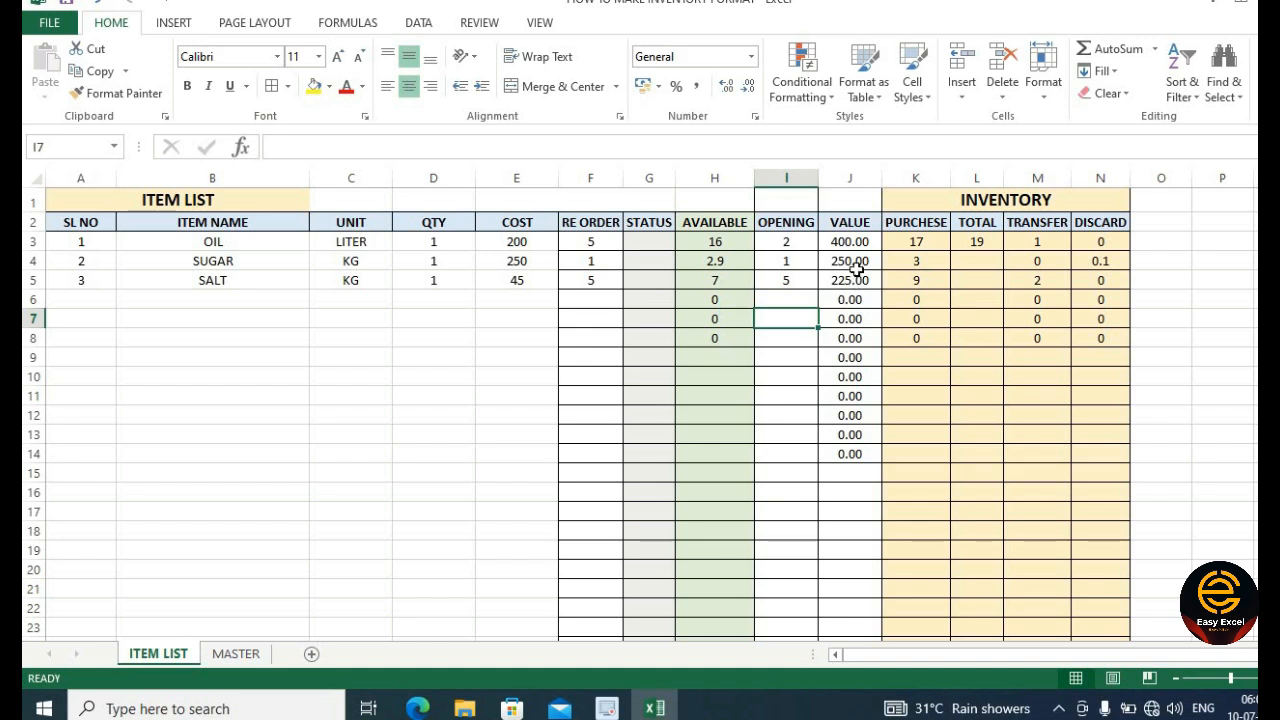
drag(850, 243, 872, 357)
click(920, 262)
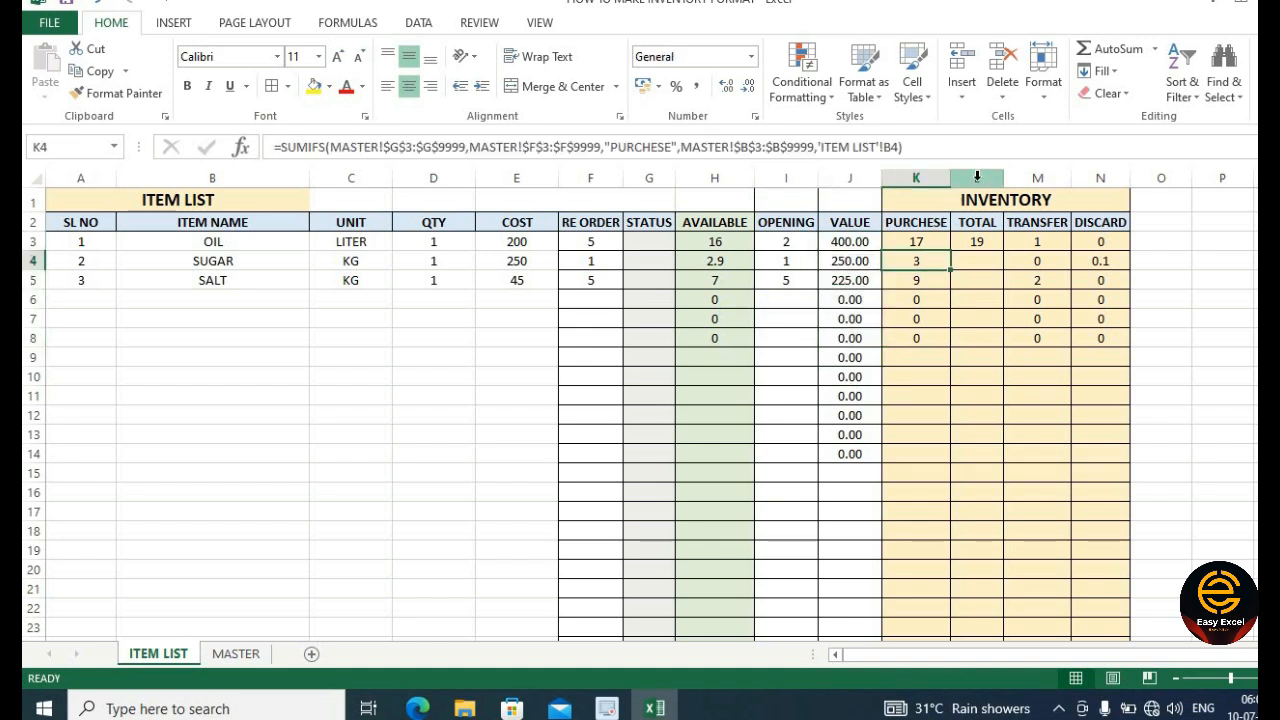
- Insert a column between PURCHESE and TOTAL and enter the heading COST in cell L2
click(976, 178)
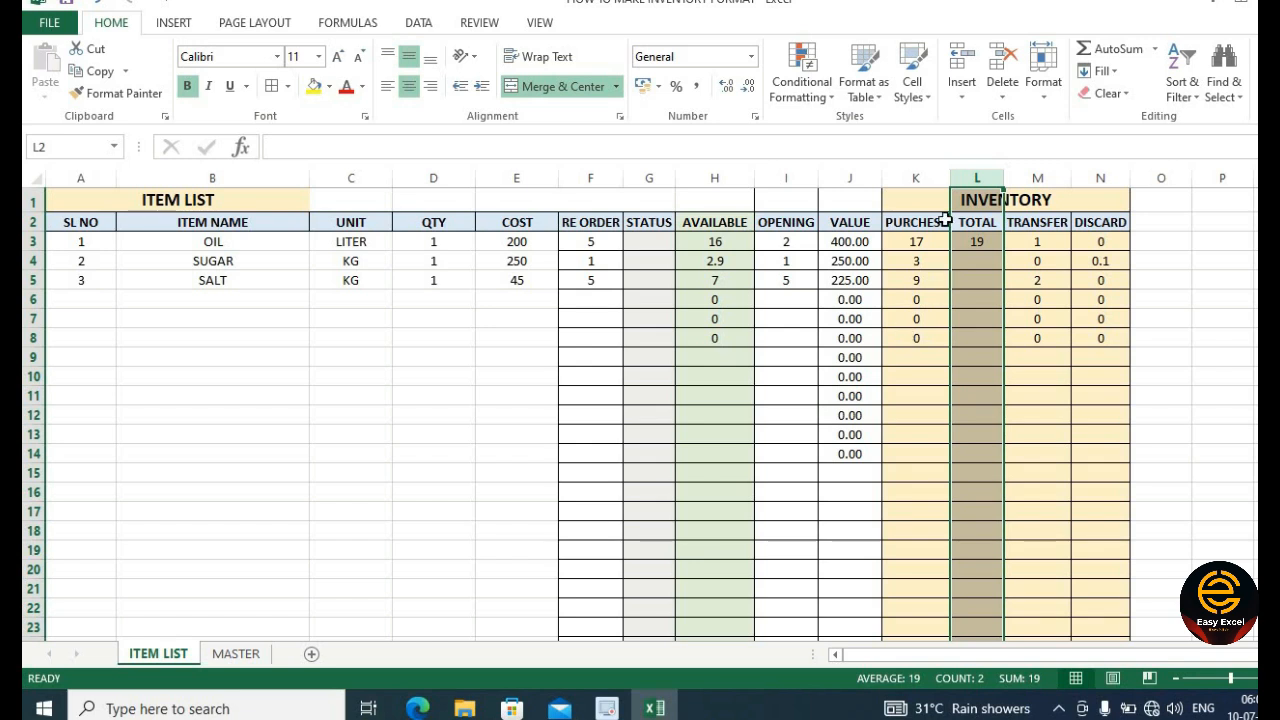
right_click(978, 180)
key(Escape)
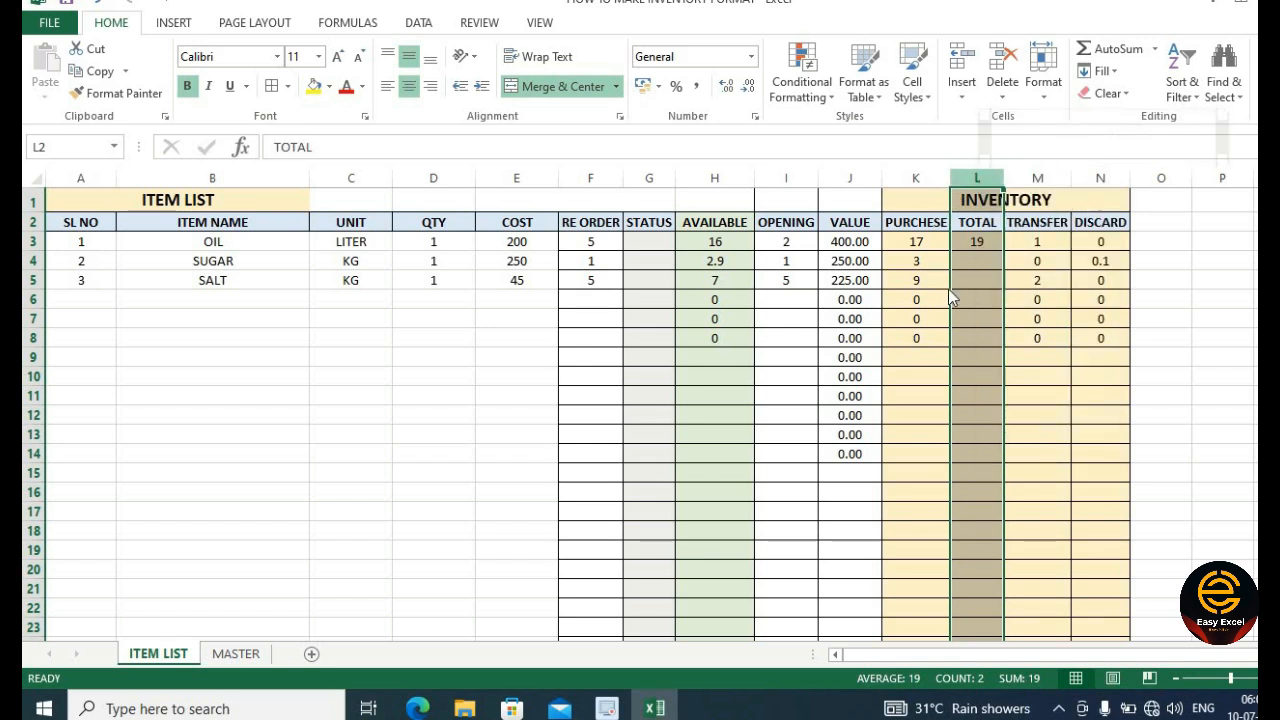
key(ctrl+plus)
click(974, 228)
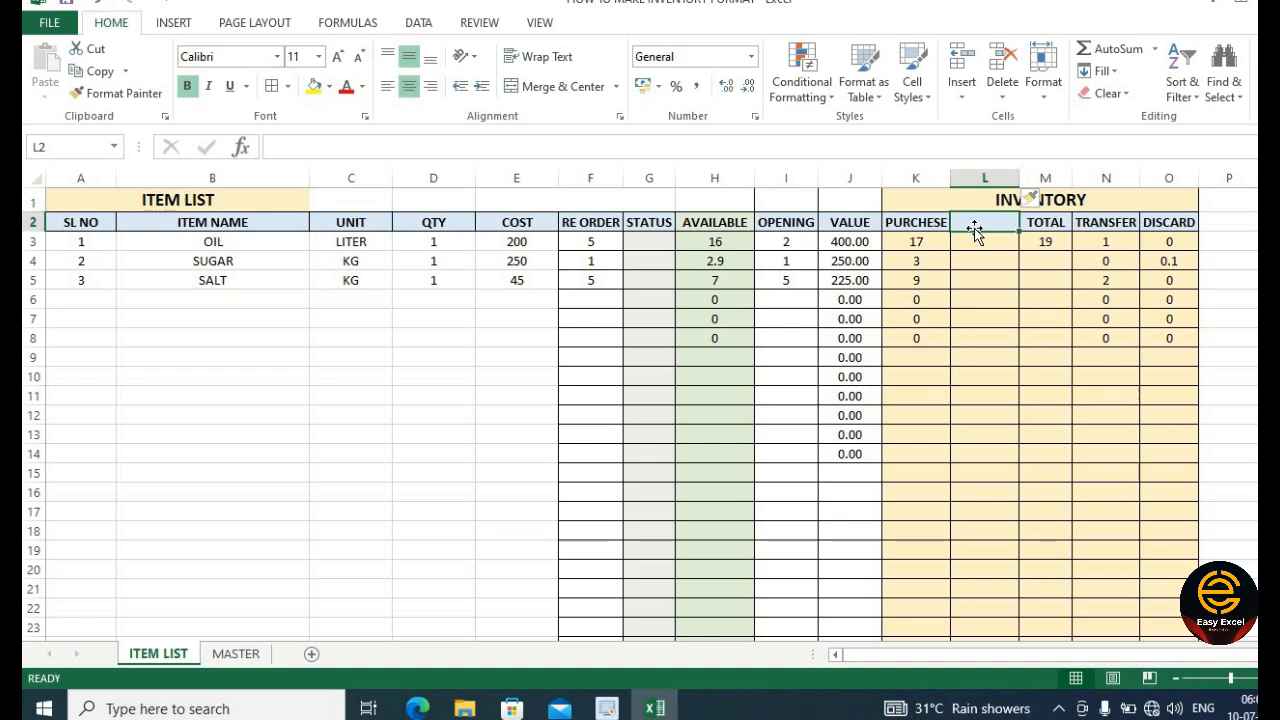
text(VALU)
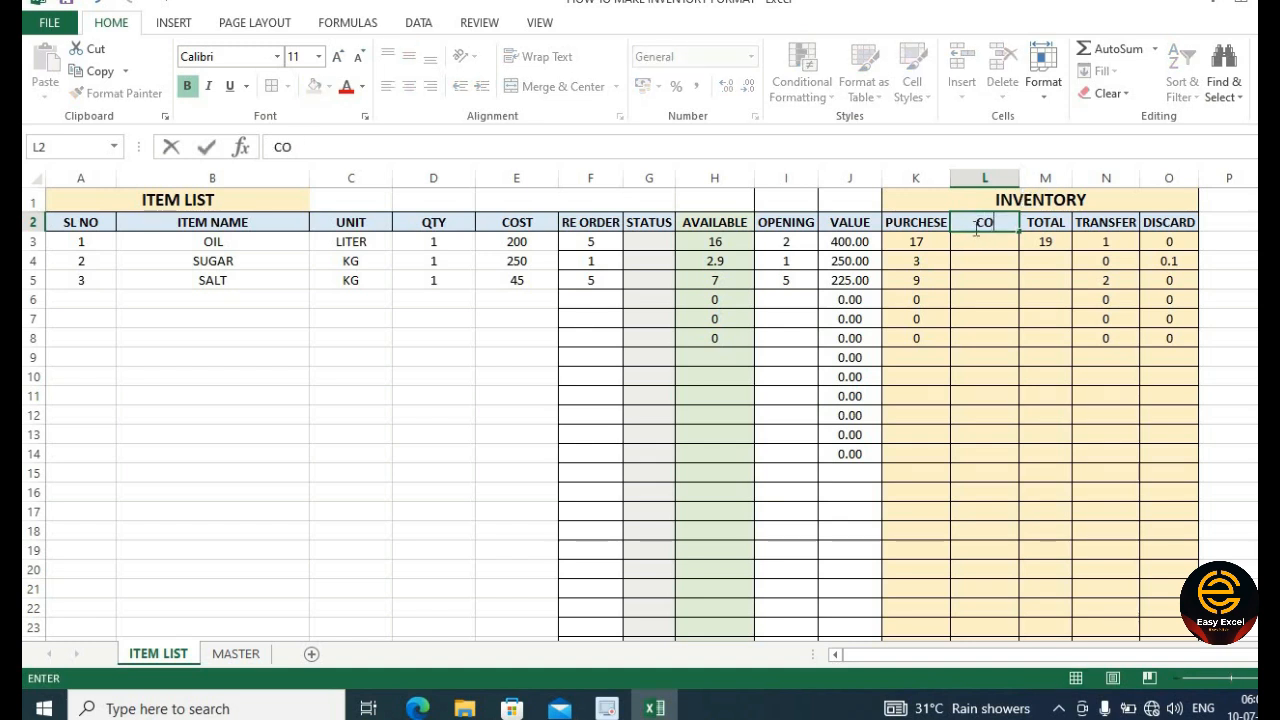
- Enter the formula =K3*E3 in the purchase COST cell L3 and fill it down to L14
click(986, 236)
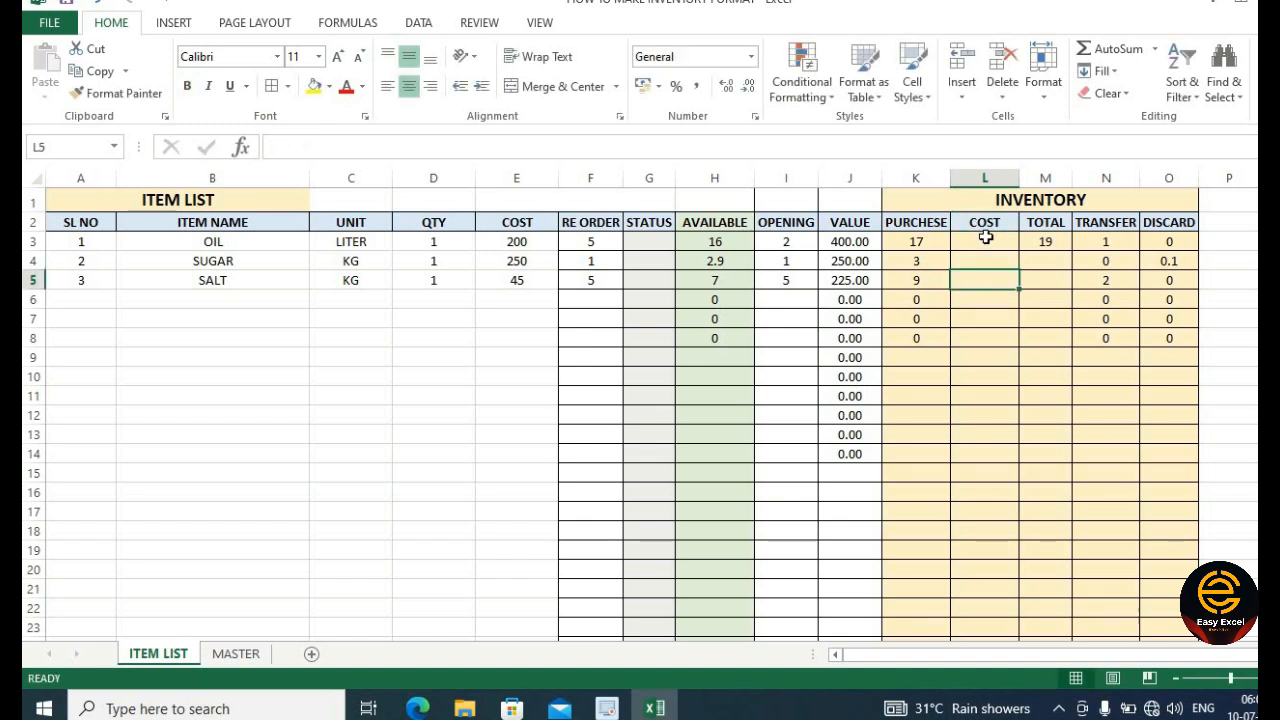
text(=)
click(933, 238)
text(*)
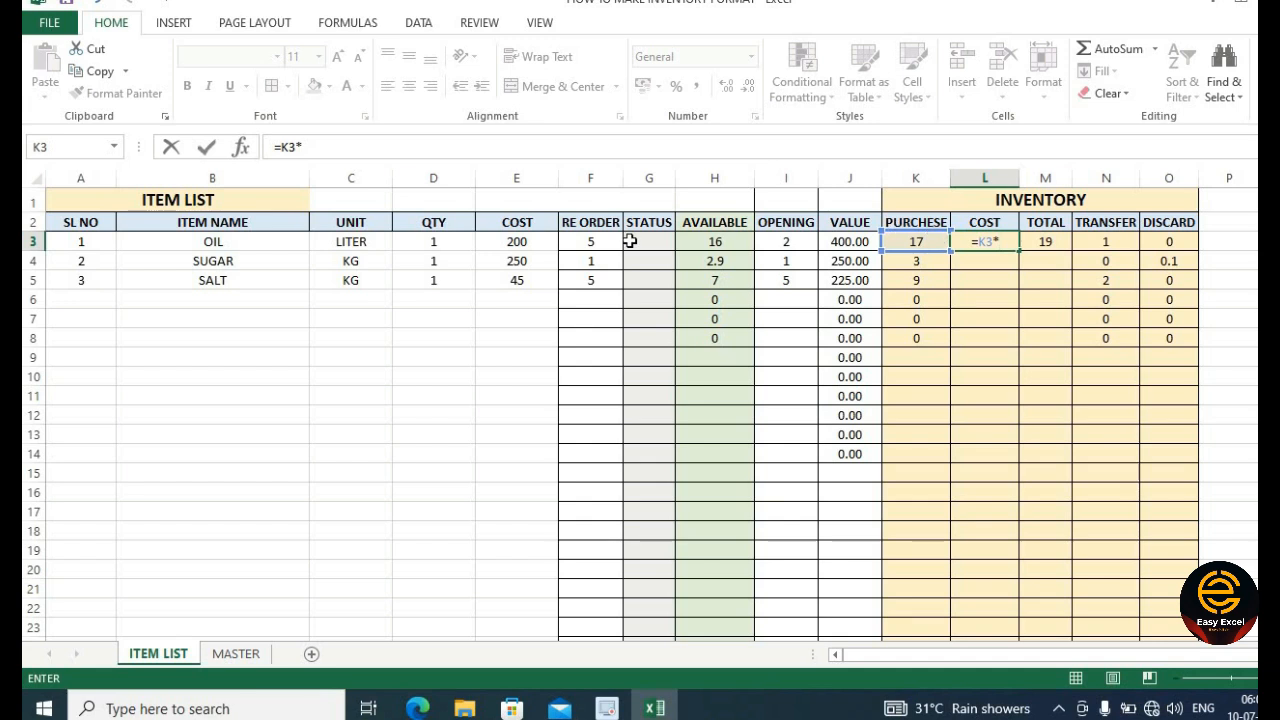
click(515, 238)
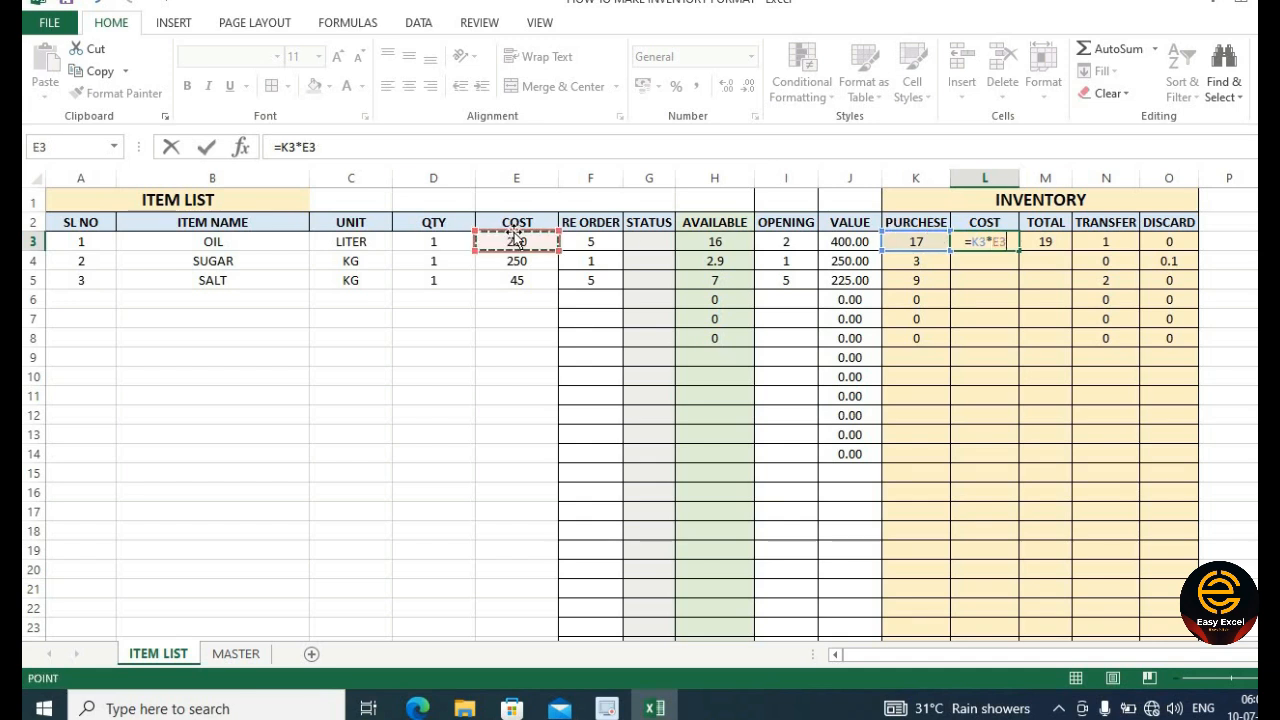
key(Return)
click(1005, 239)
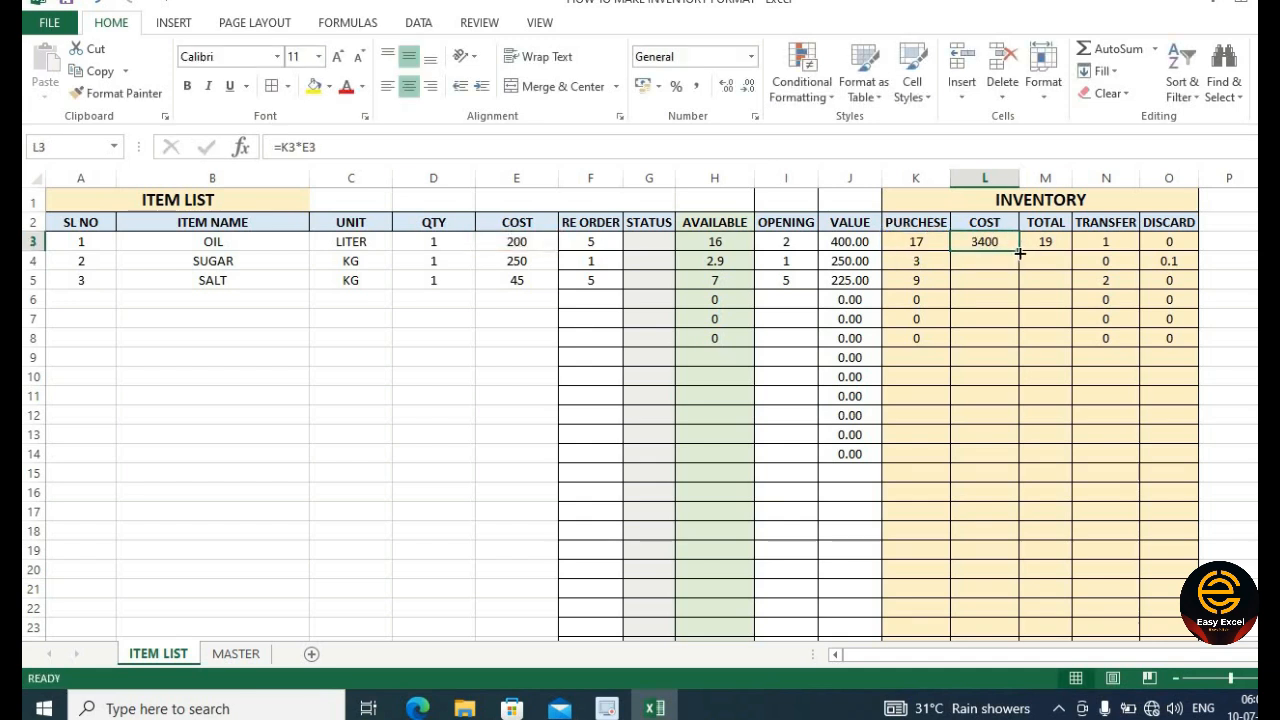
double_click(1019, 253)
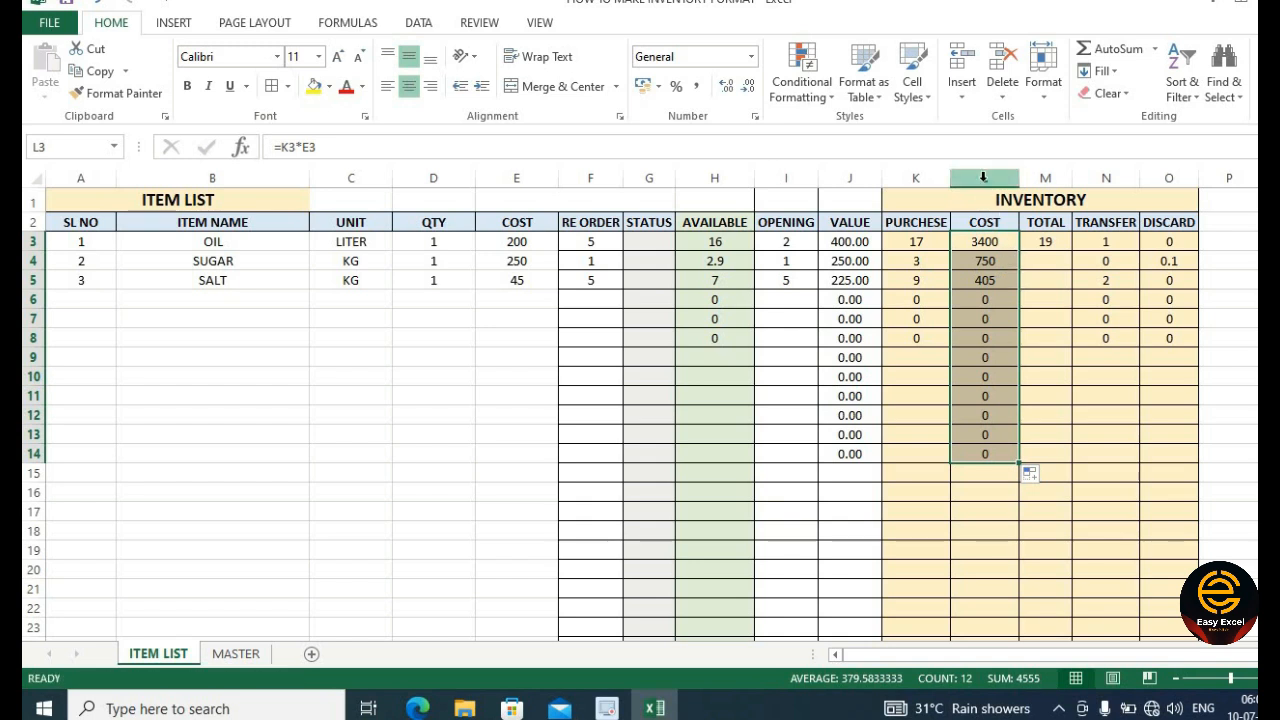
- Apply the Number format to the purchase COST column L
click(983, 177)
click(751, 56)
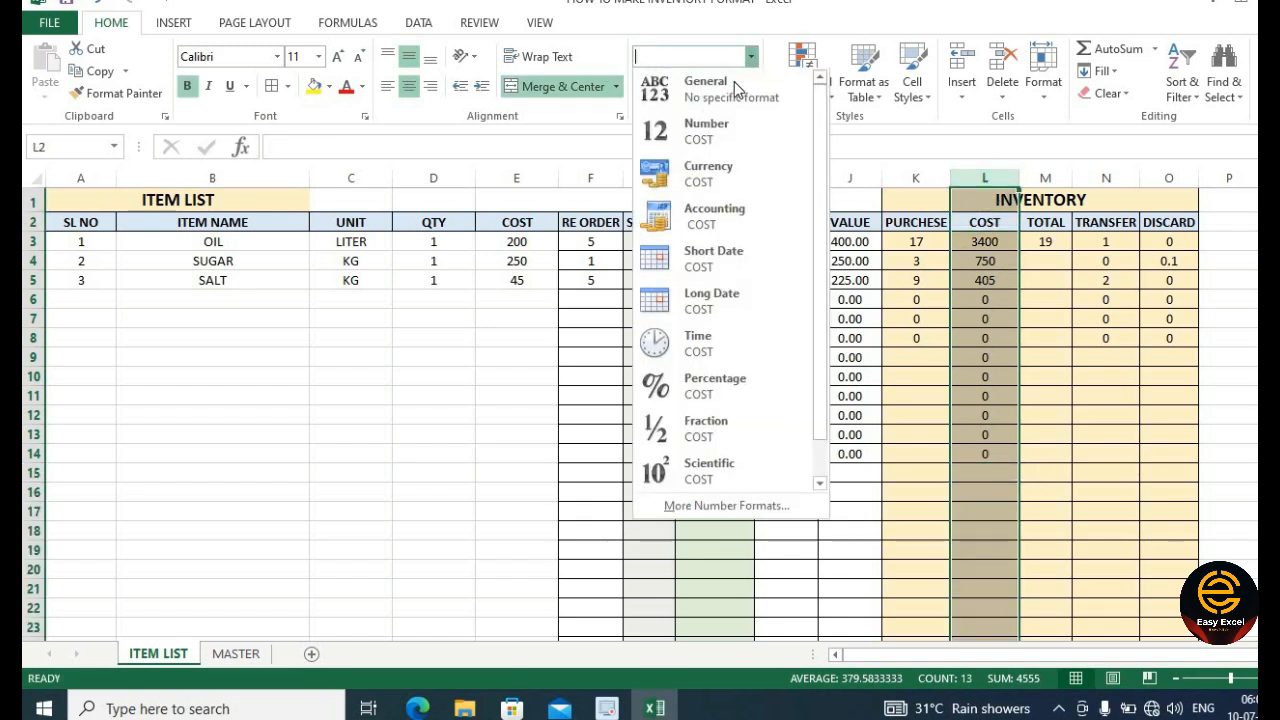
click(720, 133)
click(1045, 338)
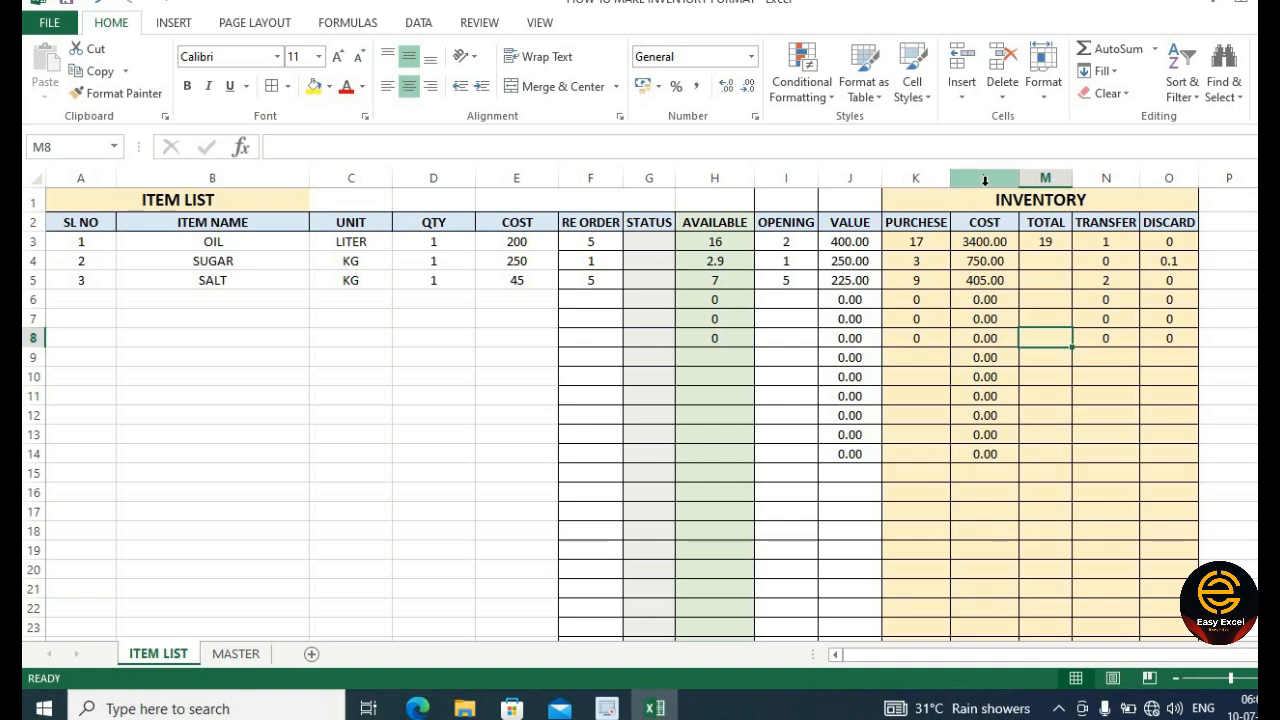
- Examine the VALUE and purchase COST columns and the TRANSFER and PURCHESE formulas
click(984, 180)
click(860, 177)
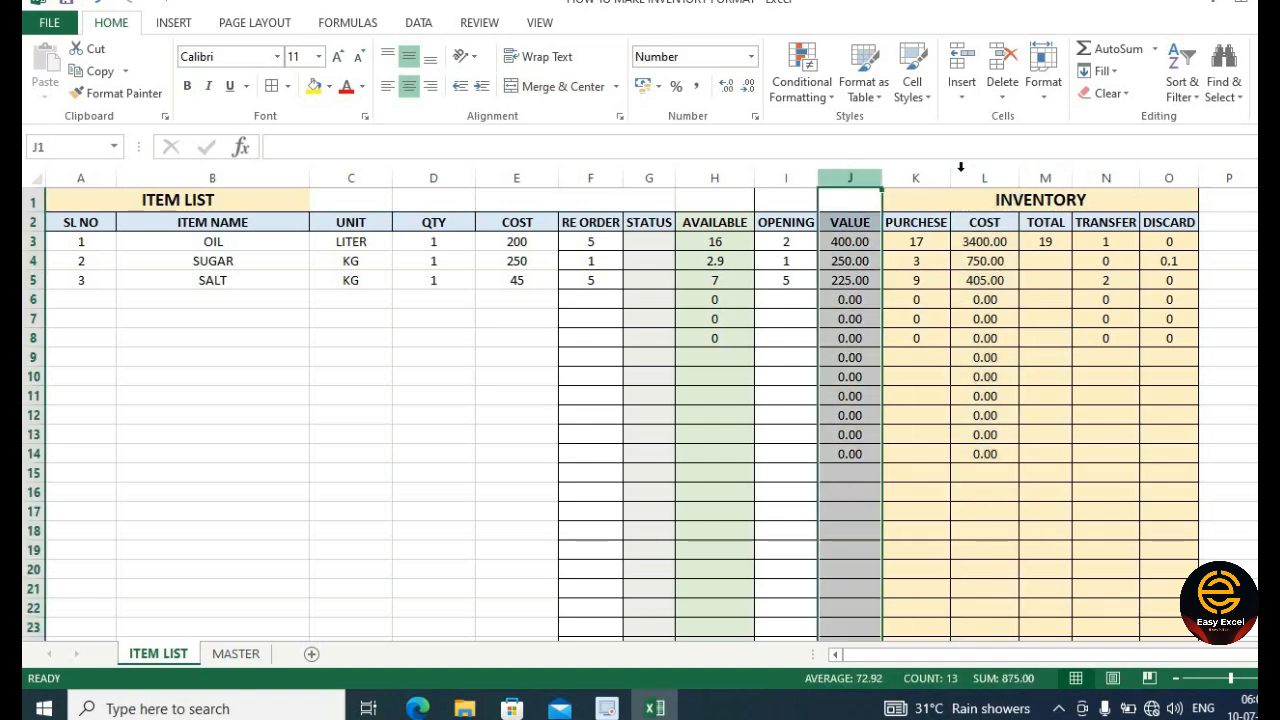
click(983, 177)
click(1083, 280)
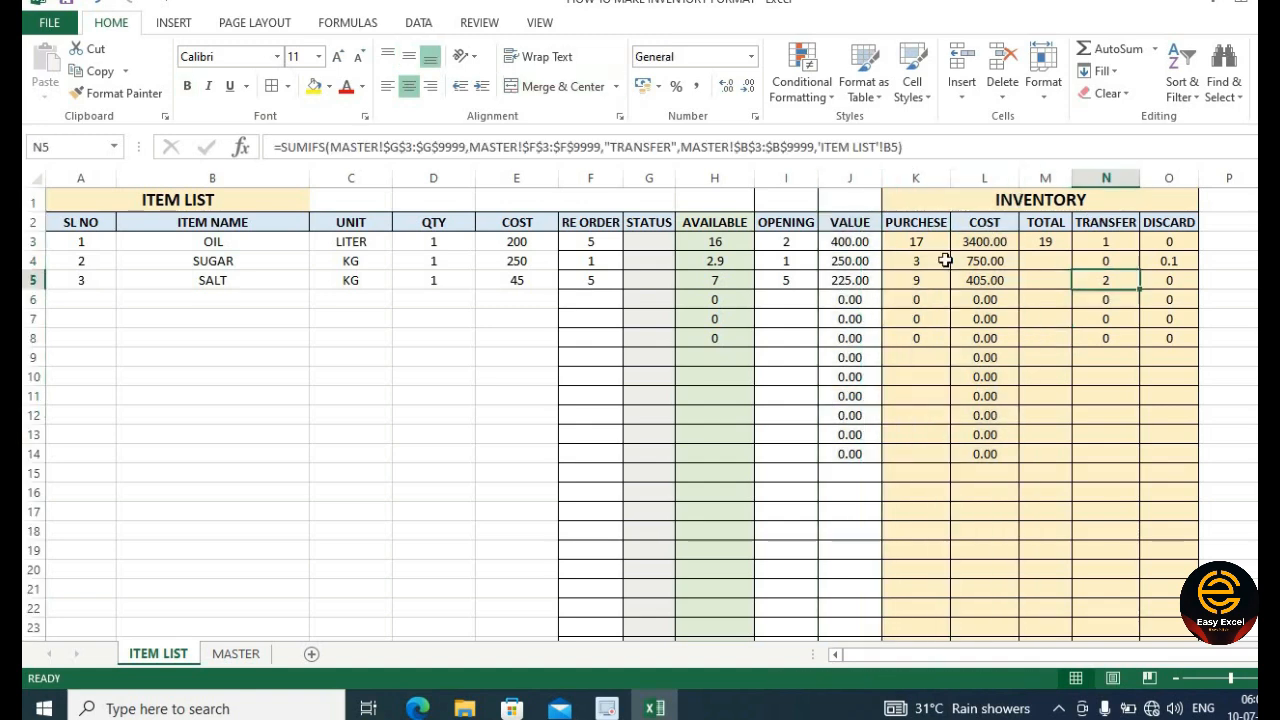
click(917, 240)
drag(949, 251, 940, 440)
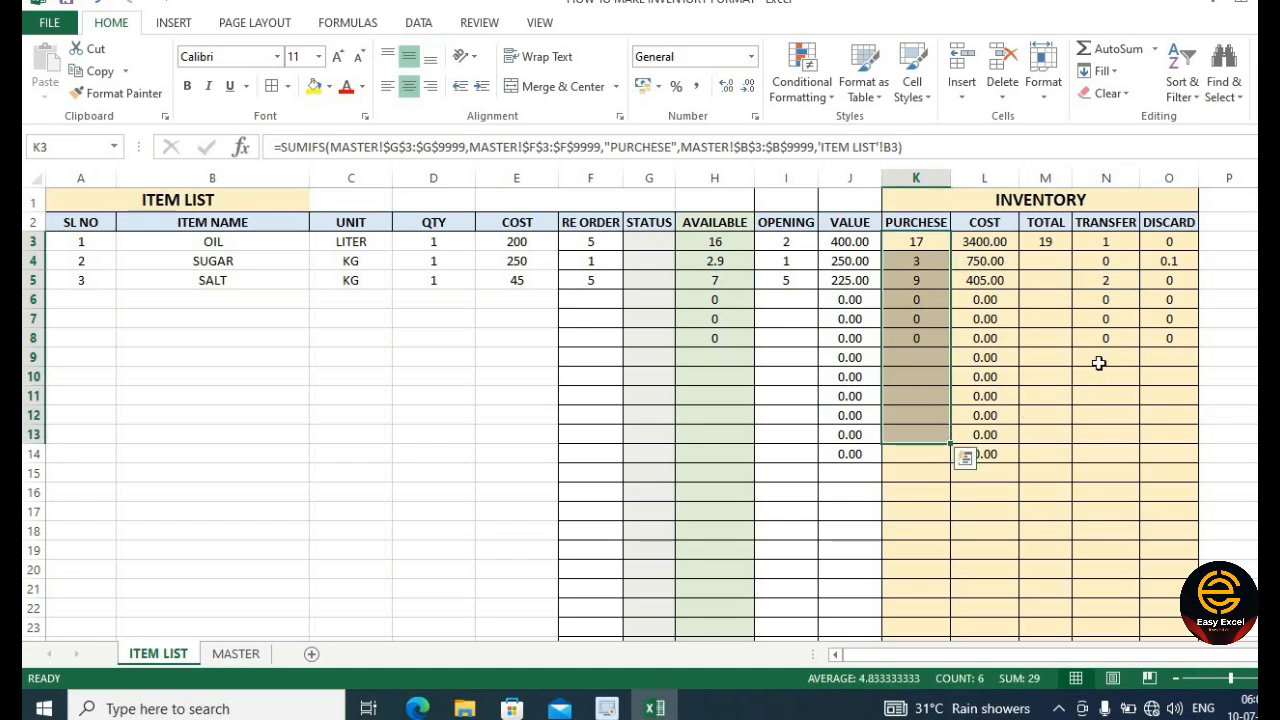
click(1054, 289)
click(791, 222)
- Copy the formatting of the PURCHESE column K to the VALUE column J with Format Painter
click(853, 179)
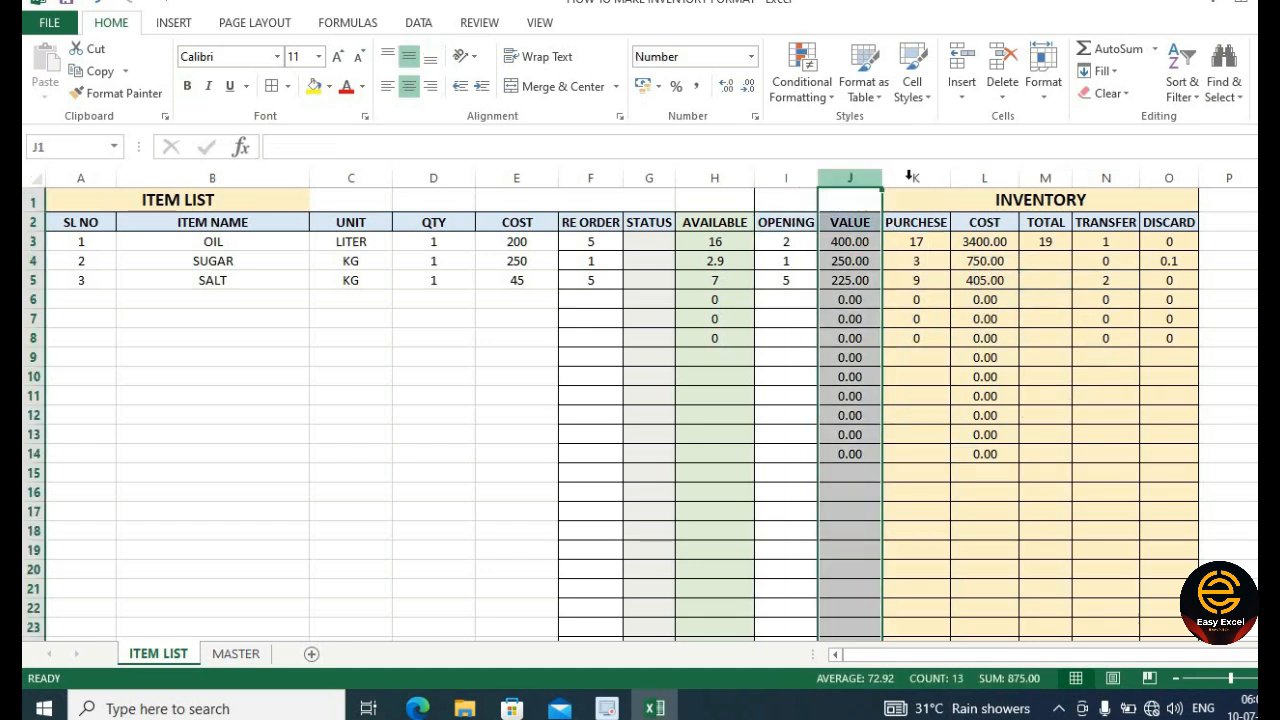
click(916, 178)
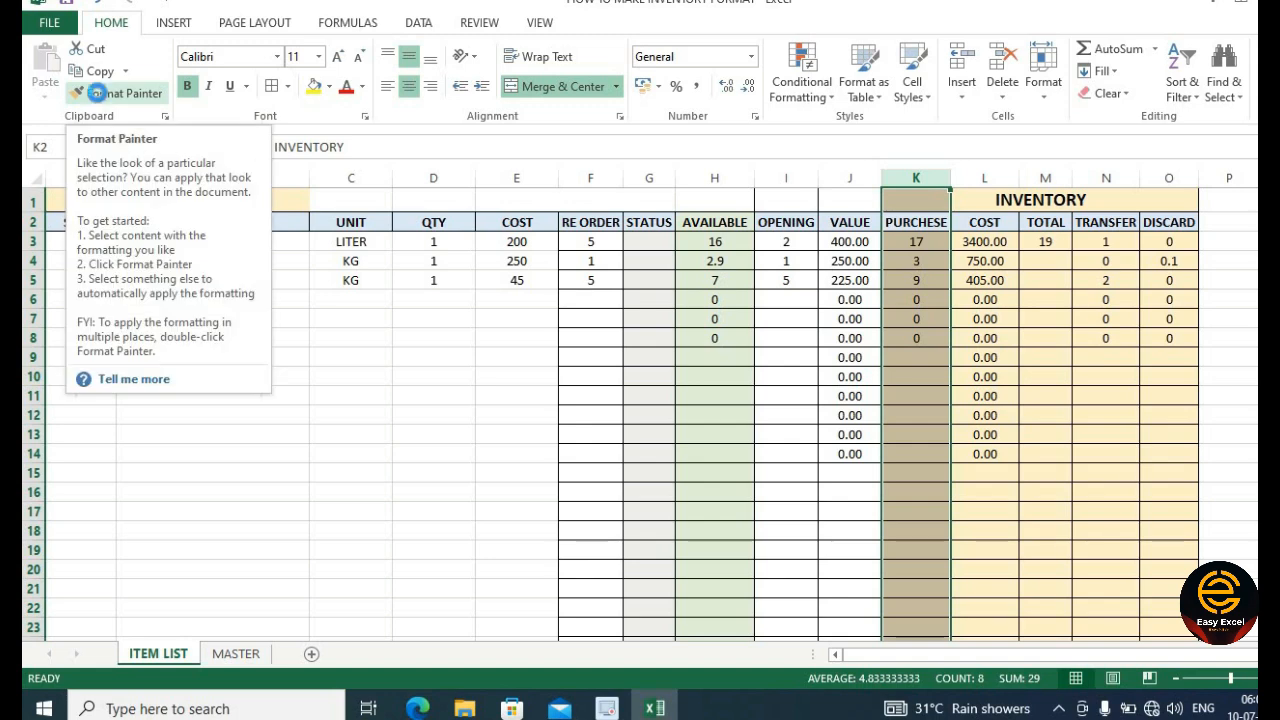
click(100, 95)
click(850, 178)
click(920, 242)
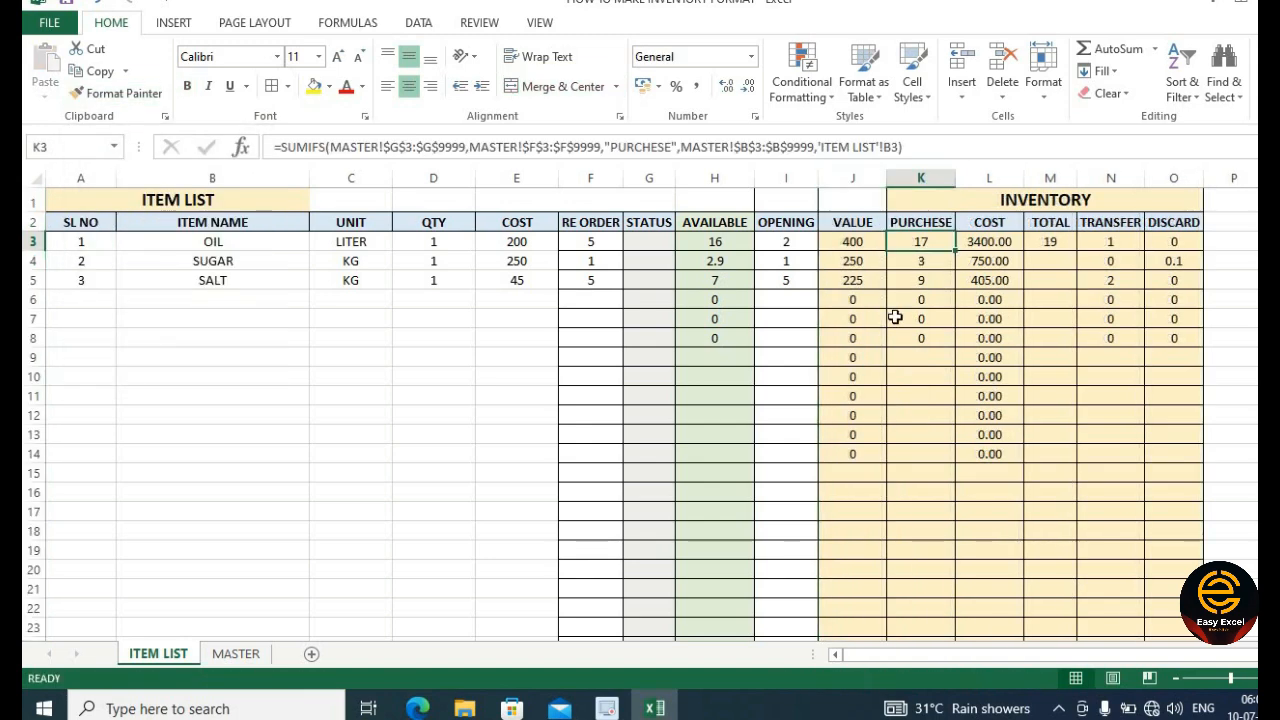
- Apply the Number format with two decimals to the VALUE column J
click(852, 178)
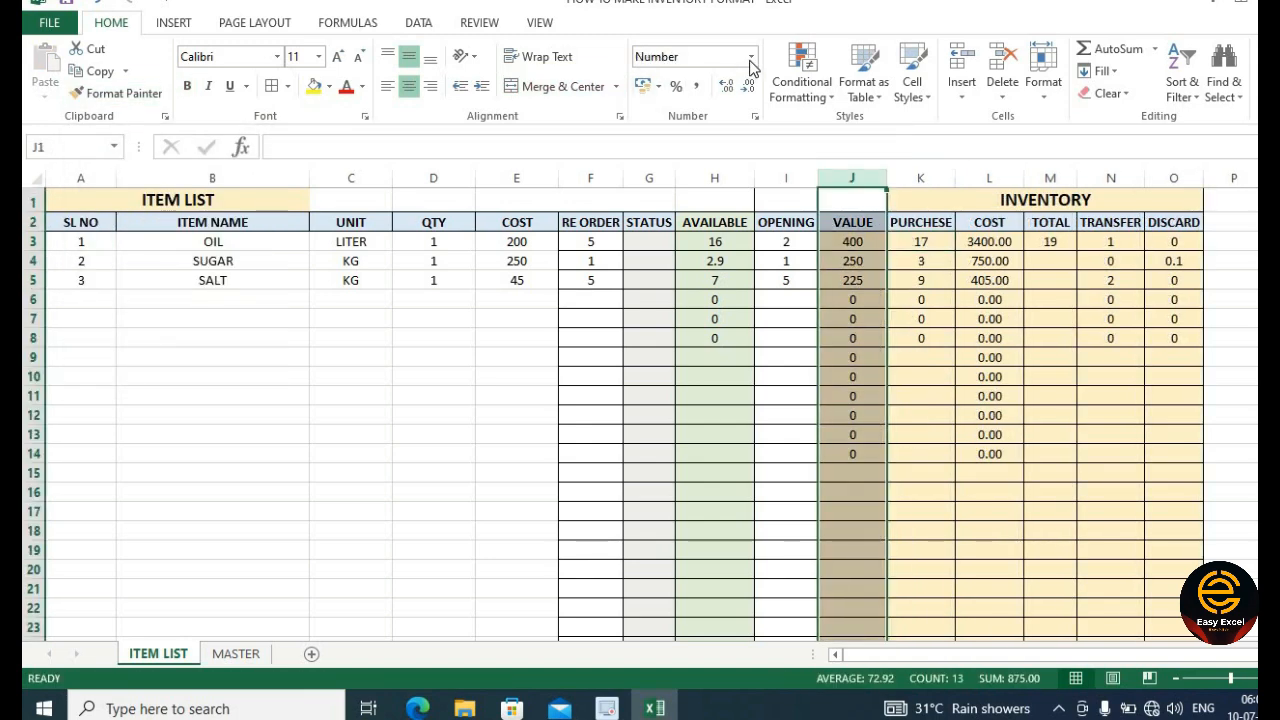
click(751, 56)
click(705, 119)
click(920, 299)
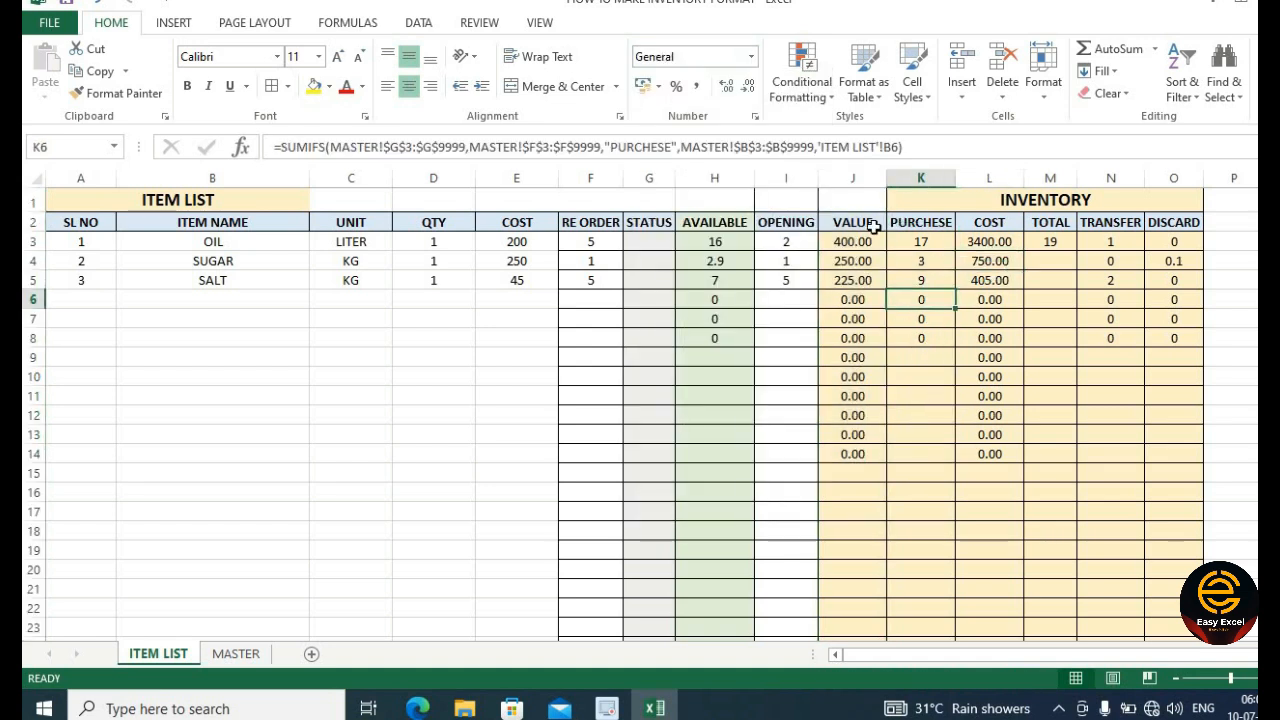
drag(863, 246, 869, 456)
click(1048, 414)
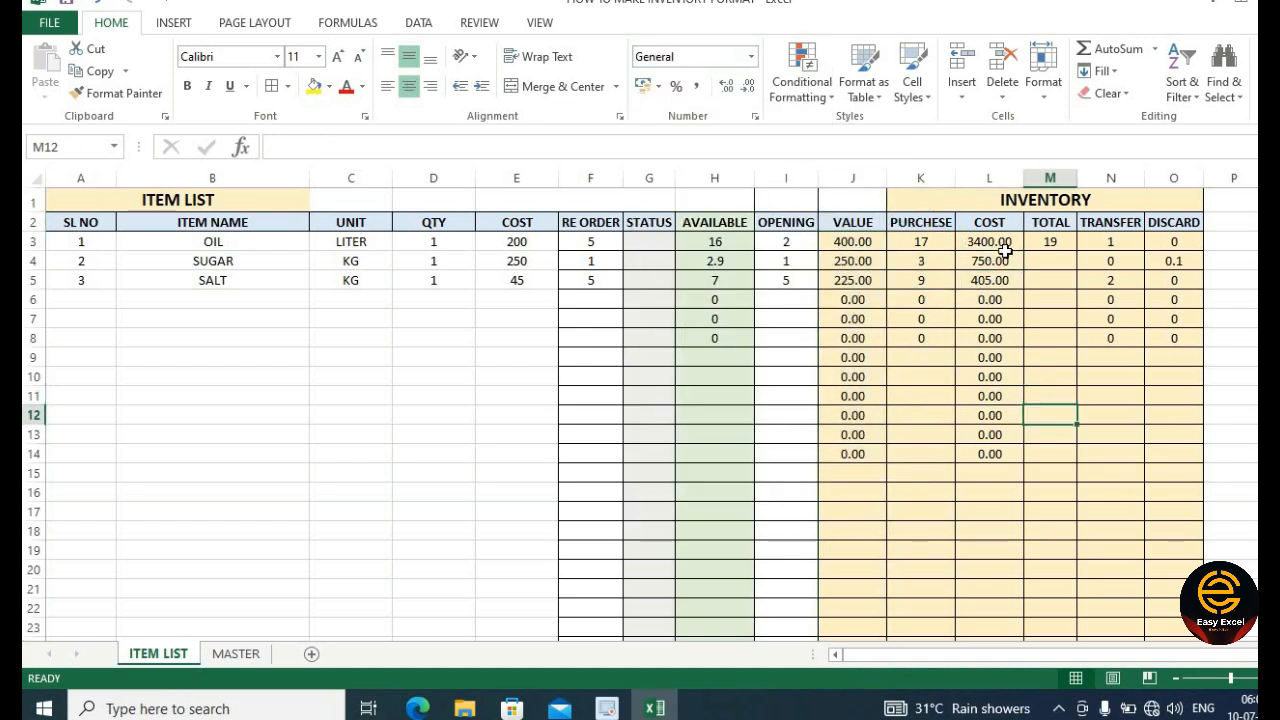
- Examine the OPENING, VALUE, PURCHESE and COST columns and the cells feeding the TOTAL for OIL
click(1011, 342)
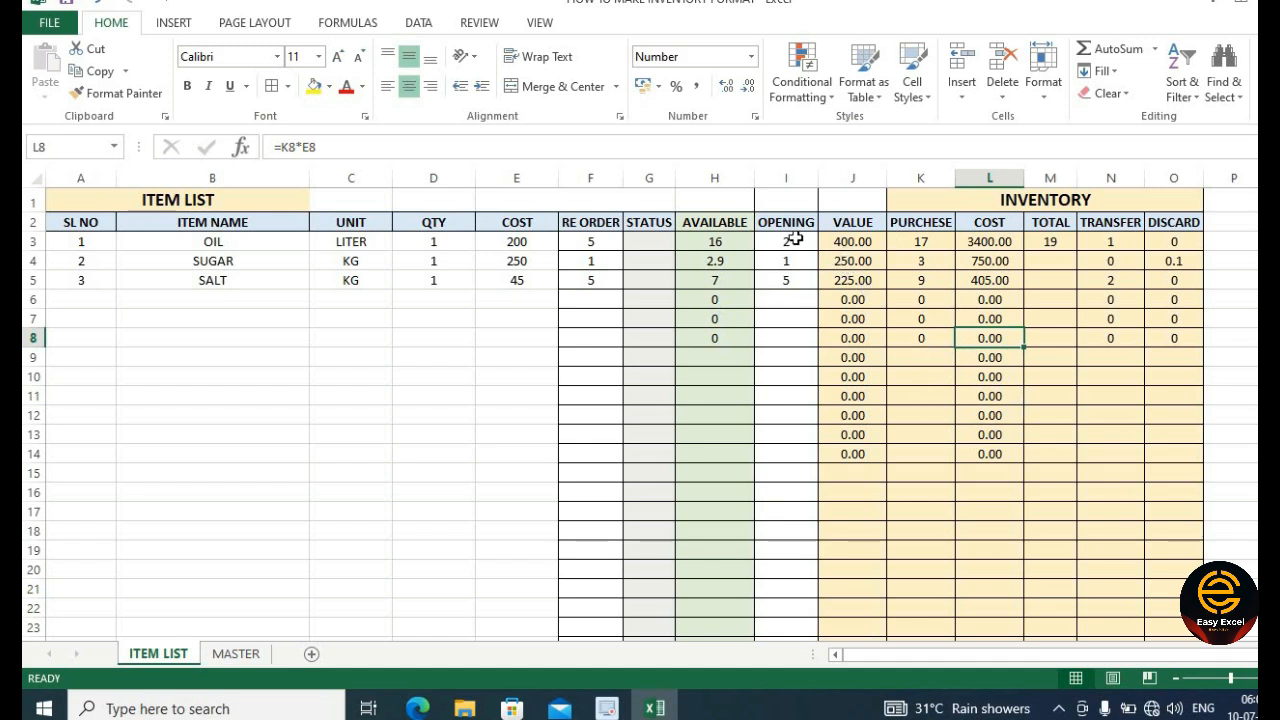
click(796, 177)
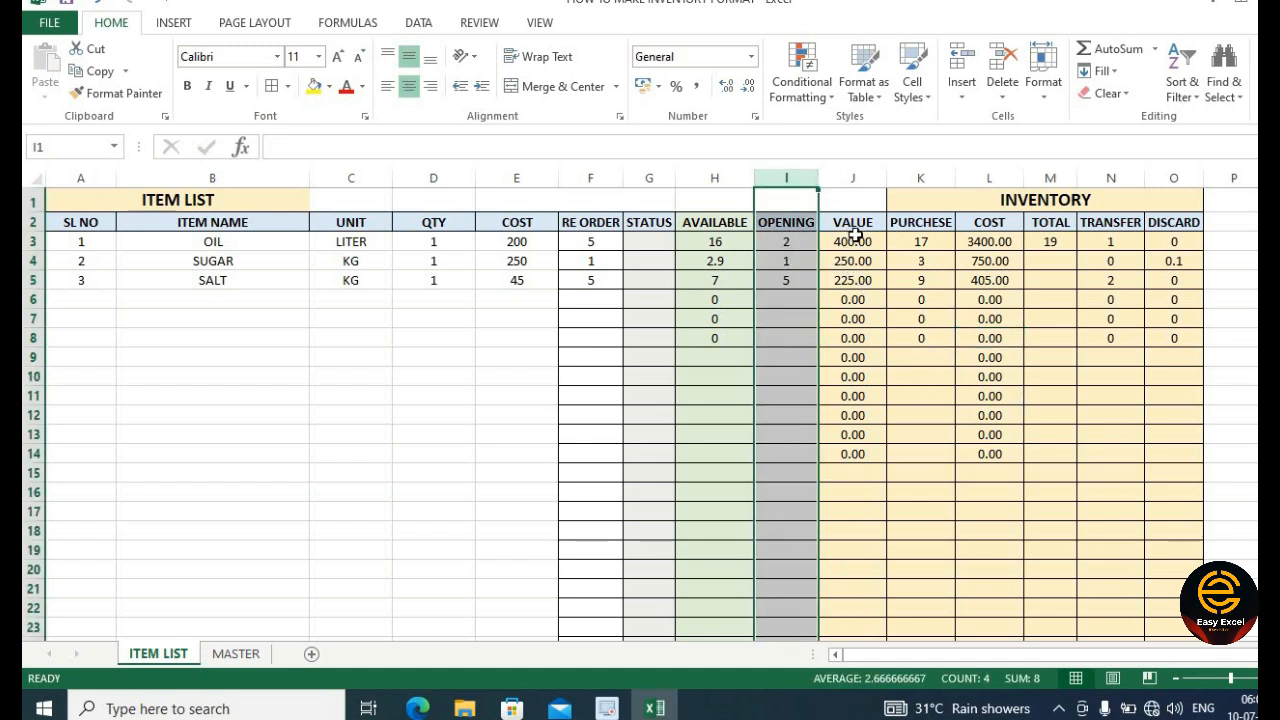
click(861, 177)
click(918, 222)
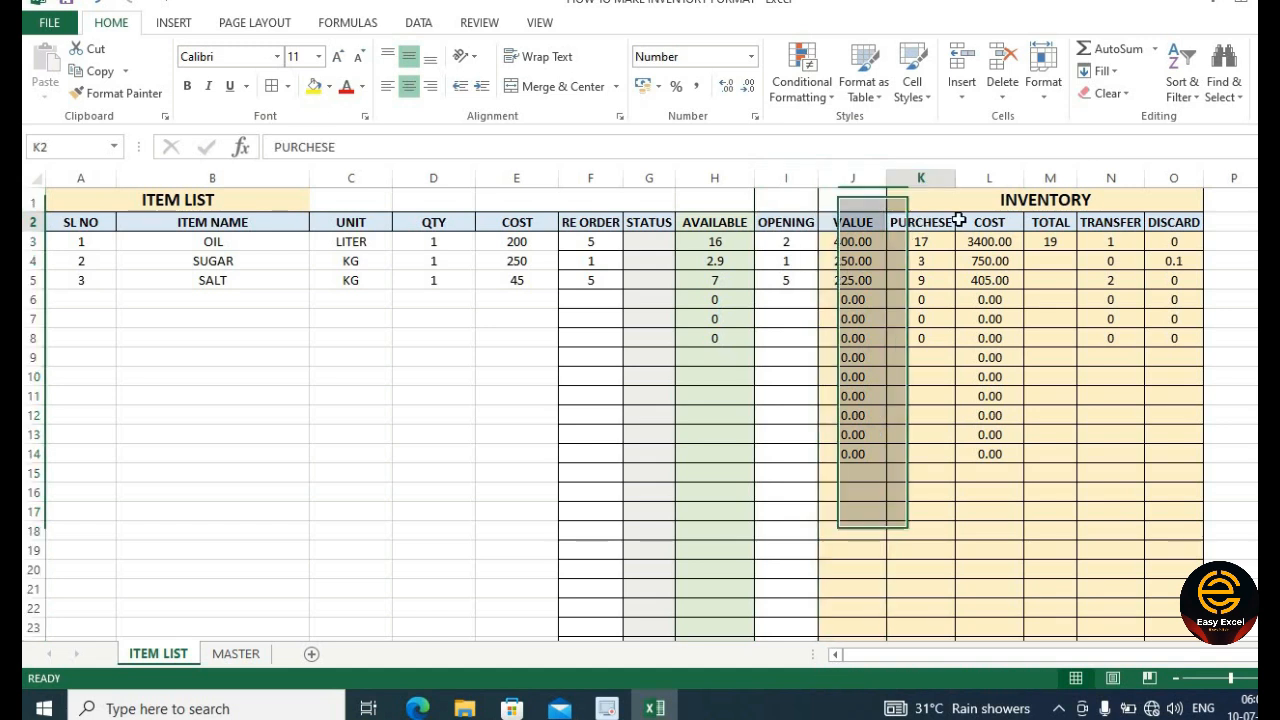
click(990, 222)
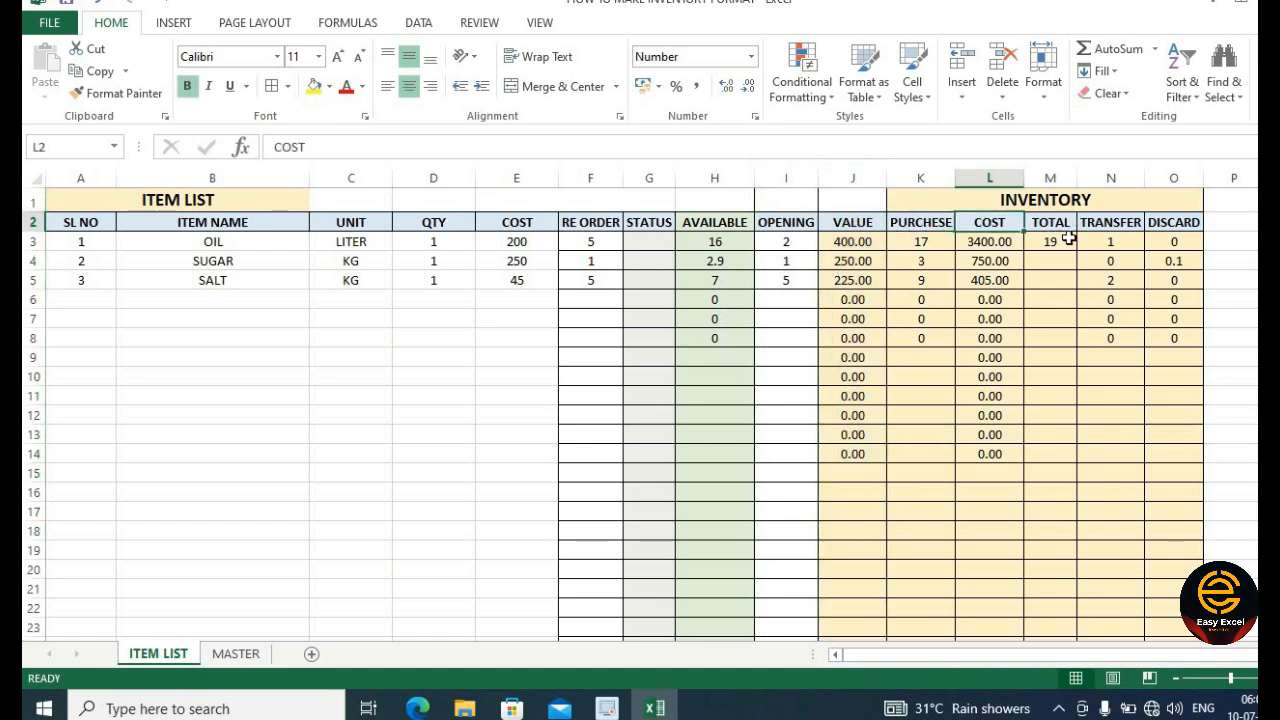
click(1066, 240)
click(804, 241)
click(930, 241)
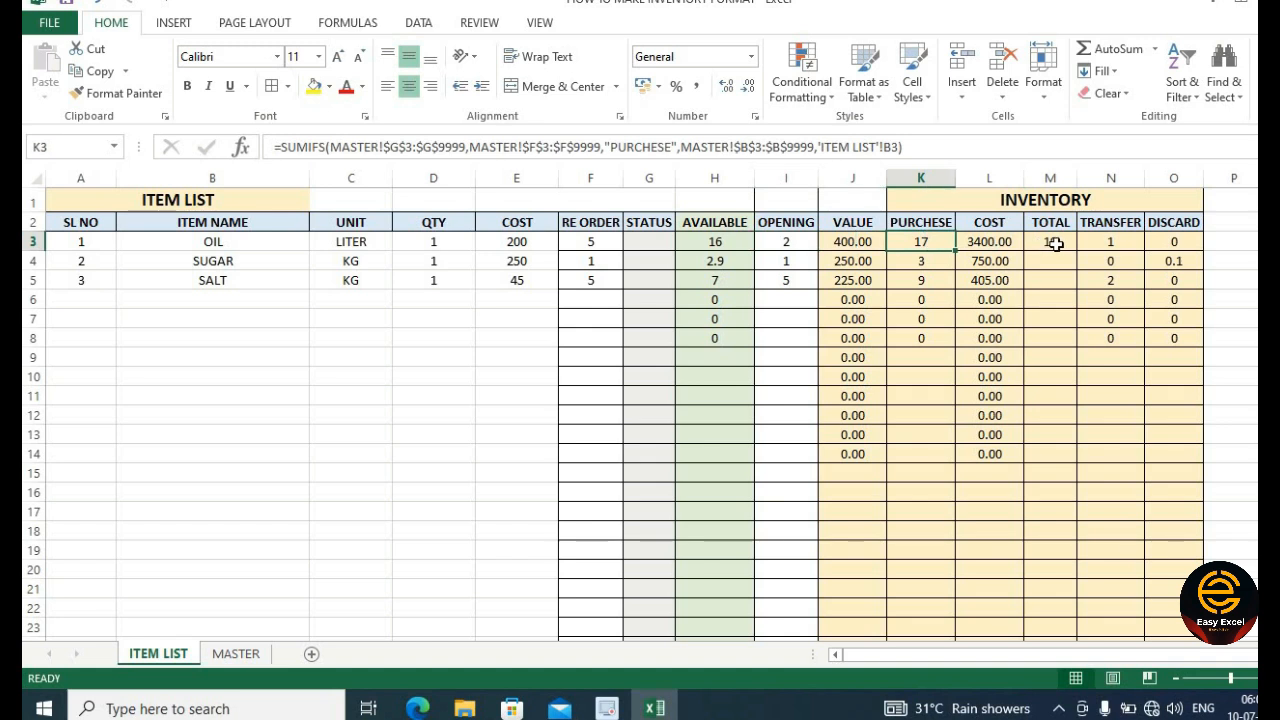
- Fill the TOTAL formula from M3 down to M14
click(1056, 244)
double_click(1075, 253)
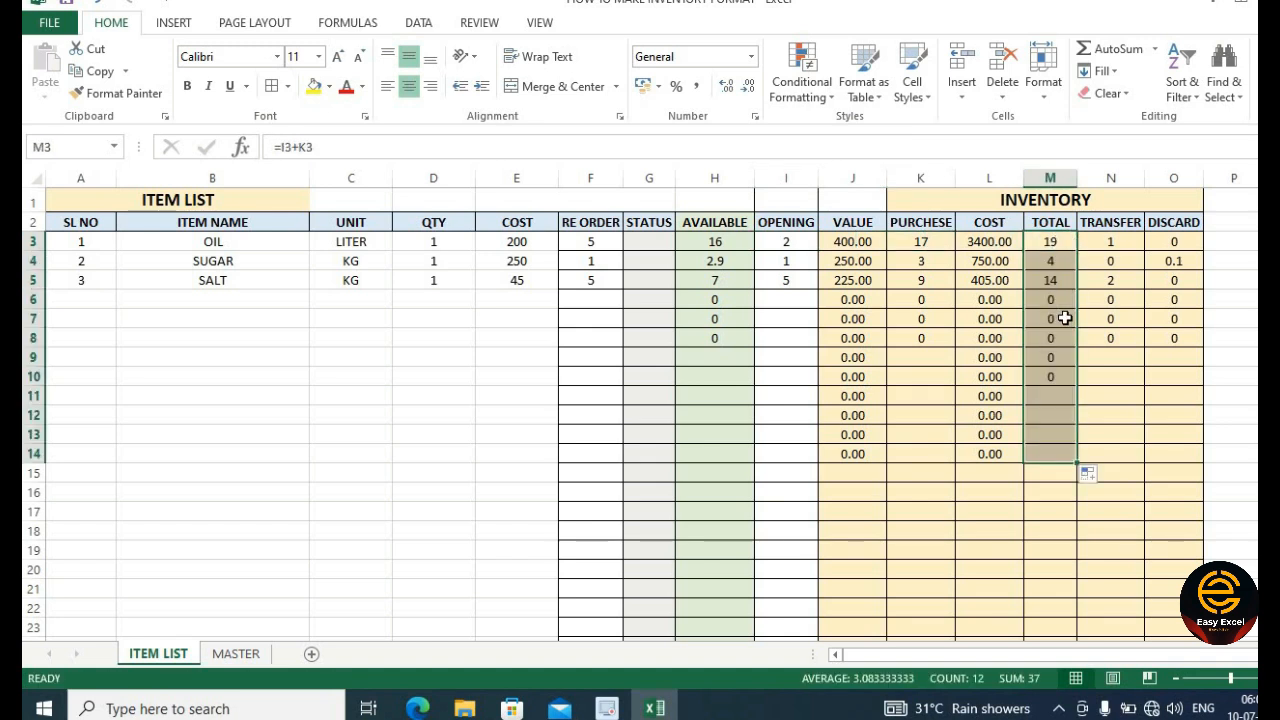
click(1062, 244)
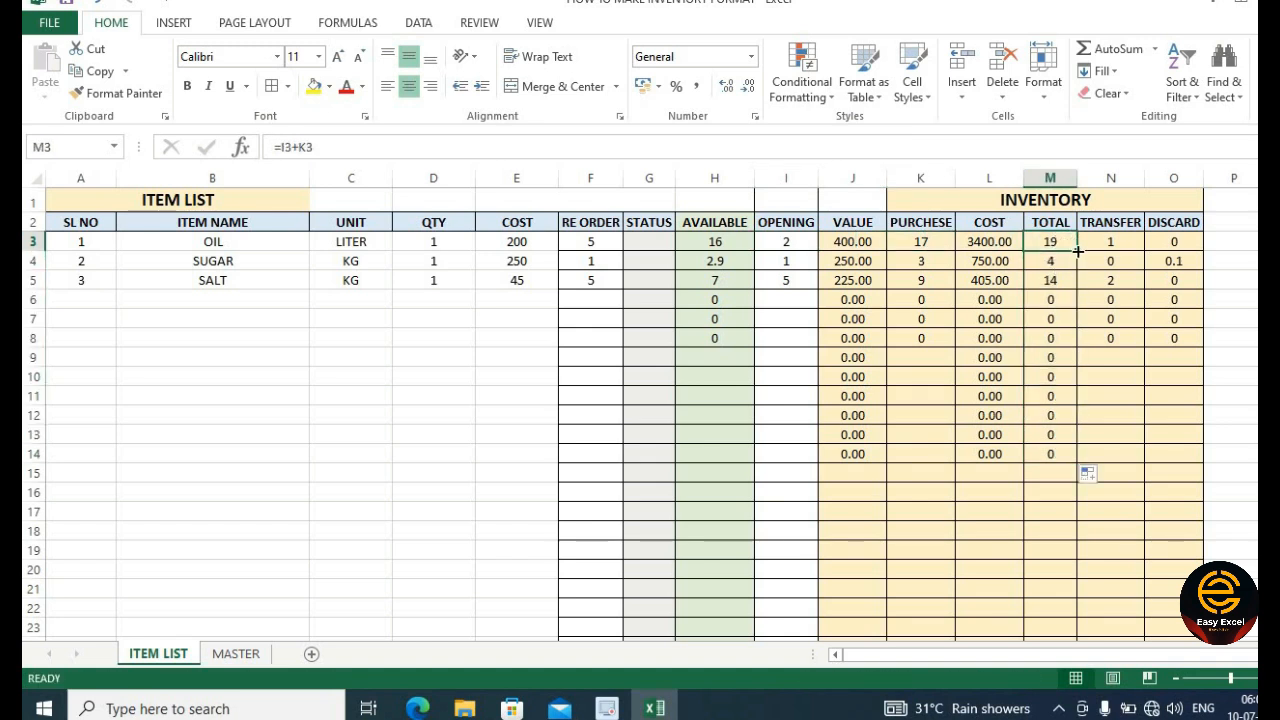
double_click(1078, 251)
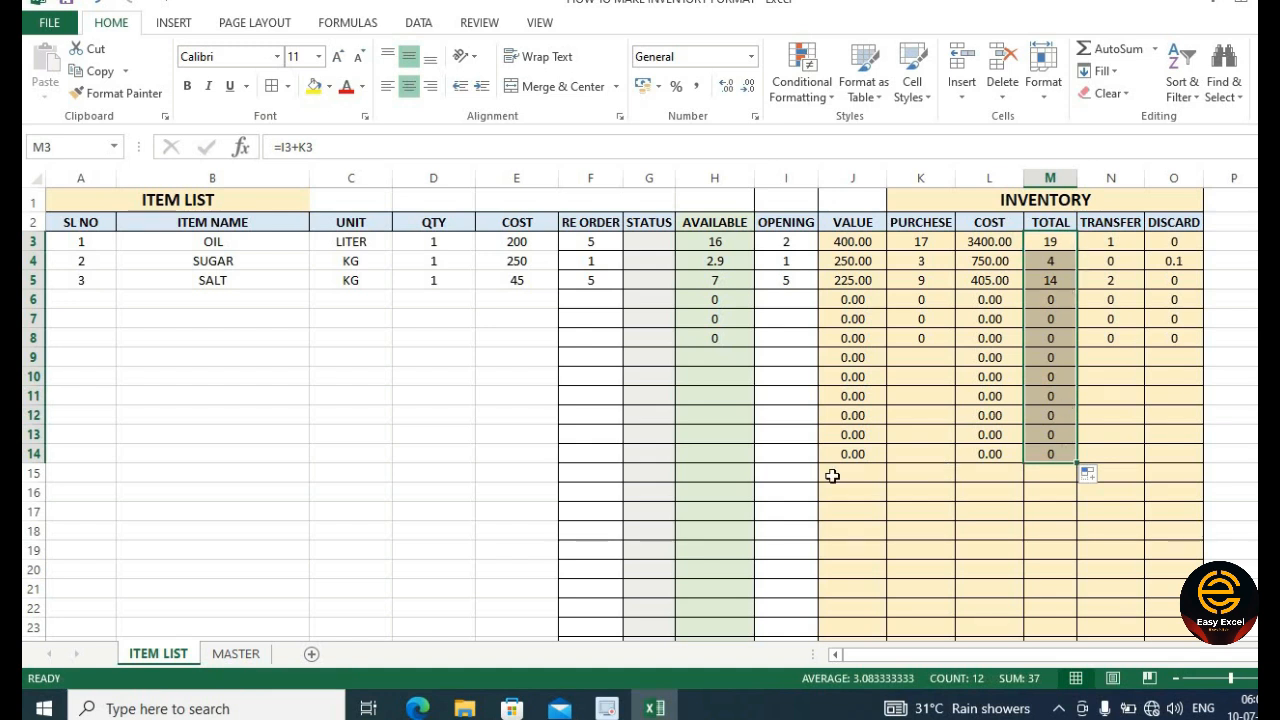
- Extend the PURCHESE formula from K8 down to K14
drag(832, 455, 1160, 449)
click(989, 492)
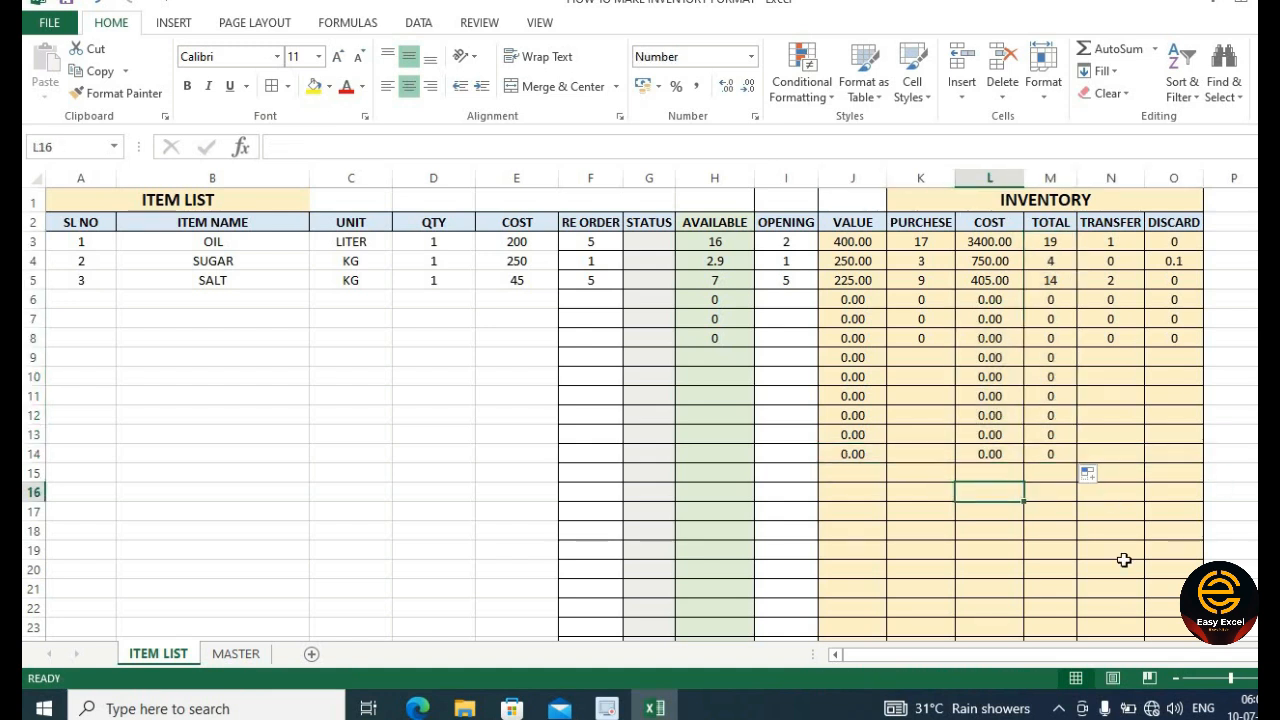
click(936, 340)
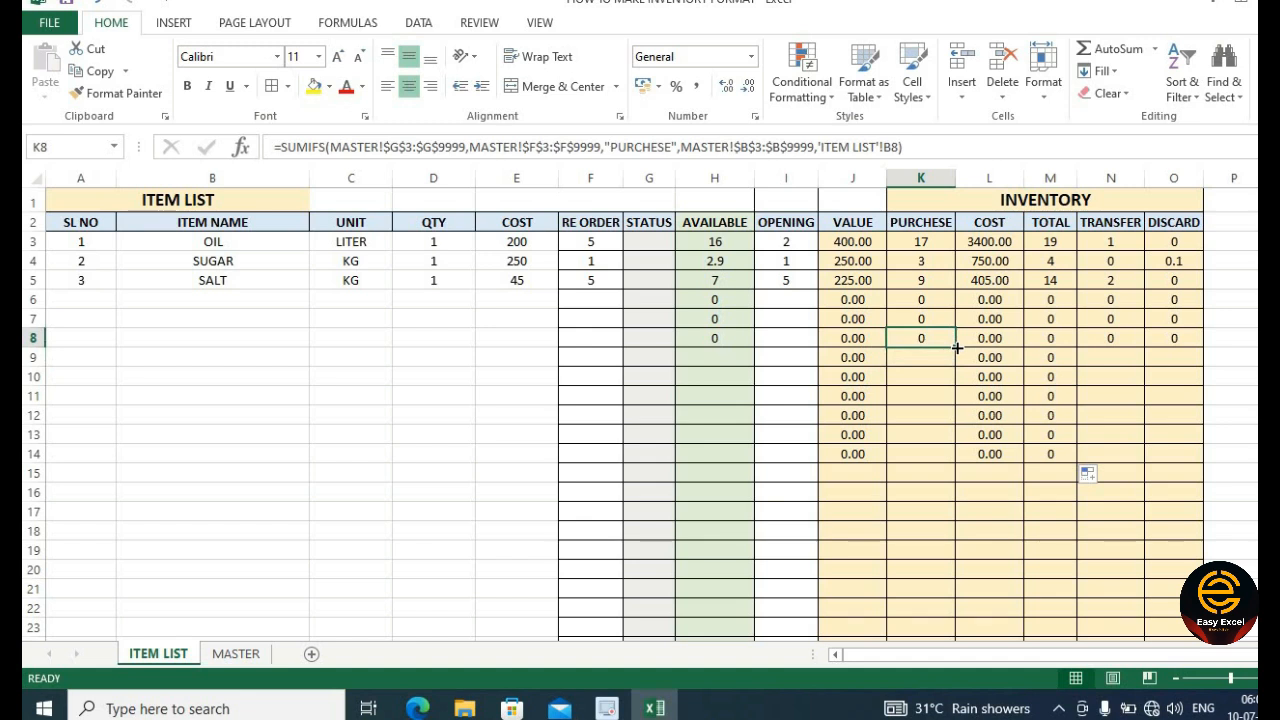
drag(955, 347, 970, 462)
click(1003, 494)
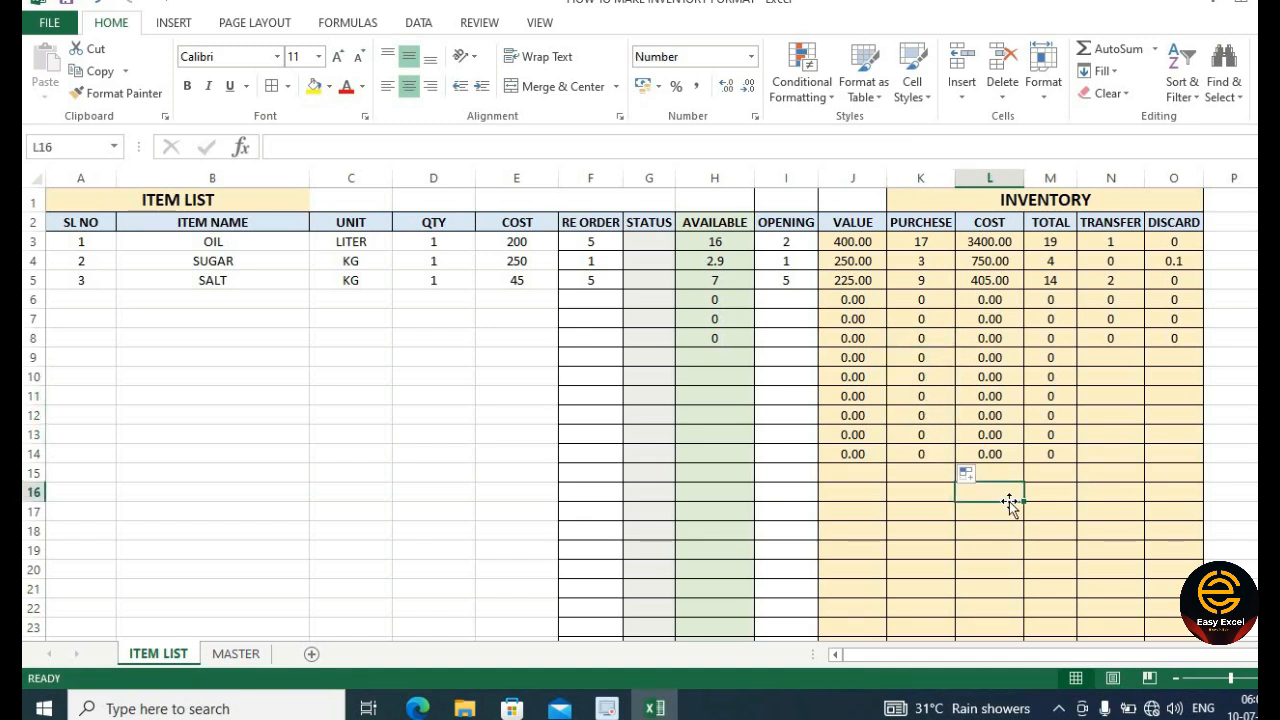
- Insert a column between TOTAL and TRANSFER and enter the heading VALUE in cell N2
click(1046, 241)
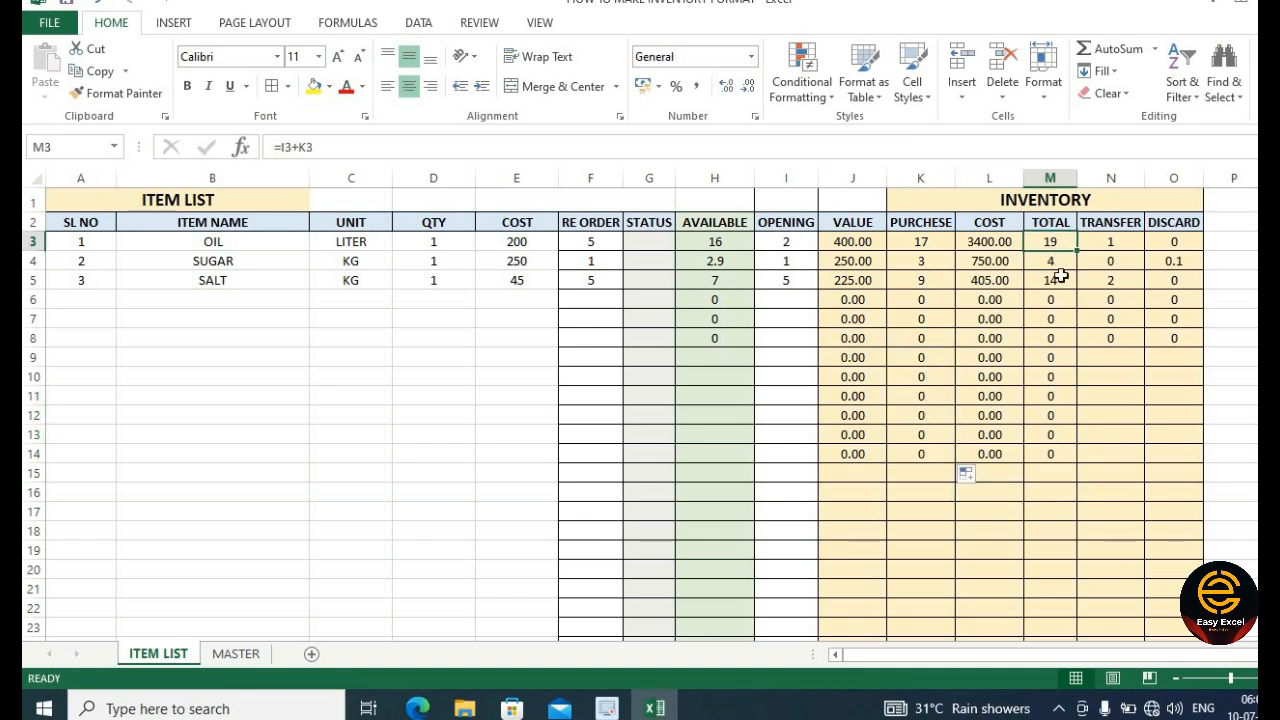
click(1108, 177)
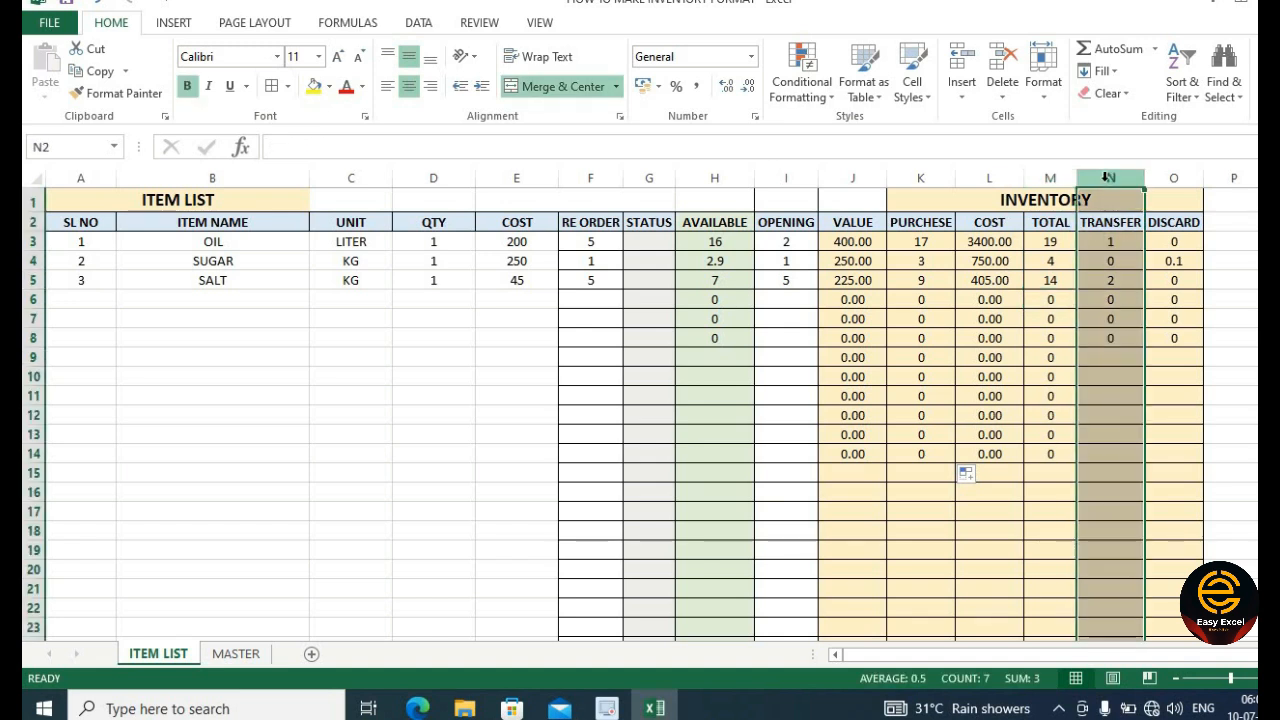
right_click(1108, 177)
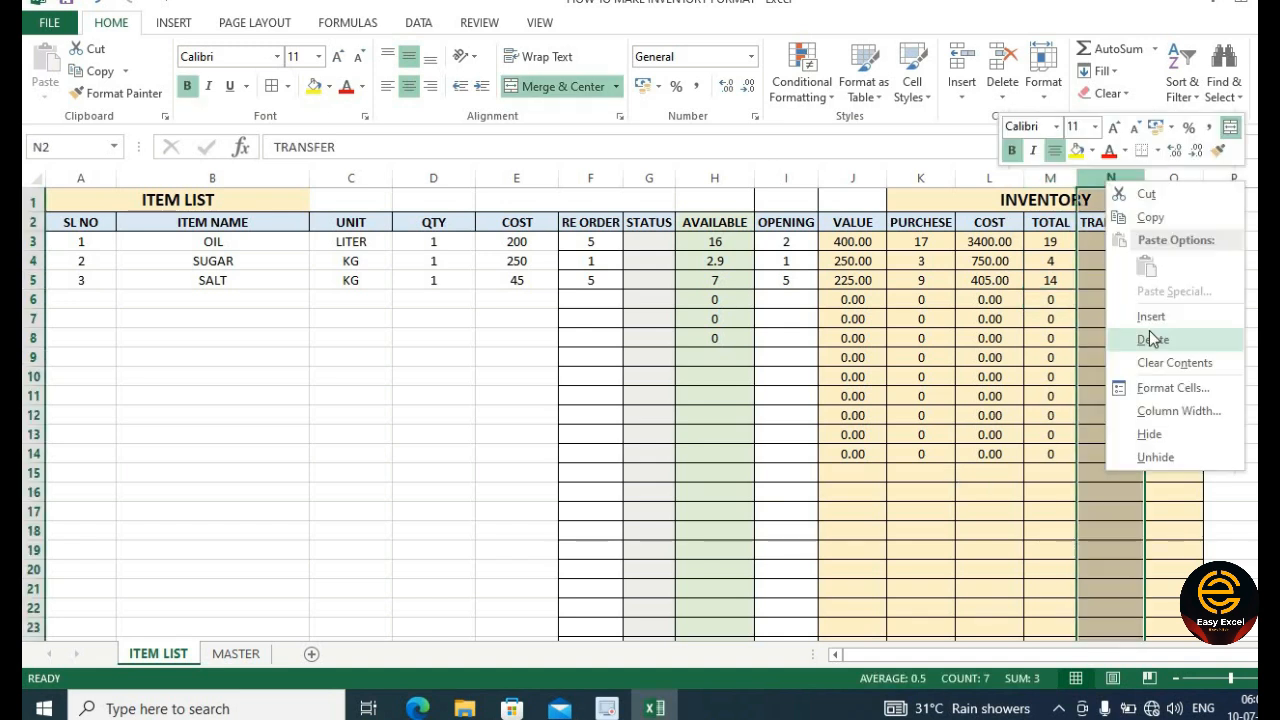
click(1155, 315)
drag(1103, 260, 1106, 227)
click(1126, 219)
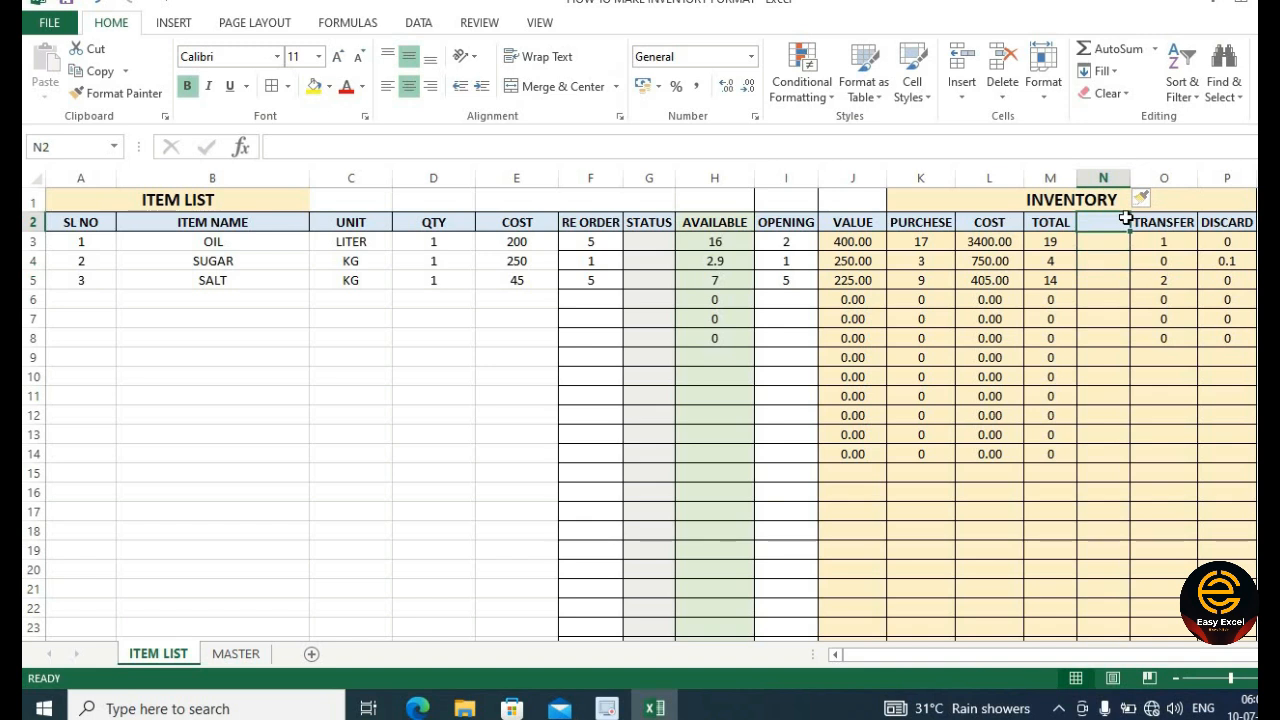
text(VALUE)
- Enter the formula =M3*E3 in cell N3 to calculate the total stock value of OIL
click(1111, 242)
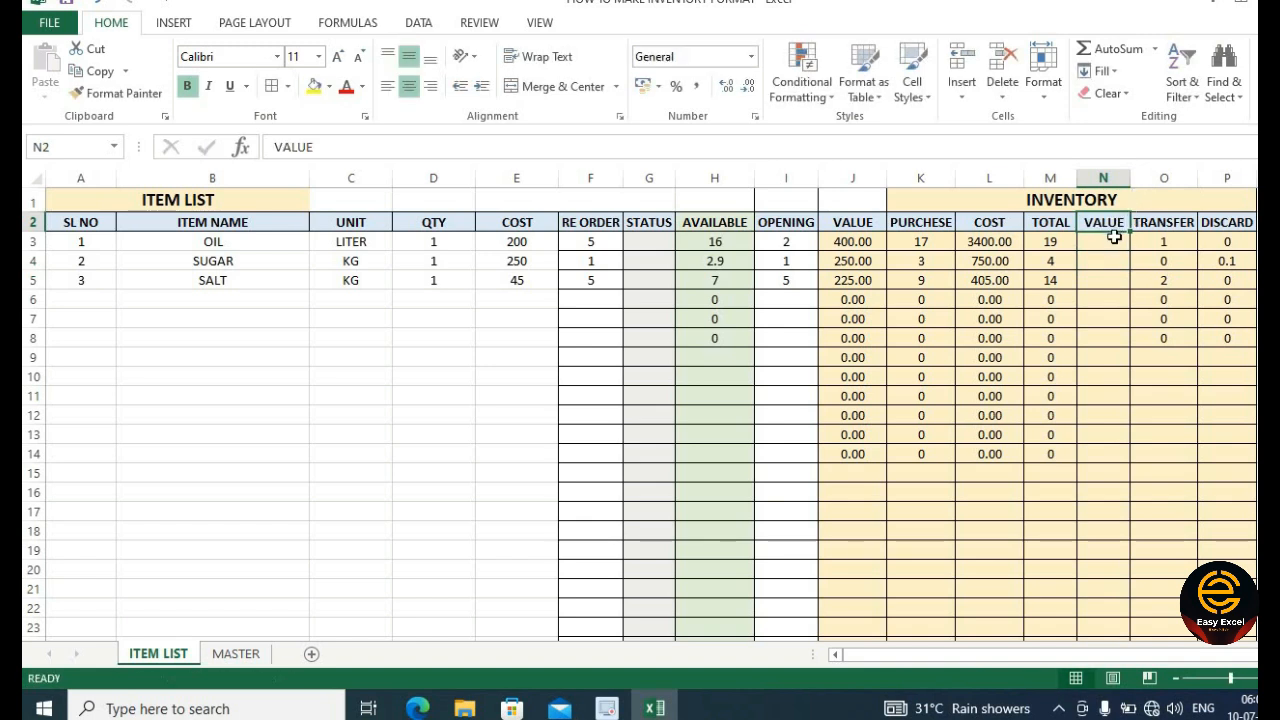
text(=)
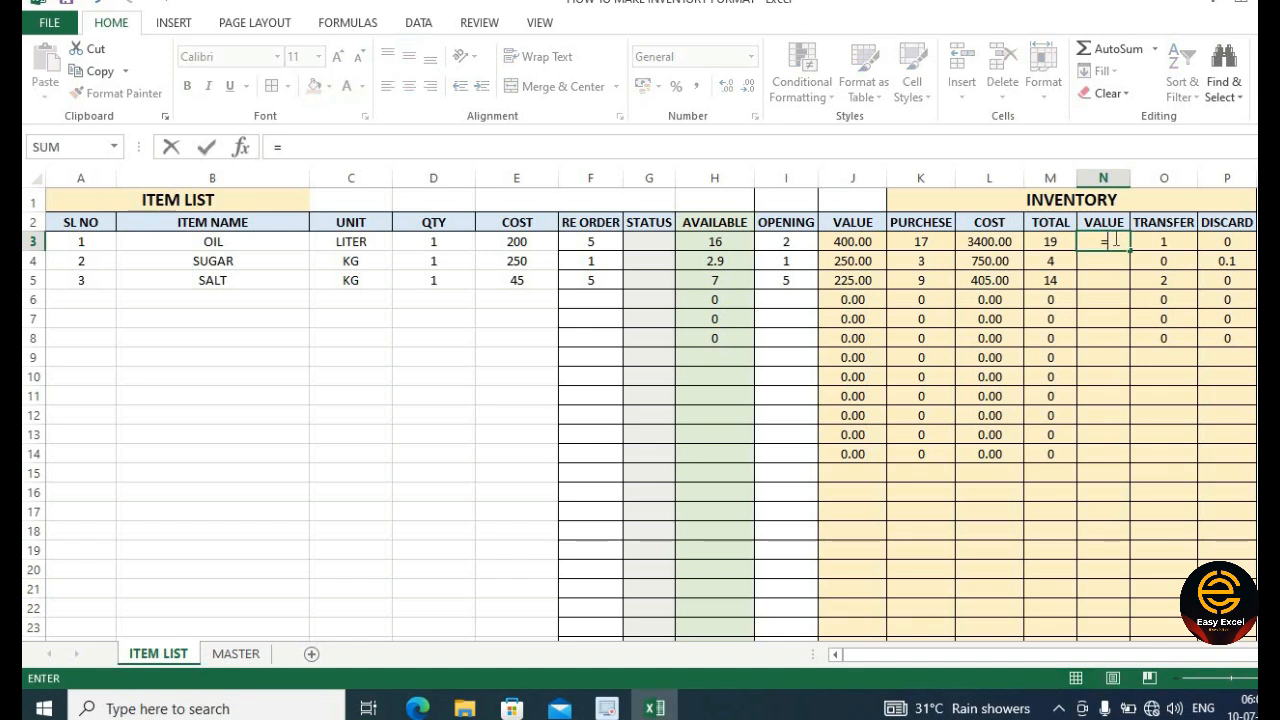
click(1048, 244)
text(*)
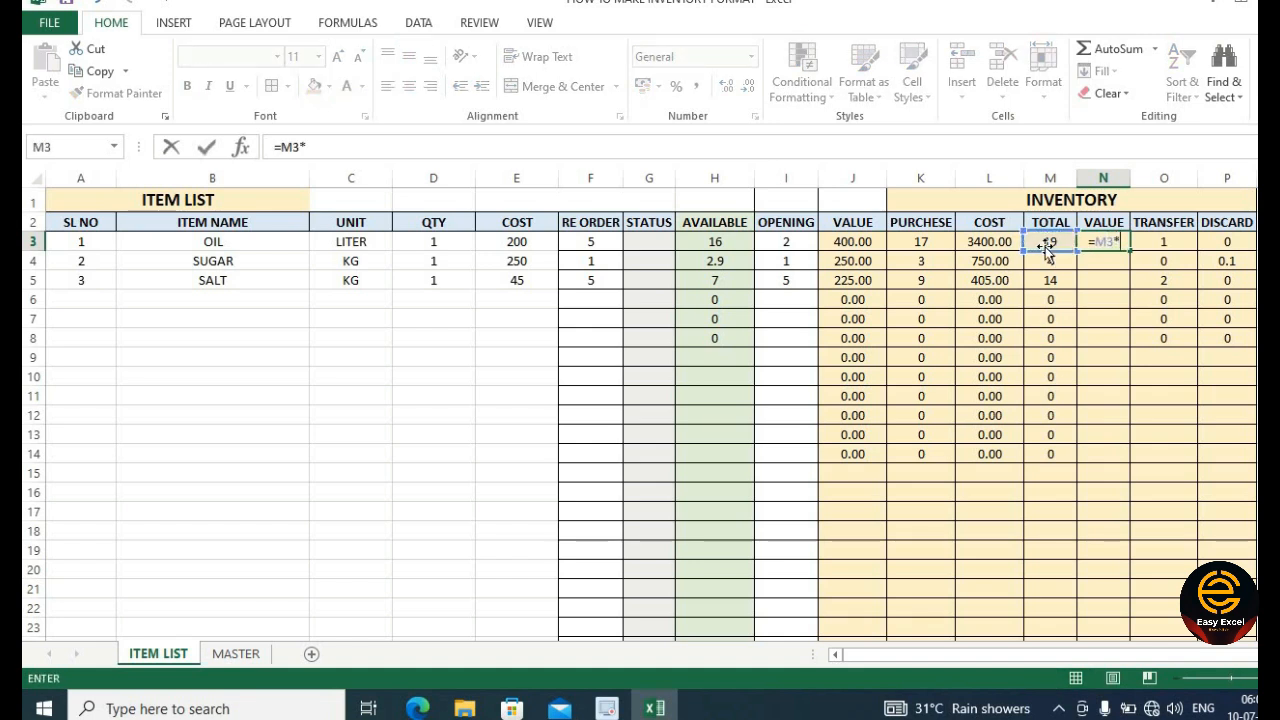
click(530, 241)
key(Return)
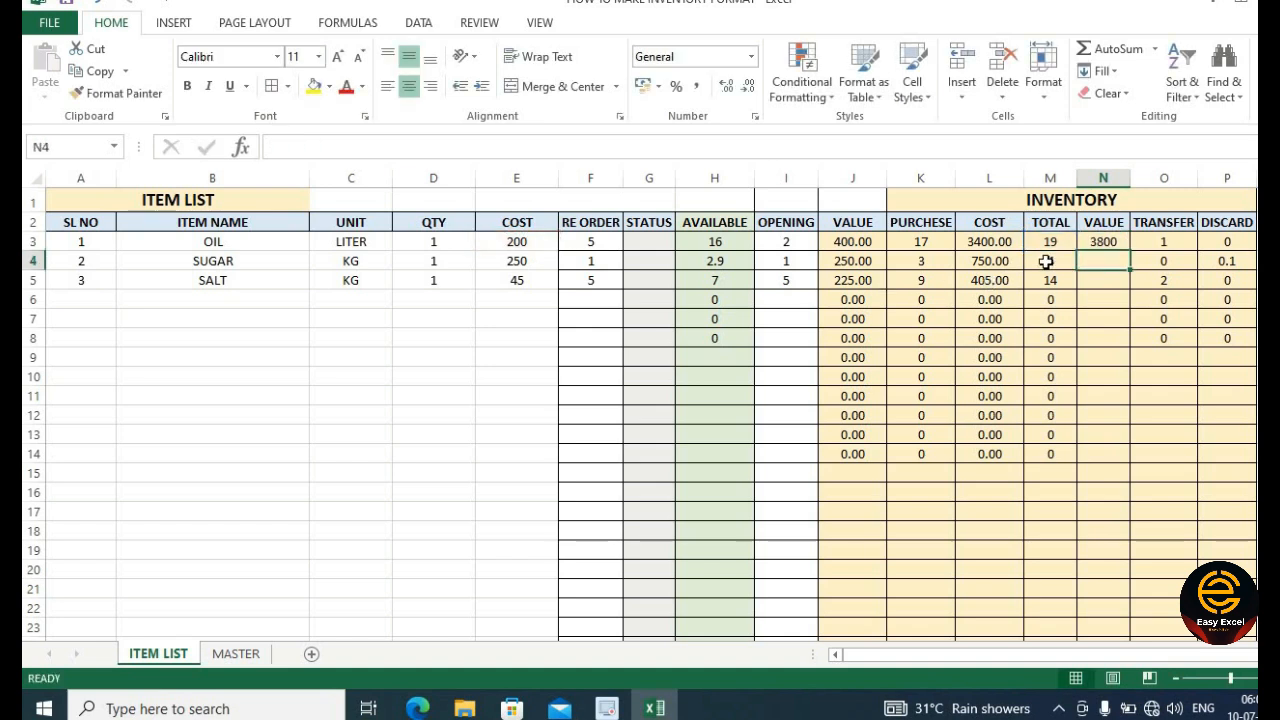
- Fill the VALUE formula from N3 down to N14 and format column N as Number
click(1112, 244)
double_click(1128, 251)
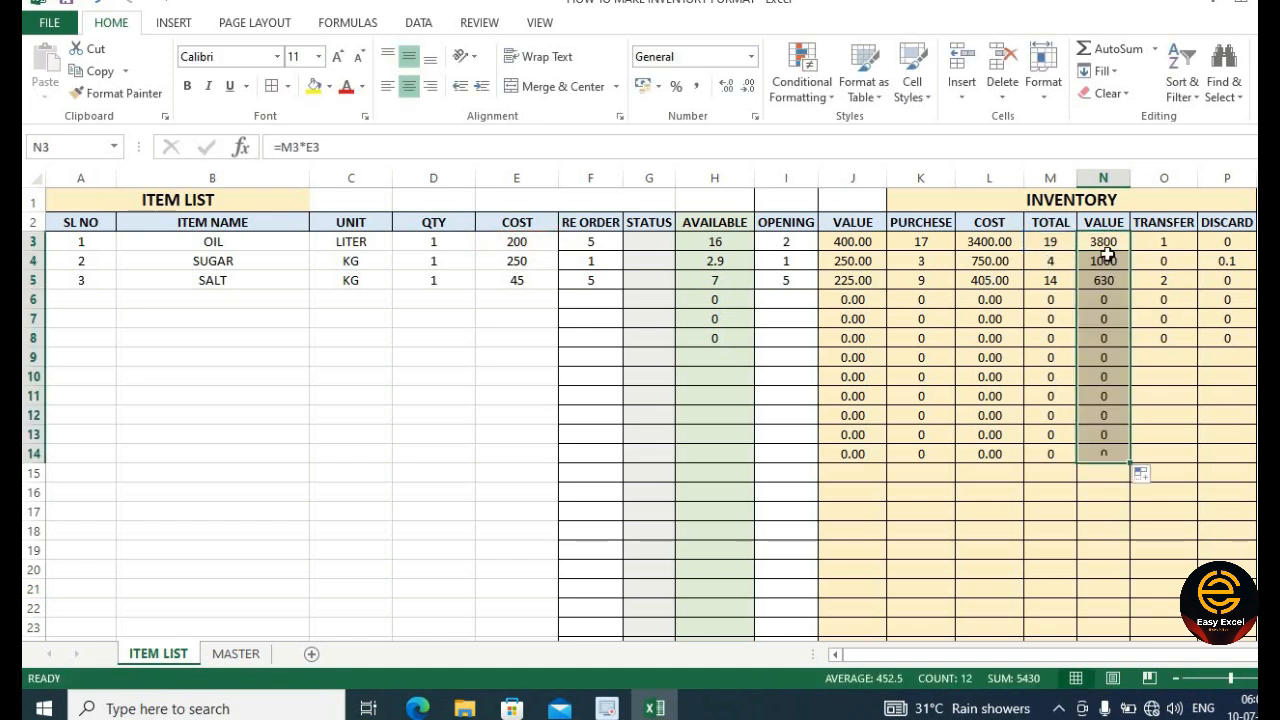
click(916, 178)
click(1100, 177)
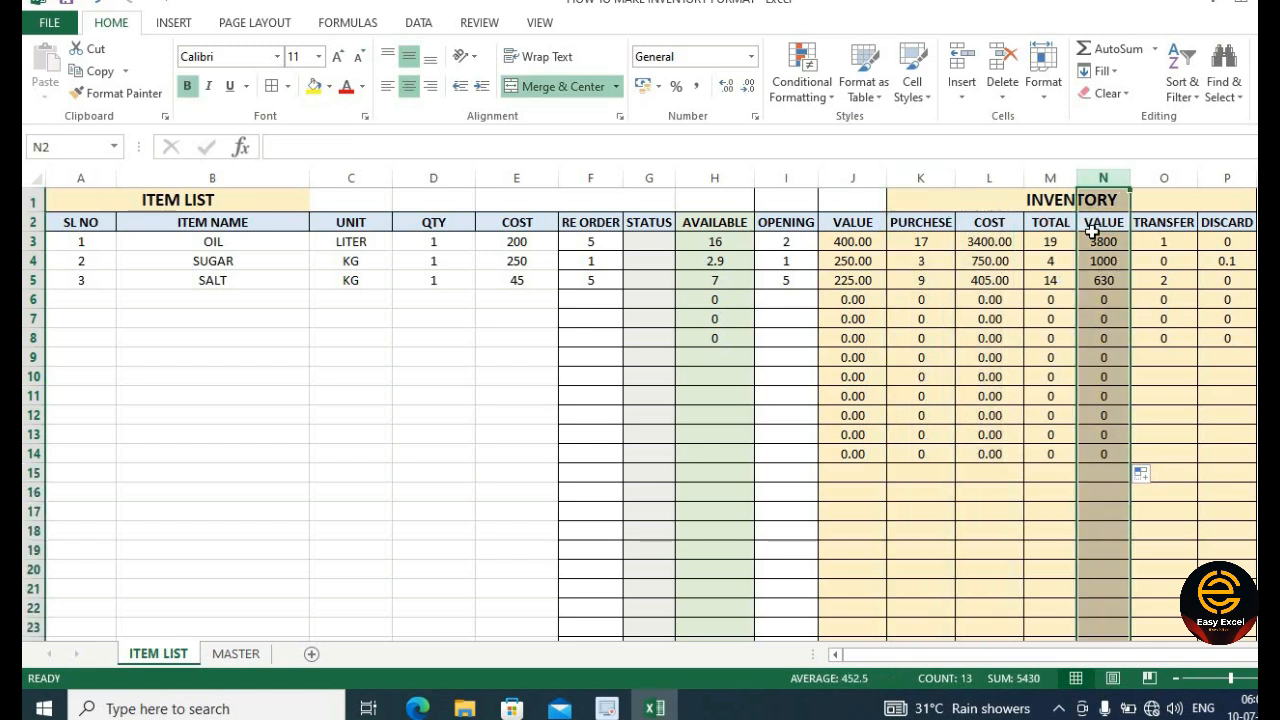
click(752, 57)
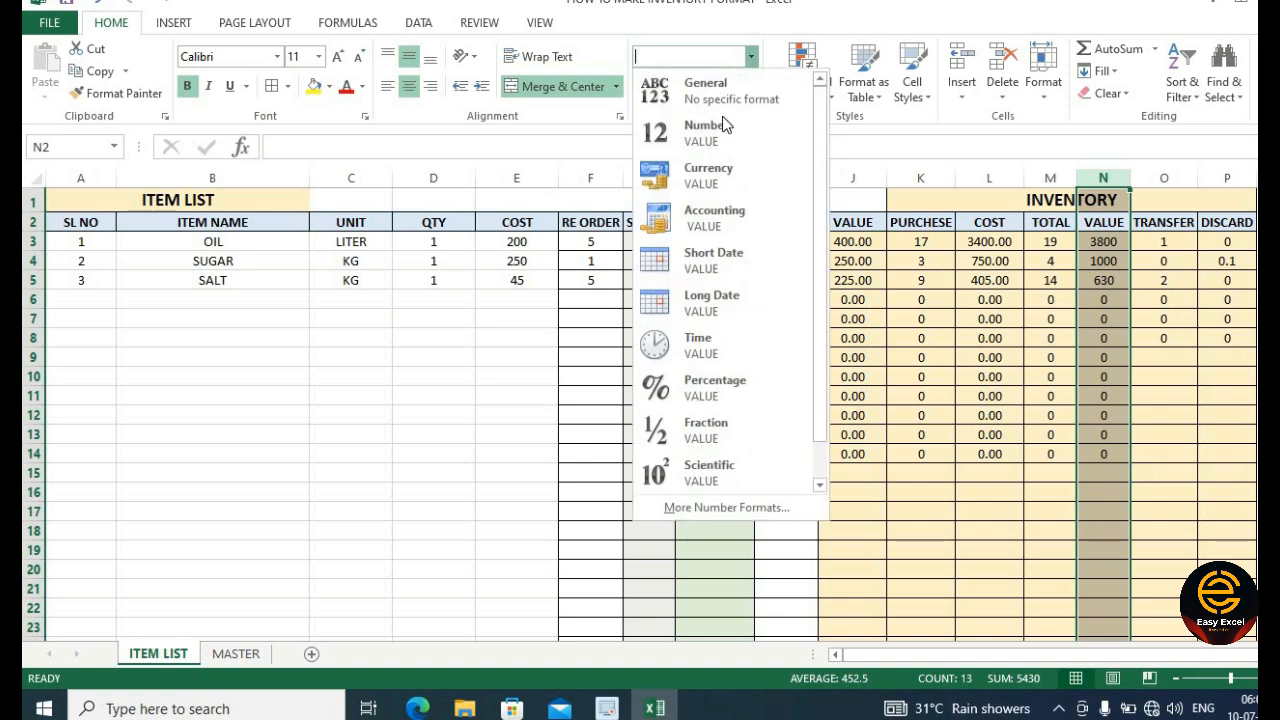
click(724, 126)
click(1118, 260)
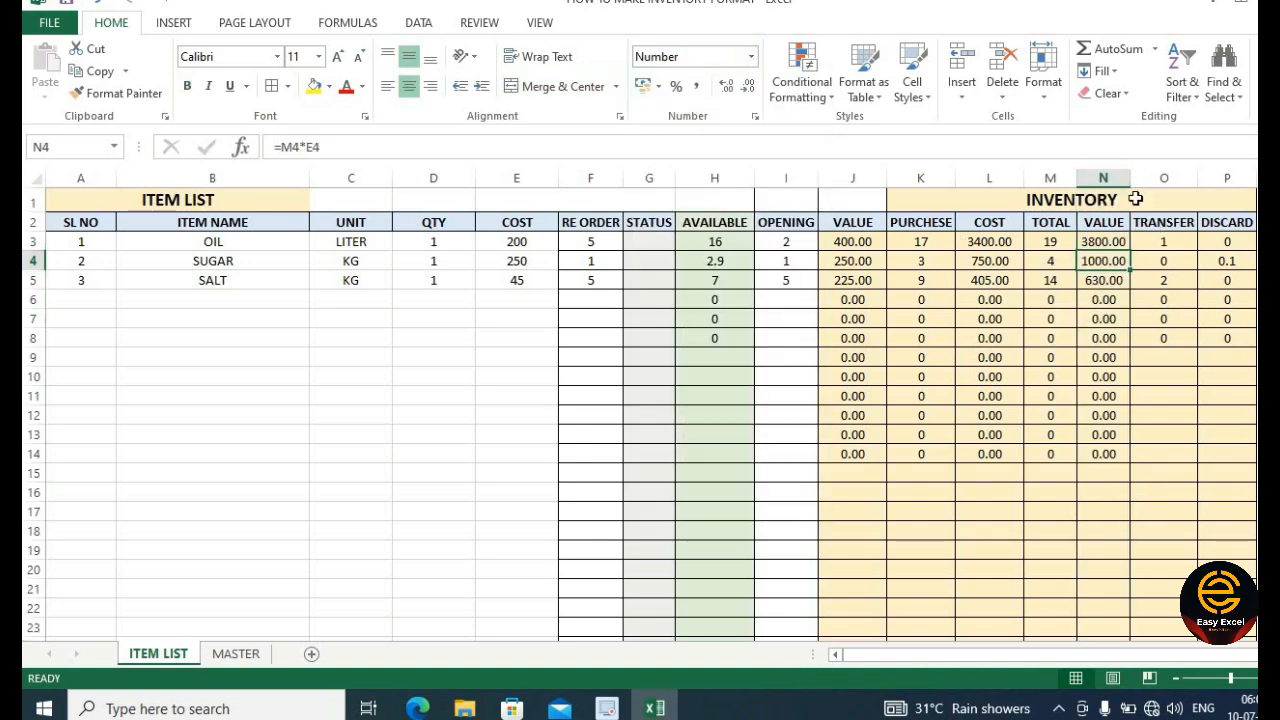
- Reduce the font size of columns J to P to 9
drag(830, 172, 1228, 178)
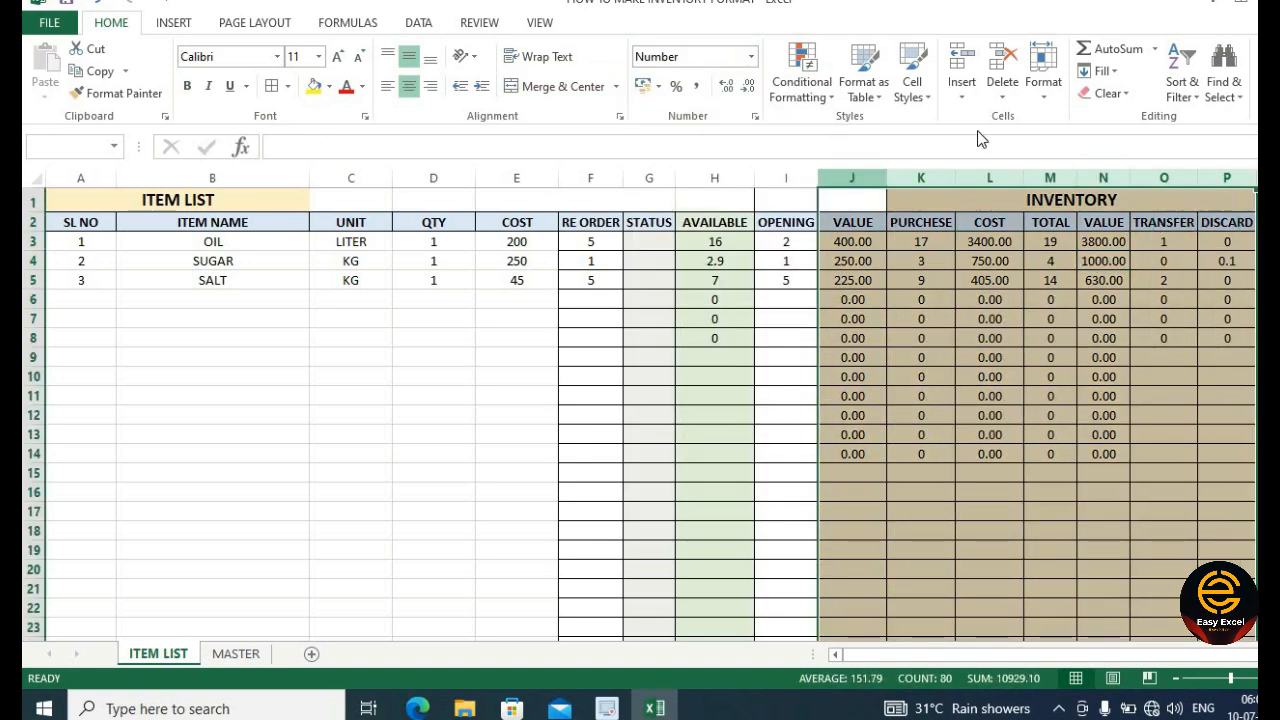
click(359, 60)
click(361, 60)
click(1050, 395)
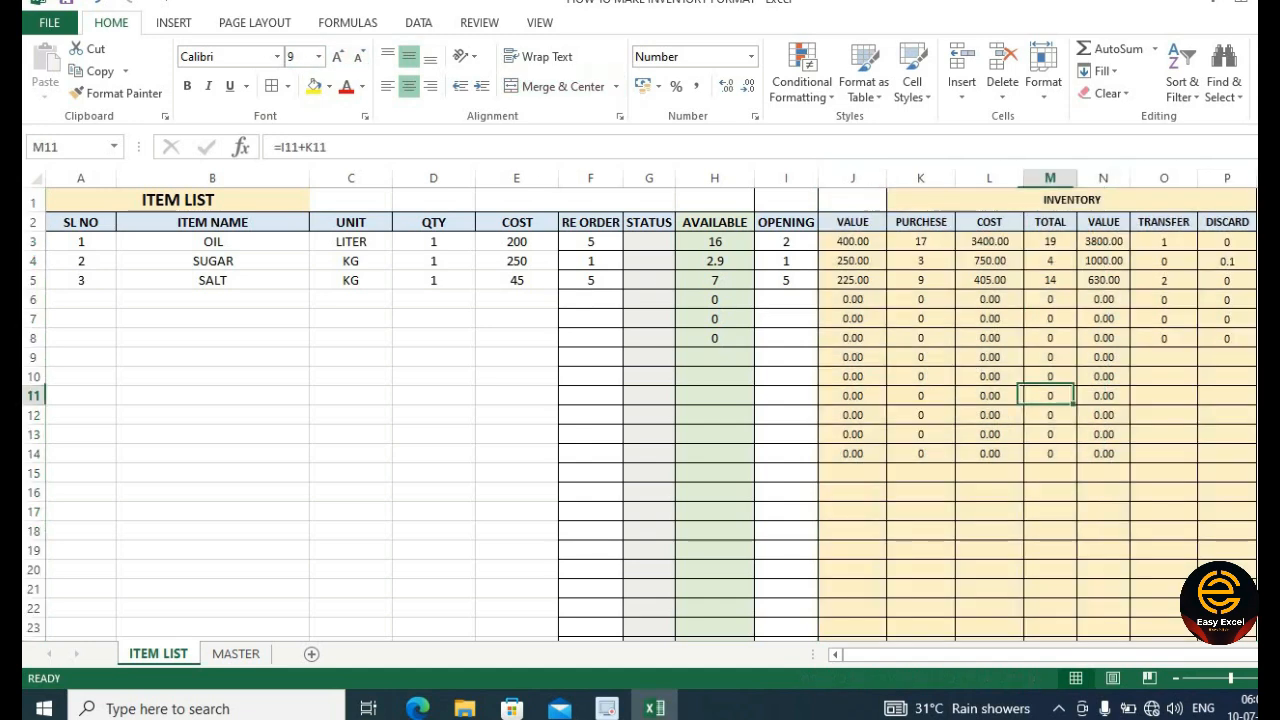
drag(1211, 659, 1240, 668)
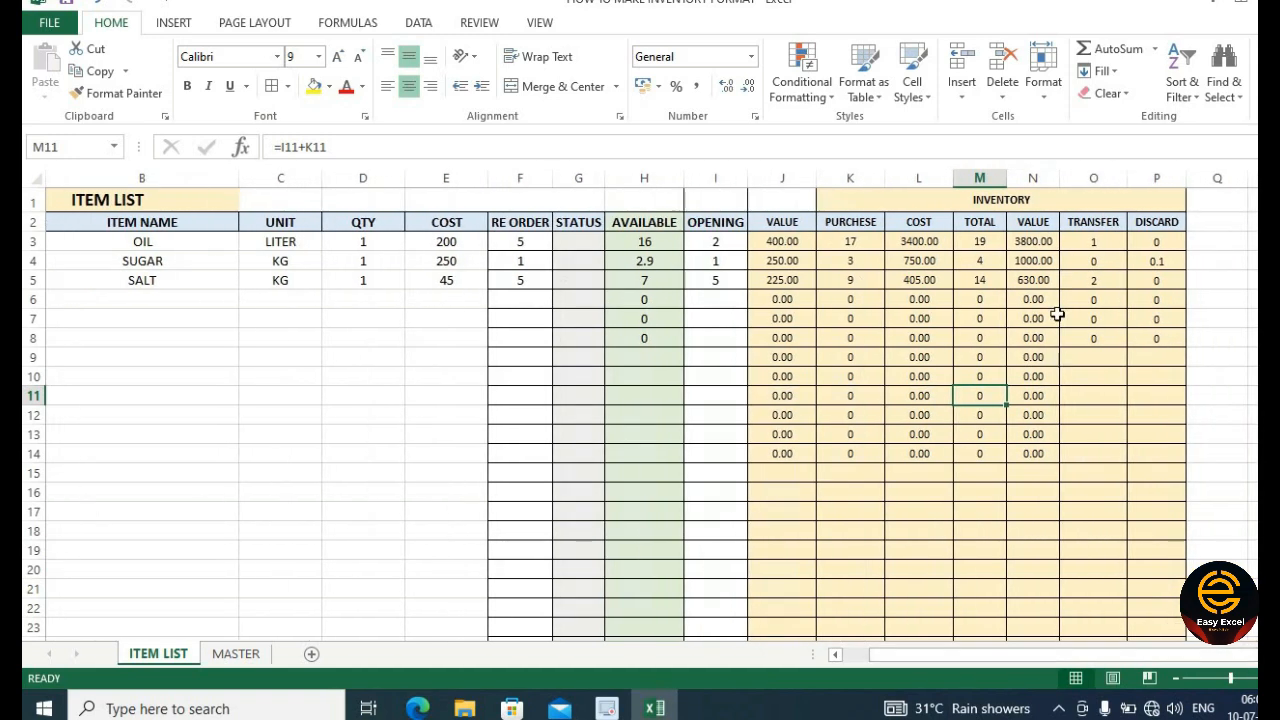
drag(1046, 372, 1043, 359)
click(1034, 244)
click(988, 226)
click(1050, 220)
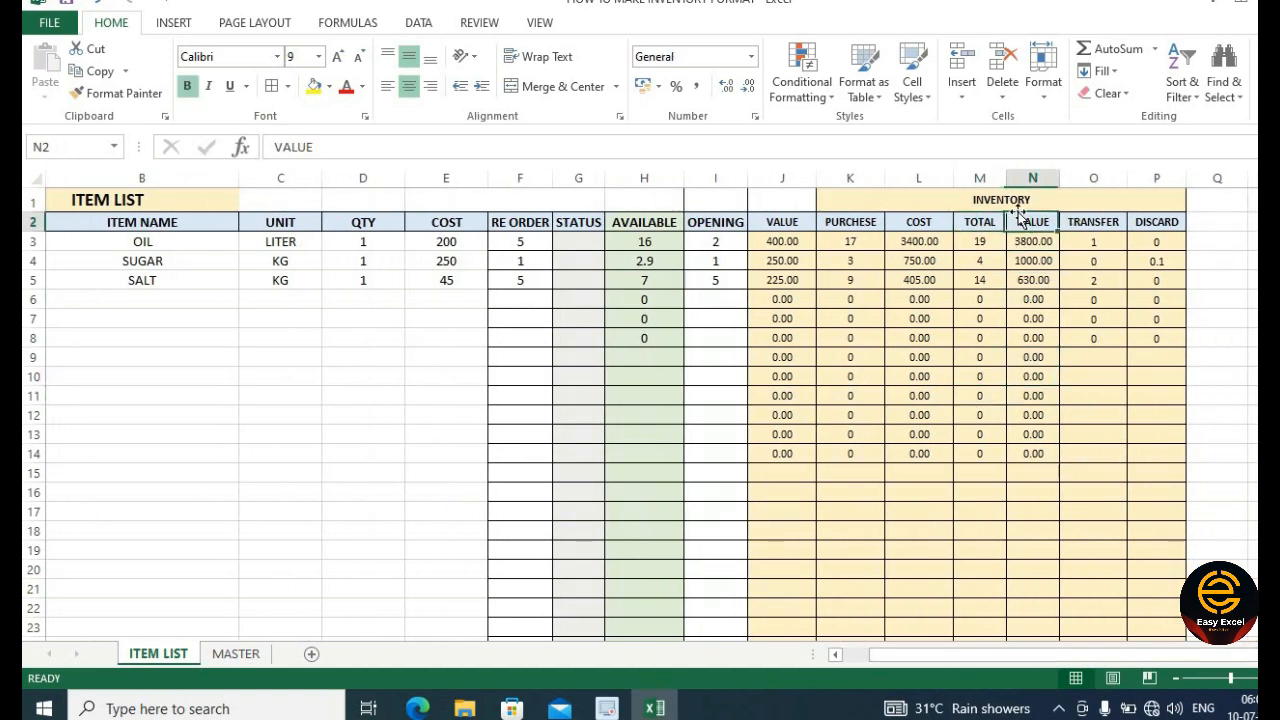
click(1023, 198)
click(1090, 221)
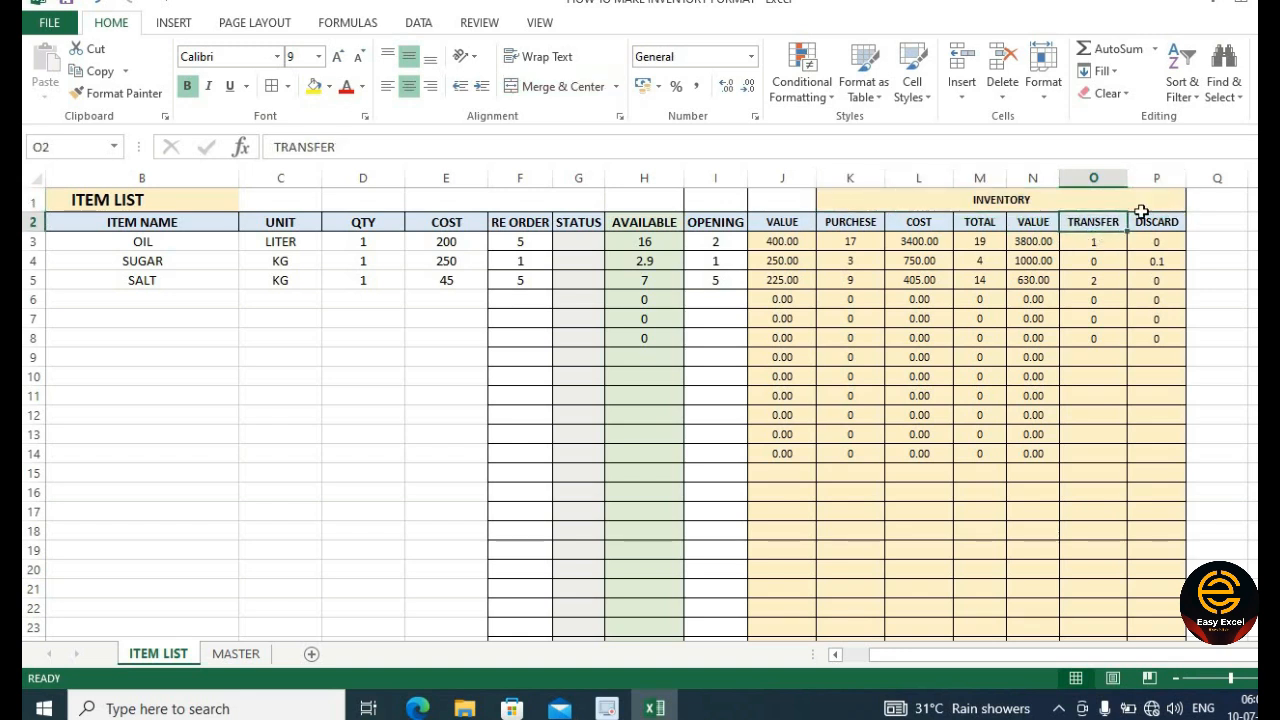
- Insert a column between TRANSFER and DISCARD and enter the heading VALUE in cell P2
click(1156, 177)
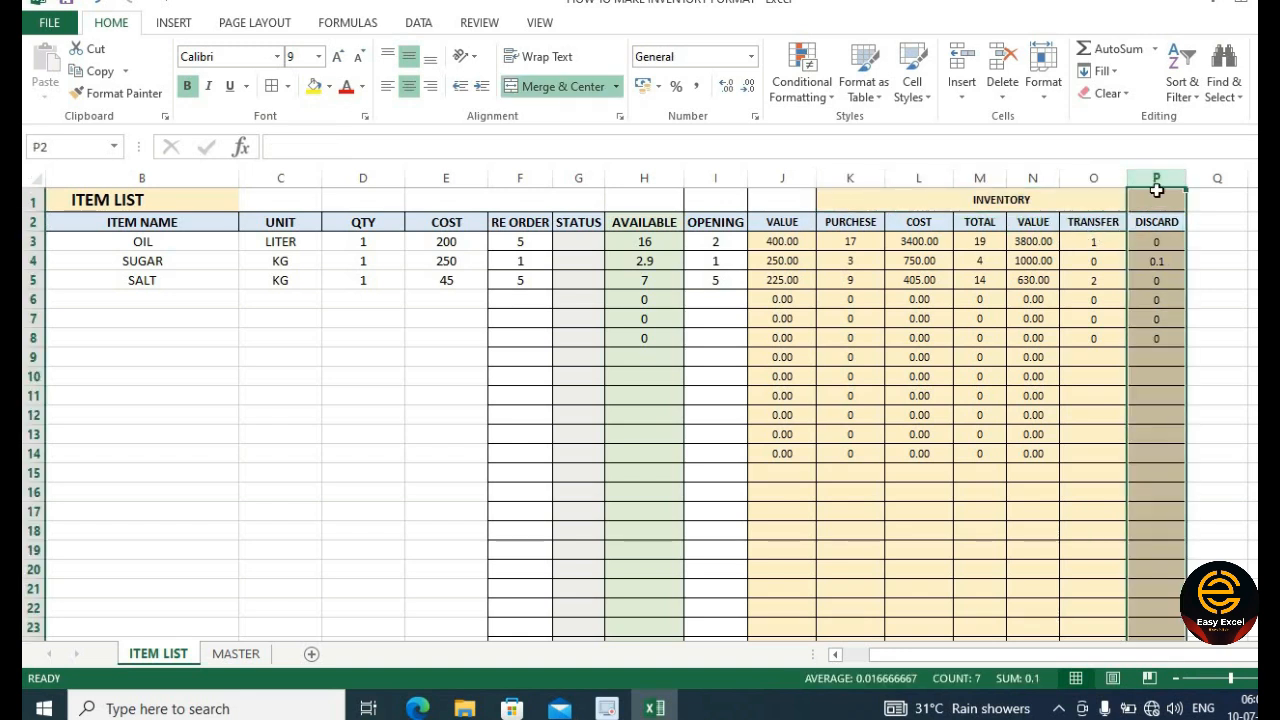
right_click(1156, 177)
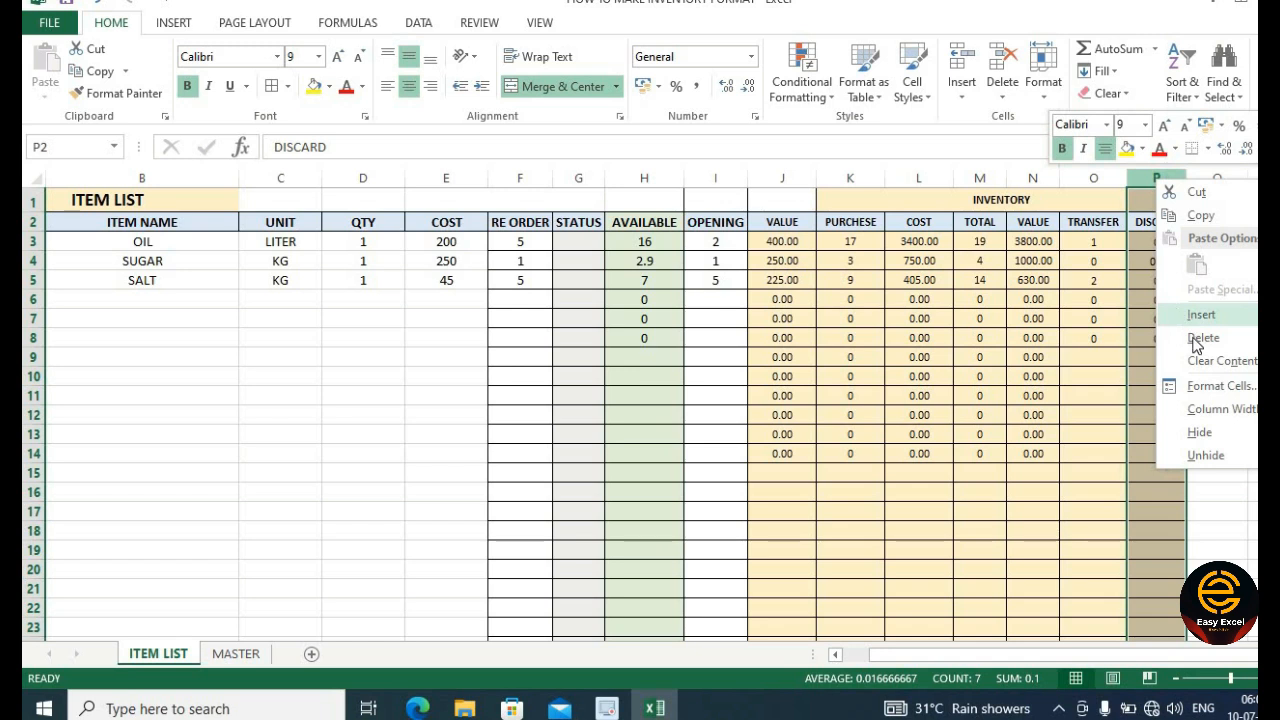
click(1192, 311)
click(1149, 219)
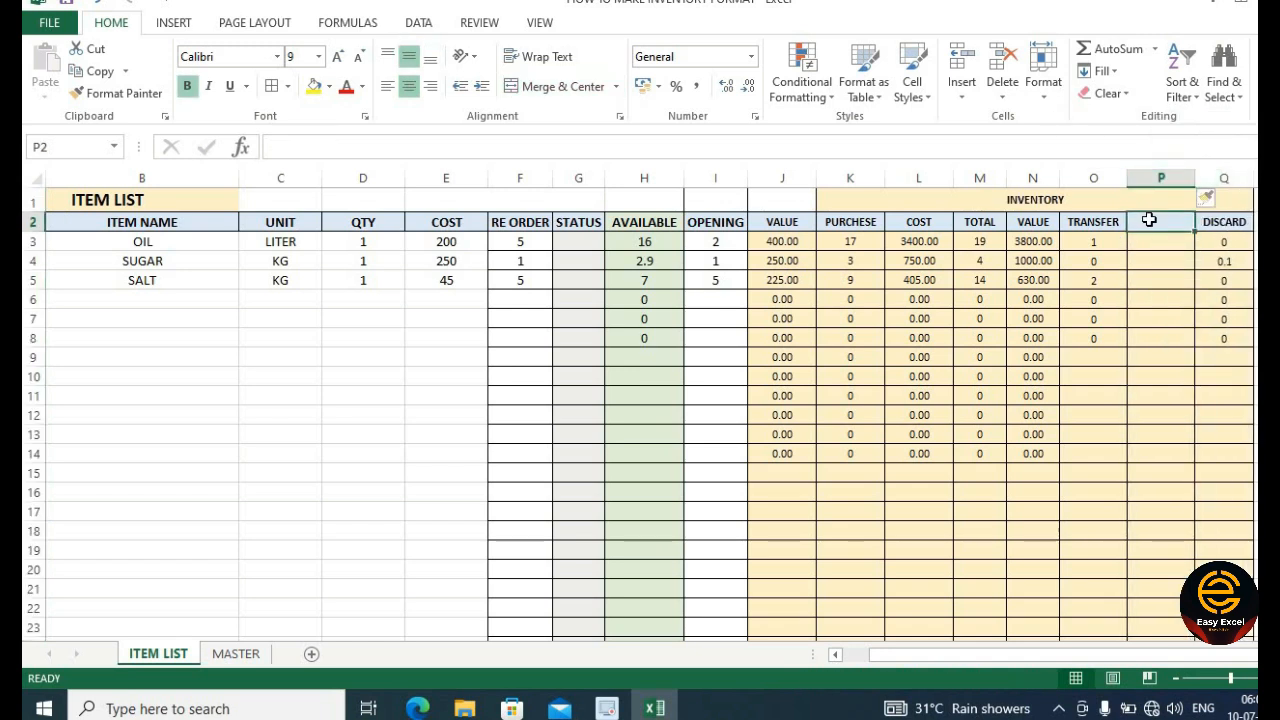
text(VALUE)
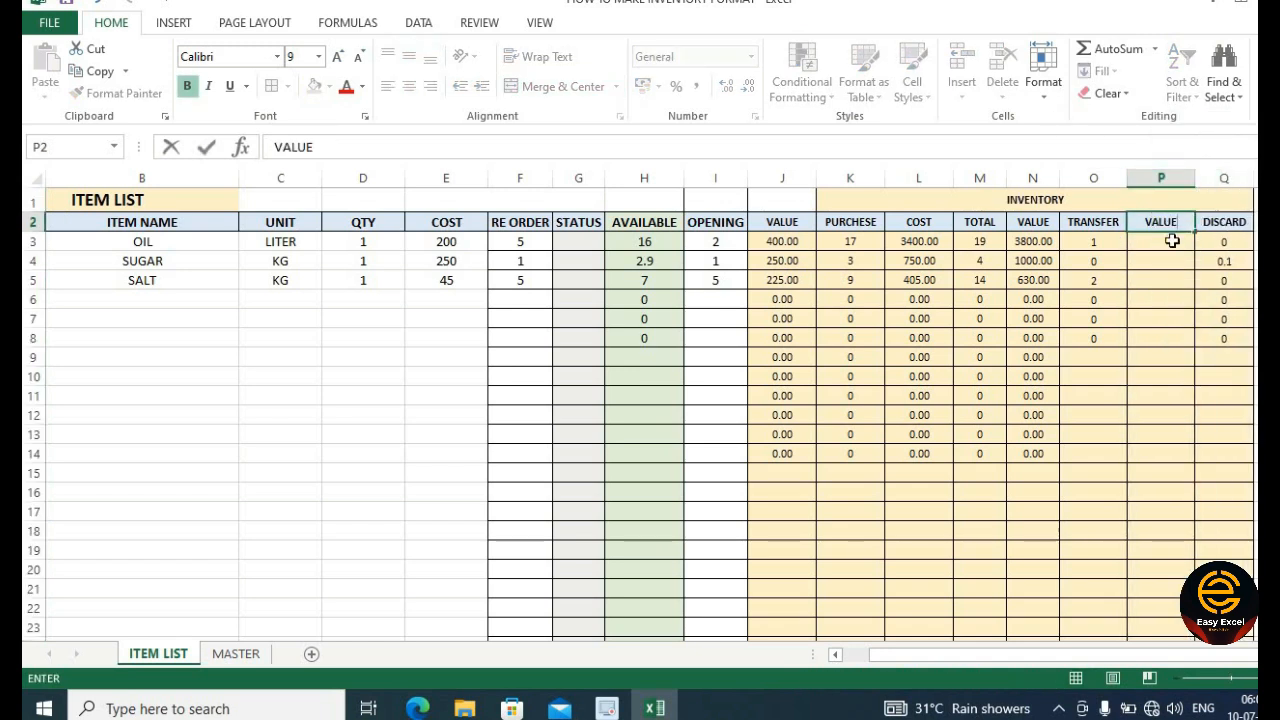
- Enter the formula =O3*E3 in cell P3 and fill it down to P14
click(1172, 241)
text(=)
click(1096, 241)
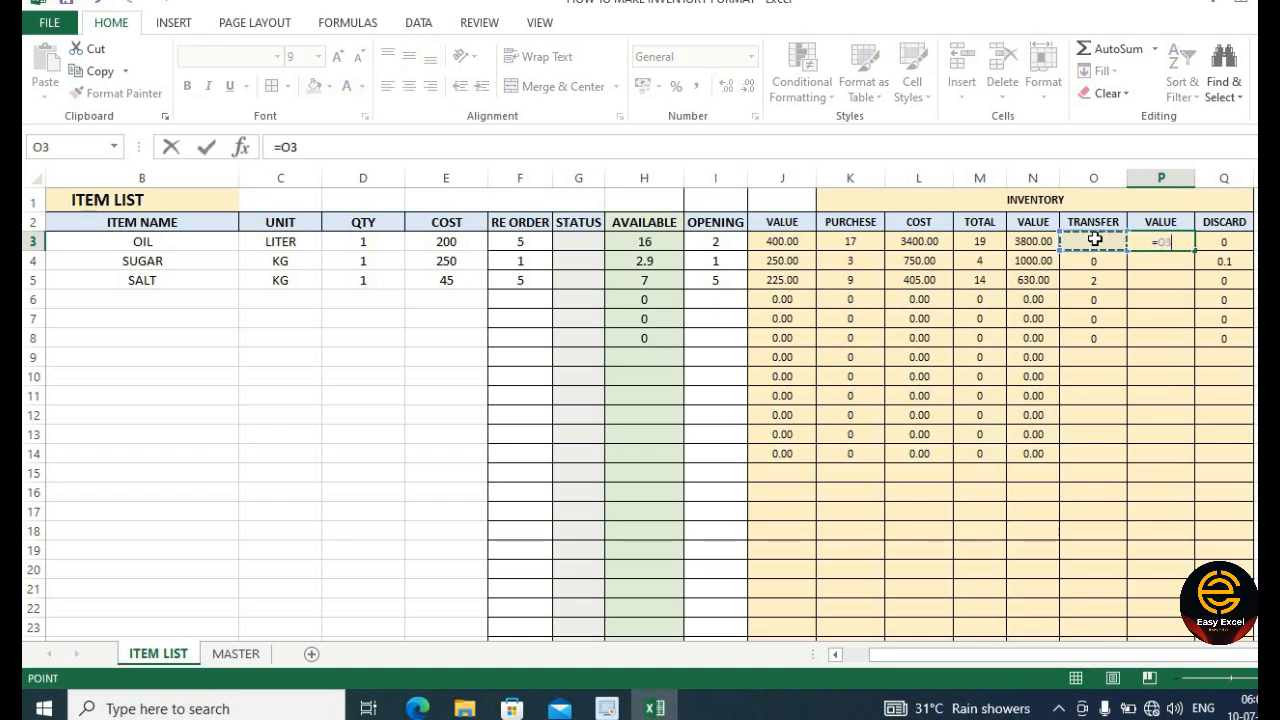
text(*)
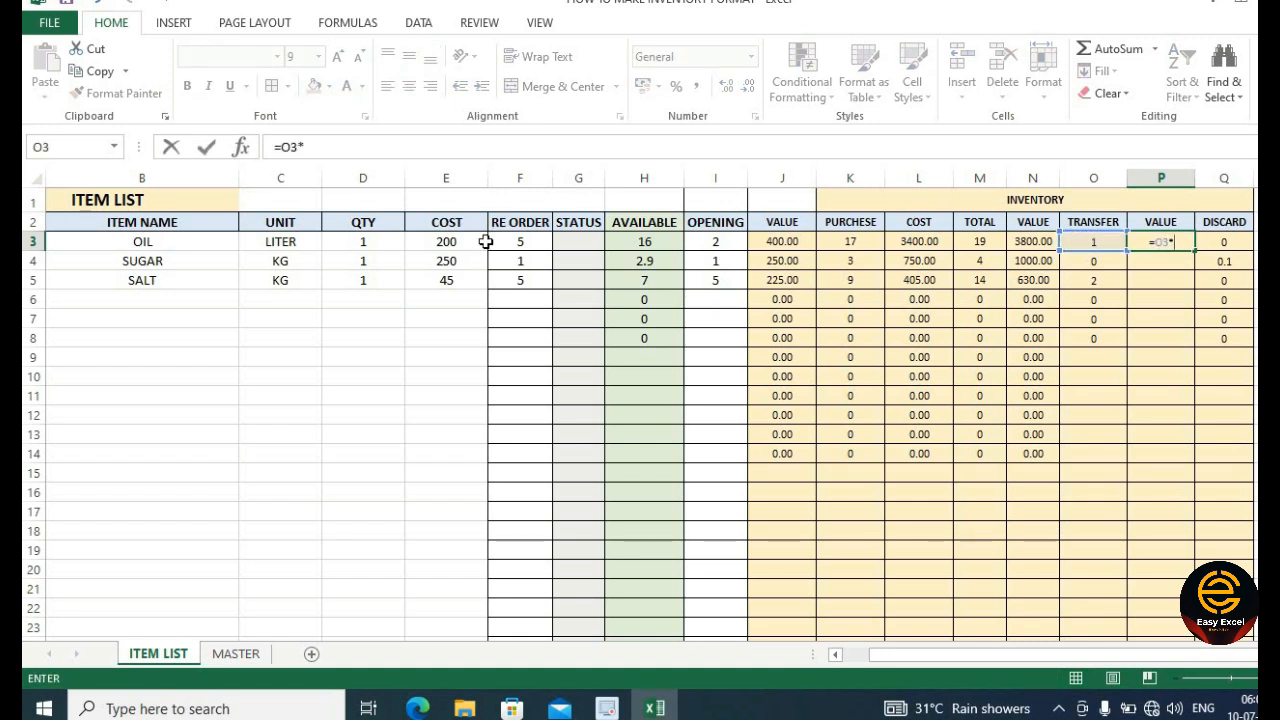
click(456, 240)
key(Return)
click(1172, 241)
double_click(1195, 251)
- Extend the TRANSFER formula from O8 down to O14
click(1093, 338)
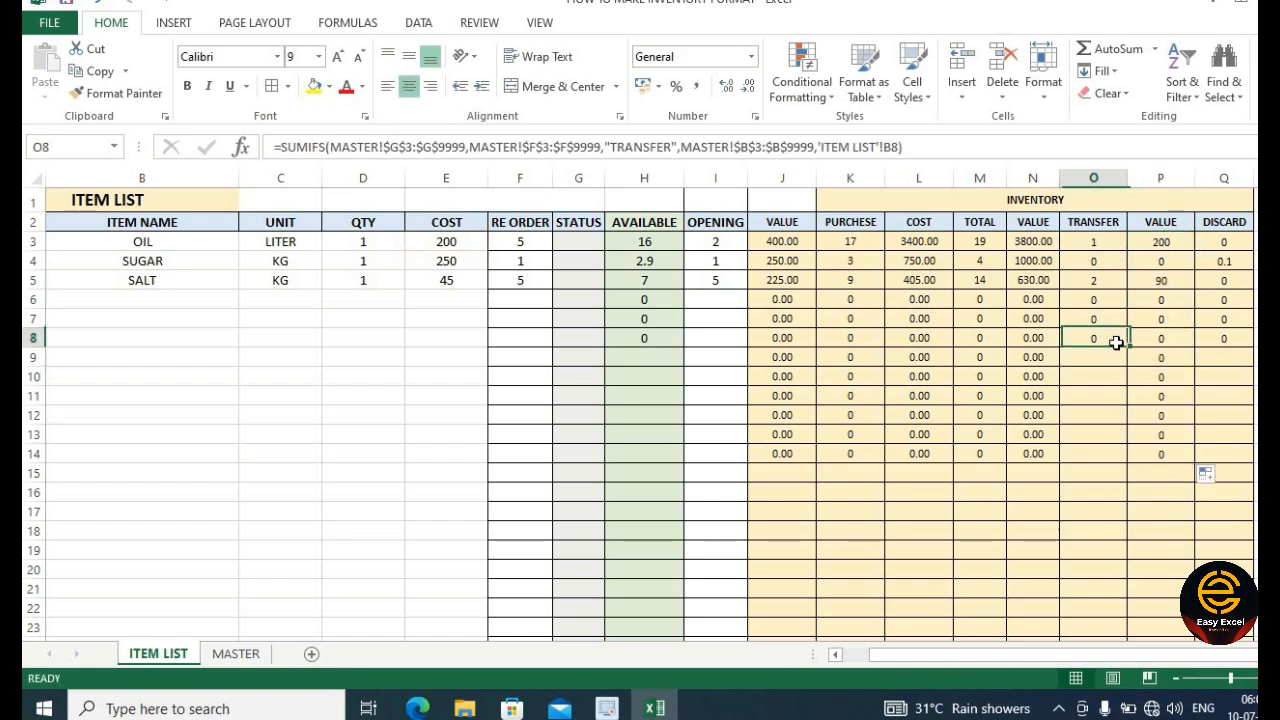
double_click(1127, 347)
key(Right)
key(Up)
key(Up)
key(Up)
key(Up)
key(Up)
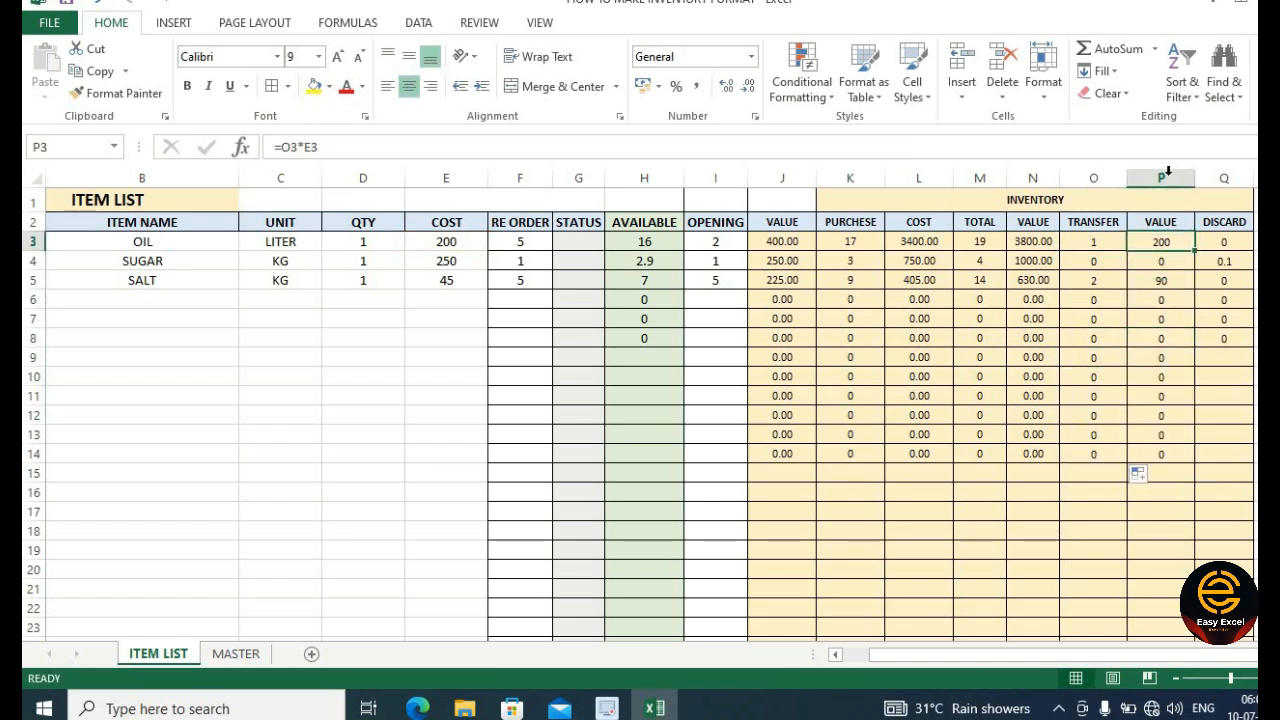
- Format column P, the transfer value column, as Number
click(1160, 178)
click(751, 57)
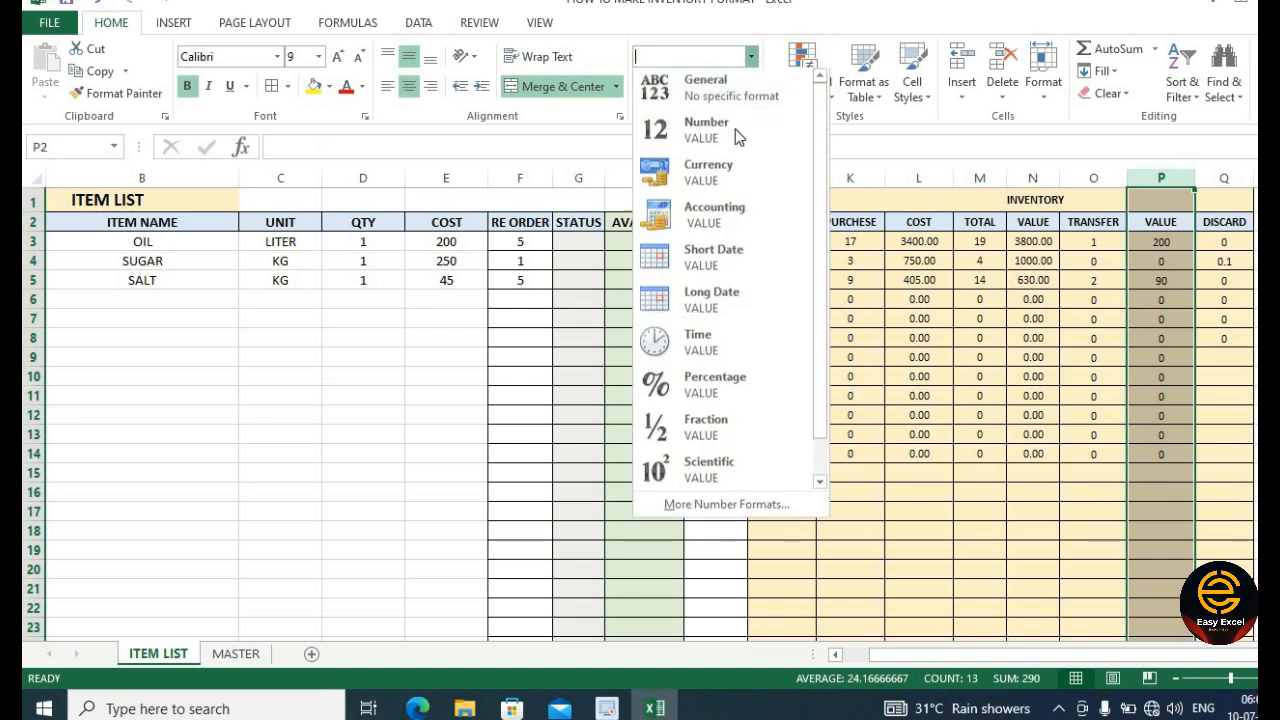
click(737, 131)
click(1211, 241)
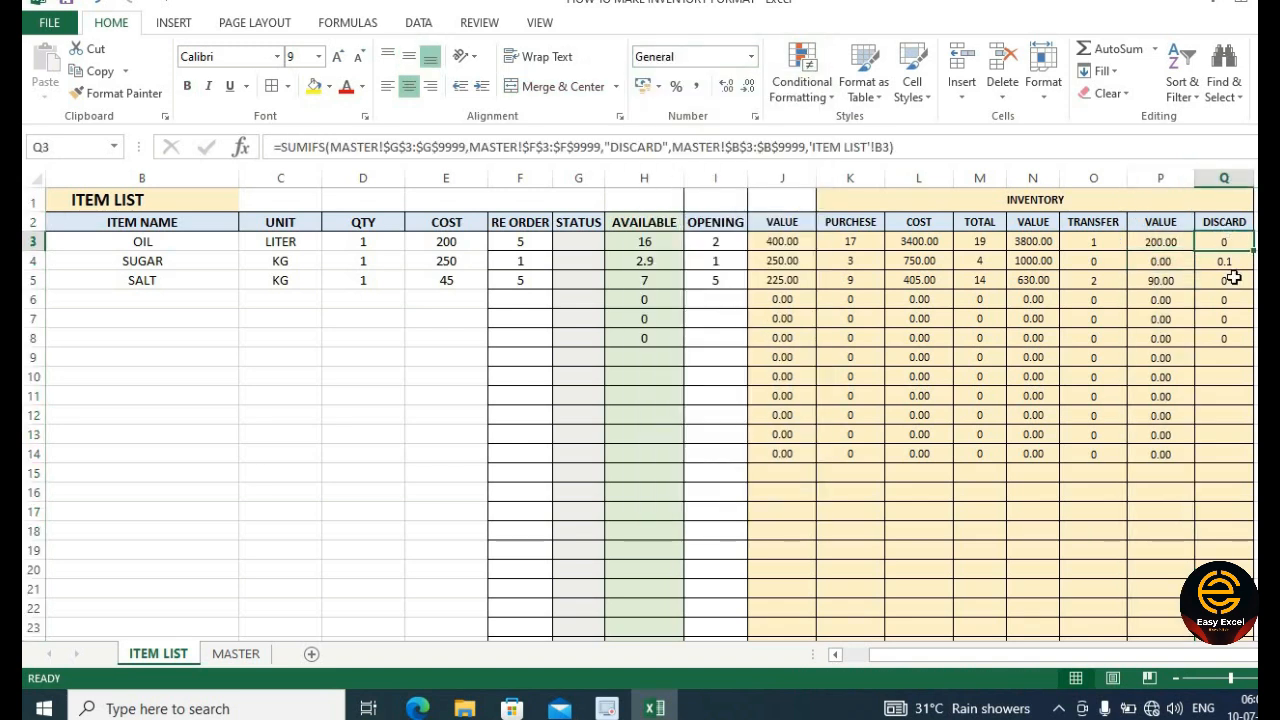
- Copy the DISCARD column's formatting to column R and enter the heading COST in cells R2 and P2
click(1230, 415)
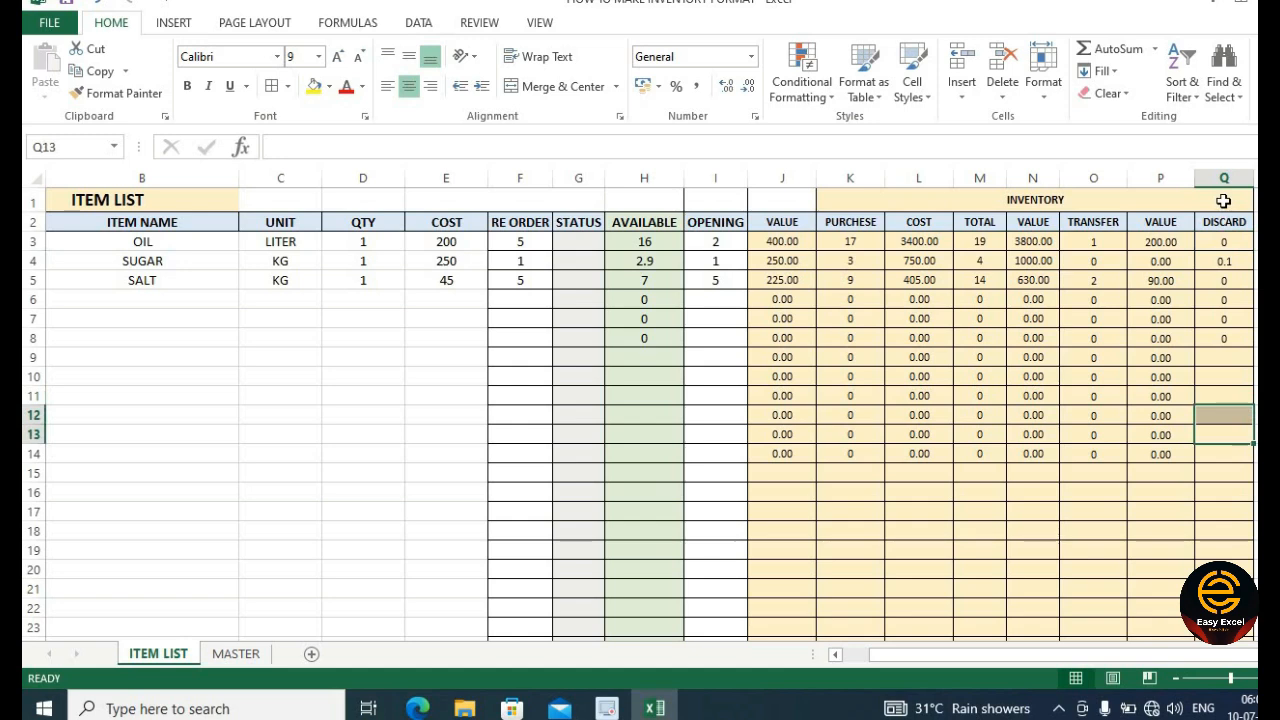
click(1237, 195)
click(1237, 195)
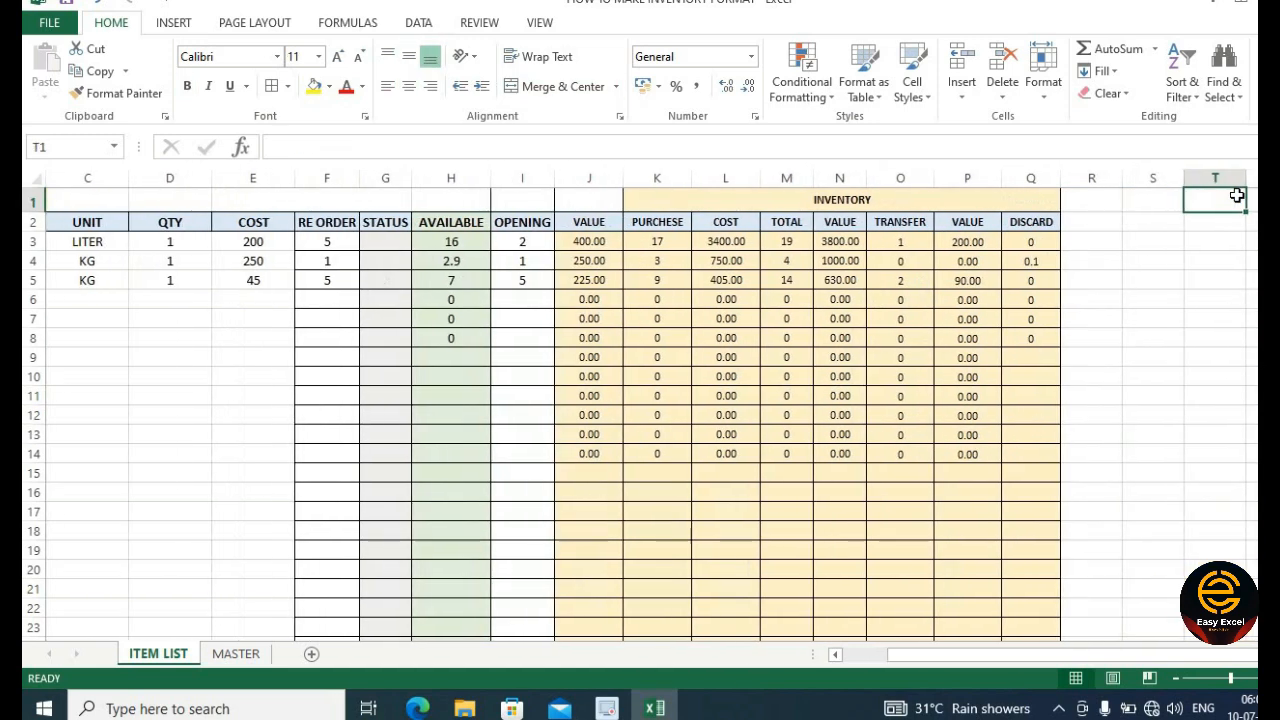
right_click(1083, 177)
click(1071, 223)
click(1071, 223)
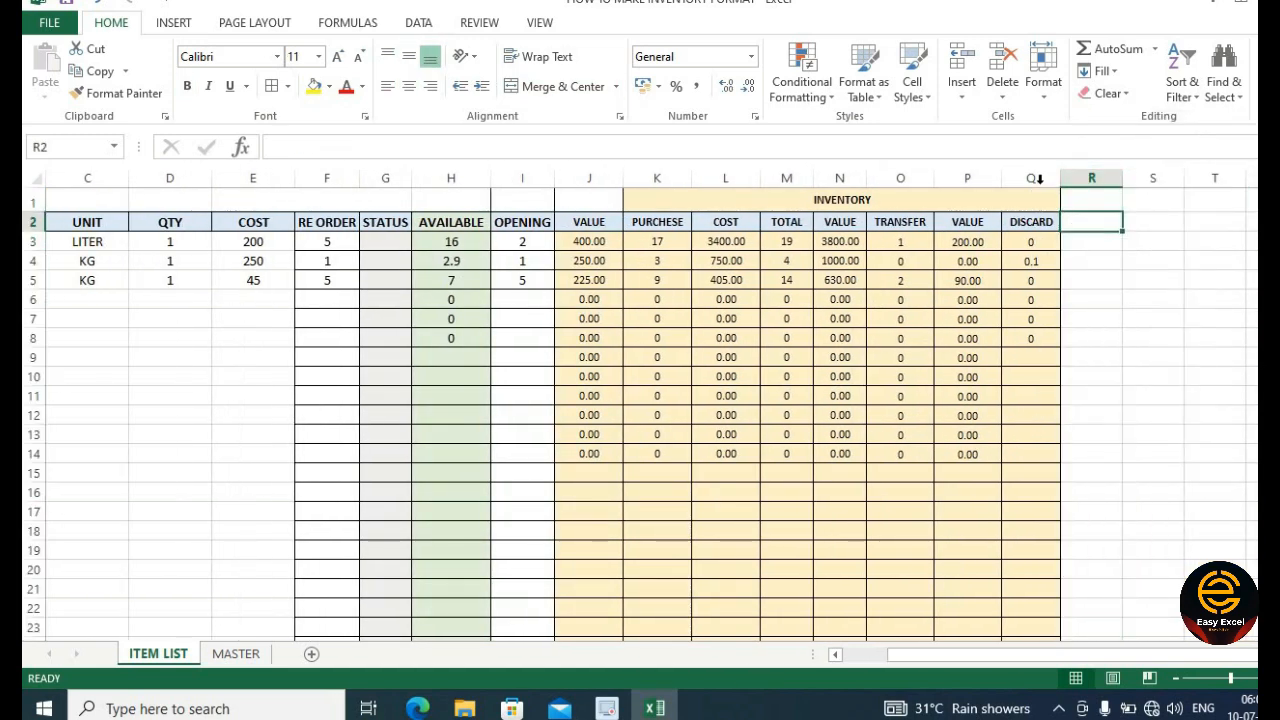
click(1031, 177)
click(112, 93)
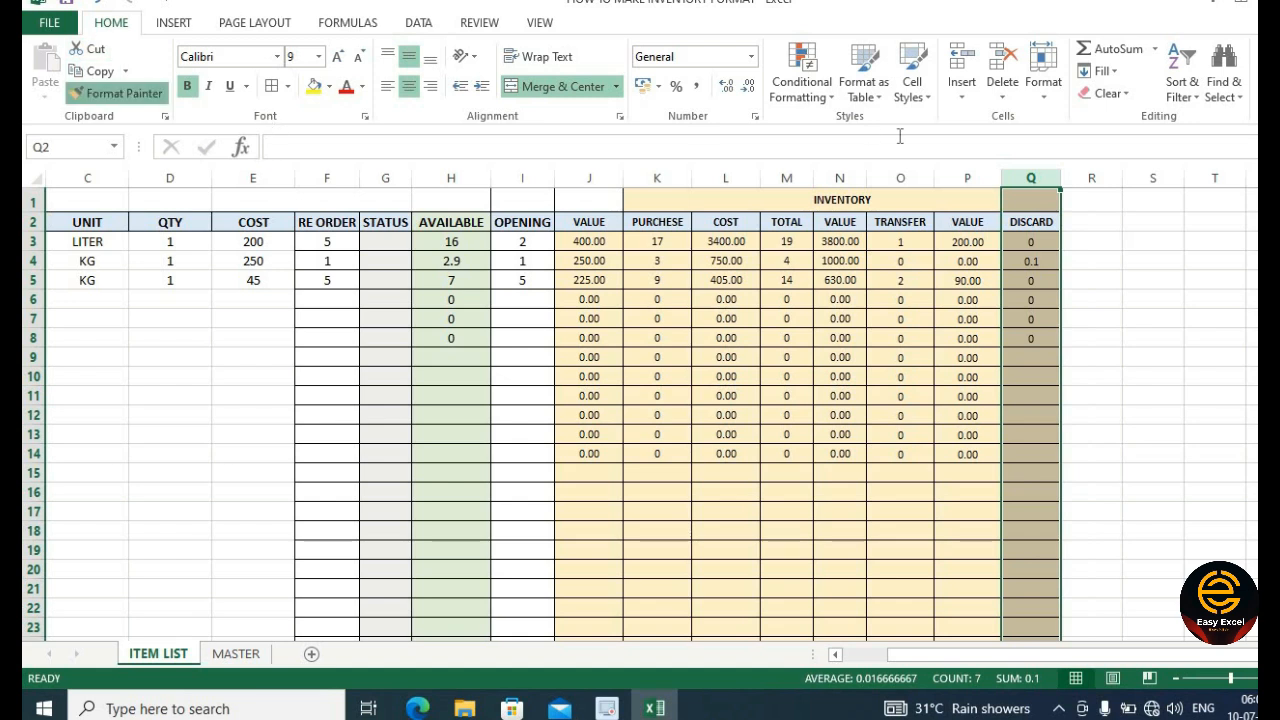
click(1090, 179)
click(1075, 219)
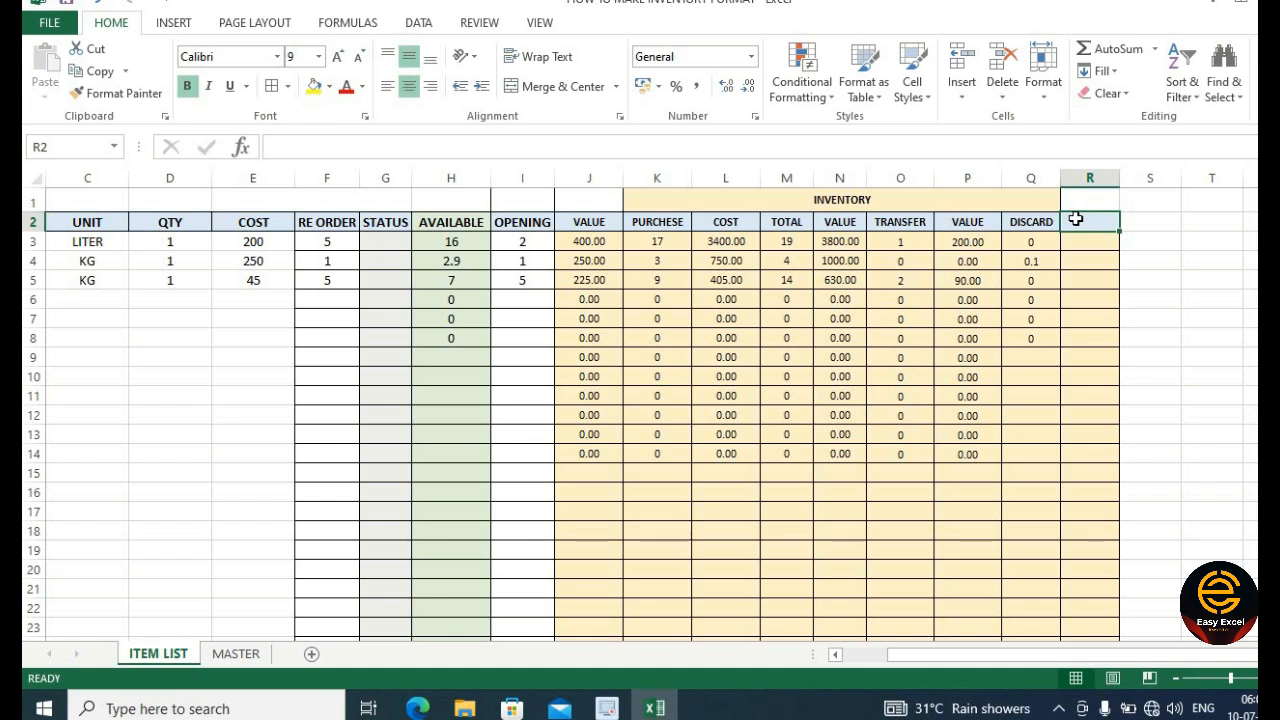
text(CAOST)
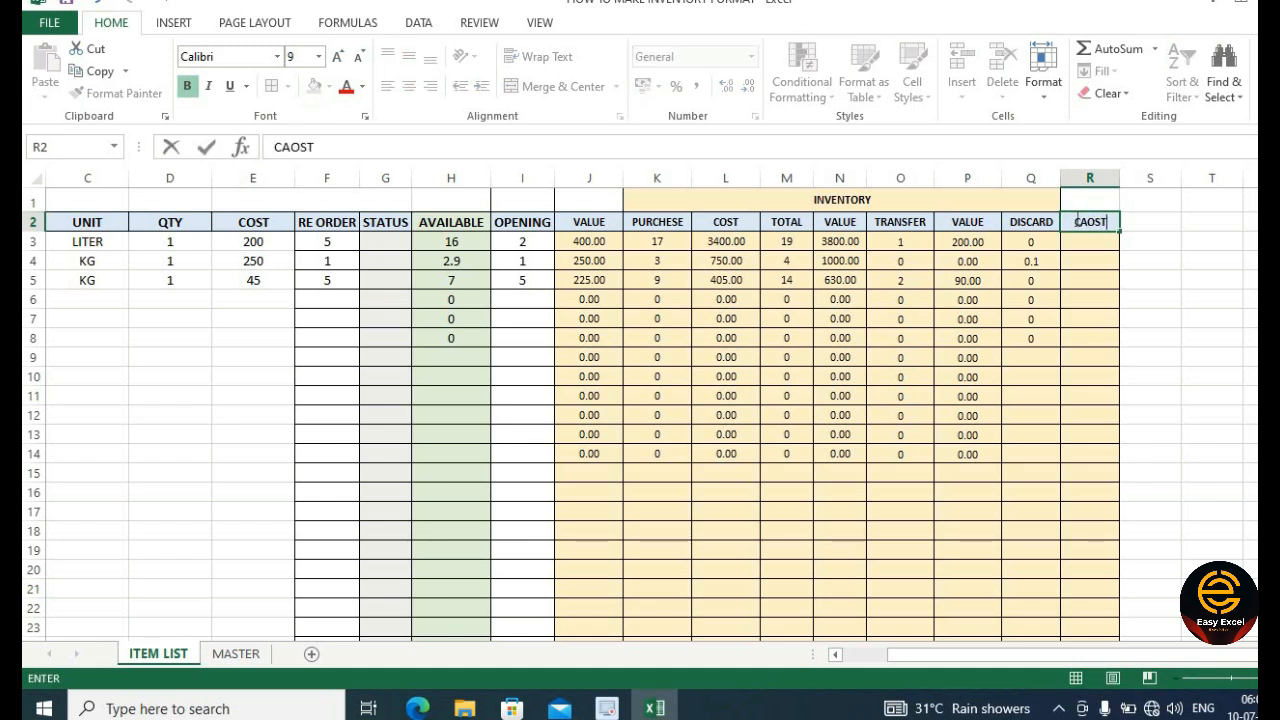
- Enter the formula =Q3*E3 in cell R3 and fill it down to R14
text(=)
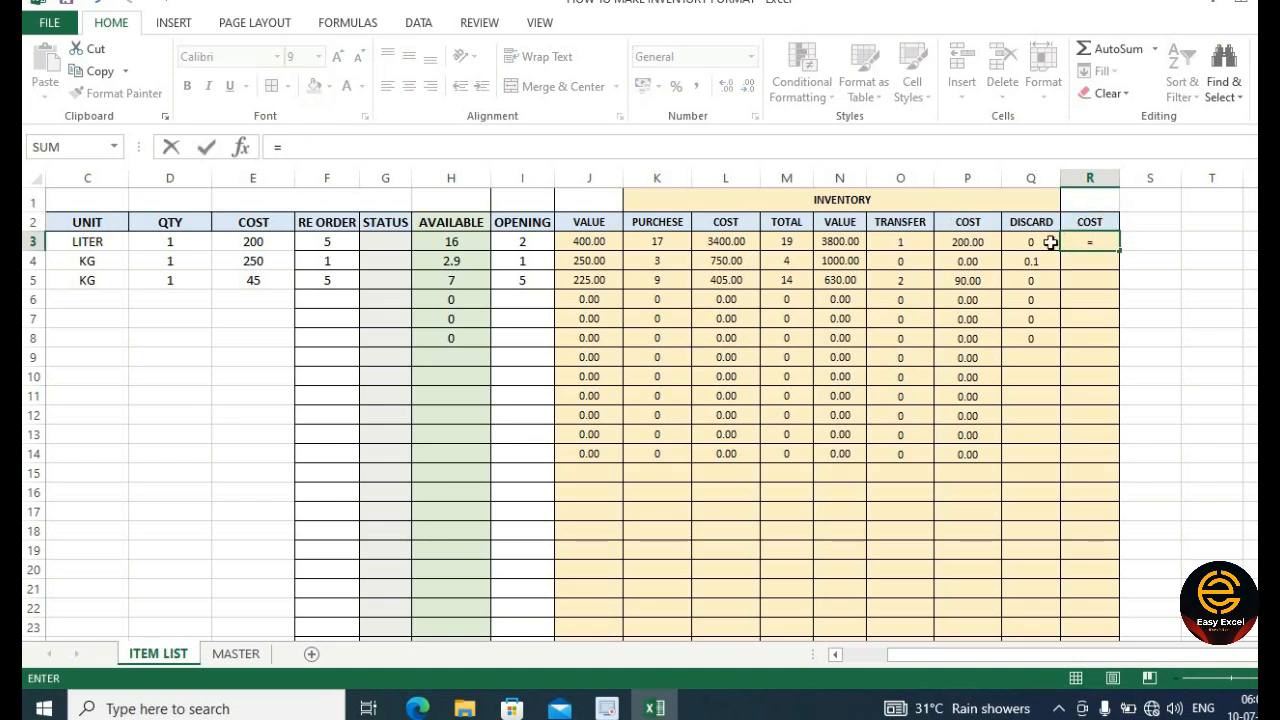
click(1048, 242)
text(*)
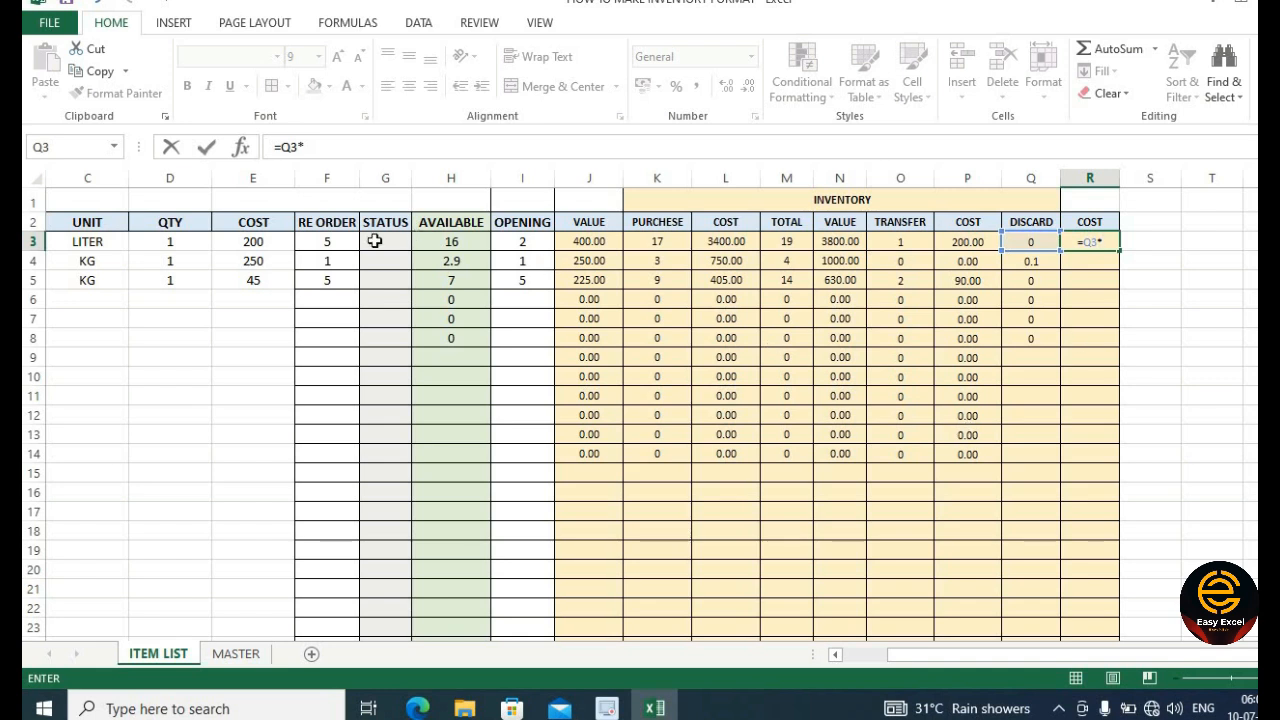
click(284, 242)
key(Return)
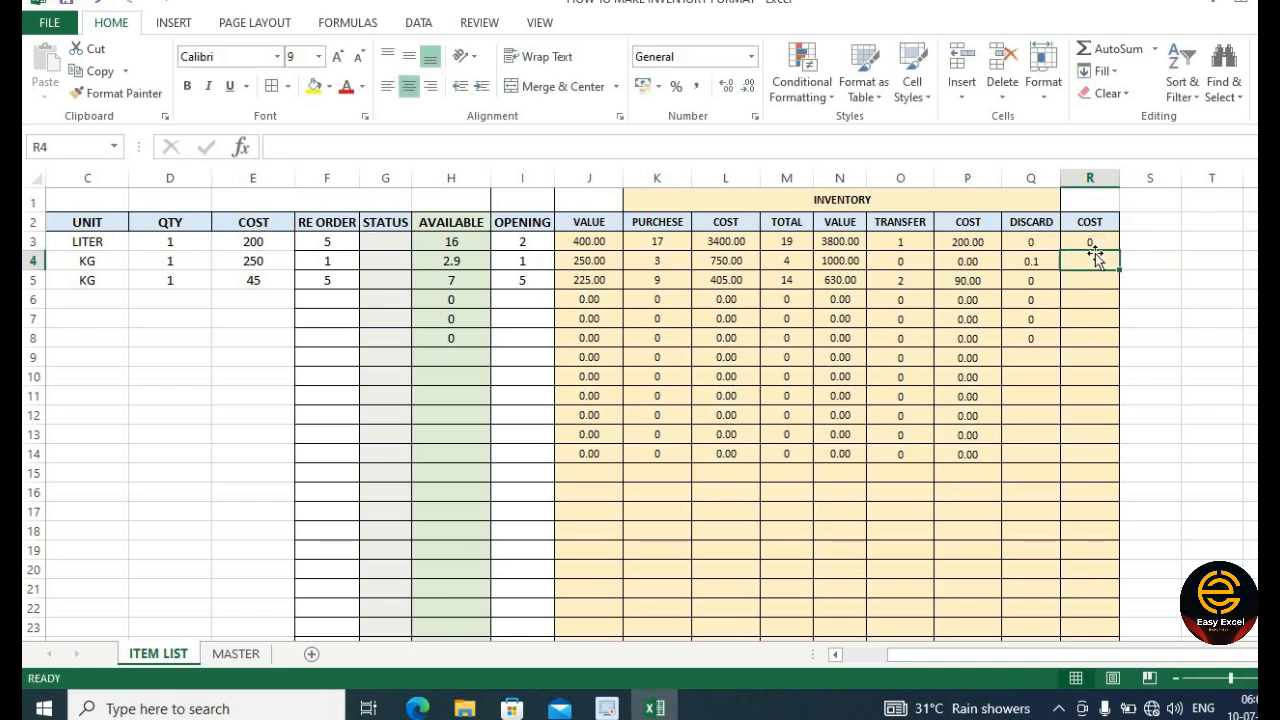
click(1110, 245)
double_click(1119, 251)
- Extend the DISCARD formula in column Q down to Q14
click(1054, 246)
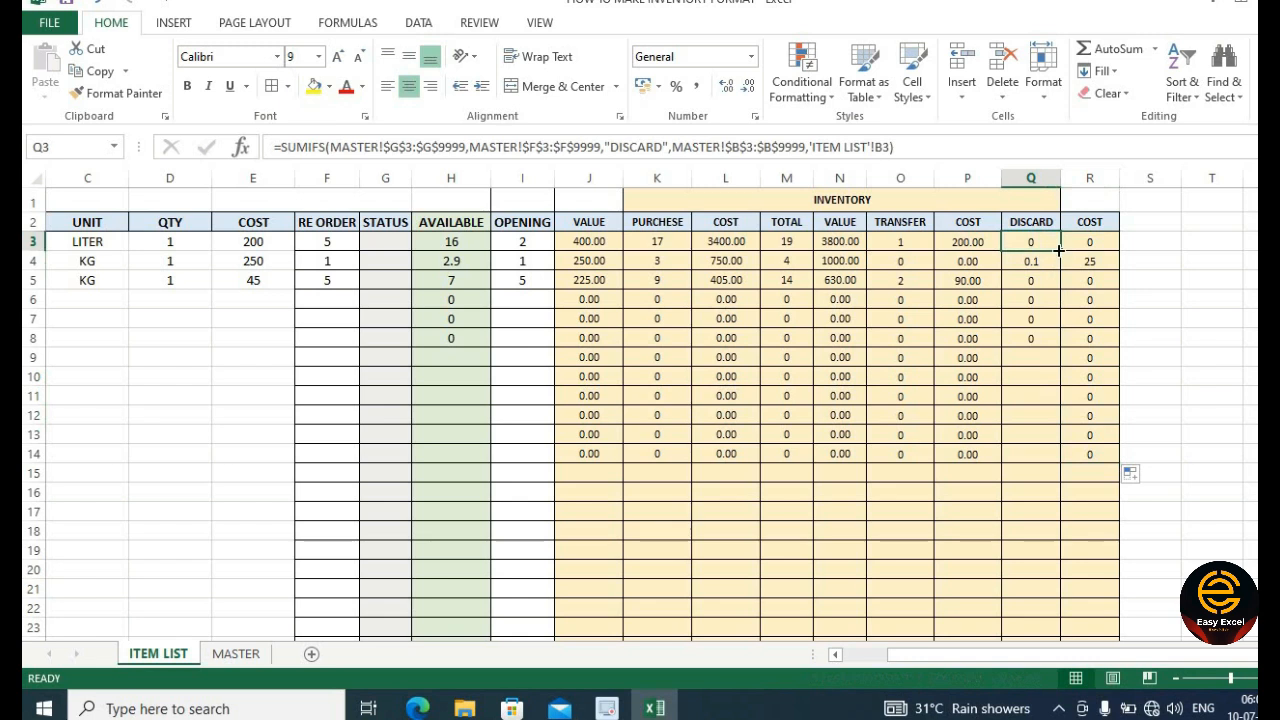
drag(1062, 253, 1063, 350)
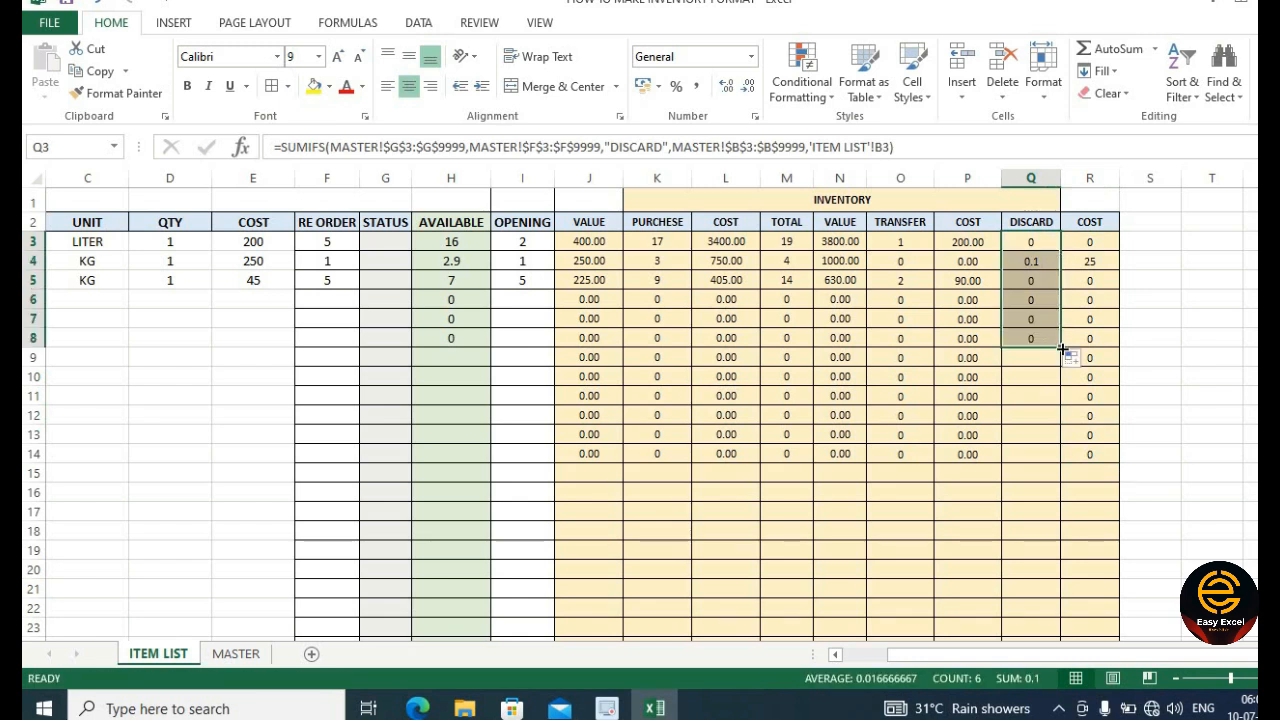
double_click(1063, 350)
click(1110, 335)
click(1086, 400)
click(1089, 240)
click(1050, 222)
click(1096, 228)
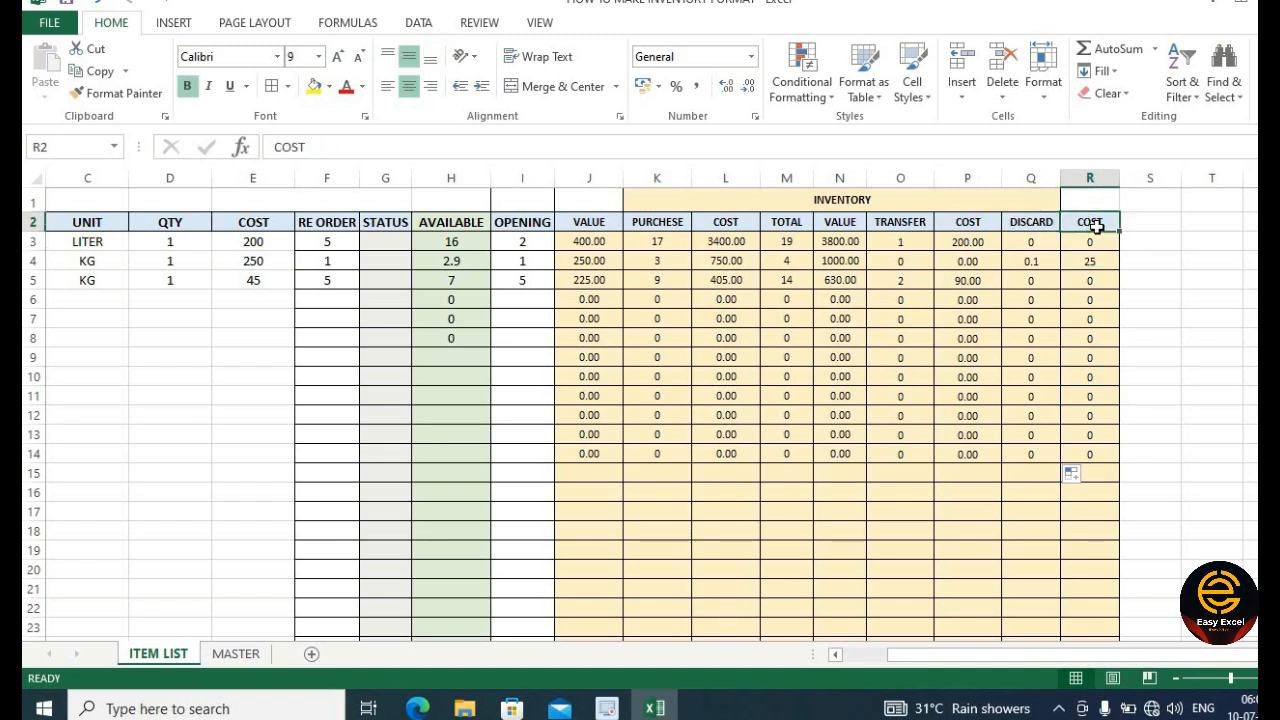
- Enter a SUM formula in cell J1 totalling the opening VALUE column from J3 down, with the range extended far beyond the filled rows
drag(608, 237, 584, 418)
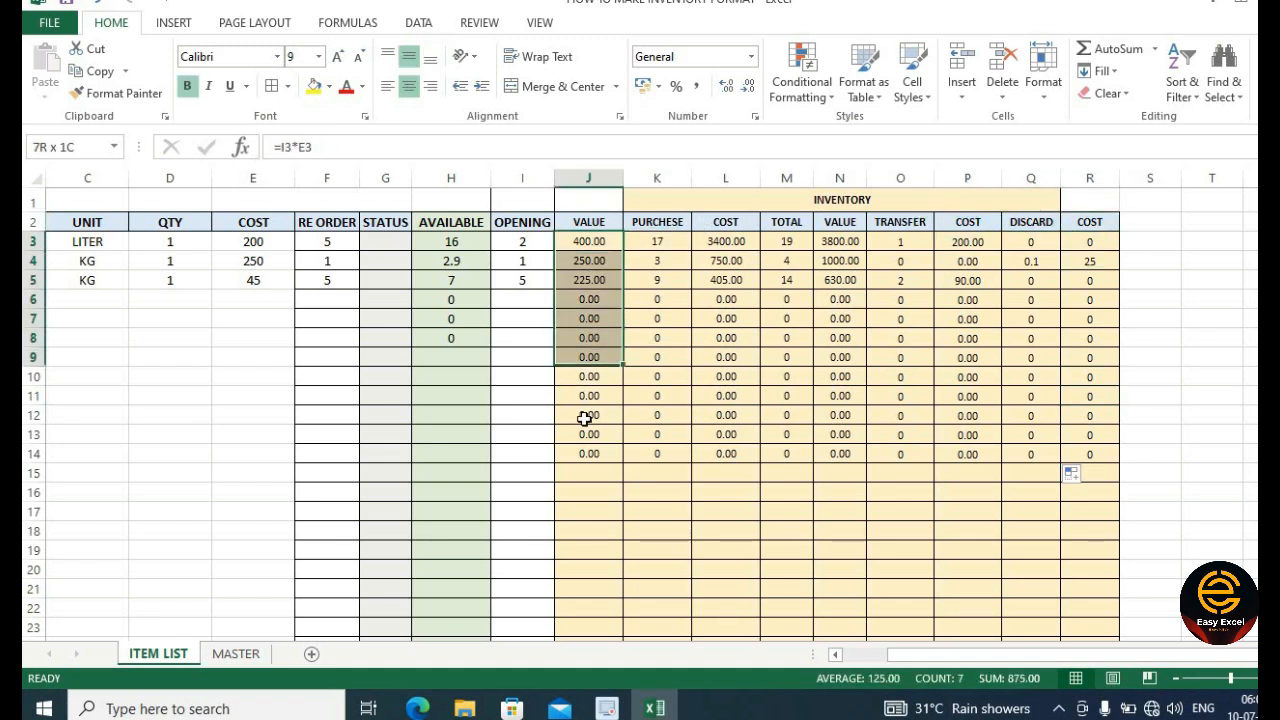
click(591, 198)
drag(527, 237, 589, 241)
click(594, 199)
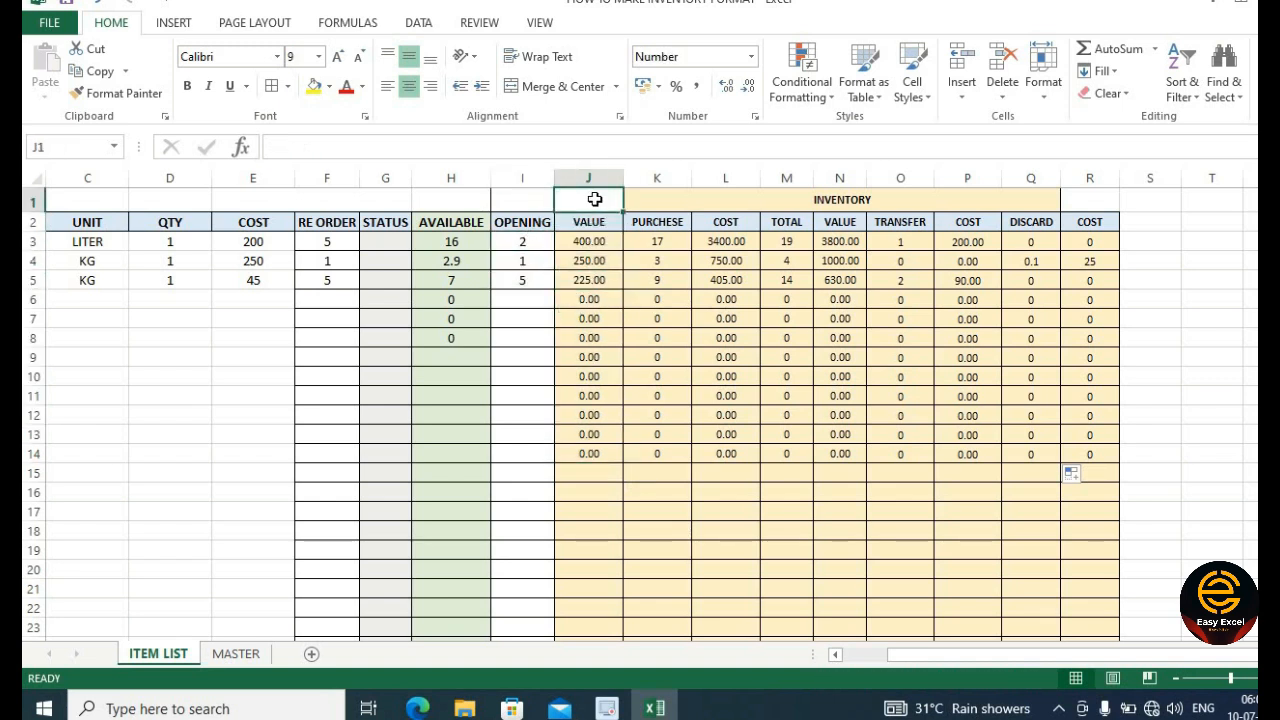
text(=SUM()
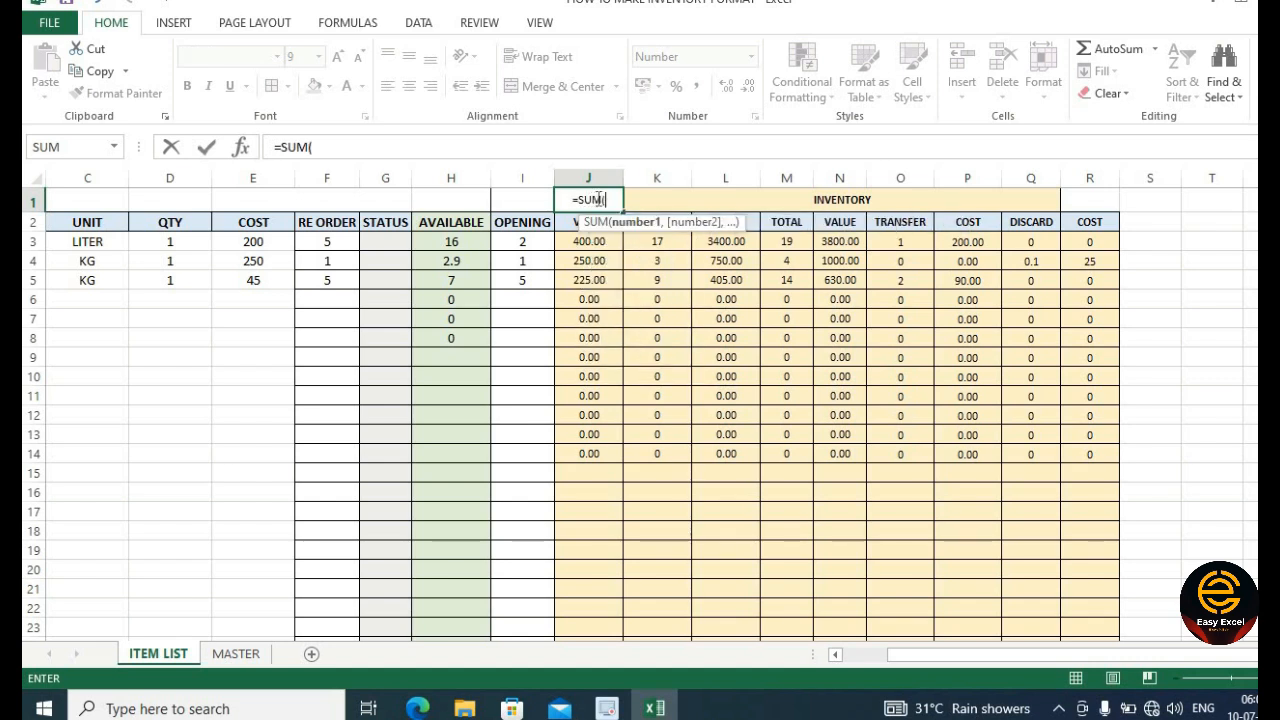
drag(589, 241, 590, 352)
click(371, 150)
text(999))
key(Return)
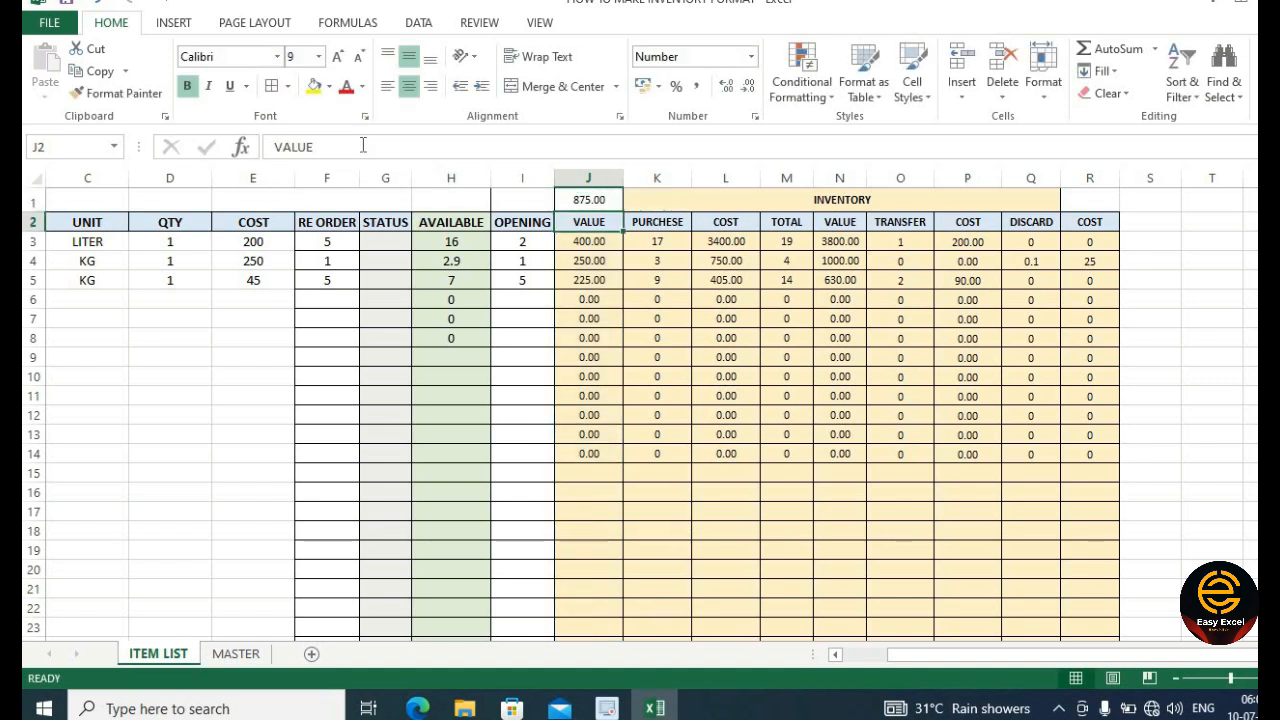
- Unmerge the INVENTORY heading in row 1 and fill the SUM formula from J1 across to R1
click(591, 241)
click(597, 200)
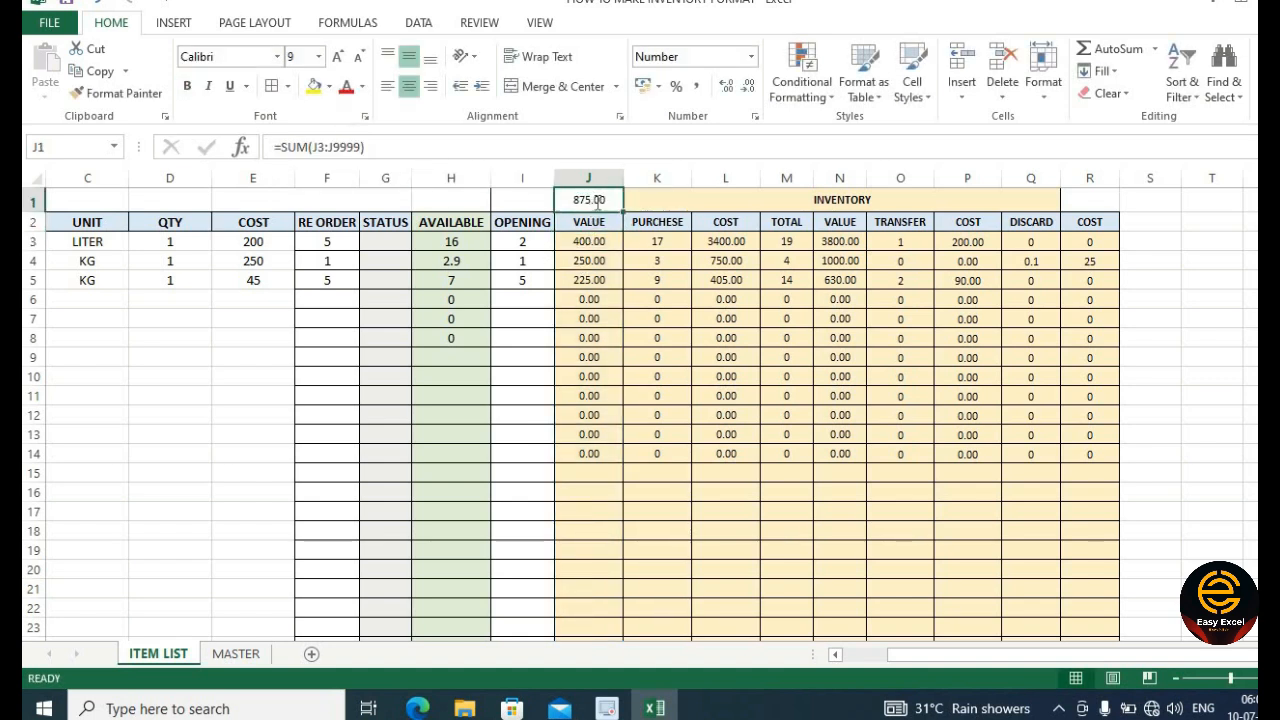
double_click(597, 200)
key(Escape)
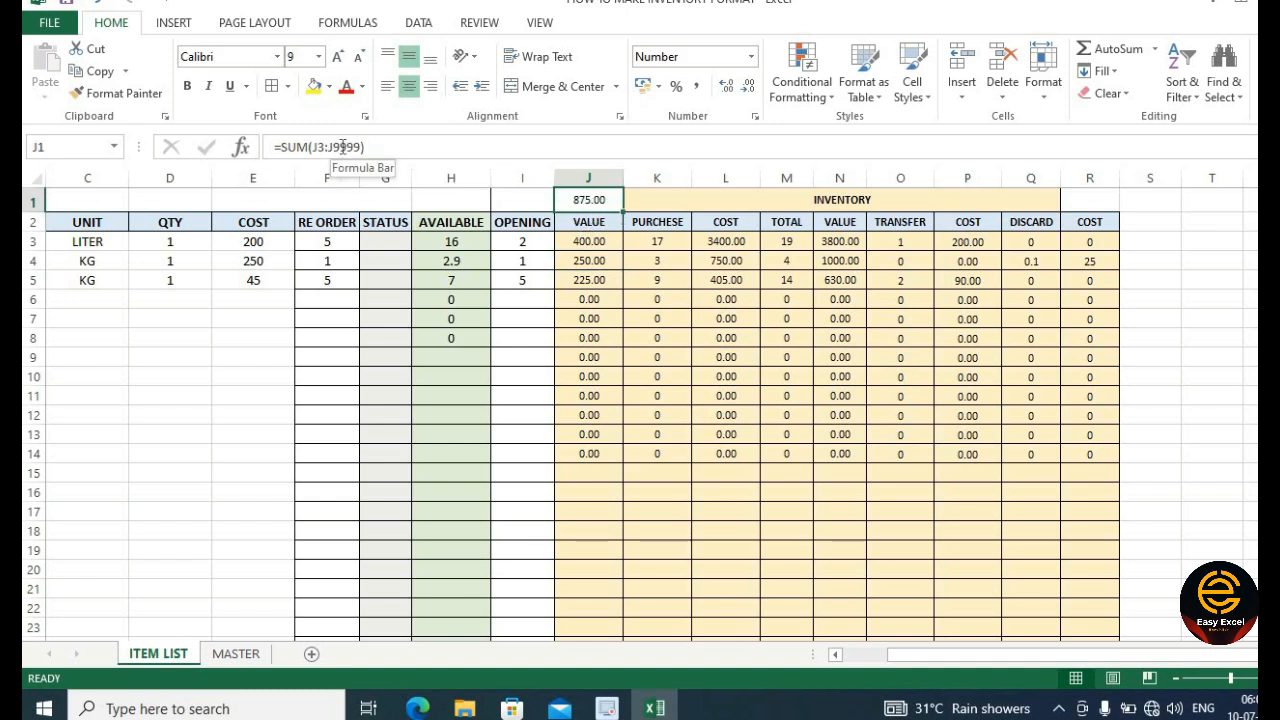
click(604, 240)
click(612, 202)
click(680, 202)
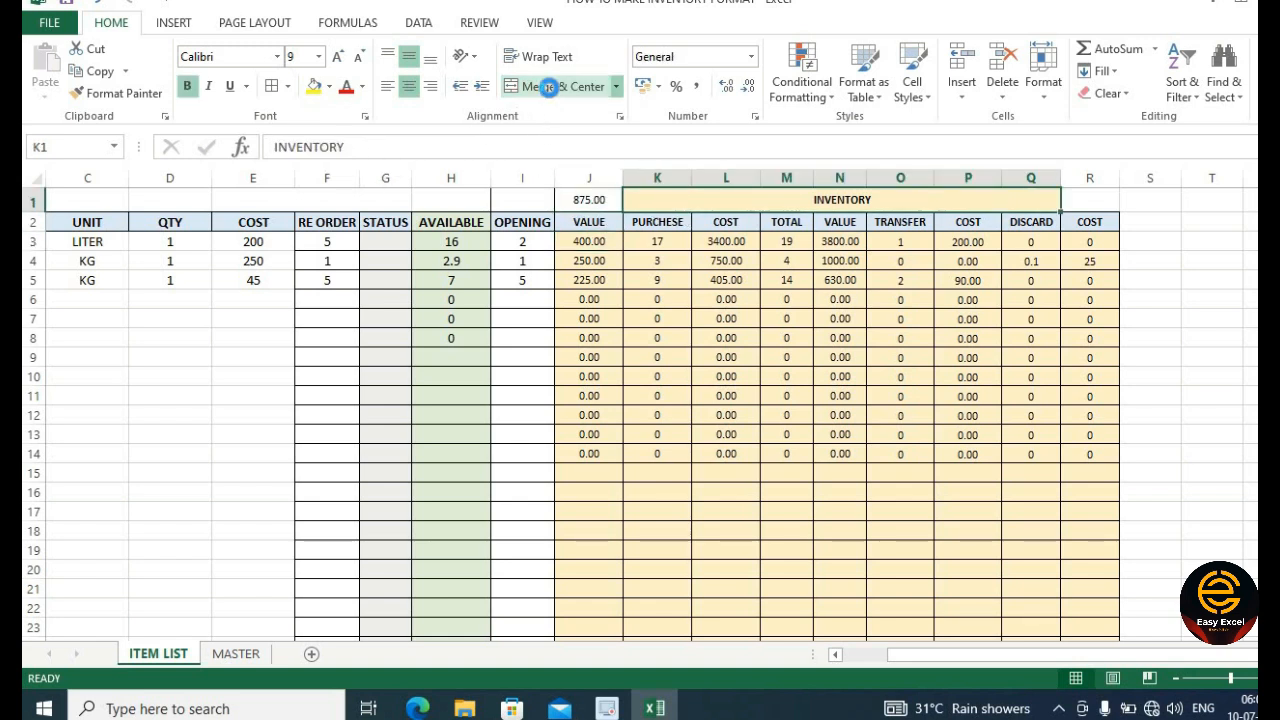
click(552, 88)
click(606, 200)
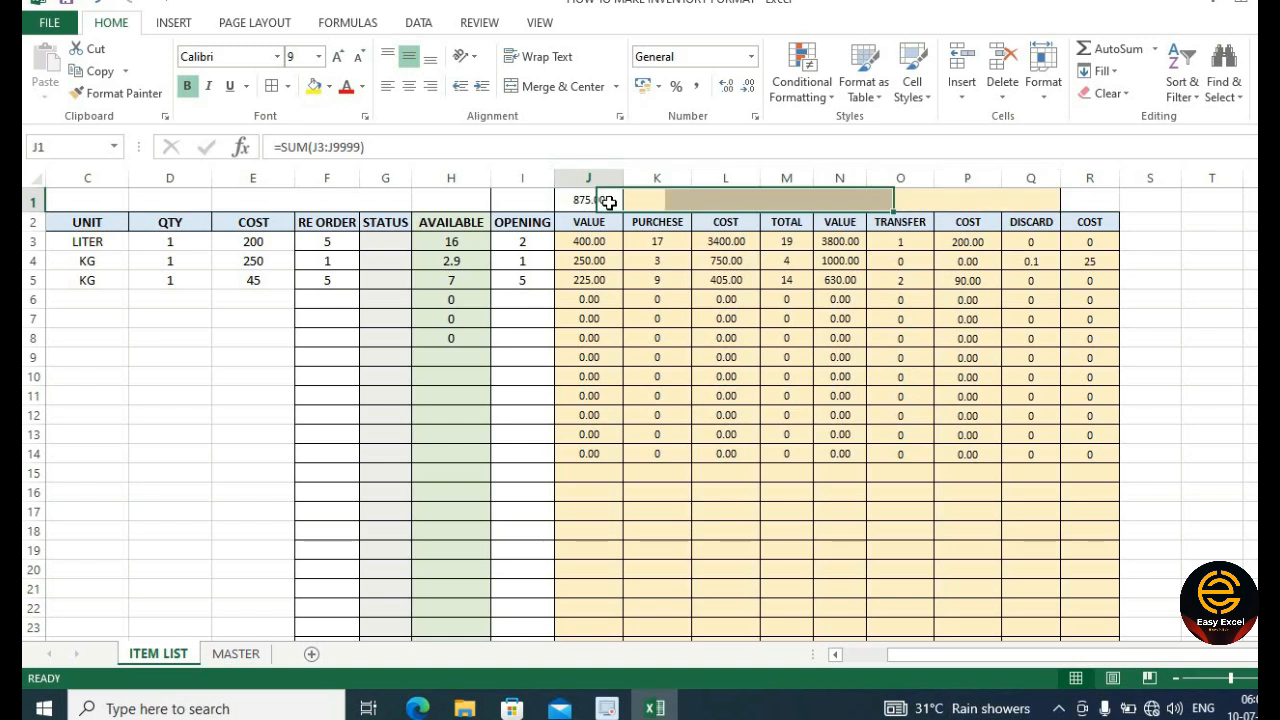
drag(623, 211, 1107, 222)
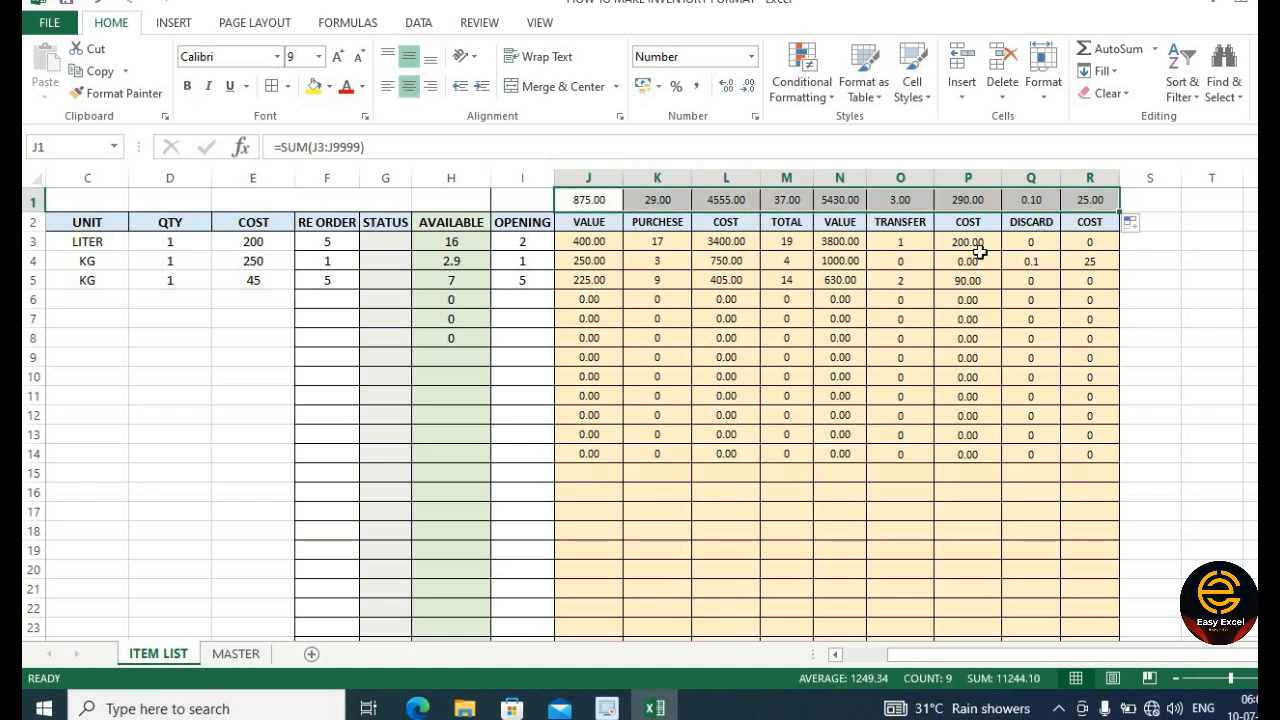
- Delete the totals in K1, M1, O1 and Q1 above the PURCHESE, TOTAL, TRANSFER and DISCARD columns
double_click(730, 200)
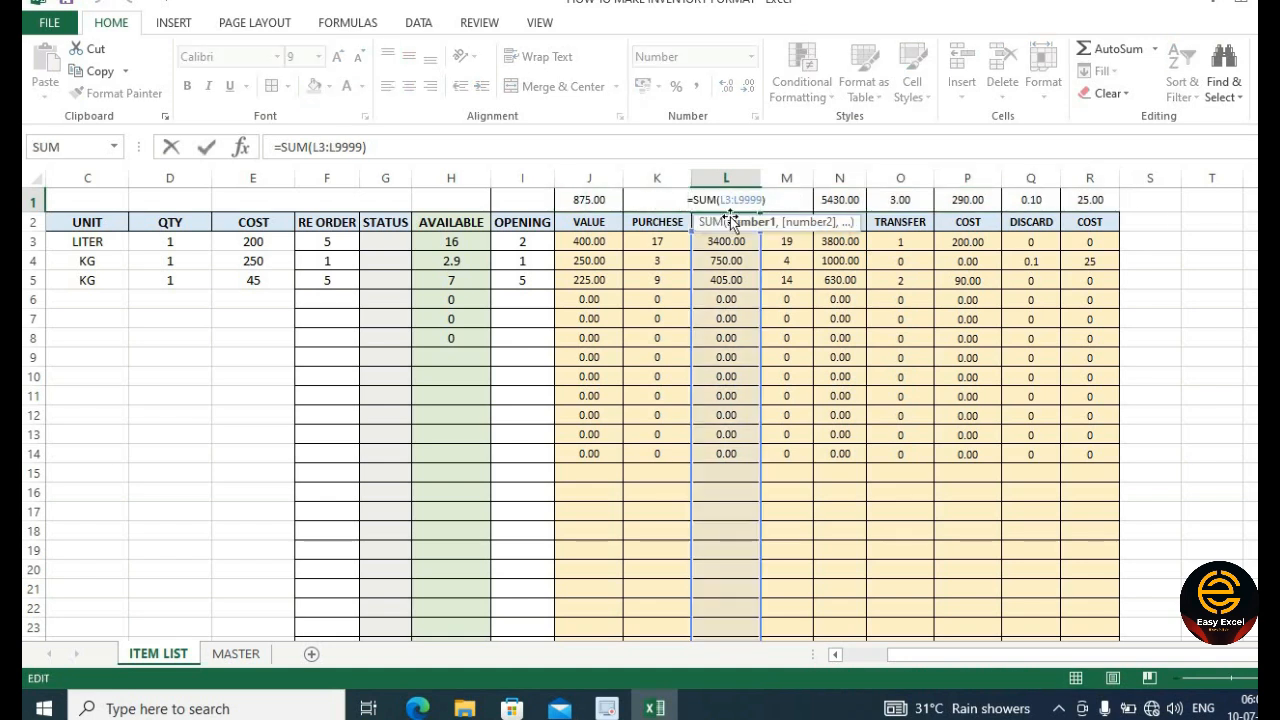
key(Return)
key(Return)
click(673, 204)
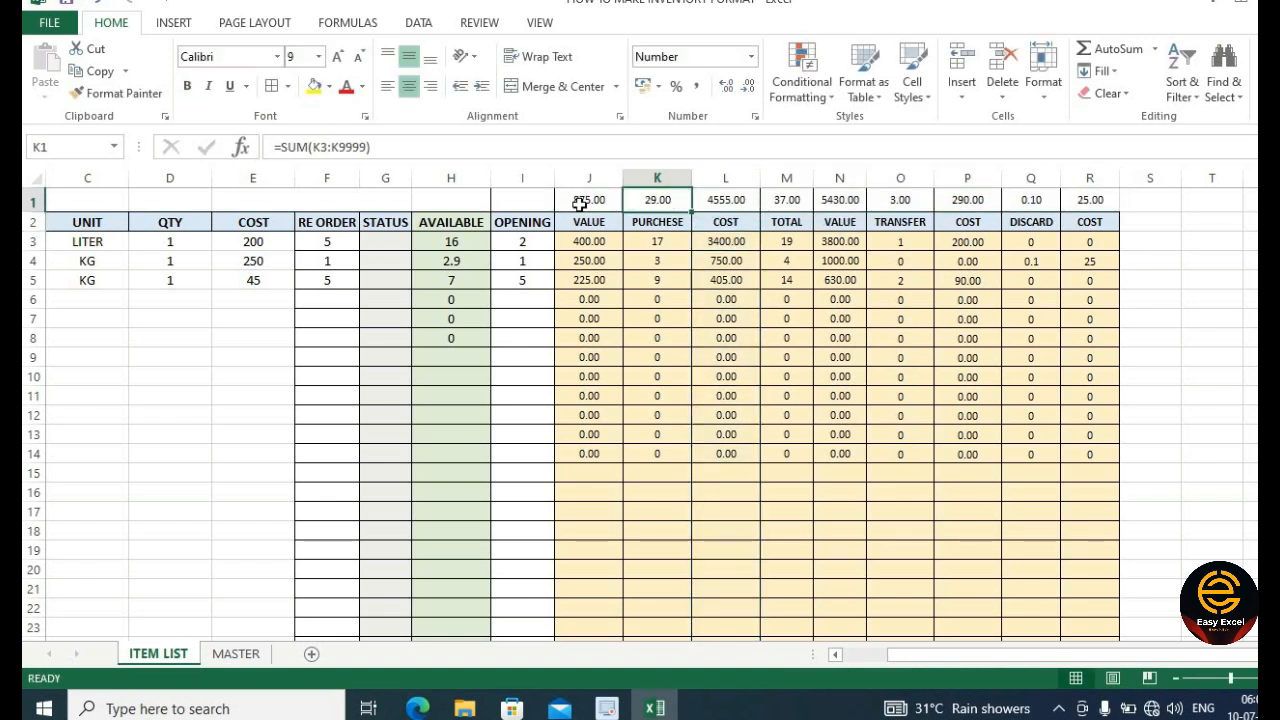
key(Delete)
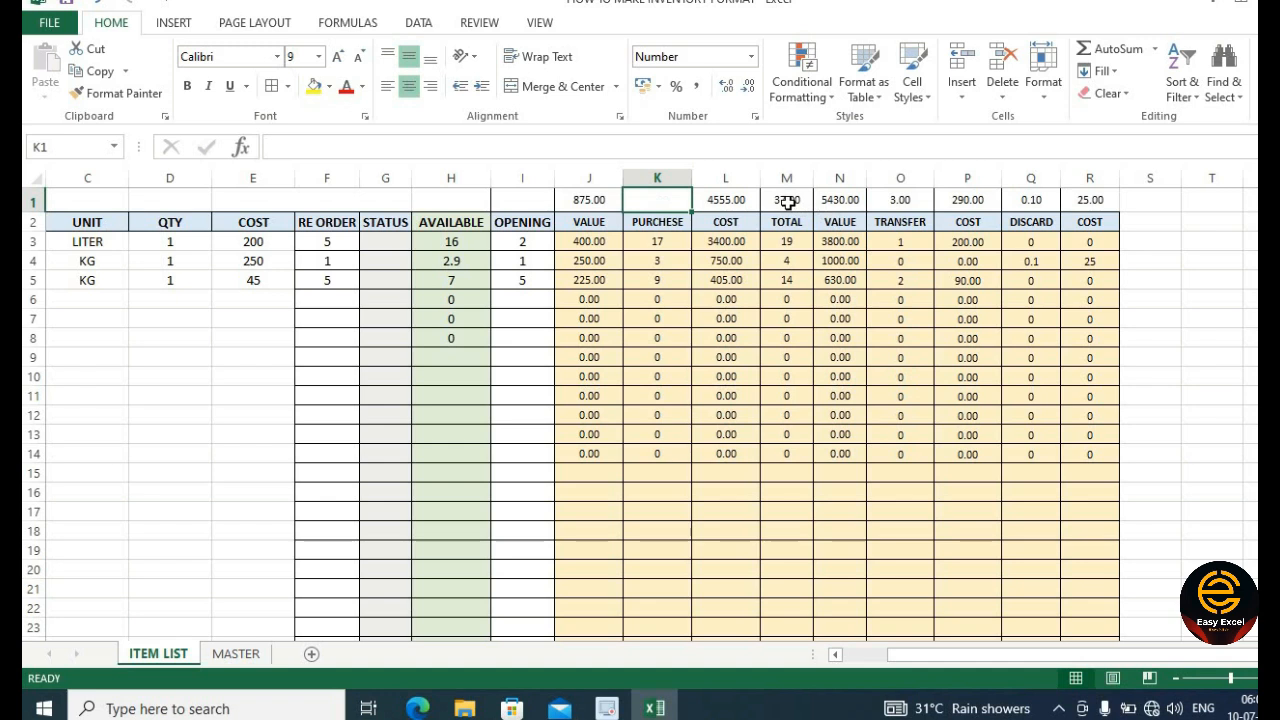
click(786, 200)
key(Delete)
click(912, 198)
key(Delete)
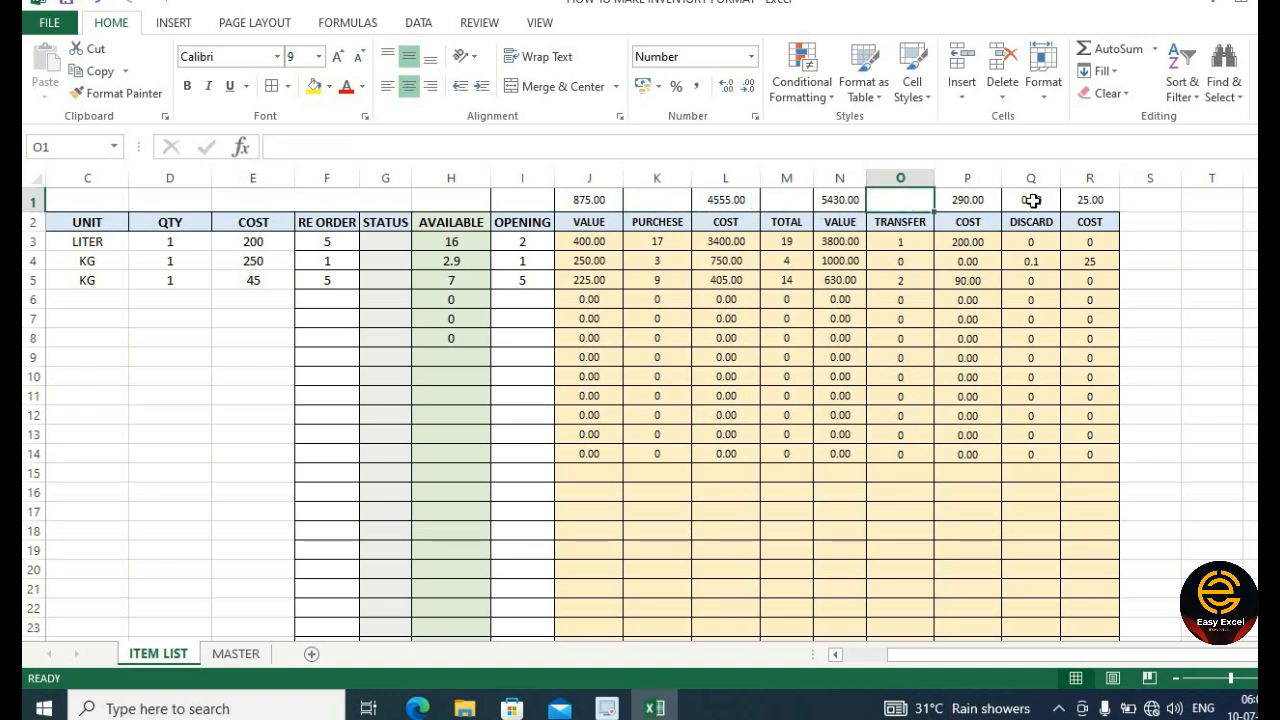
click(1031, 200)
key(Delete)
click(1165, 243)
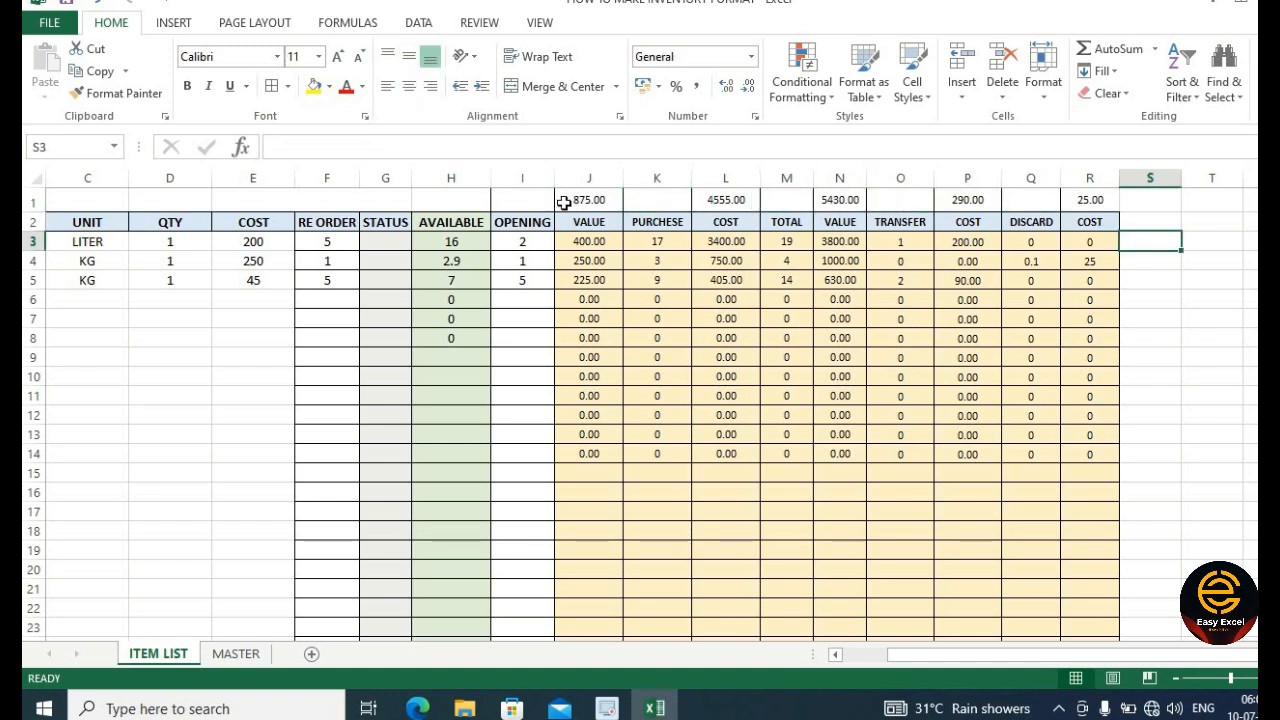
- Apply a light blue fill to the totals in J1, L1, N1, P1 and R1
click(570, 200)
ctrl+click(726, 200)
ctrl+click(840, 200)
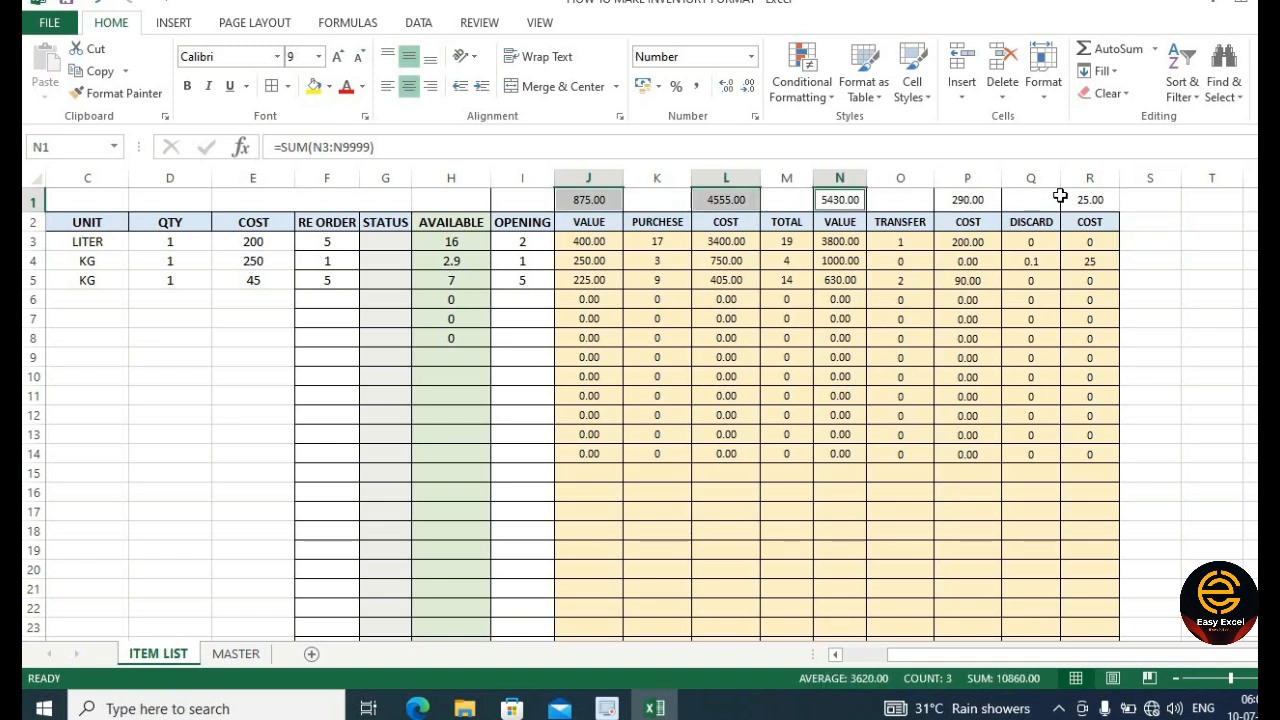
ctrl+click(967, 200)
ctrl+click(1090, 200)
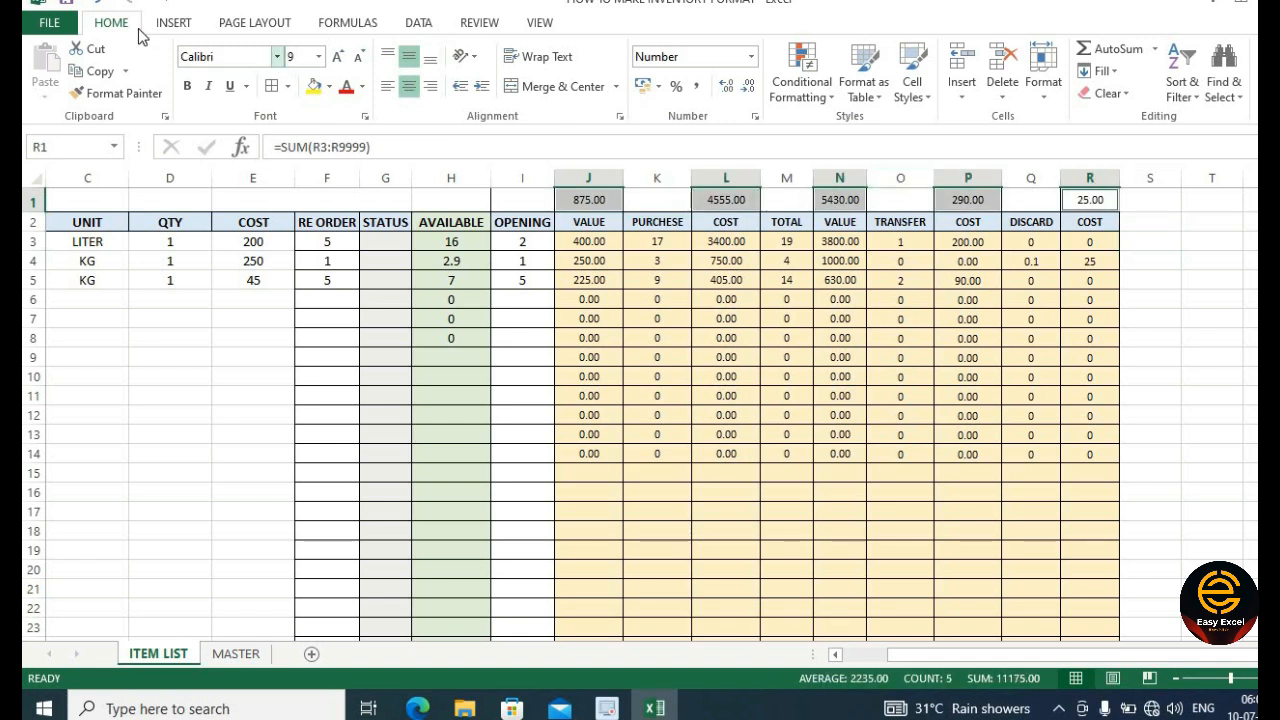
click(329, 87)
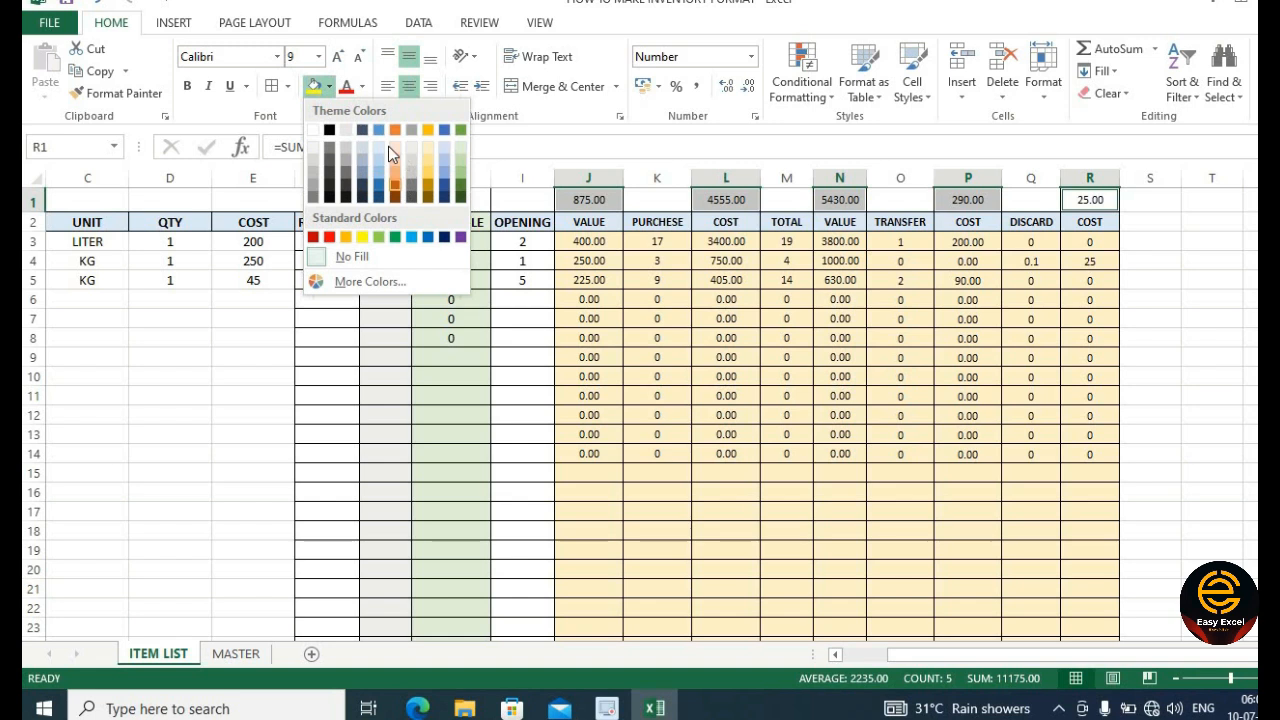
click(380, 153)
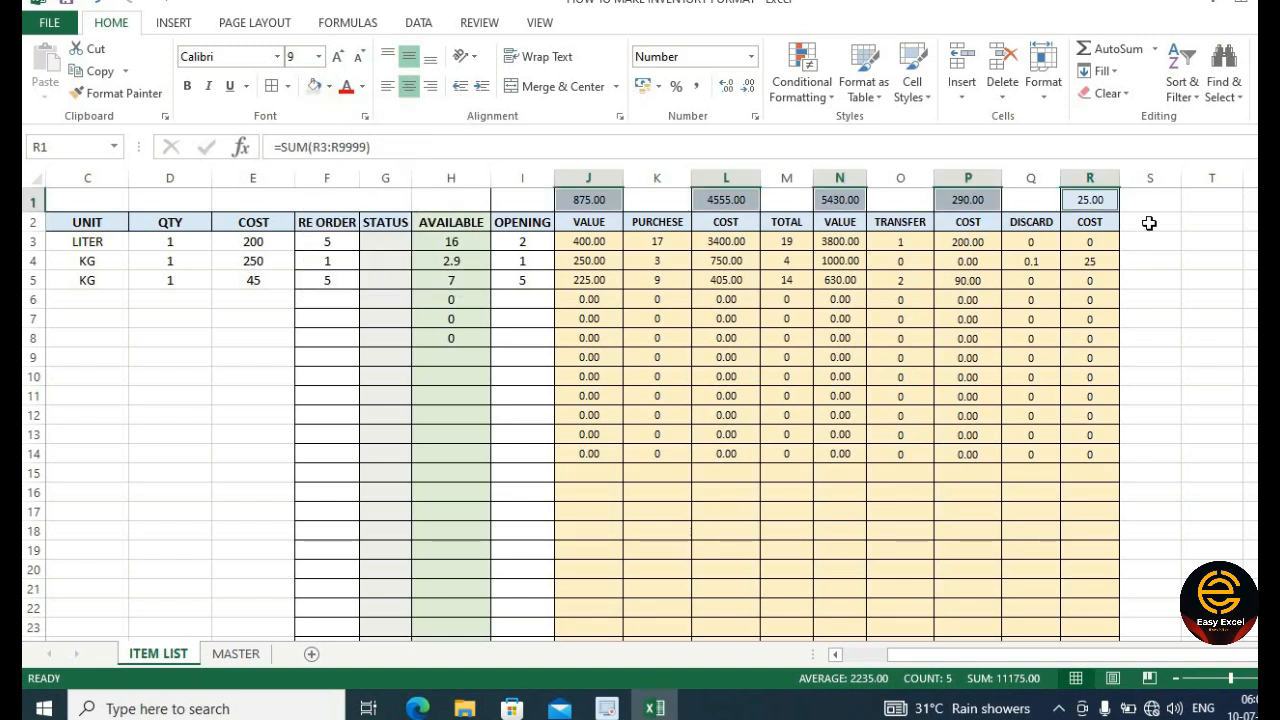
click(1090, 200)
click(968, 200)
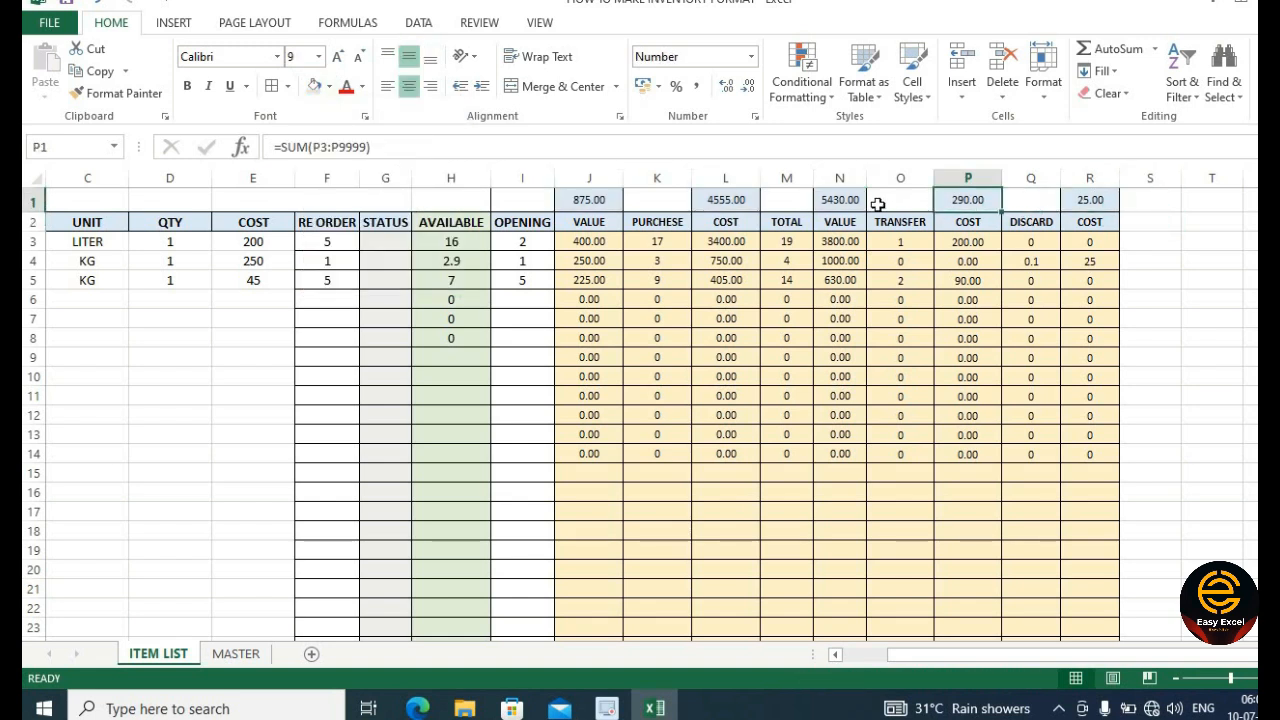
click(726, 198)
click(589, 200)
click(431, 87)
click(409, 87)
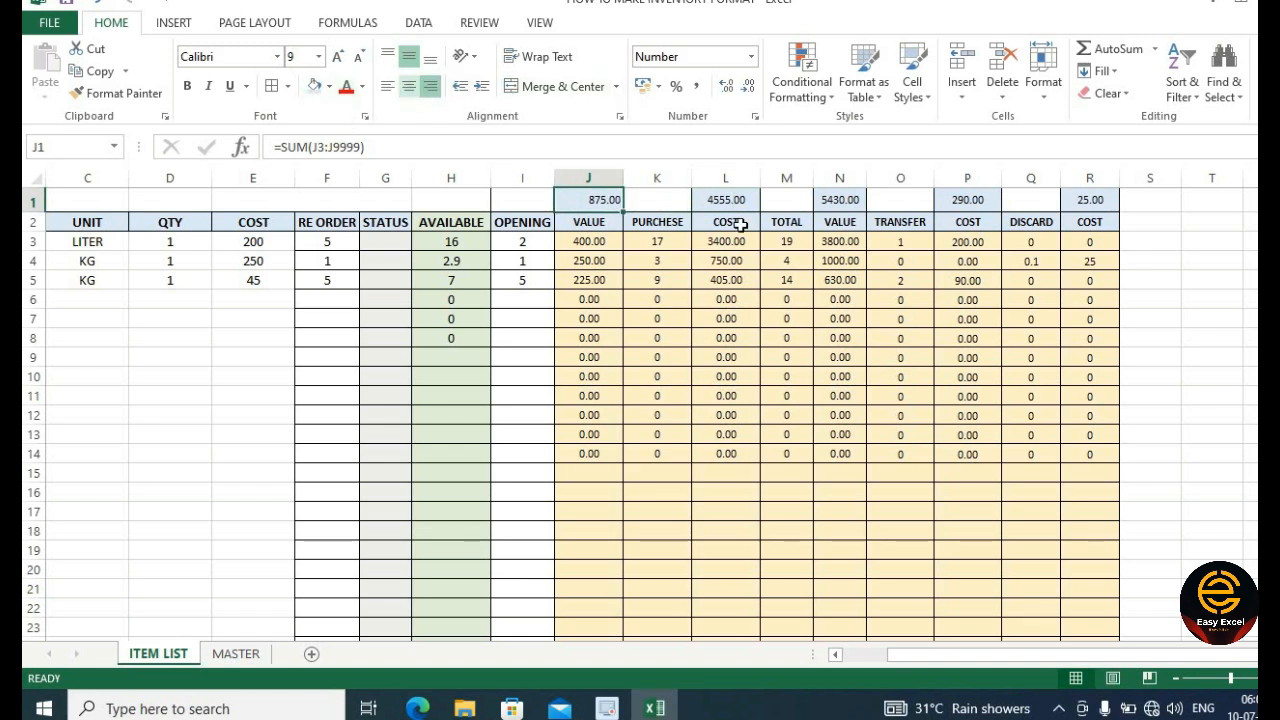
- Make the totals in J1 to R1 bold and widen the COST column R slightly
click(890, 281)
click(1124, 280)
drag(1090, 200, 627, 179)
click(645, 224)
drag(1118, 178, 1134, 178)
click(1165, 200)
drag(1006, 178, 1010, 178)
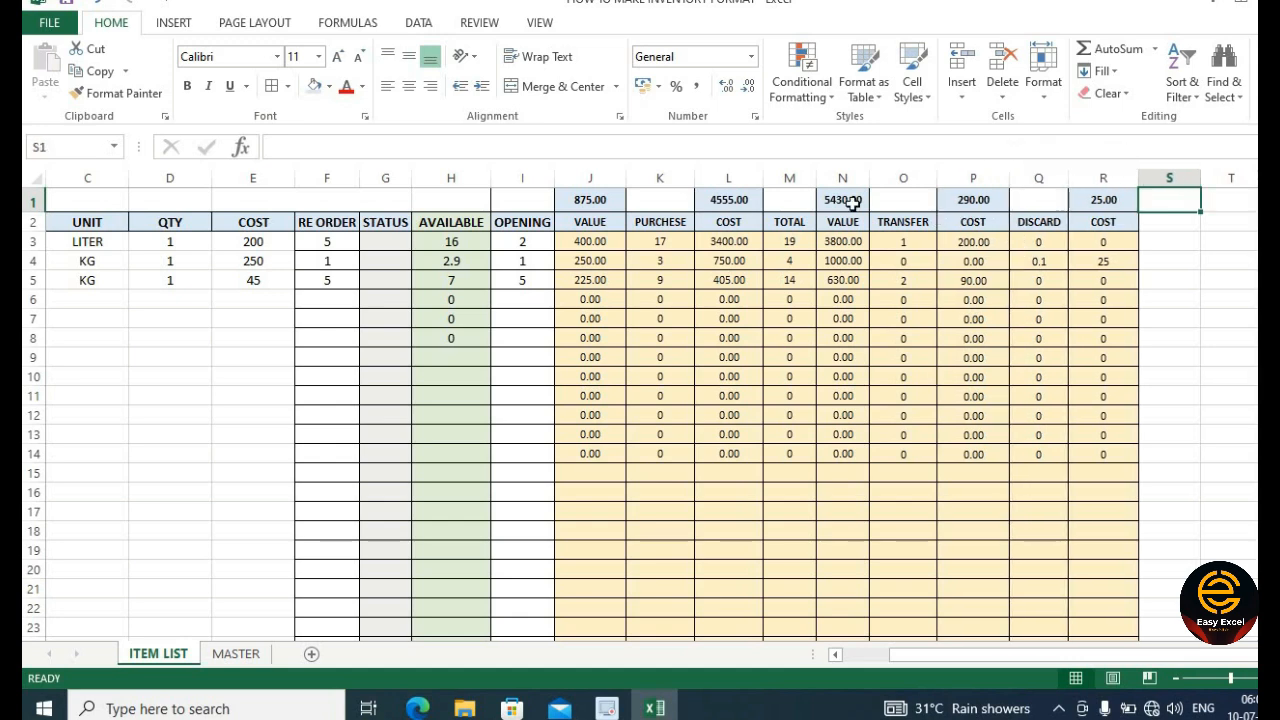
- Narrow the UNIT, QTY, COST and SL NO columns of the item list to fit their contents
click(843, 200)
click(845, 318)
drag(1141, 660, 1045, 660)
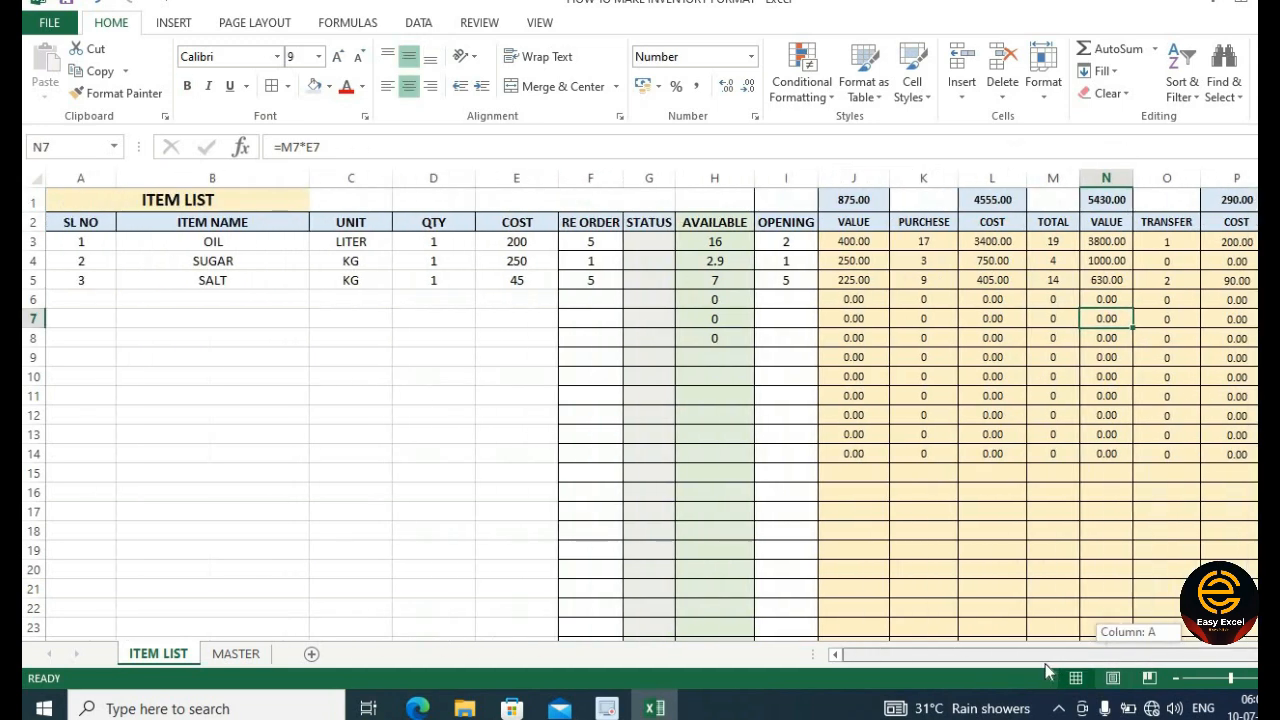
drag(714, 434, 714, 415)
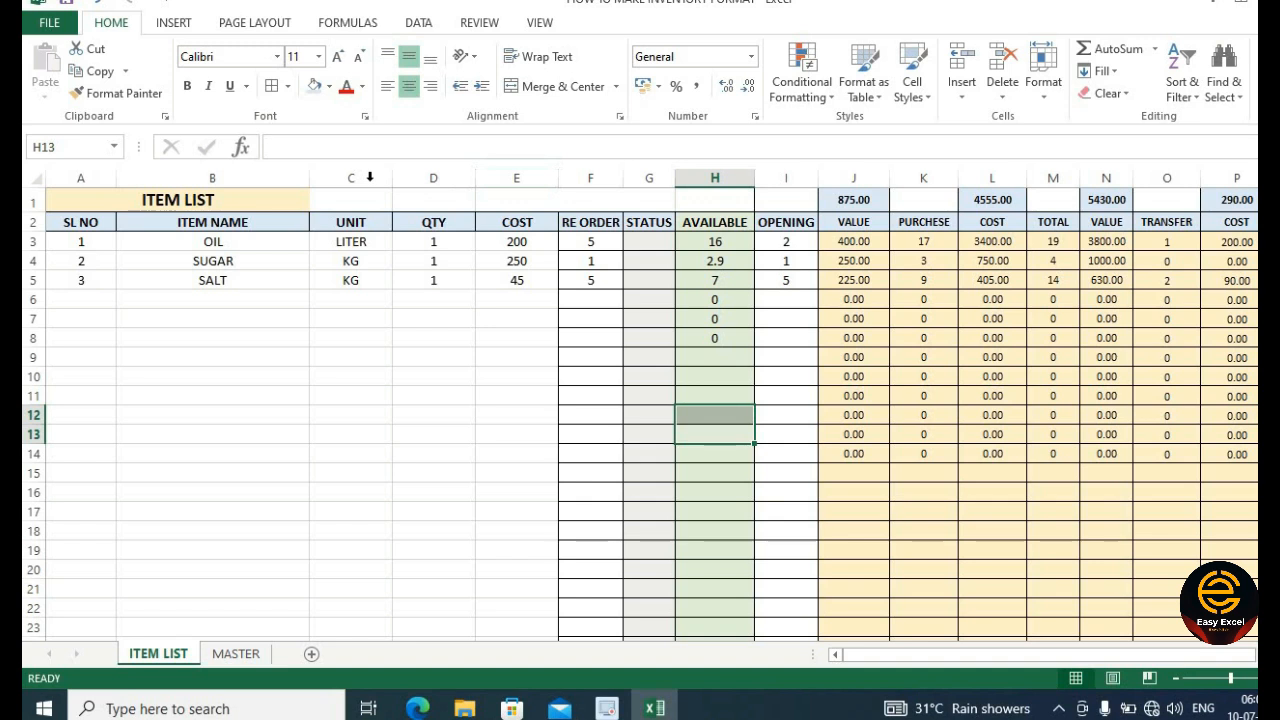
drag(392, 178, 347, 178)
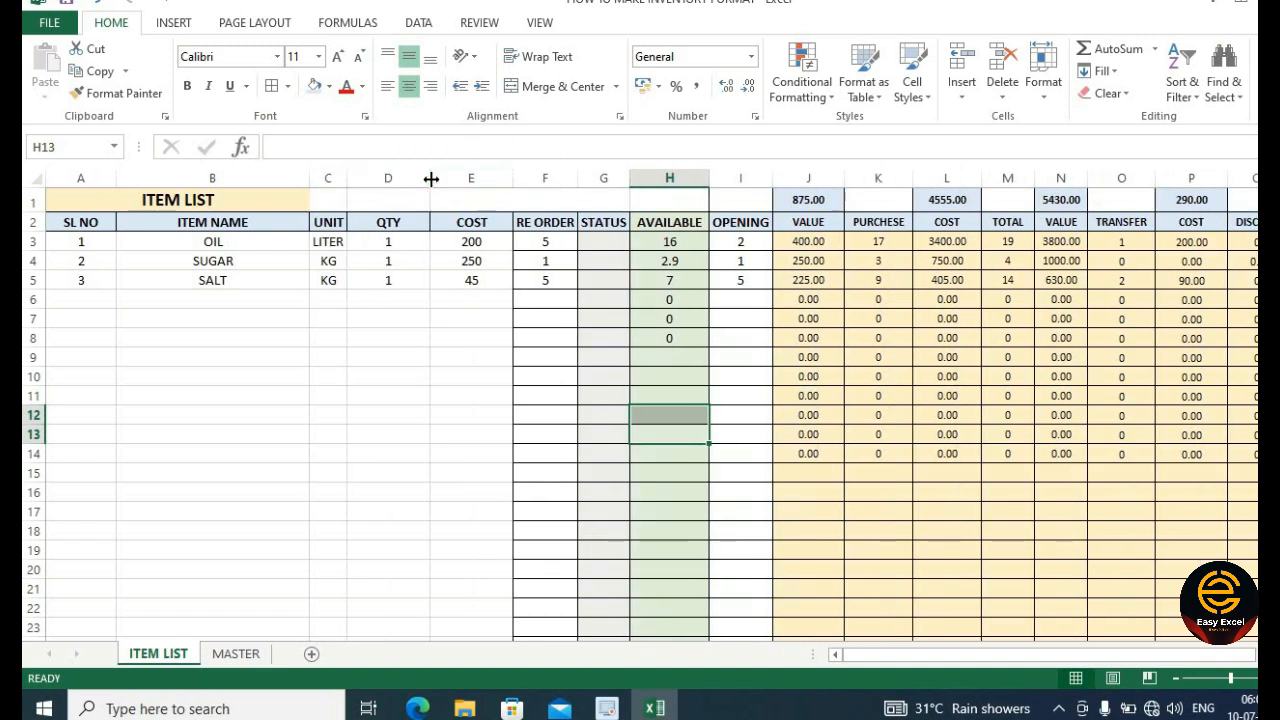
double_click(430, 177)
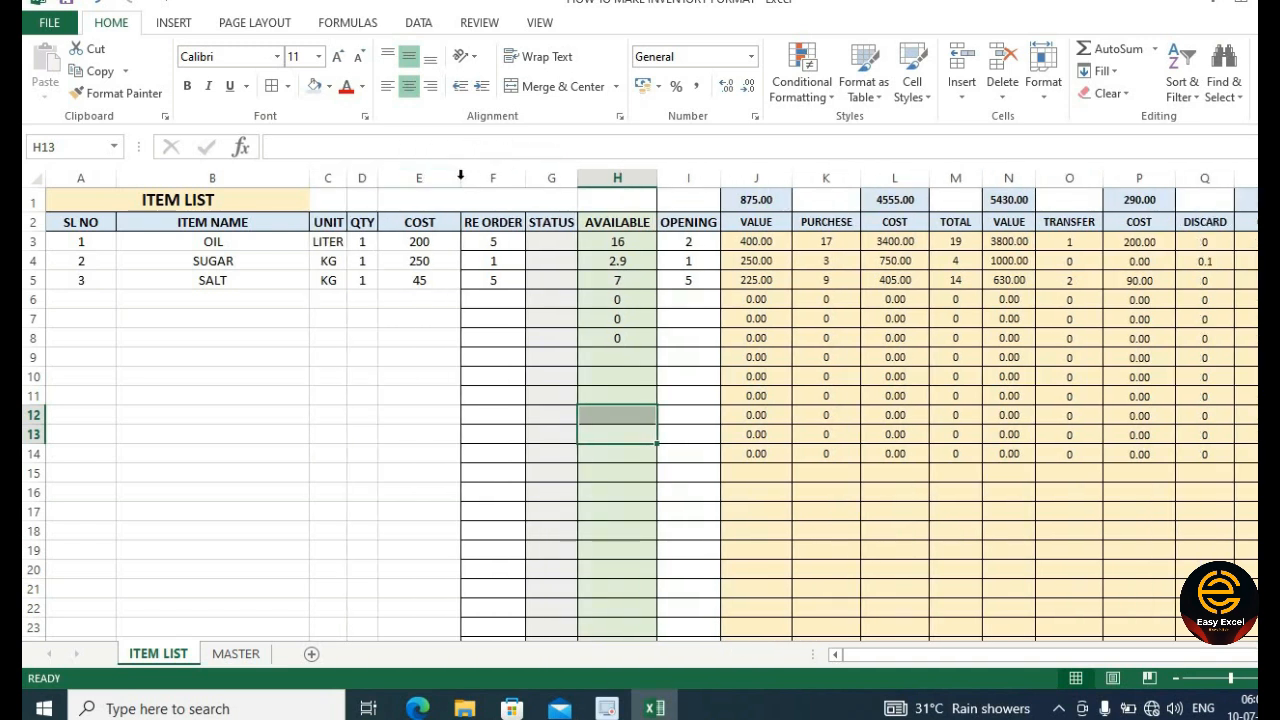
double_click(461, 177)
click(160, 318)
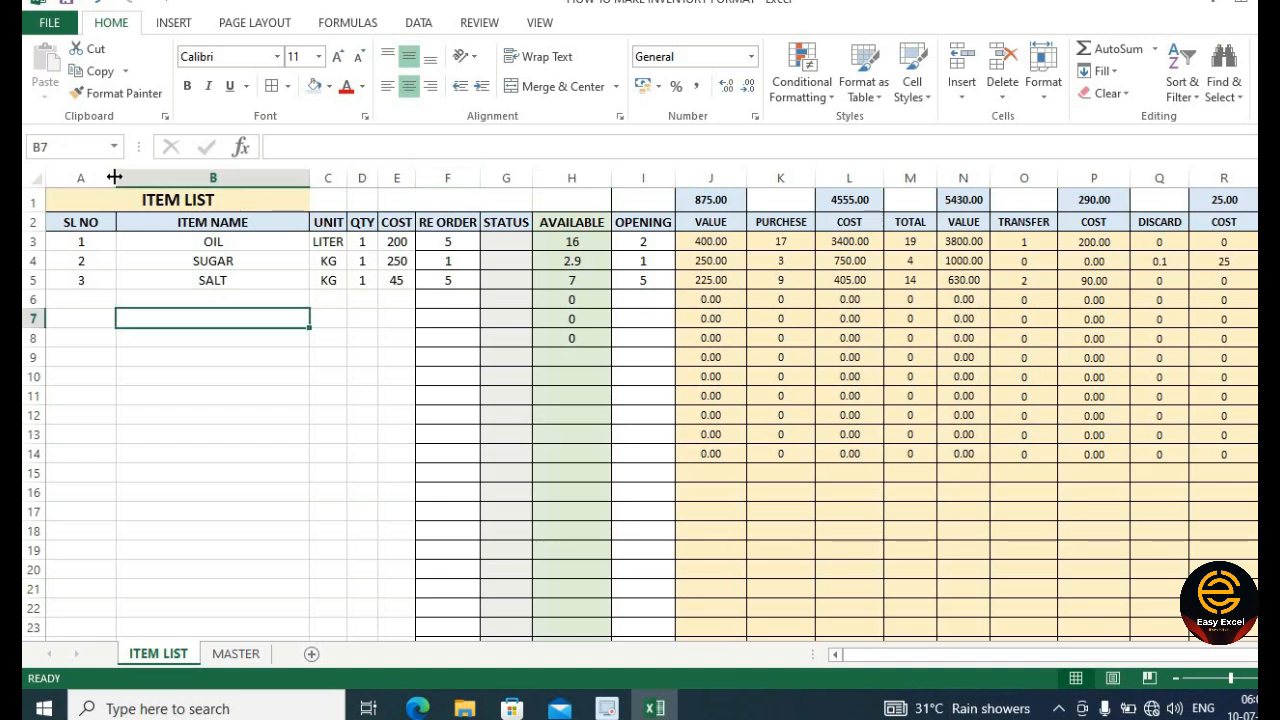
double_click(116, 177)
click(143, 283)
click(331, 318)
click(367, 241)
click(345, 316)
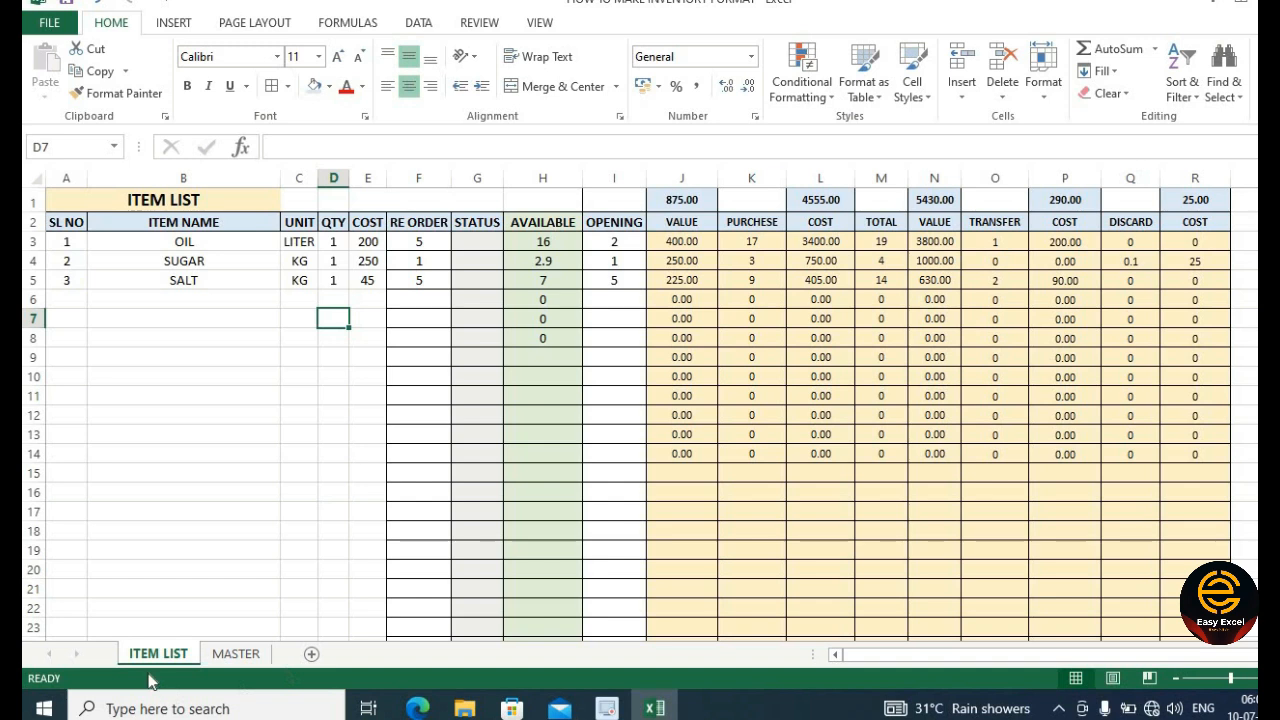
- Review the OPENING quantities and the purchase and transfer COST columns, glancing at the MASTER sheet's transactions
click(211, 586)
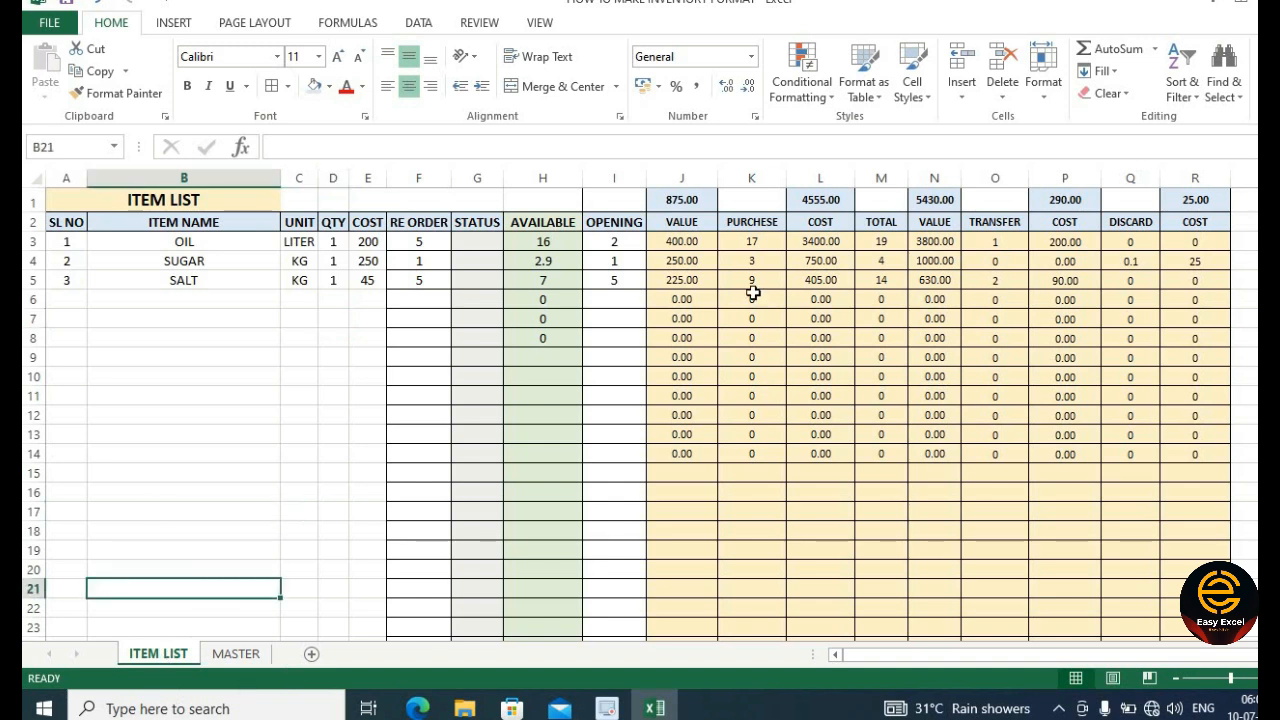
click(622, 242)
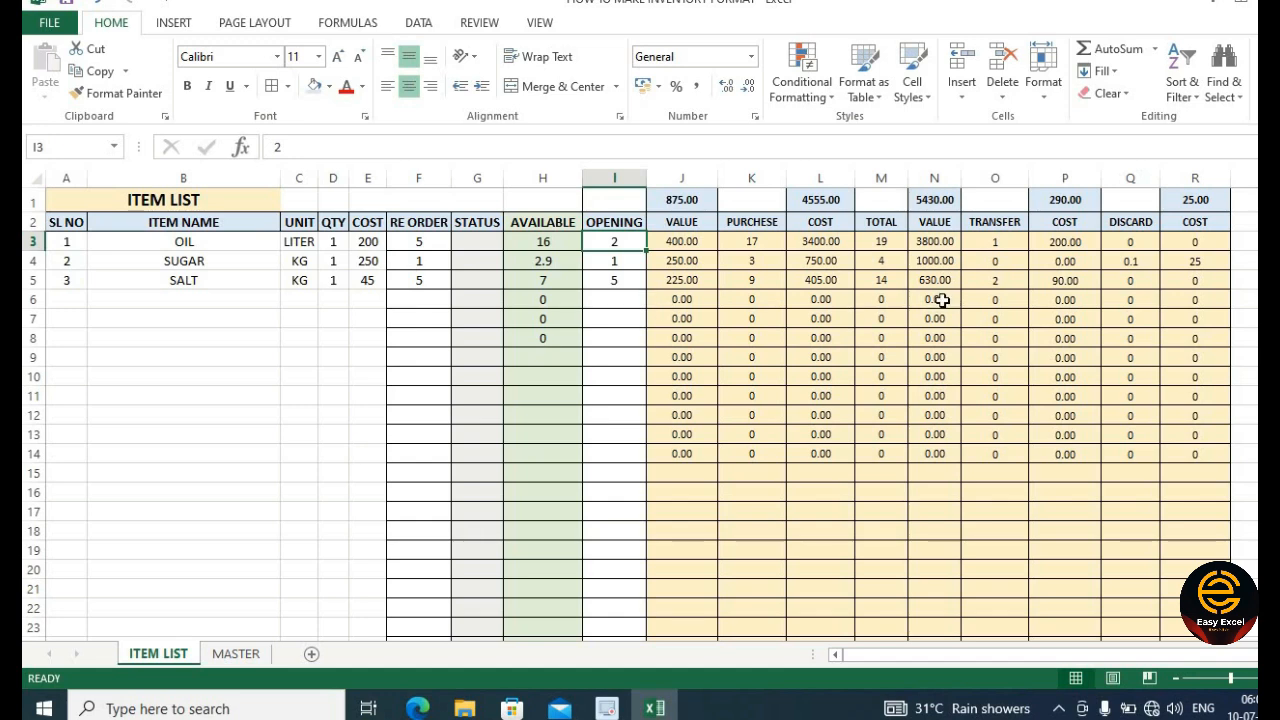
click(249, 651)
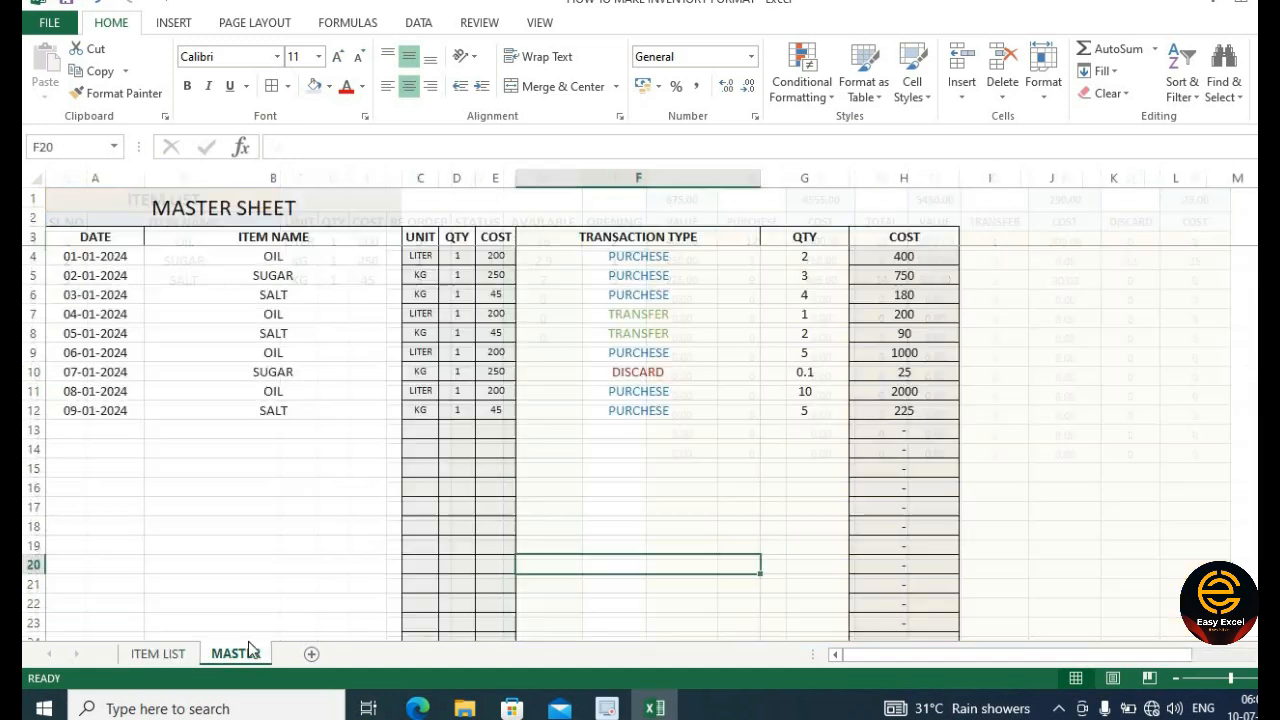
click(166, 654)
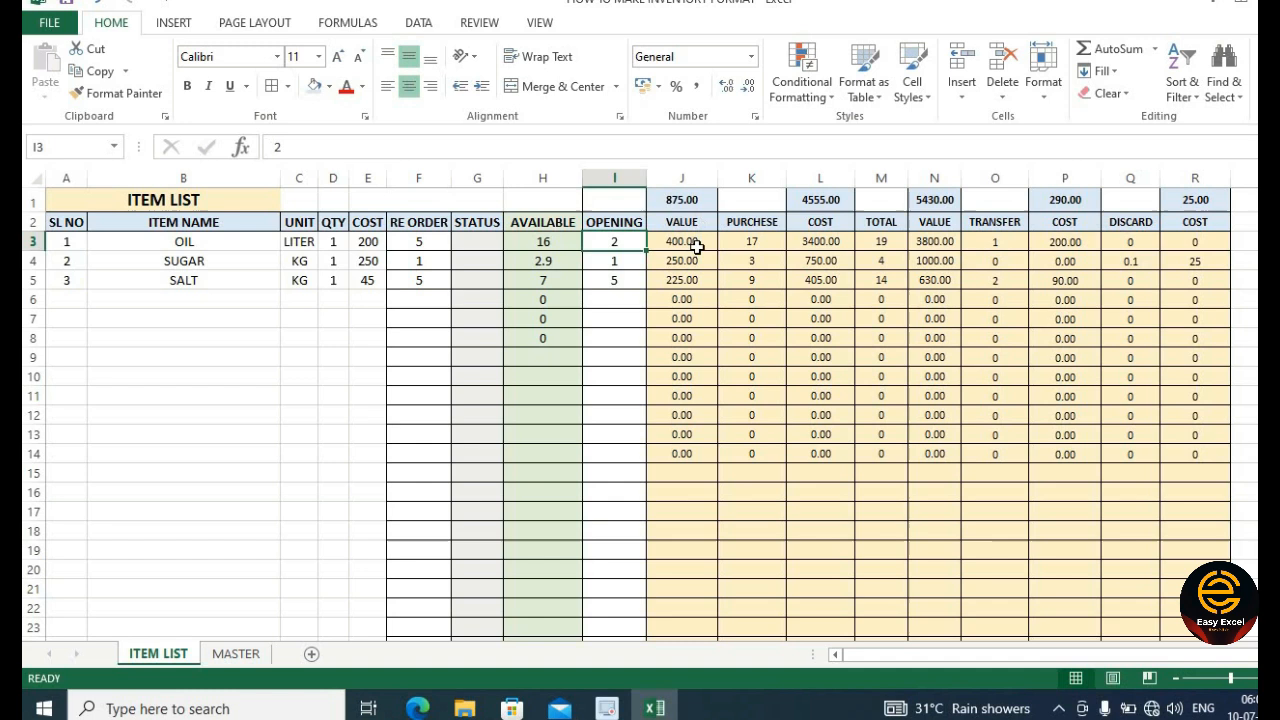
drag(620, 243, 628, 414)
drag(820, 242, 822, 452)
click(1050, 360)
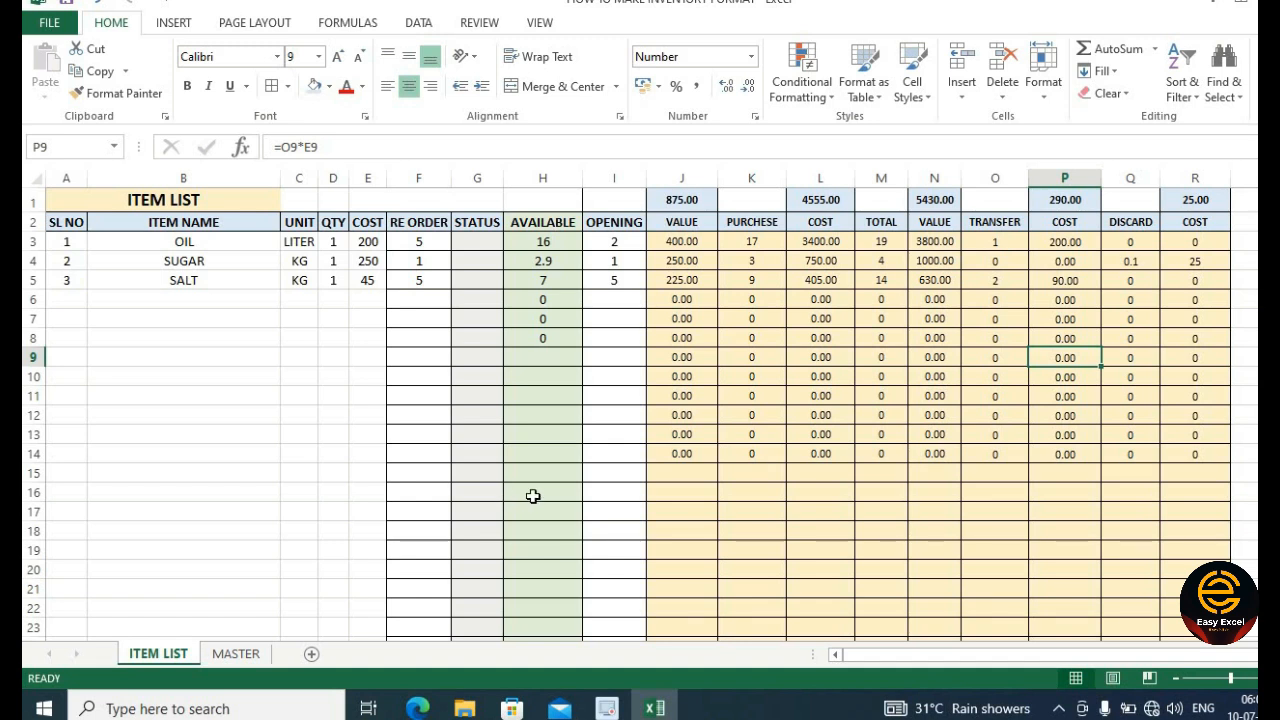
- Examine the OPENING column and the row 1 totals in J1, L1, N1, P1 and R1, and open the MASTER sheet
click(684, 201)
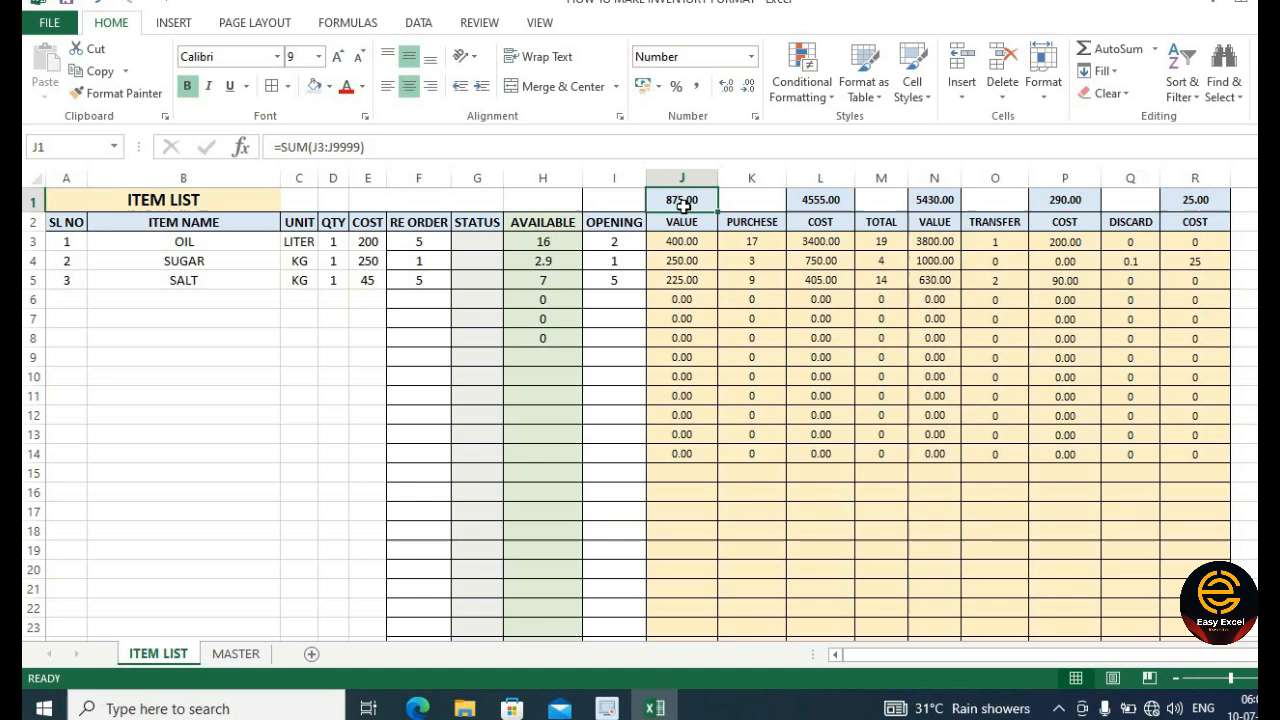
drag(620, 244, 614, 474)
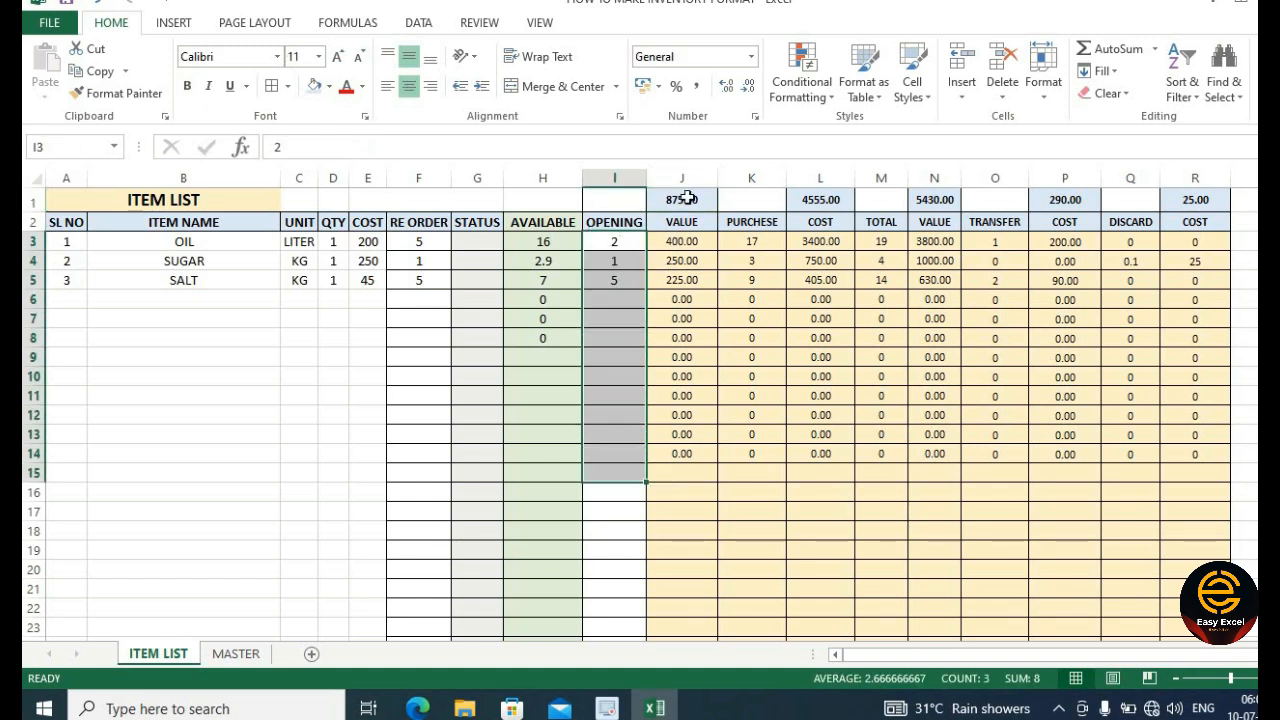
click(687, 199)
click(832, 200)
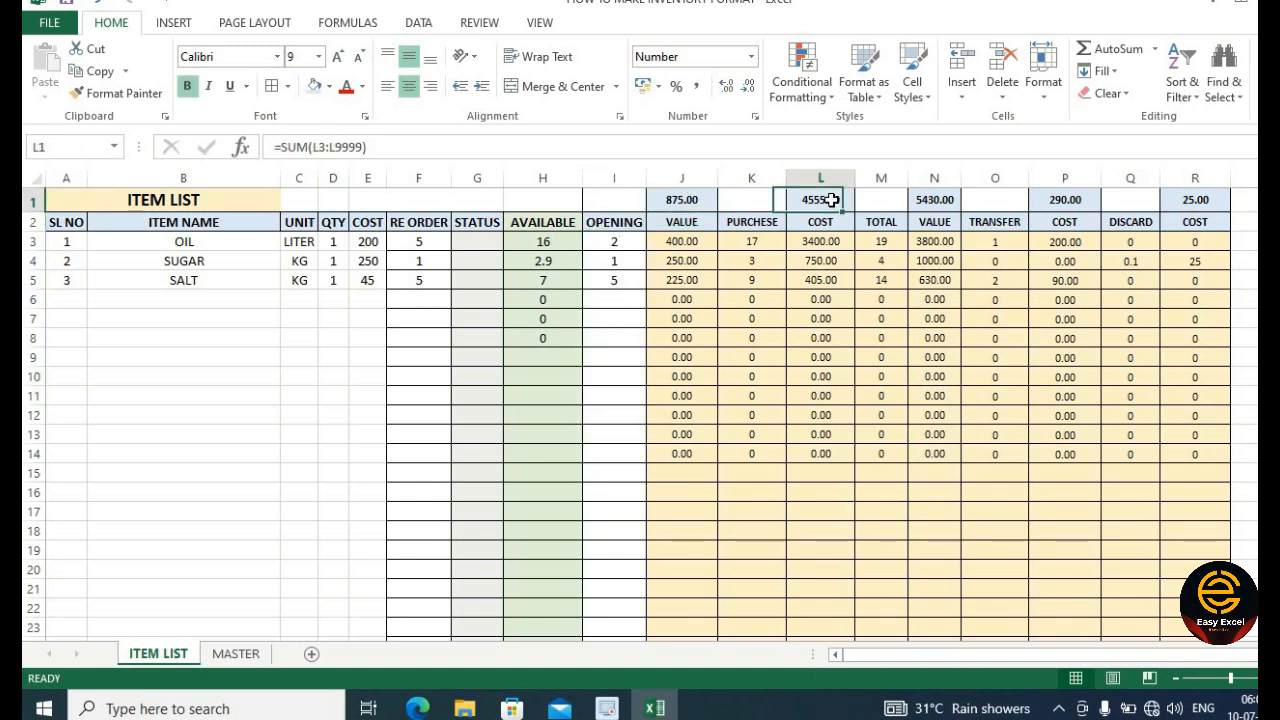
click(935, 198)
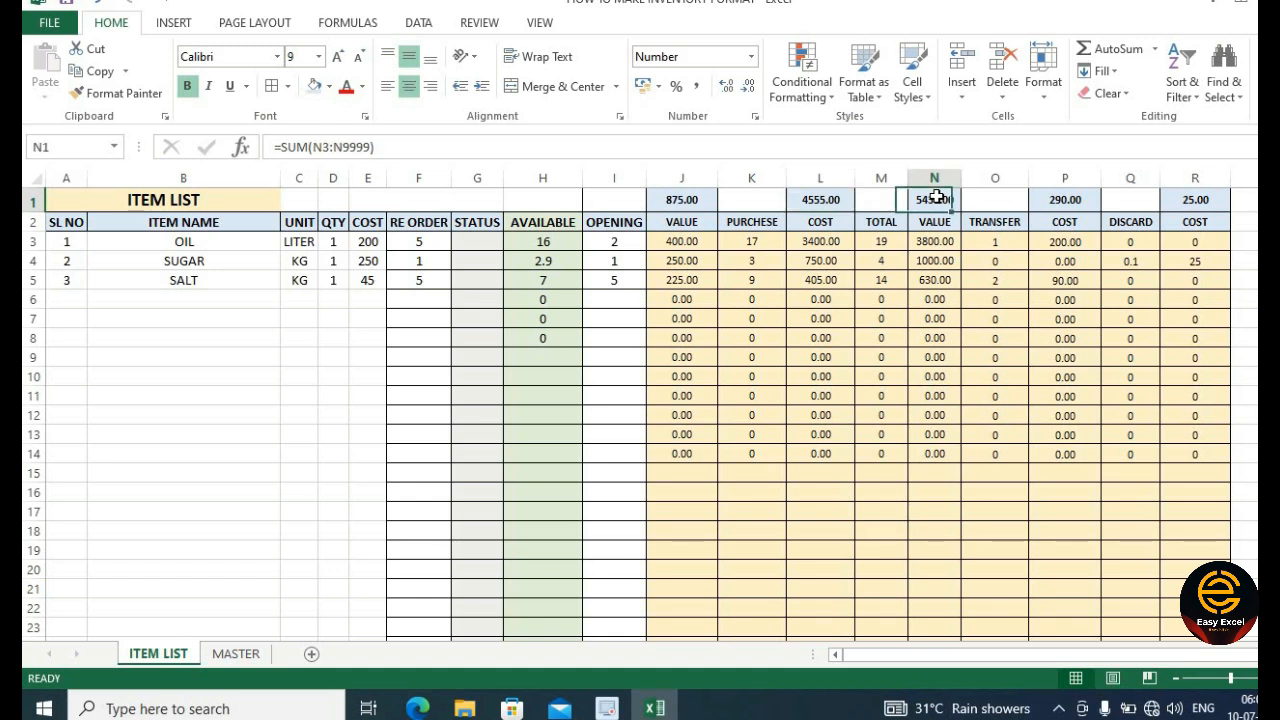
click(1070, 200)
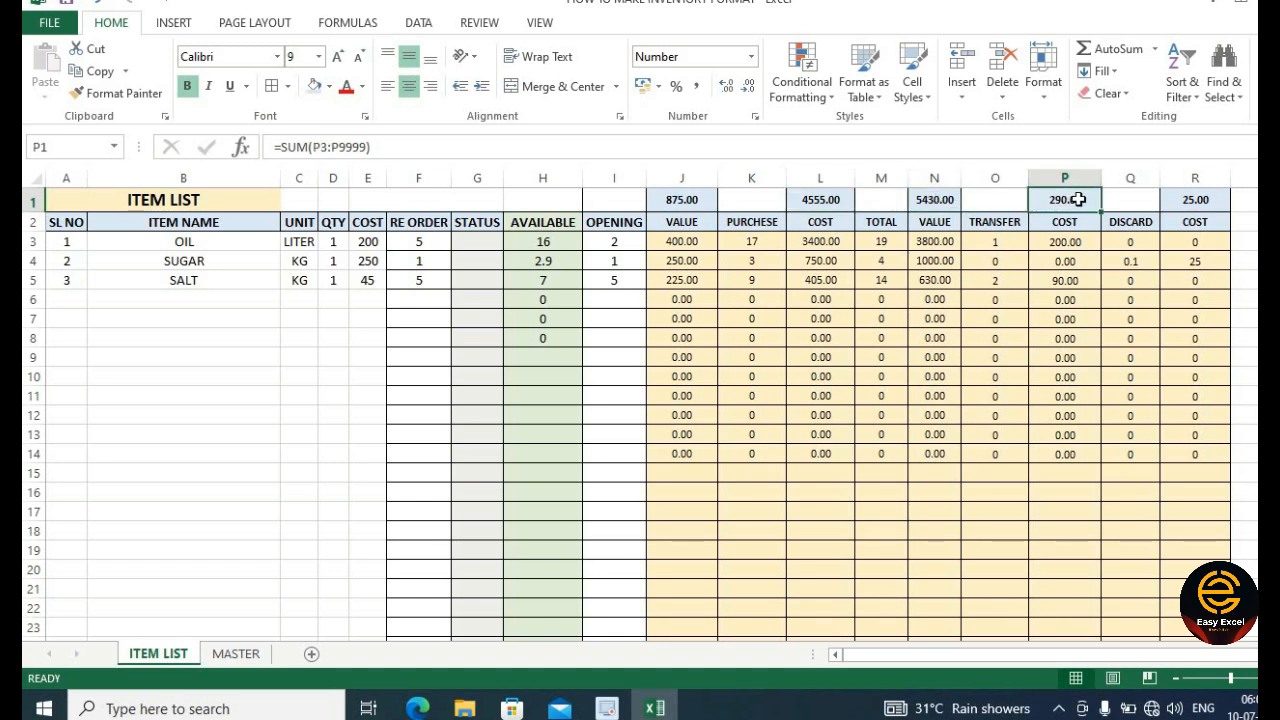
click(1210, 200)
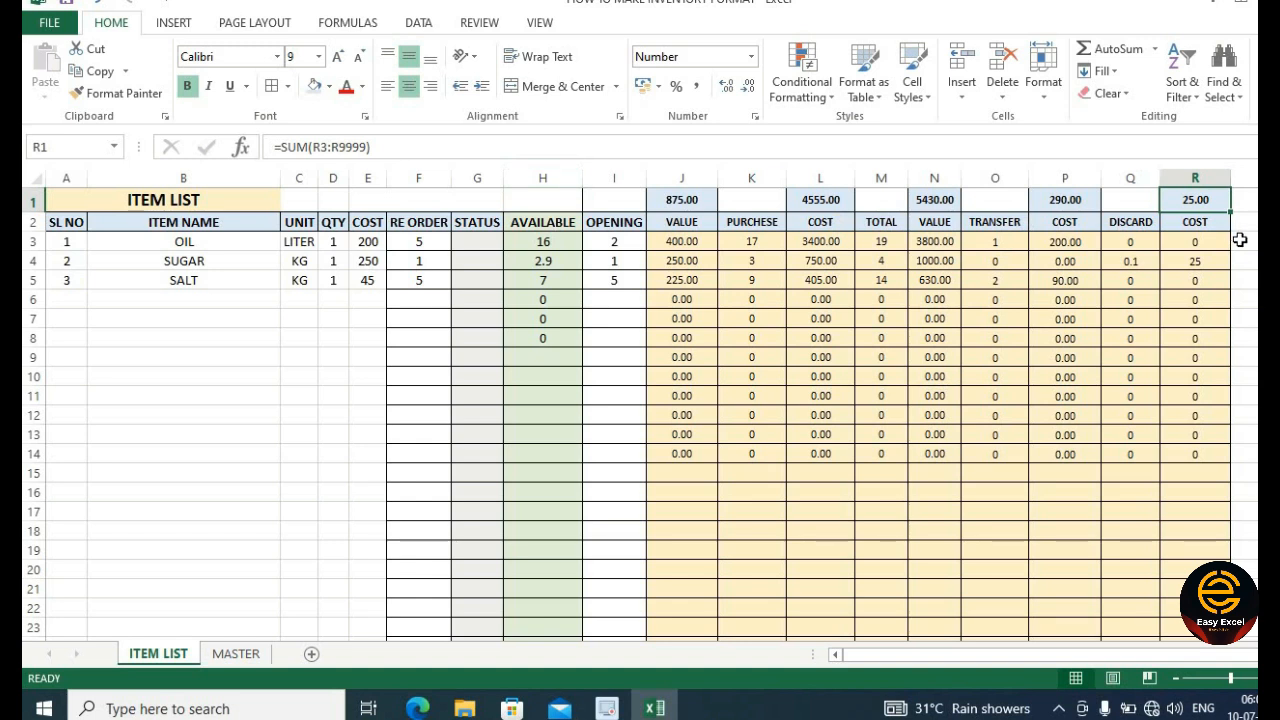
click(236, 653)
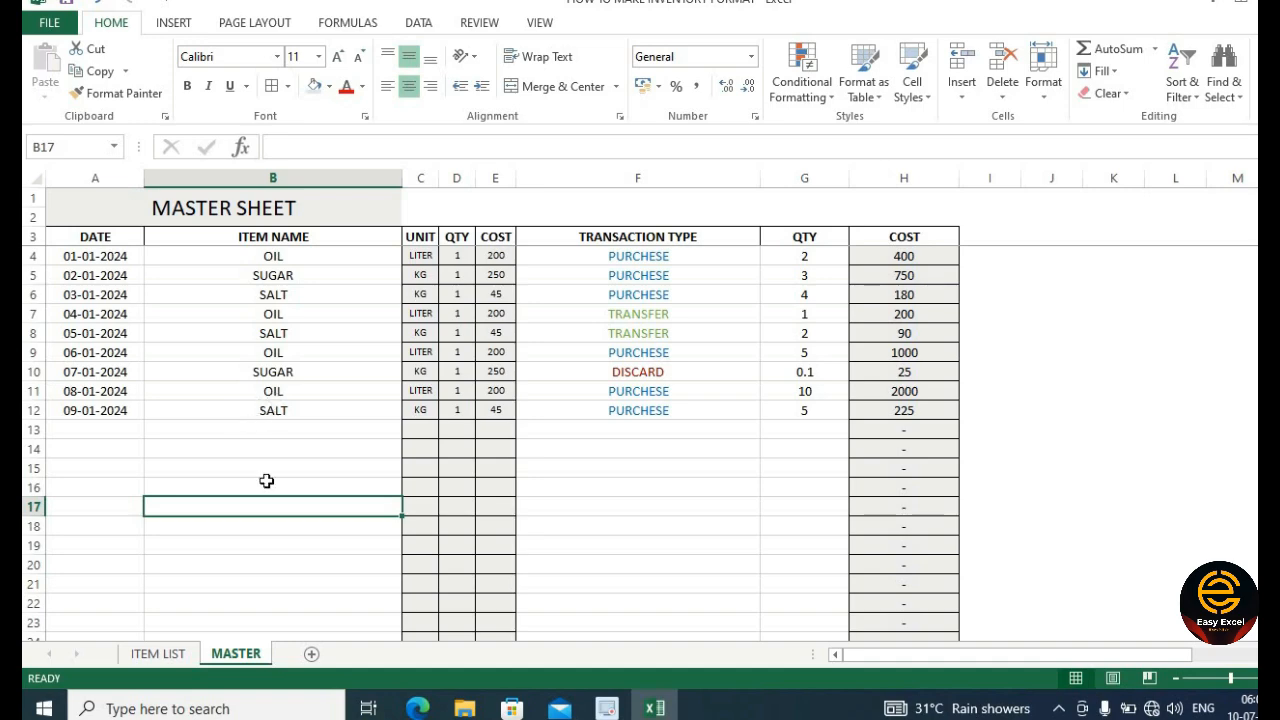
- Check the item names on ITEM LIST and enter SLAT as the item name in B13 of MASTER
click(168, 655)
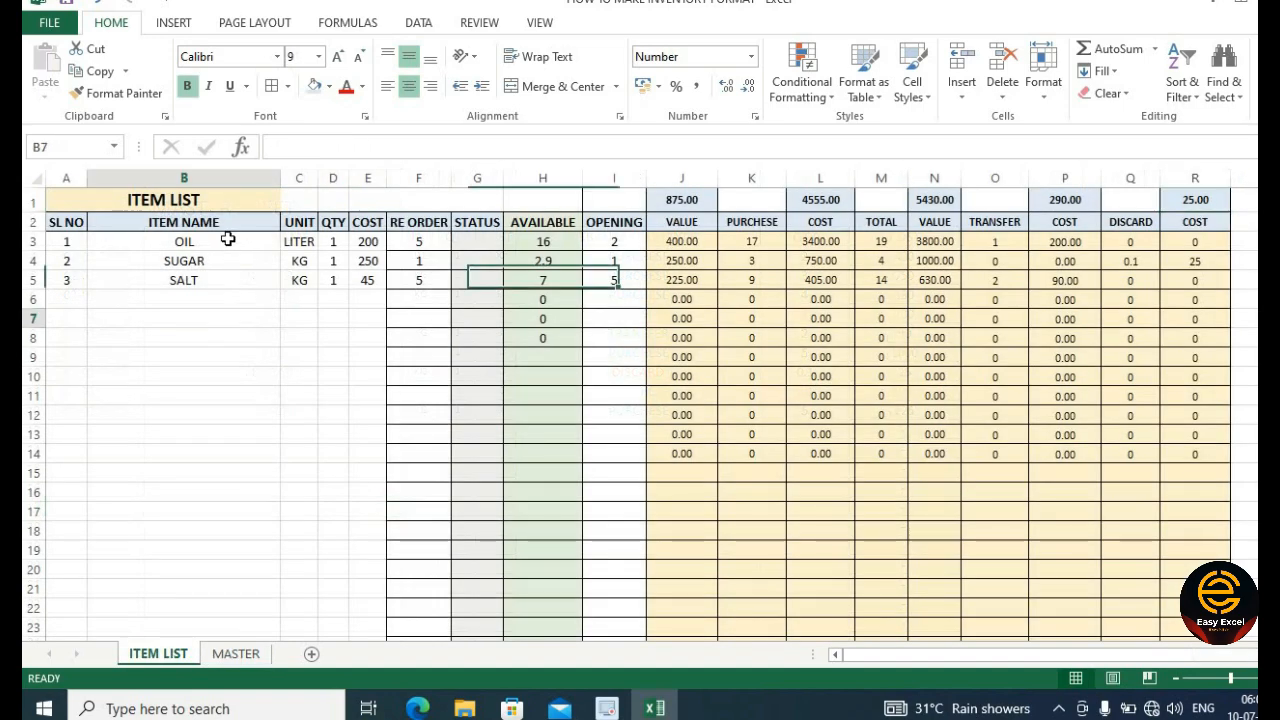
drag(229, 241, 214, 288)
click(218, 412)
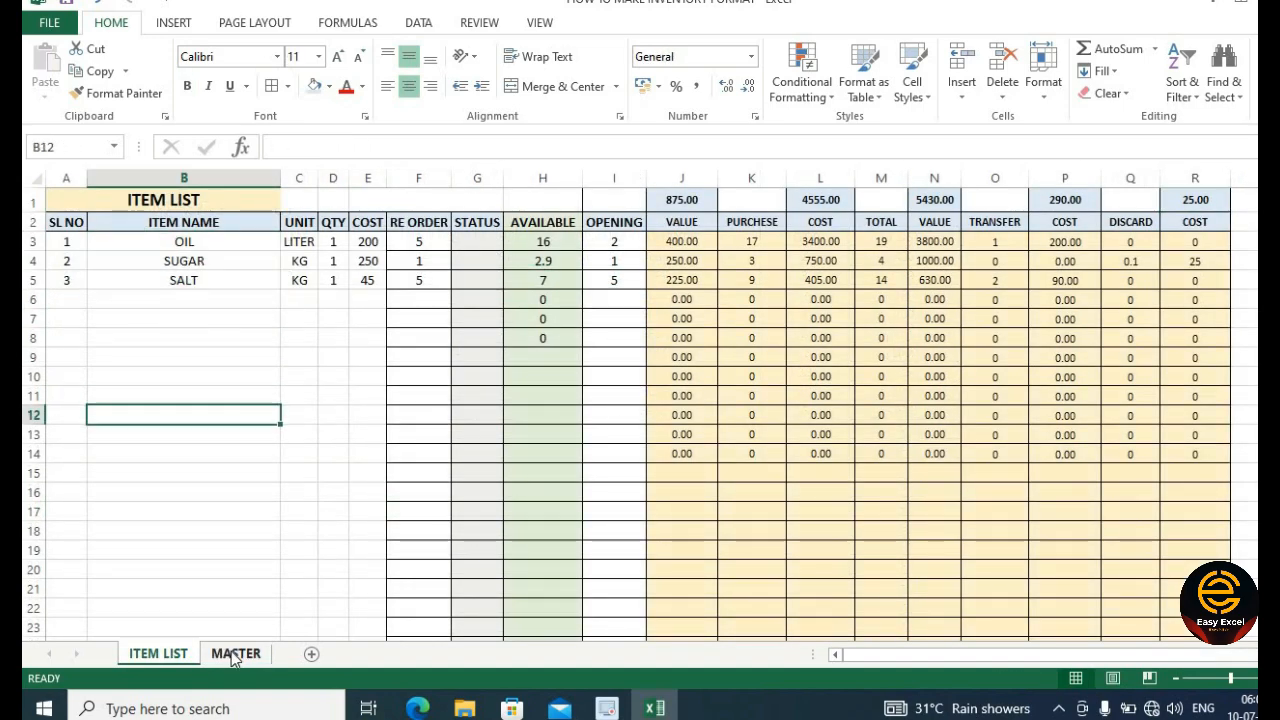
click(236, 653)
click(294, 429)
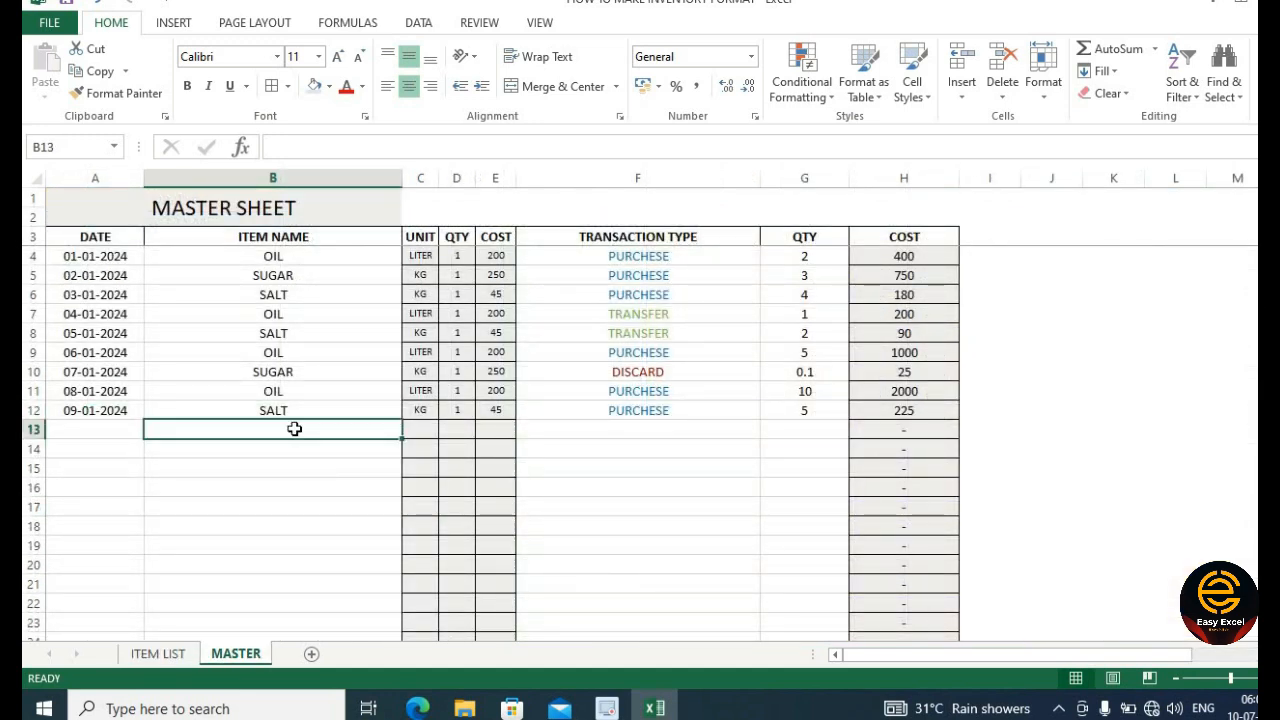
text(D)
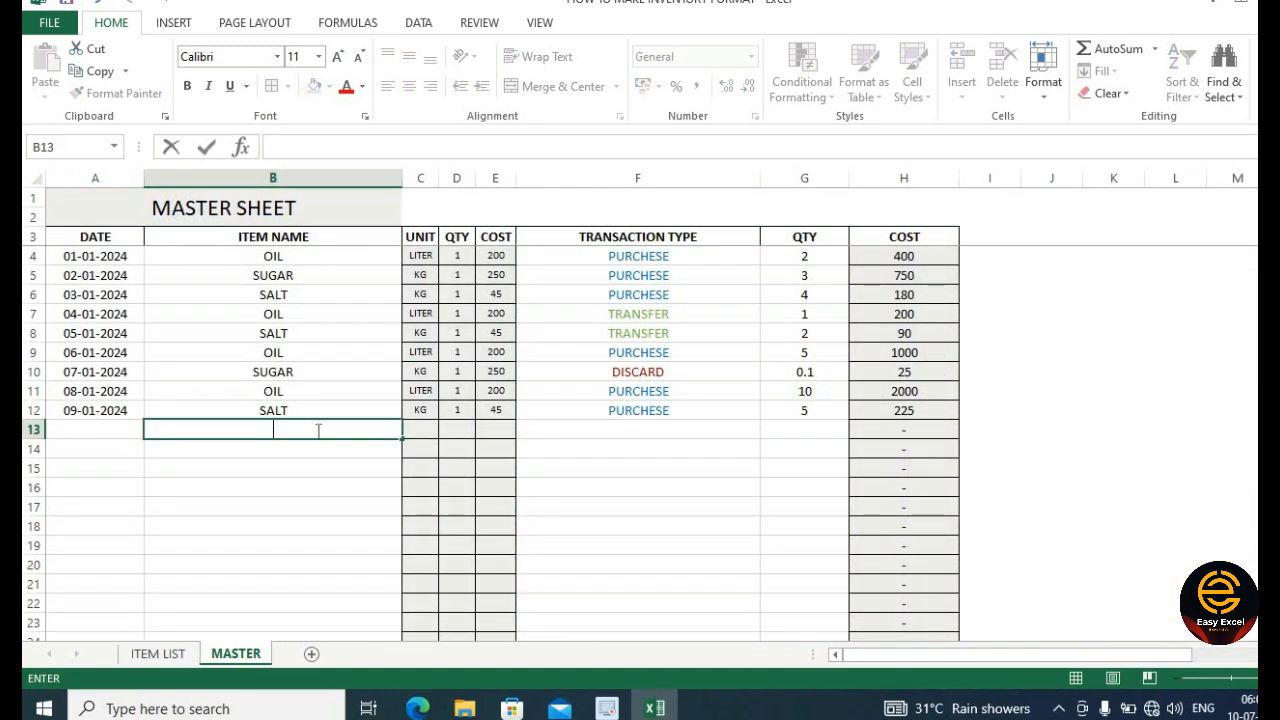
text(LAT)
key(Return)
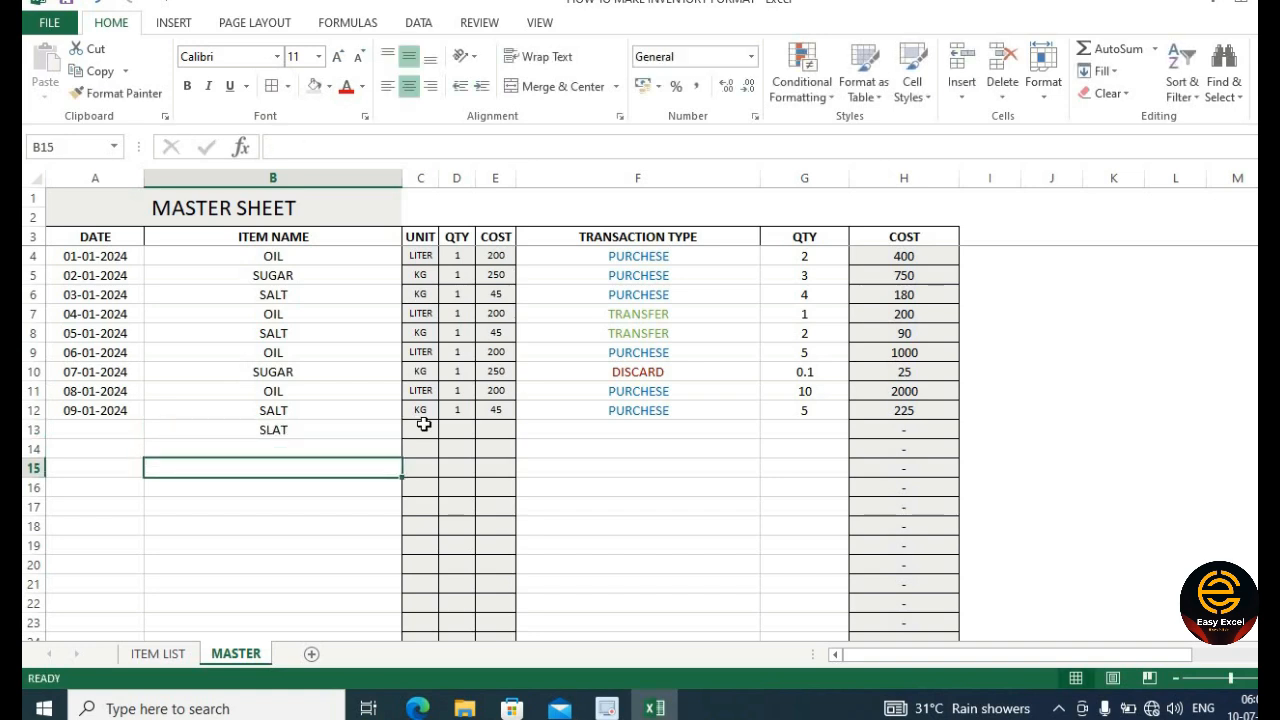
- Check the unit lookup in C13, and set row 13's transaction type to PURCHESE with quantity 5
click(421, 429)
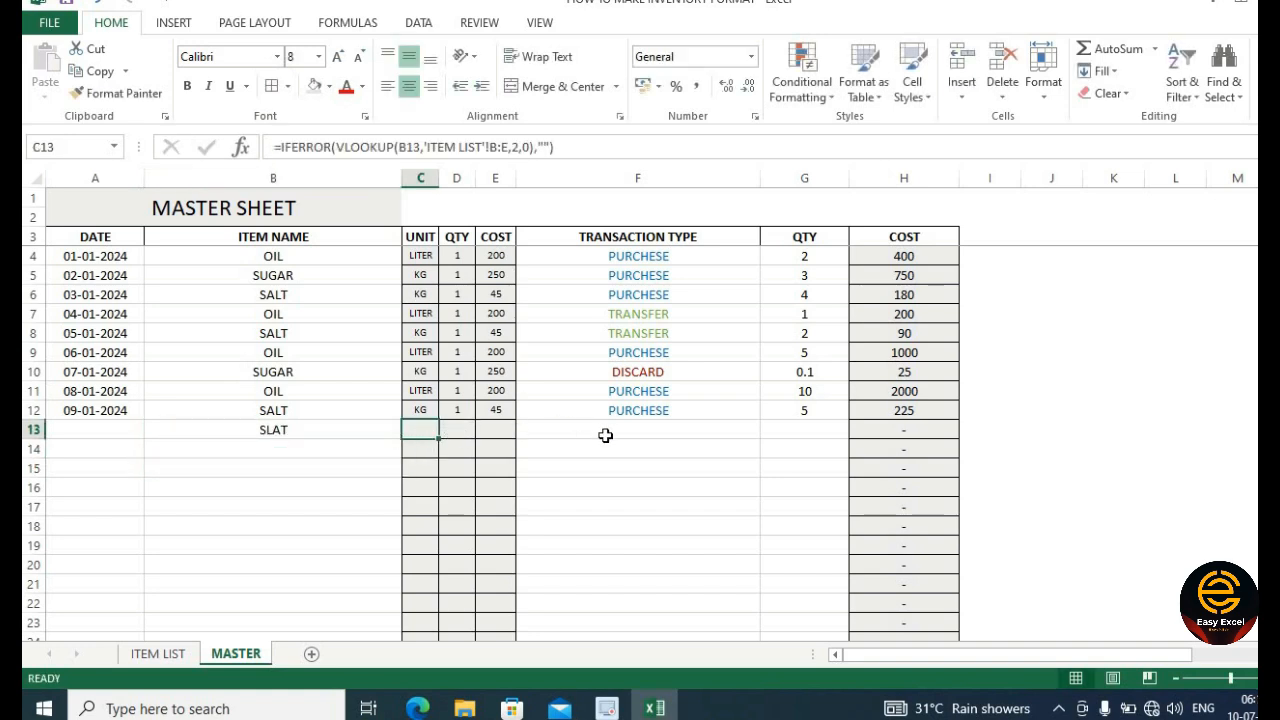
click(705, 430)
click(768, 429)
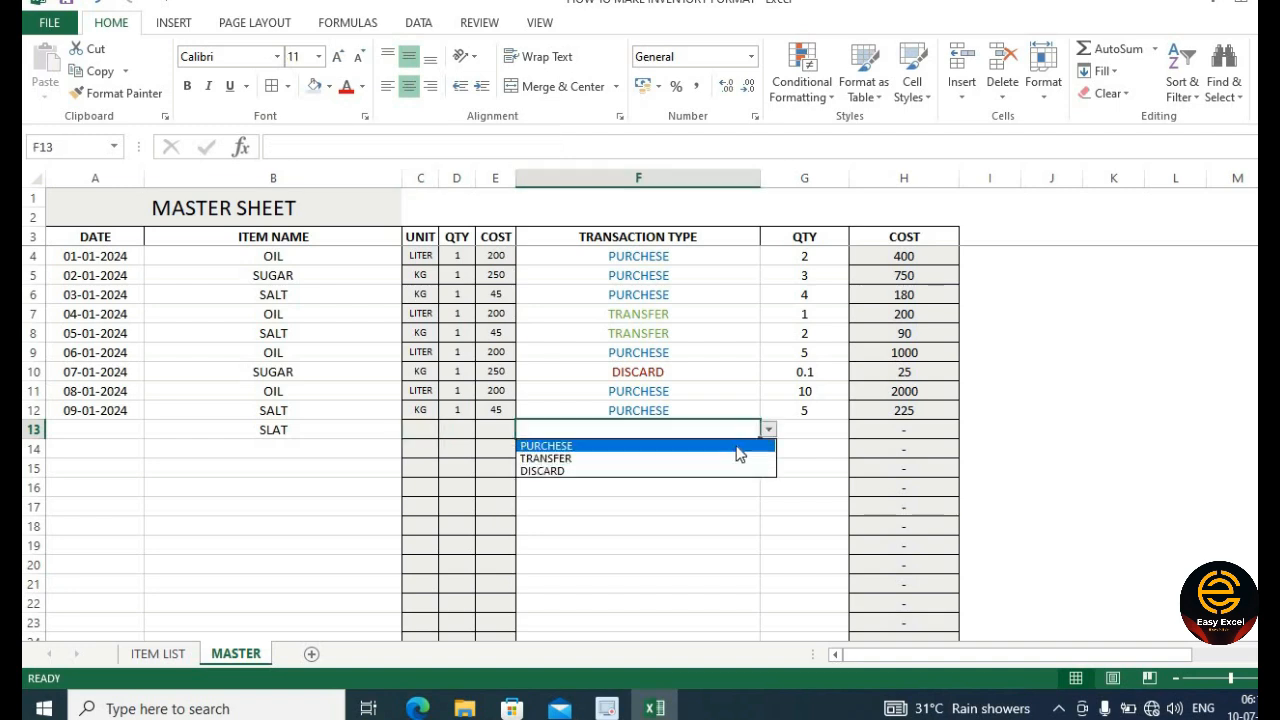
click(737, 446)
click(814, 434)
text(5)
key(Return)
key(Return)
key(Return)
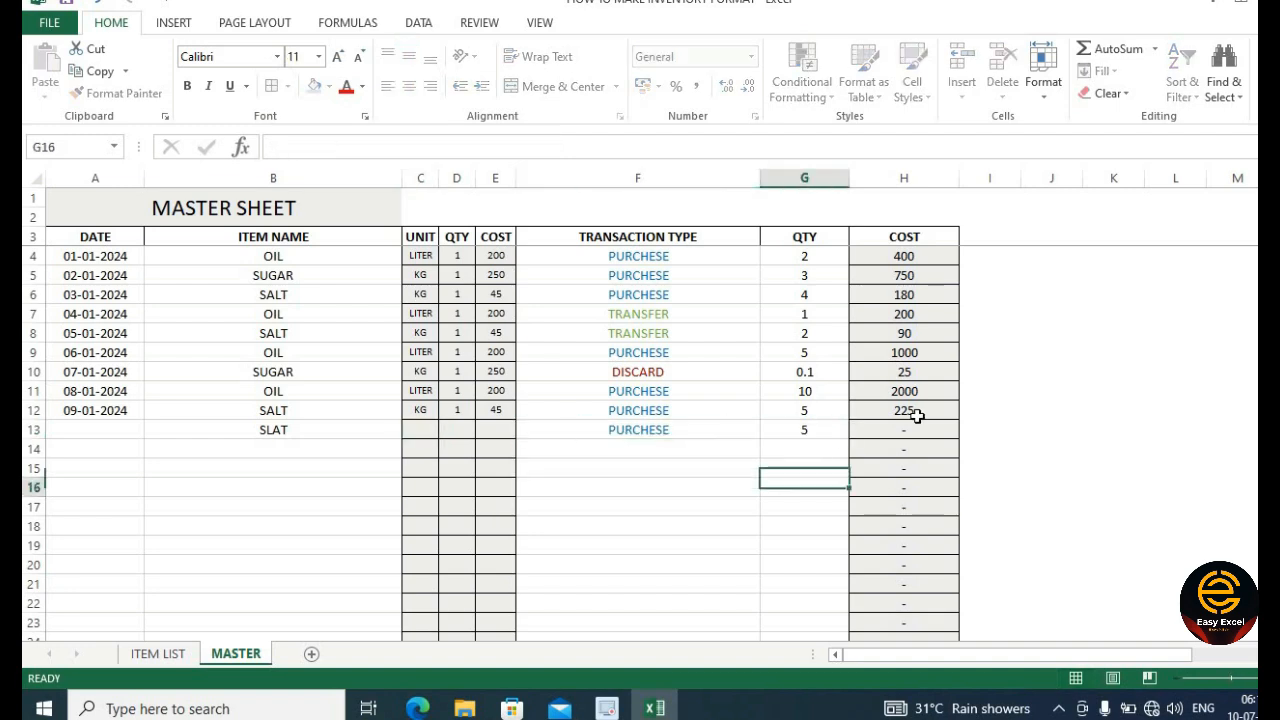
- Compare the item names in B12 and B13 and clear the misspelled SLAT from B13
click(318, 432)
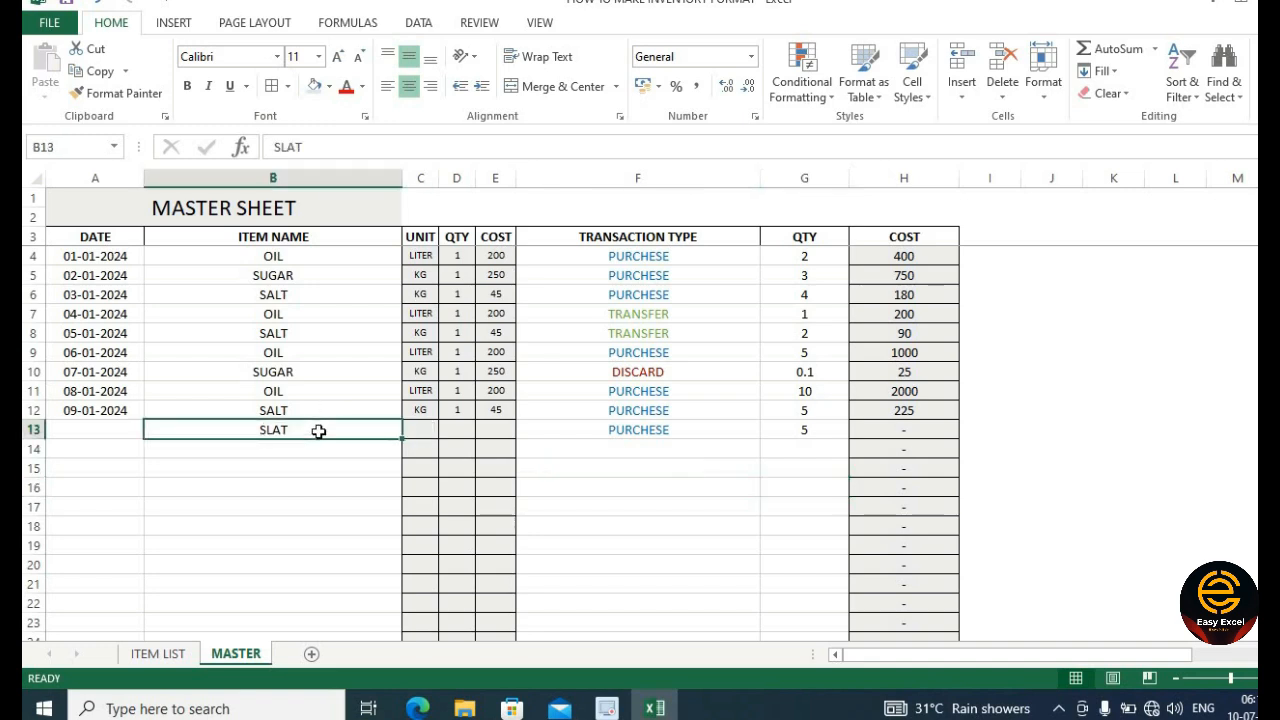
click(323, 464)
click(333, 417)
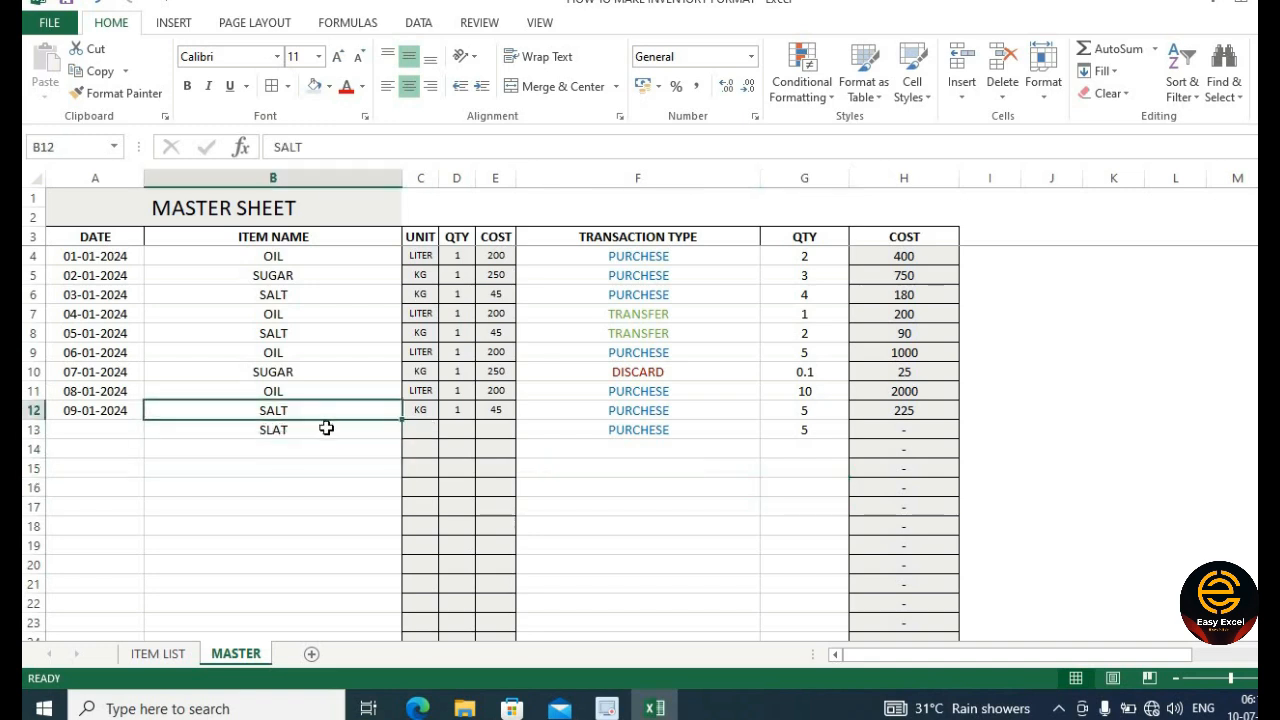
click(326, 428)
key(Delete)
click(321, 470)
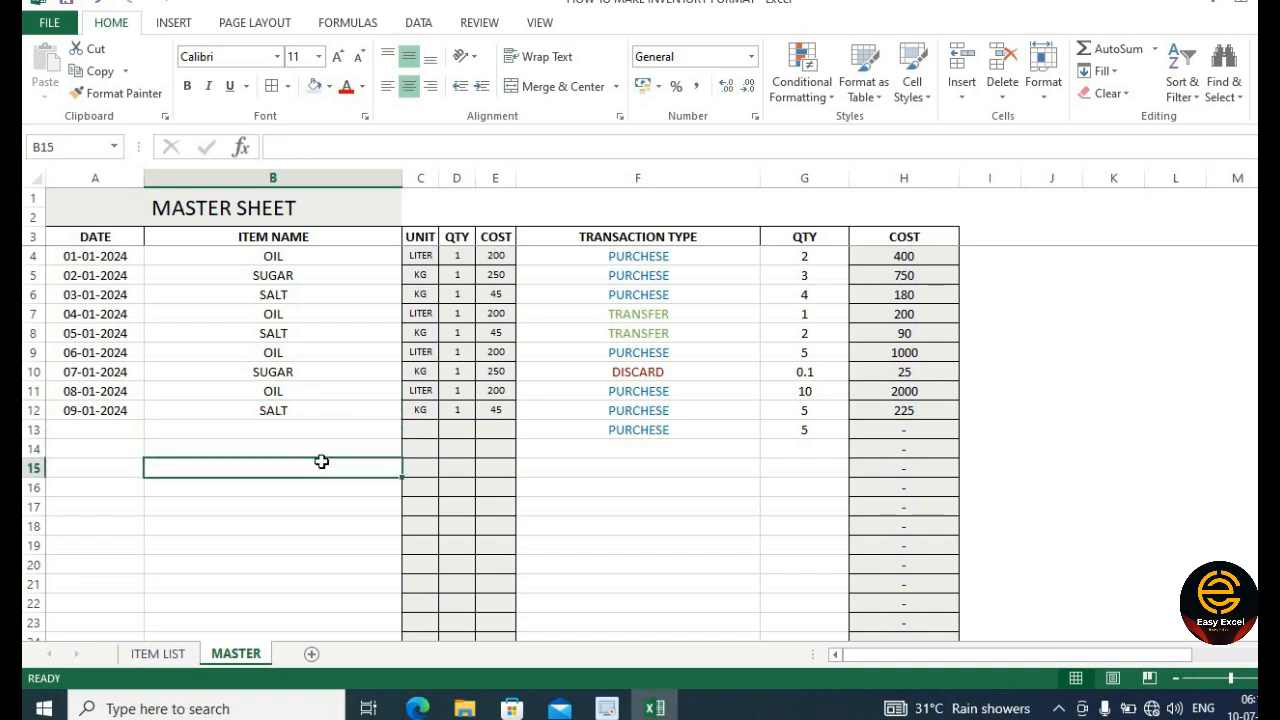
click(330, 408)
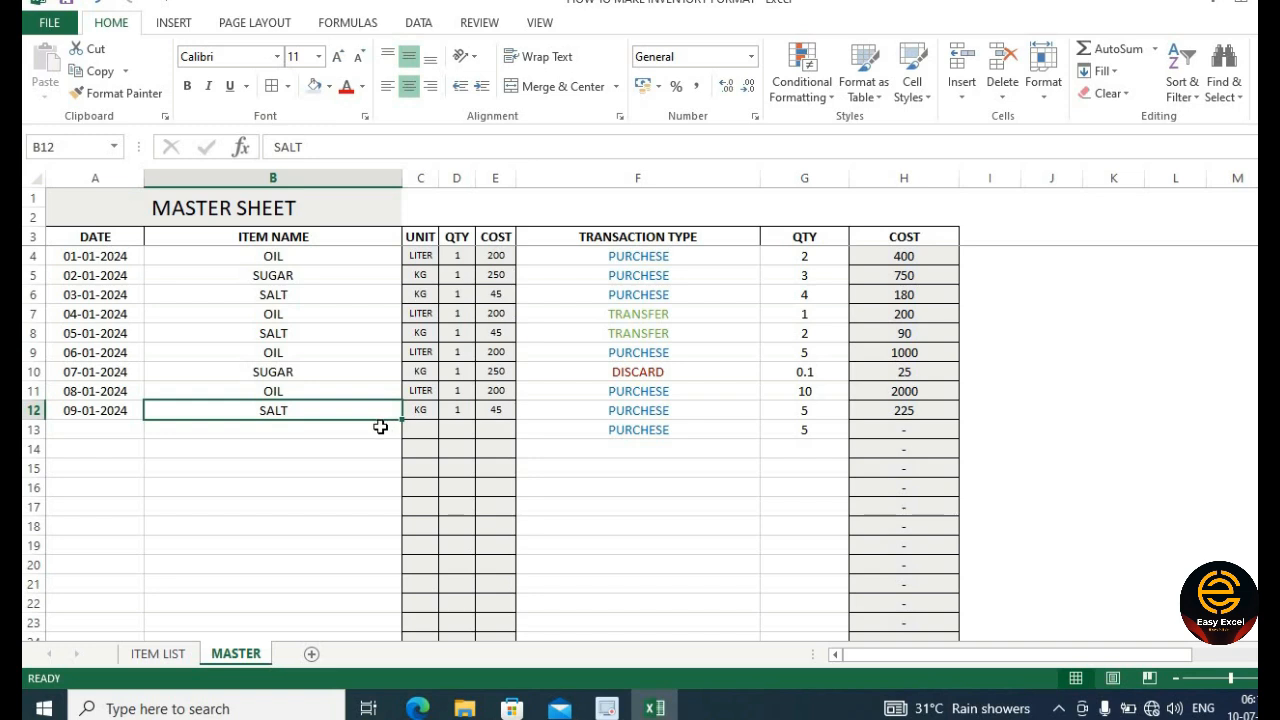
- Insert a blank column before SL NO on ITEM LIST and make it narrow
click(158, 654)
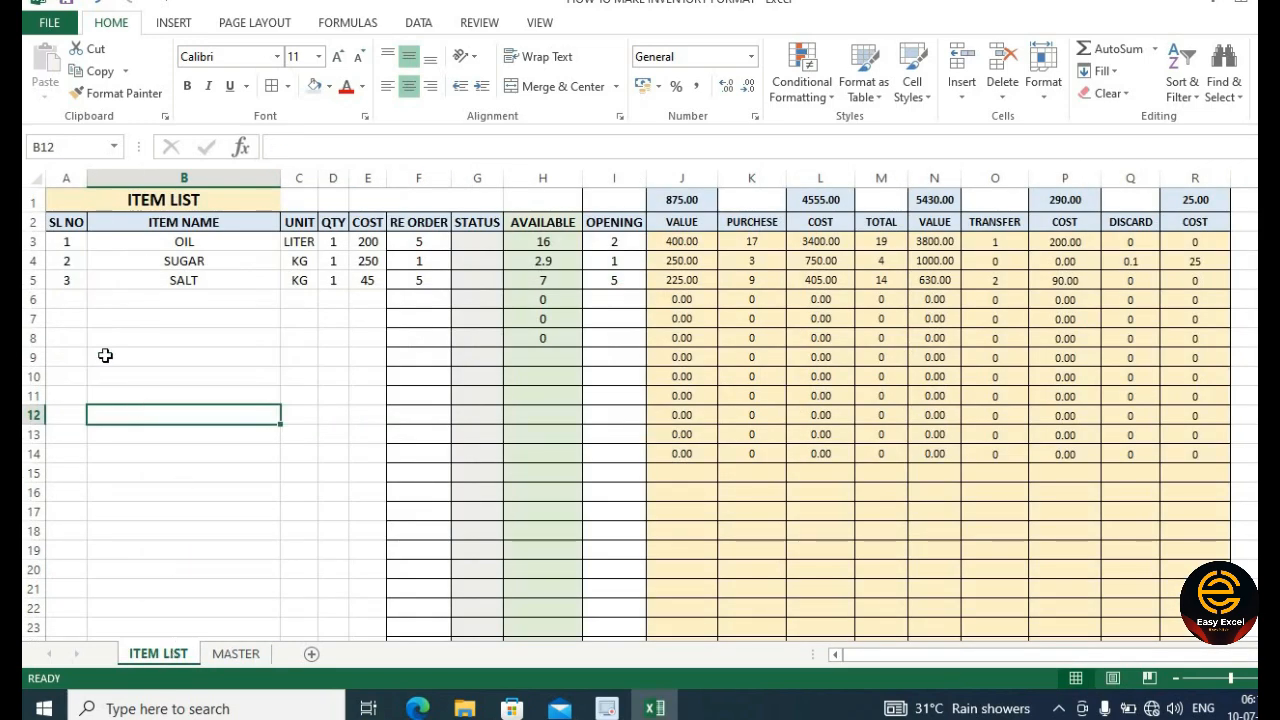
click(68, 178)
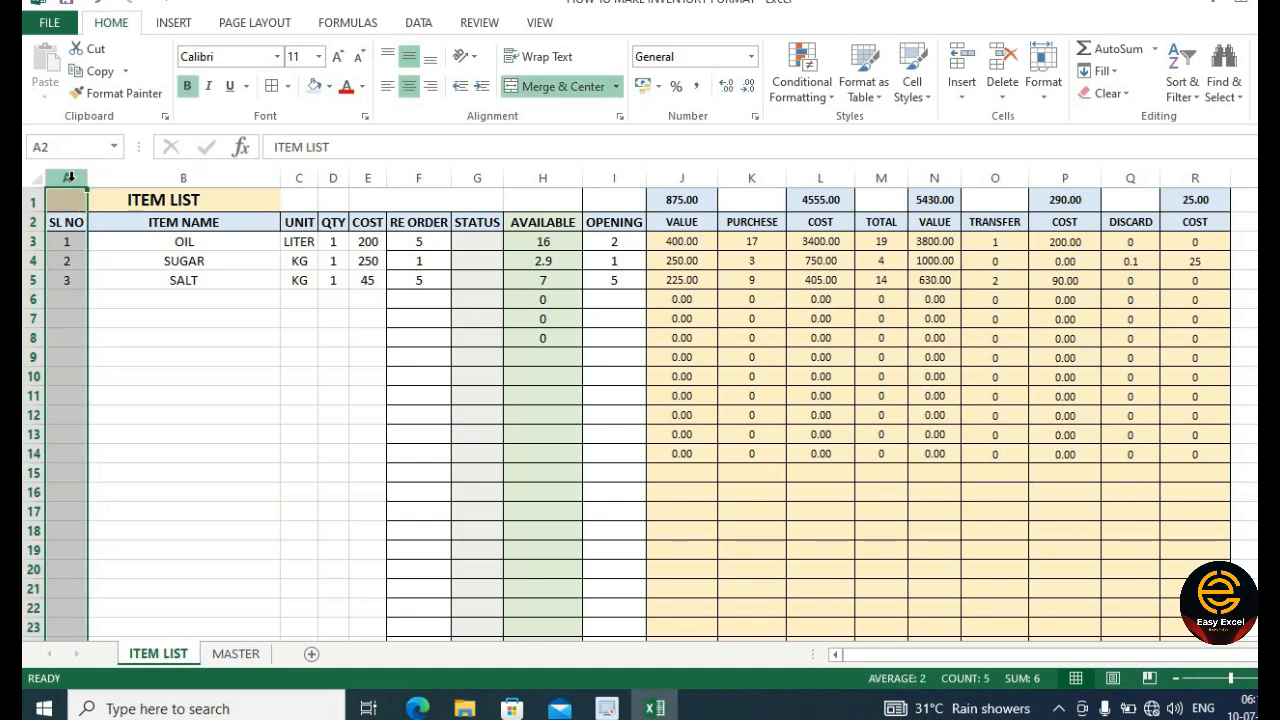
right_click(68, 178)
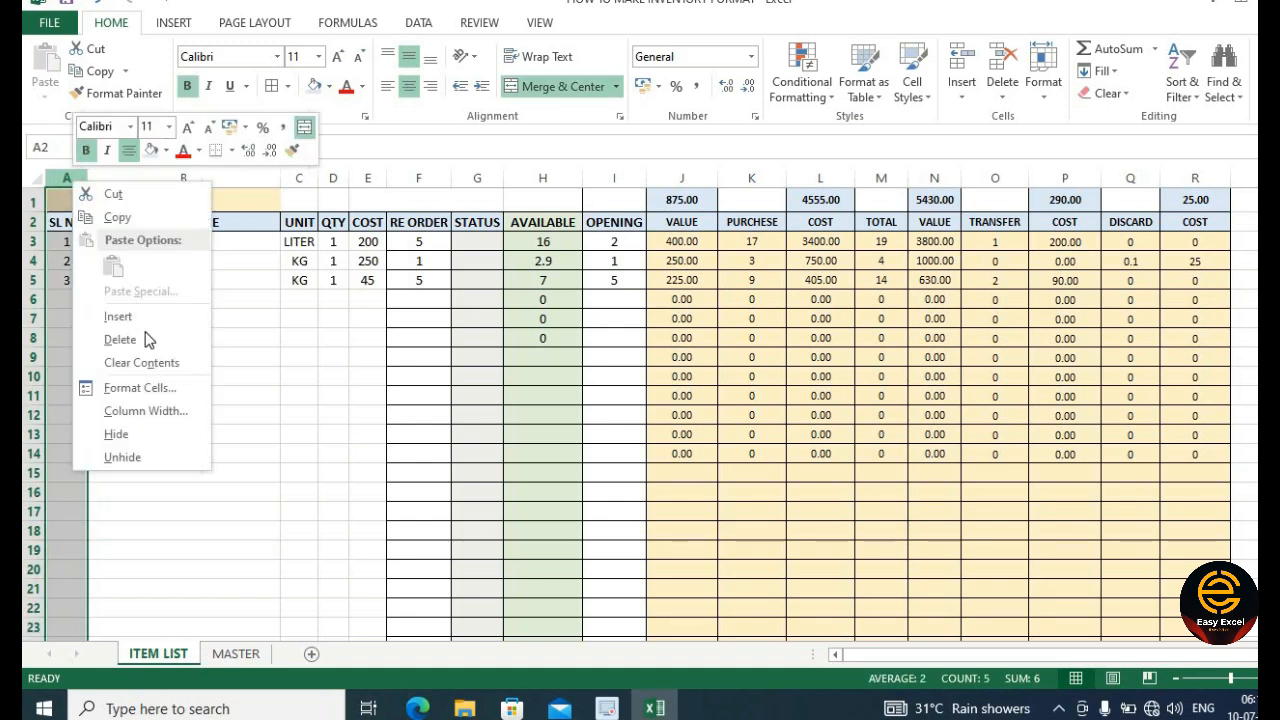
click(140, 317)
drag(102, 180, 62, 228)
click(60, 241)
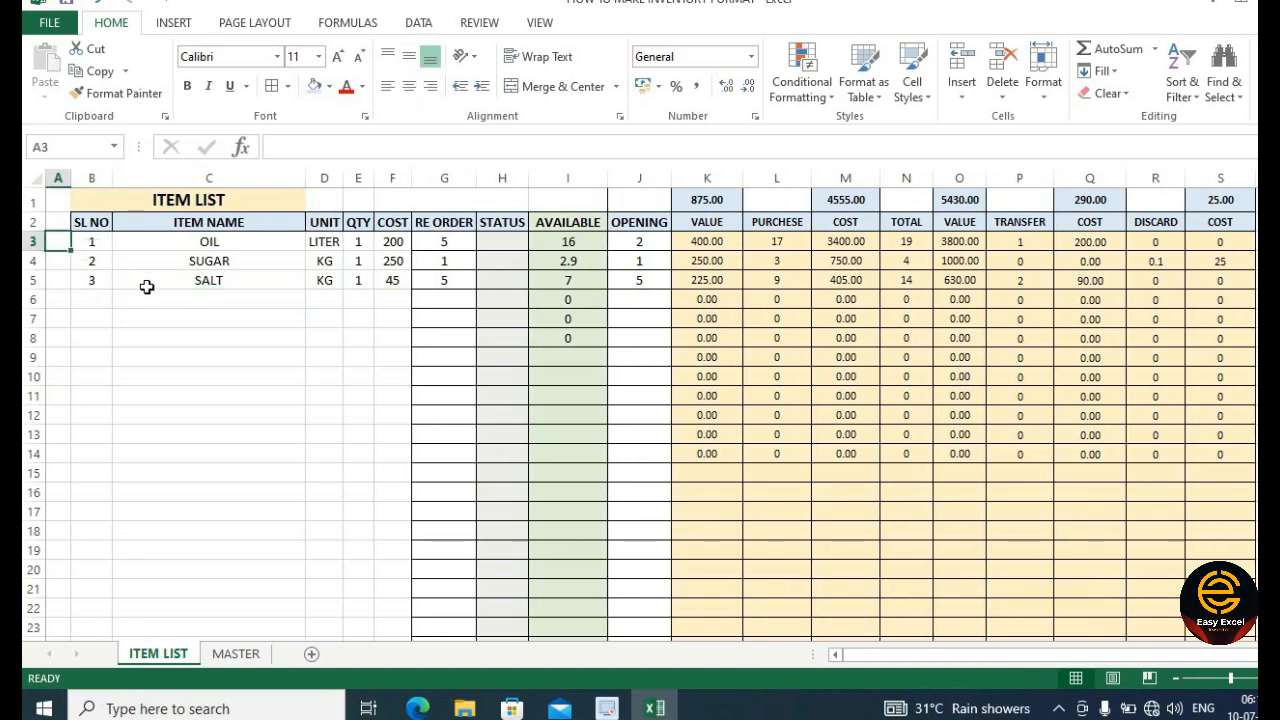
click(200, 511)
- Unmerge the MASTER SHEET title cells on MASTER and delete the title text from A1
click(234, 655)
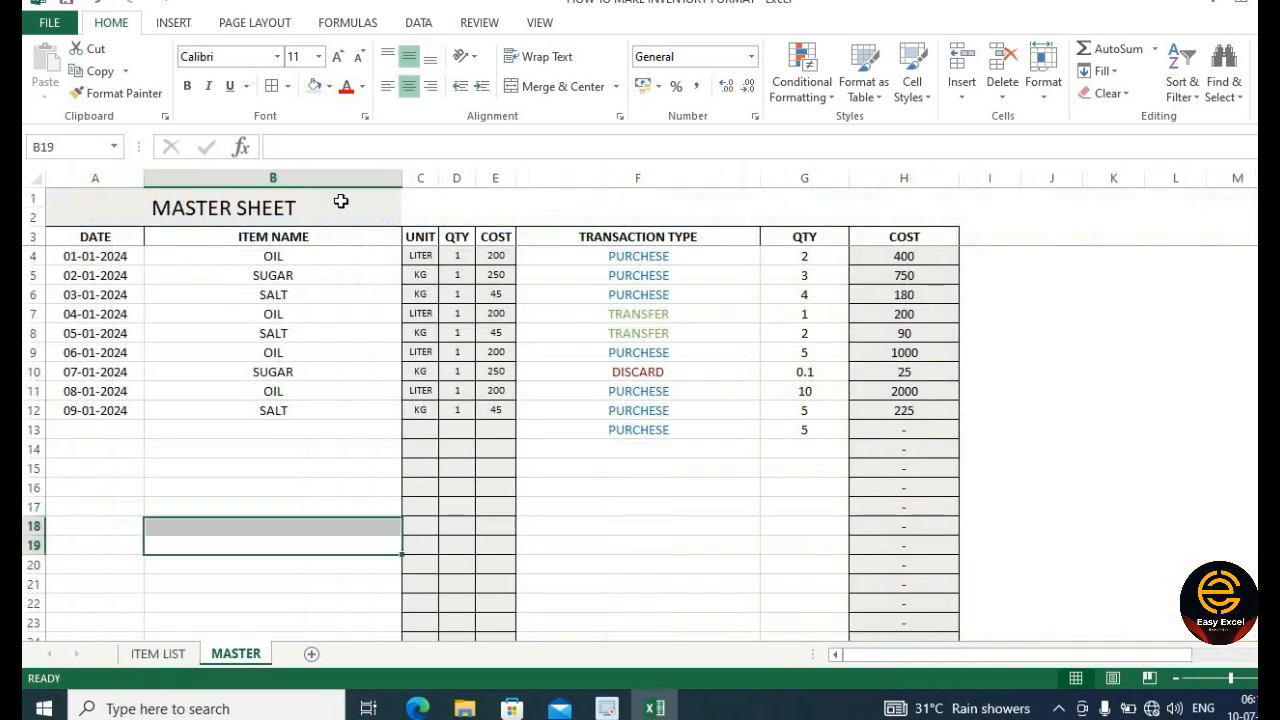
click(454, 206)
click(266, 206)
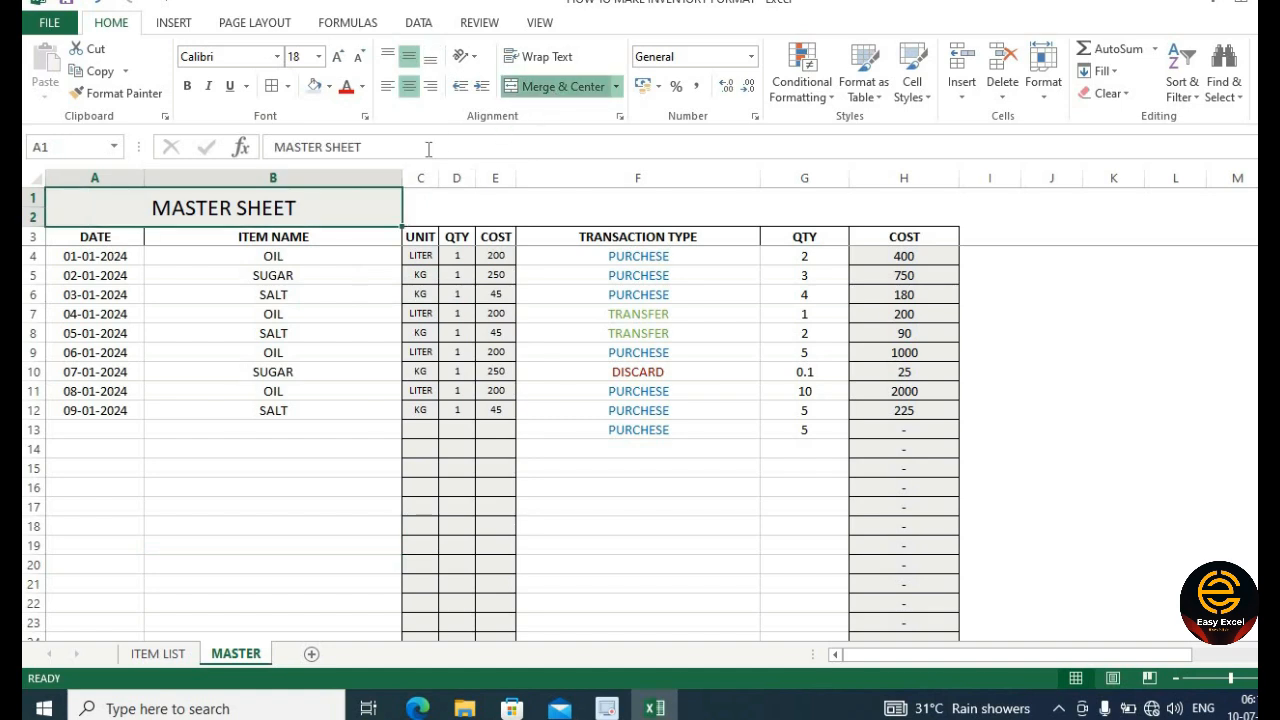
click(550, 86)
click(240, 201)
click(113, 200)
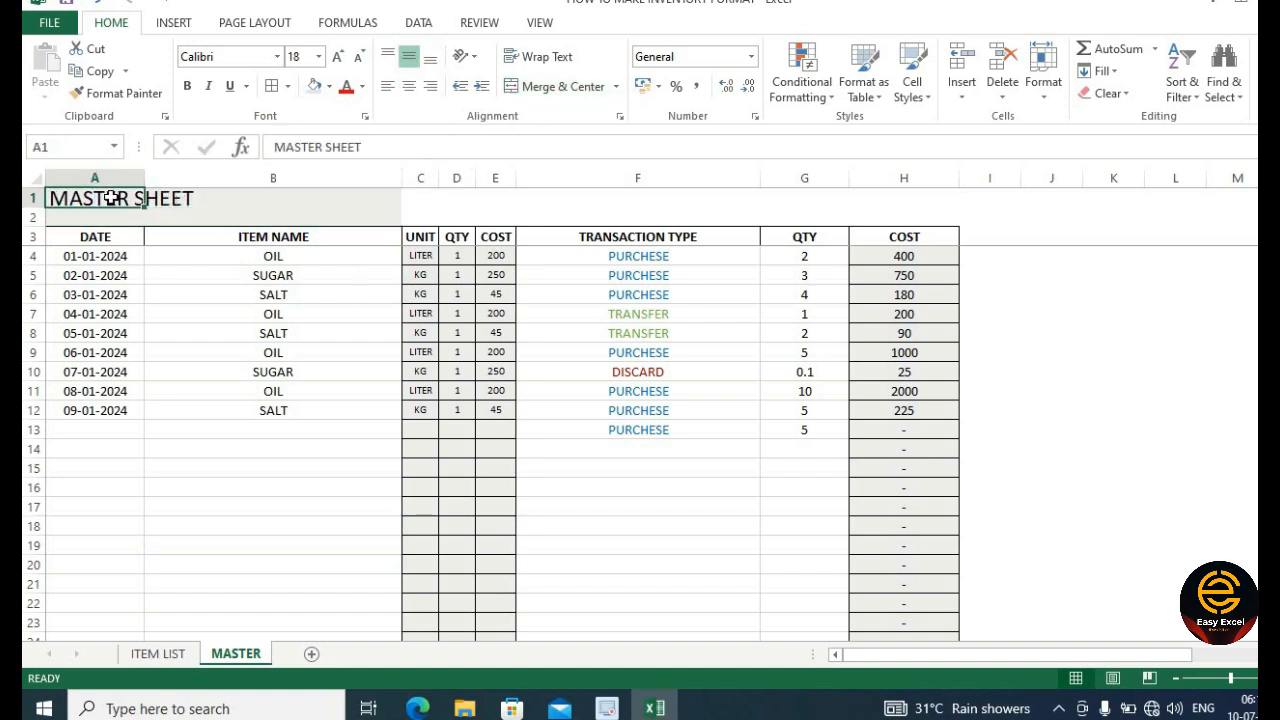
key(Delete)
click(205, 217)
click(225, 203)
click(238, 314)
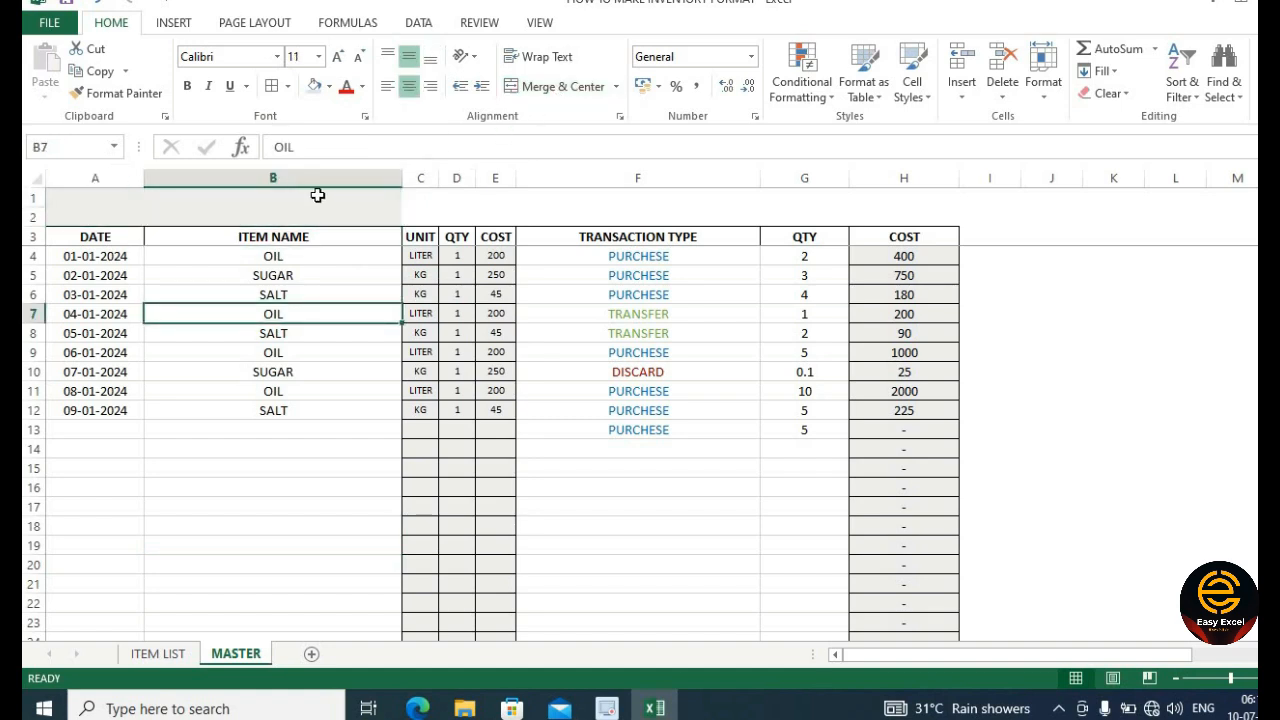
- Give the emptied cell A1 on MASTER a white fill
click(111, 201)
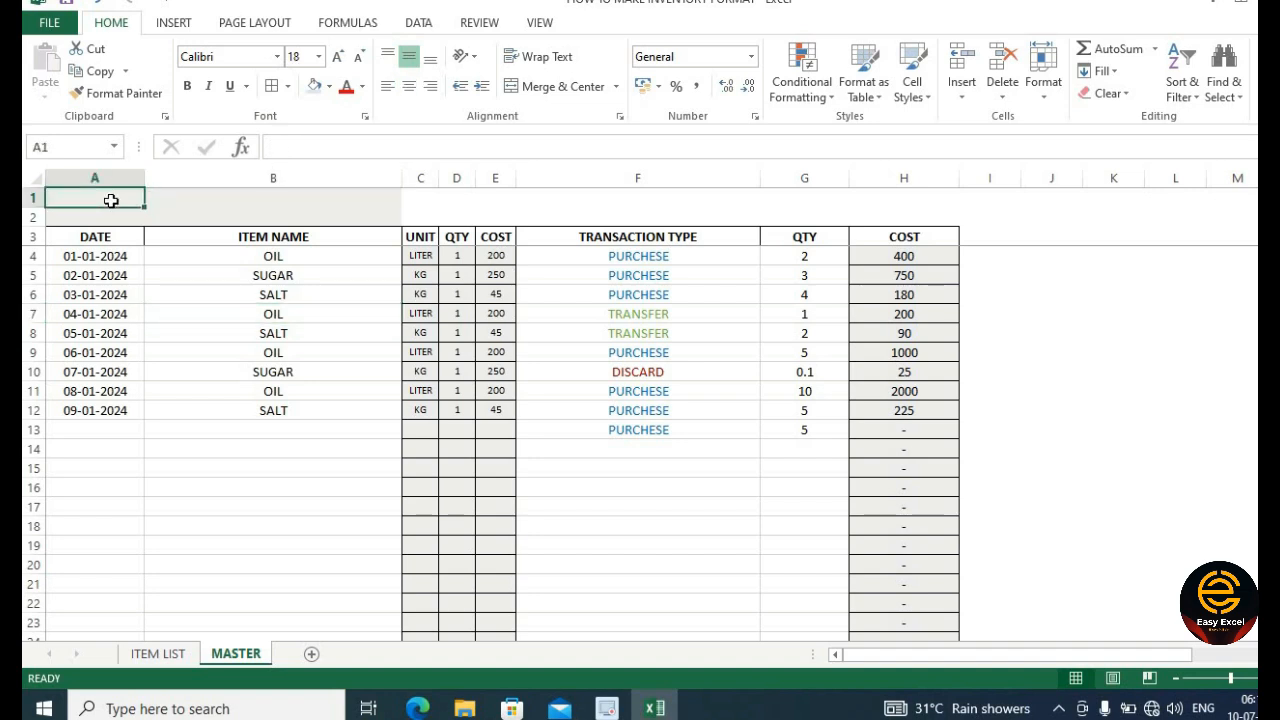
click(109, 215)
click(110, 193)
click(330, 87)
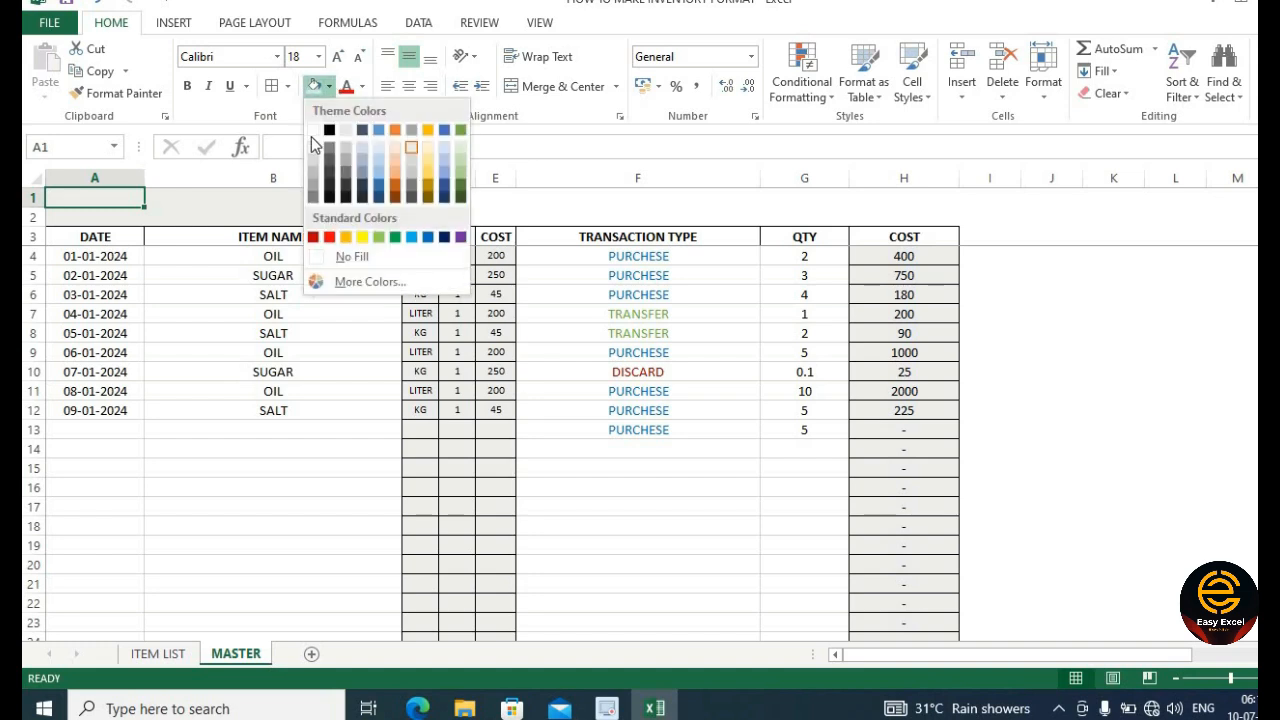
click(314, 131)
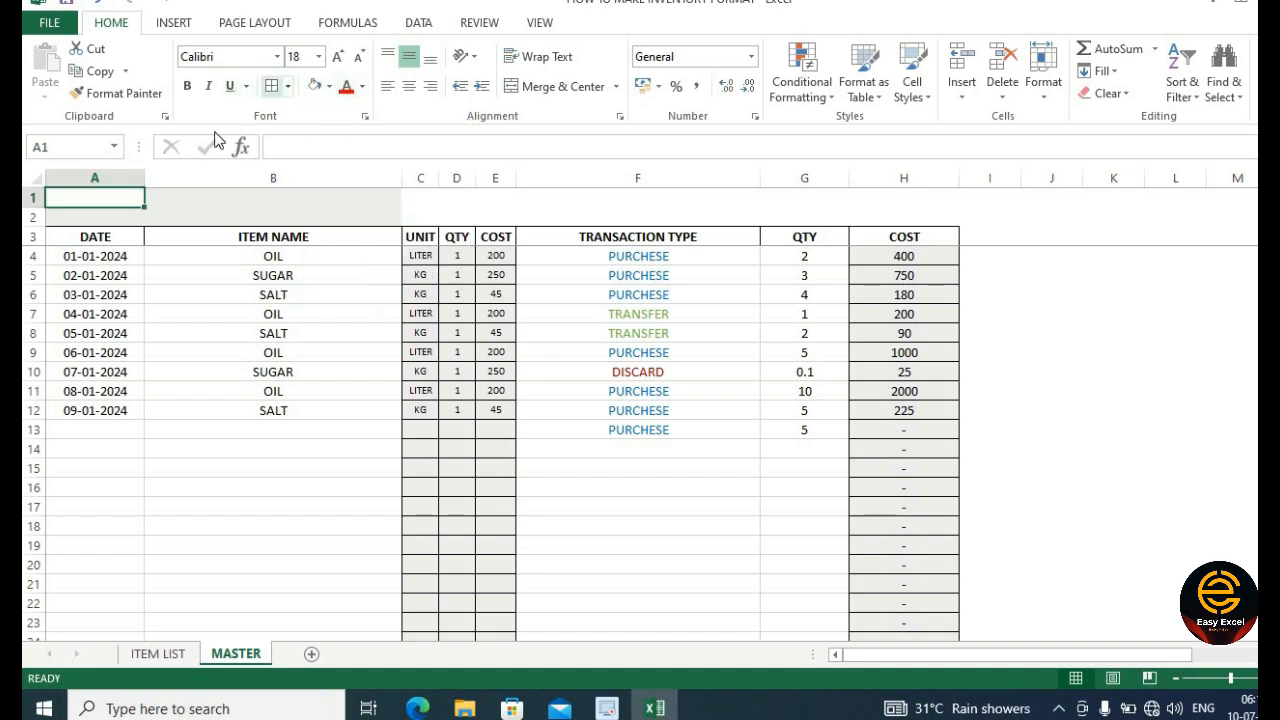
drag(191, 290, 191, 275)
click(132, 202)
- Start a formula in A3 of ITEM LIST with =IF(ISNUMBER(SEARCH(
click(166, 660)
click(200, 572)
click(55, 243)
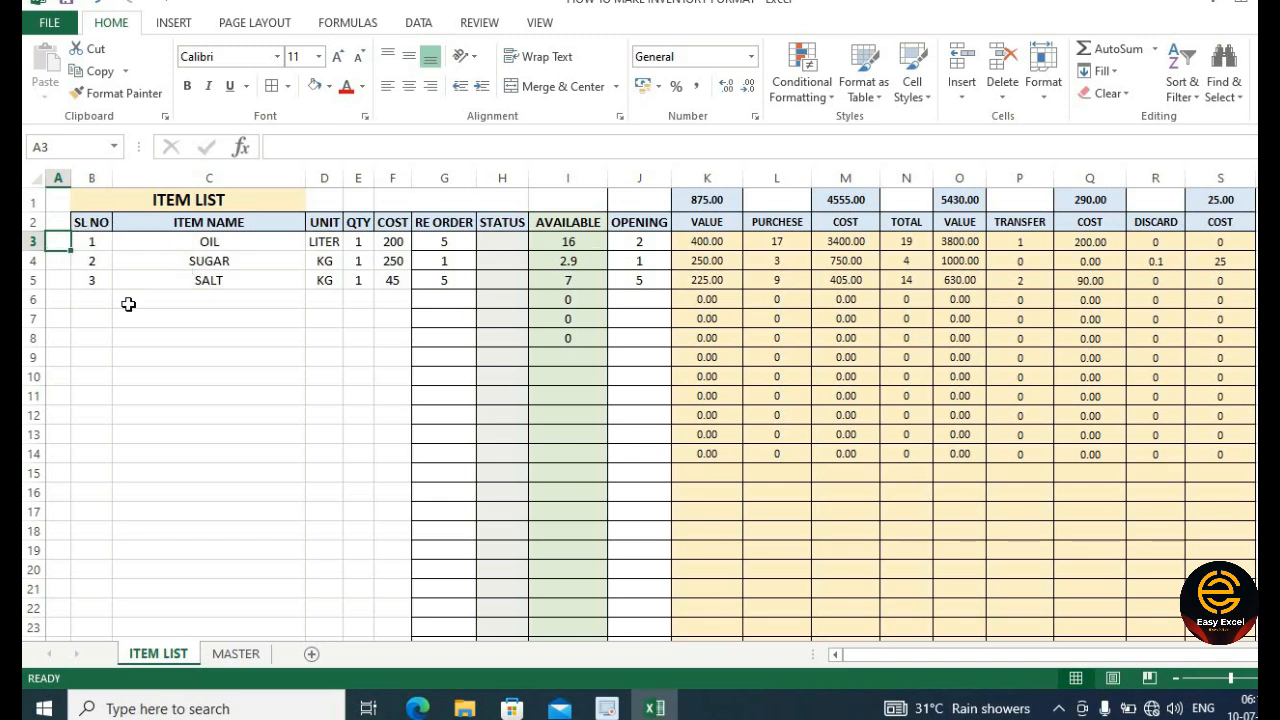
text(=)
text(I)
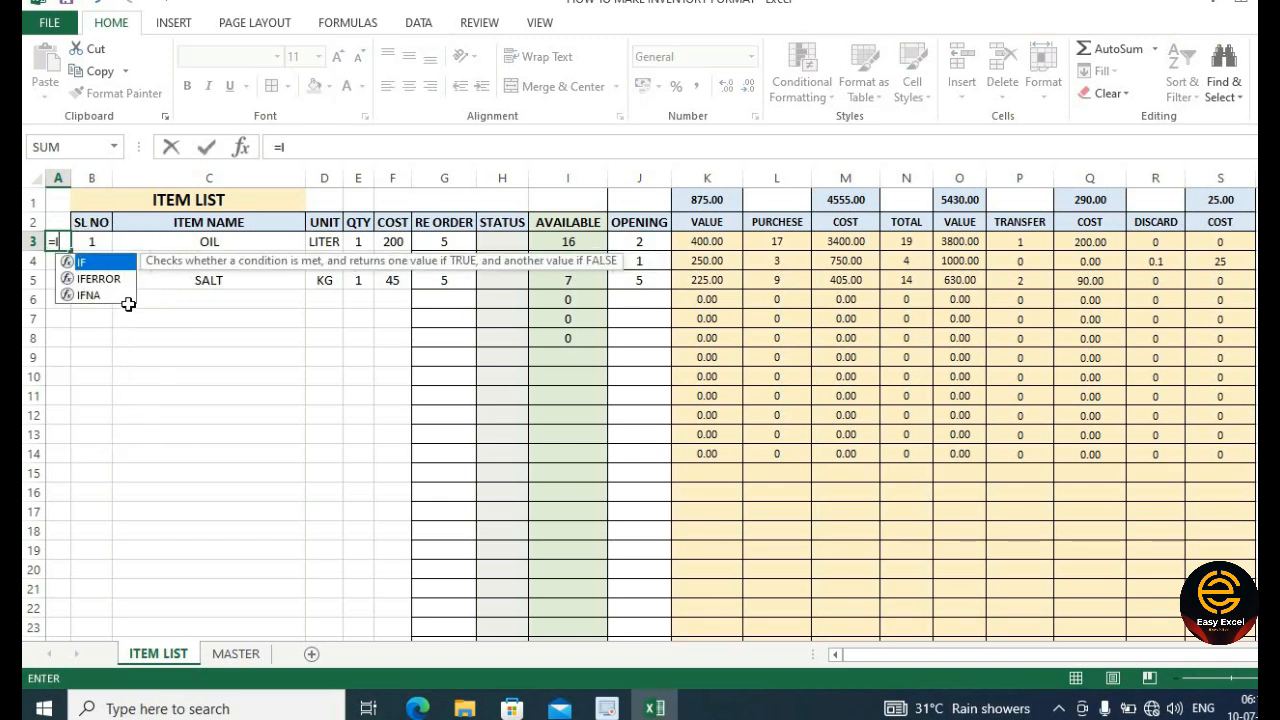
text(F(IS)
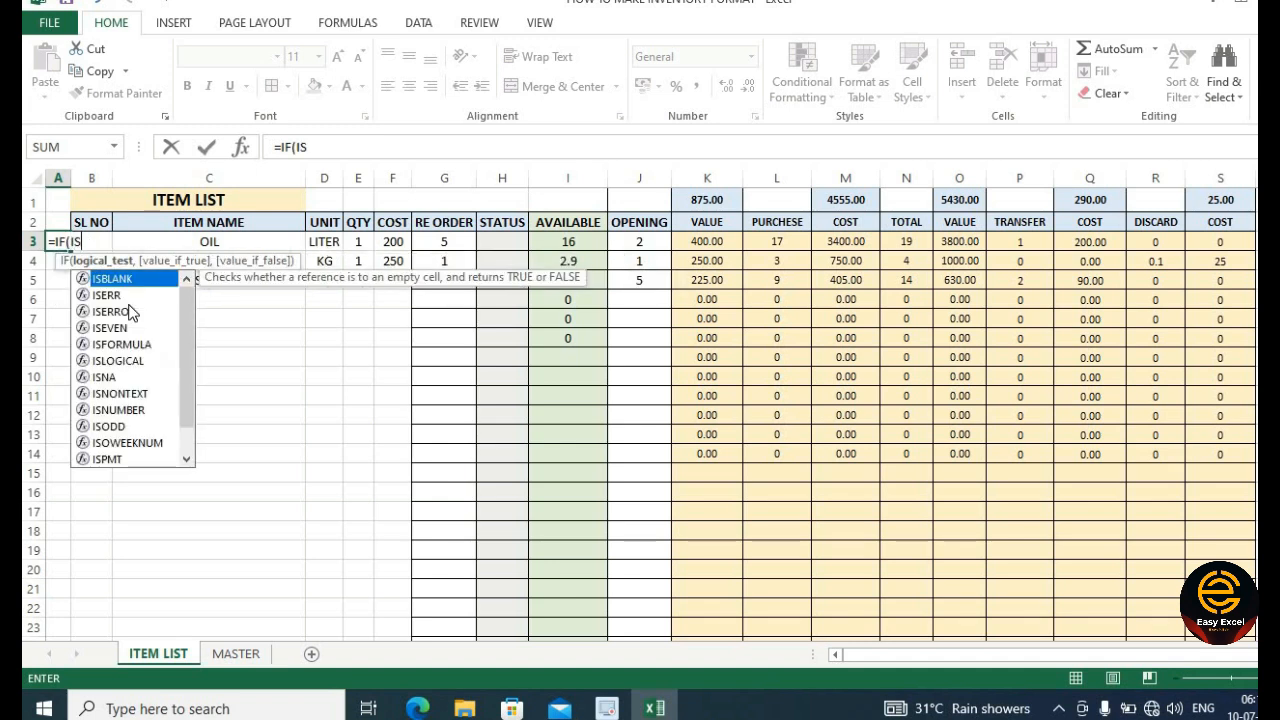
text(NUMBER(SEARCH()
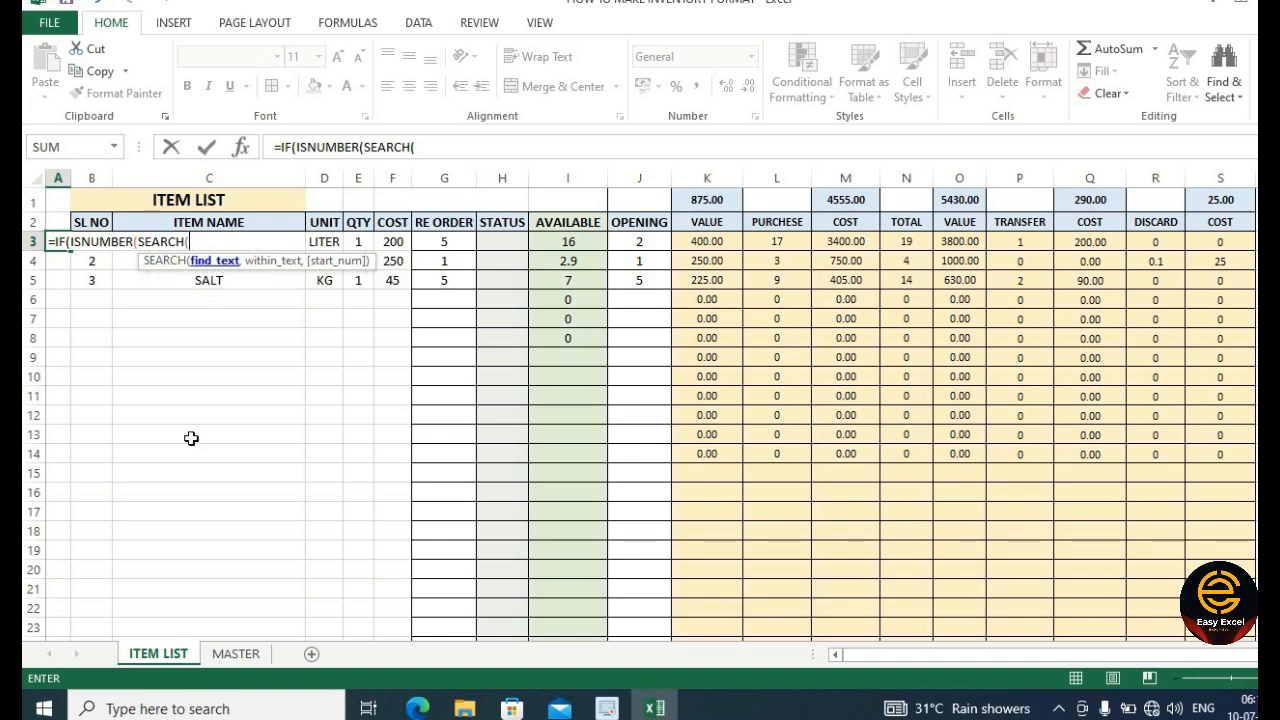
- Use MASTER cell A1 as the SEARCH function's find text, locked as the absolute reference MASTER!$A$1
click(236, 654)
click(104, 198)
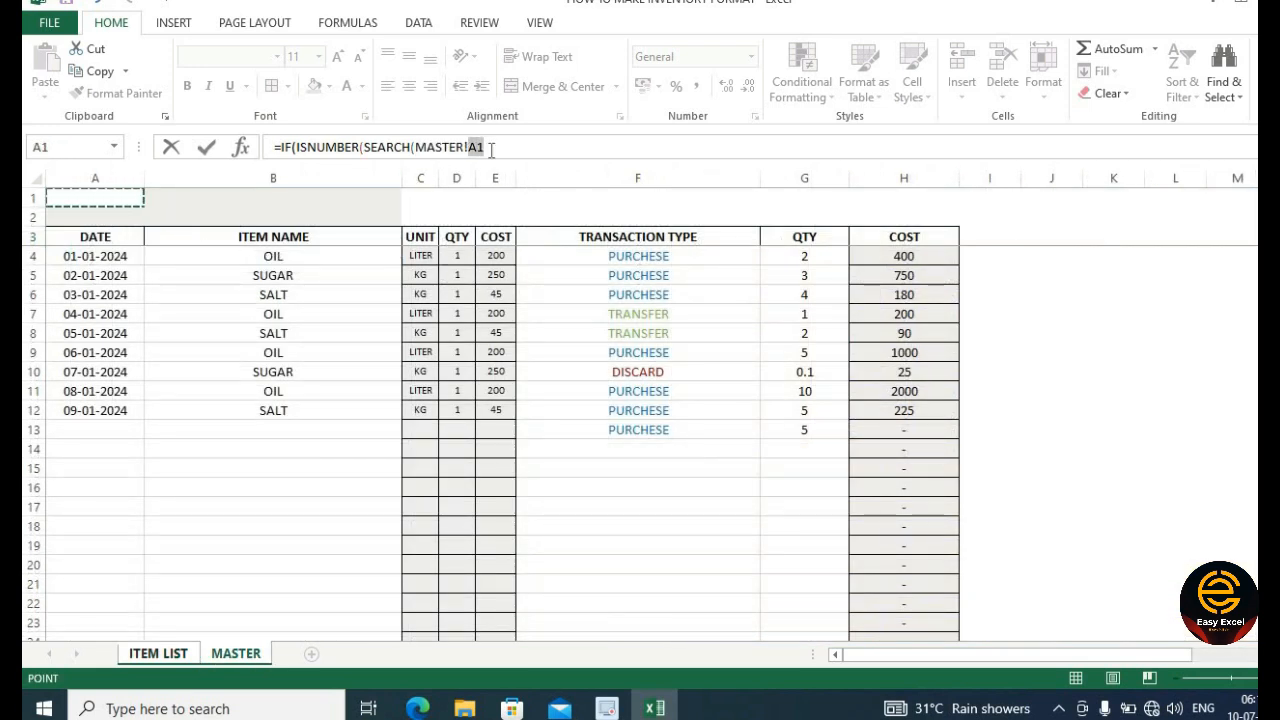
drag(468, 148, 486, 148)
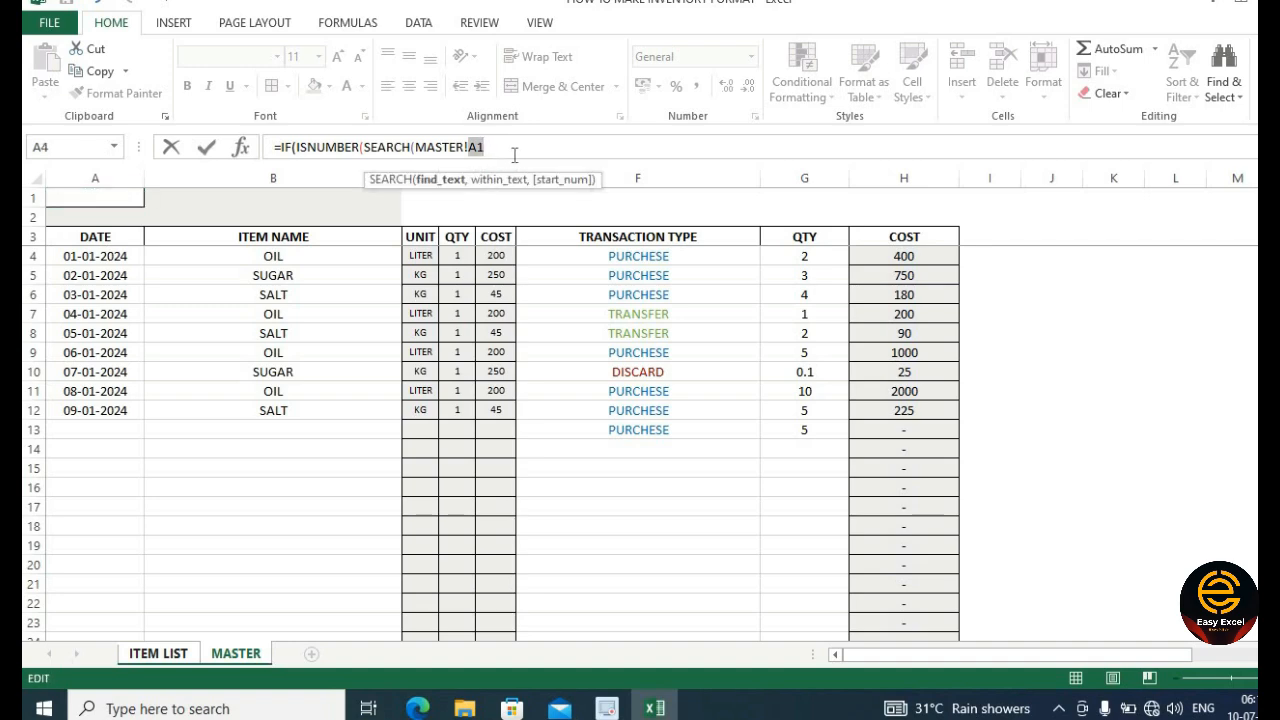
key(F4)
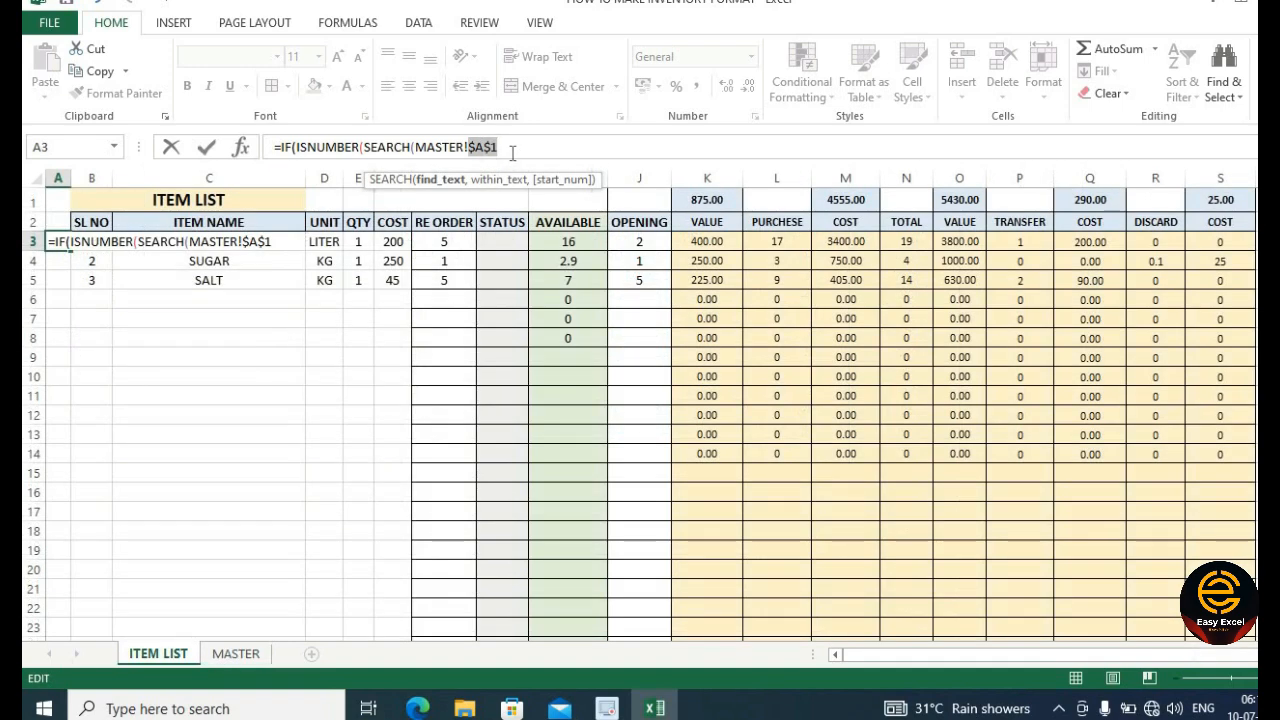
click(512, 152)
text(,)
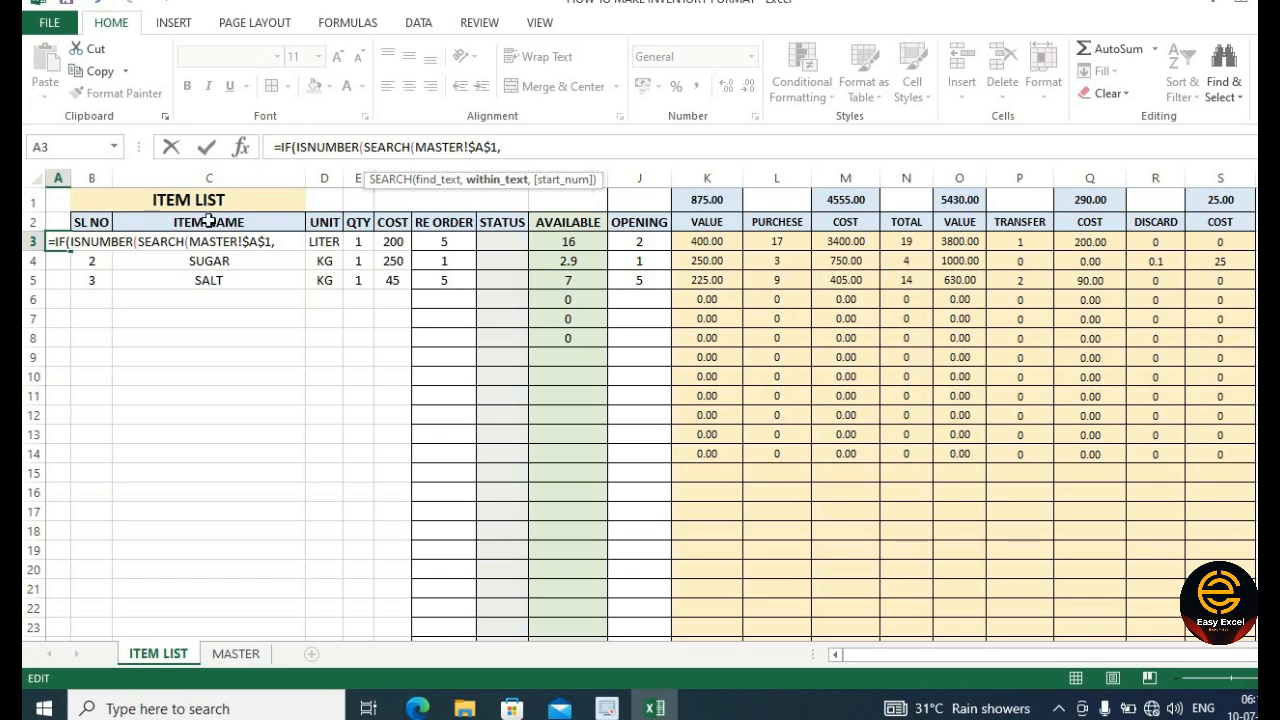
- Search within ITEM LIST cell C3 in the A3 formula, then close SEARCH and ISNUMBER and move to IF's true value
click(315, 241)
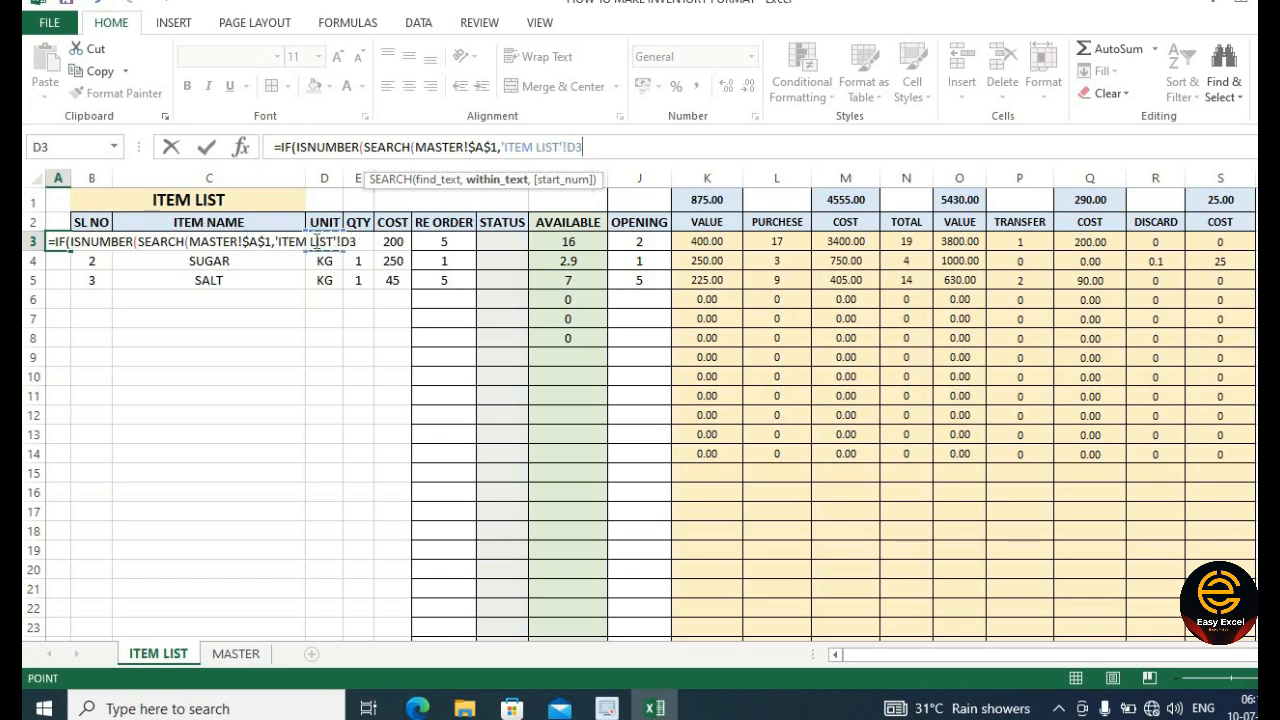
click(205, 243)
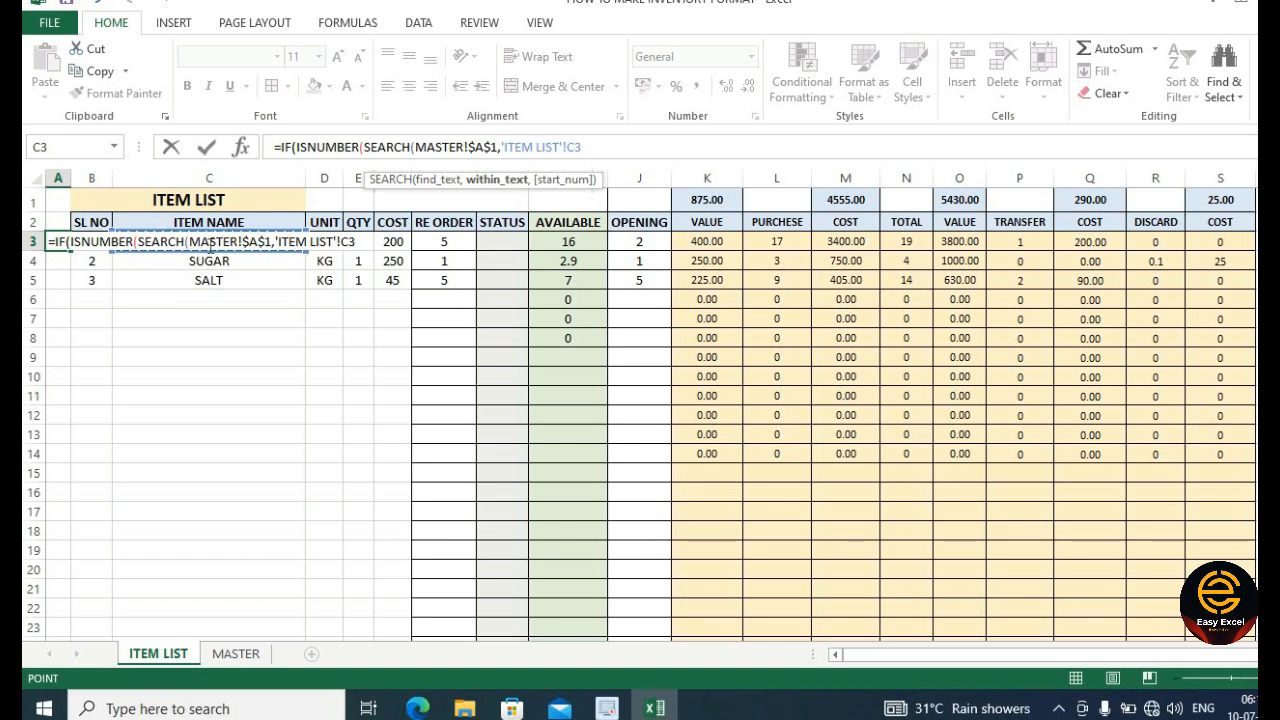
text()))
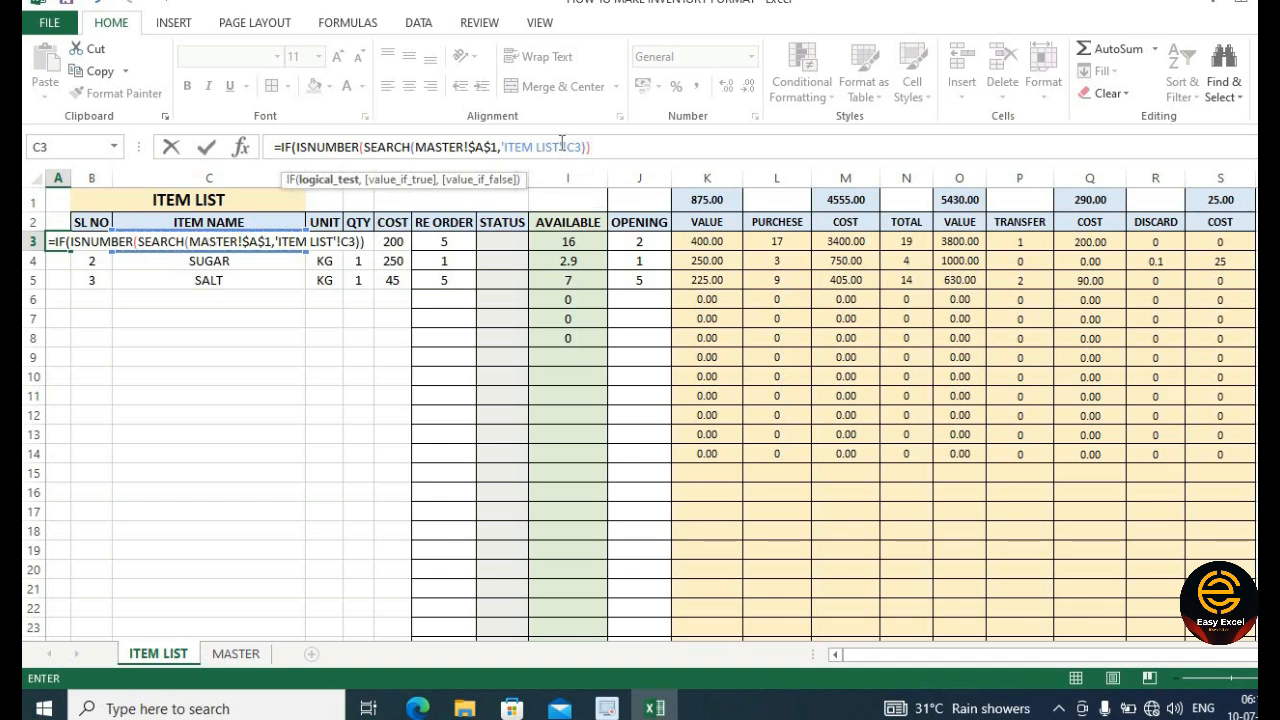
key(BackSpace)
click(753, 147)
text(,)
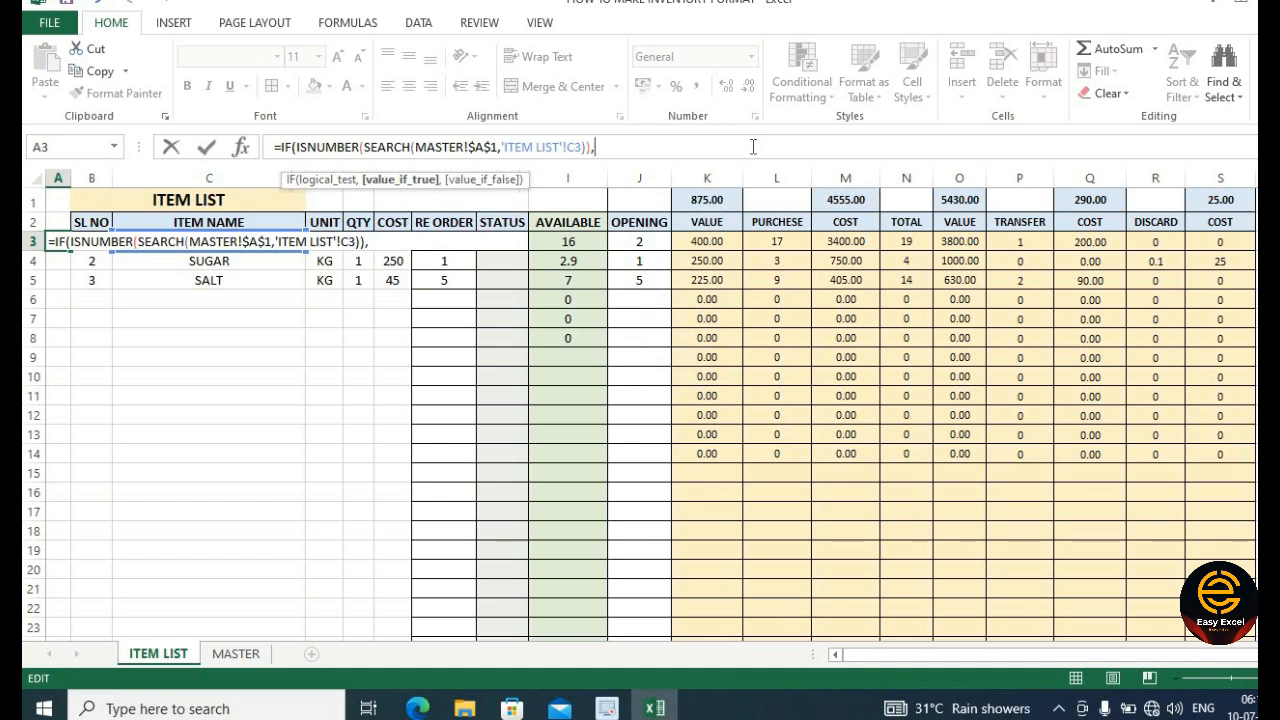
- Begin IF's true value with MAX, using ITEM LIST cell A1 locked as $A$1 for its first argument
text(MAX()
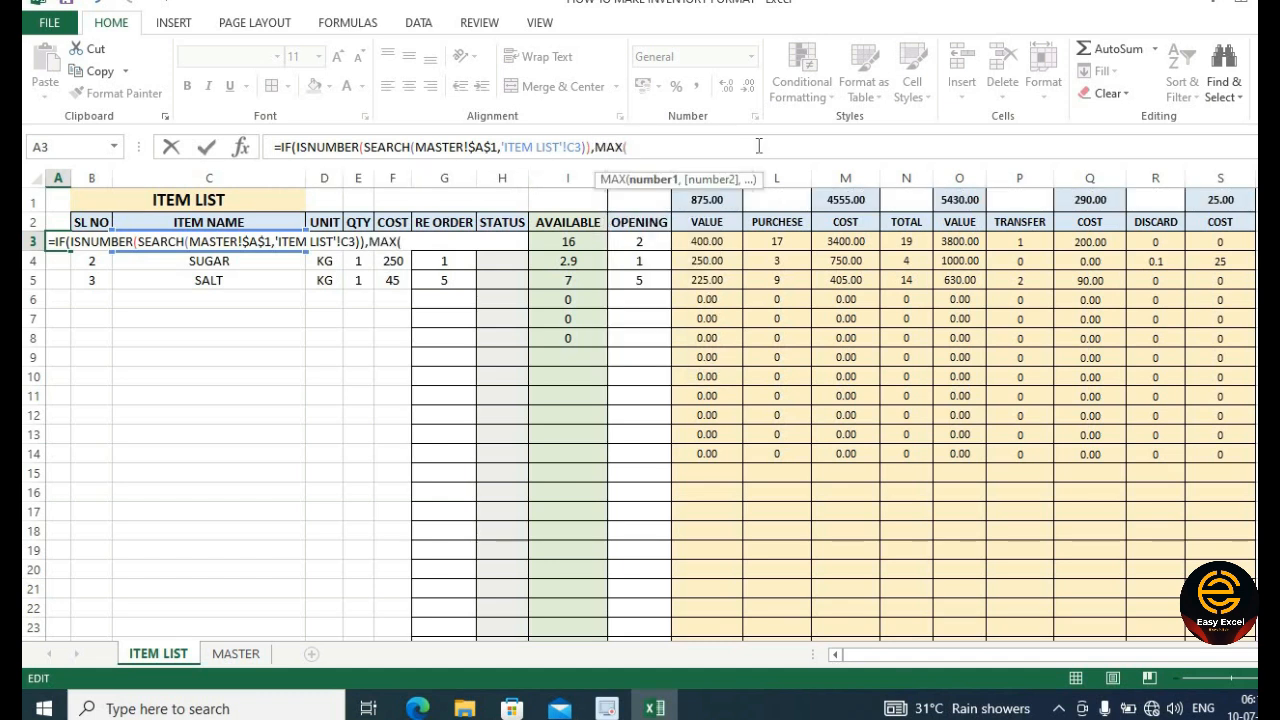
click(61, 197)
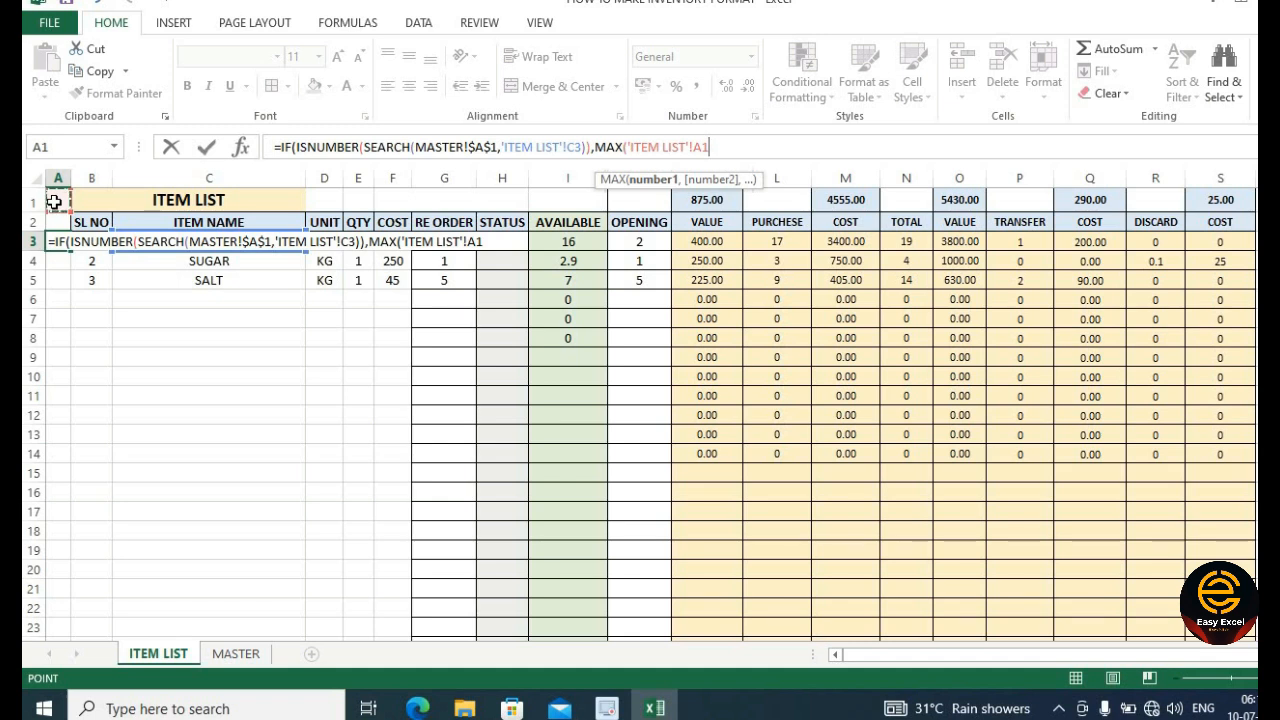
drag(693, 147, 712, 147)
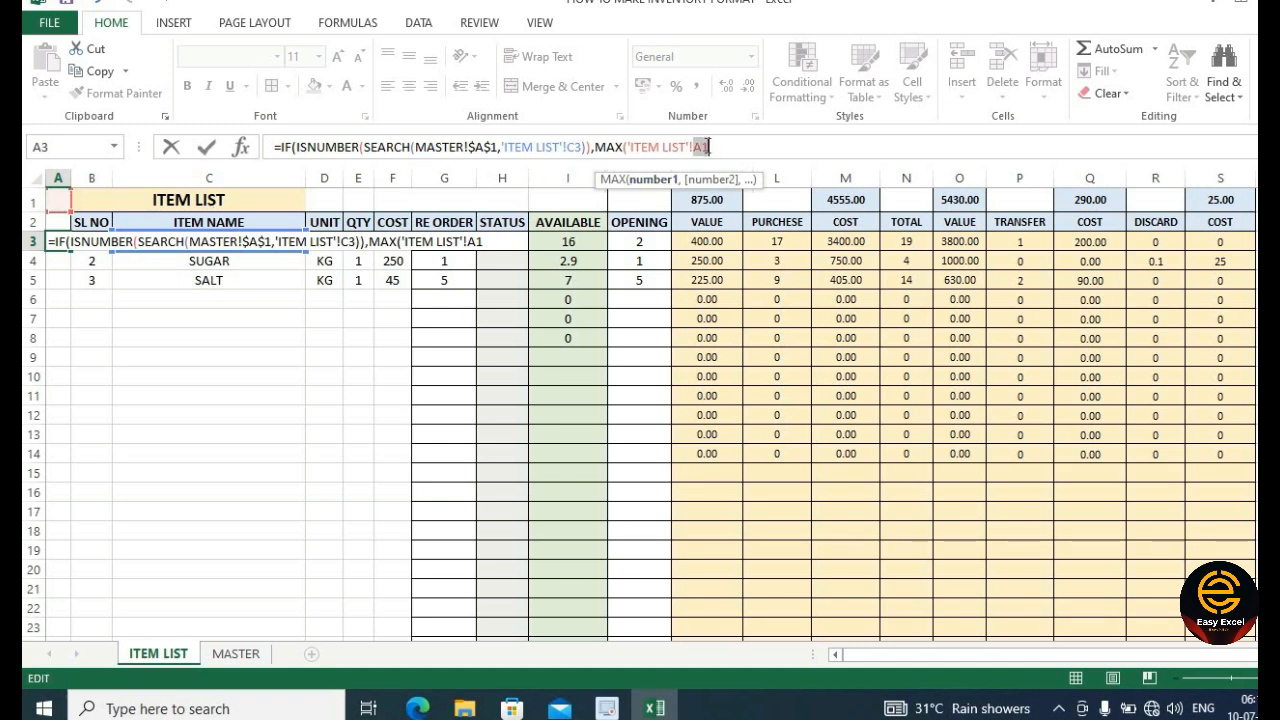
key(F4)
click(743, 152)
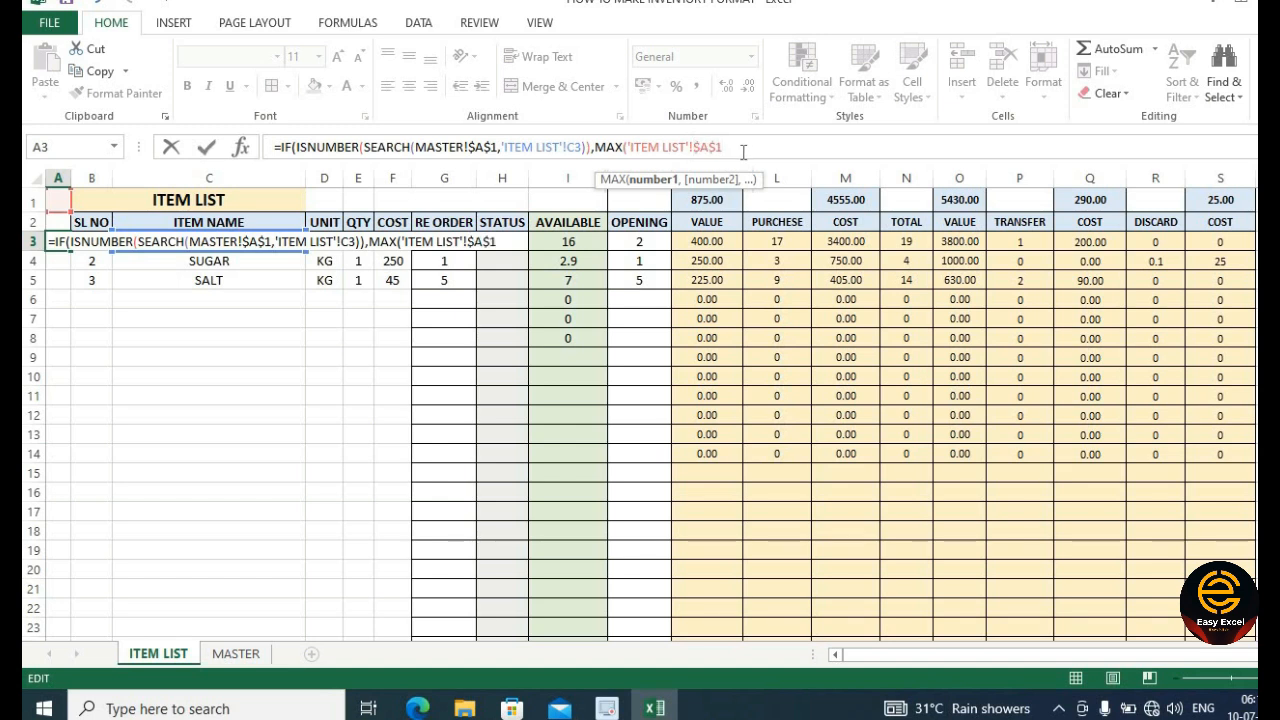
text(,)
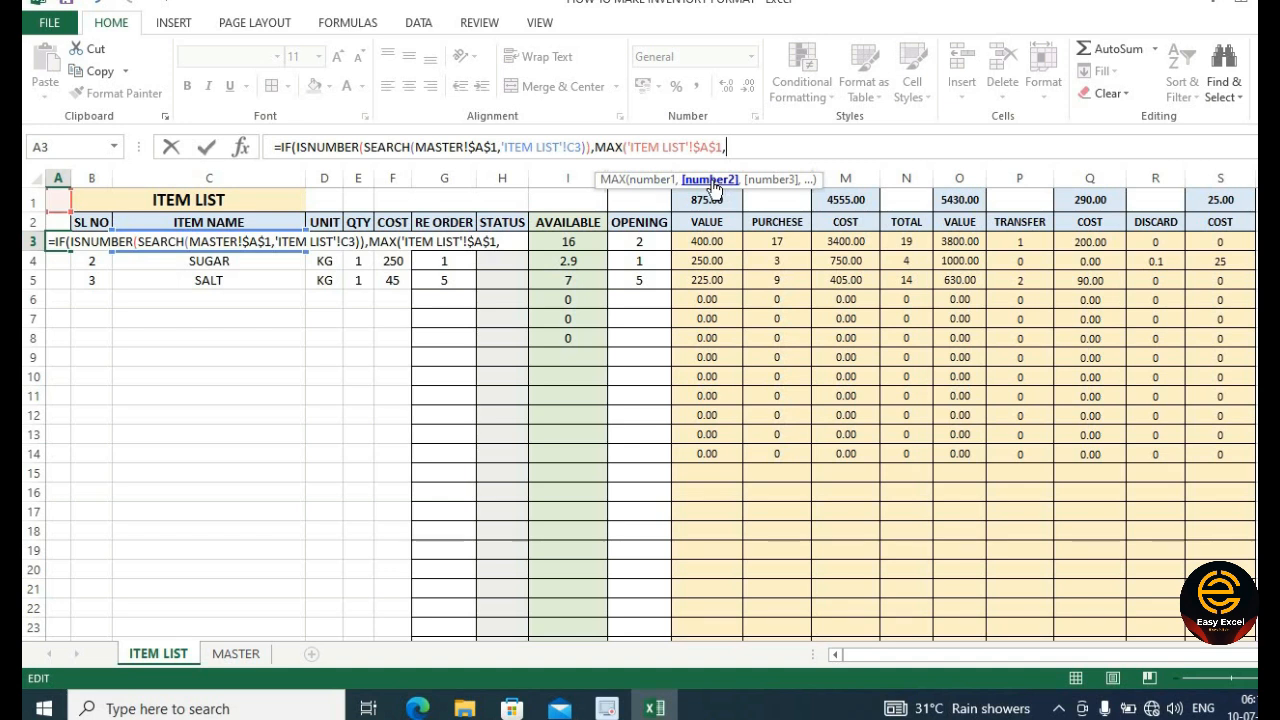
- Finish the A3 formula with A2 as MAX's second argument, +1 after MAX, and 0 as the false value
click(57, 224)
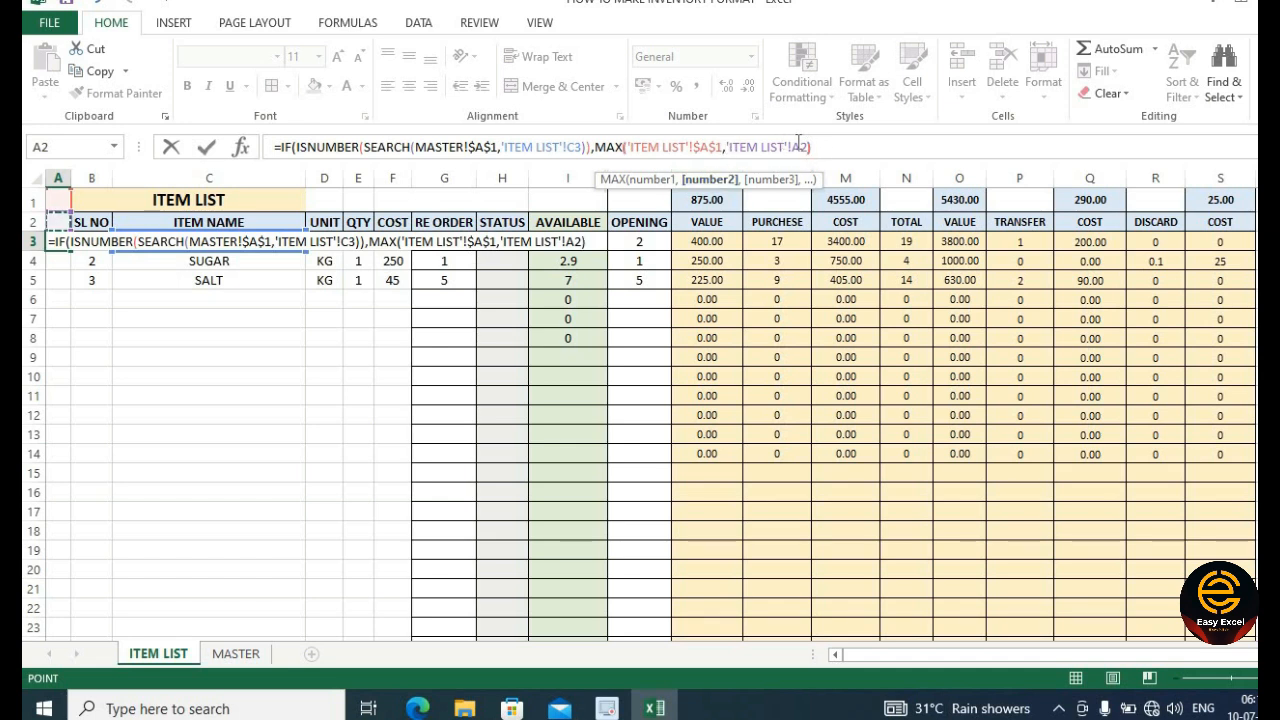
text()+)
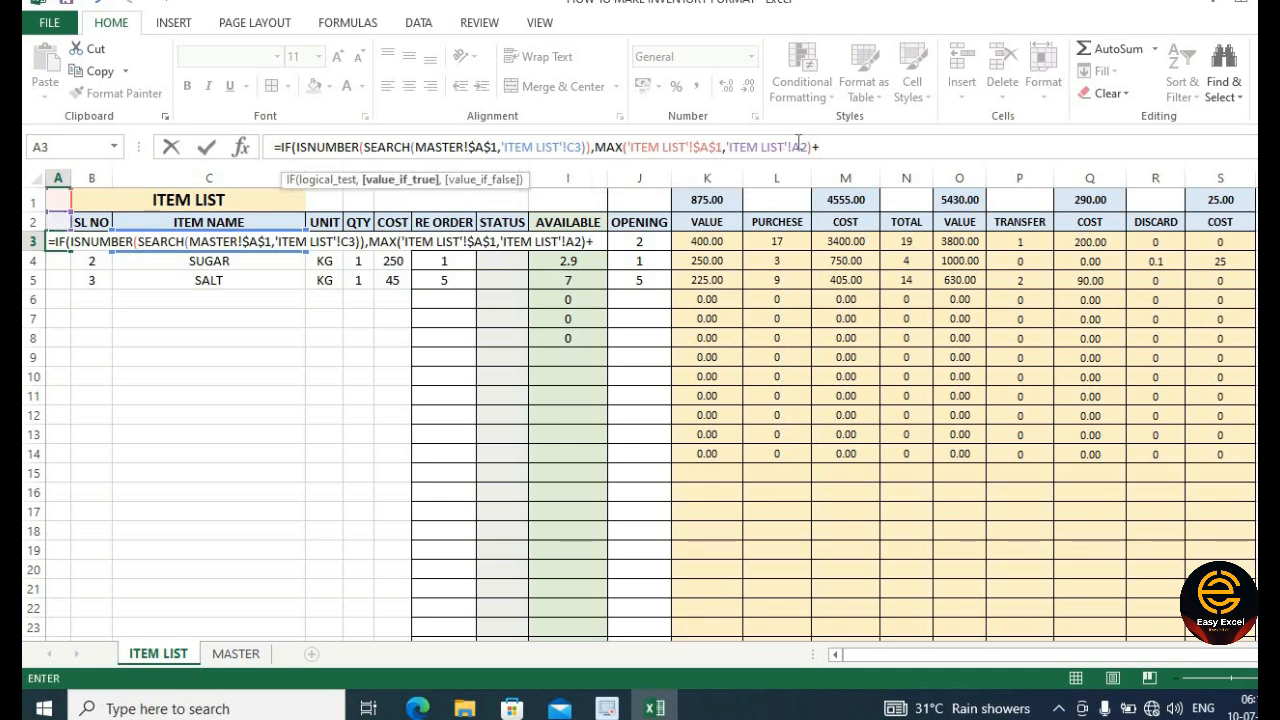
text(1,)
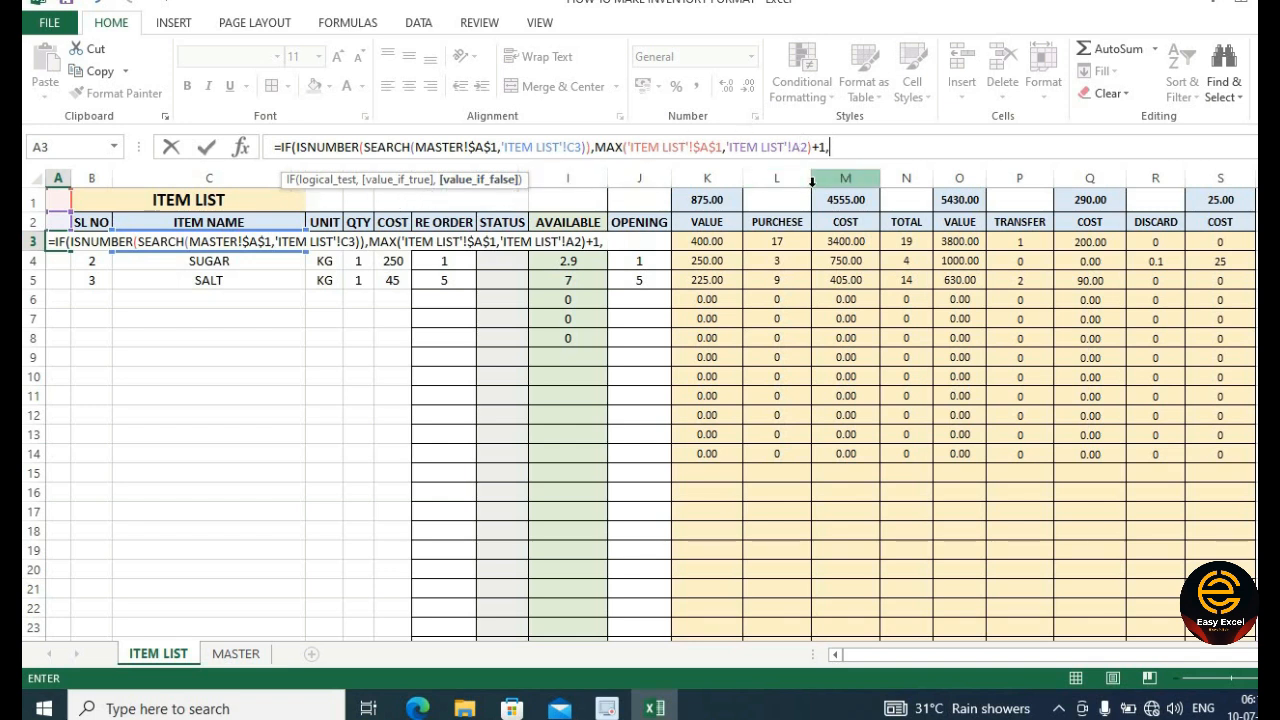
text(0)
key(Return)
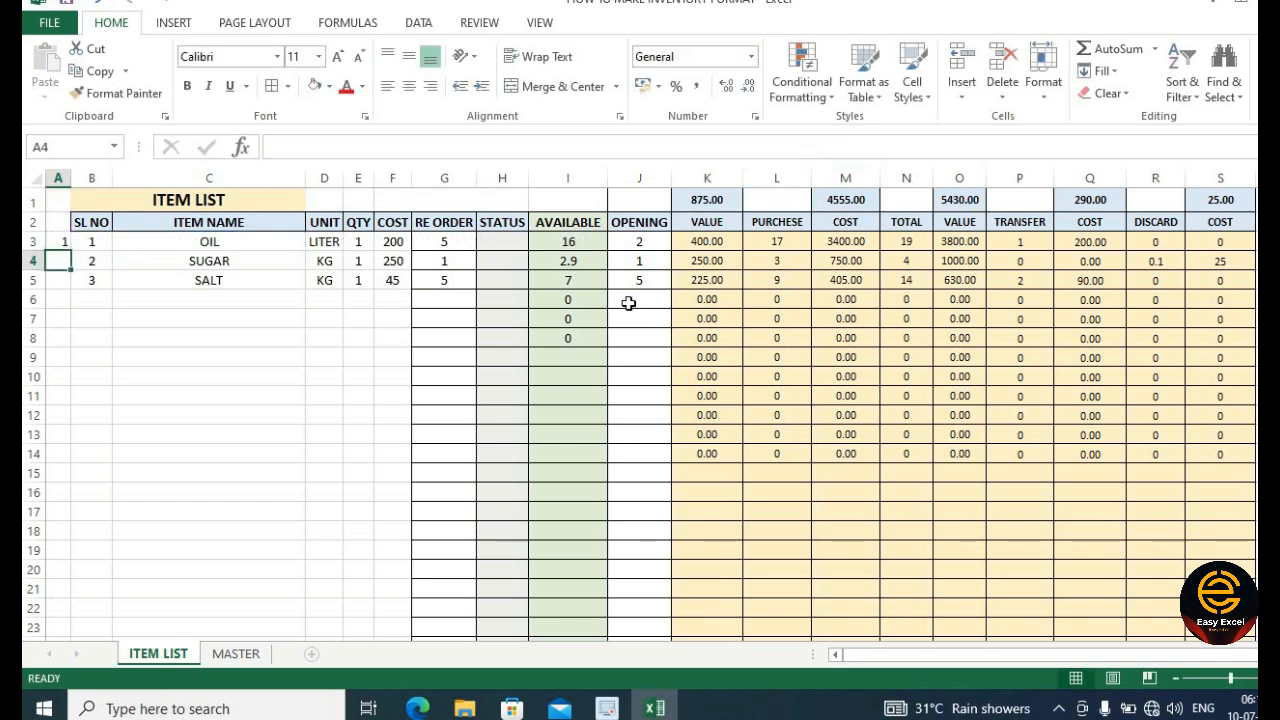
- Fill the A3 helper formula down column A of ITEM LIST to row 18
click(60, 245)
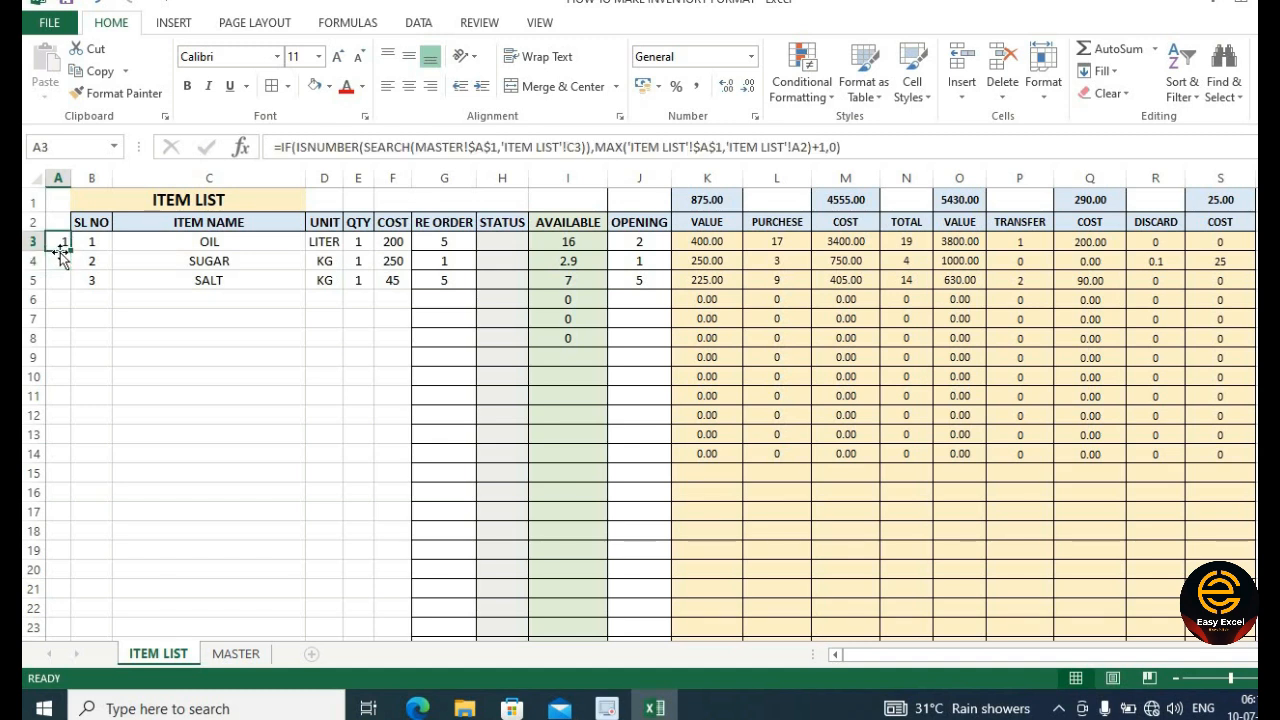
drag(71, 251, 93, 541)
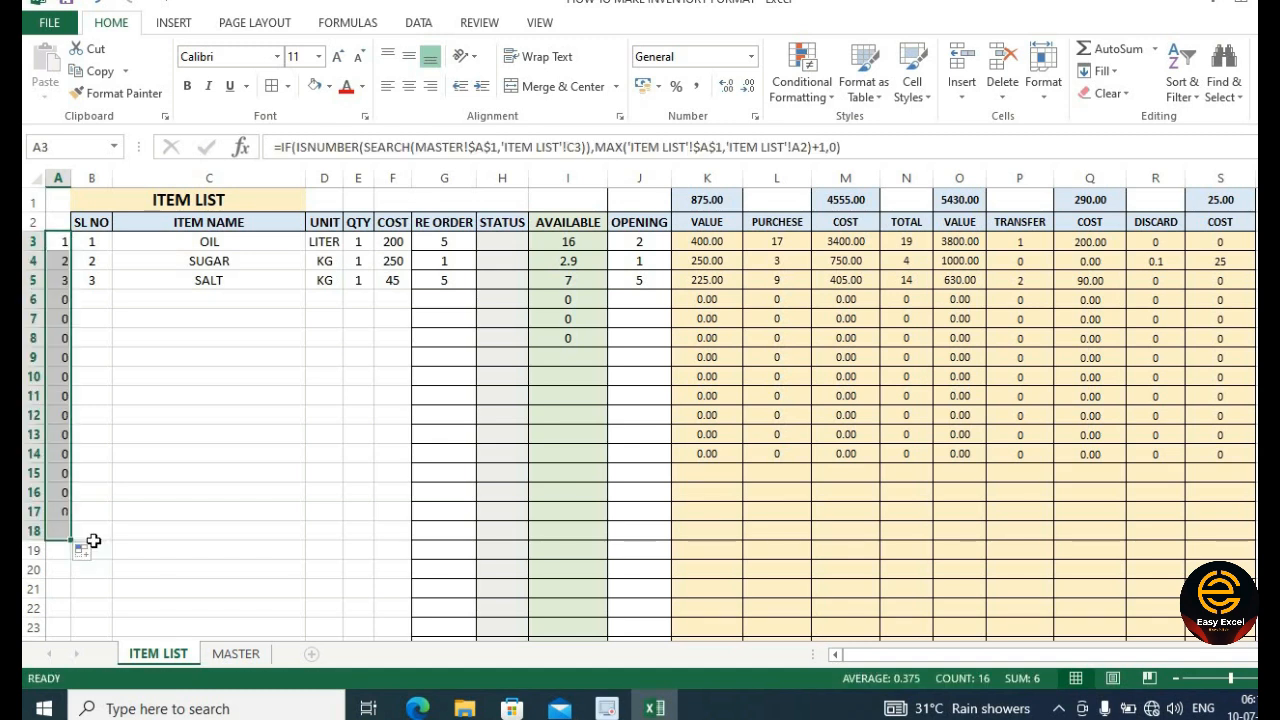
click(97, 320)
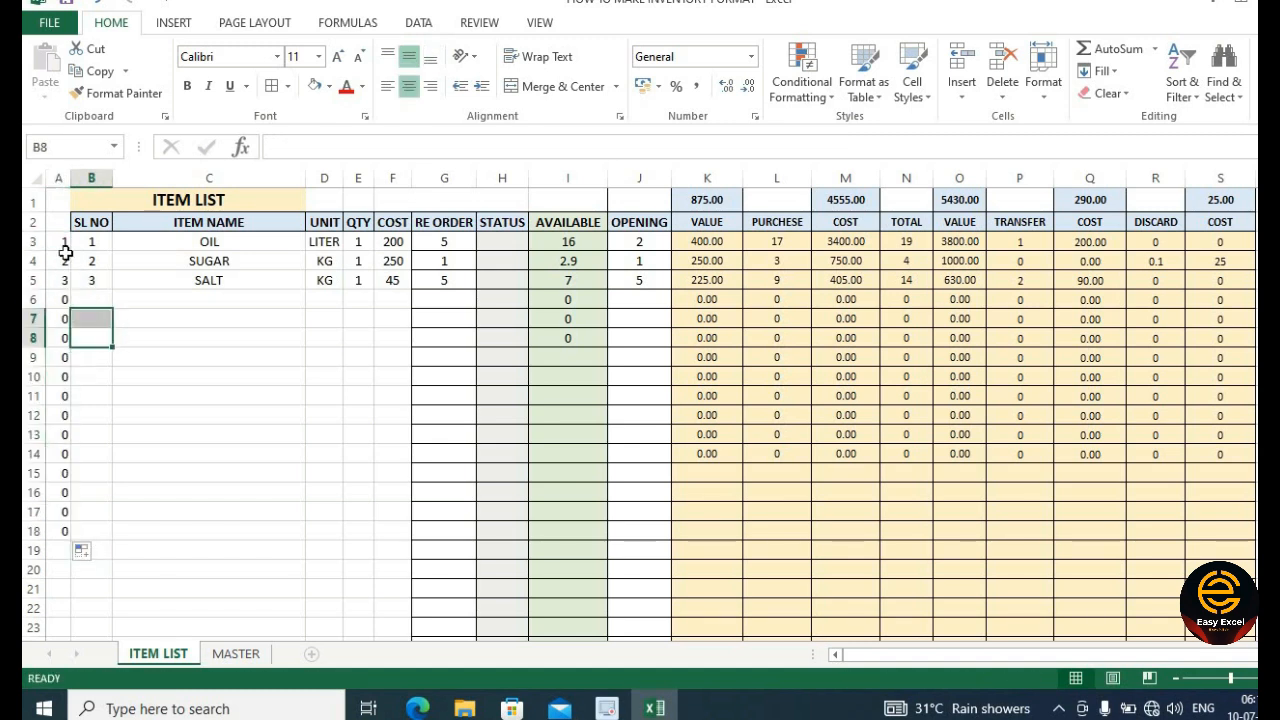
click(198, 449)
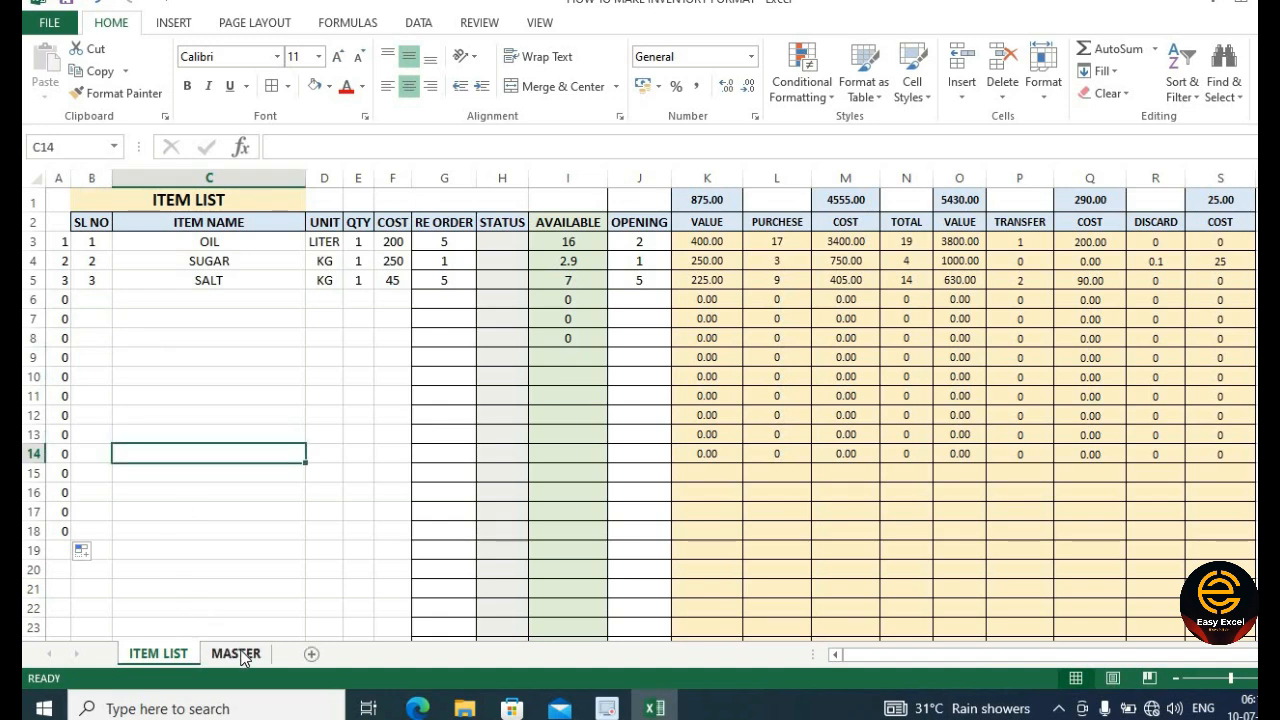
- Enter the search text SA in cell A1 of the MASTER sheet
click(236, 653)
click(108, 200)
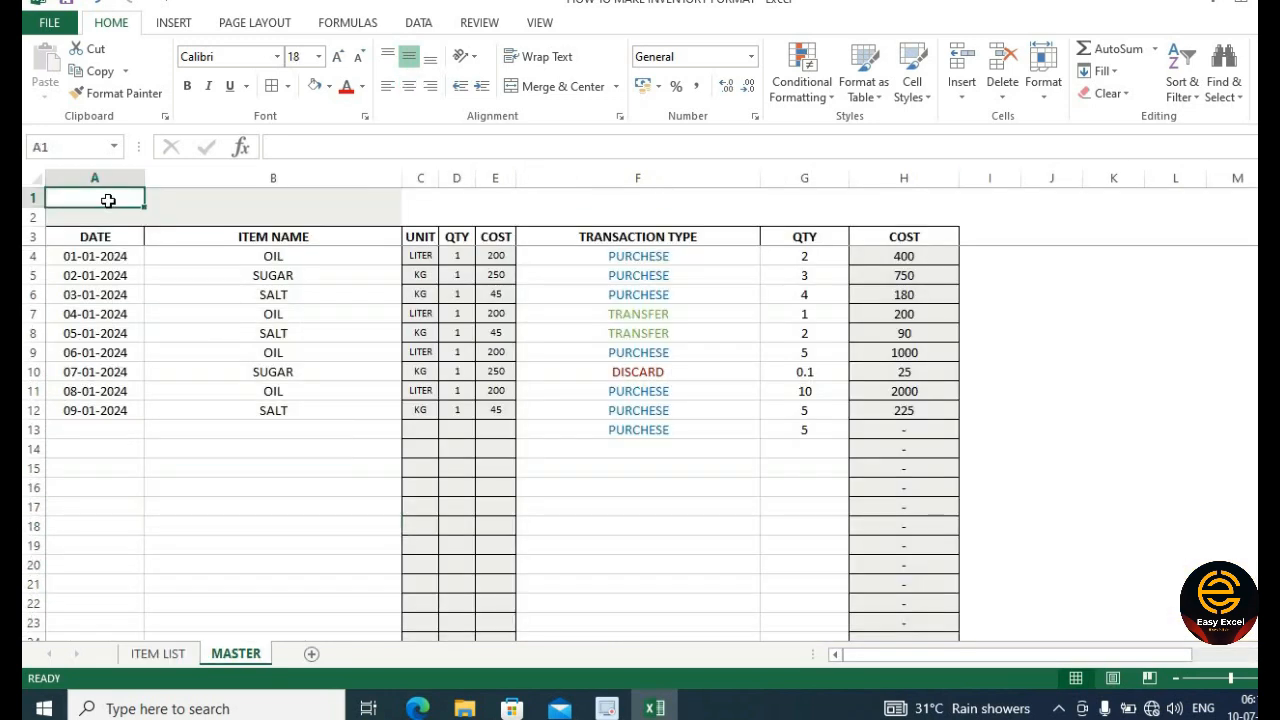
text(SA)
click(260, 467)
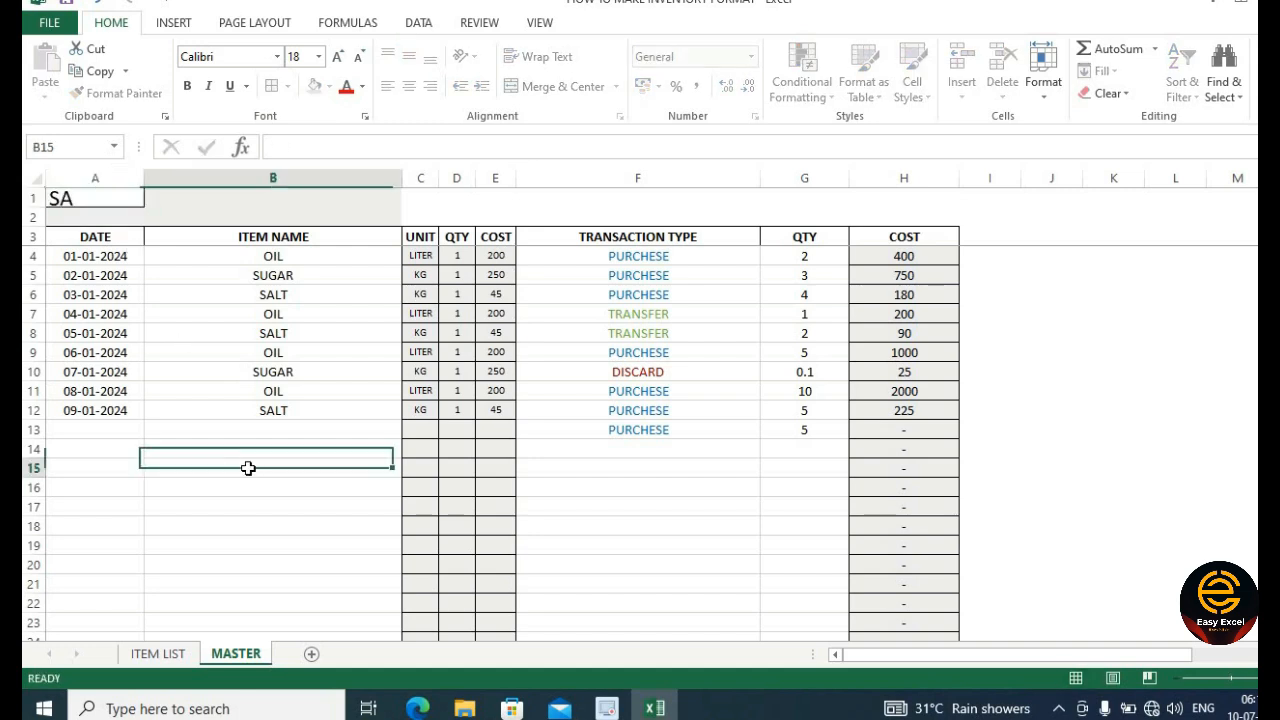
- Reduce the font size of MASTER cell A1 to 11 and center its text horizontally
click(115, 195)
click(358, 56)
click(358, 56)
click(409, 87)
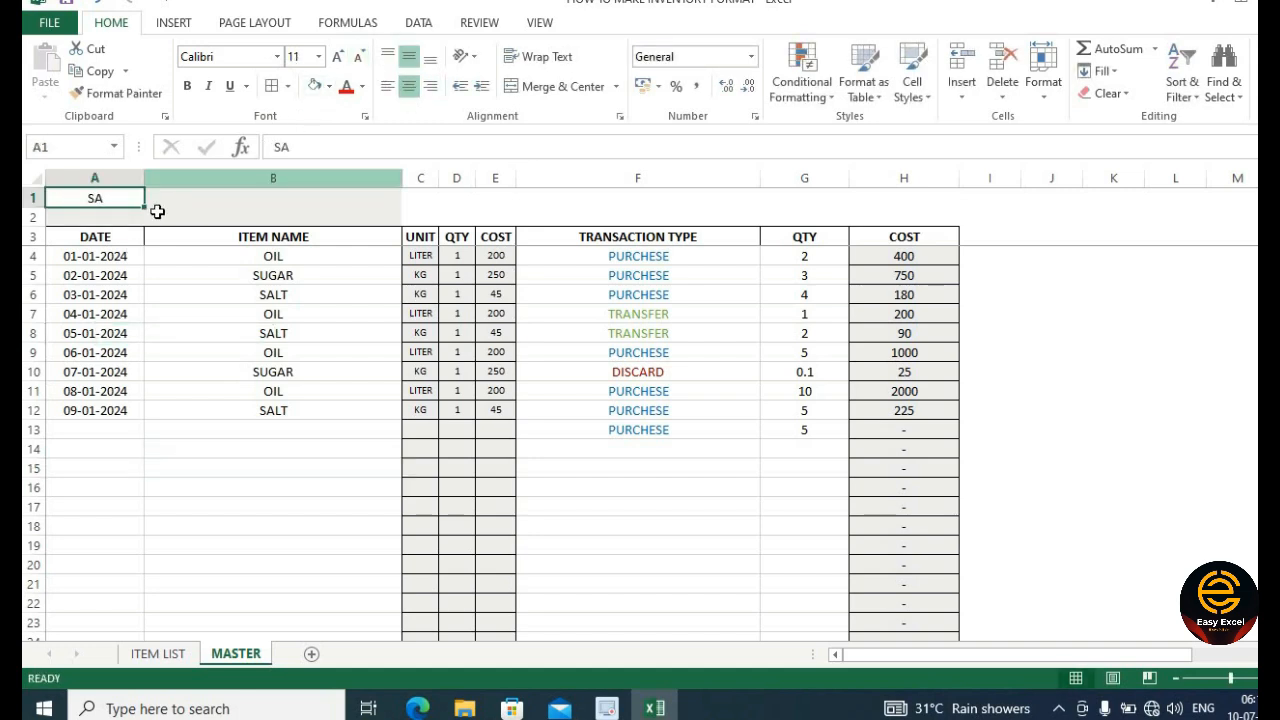
- Check on ITEM LIST which item the helper column numbers for the search text SA
click(160, 653)
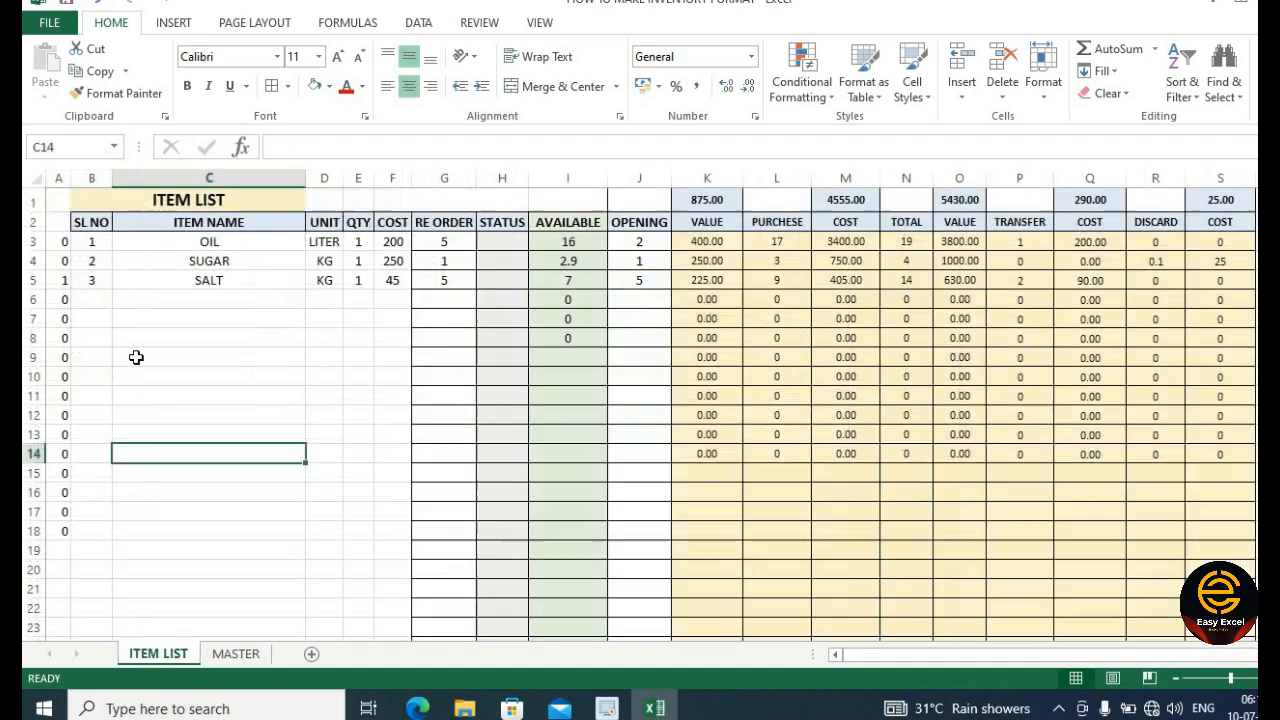
click(64, 280)
click(220, 280)
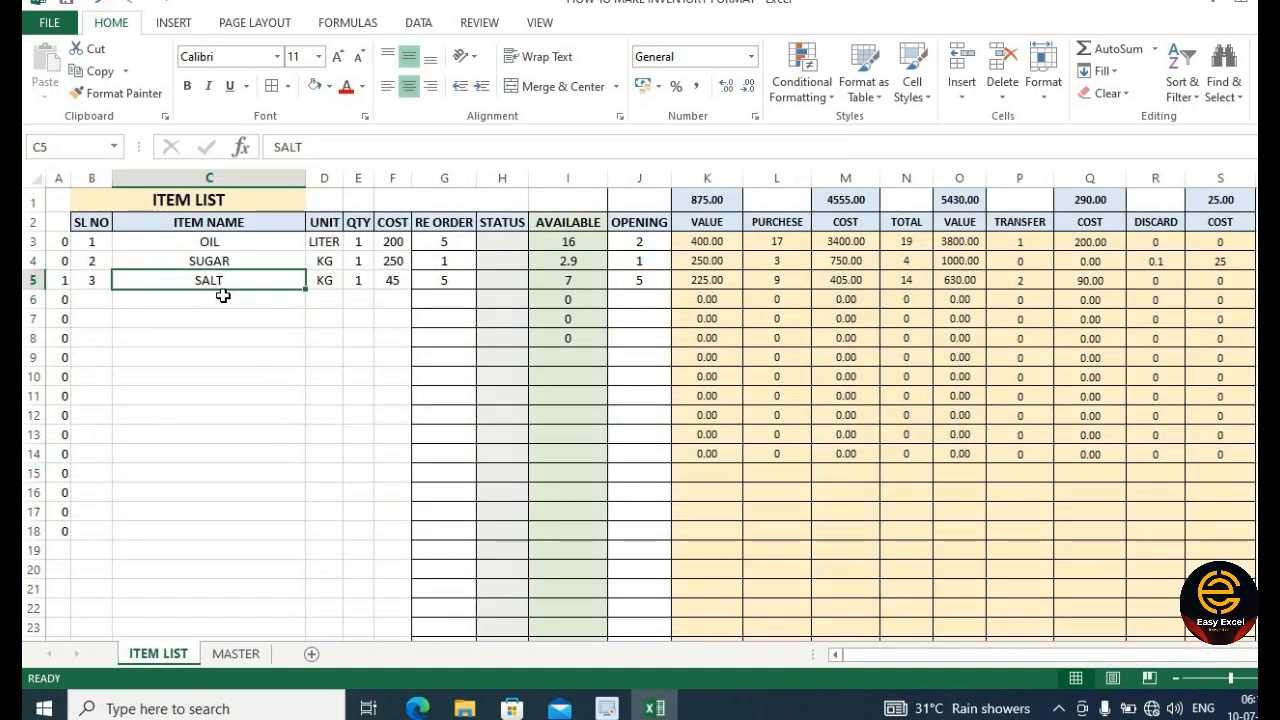
- Shorten the search text in MASTER cell A1 to S
click(238, 654)
double_click(121, 203)
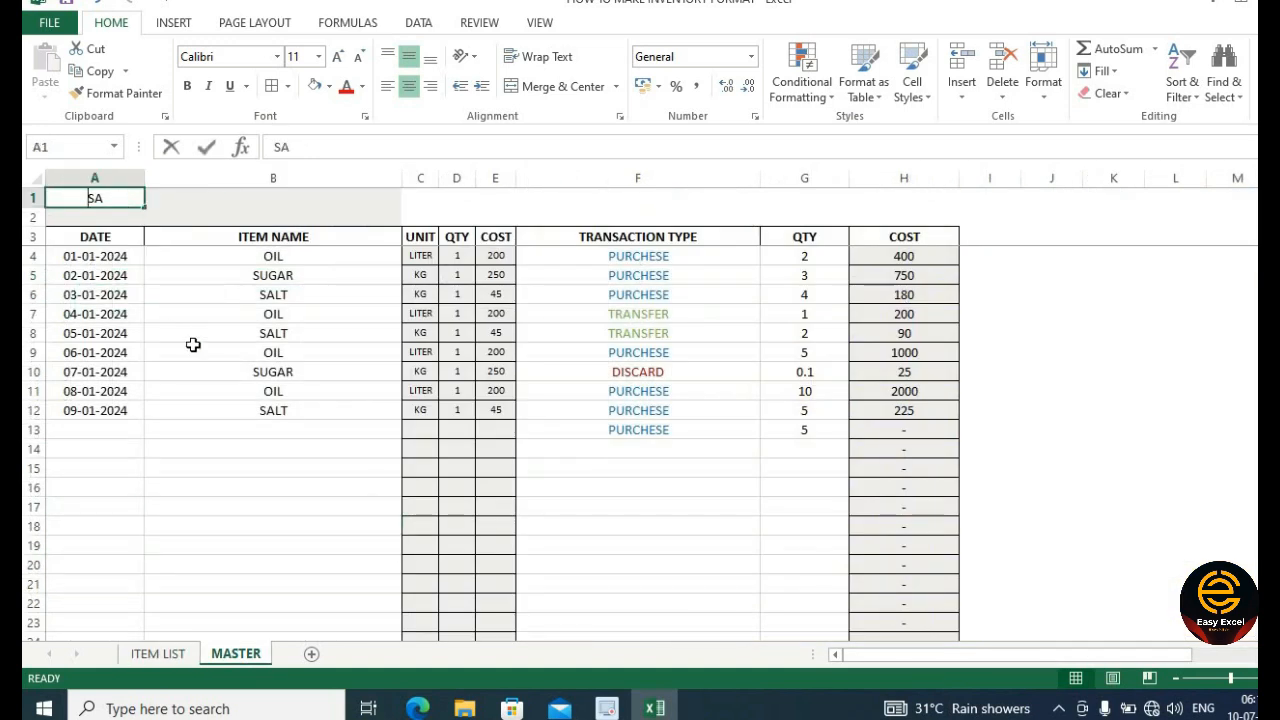
key(BackSpace)
drag(192, 318, 186, 335)
- Check on ITEM LIST which items the helper column numbers for the search text S
click(160, 654)
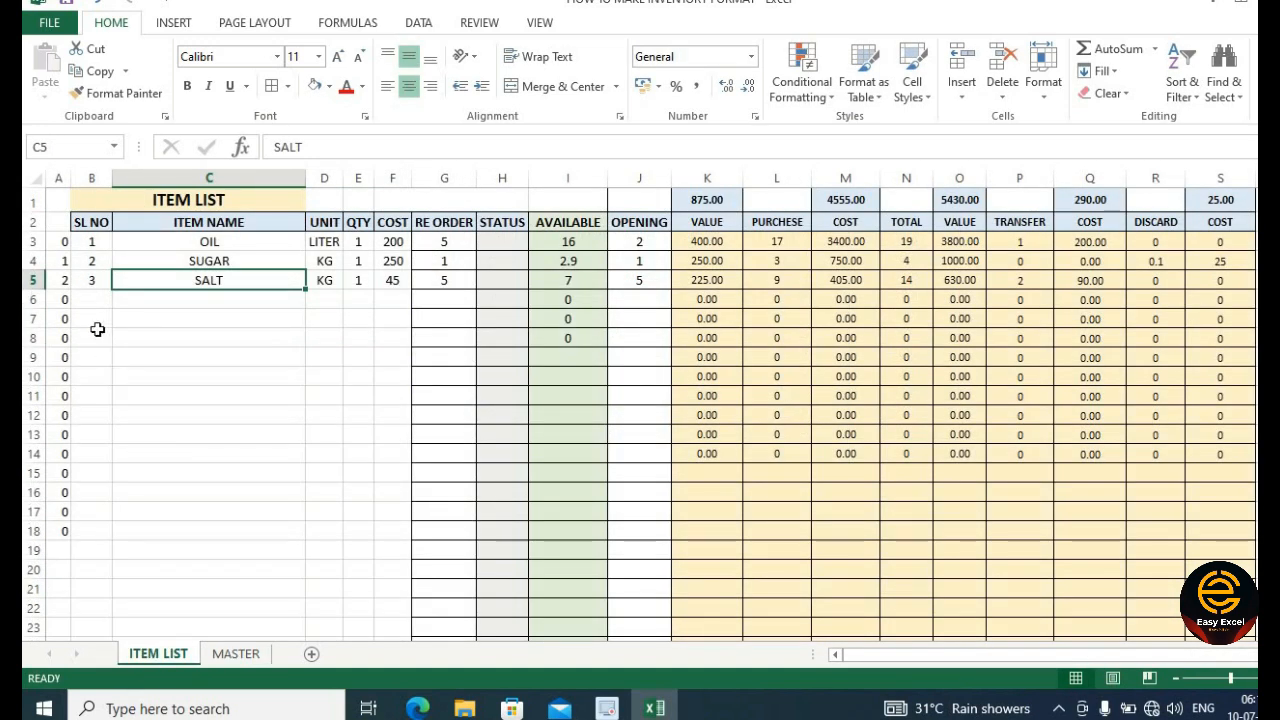
click(58, 262)
click(57, 280)
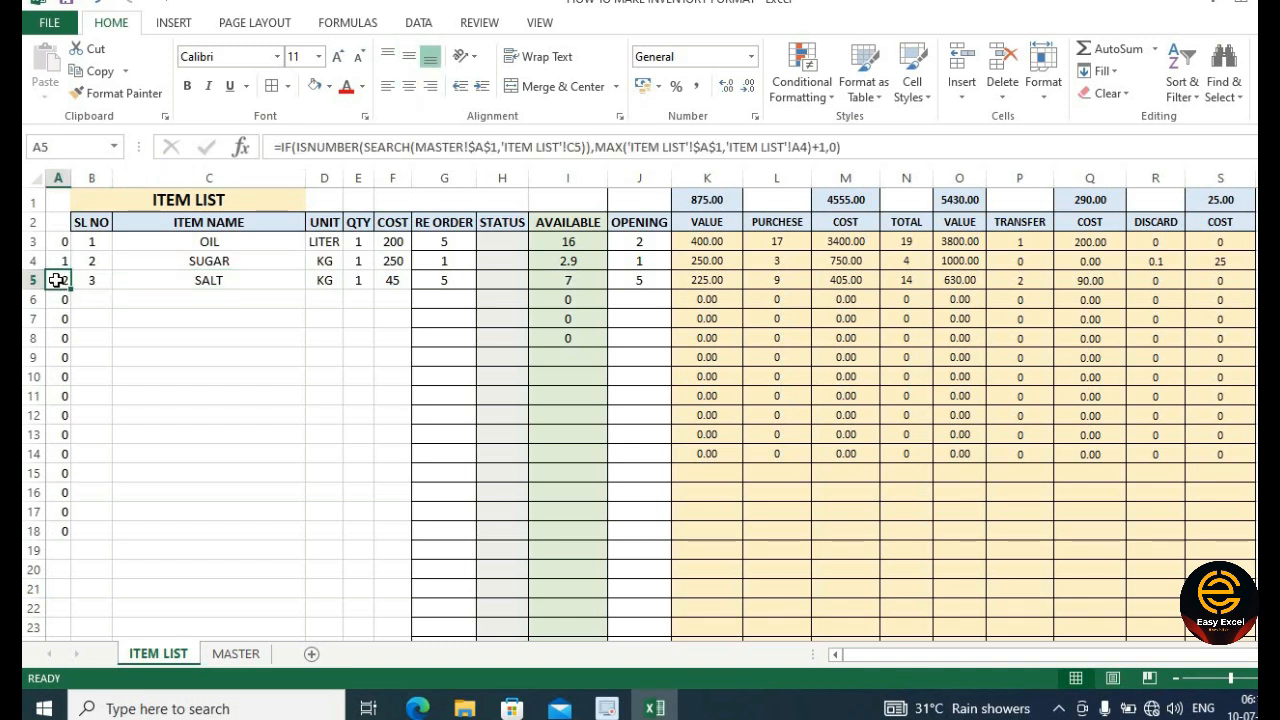
click(208, 279)
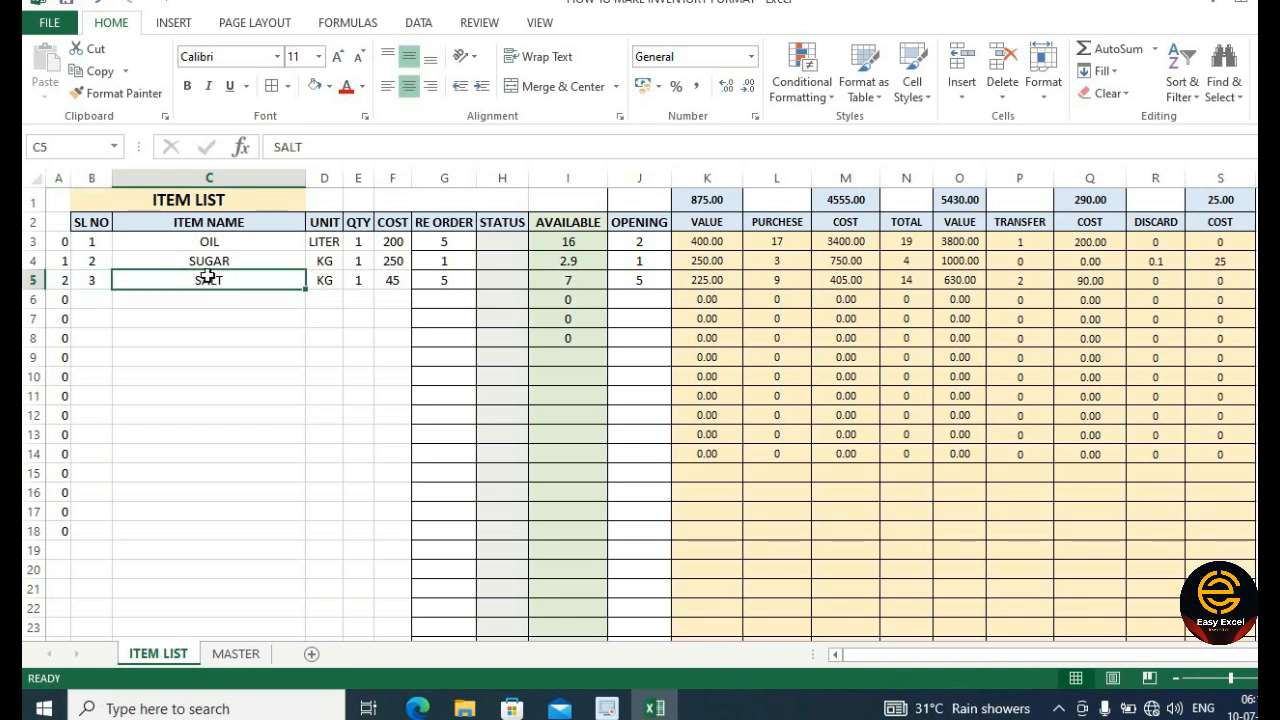
click(209, 263)
drag(215, 396, 222, 434)
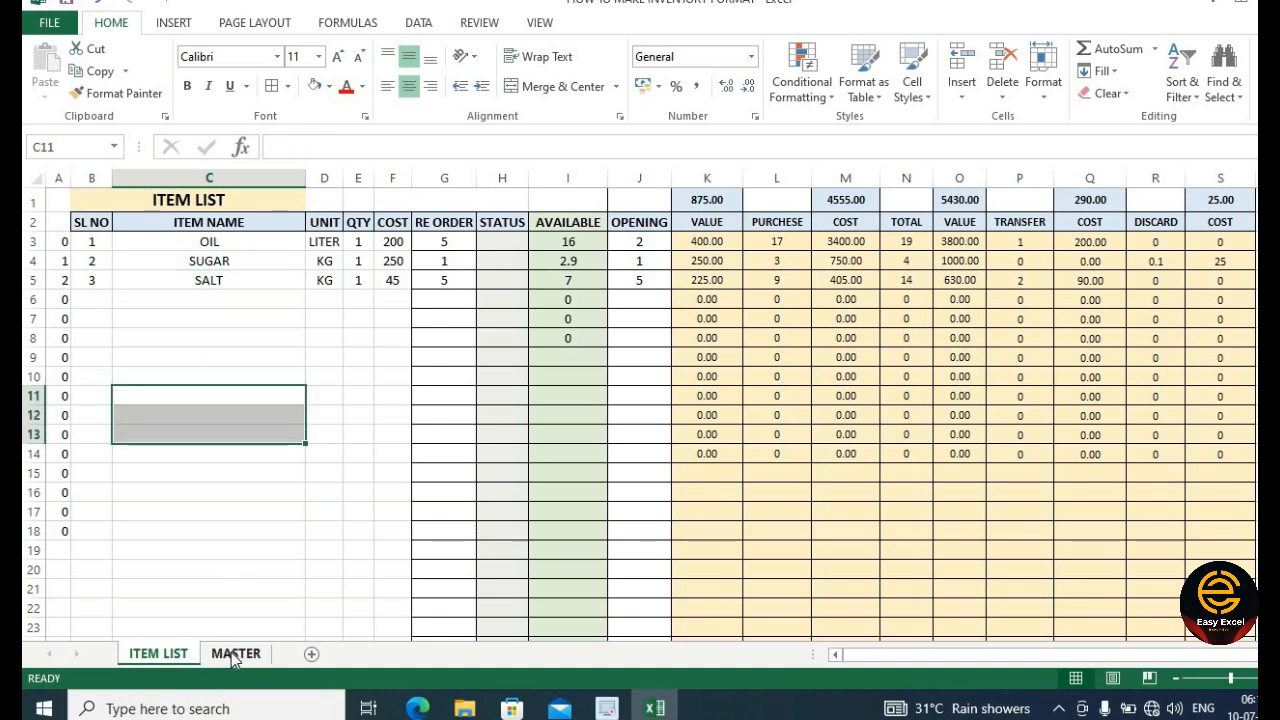
- Add a new worksheet after MASTER and name it M
click(235, 655)
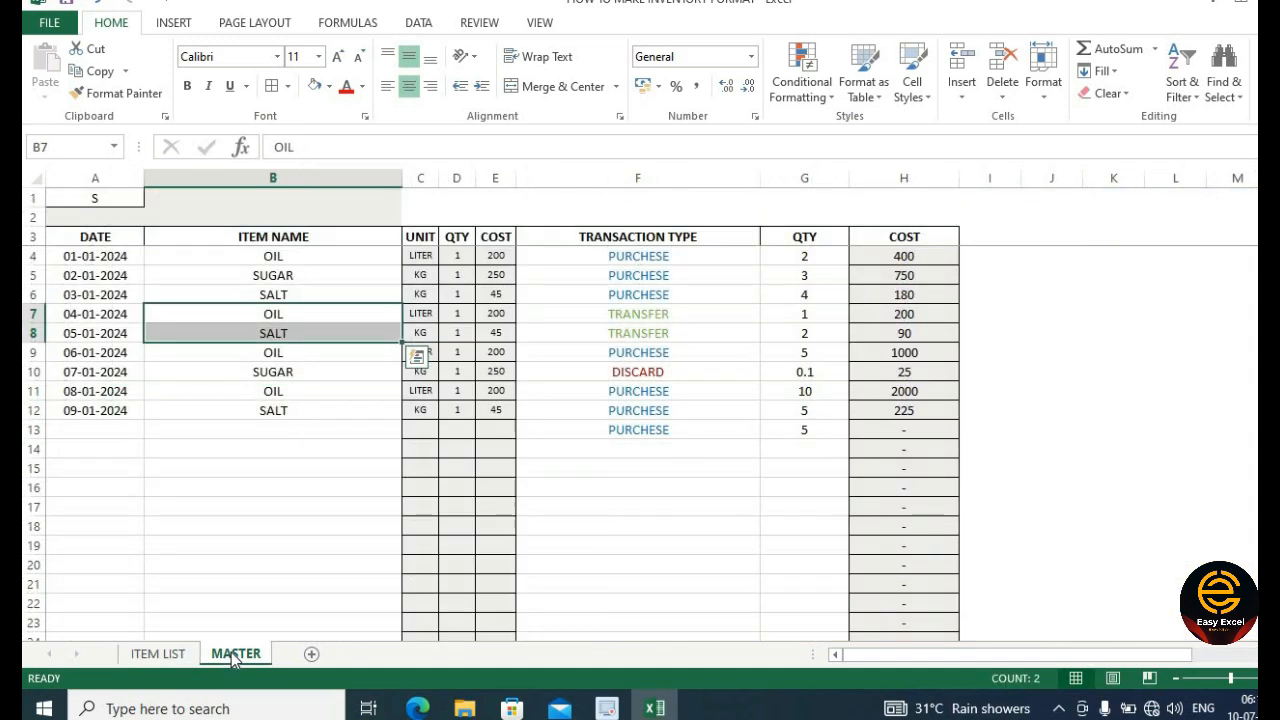
click(312, 654)
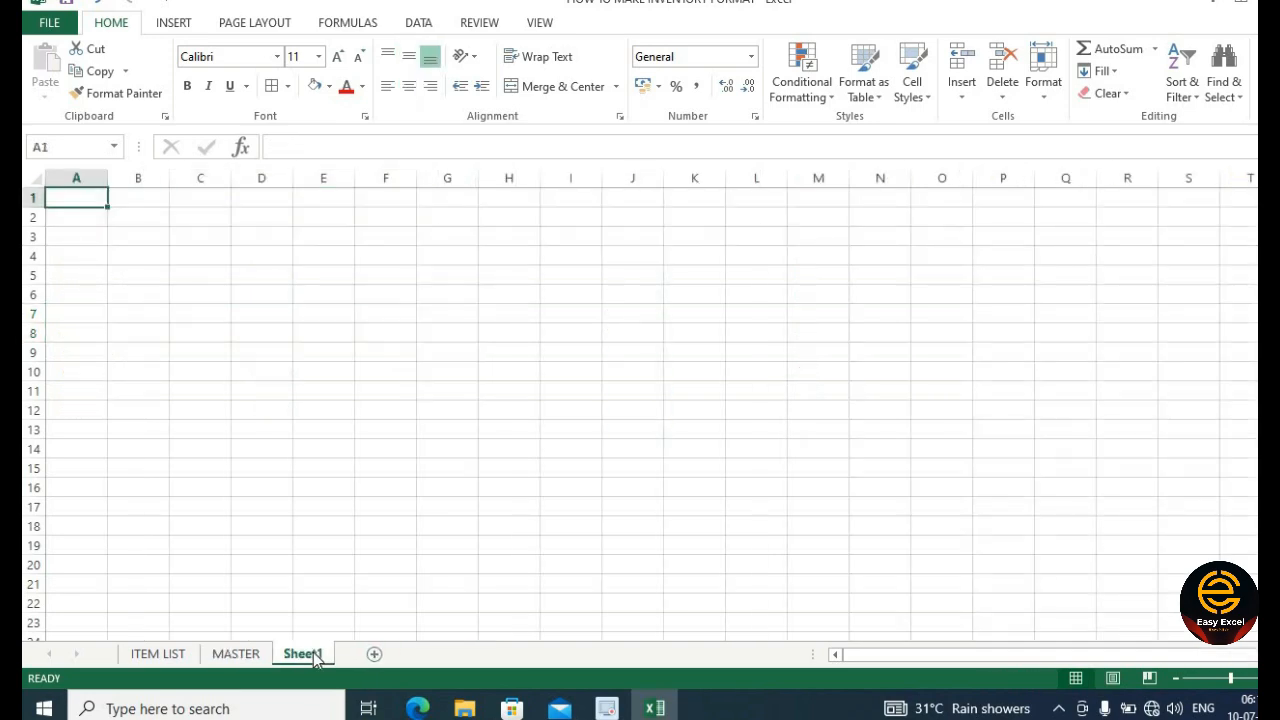
text(M)
click(447, 468)
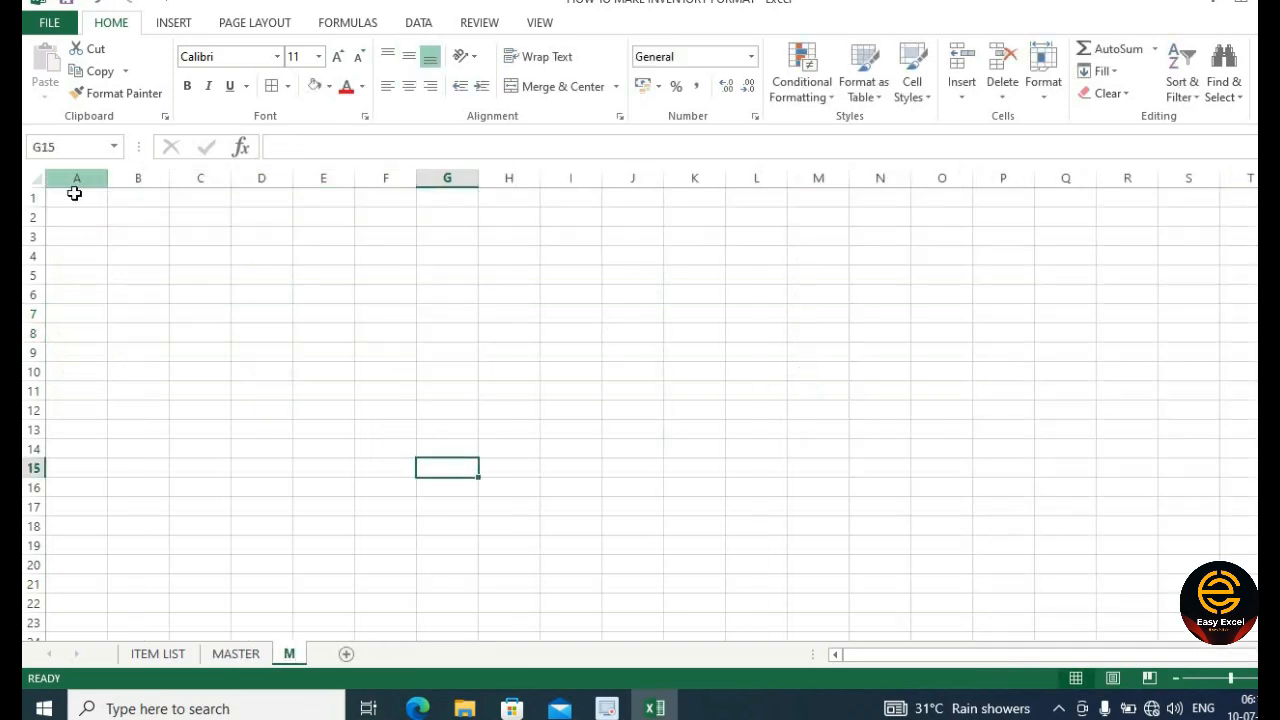
- Start a formula in cell A2 of sheet M with the IFERROR function
click(77, 197)
key(Down)
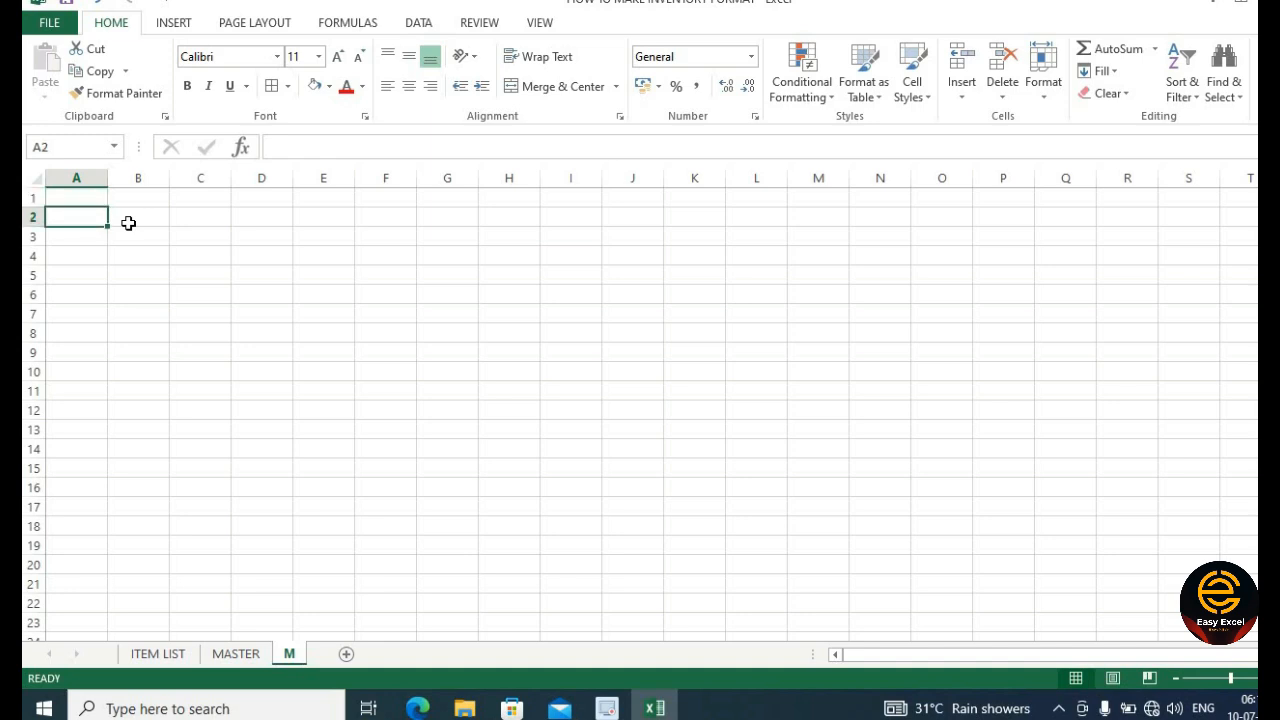
text(IF)
key(BackSpace)
key(BackSpace)
text(=)
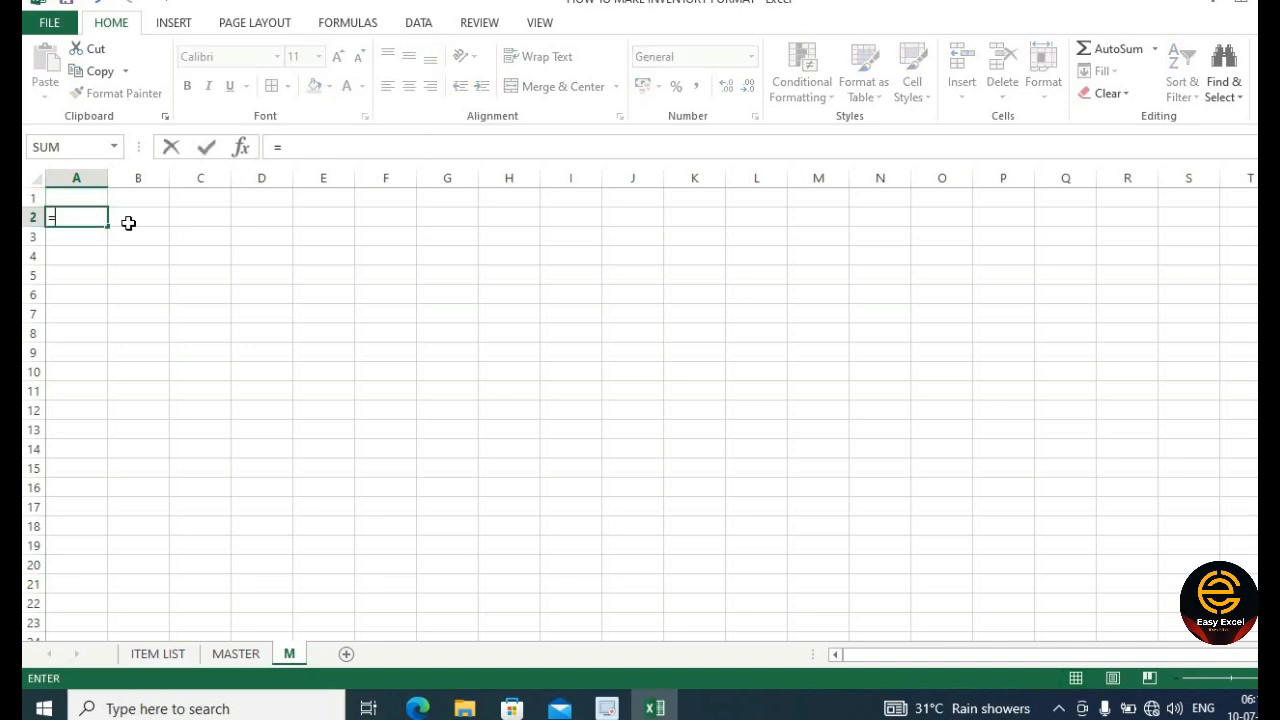
text(IF)
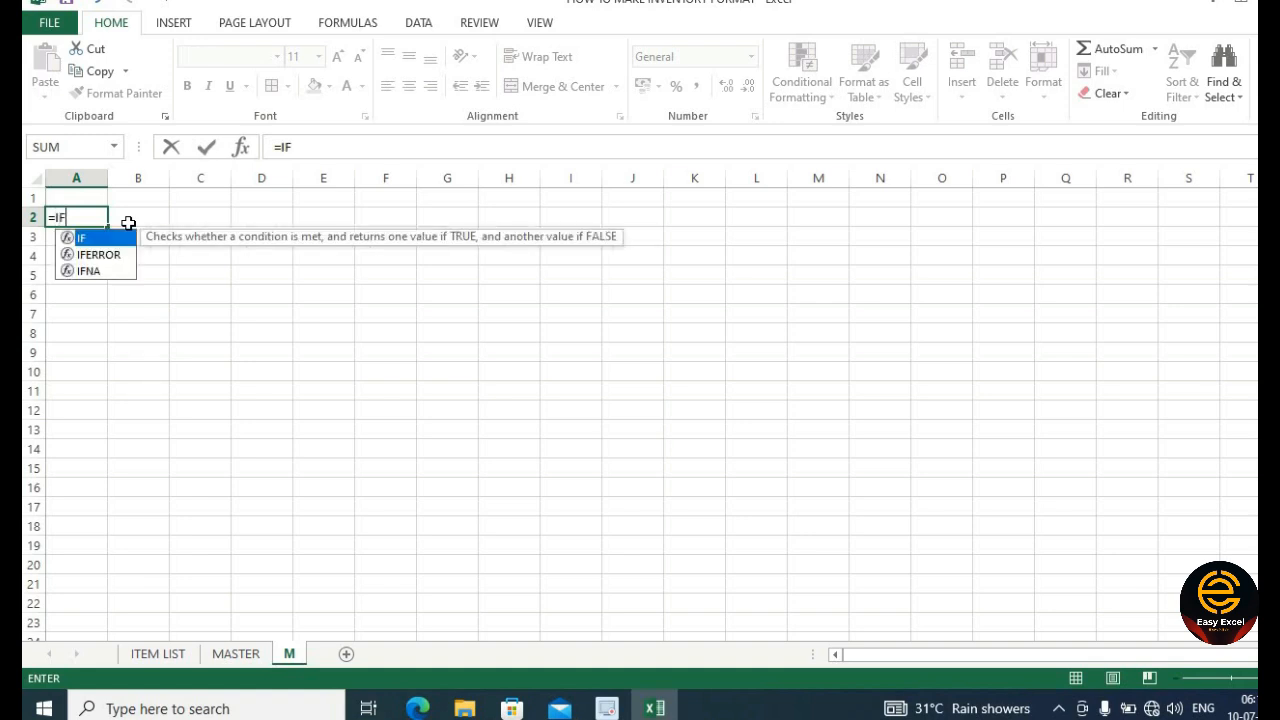
text(RE)
key(BackSpace)
text(E)
key(Tab)
- Nest a VLOOKUP in the IFERROR formula in A2, using ROW(A1) as its lookup value
text(VLO)
key(Tab)
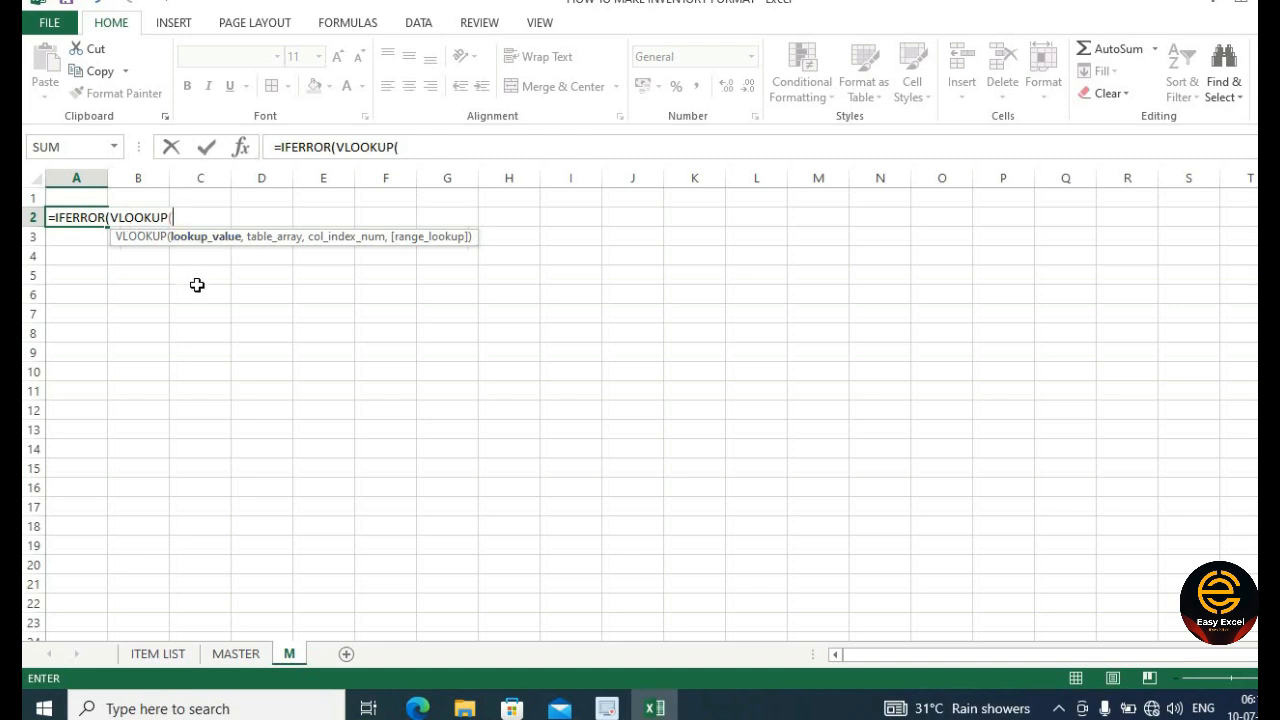
text(RO)
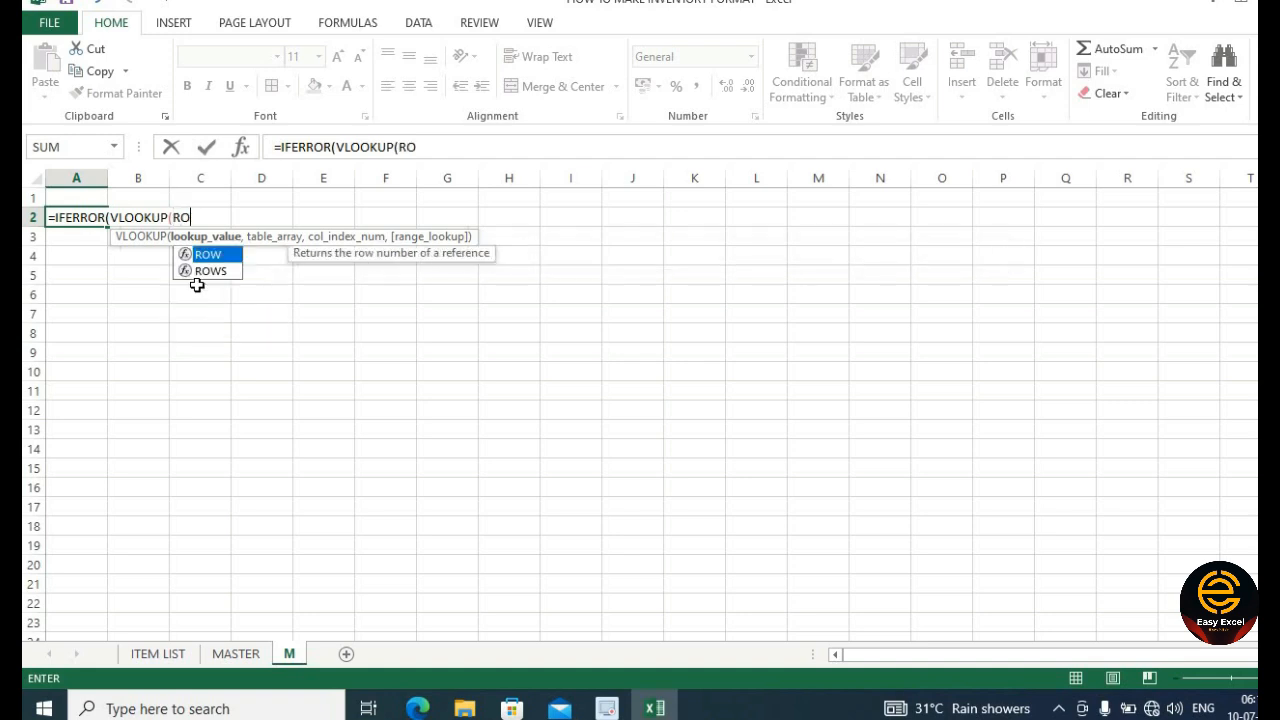
key(Tab)
click(81, 193)
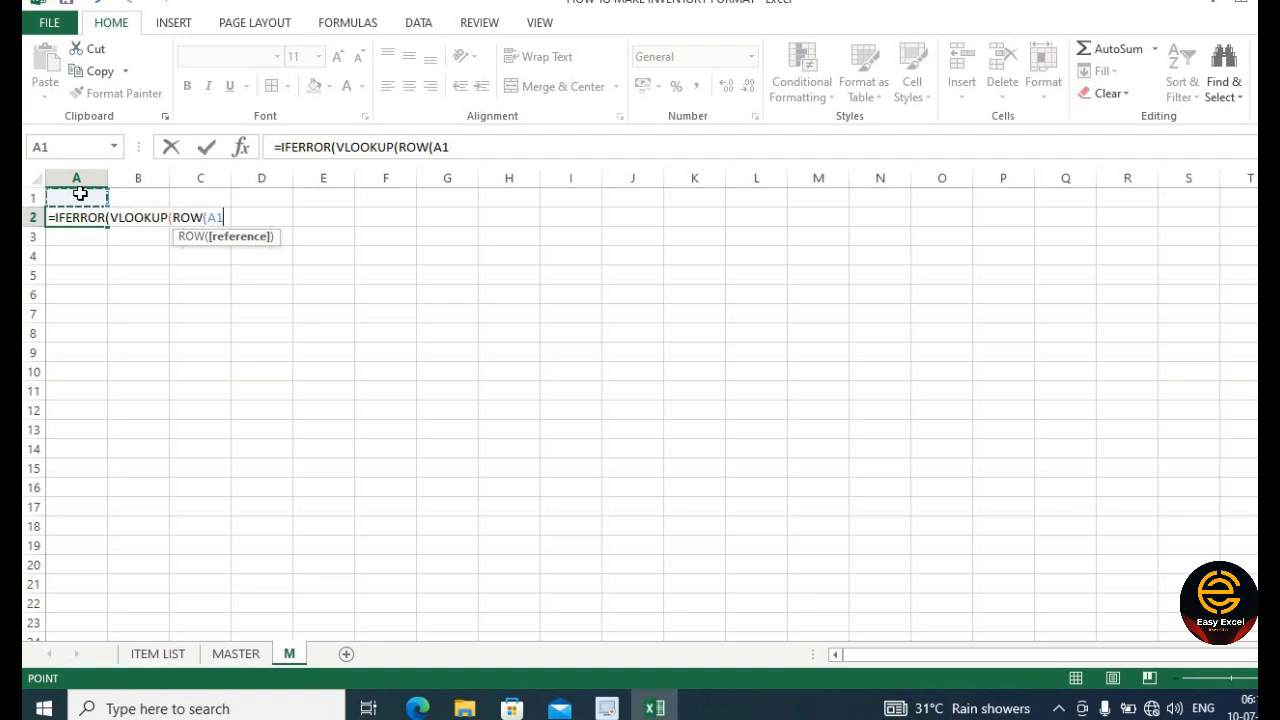
text())
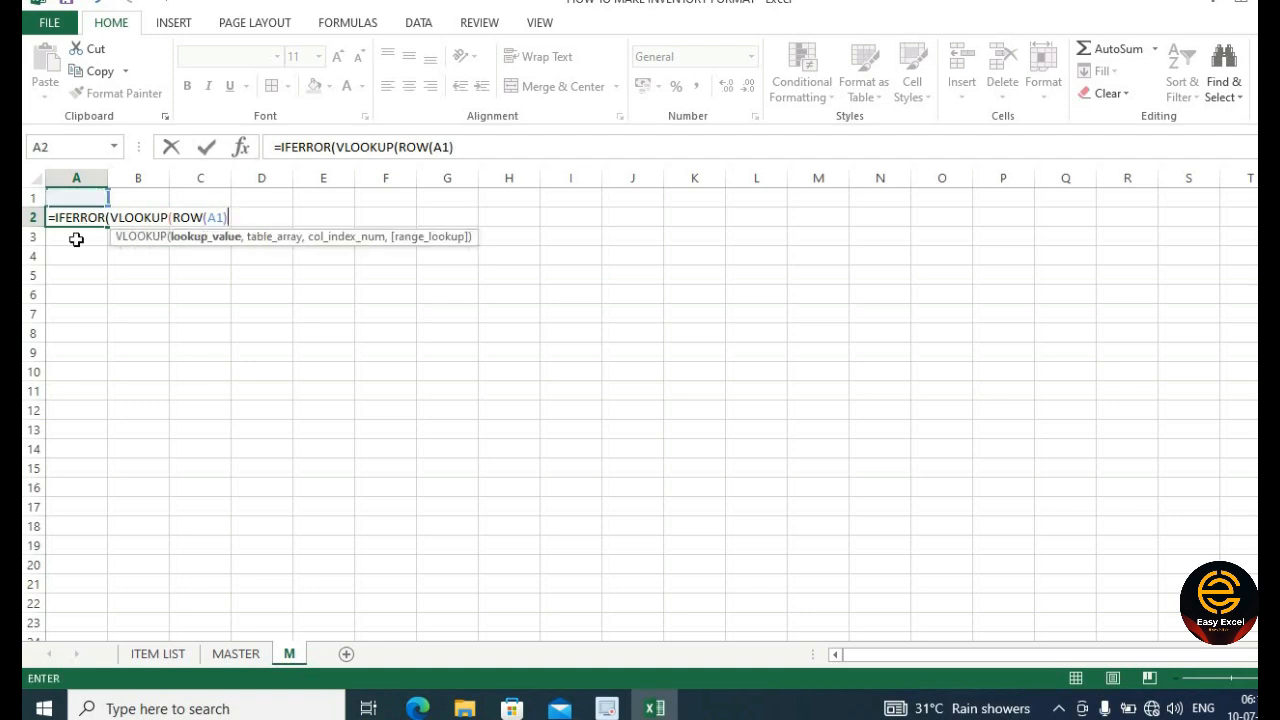
text(,)
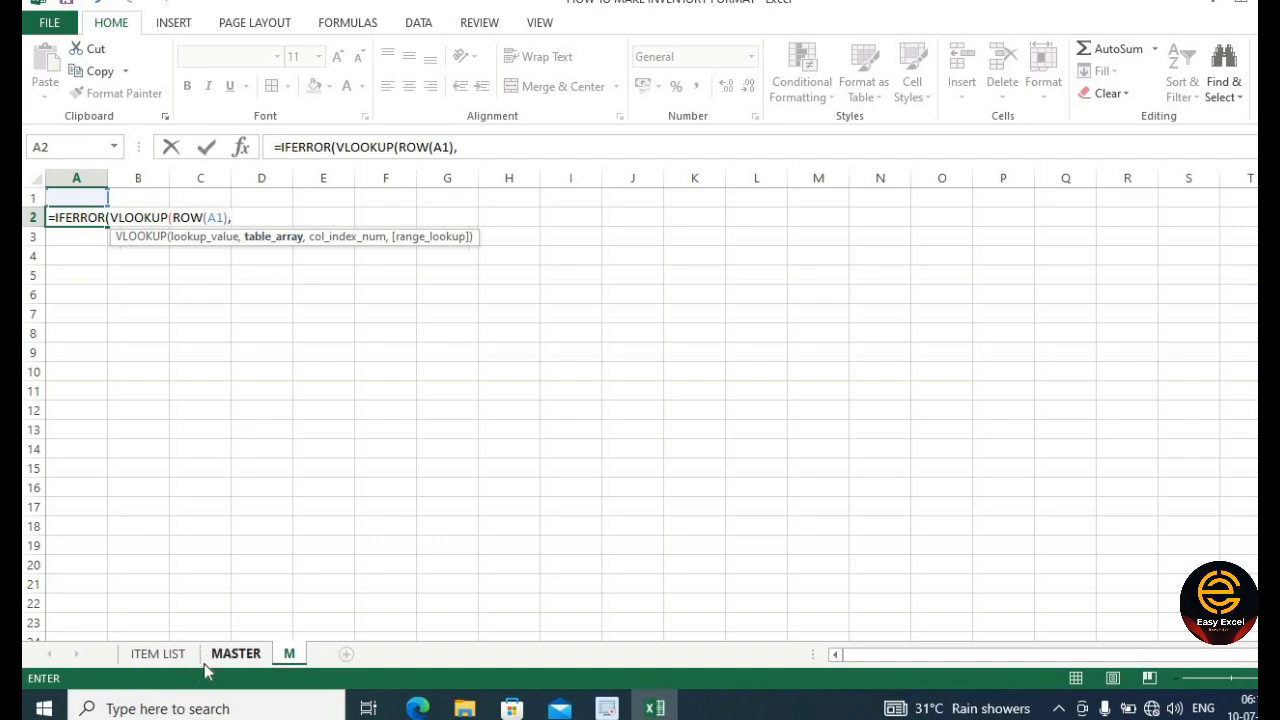
- Complete the A2 formula with lookup range 'ITEM LIST'!A:C, column 3, match type 0 and an empty string "" on error
click(172, 656)
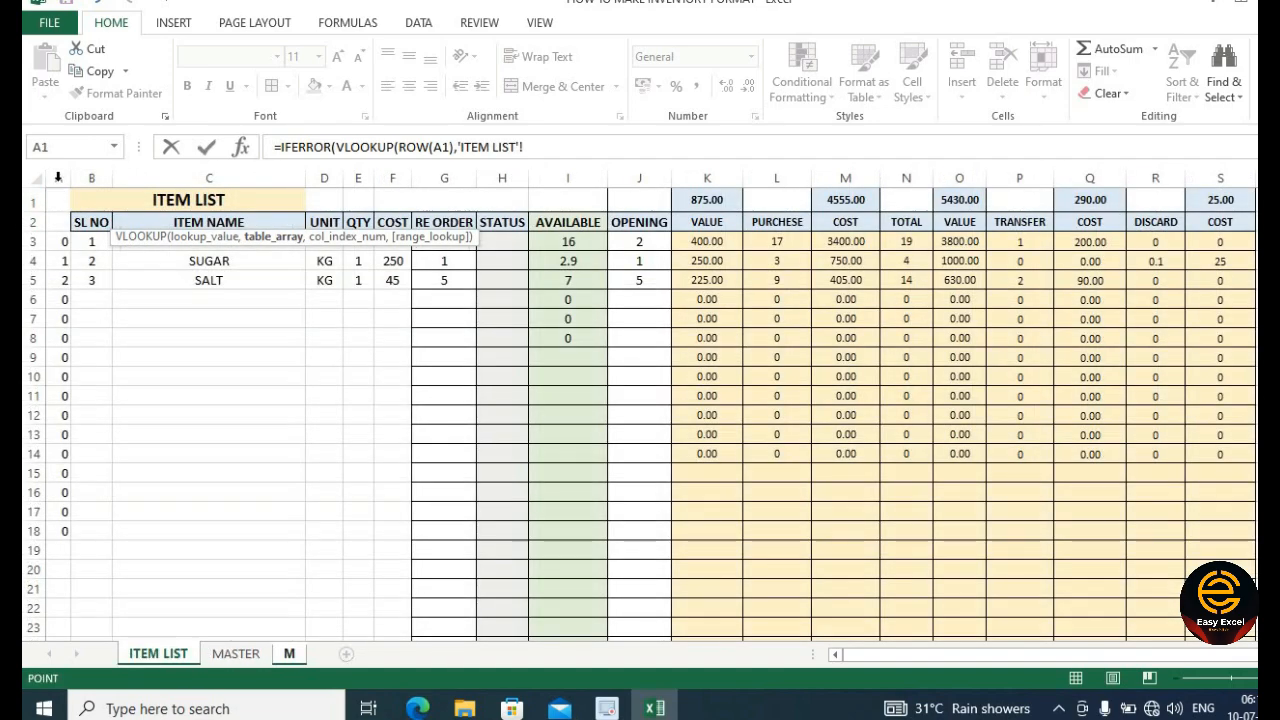
drag(58, 177, 131, 204)
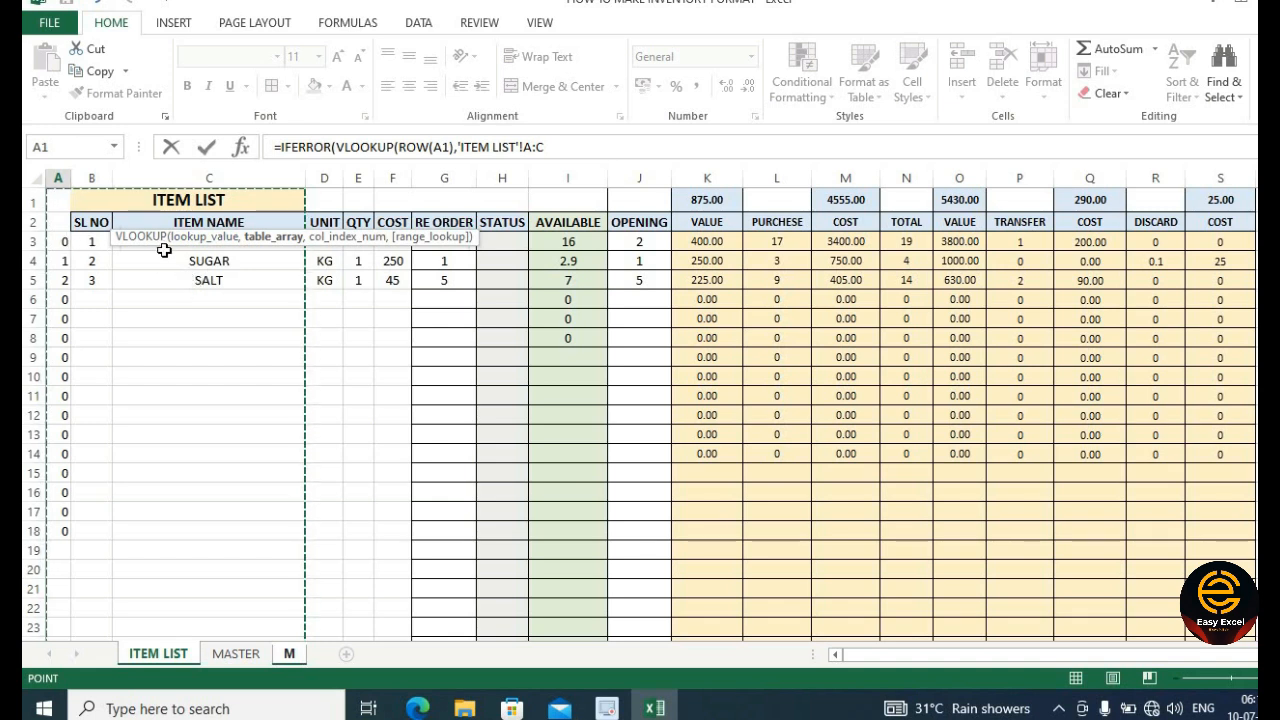
text(,)
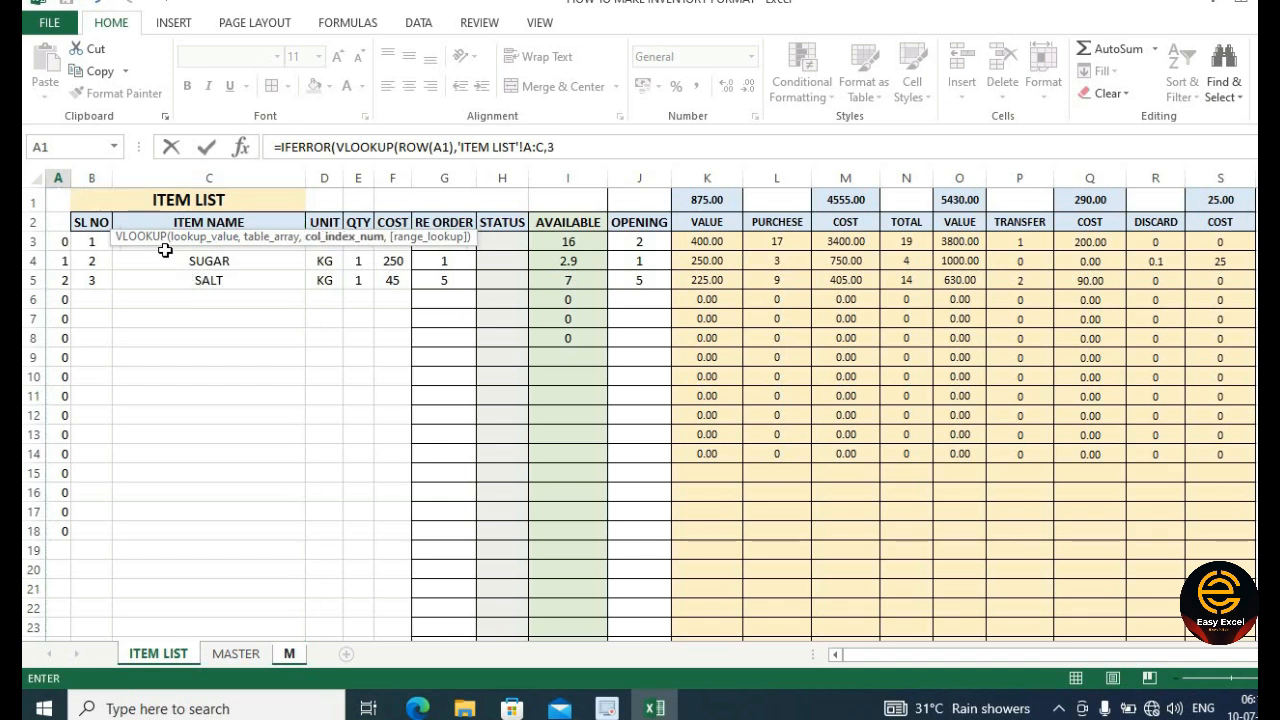
text(3,0)
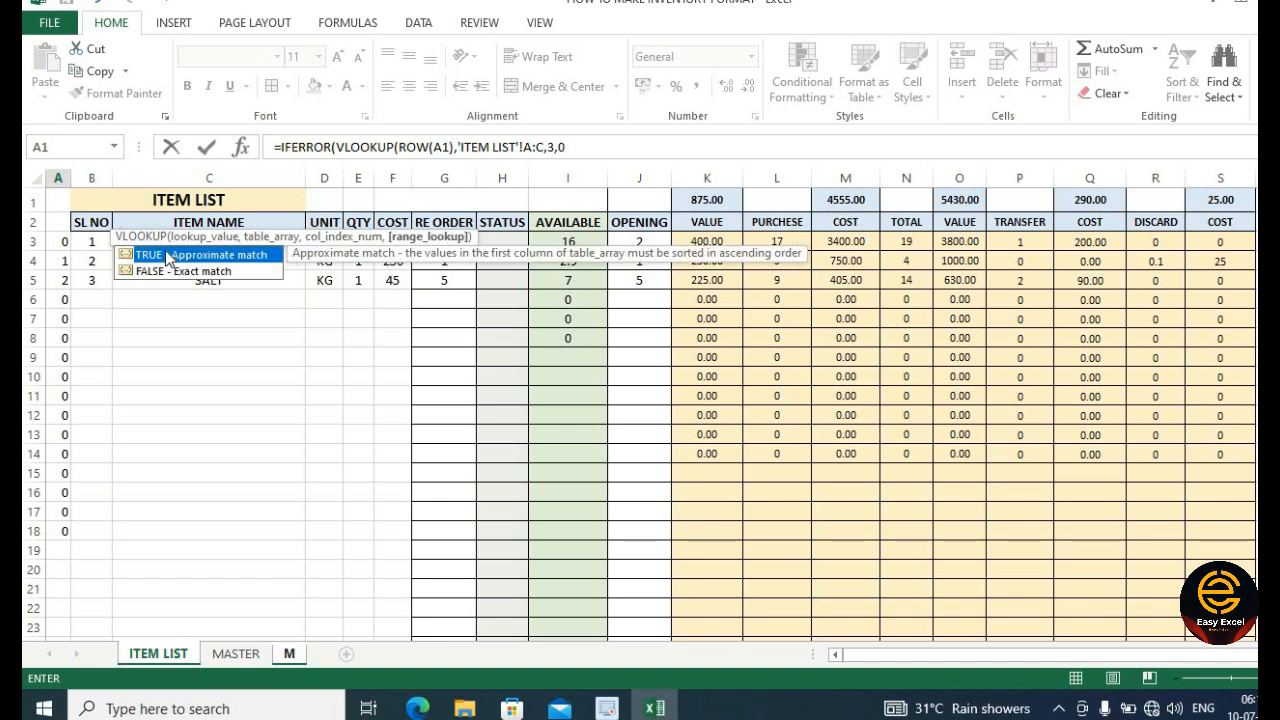
text())
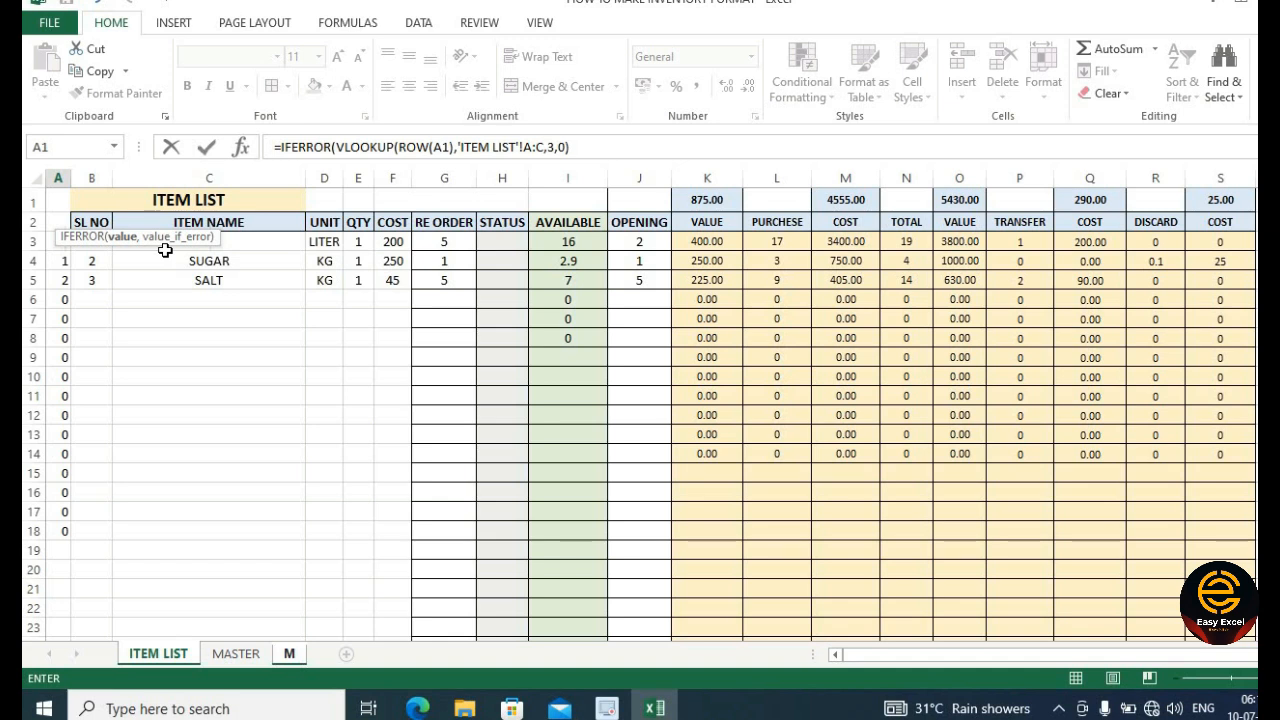
text(,)
text())
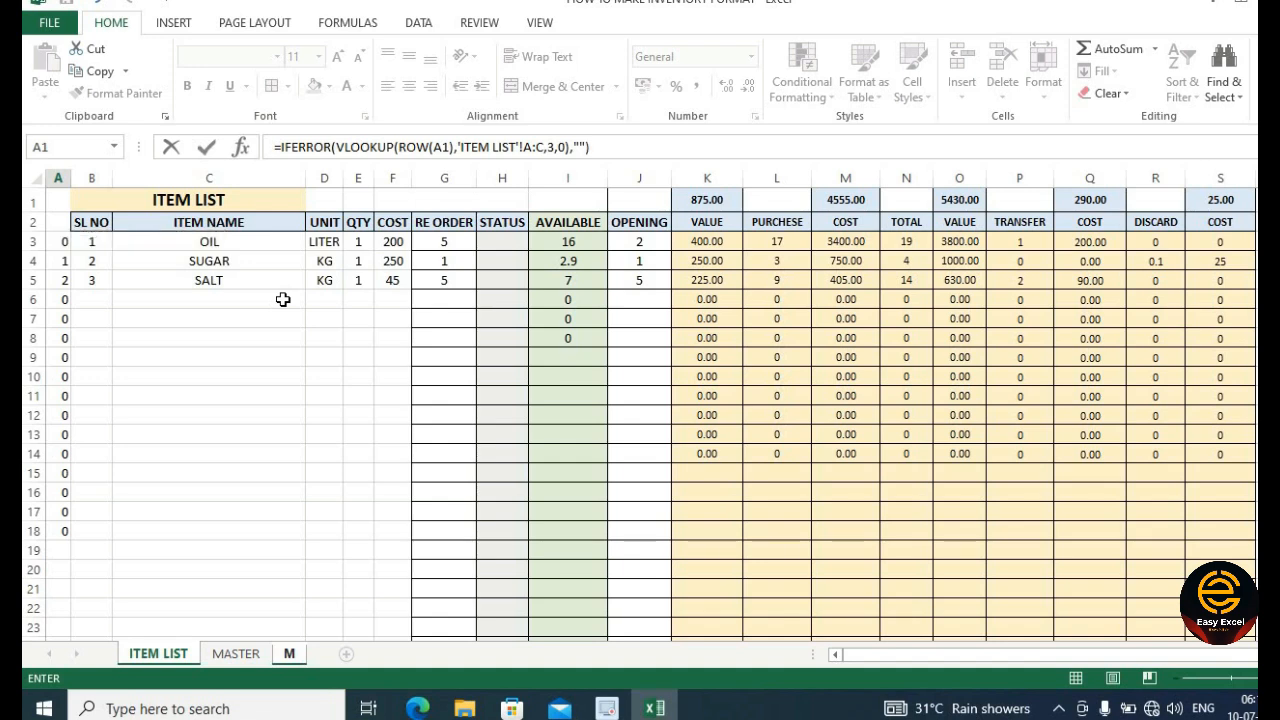
key(Return)
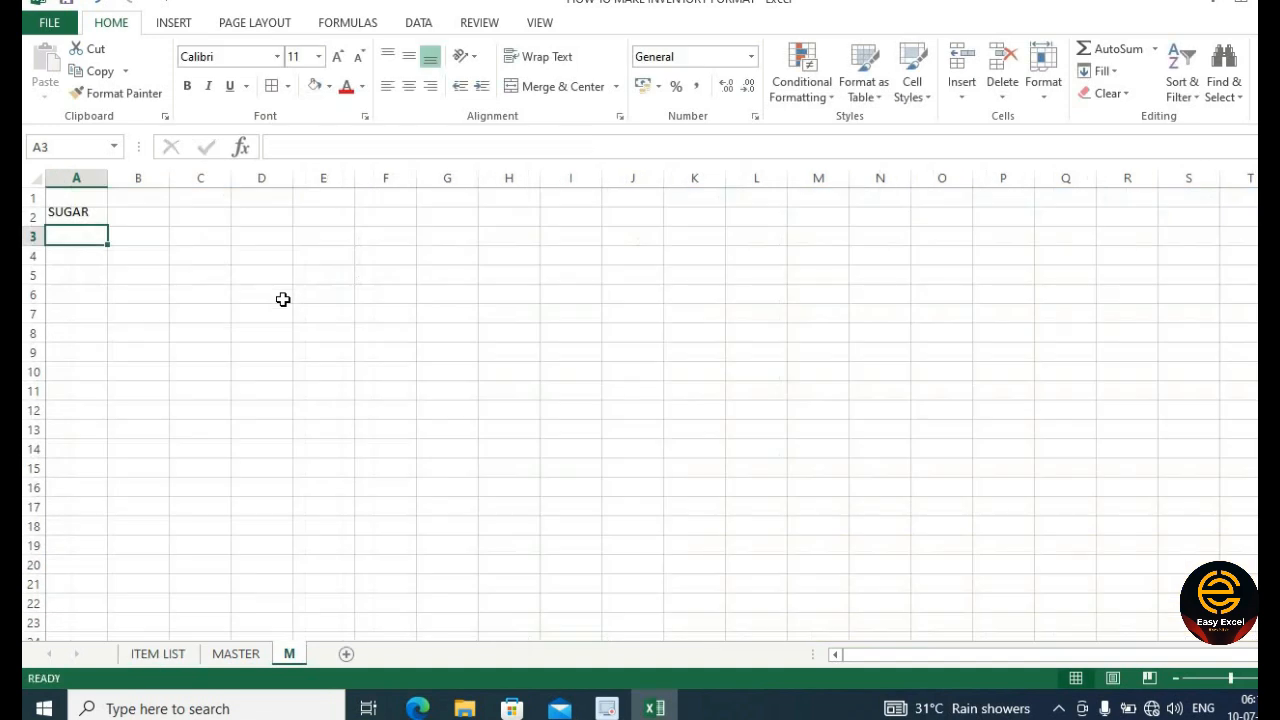
- Fill the A2 lookup formula down to A15 on sheet M and add cell borders to A2:A15
click(93, 217)
drag(107, 226, 78, 473)
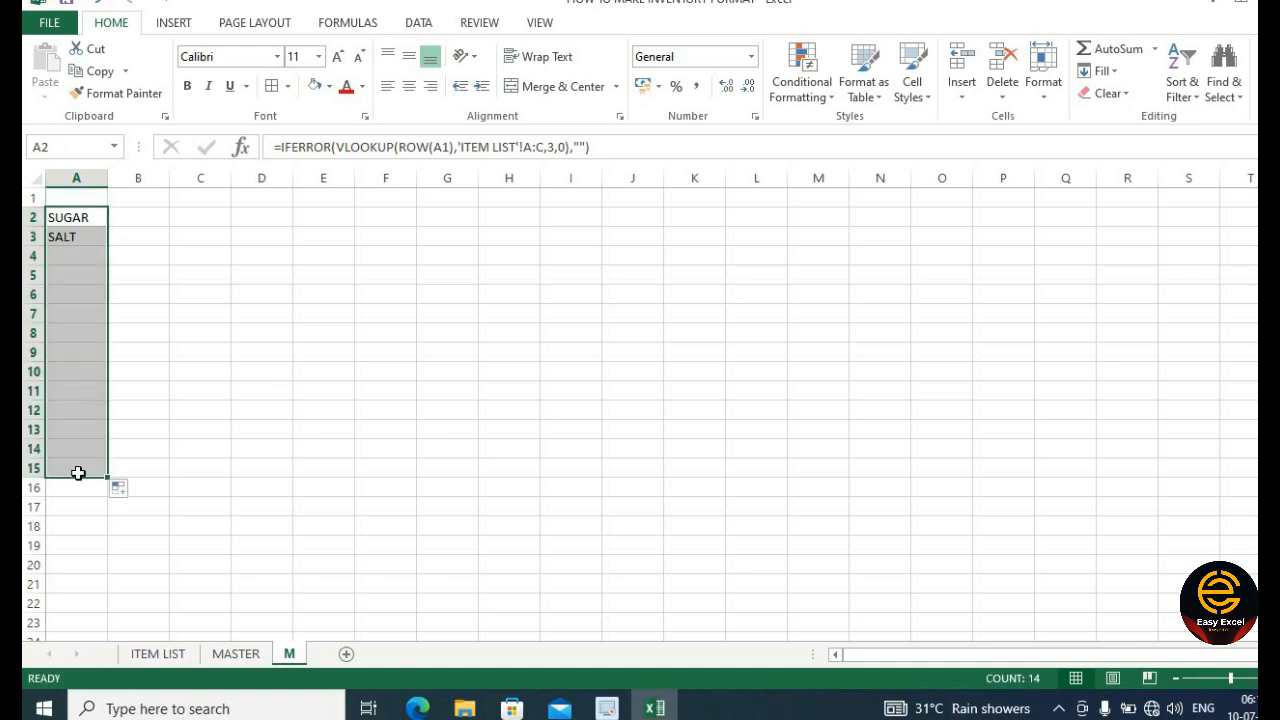
click(270, 86)
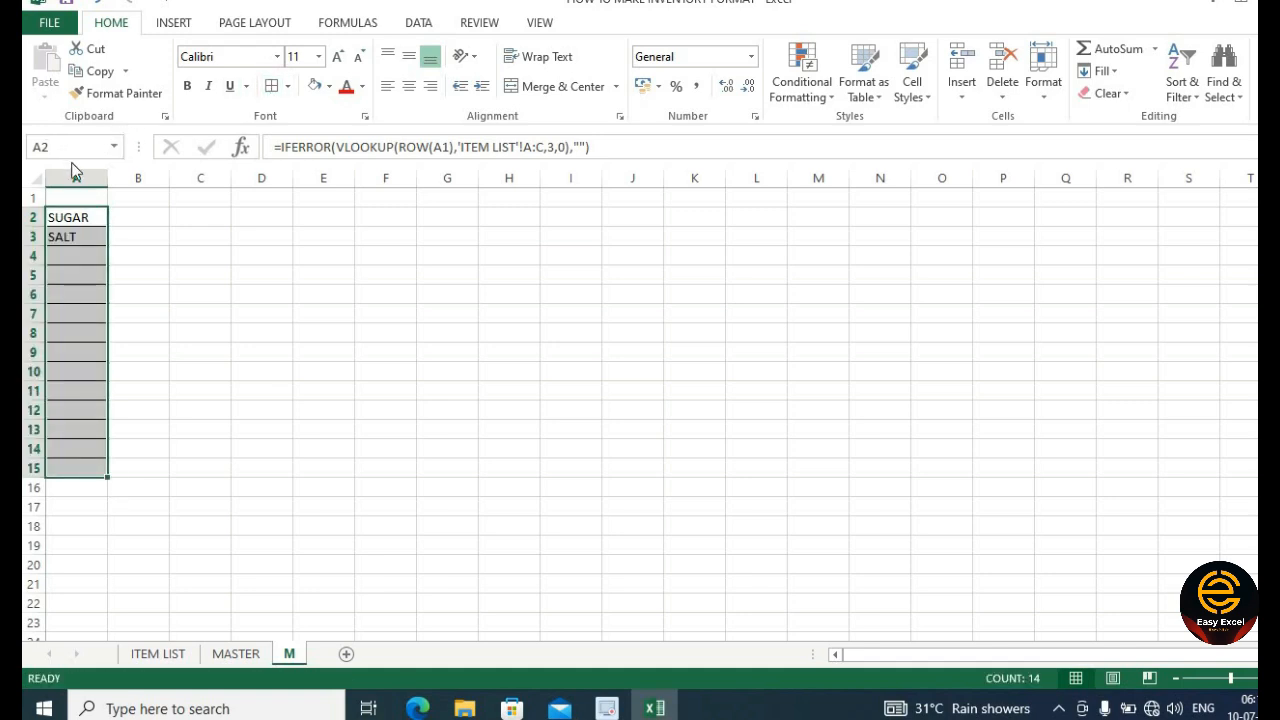
click(148, 287)
drag(94, 215, 90, 238)
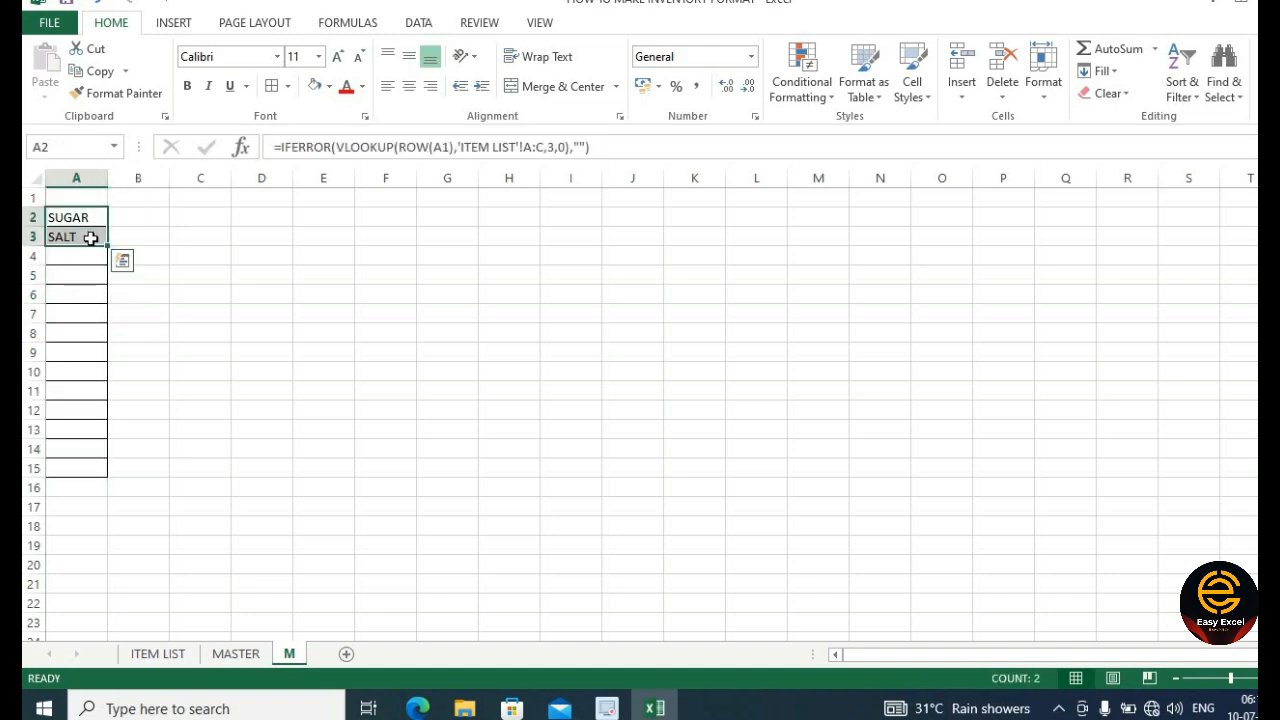
click(167, 393)
- Set the search text in MASTER cell A1 to SA
click(168, 654)
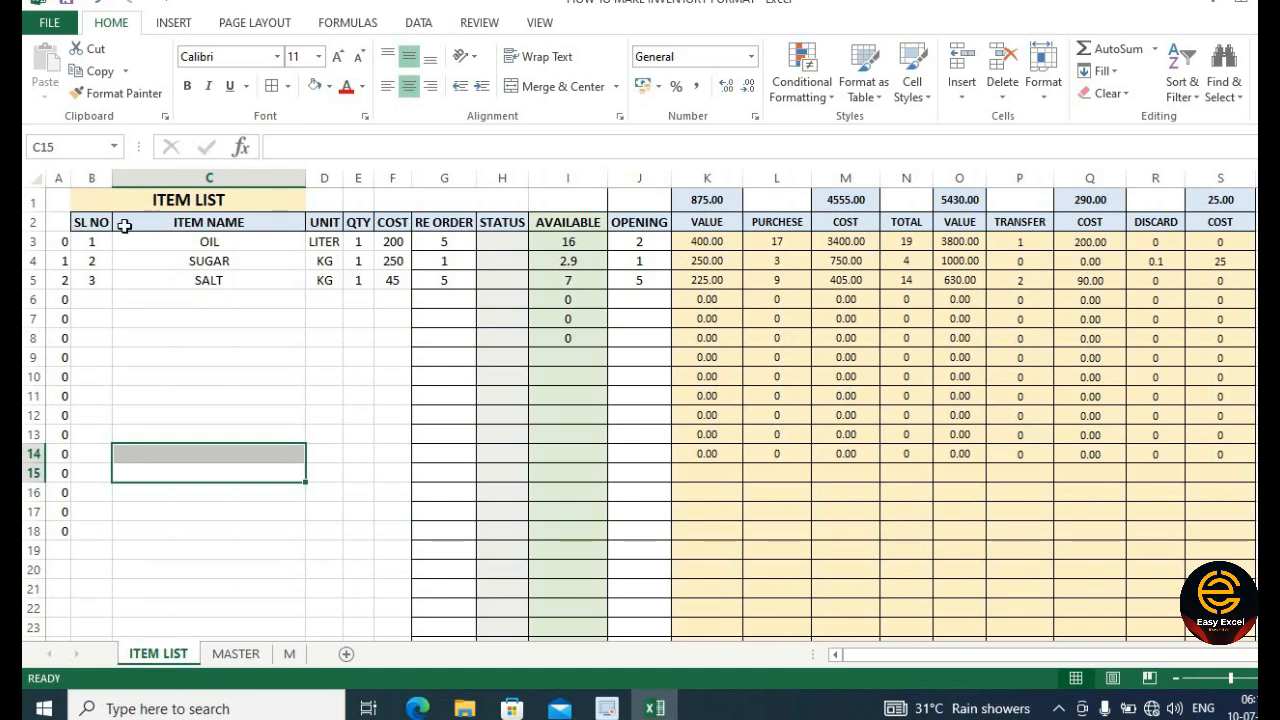
click(236, 653)
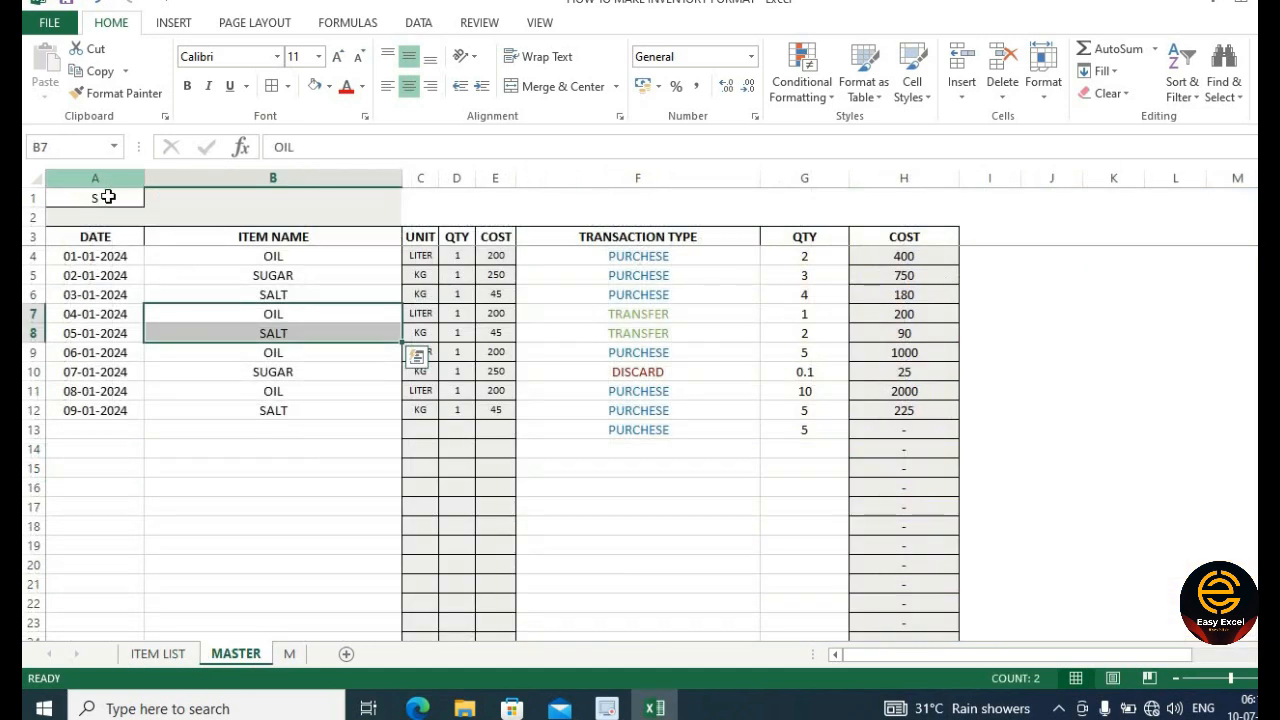
click(108, 197)
text(SA)
drag(181, 391, 181, 411)
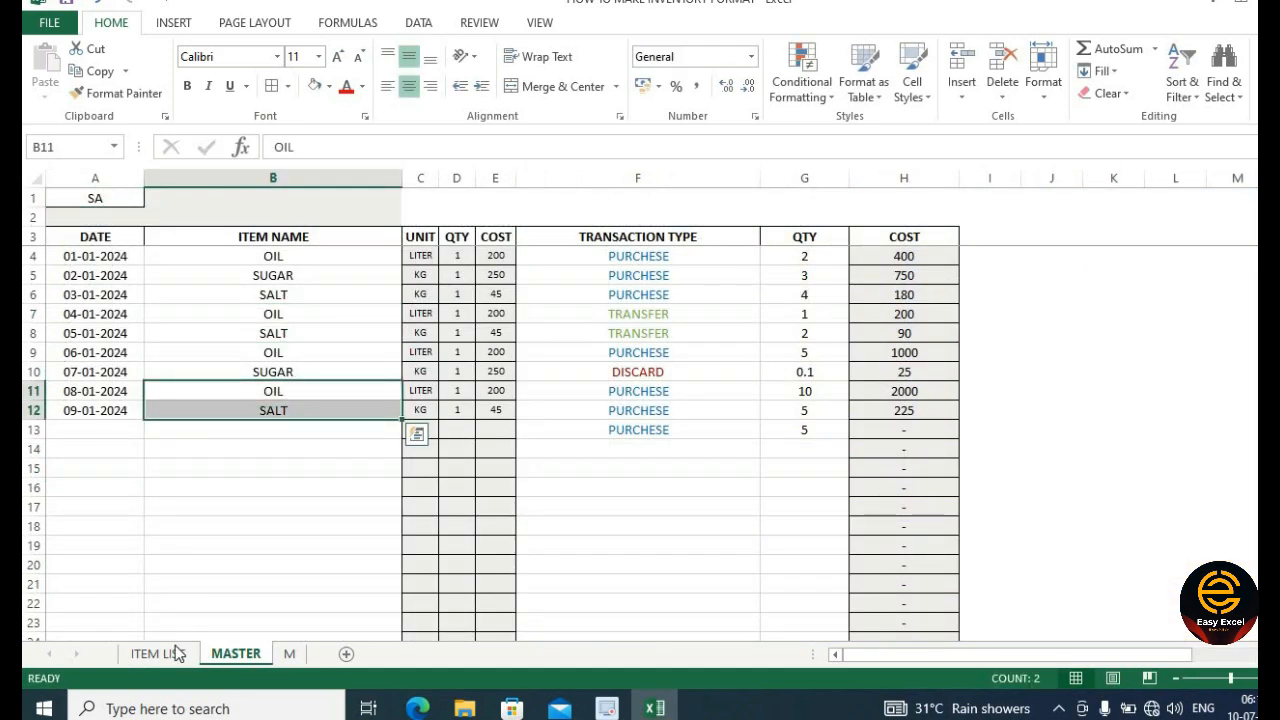
- Check the item matches for the search text SA on sheets M and ITEM LIST
click(176, 654)
click(291, 654)
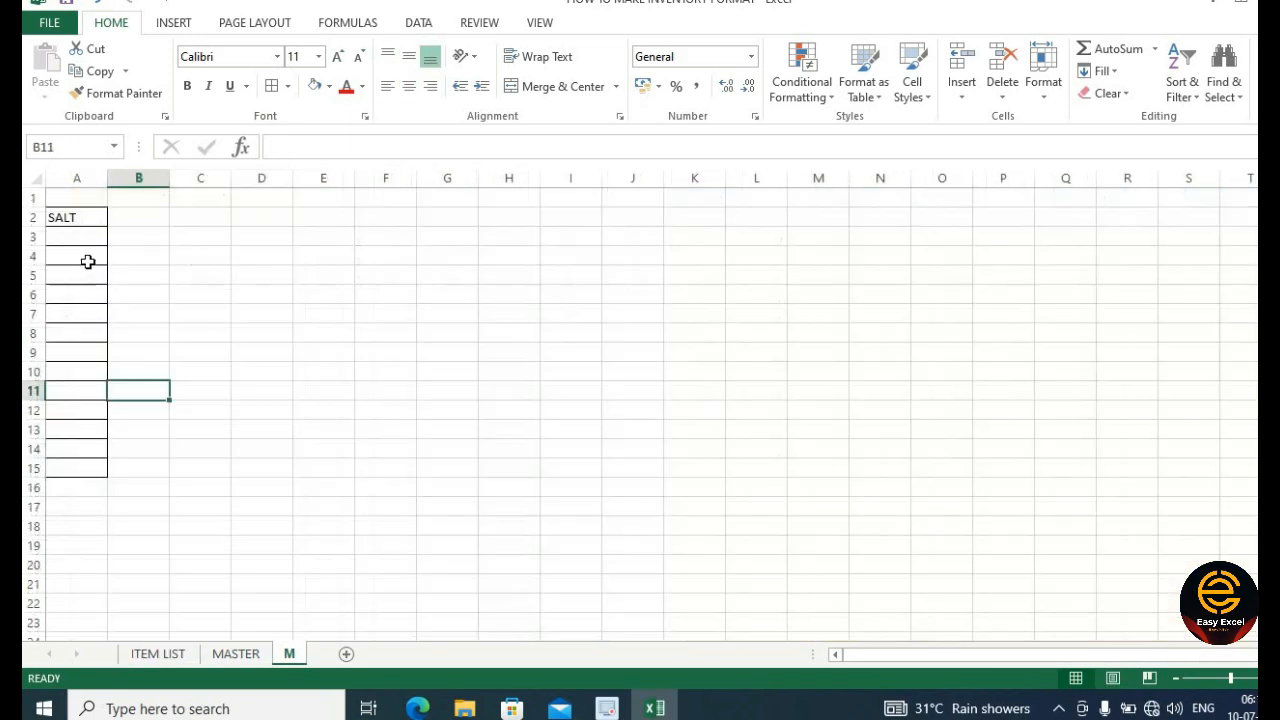
click(62, 219)
click(170, 272)
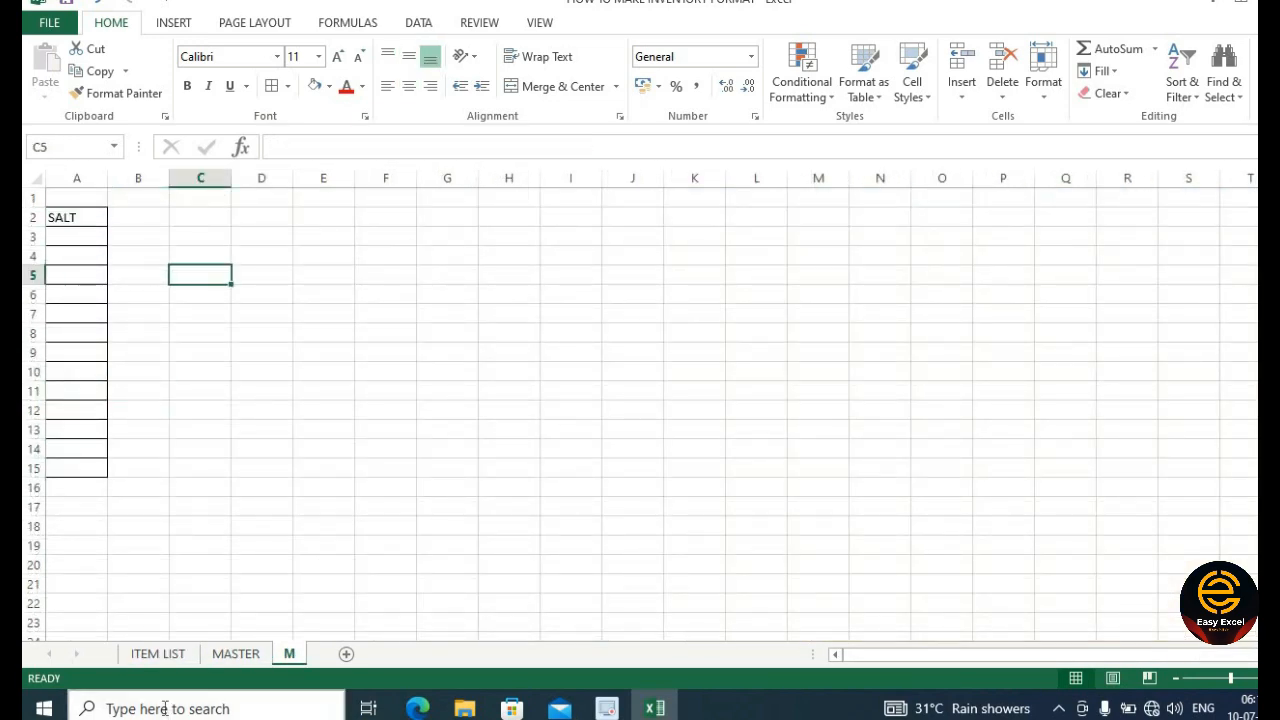
click(166, 656)
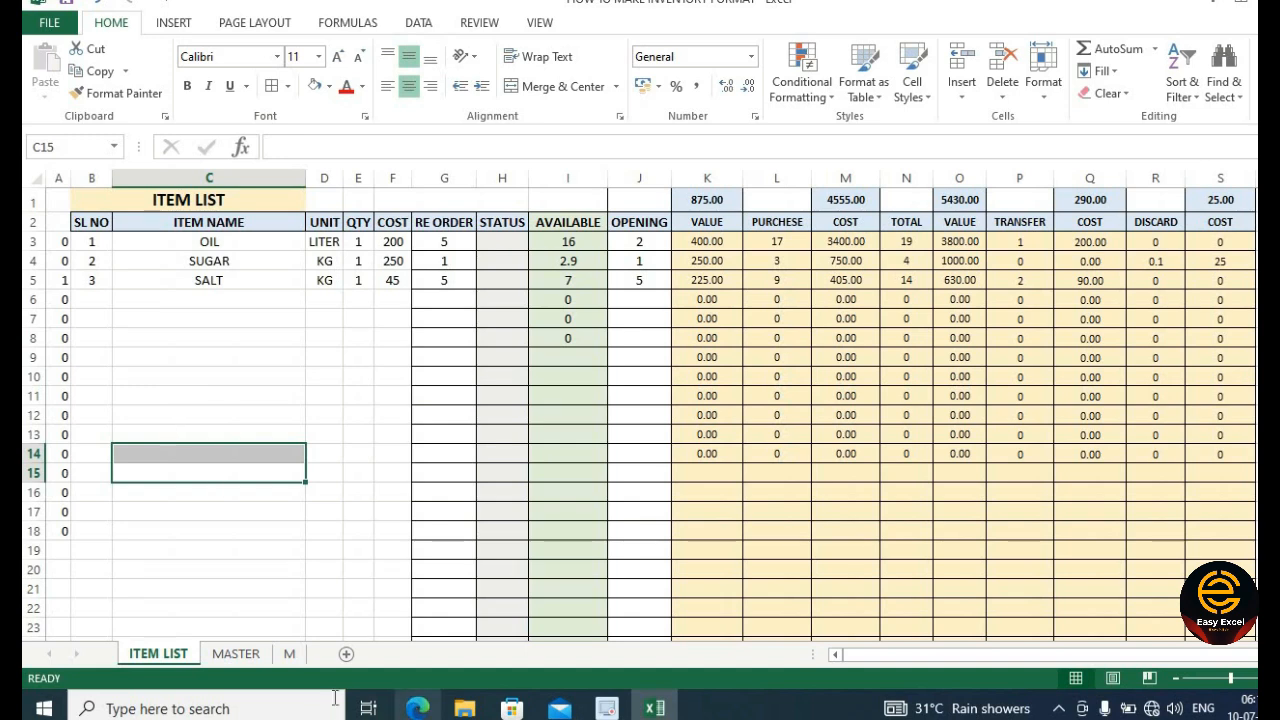
- Name the range A2:A15 on sheet M ITEMLIST
click(289, 654)
click(266, 430)
drag(80, 220, 77, 471)
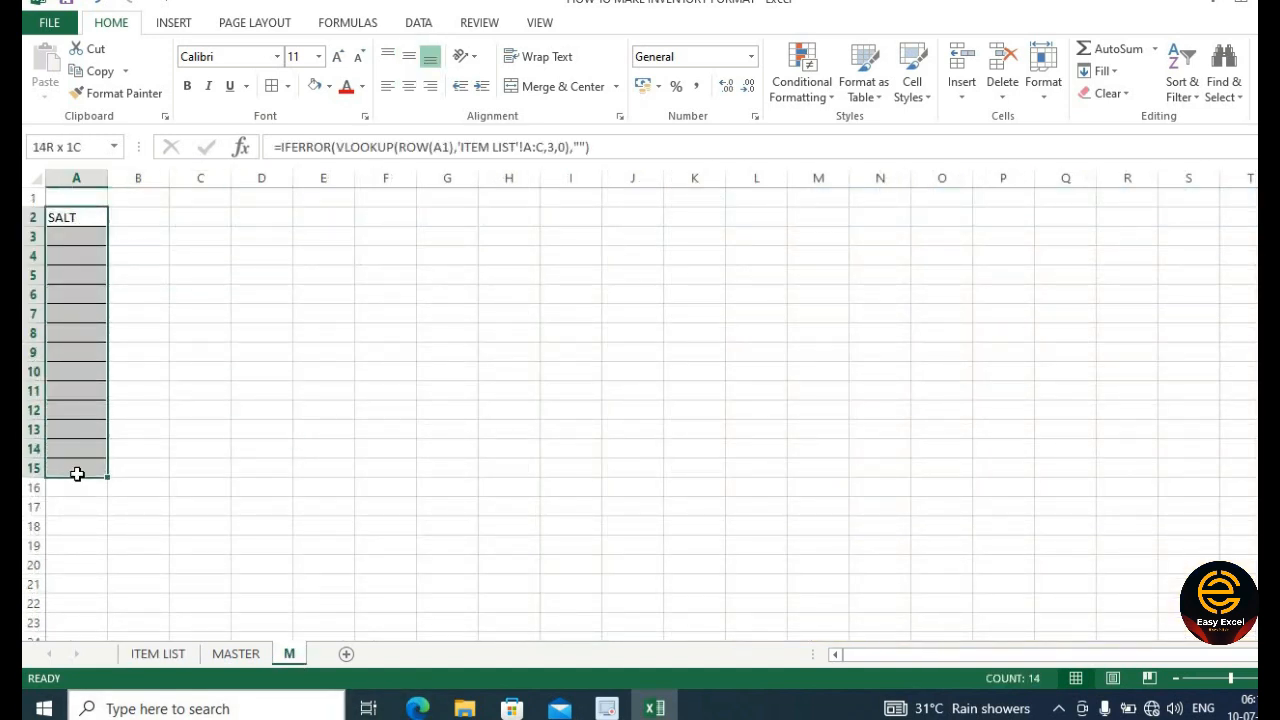
click(65, 147)
key(Return)
click(65, 147)
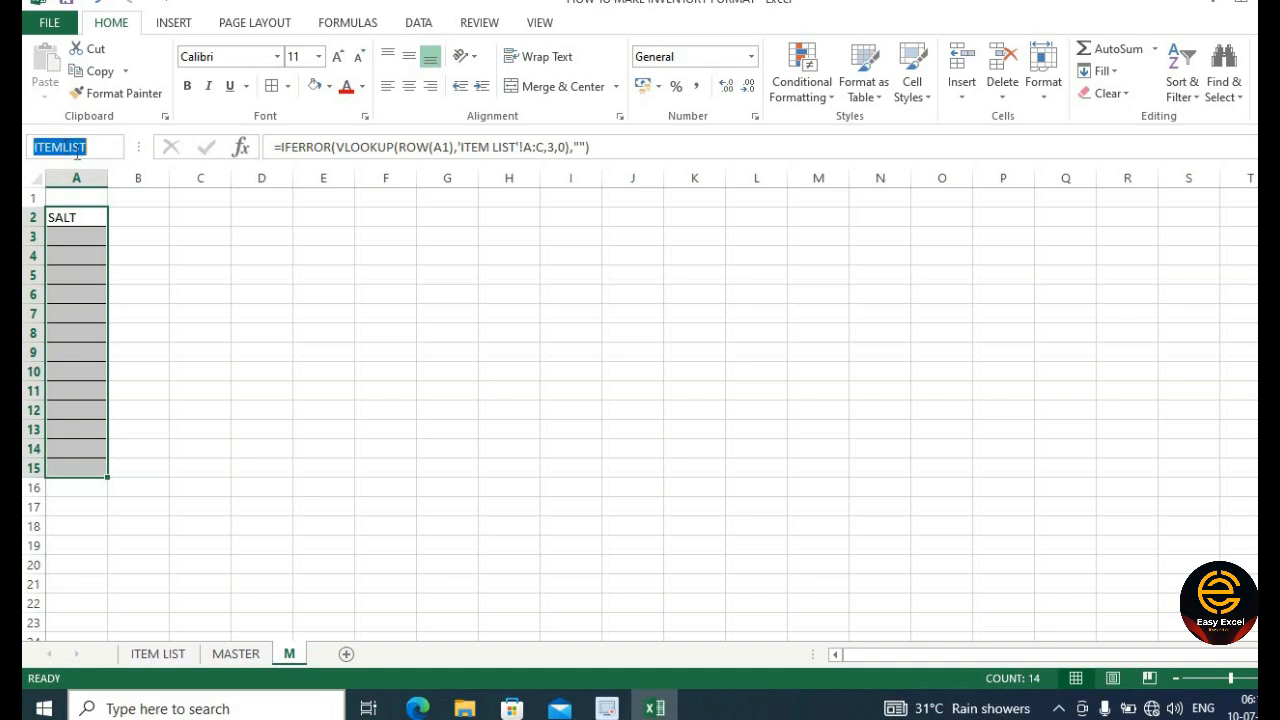
click(181, 236)
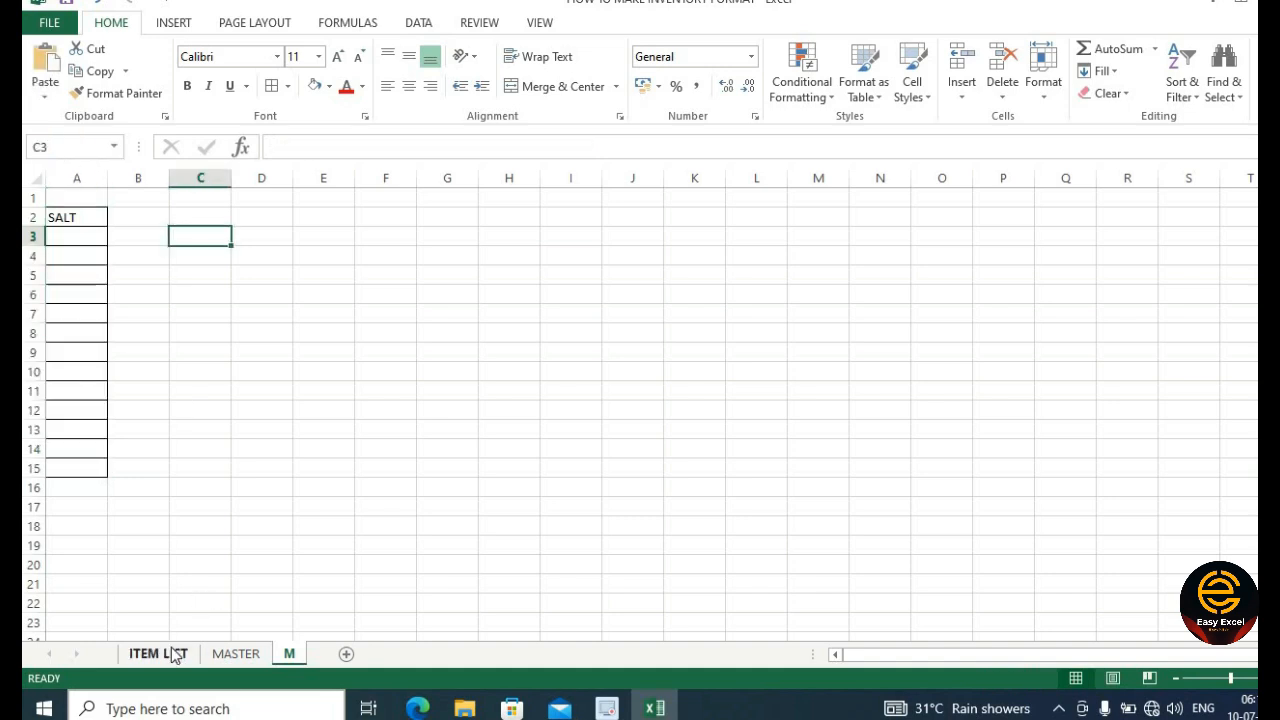
- Add list data validation to MASTER cell B4 with the source =ITEMLIST
click(232, 657)
click(274, 256)
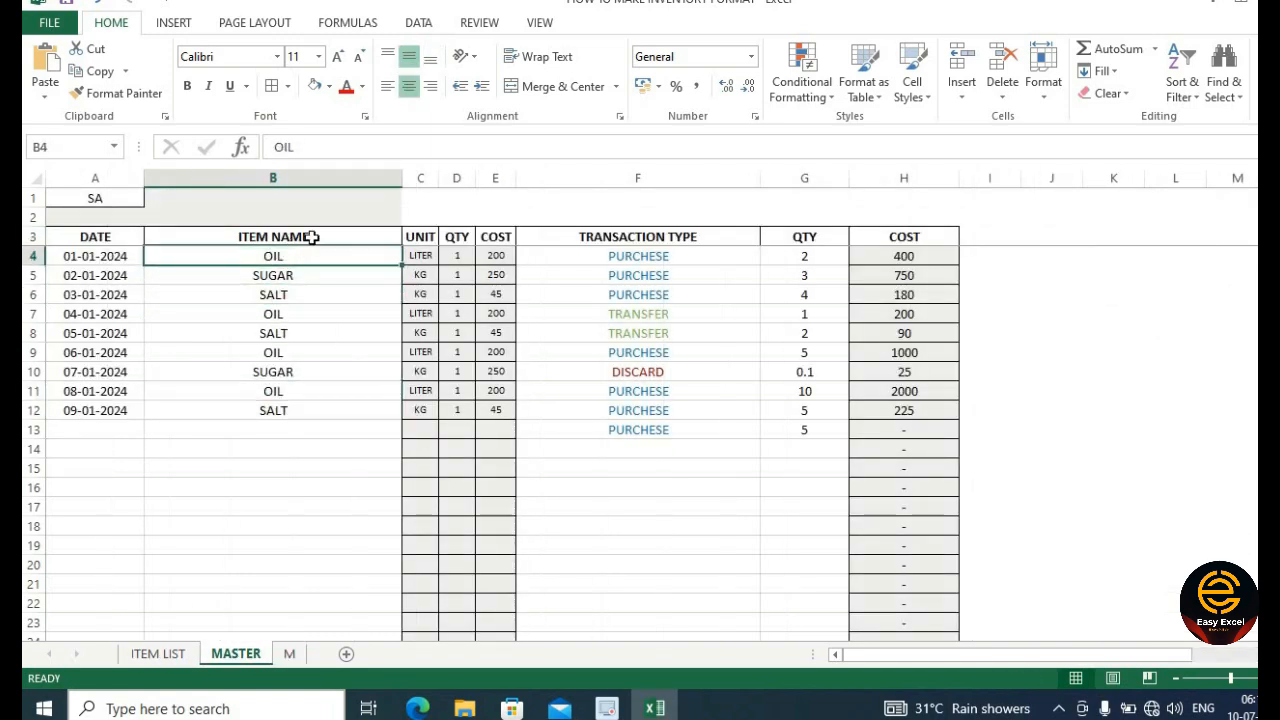
click(419, 25)
click(822, 97)
click(857, 118)
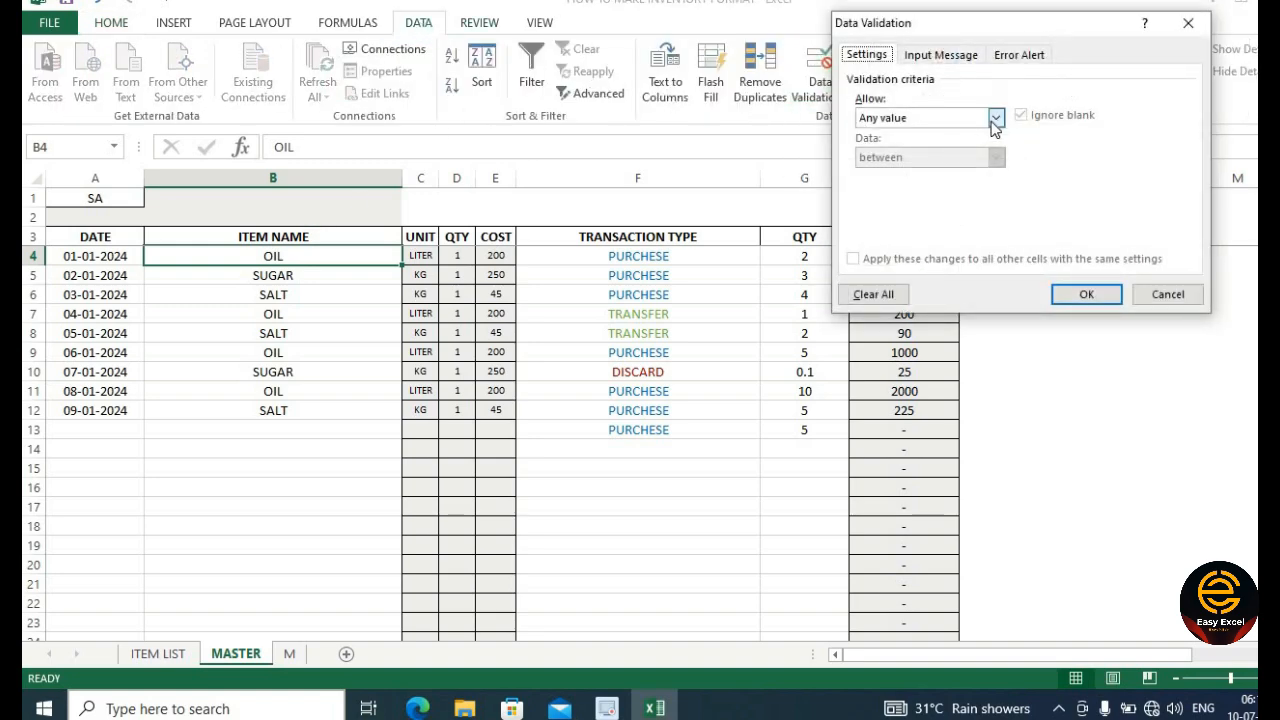
click(995, 118)
click(942, 172)
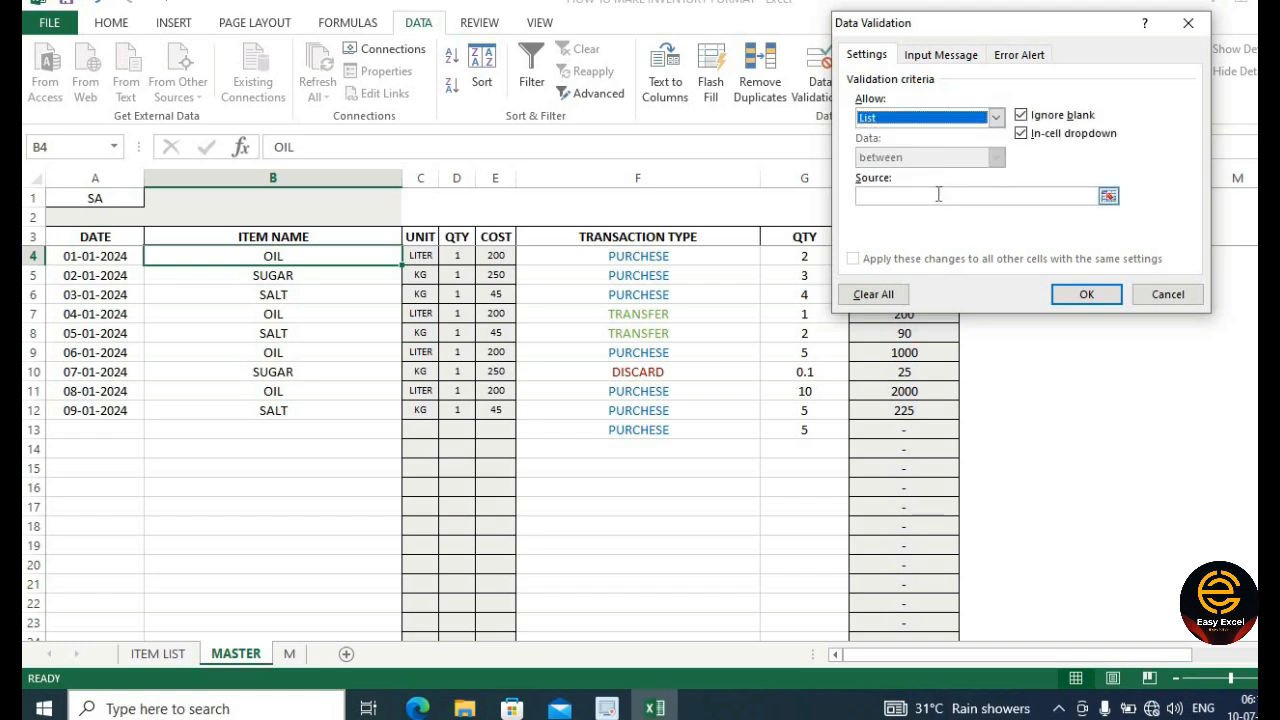
click(938, 195)
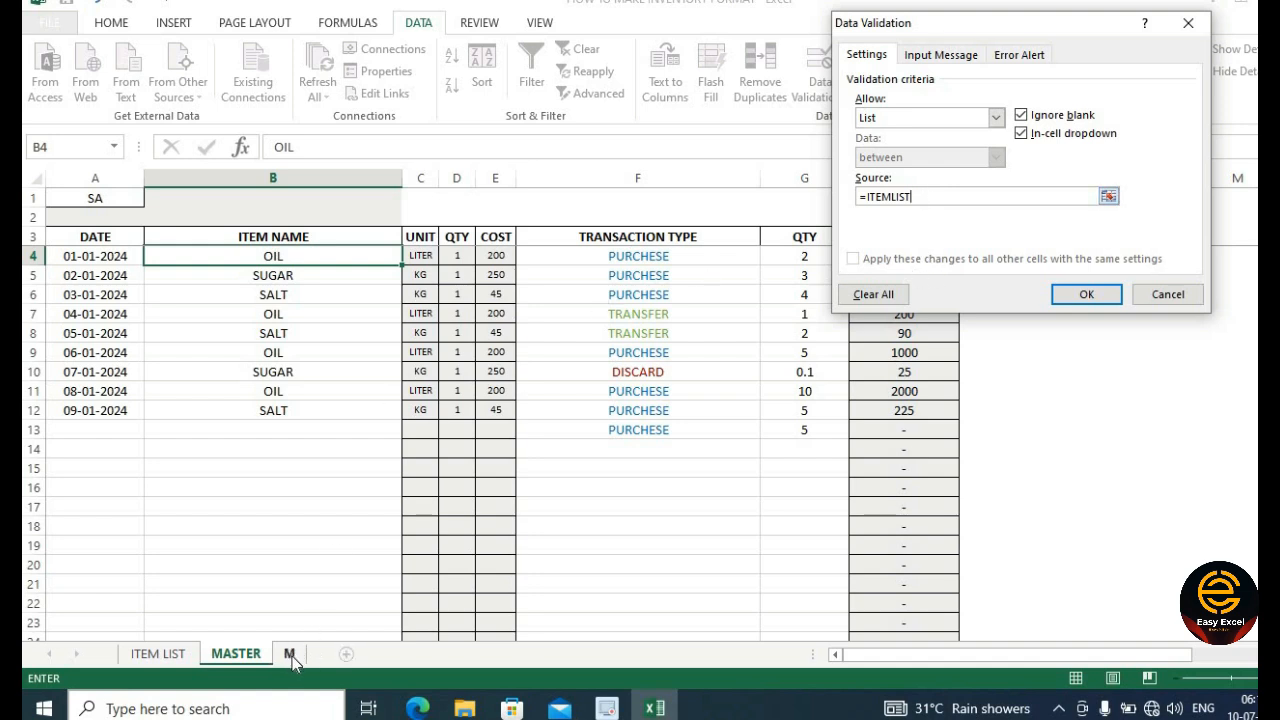
click(1080, 300)
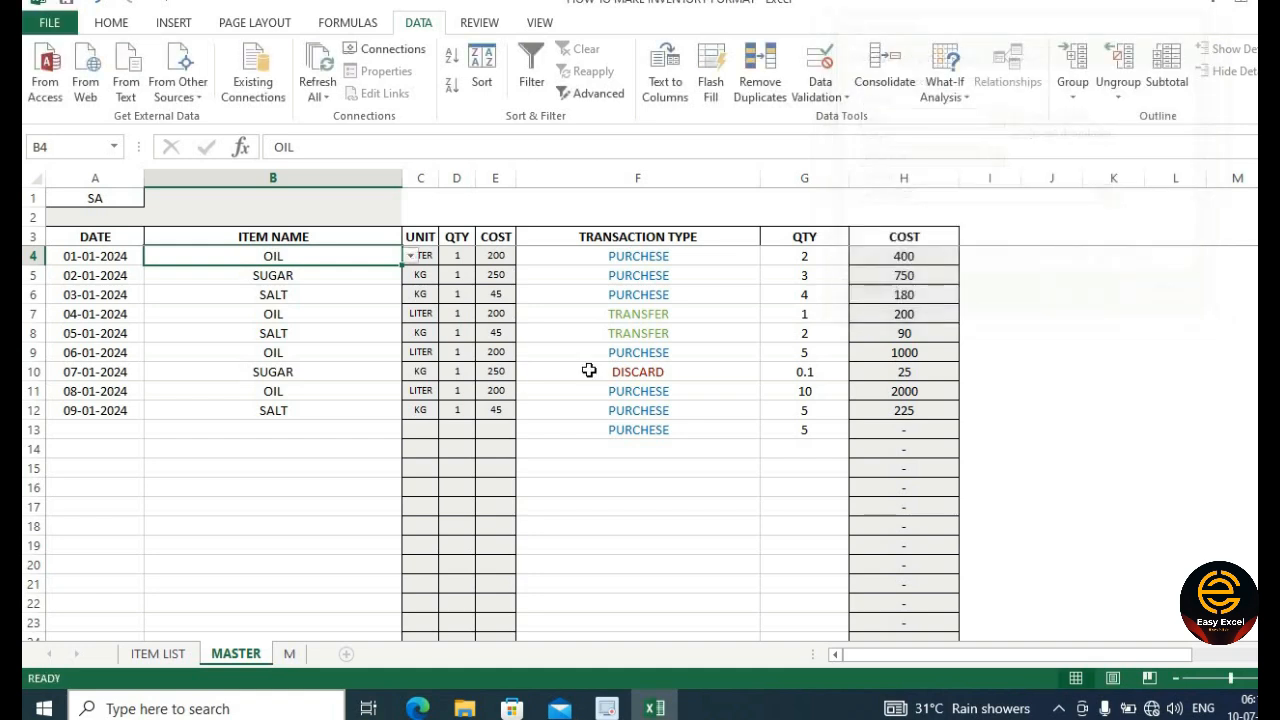
- Set the search text in MASTER cell A1 to S and check the item choices offered in B4's drop-down list
click(409, 259)
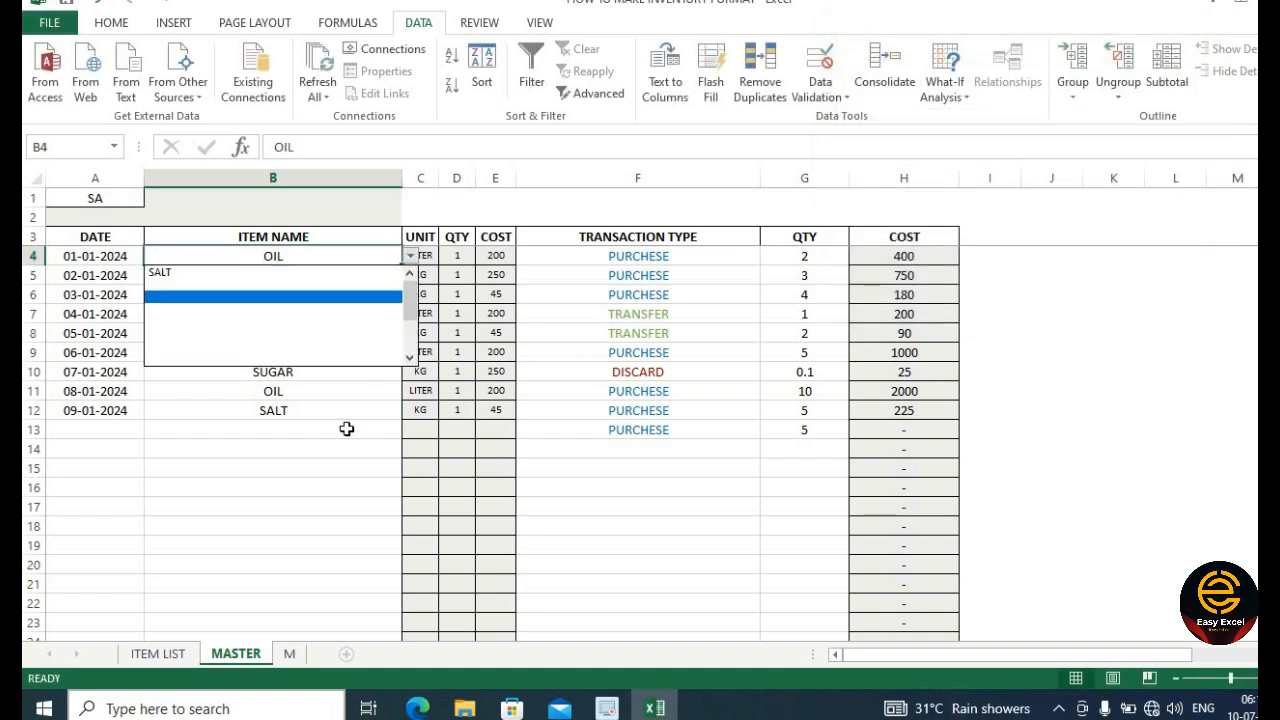
click(100, 196)
text(S)
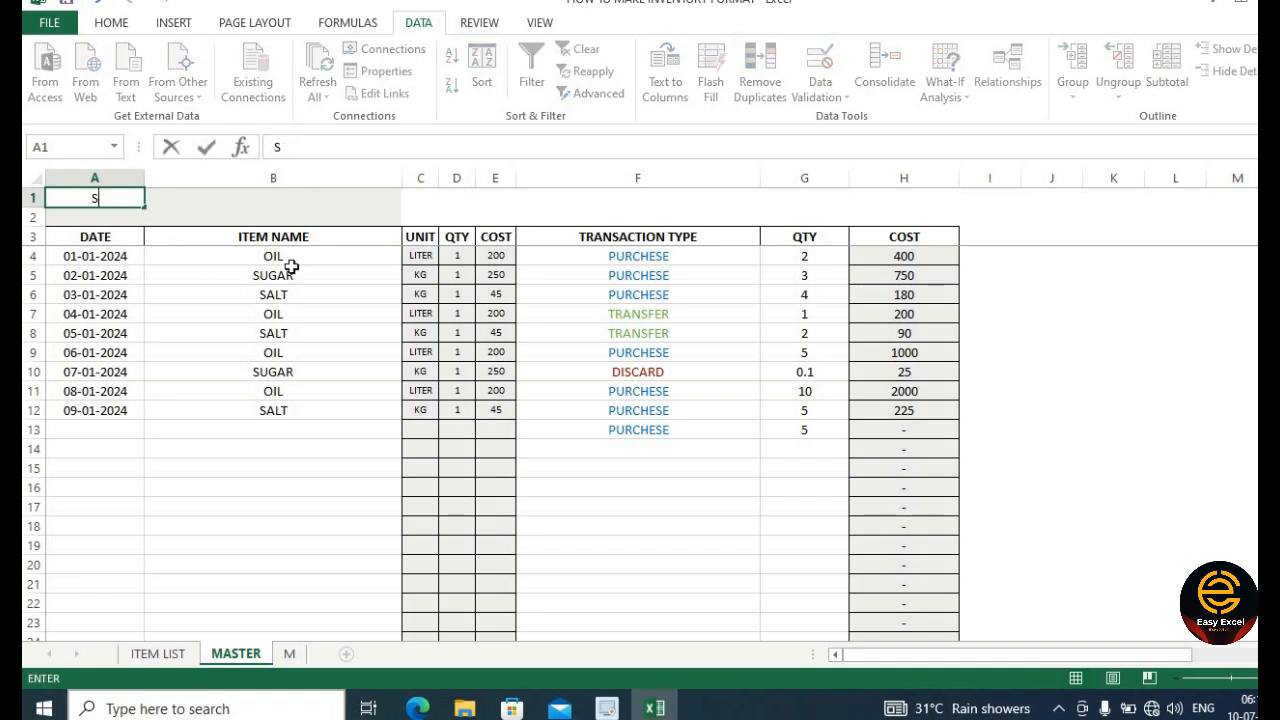
click(294, 289)
click(376, 255)
click(410, 258)
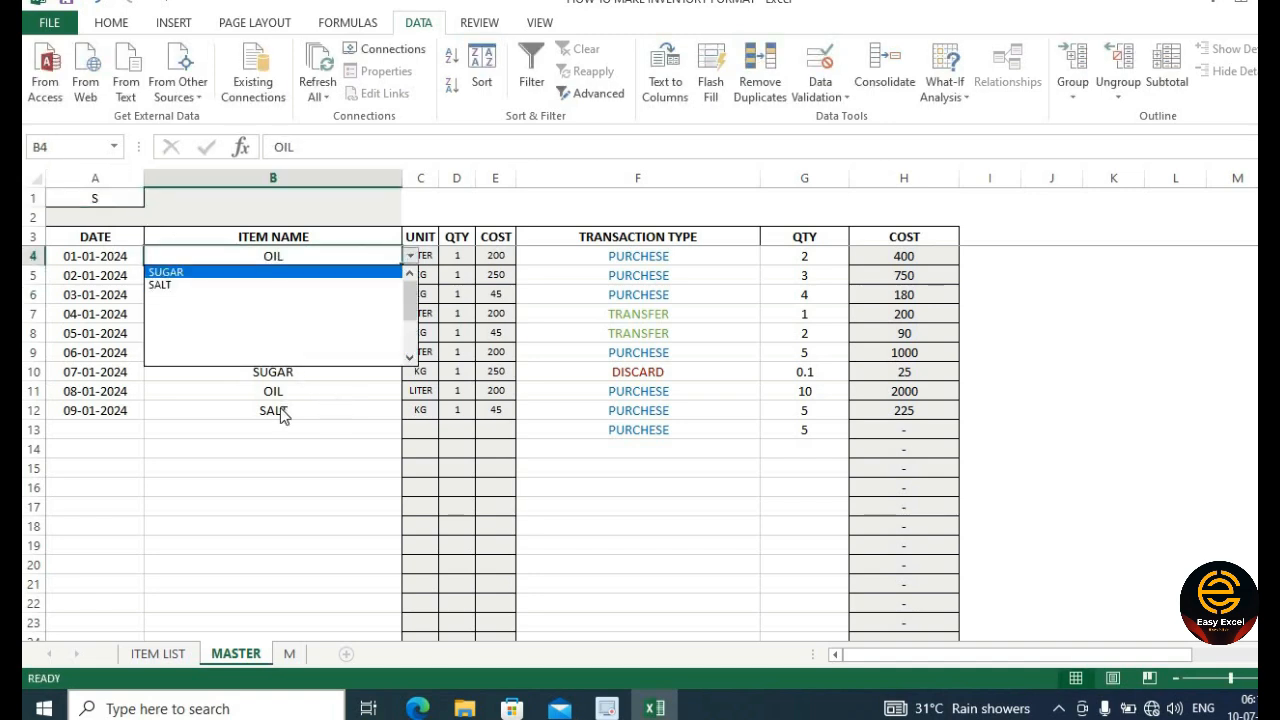
key(Escape)
- Fill cell B4 with its item drop-down down the ITEM NAME column to B18
click(110, 203)
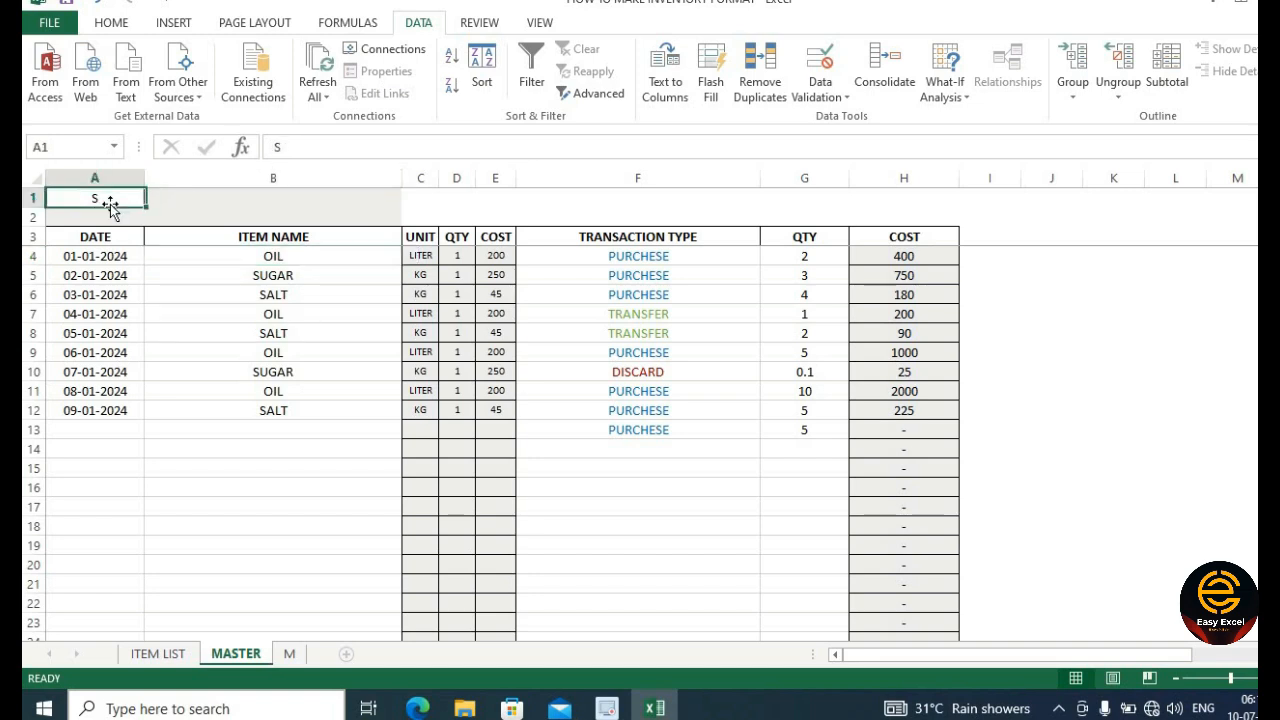
click(336, 255)
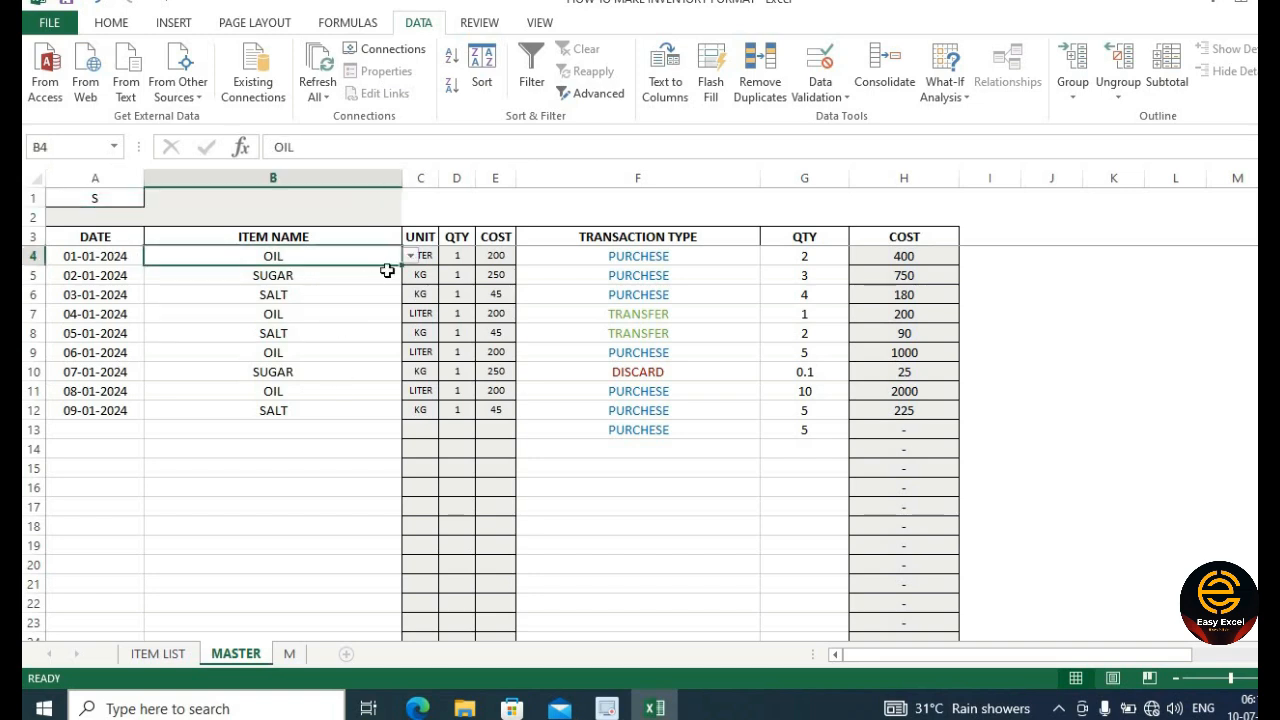
drag(370, 447, 350, 530)
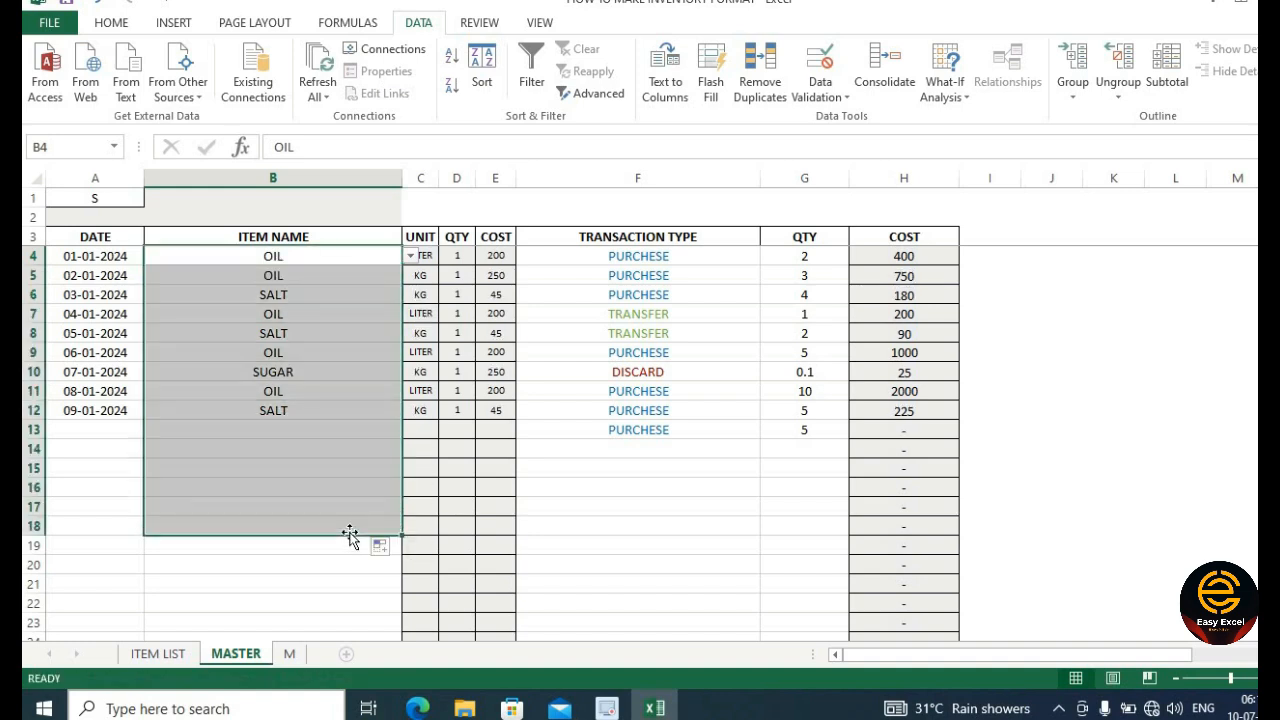
- Clear the filled item names from B5 down to B21 in the ITEM NAME column
drag(318, 430, 316, 423)
drag(318, 276, 309, 583)
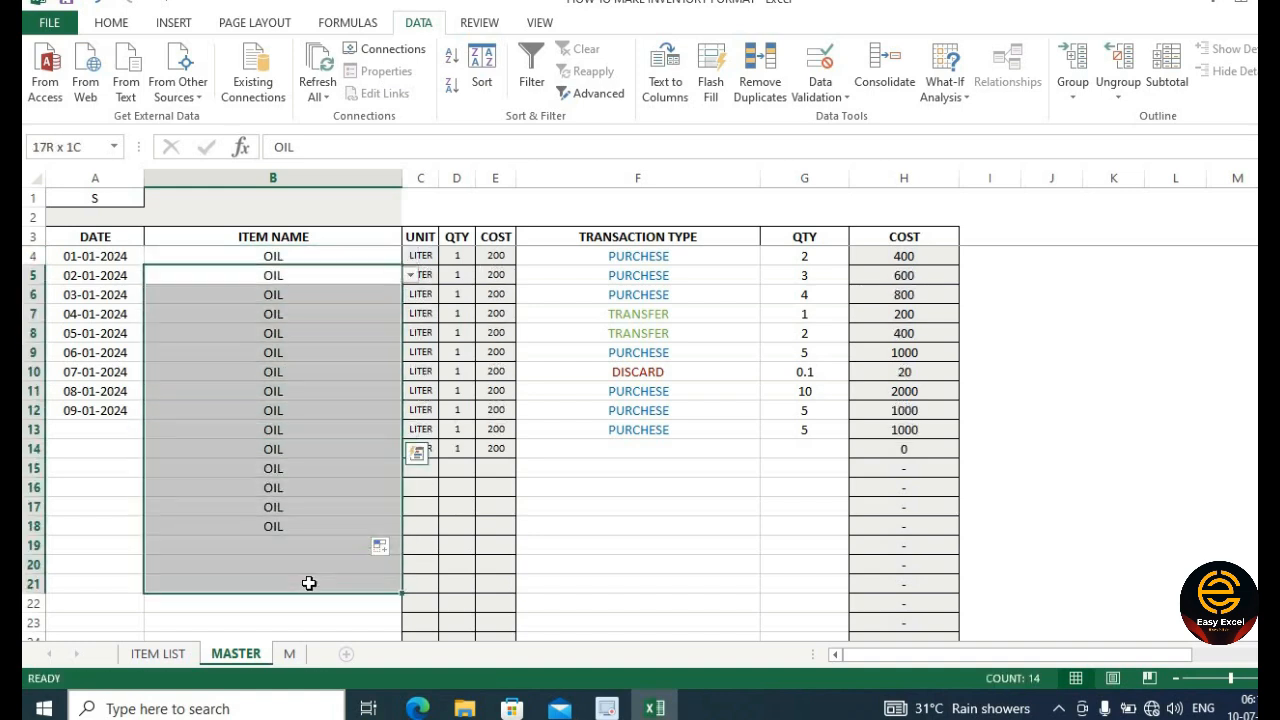
key(Delete)
click(297, 488)
click(337, 352)
click(347, 307)
click(366, 255)
click(362, 275)
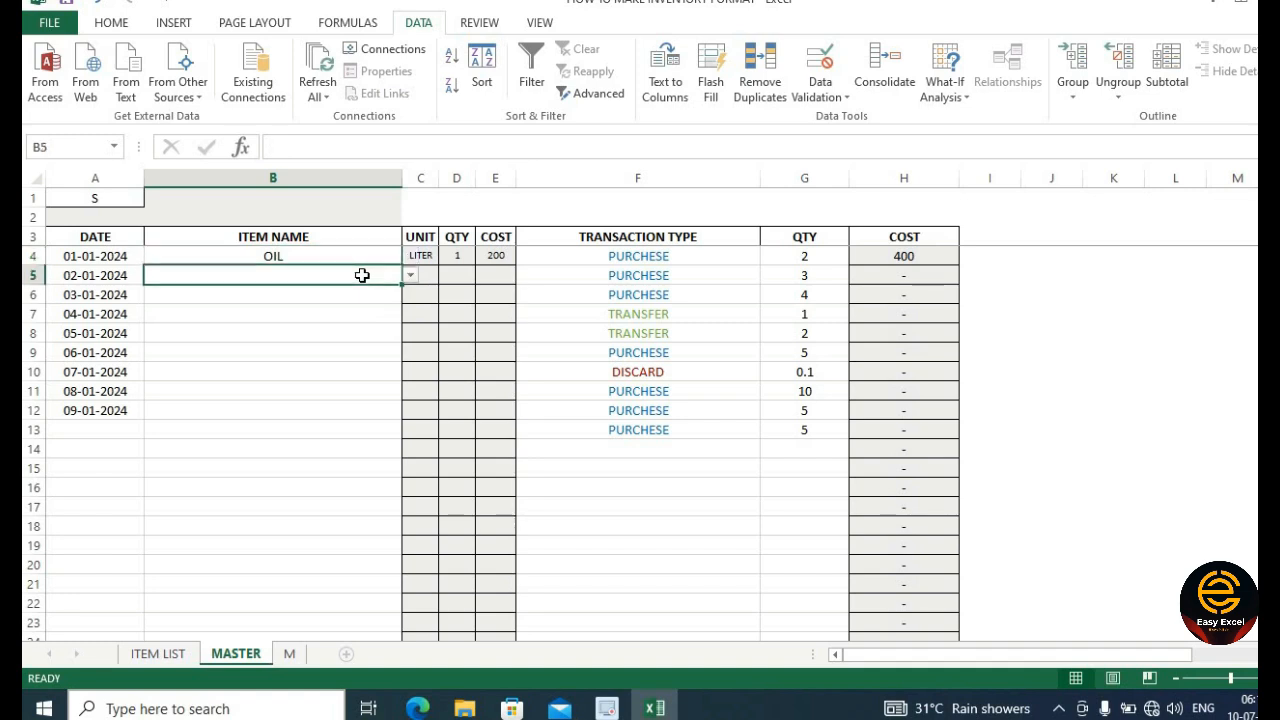
- Choose items from the ITEM NAME drop-downs: SUGAR in B5, SALT in B6, SUGAR in B7 and SALT in B8
click(410, 275)
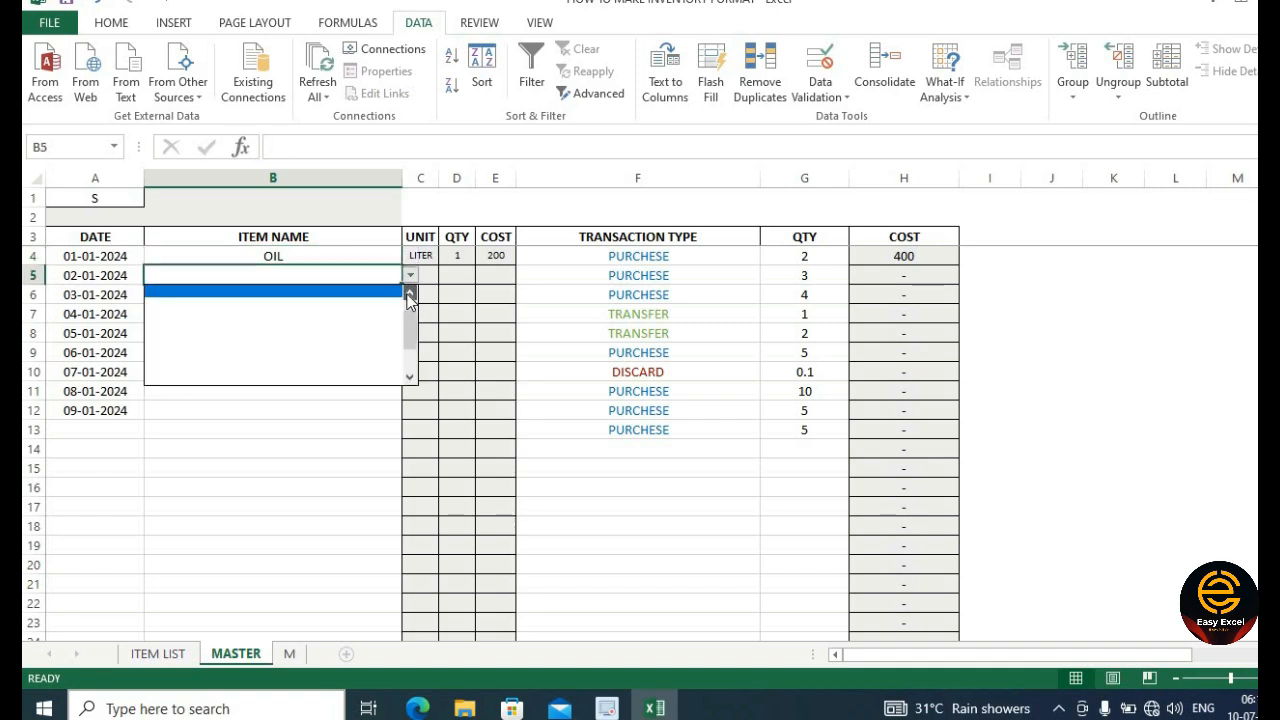
click(388, 291)
click(391, 294)
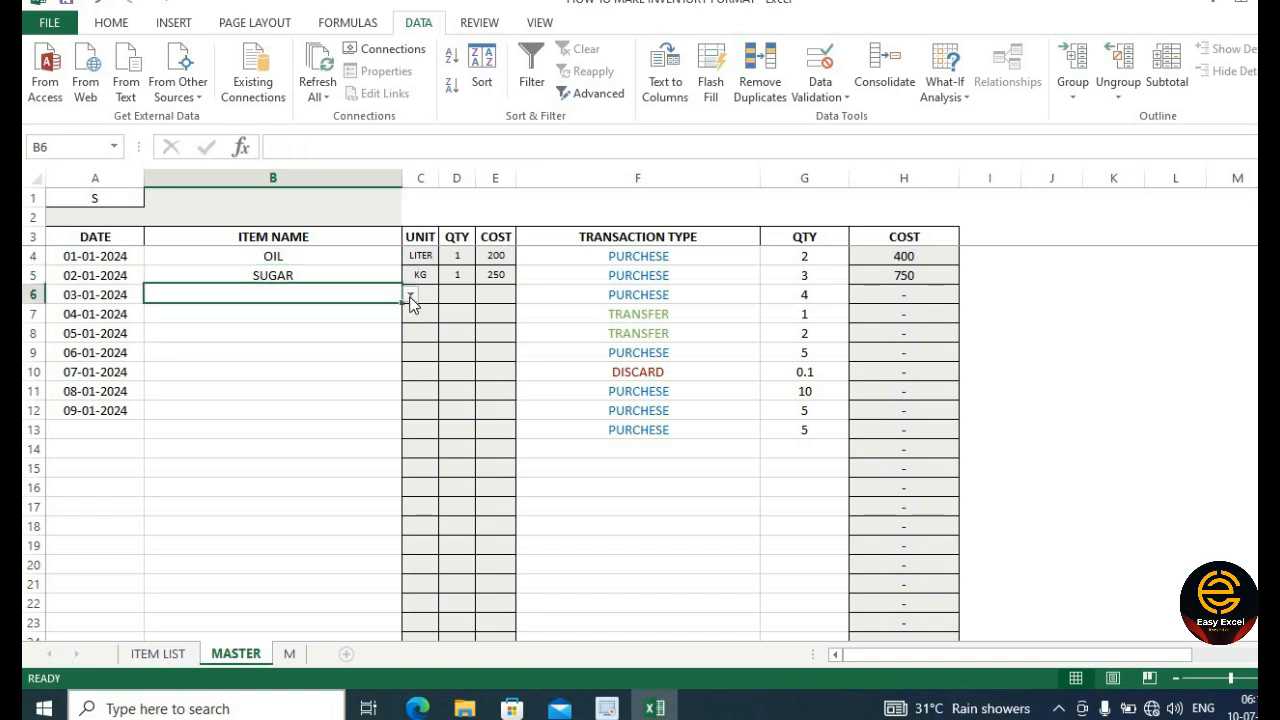
click(410, 297)
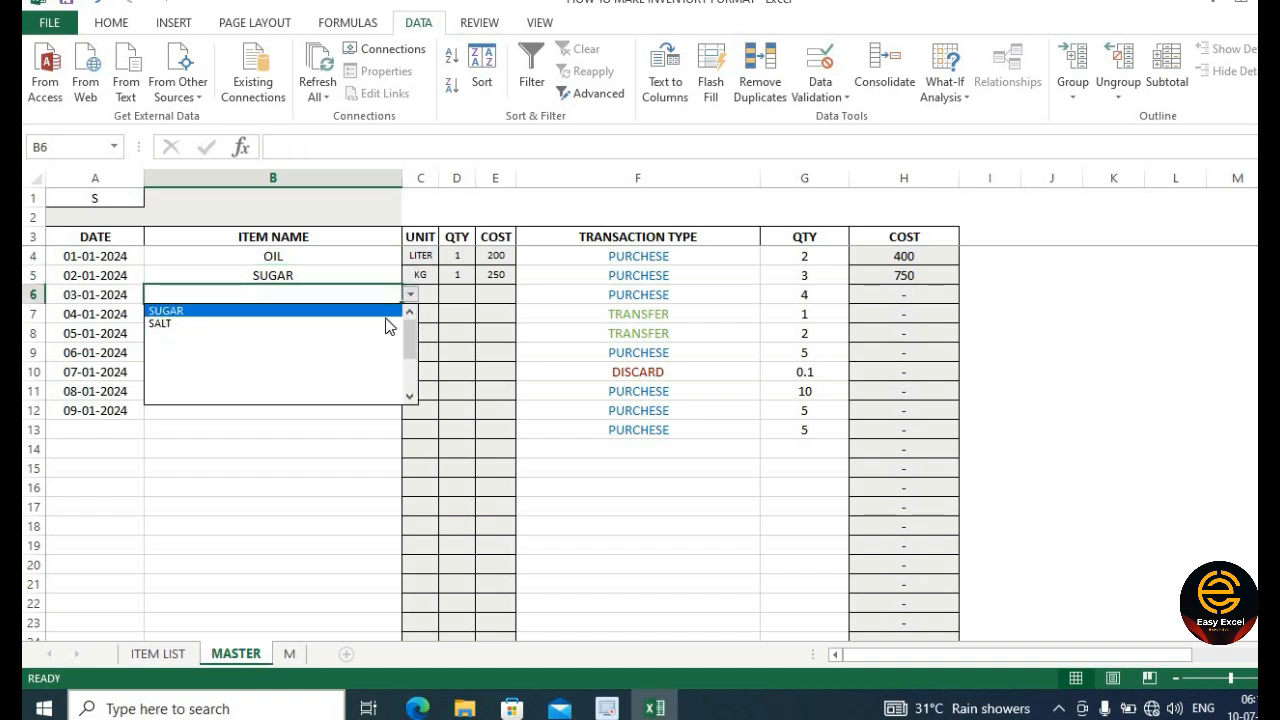
click(374, 323)
click(372, 334)
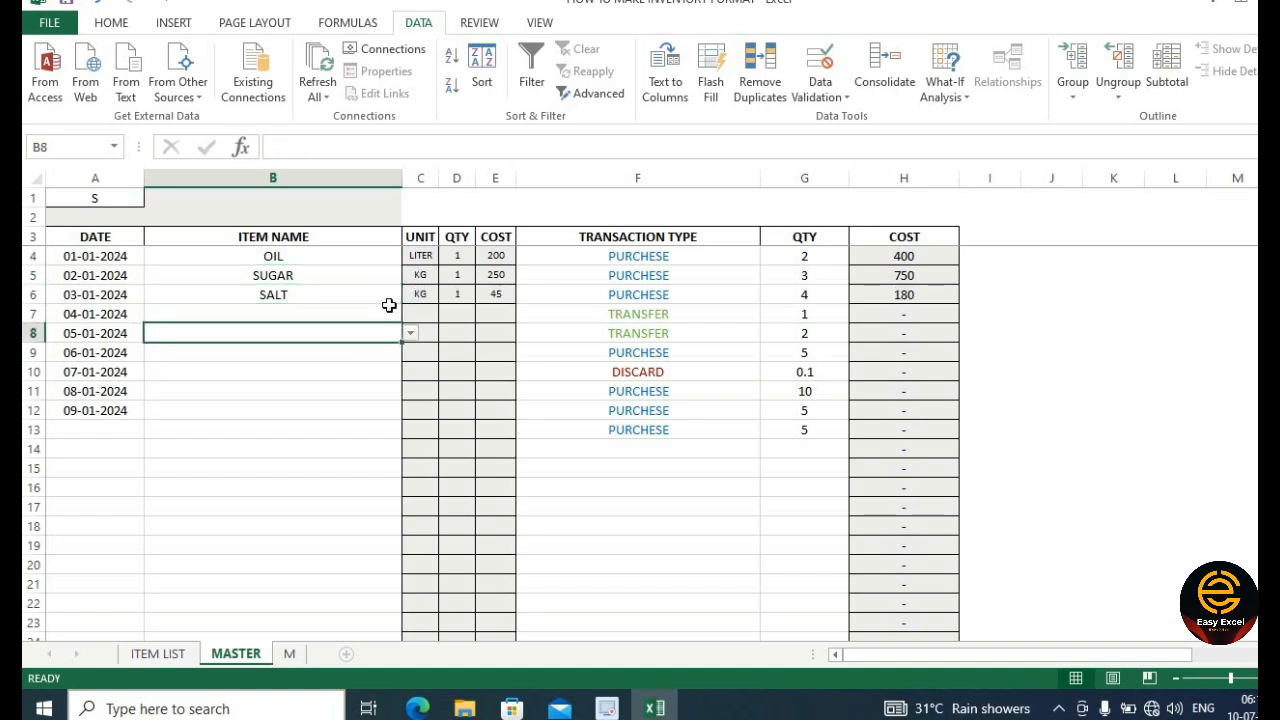
click(390, 312)
click(410, 314)
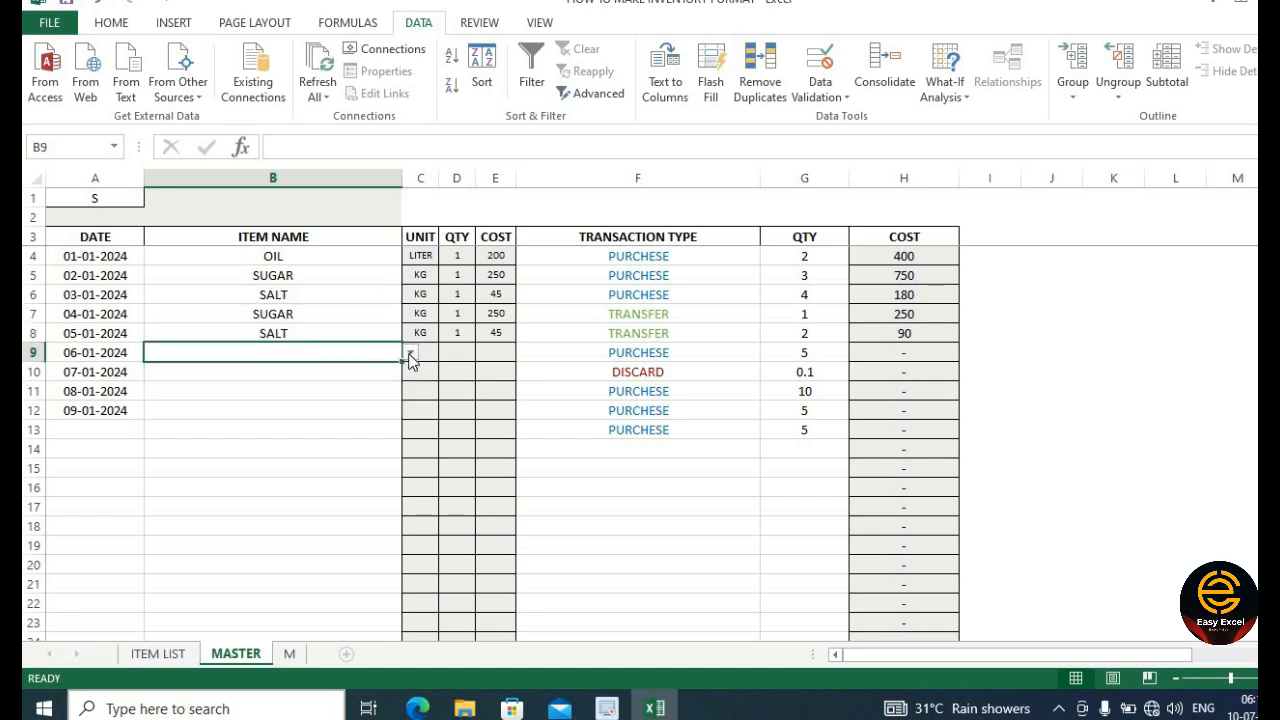
- Clear the search text in cell A1
click(410, 352)
key(Escape)
click(119, 204)
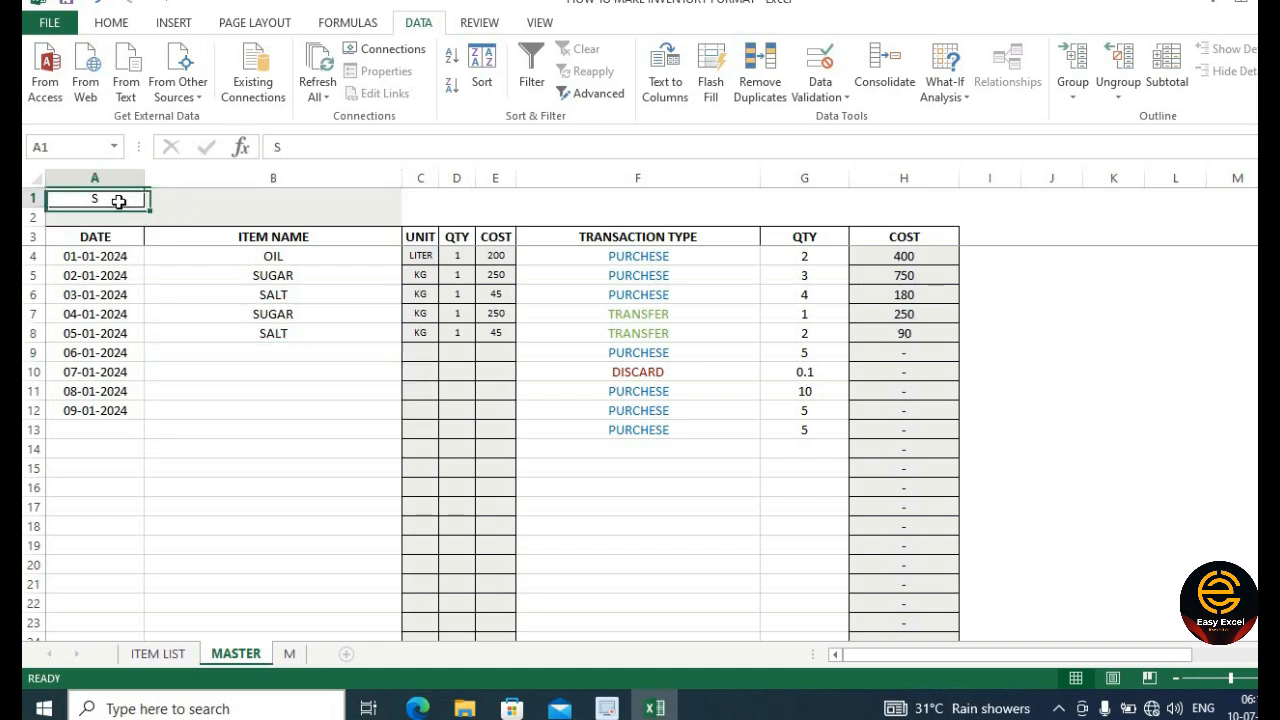
key(Delete)
- Choose SUGAR in B9 and OIL in B10 from the ITEM NAME drop-downs
click(50, 331)
click(377, 350)
click(410, 352)
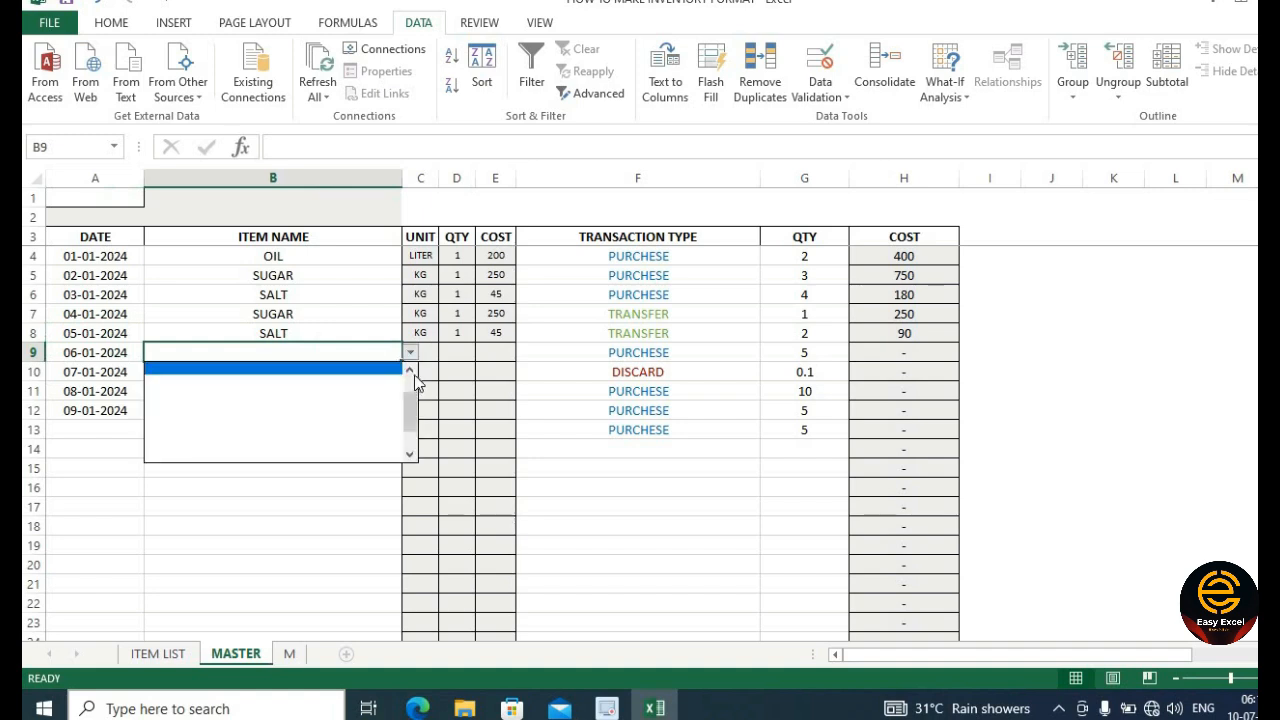
click(379, 377)
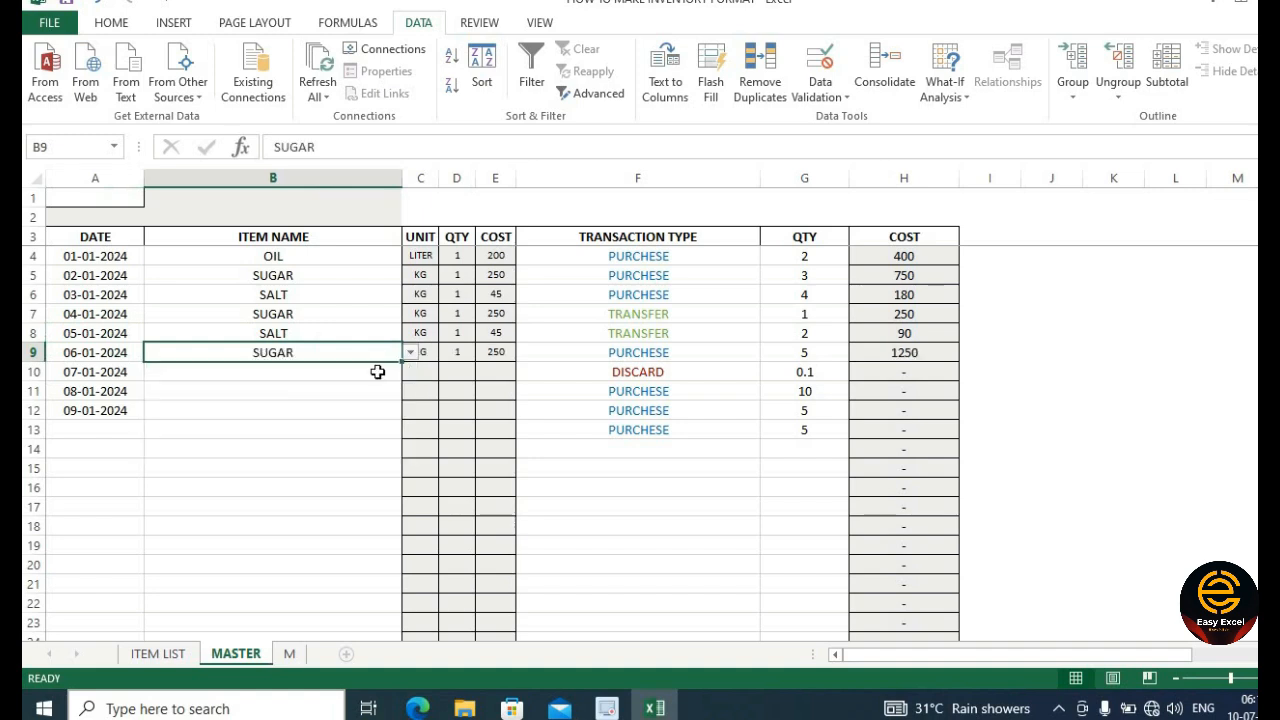
click(390, 369)
click(410, 371)
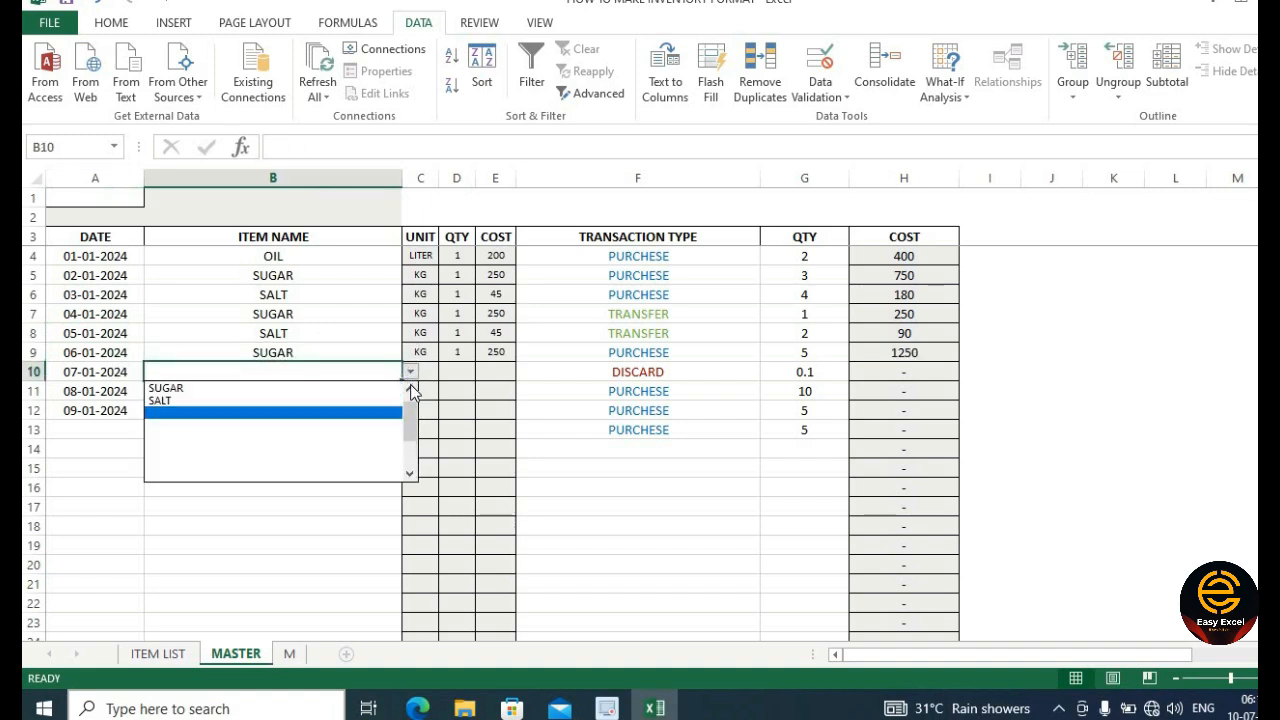
click(379, 389)
click(350, 423)
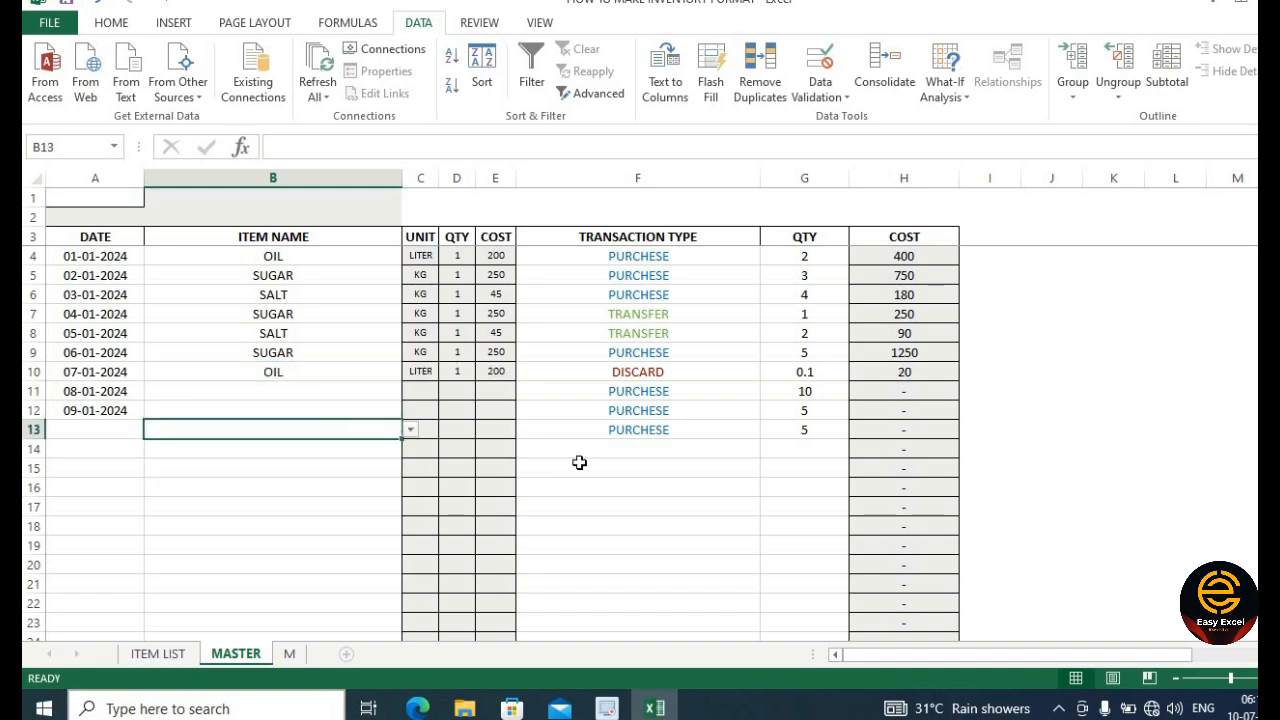
- Clear the transaction types and quantities in rows 11 to 13 and the dates in A11:A12
click(629, 468)
drag(640, 391, 646, 436)
key(Delete)
click(644, 450)
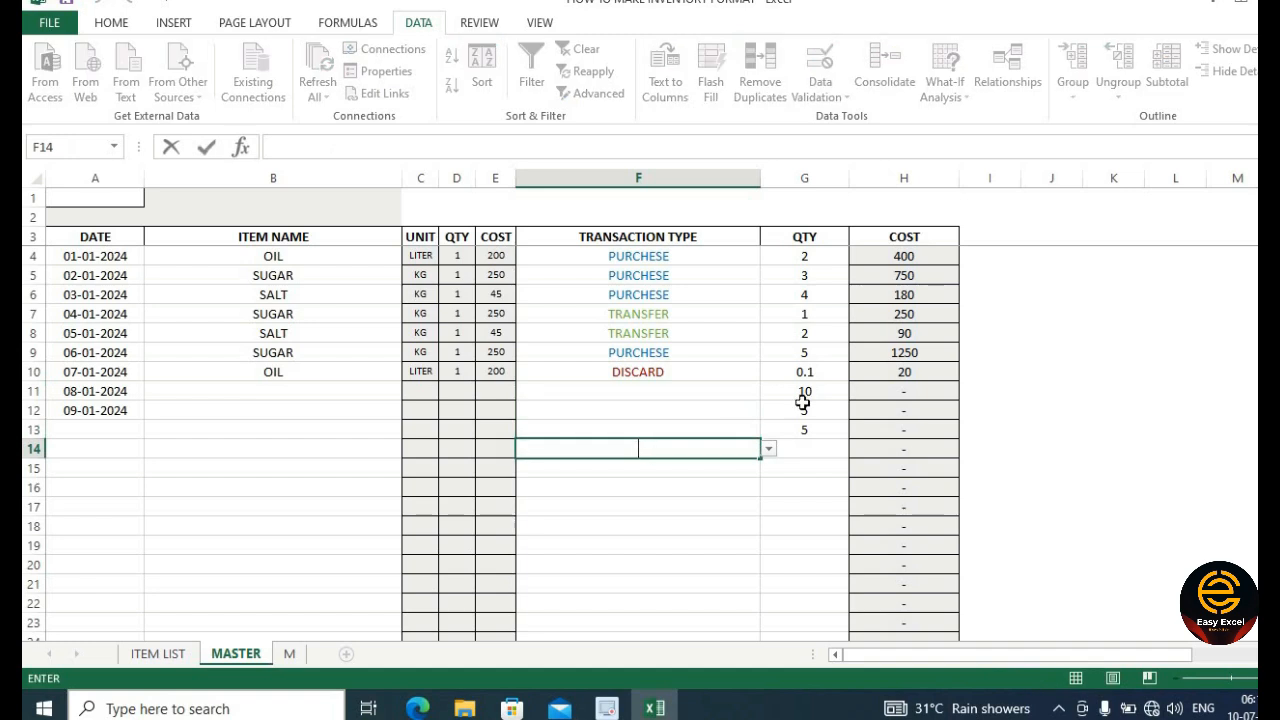
drag(805, 391, 806, 425)
key(Delete)
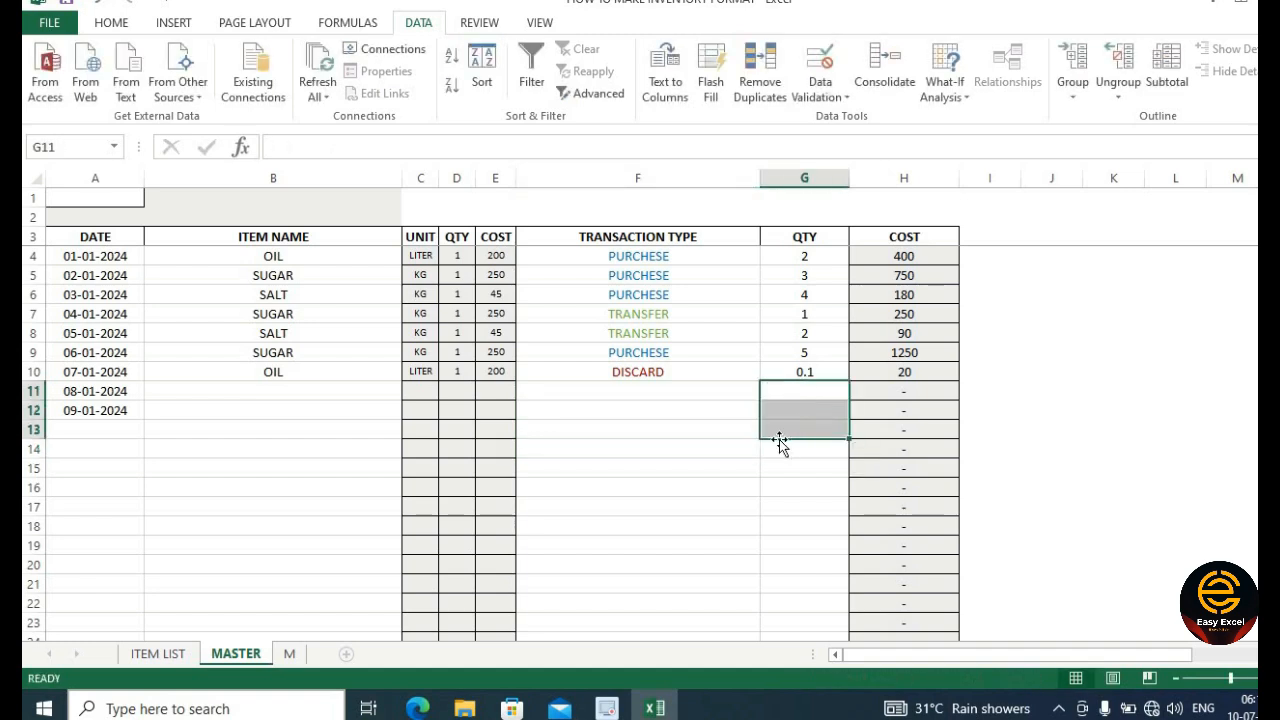
click(249, 484)
drag(113, 399, 114, 410)
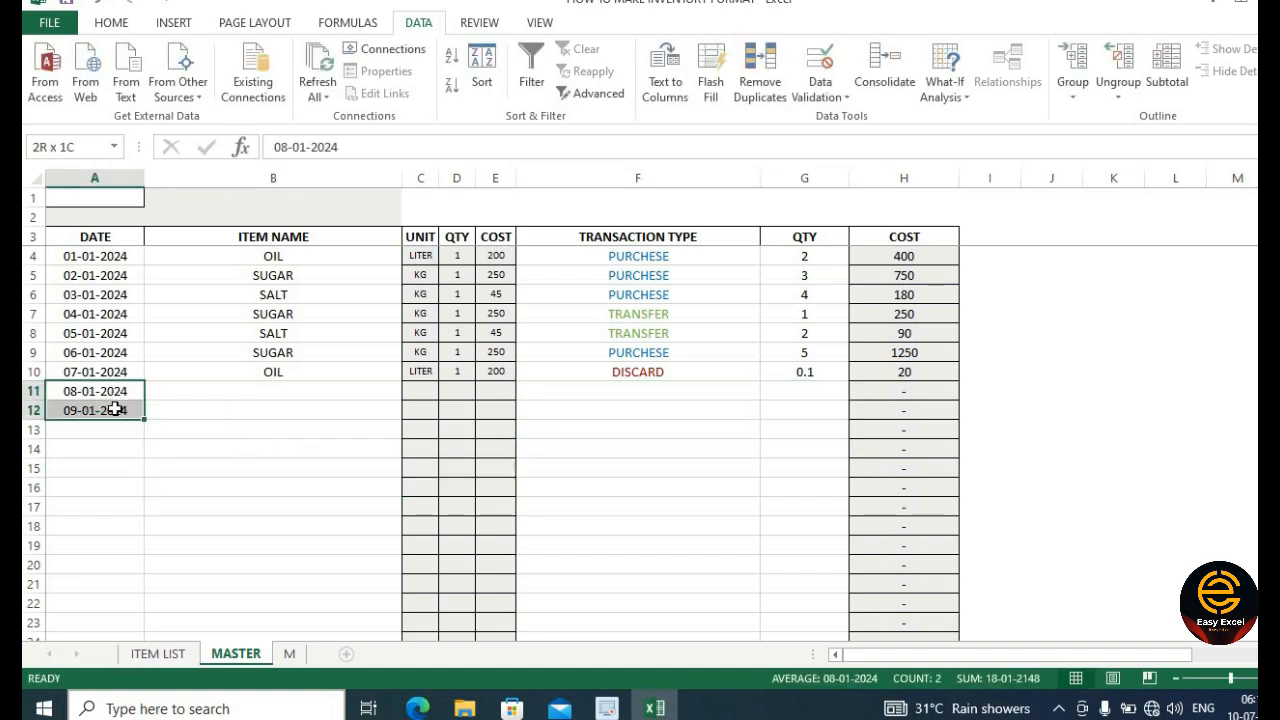
key(Delete)
click(120, 430)
- Extend the item drop-down from B18 to the empty rows below it in the ITEM NAME column
click(300, 429)
click(326, 371)
click(372, 504)
drag(371, 526, 367, 547)
click(363, 569)
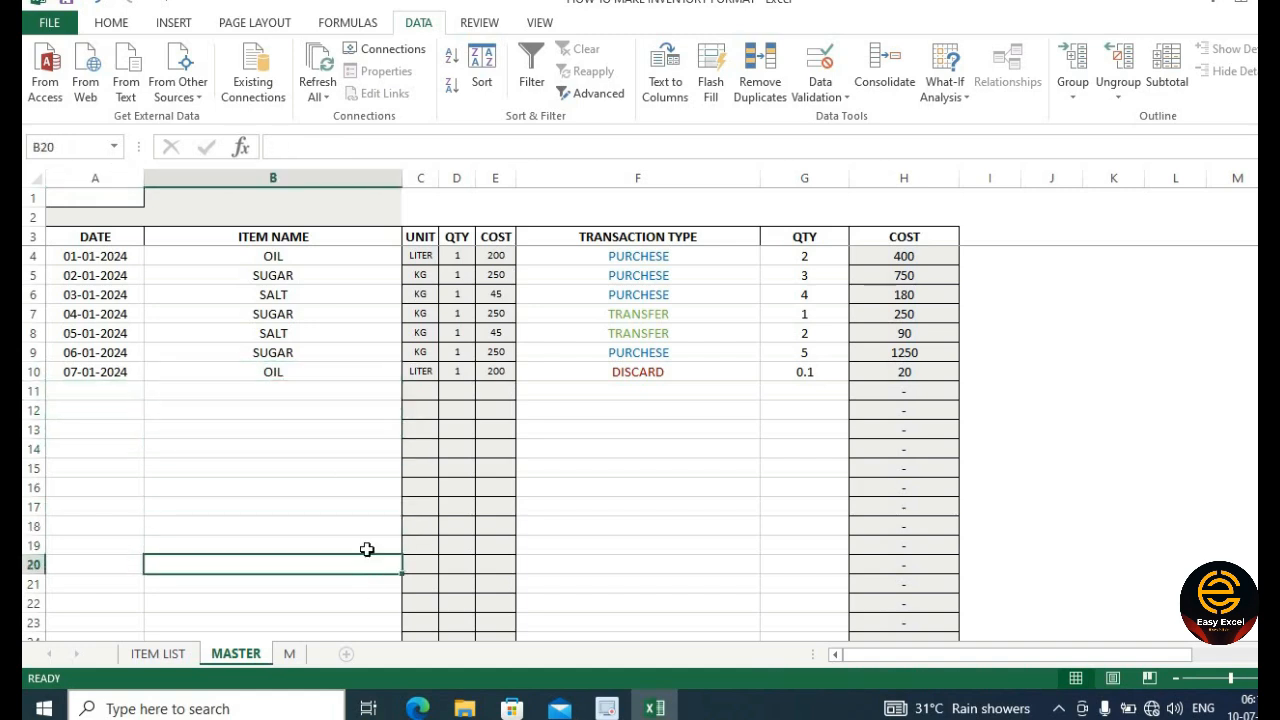
click(369, 540)
click(370, 526)
click(411, 525)
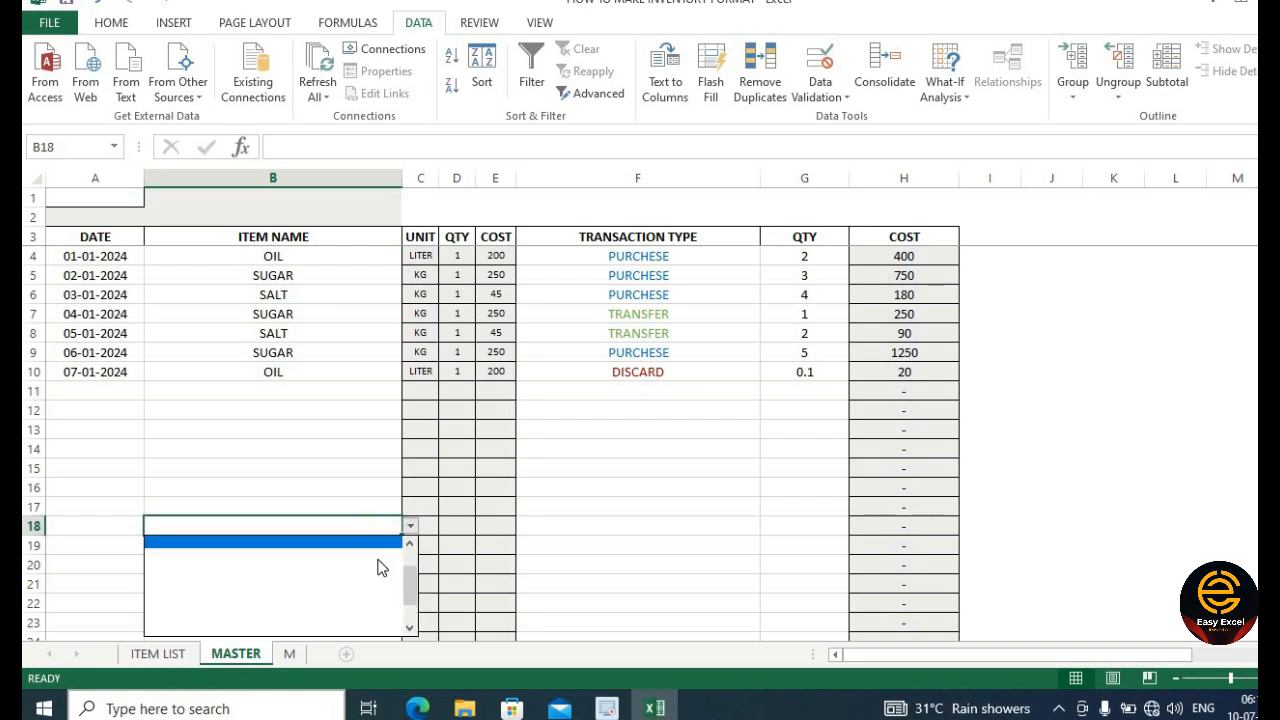
click(366, 490)
drag(403, 542, 386, 628)
click(379, 577)
click(357, 544)
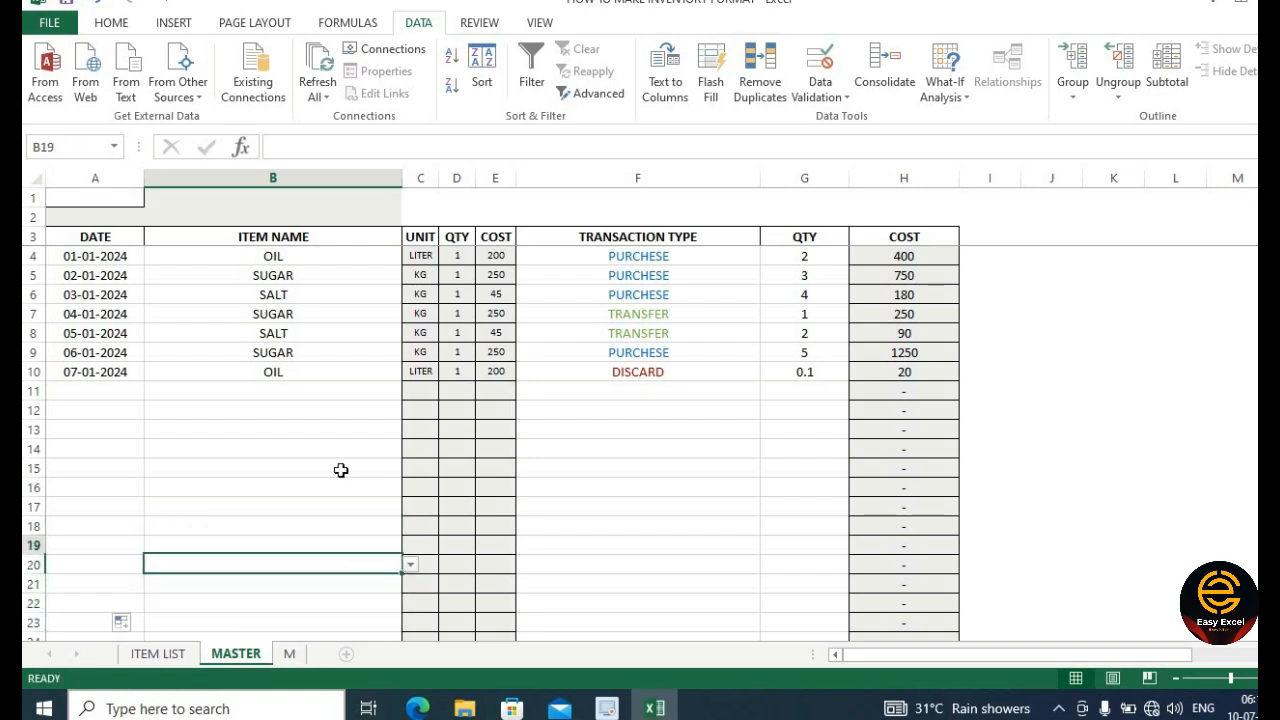
click(340, 470)
- Check the item choices offered in B4's drop-down while search cell A1 is empty
click(121, 201)
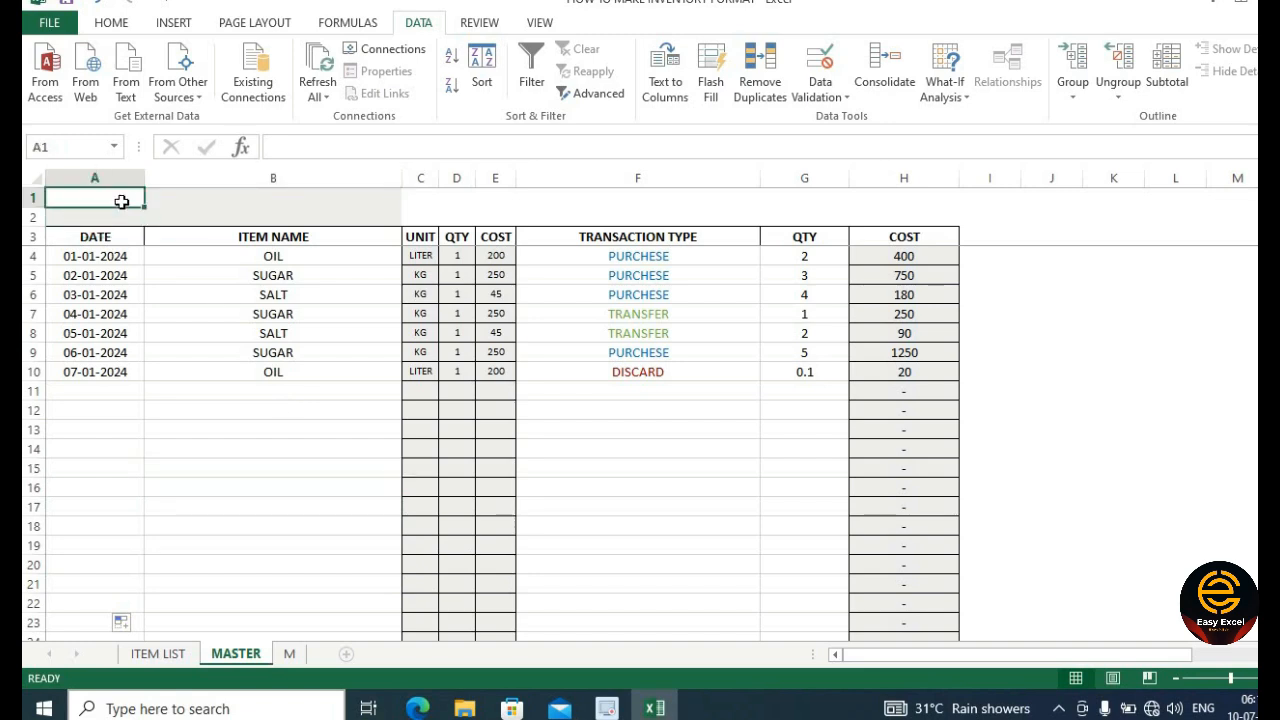
click(369, 256)
click(410, 256)
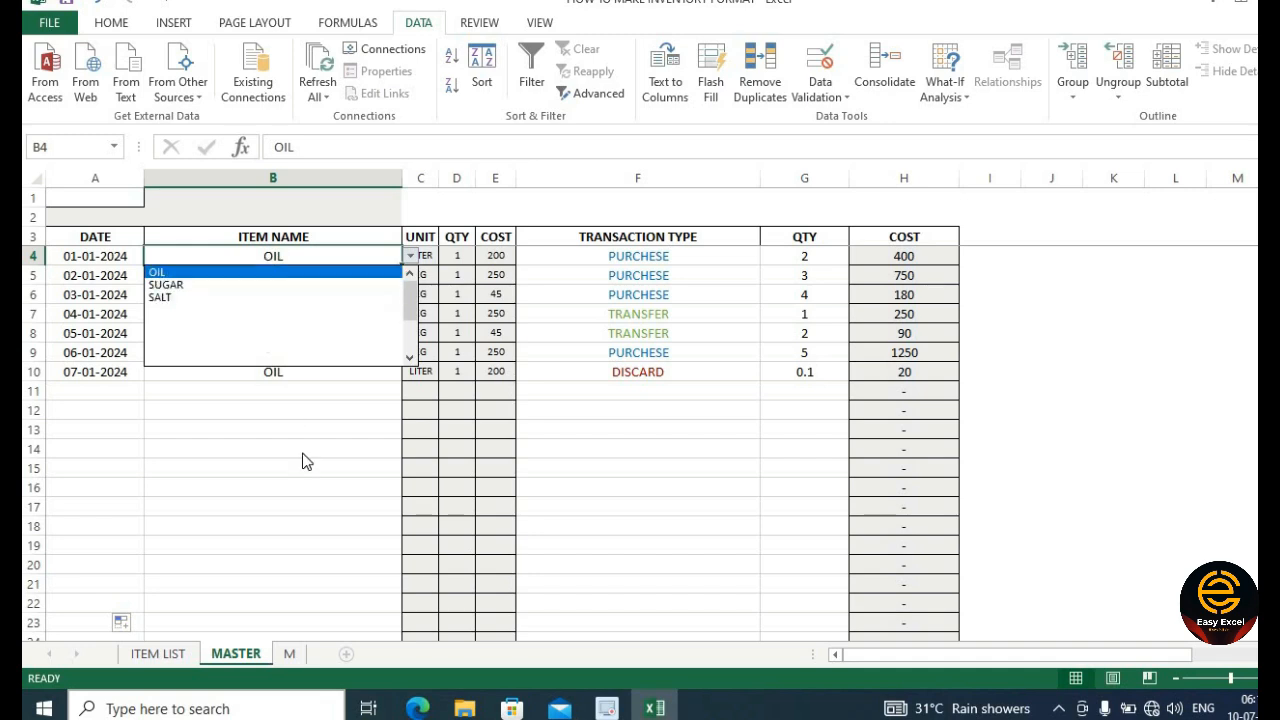
key(Escape)
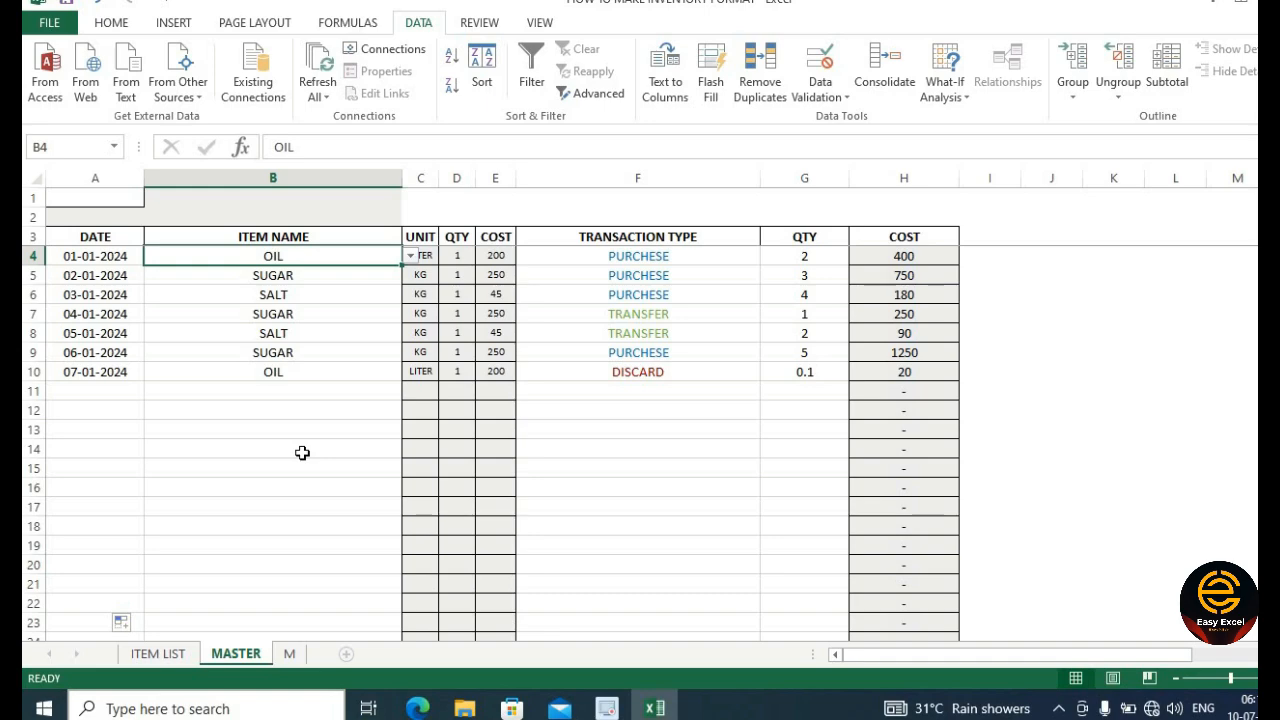
click(289, 654)
right_click(289, 654)
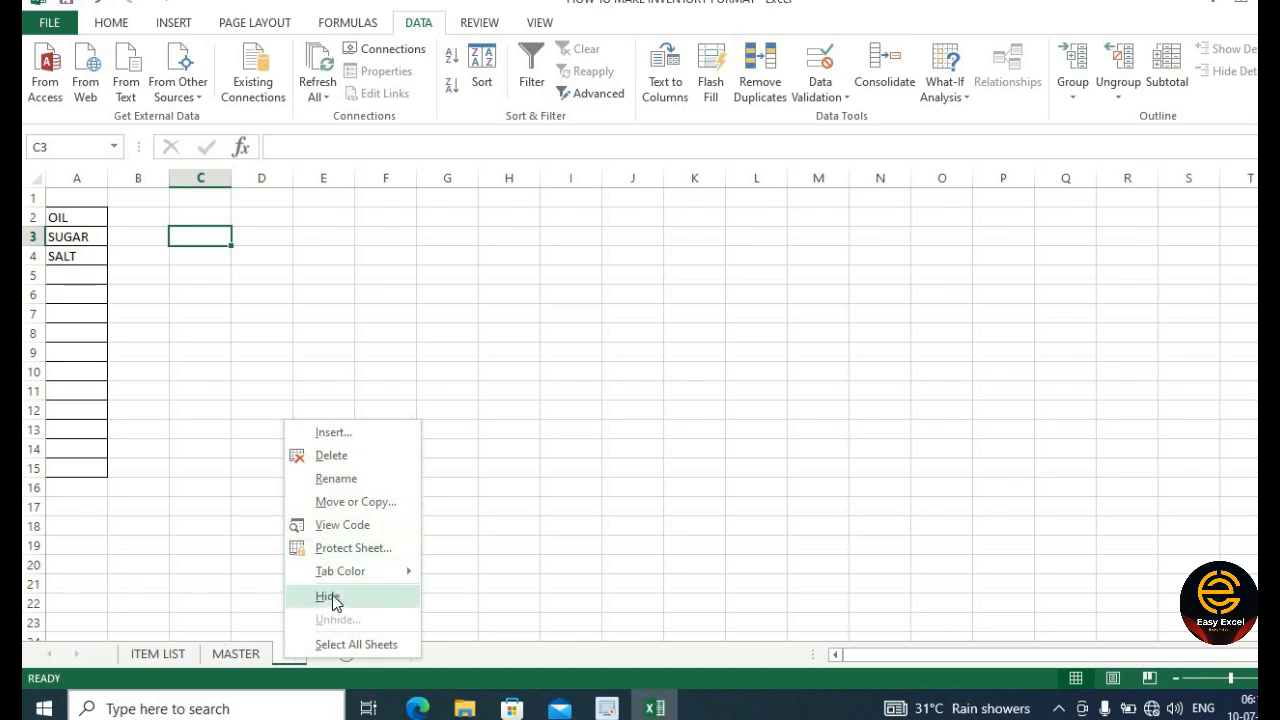
click(206, 601)
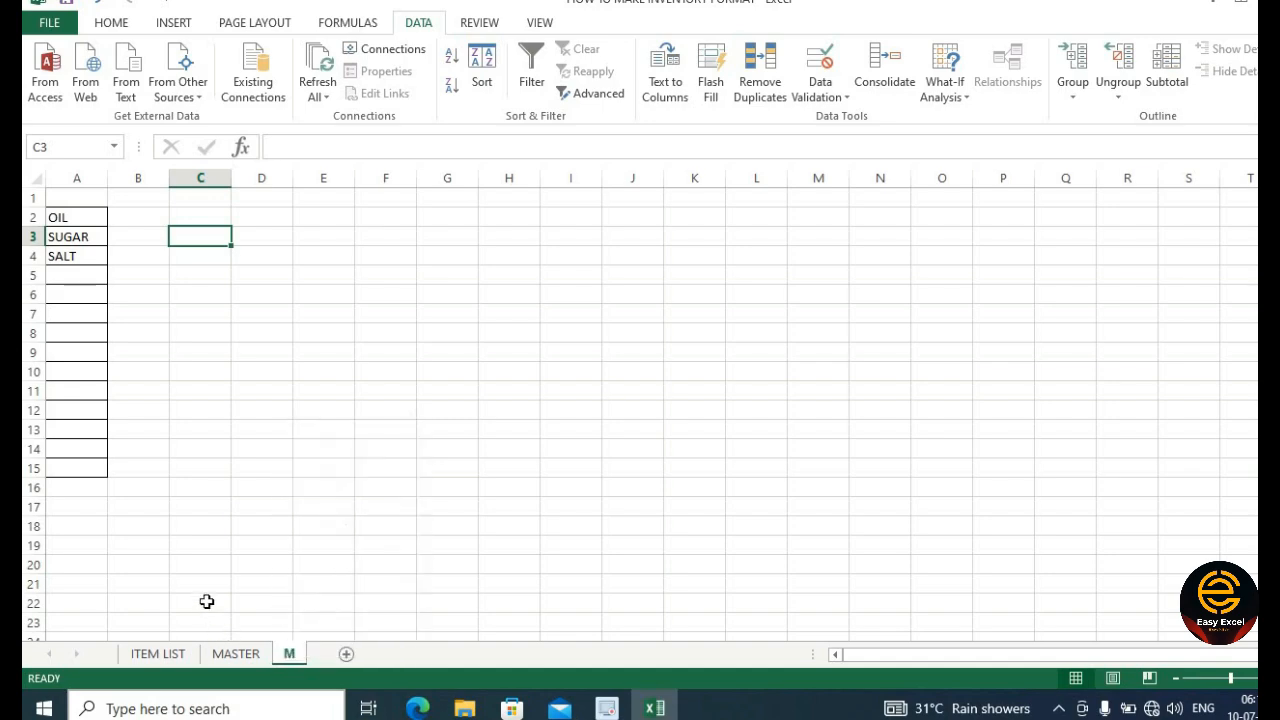
- Return to the MASTER sheet and review the items listed in cell B4's drop-down
click(158, 655)
click(248, 654)
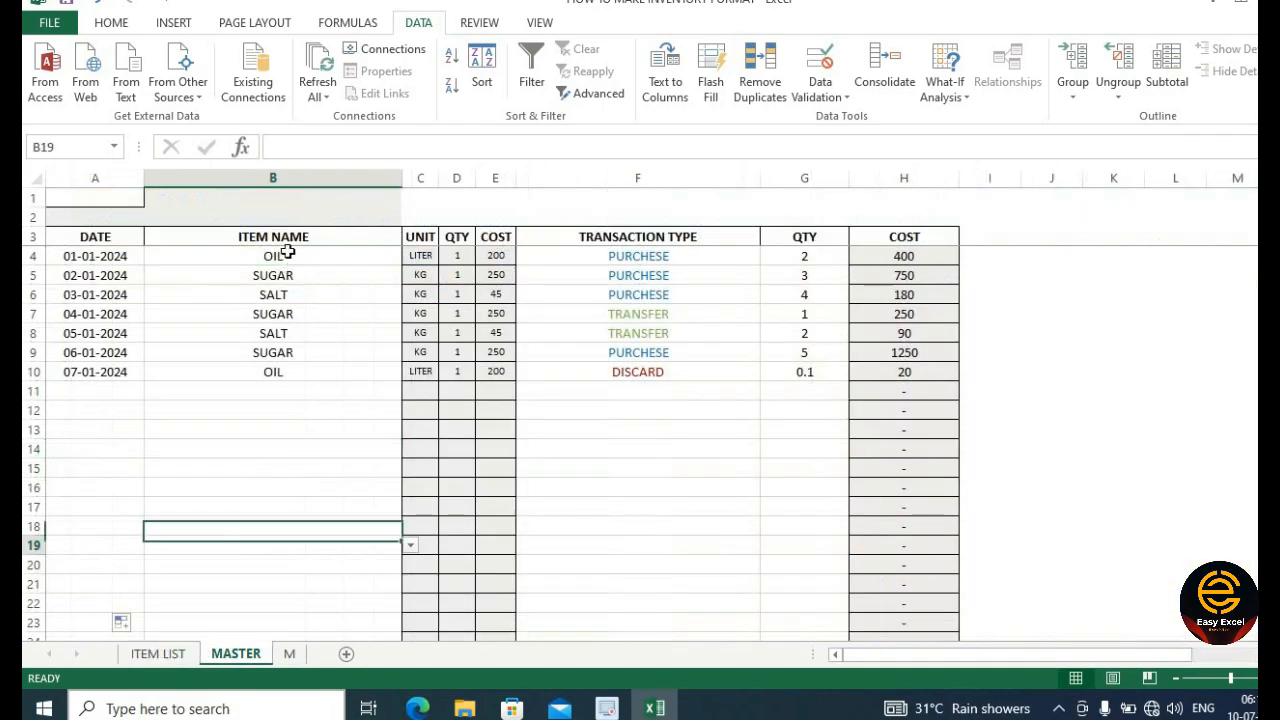
click(289, 256)
click(410, 256)
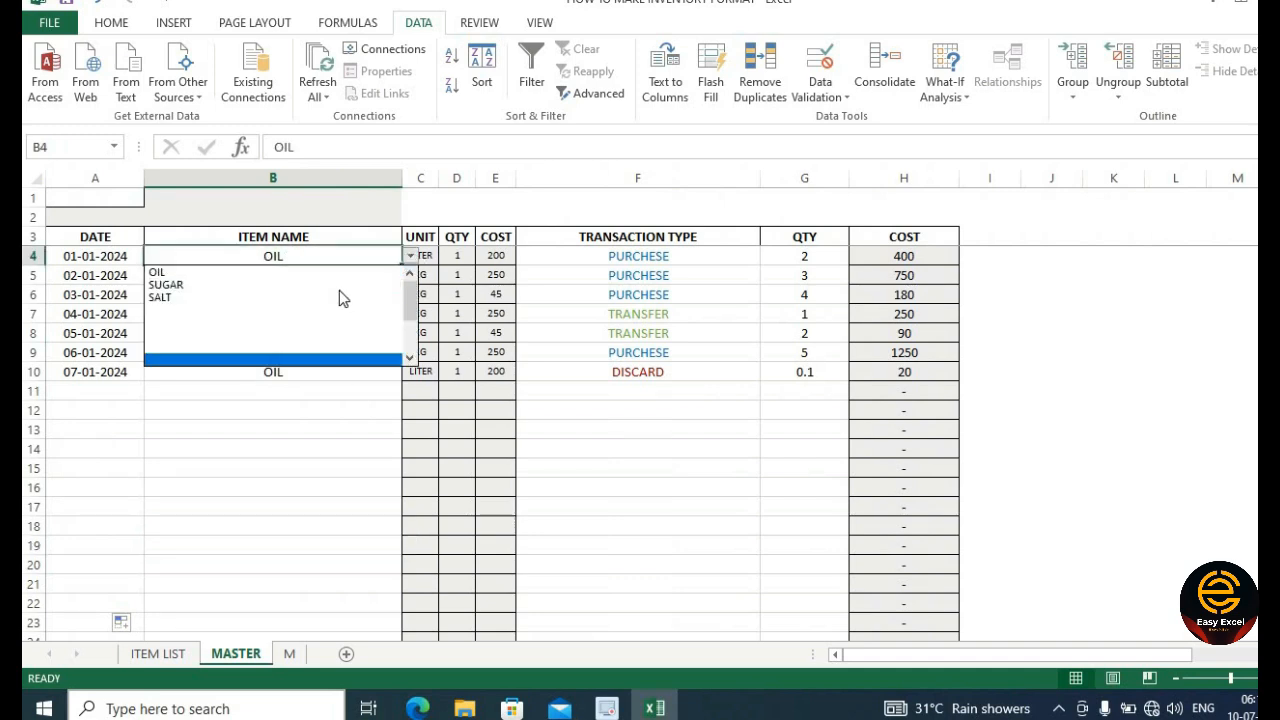
key(Escape)
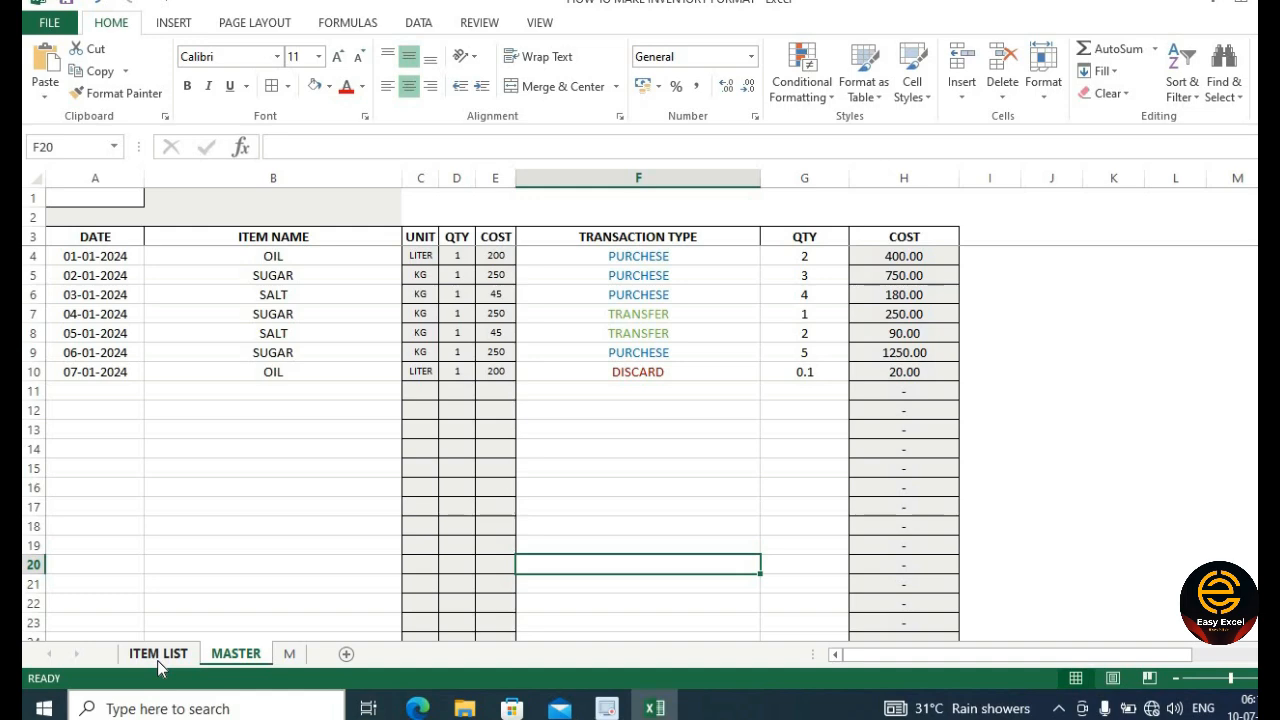
- On the ITEM LIST sheet, fill the row 14 formulas in columns A to S down to row 600
click(157, 654)
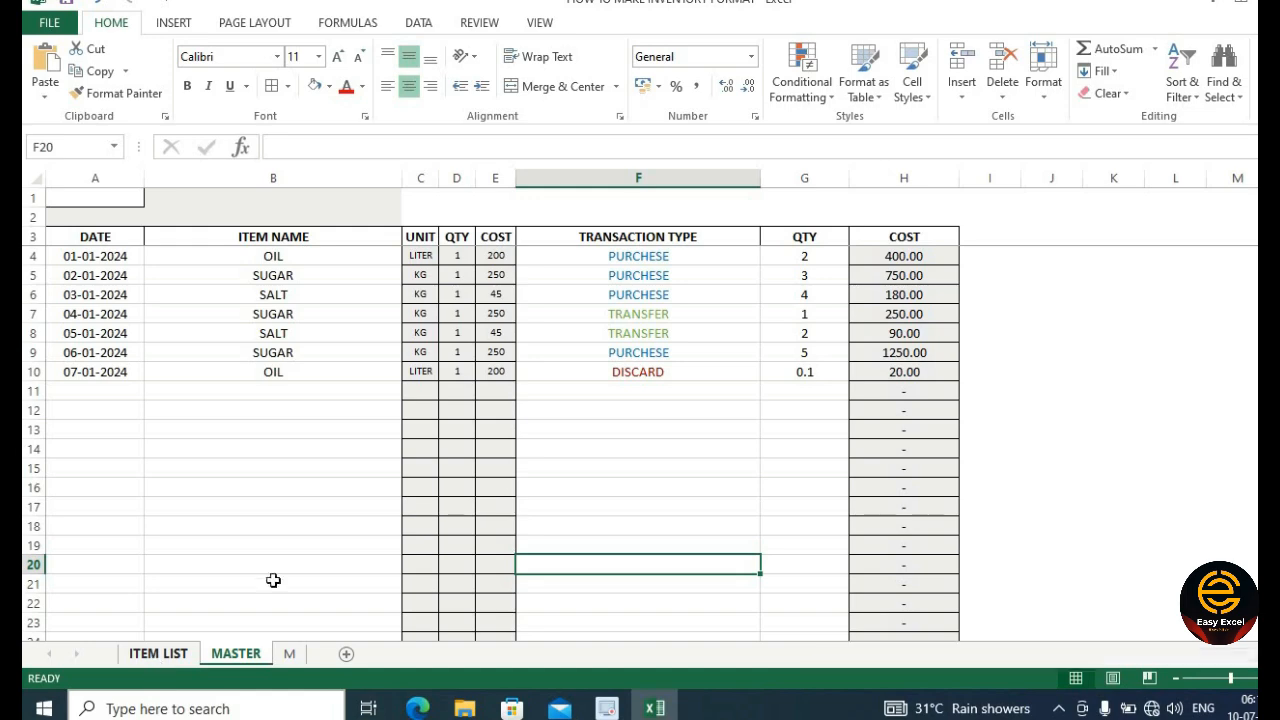
click(774, 241)
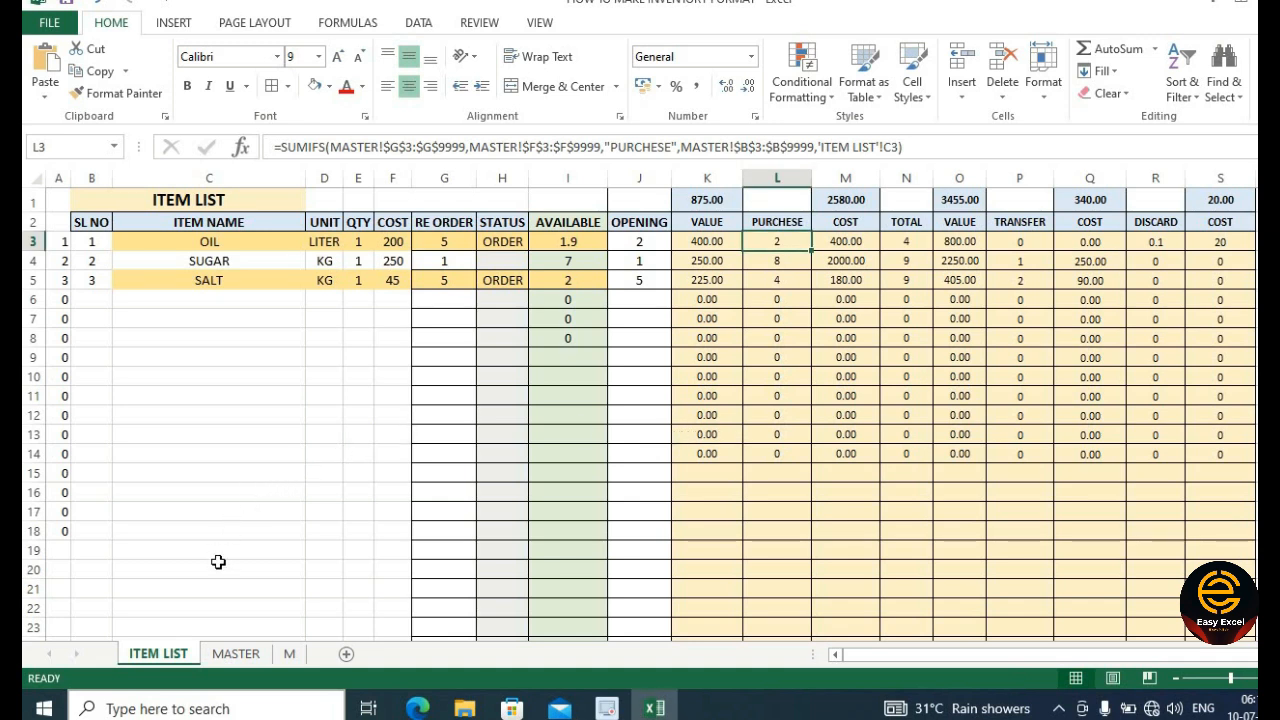
click(58, 177)
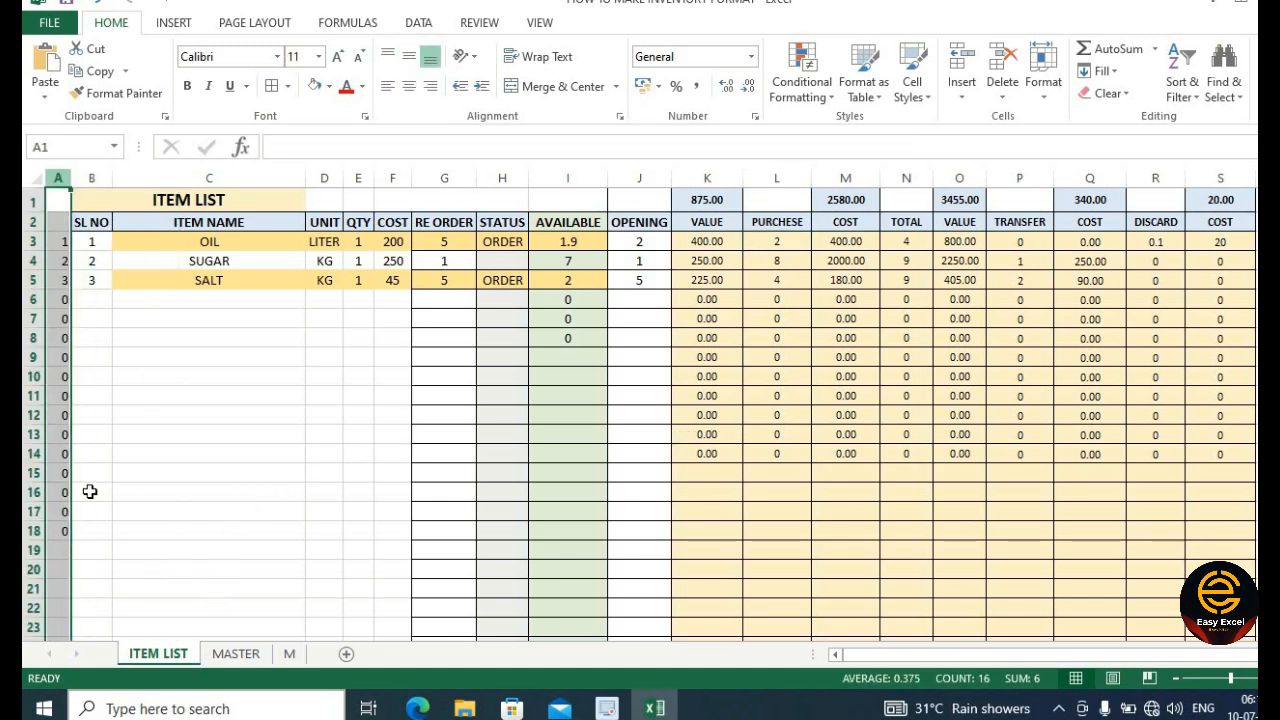
click(58, 531)
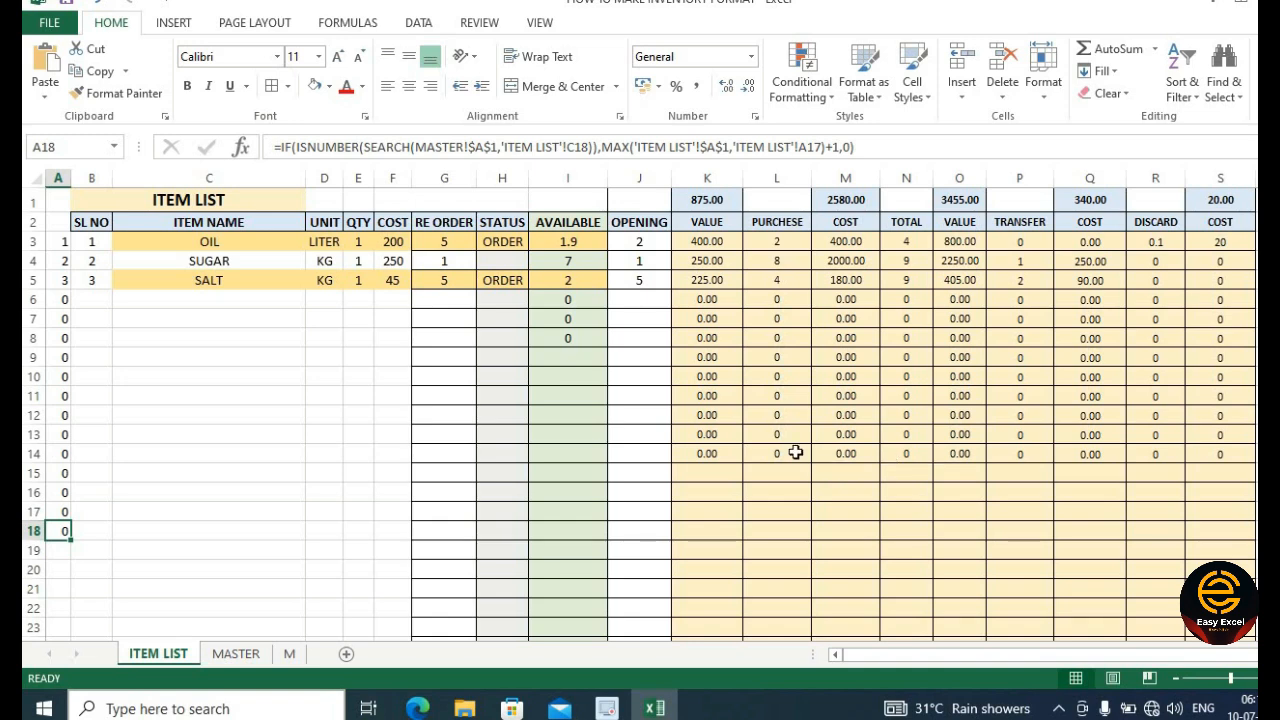
click(852, 450)
click(55, 453)
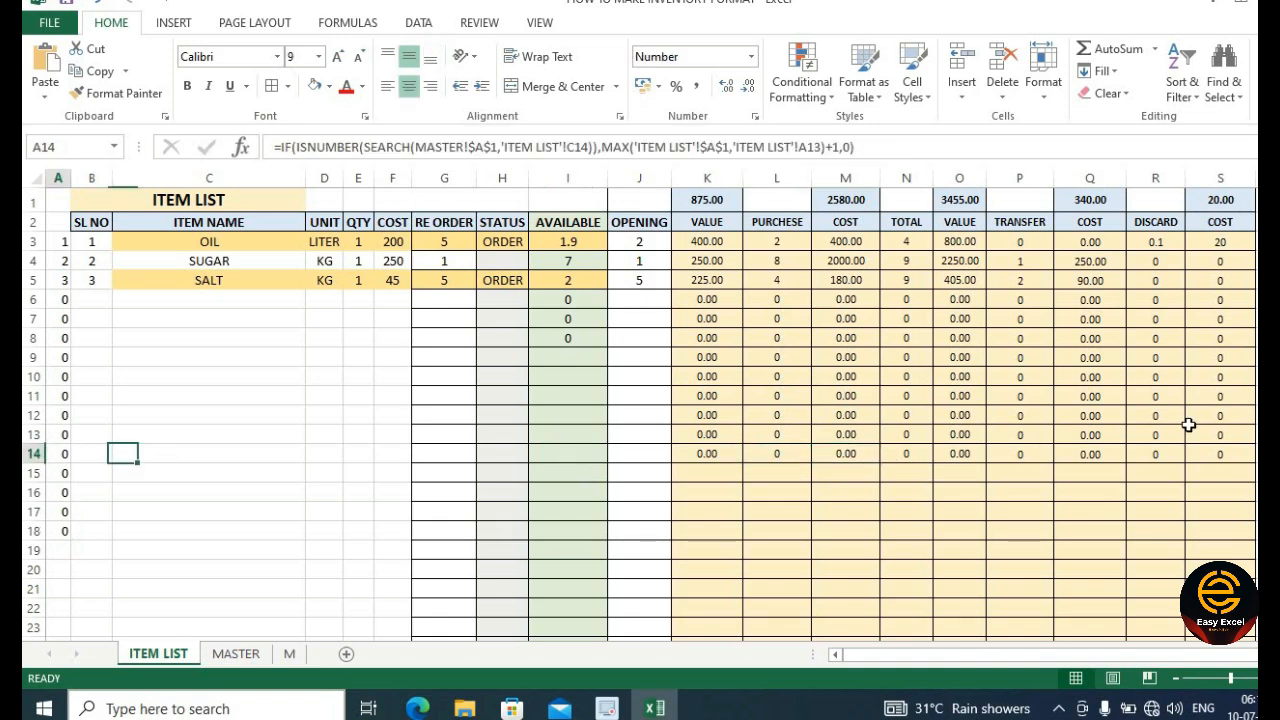
shift+click(1237, 453)
mouse_move(1255, 462)
mouse_down()
mouse_move(1255, 371)
mouse_move(1255, 600)
mouse_move(1240, 605)
mouse_up()
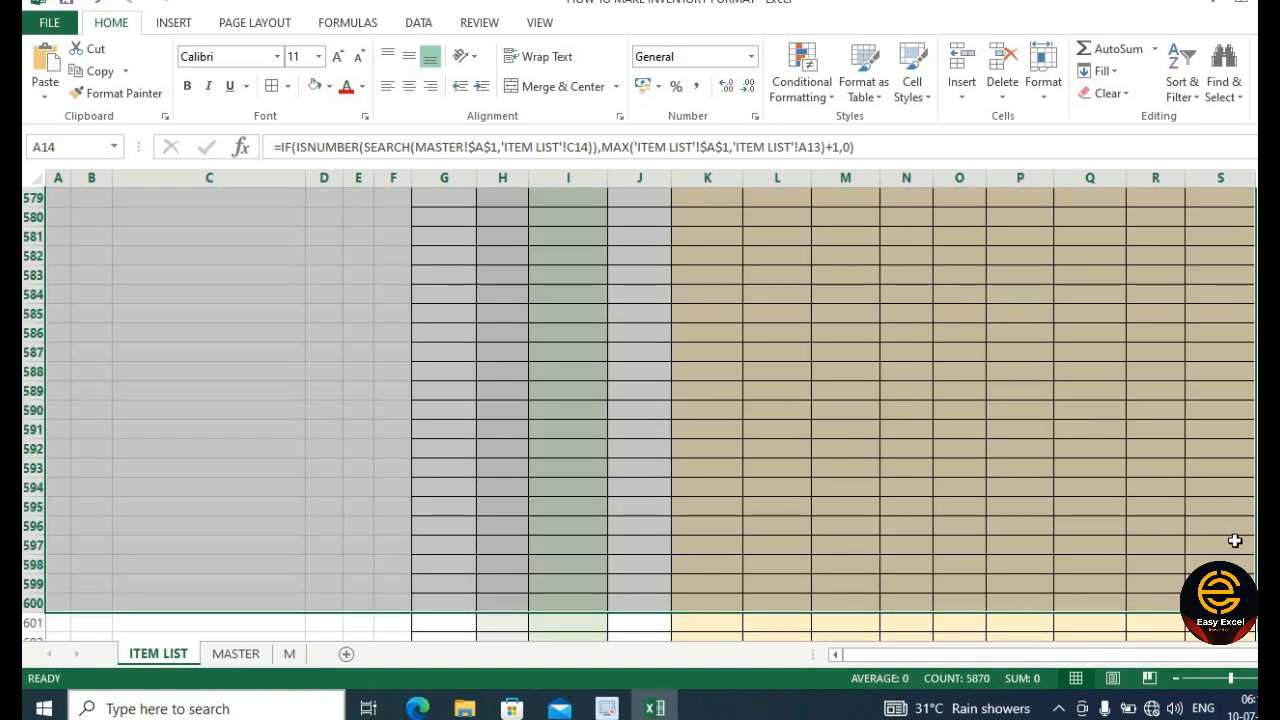
click(1235, 541)
scroll(224, 333, up, 20)
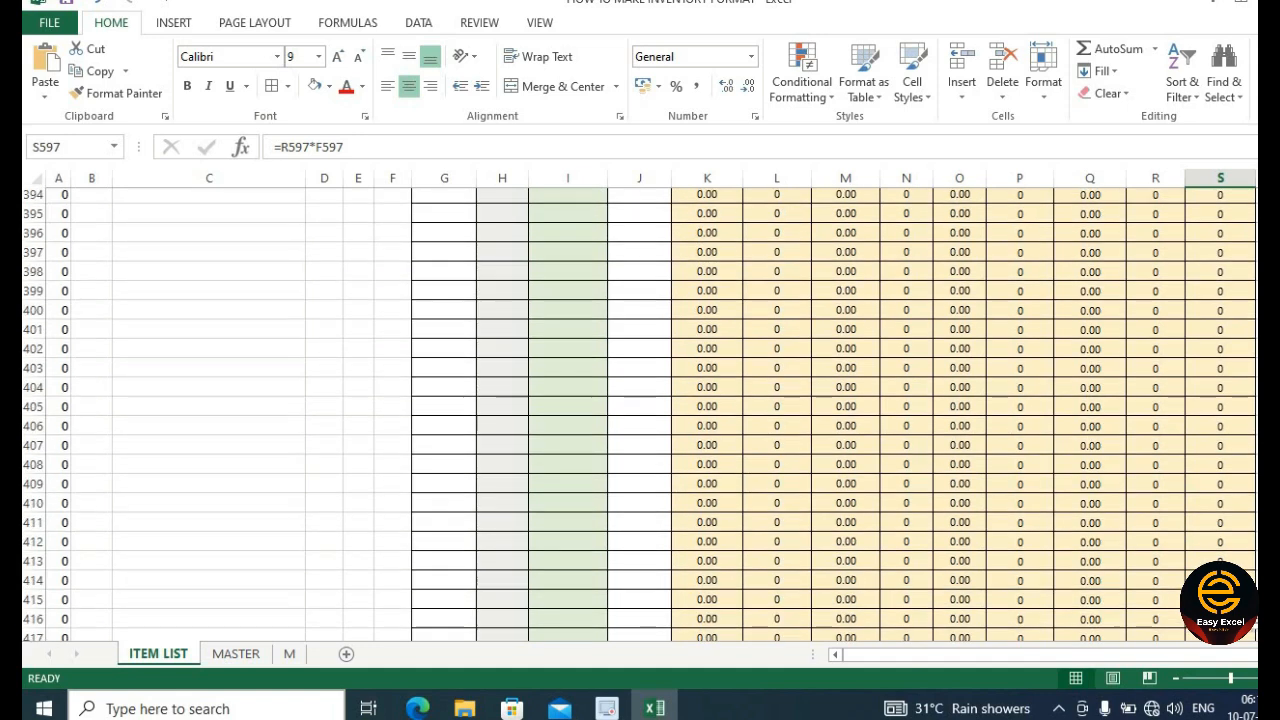
click(214, 340)
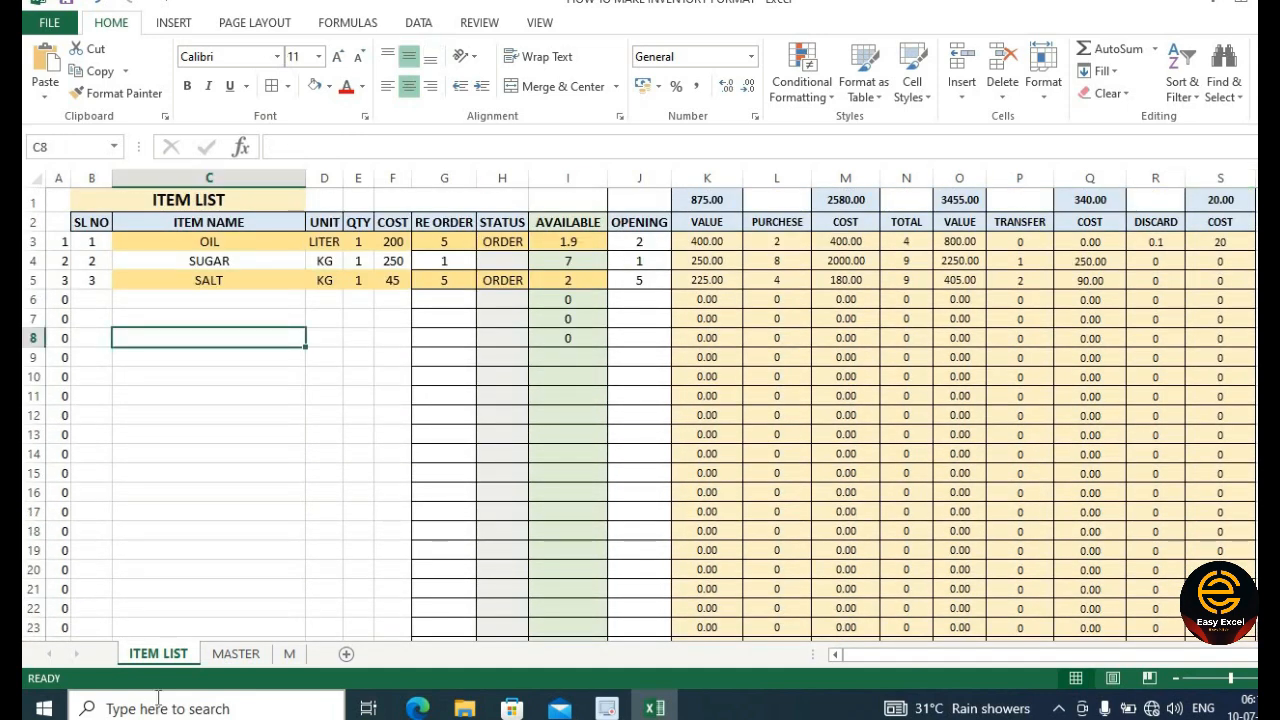
click(204, 531)
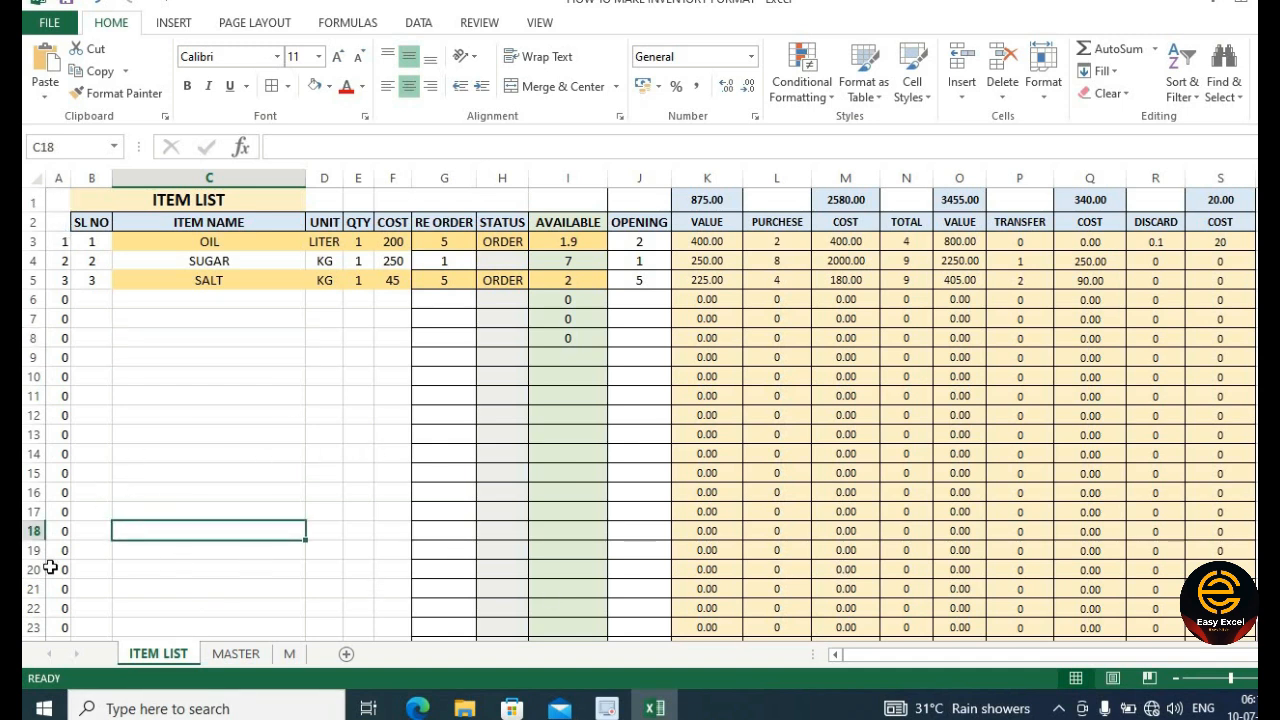
- Hide helper column A on the ITEM LIST sheet and slightly widen the ITEM NAME column
drag(54, 569, 1254, 545)
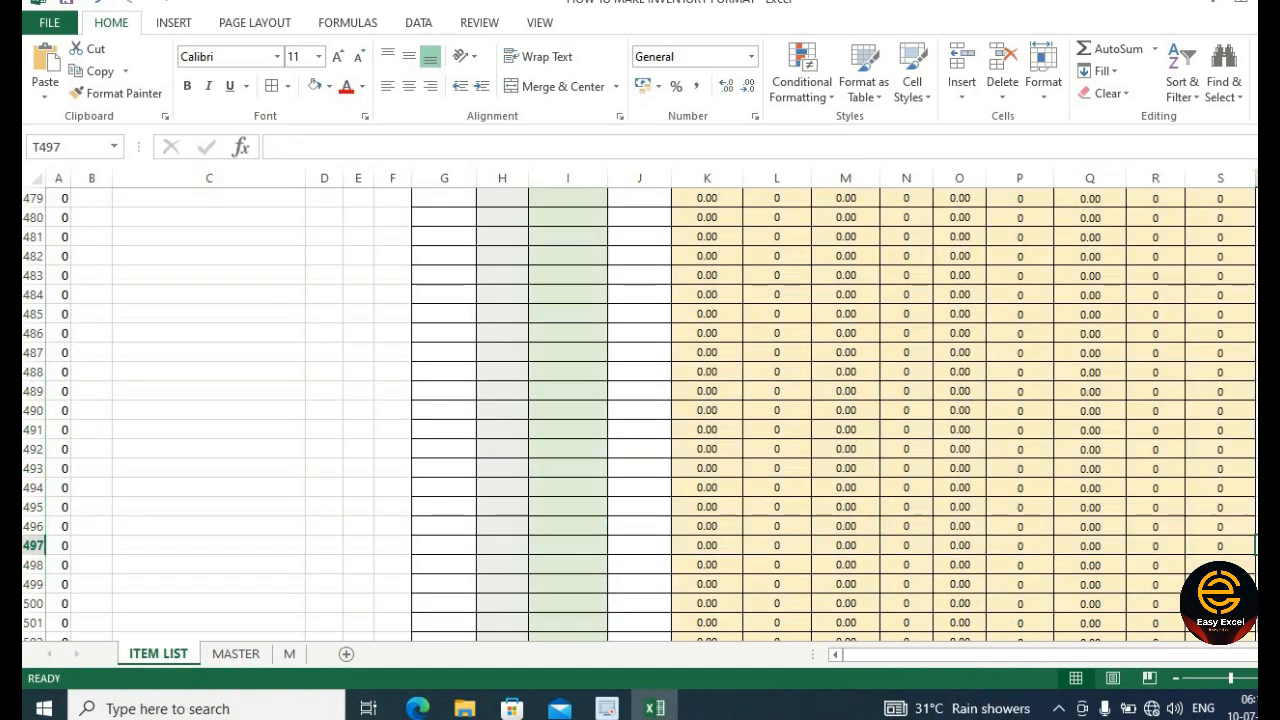
scroll(1250, 547, up, 20)
click(303, 394)
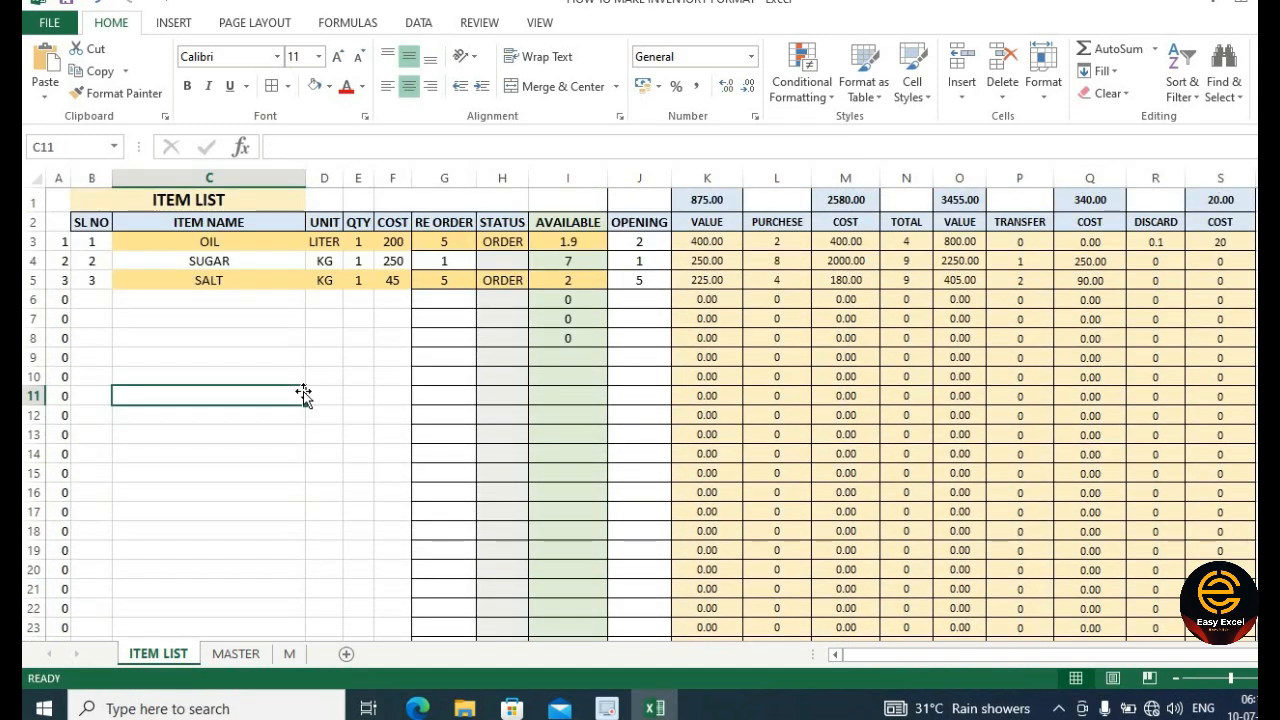
drag(67, 180, 64, 180)
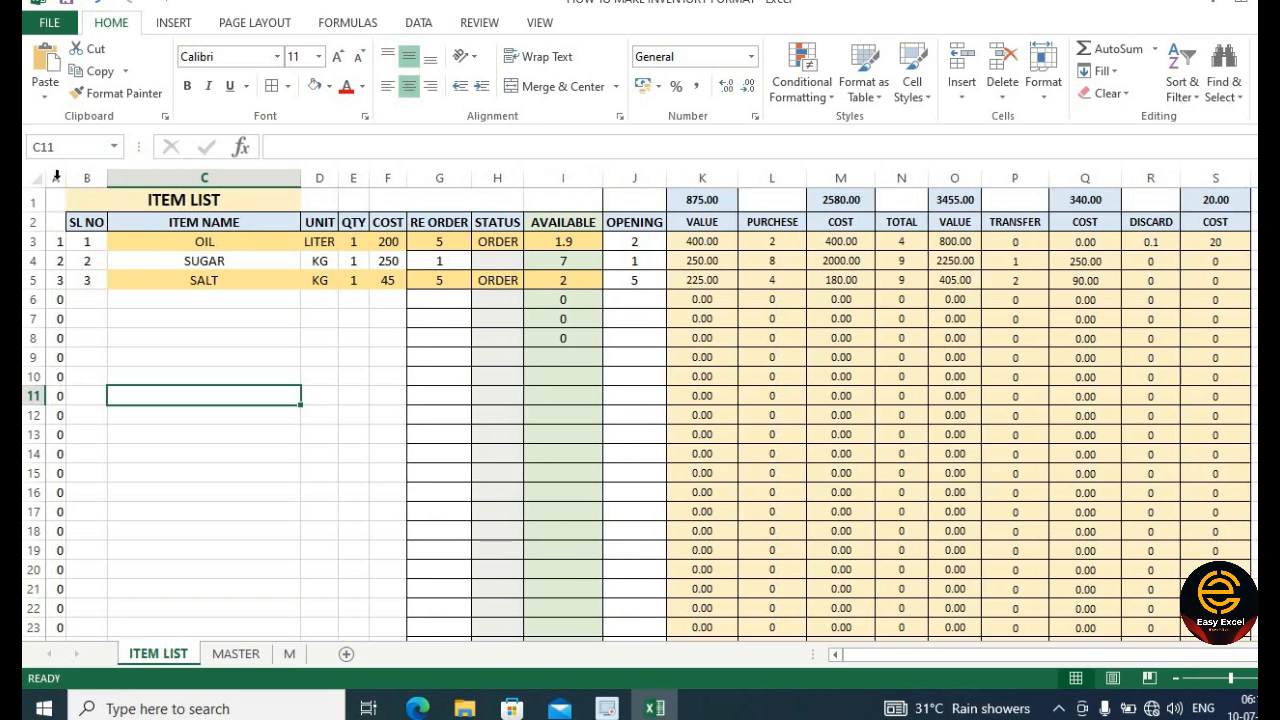
click(55, 178)
right_click(55, 178)
click(174, 444)
click(174, 444)
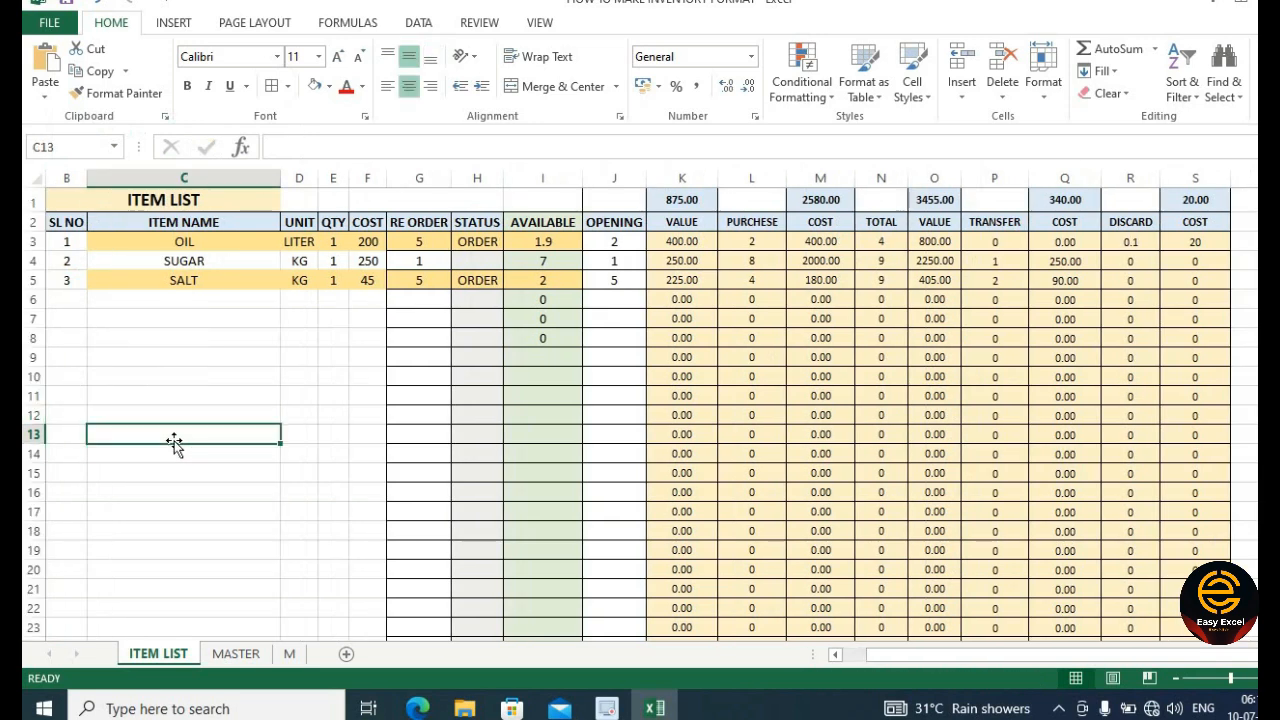
mouse_move(280, 183)
mouse_down()
mouse_move(312, 181)
mouse_move(300, 188)
mouse_up()
click(228, 394)
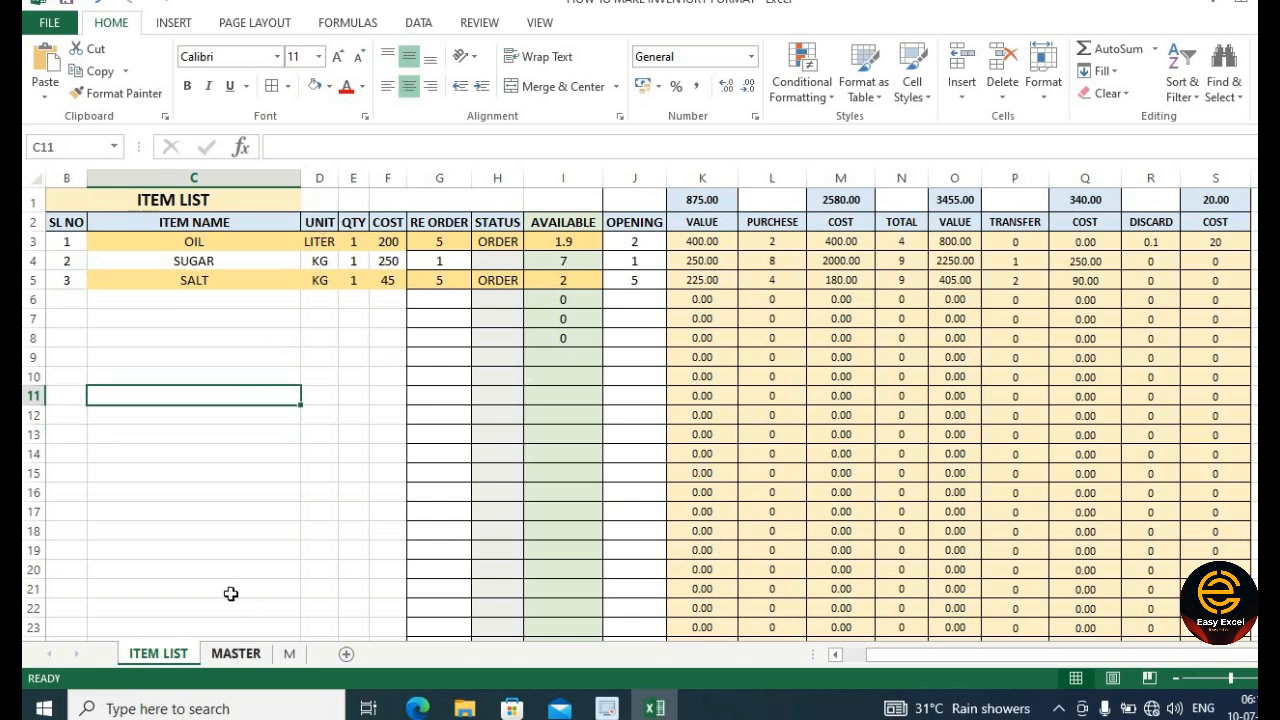
click(236, 653)
click(740, 391)
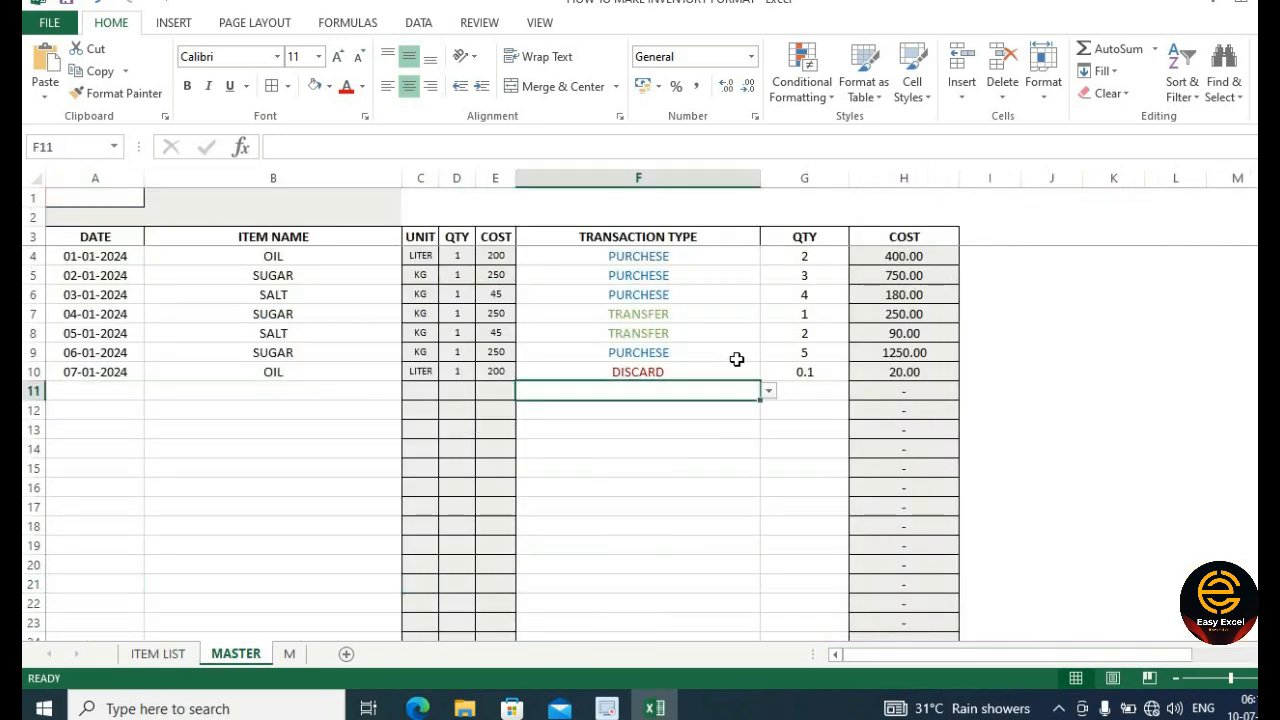
click(172, 654)
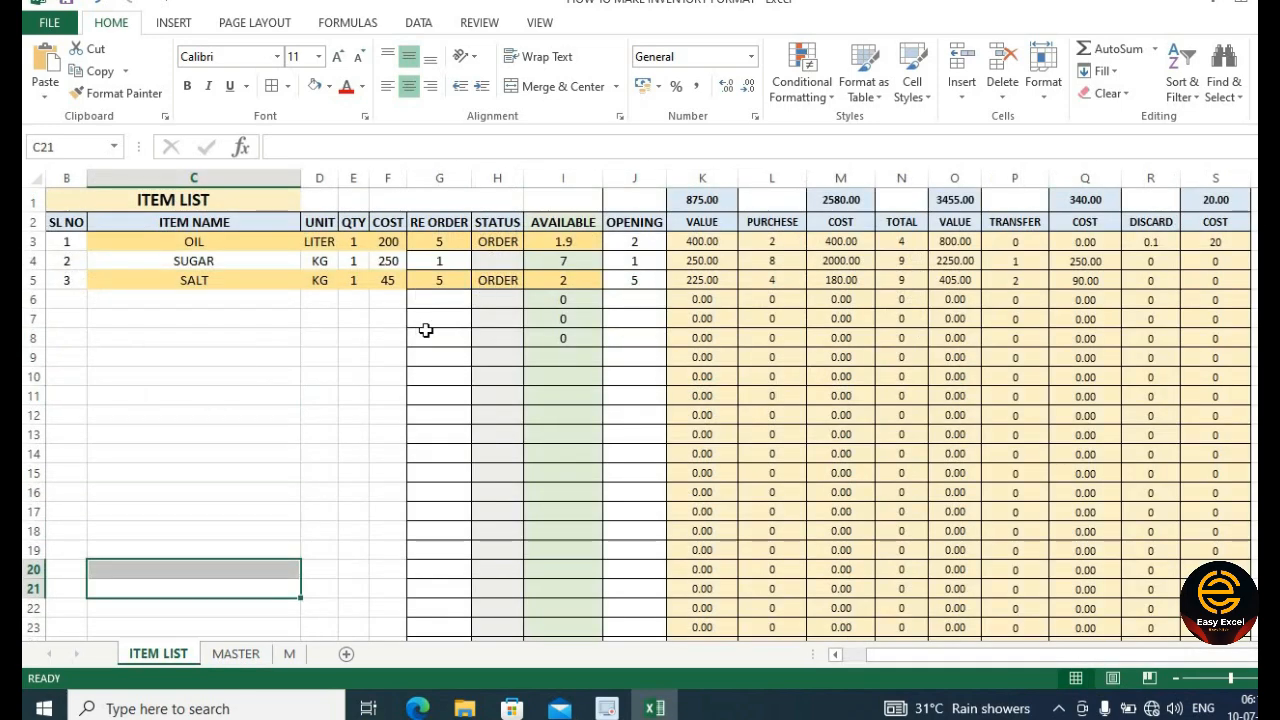
click(265, 371)
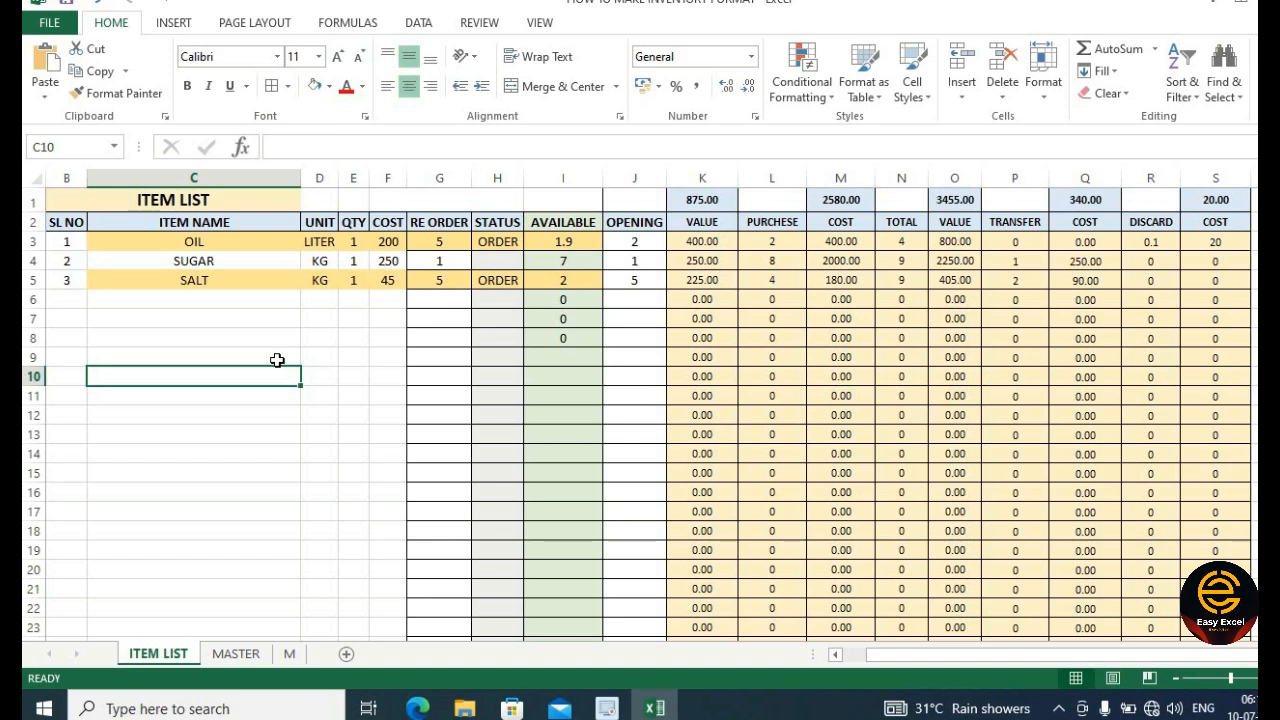
click(226, 336)
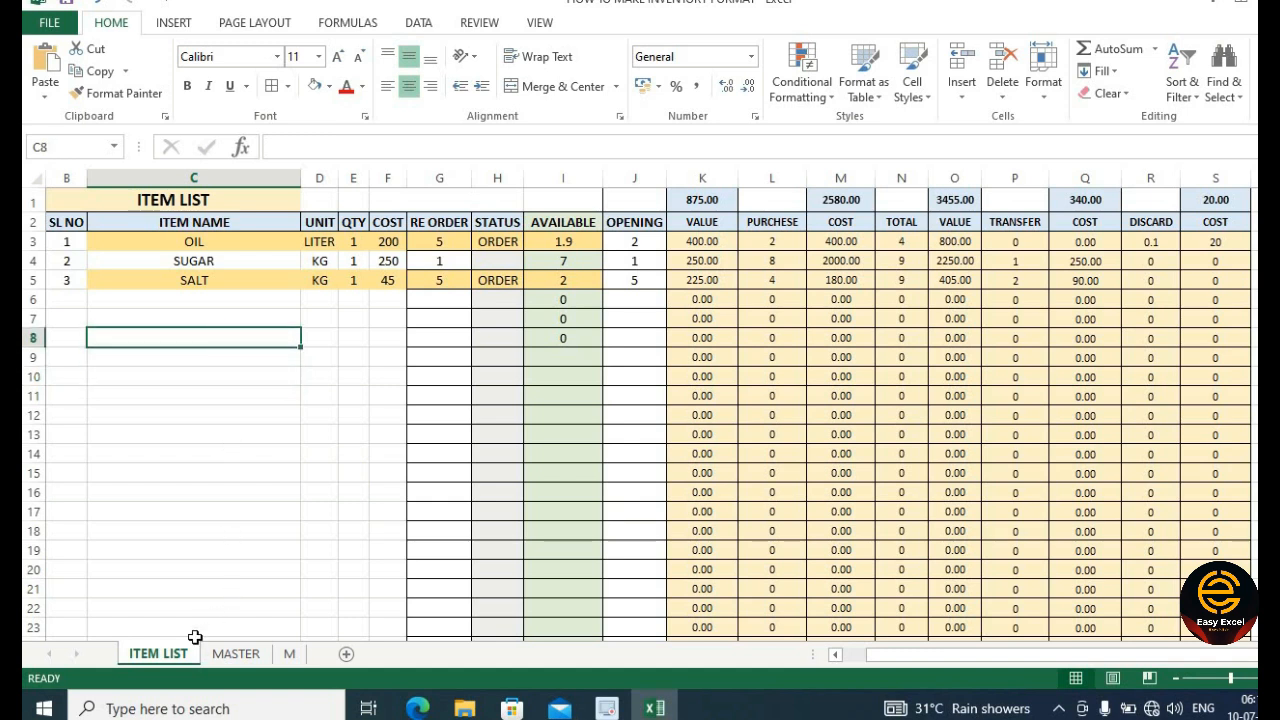
click(238, 538)
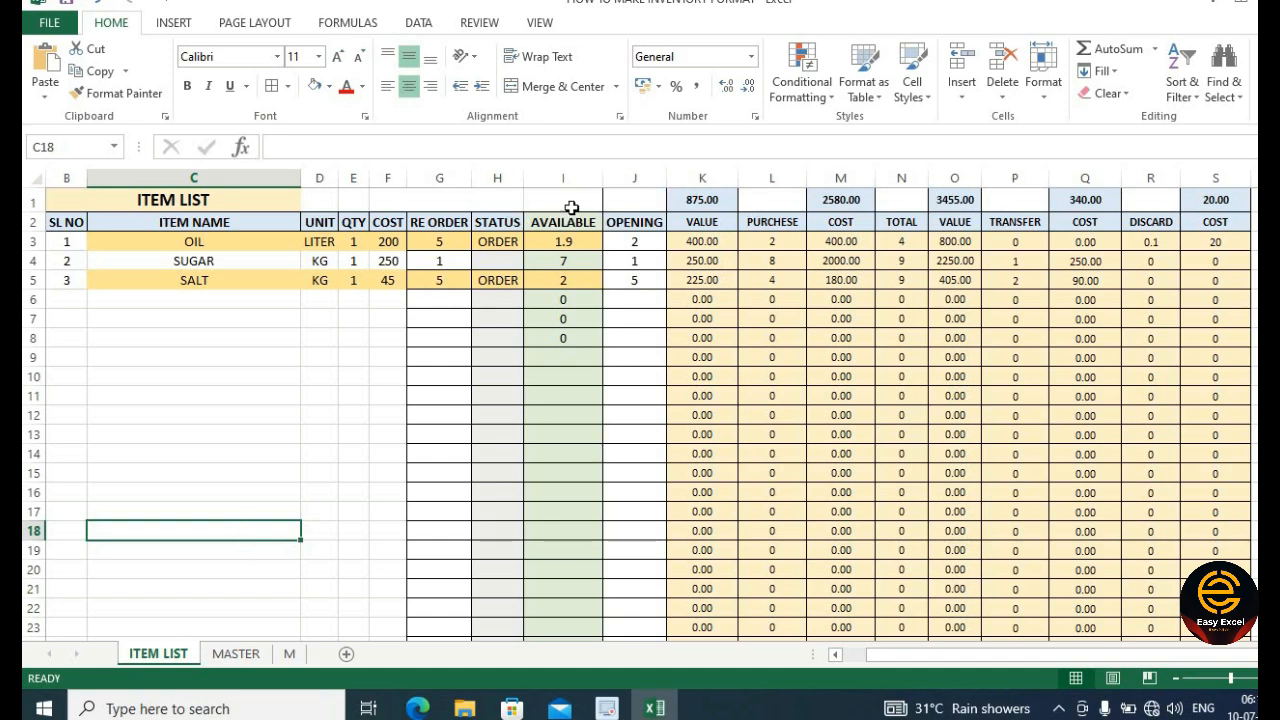
- Insert a blank column before the RE ORDER column on the ITEM LIST sheet
click(565, 178)
click(497, 178)
click(433, 177)
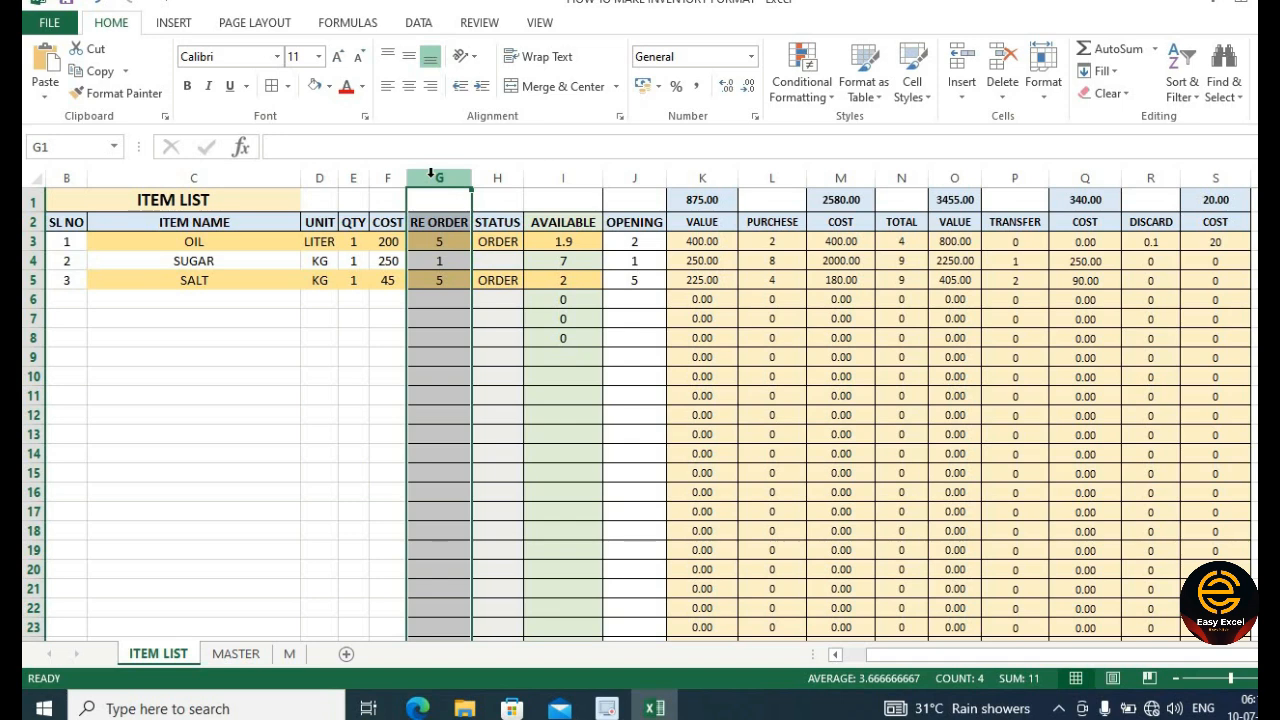
right_click(430, 177)
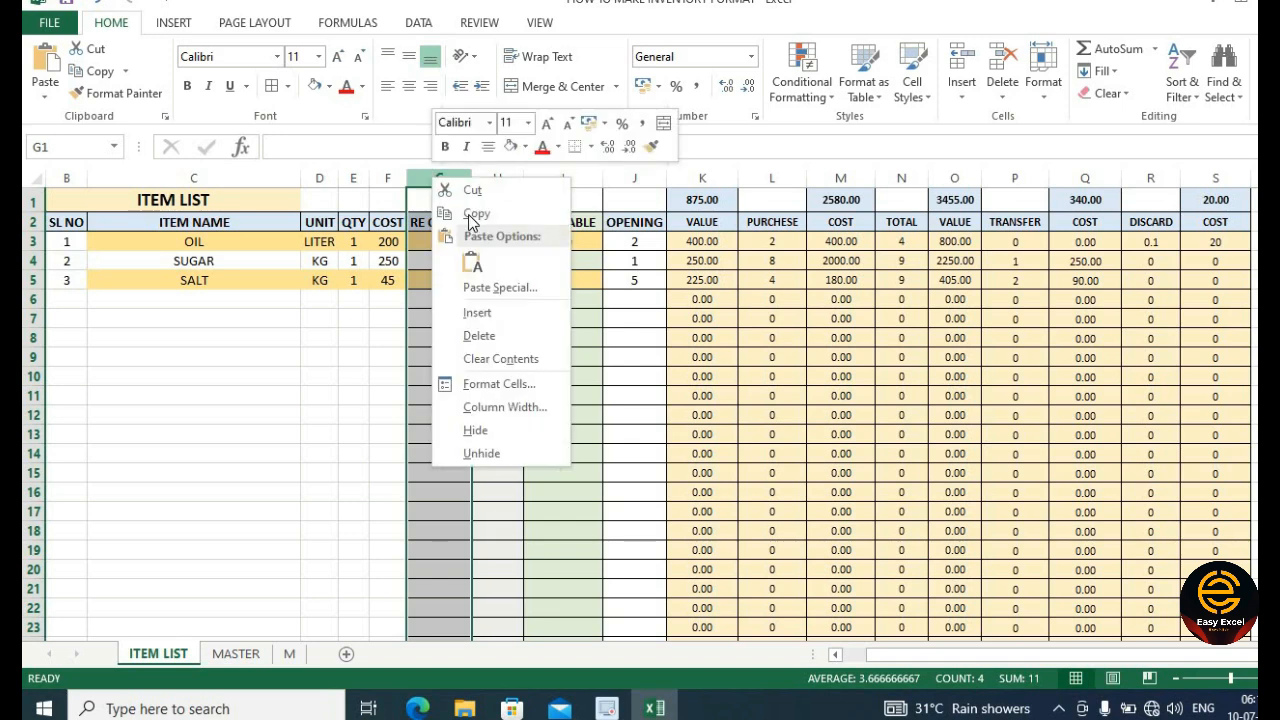
click(490, 312)
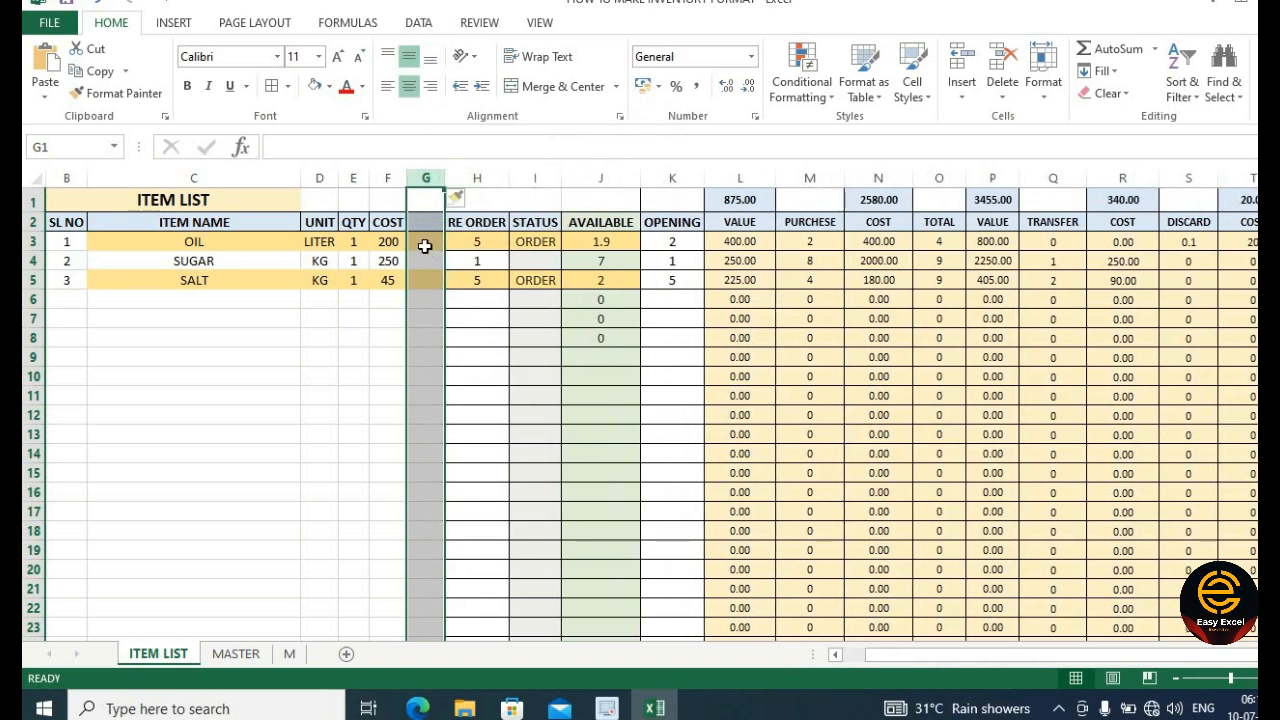
- Enter the header SUPPLIER in cell G2 and widen column G beyond the header text
click(425, 245)
click(437, 222)
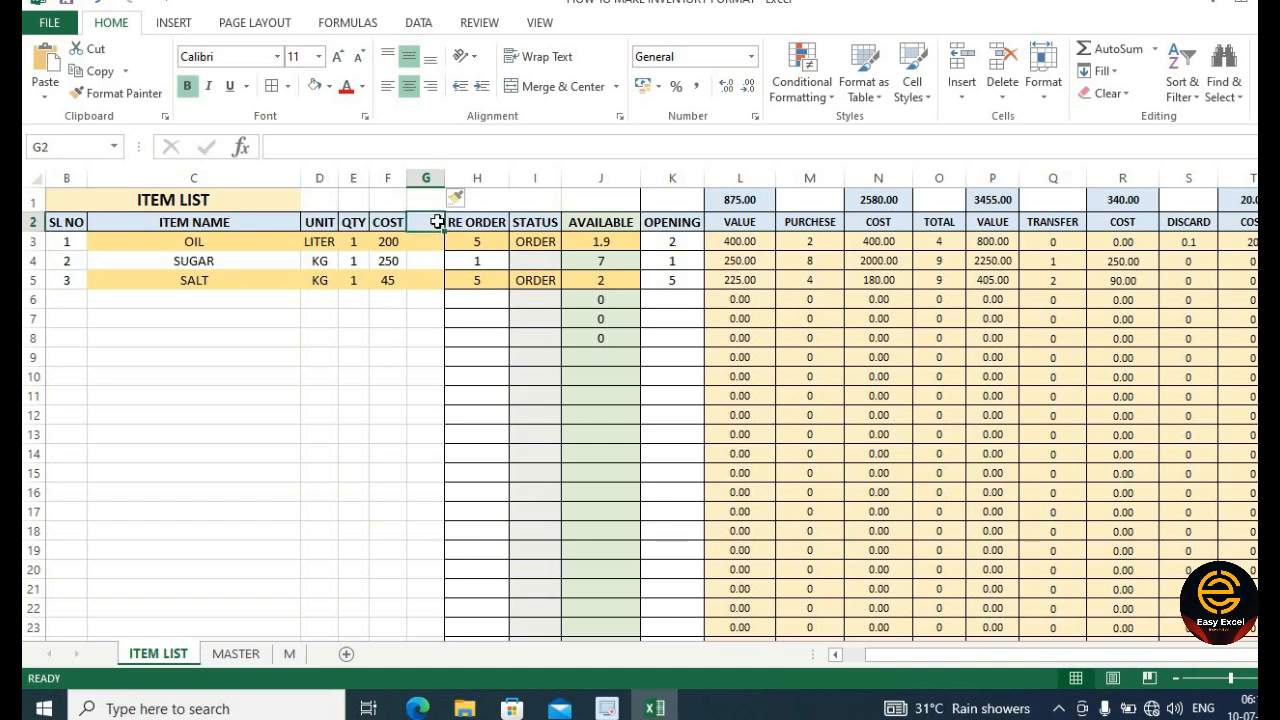
text(SUPPLIER)
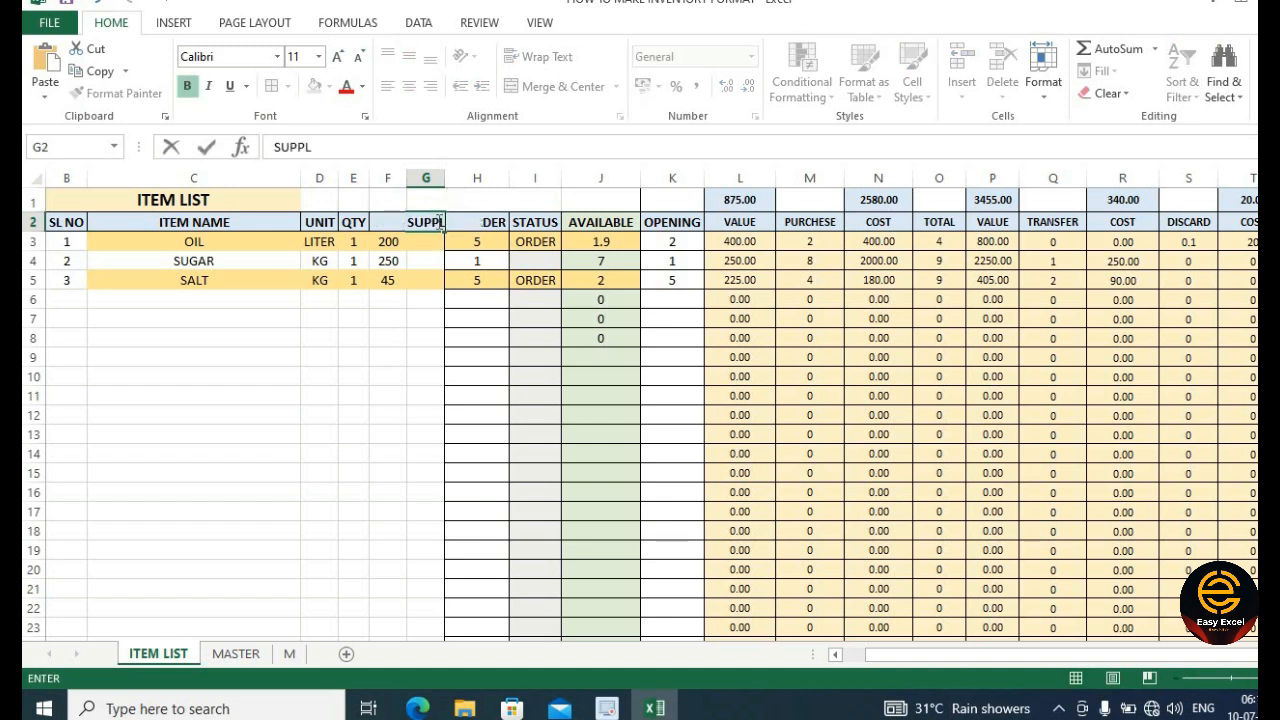
click(431, 321)
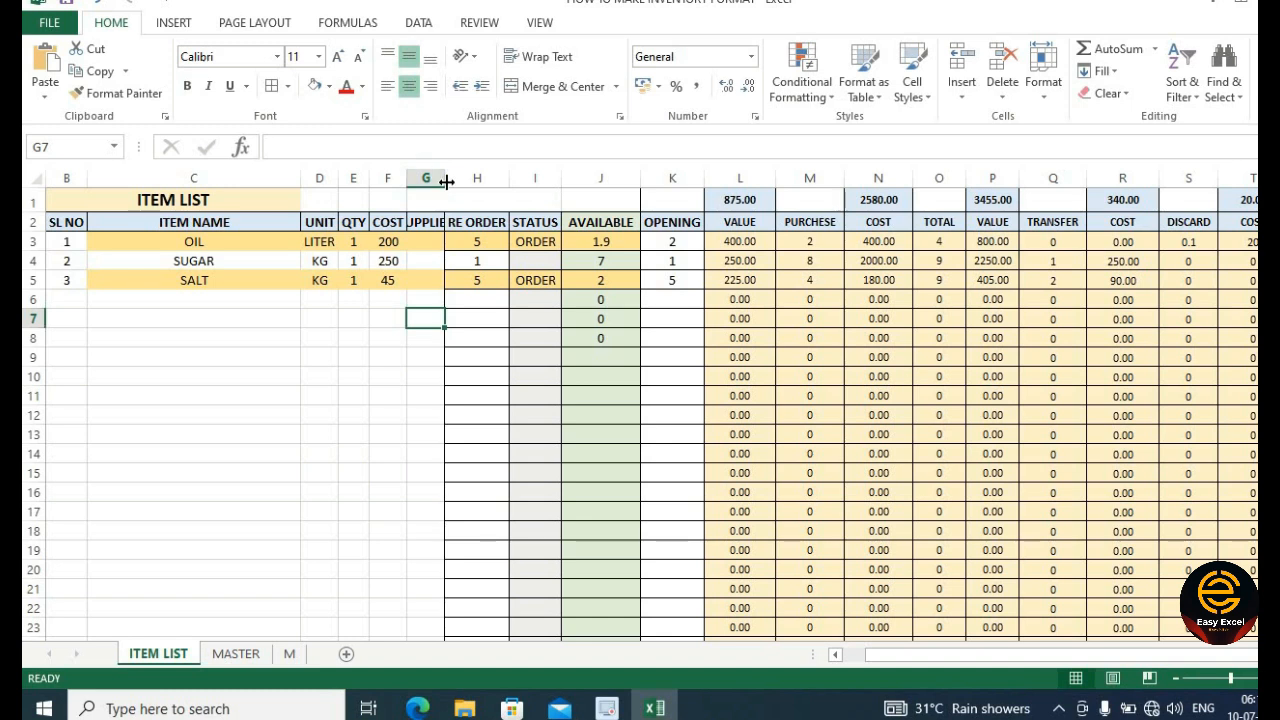
double_click(445, 178)
click(477, 317)
click(387, 296)
drag(469, 197, 510, 196)
- Enter the supplier names for OIL, SUGAR and SALT in G3:G5, using the same supplier for OIL and SALT
click(475, 240)
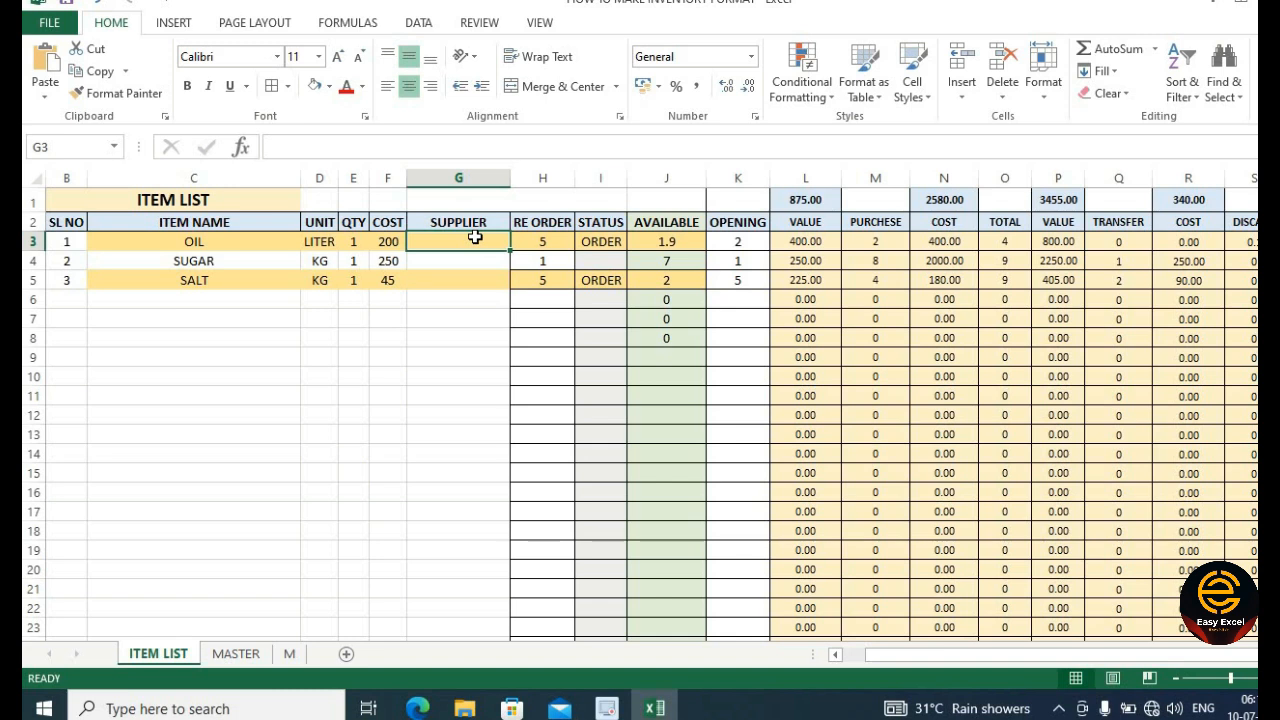
text(BAIN)
key(Return)
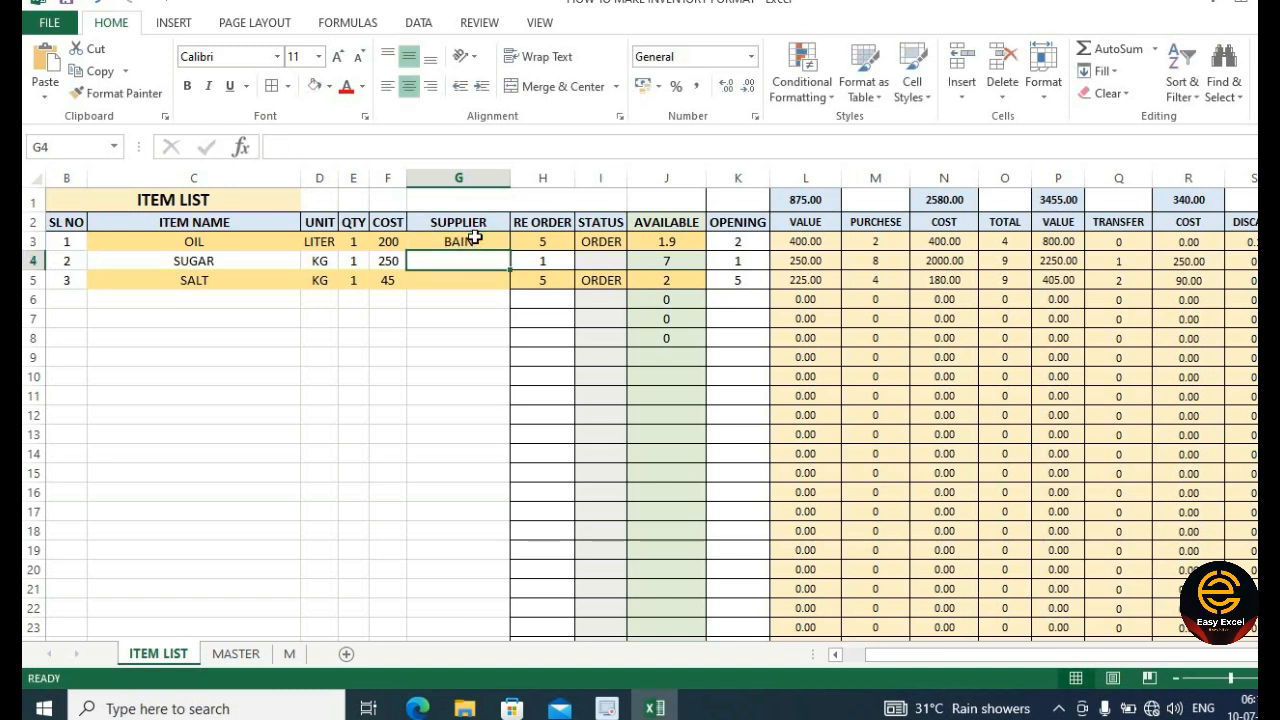
text(SUMIT)
key(Return)
text(BIAN)
key(BackSpace)
key(BackSpace)
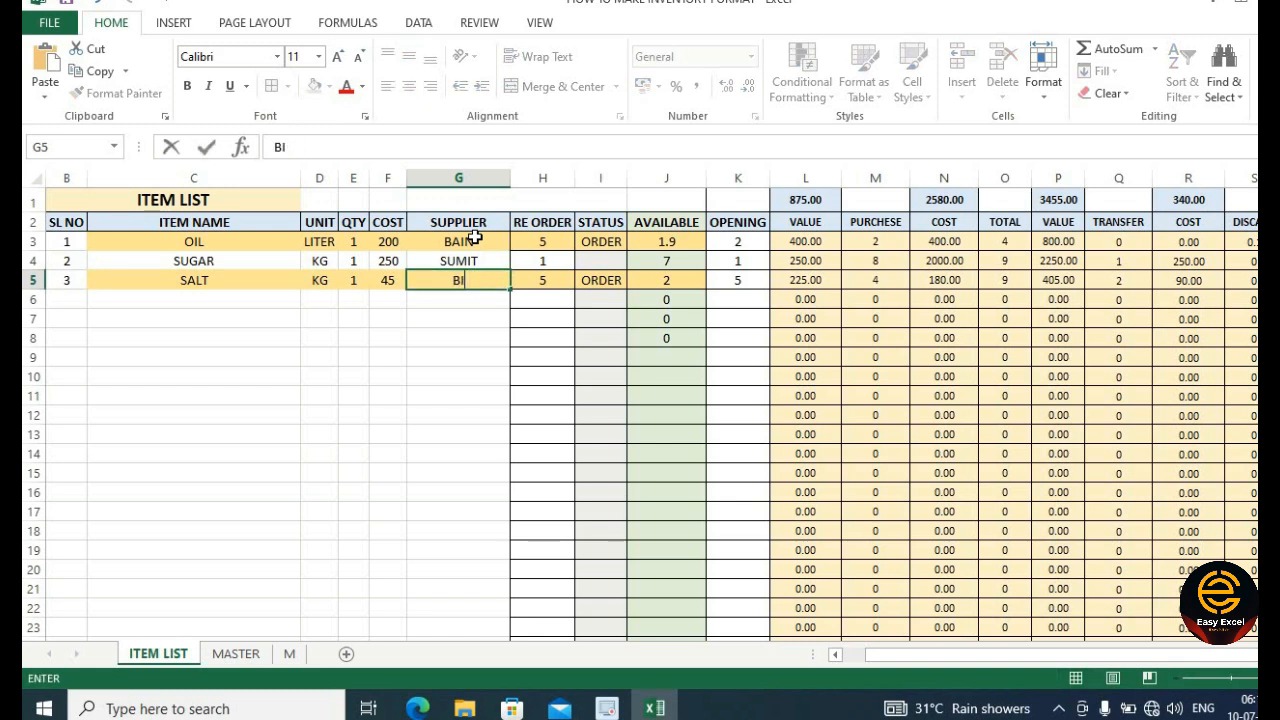
text(AIN)
key(Return)
click(416, 352)
drag(471, 242, 470, 278)
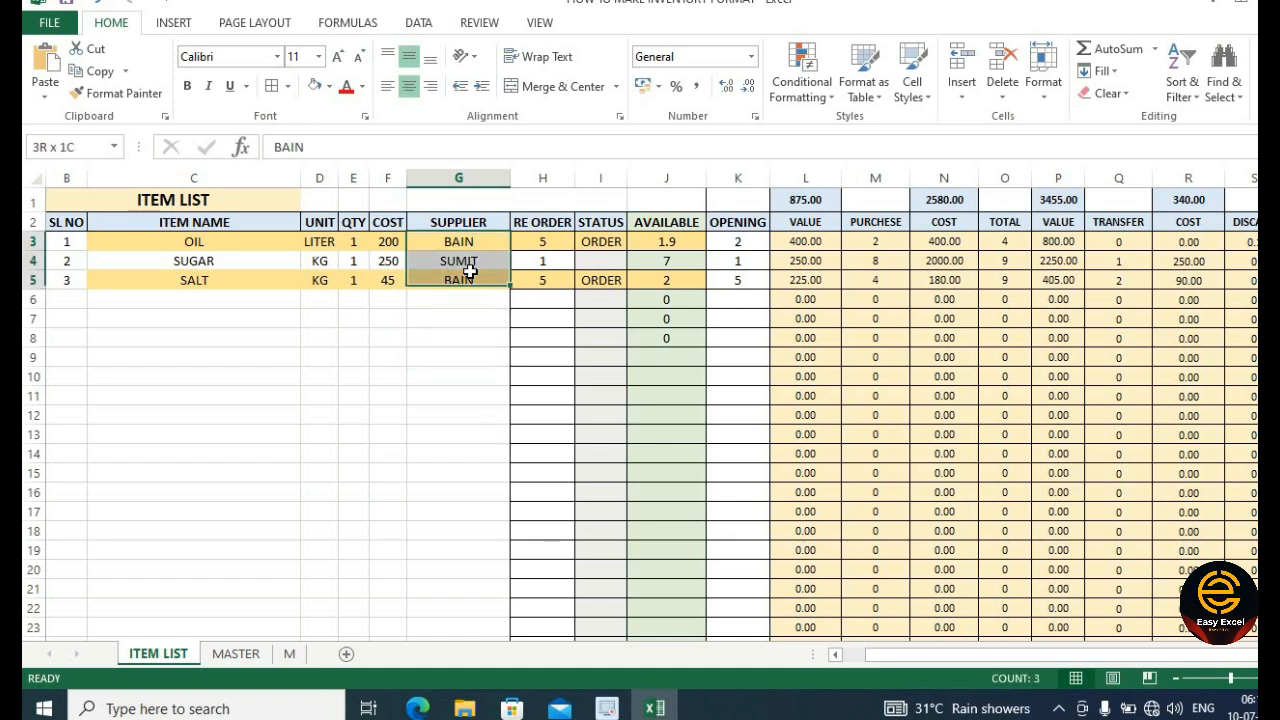
click(466, 315)
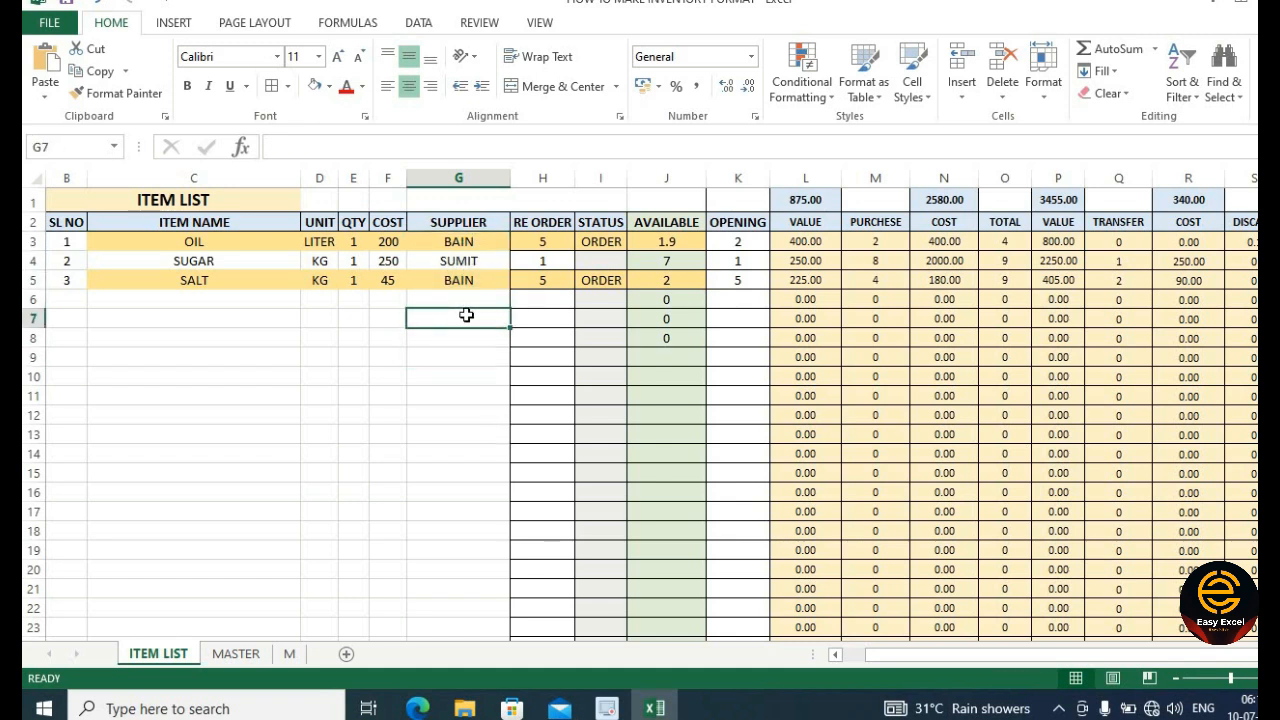
click(467, 262)
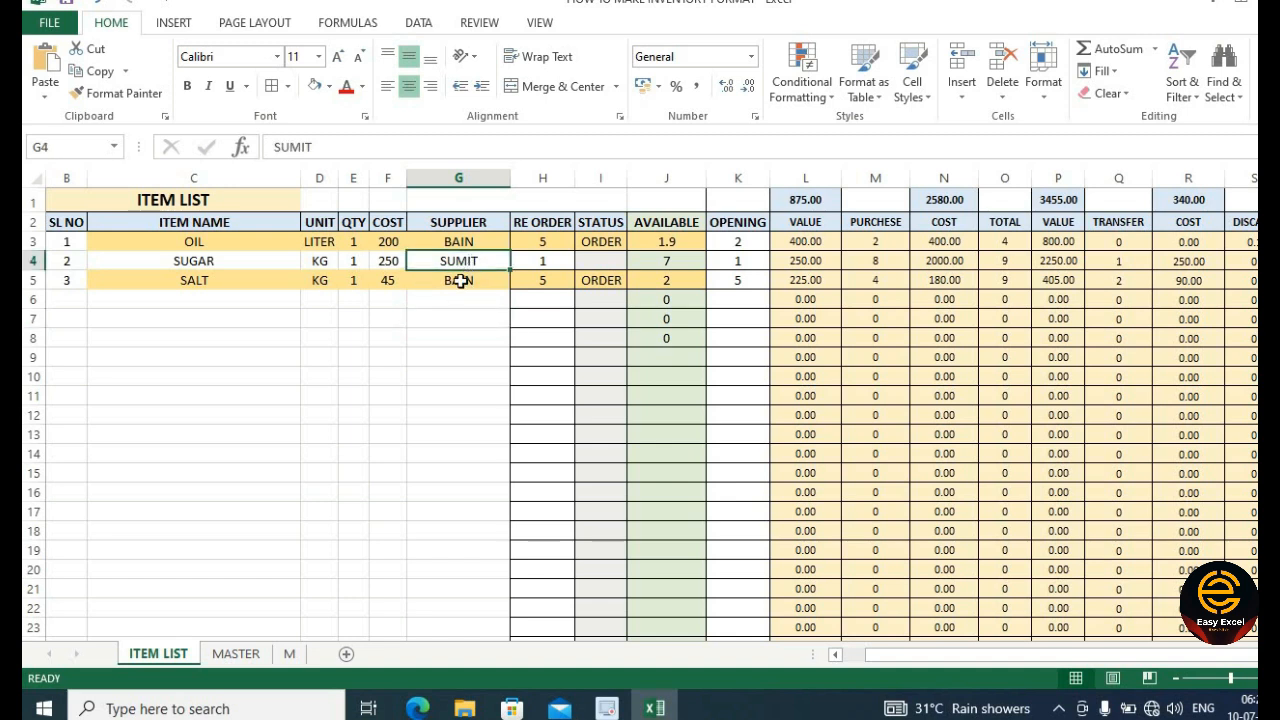
- Hide the M worksheet that holds the item name list
click(290, 655)
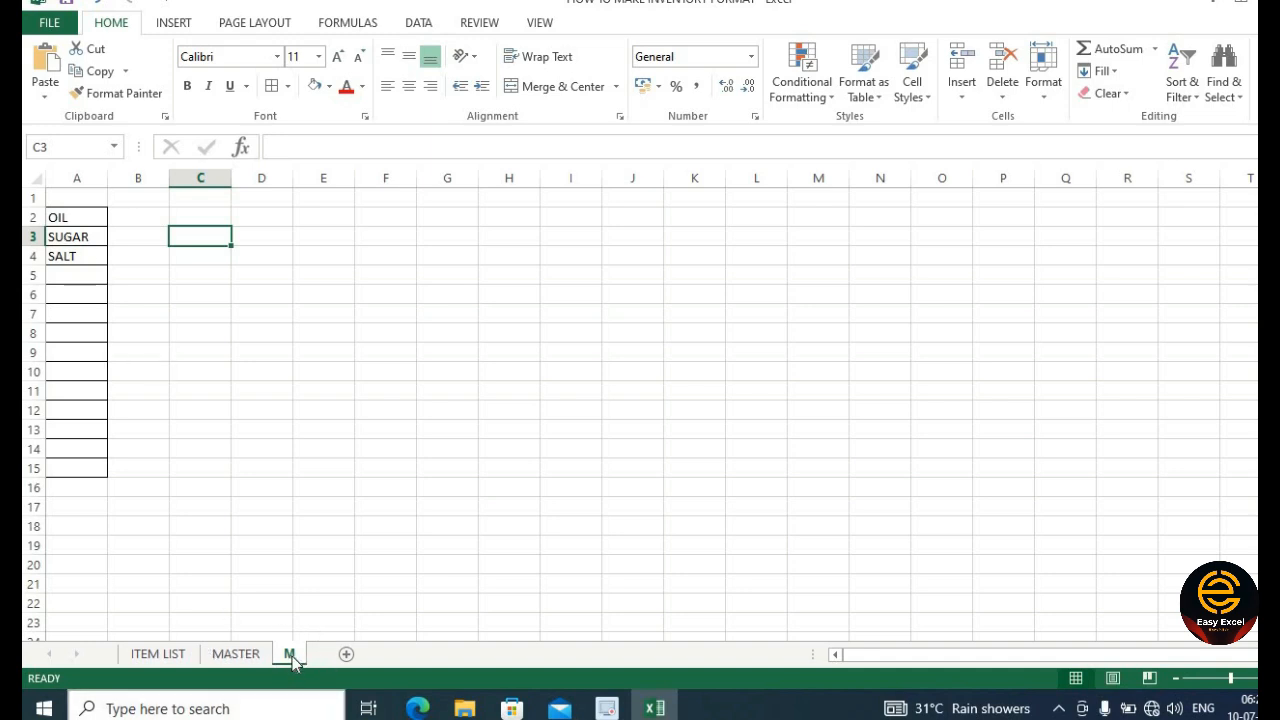
right_click(292, 656)
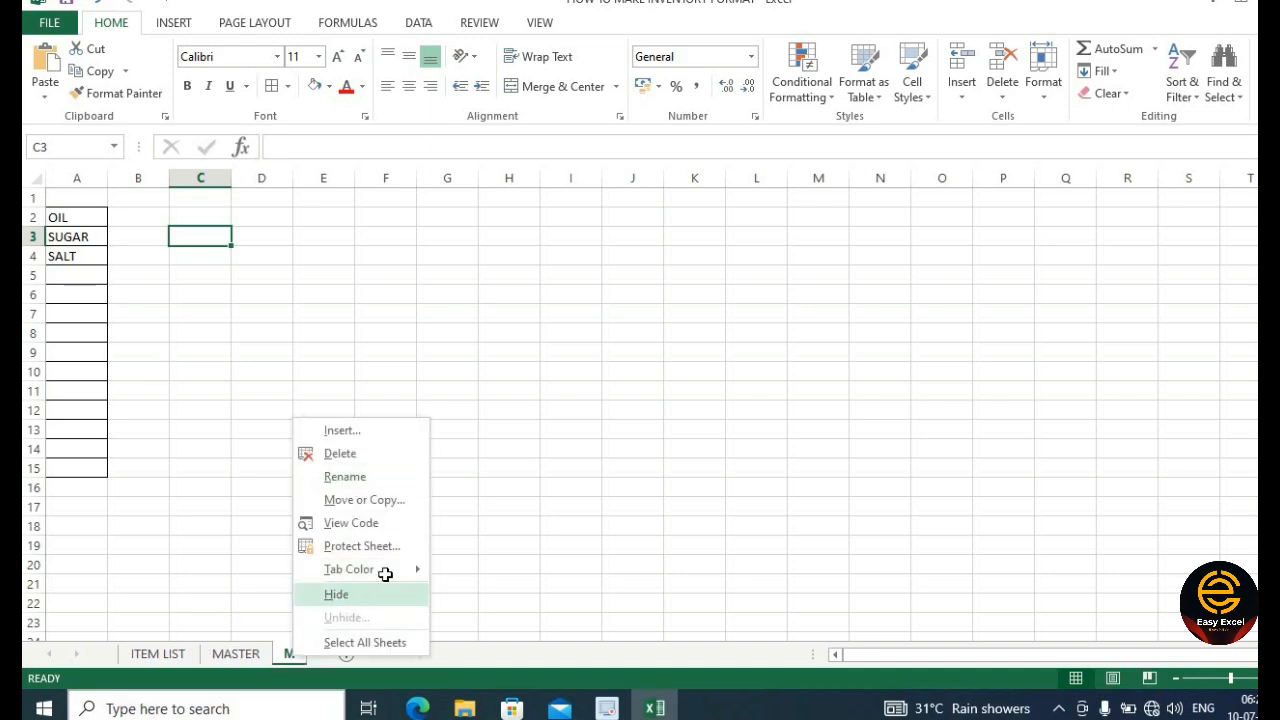
click(380, 594)
- Add a new worksheet after MASTER and name it HELP
click(312, 652)
double_click(312, 652)
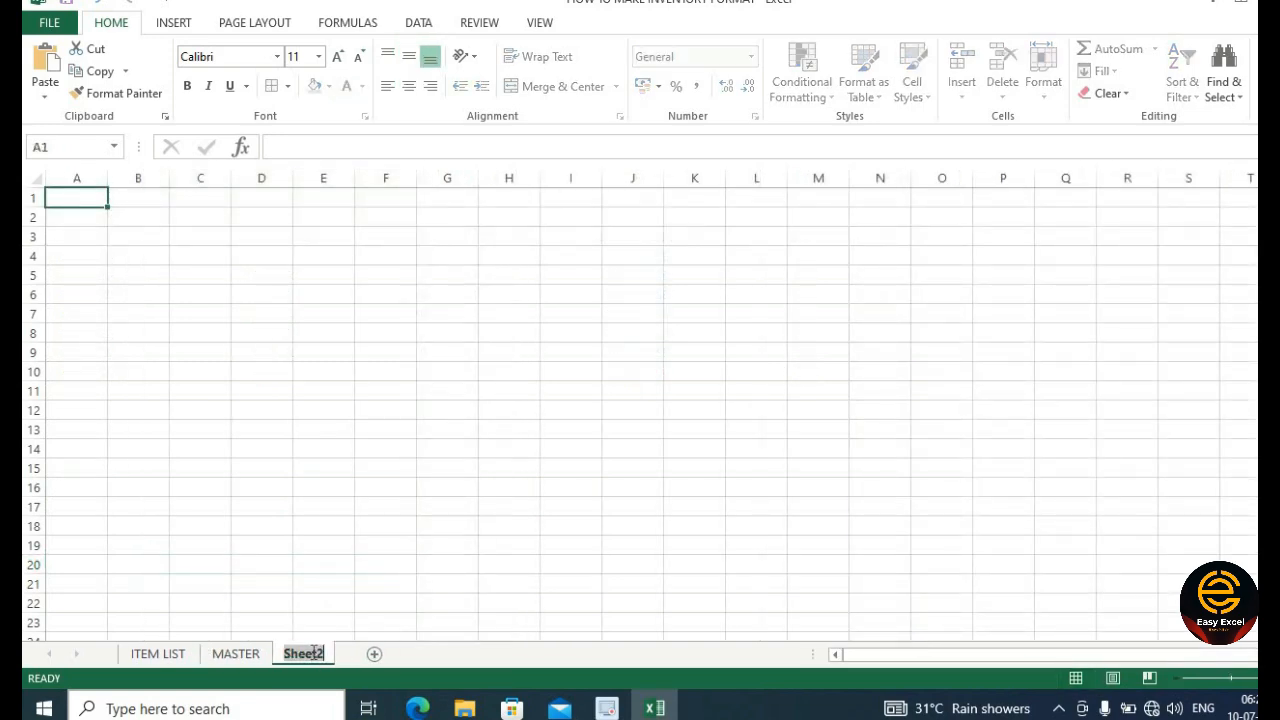
text(HELPO)
key(BackSpace)
key(BackSpace)
key(BackSpace)
text(LP)
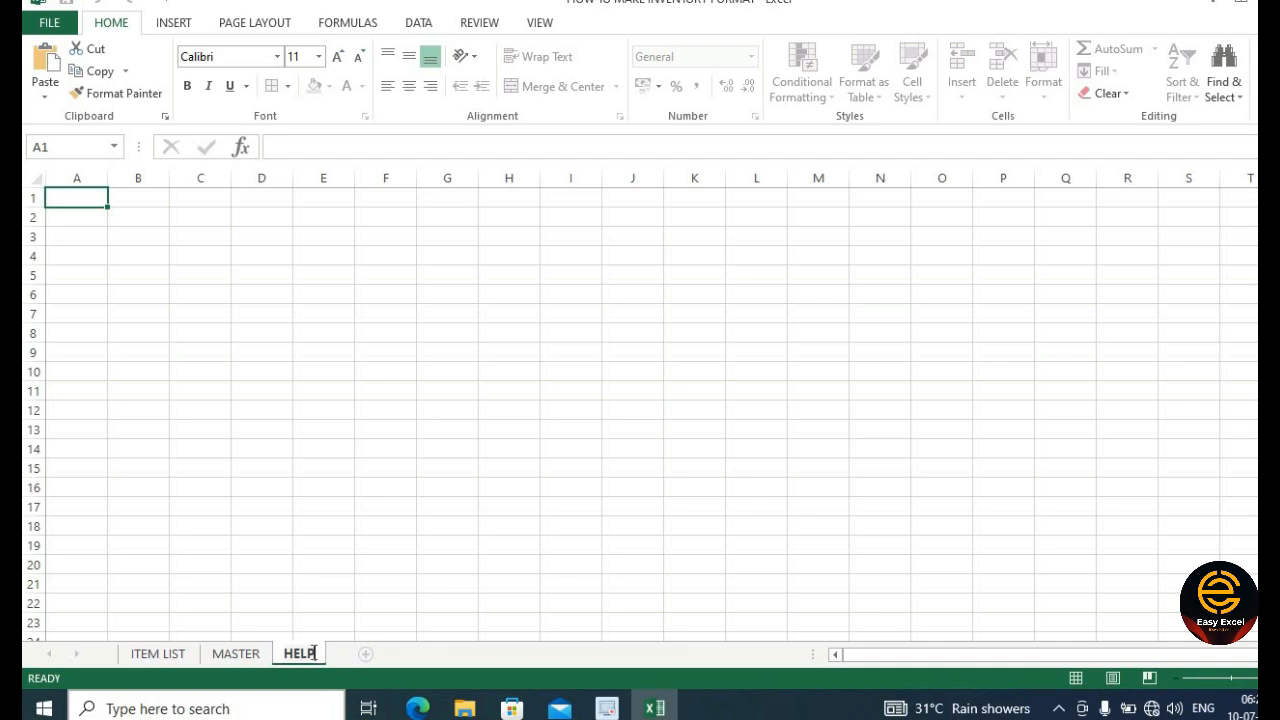
click(229, 204)
- Enter the header SUPPLIER NAME in A1 of the HELP sheet and fit column A to it
click(83, 199)
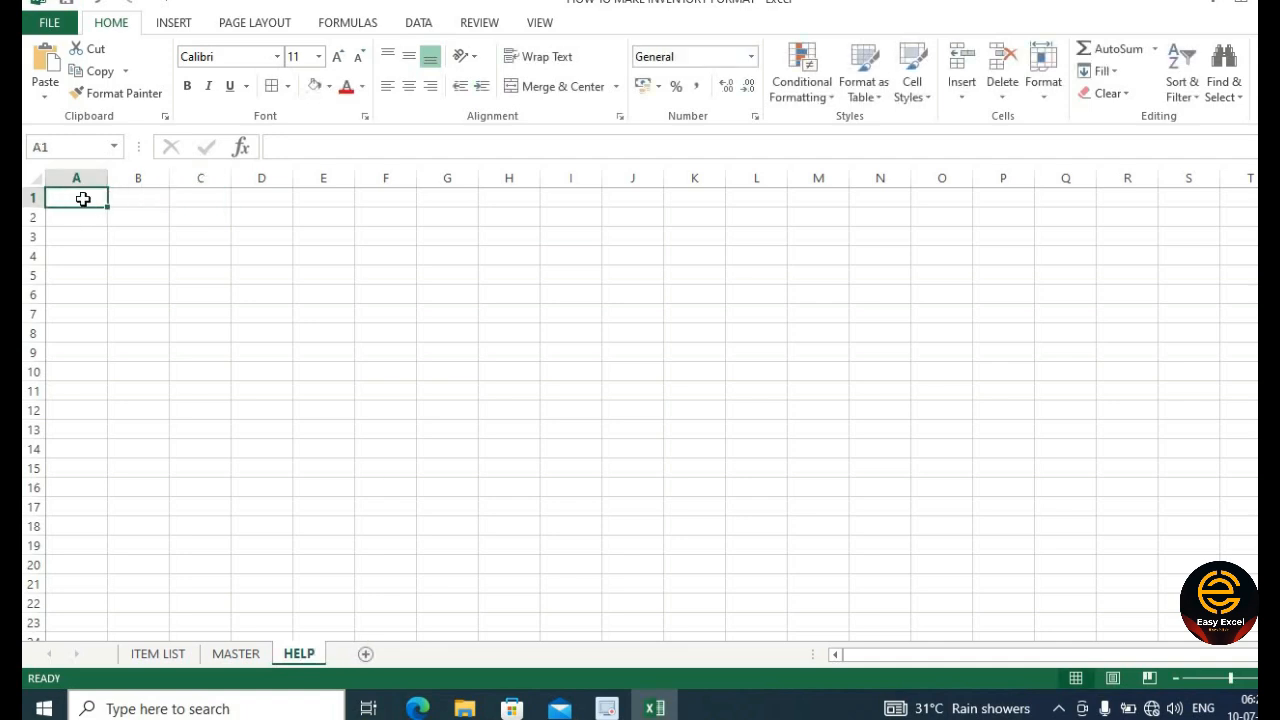
text(SUPPOL)
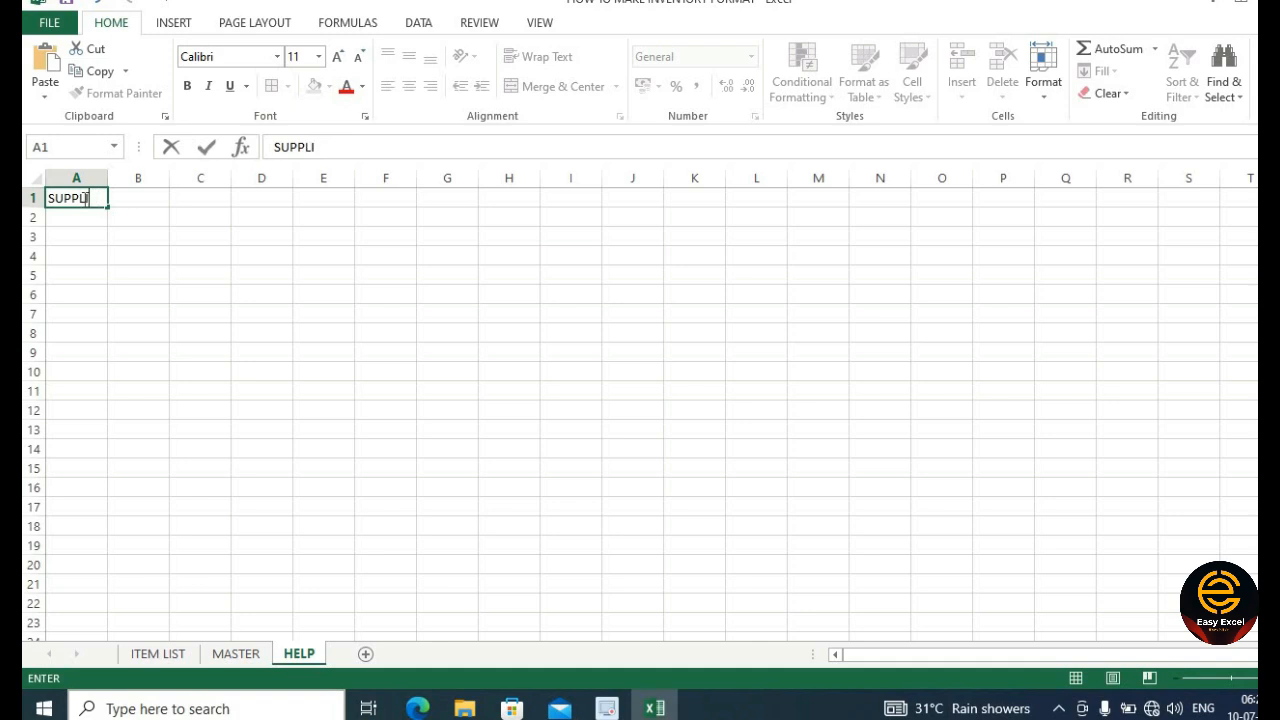
text(ER NAME)
key(Return)
double_click(107, 177)
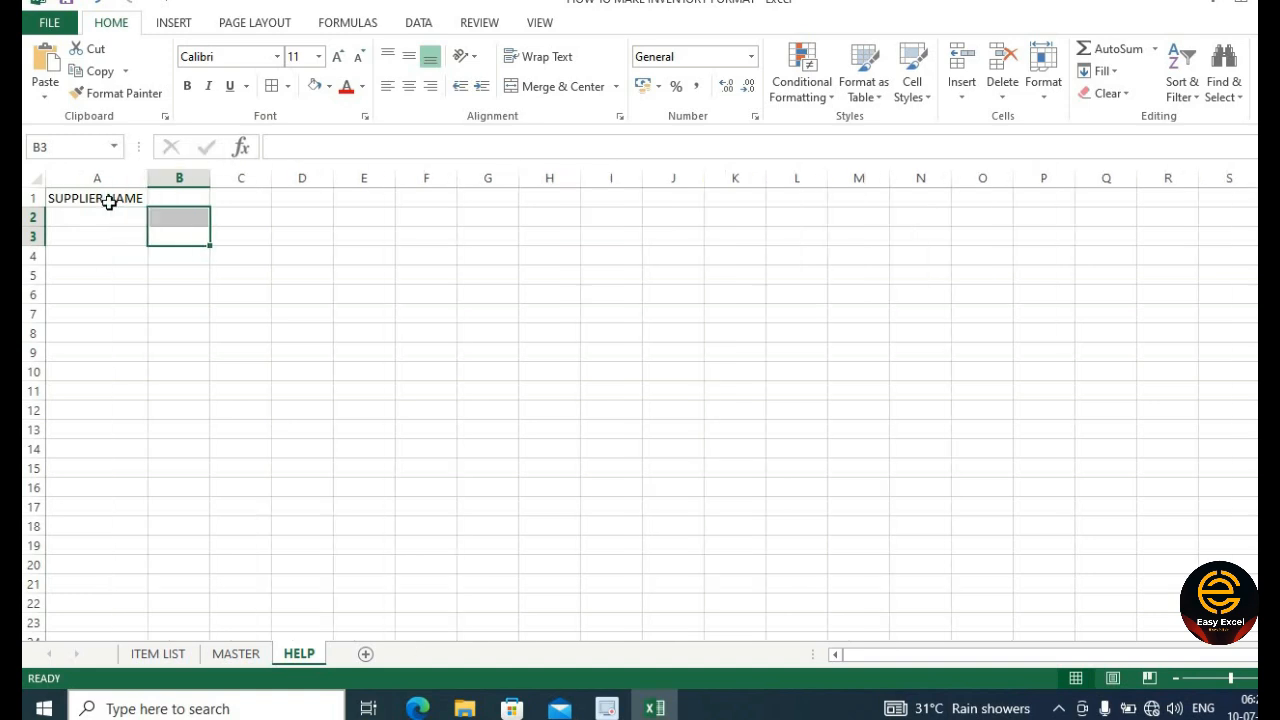
- Enter the three supplier names in cells A2 to A4 under the header
key(Left)
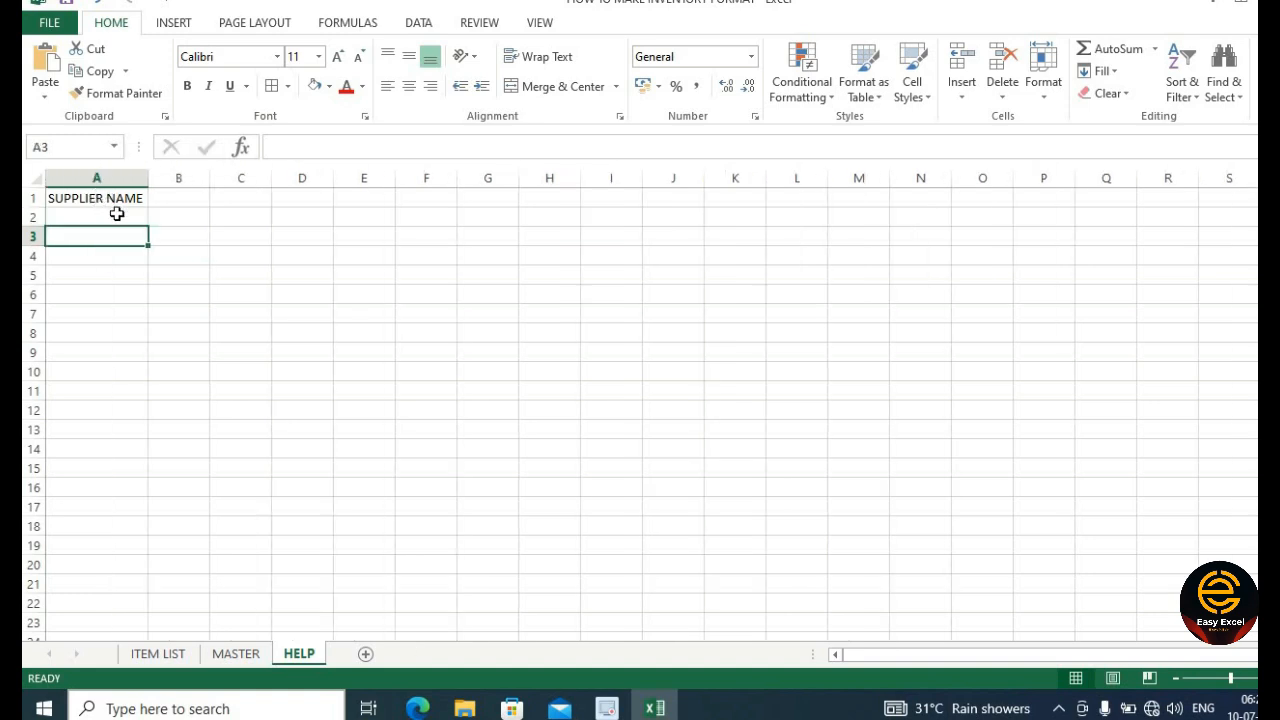
click(124, 218)
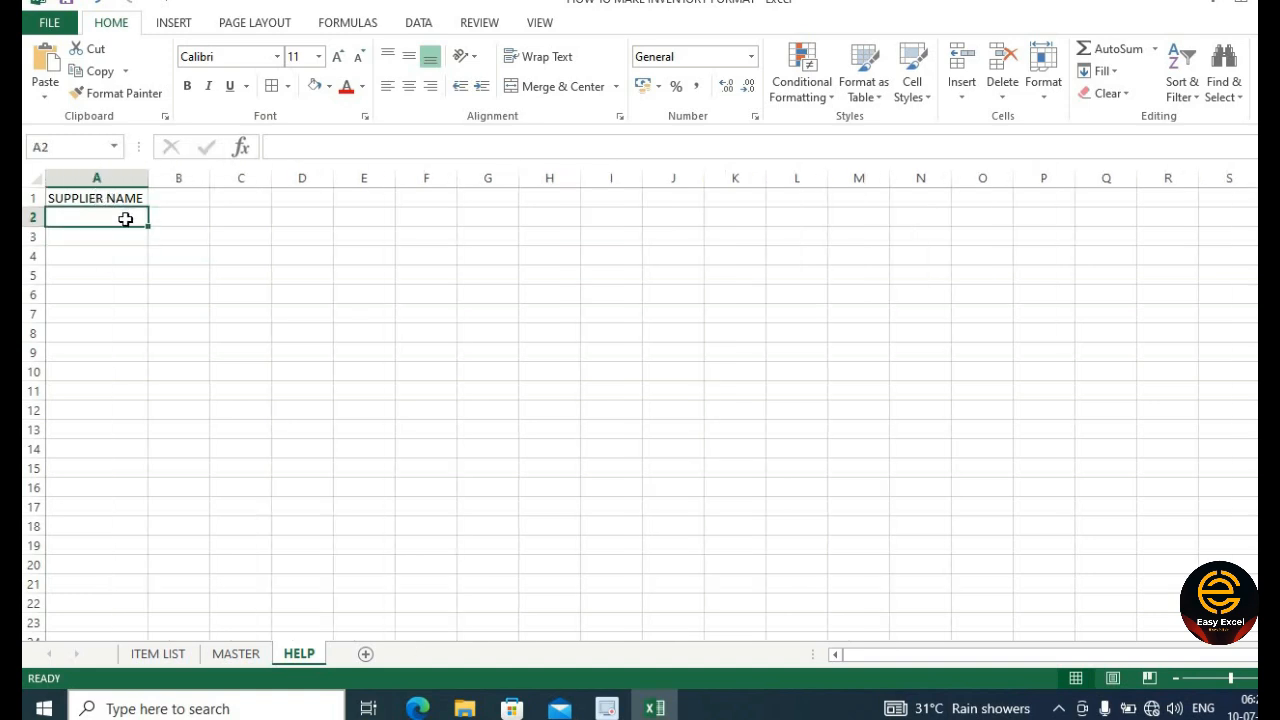
text(BAIN)
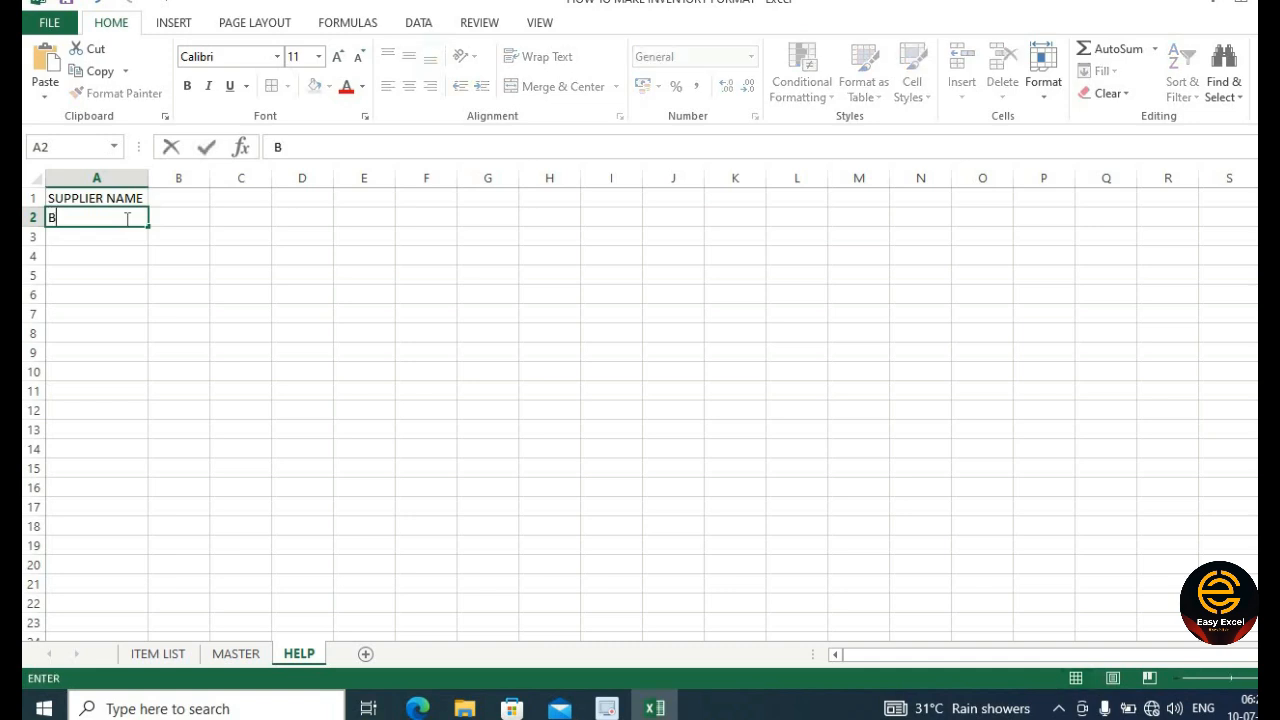
key(Return)
text(KAMAL)
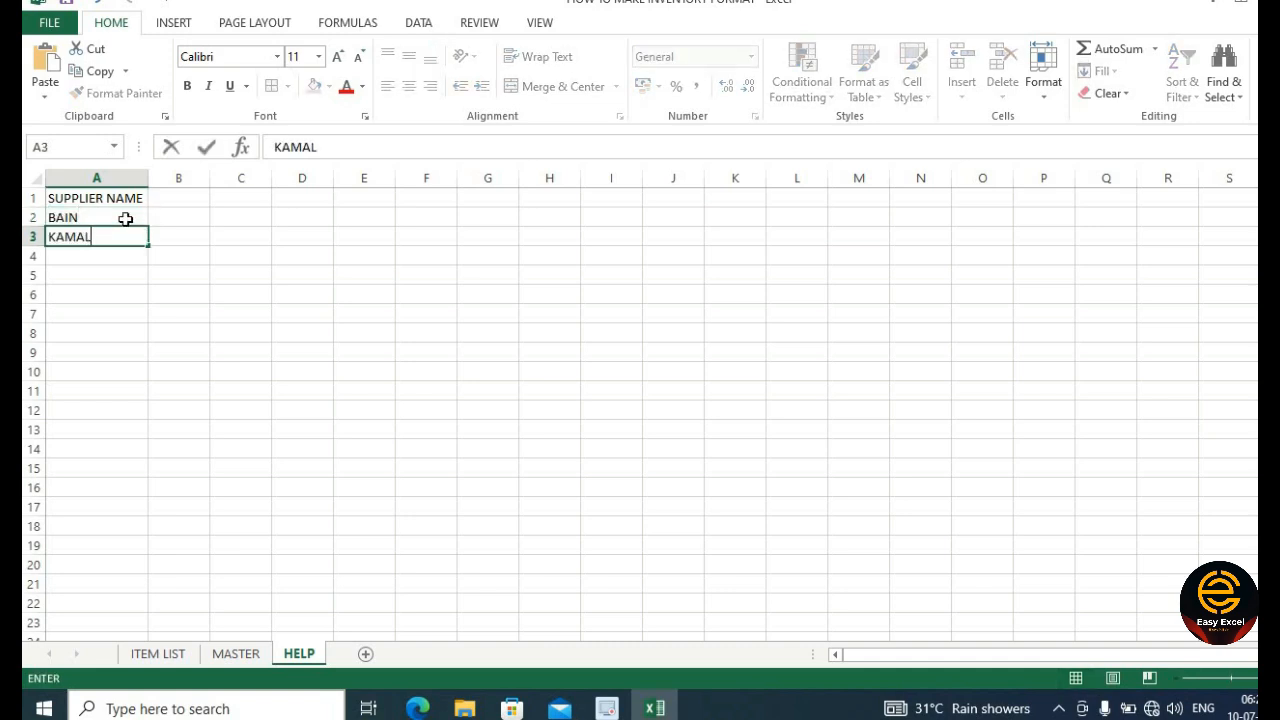
key(Return)
text(DAS)
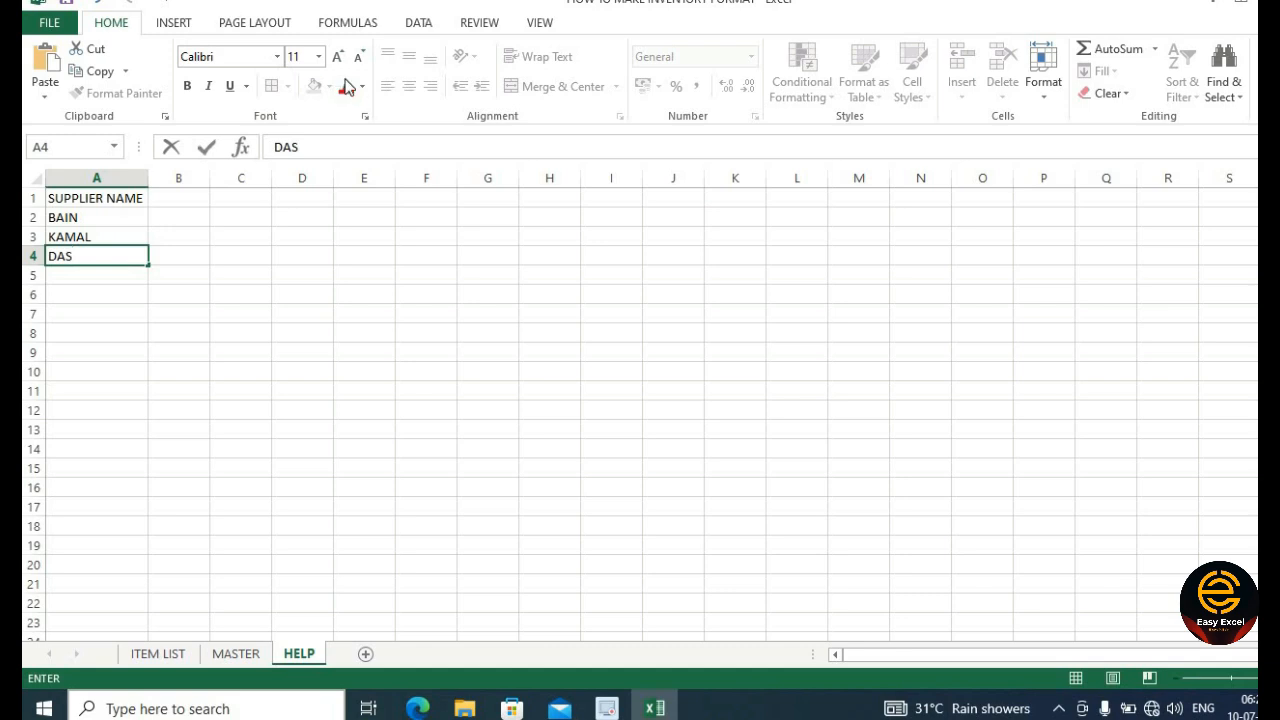
key(Tab)
- Widen column A and center its contents horizontally and vertically
drag(183, 185, 204, 185)
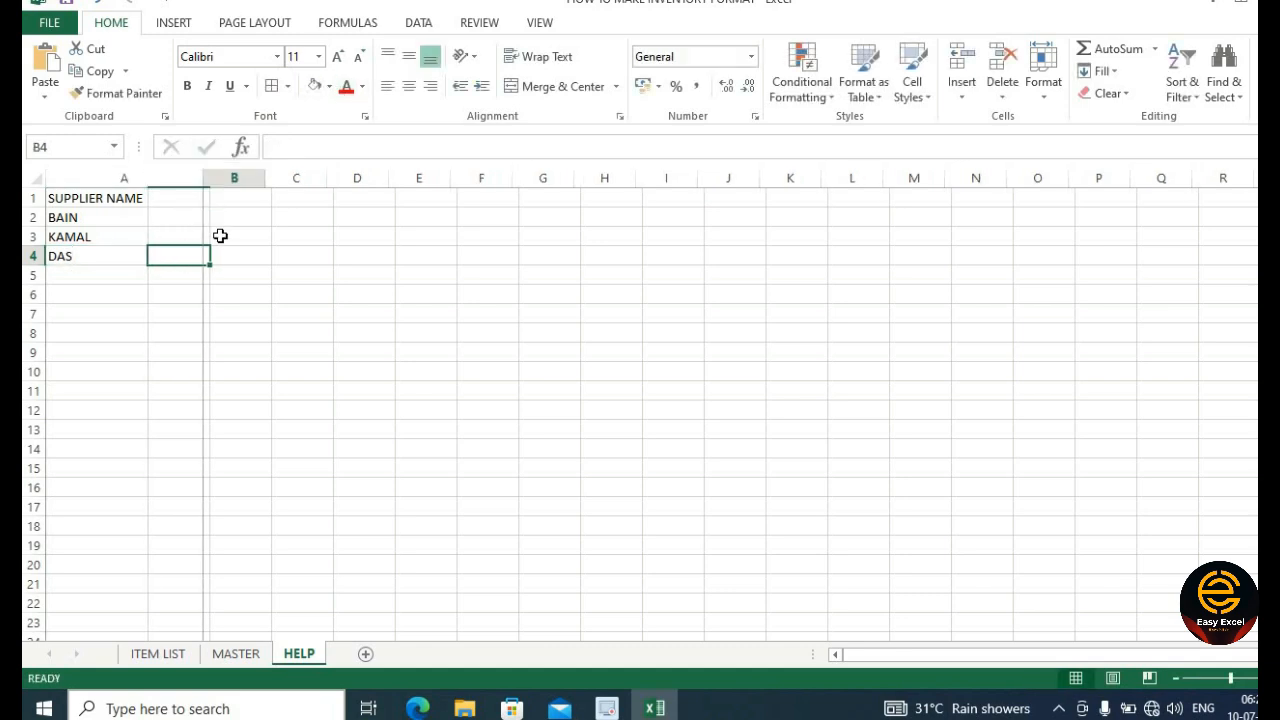
click(163, 200)
click(180, 178)
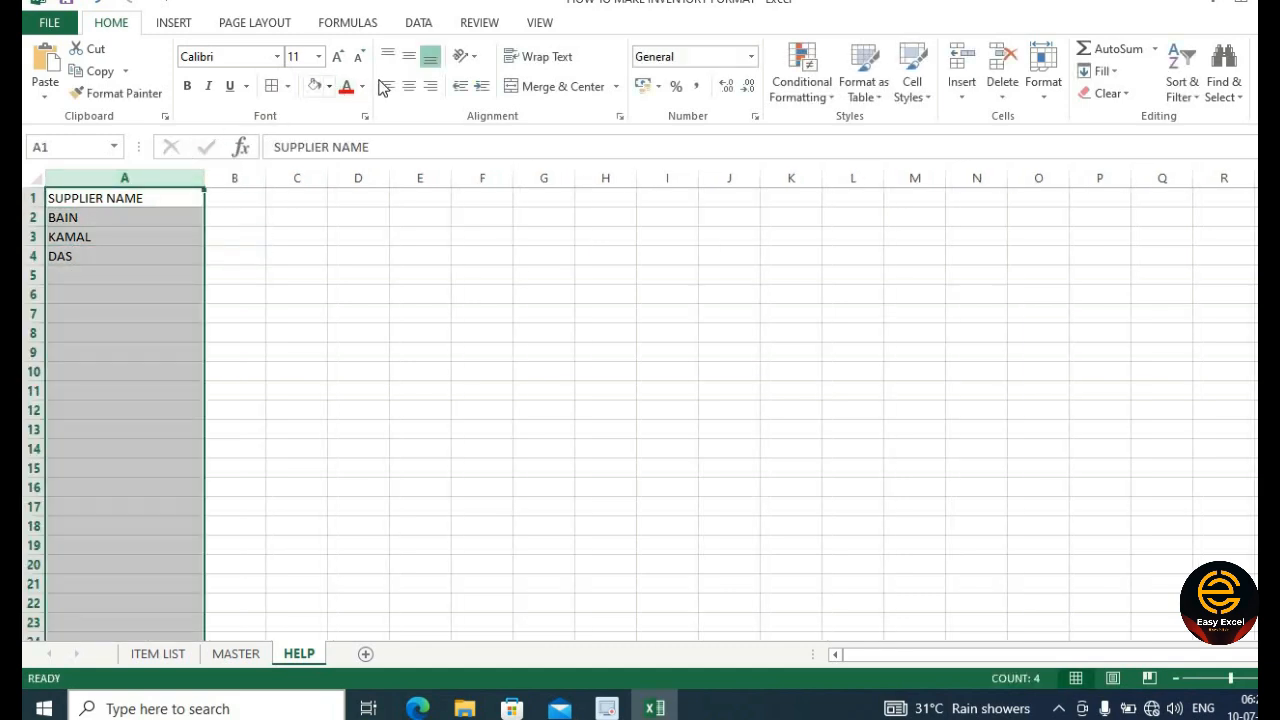
click(409, 86)
click(409, 56)
- Make the SUPPLIER NAME header in A1 bold and bordered, with a light blue fill
click(130, 198)
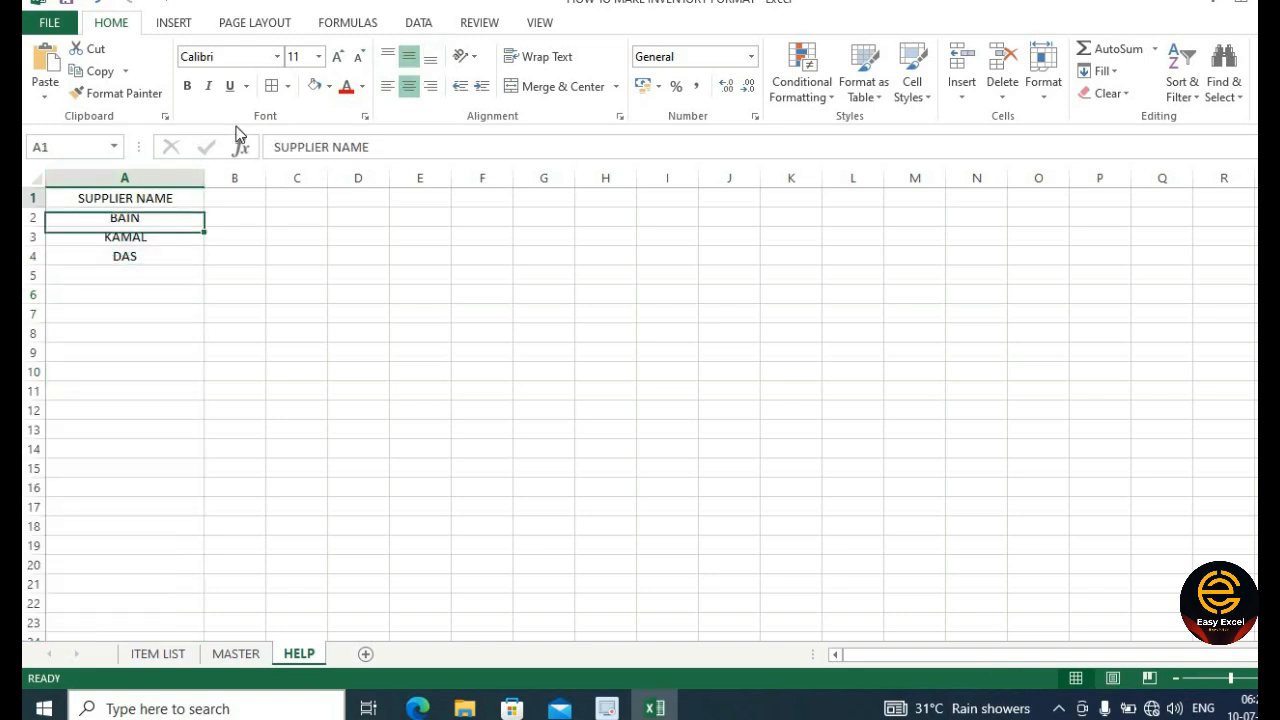
click(187, 86)
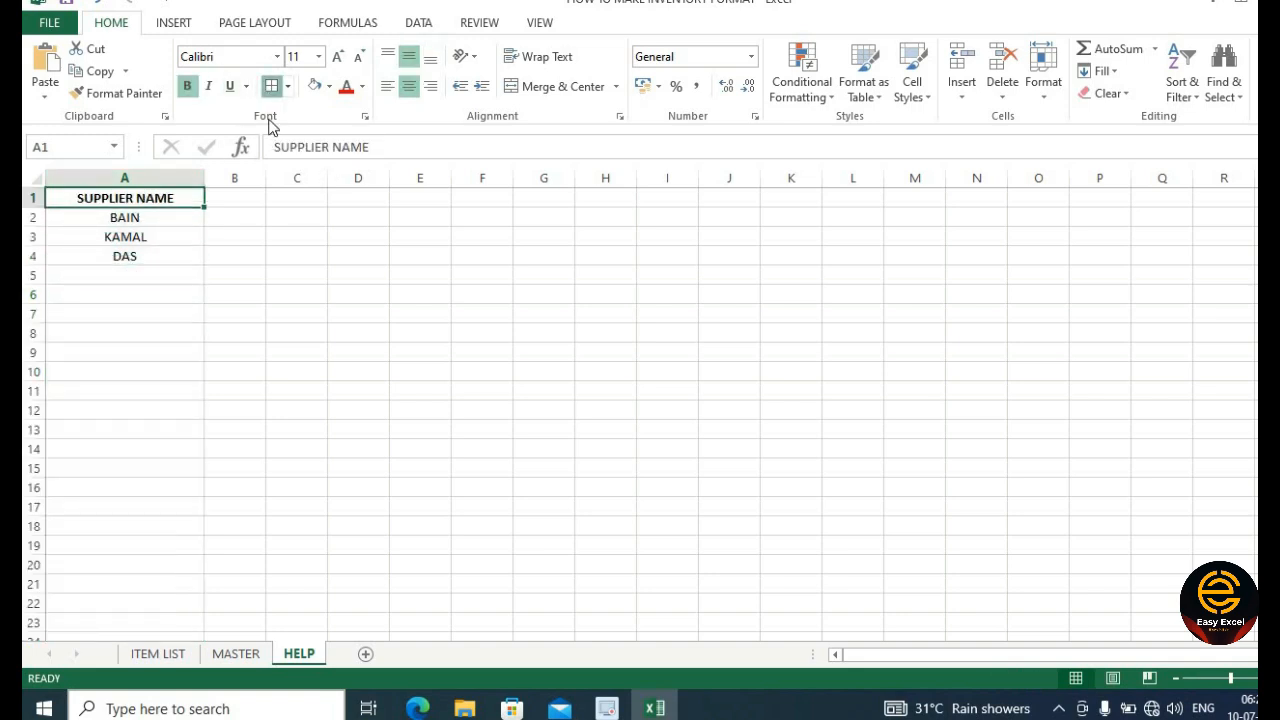
click(329, 86)
click(380, 149)
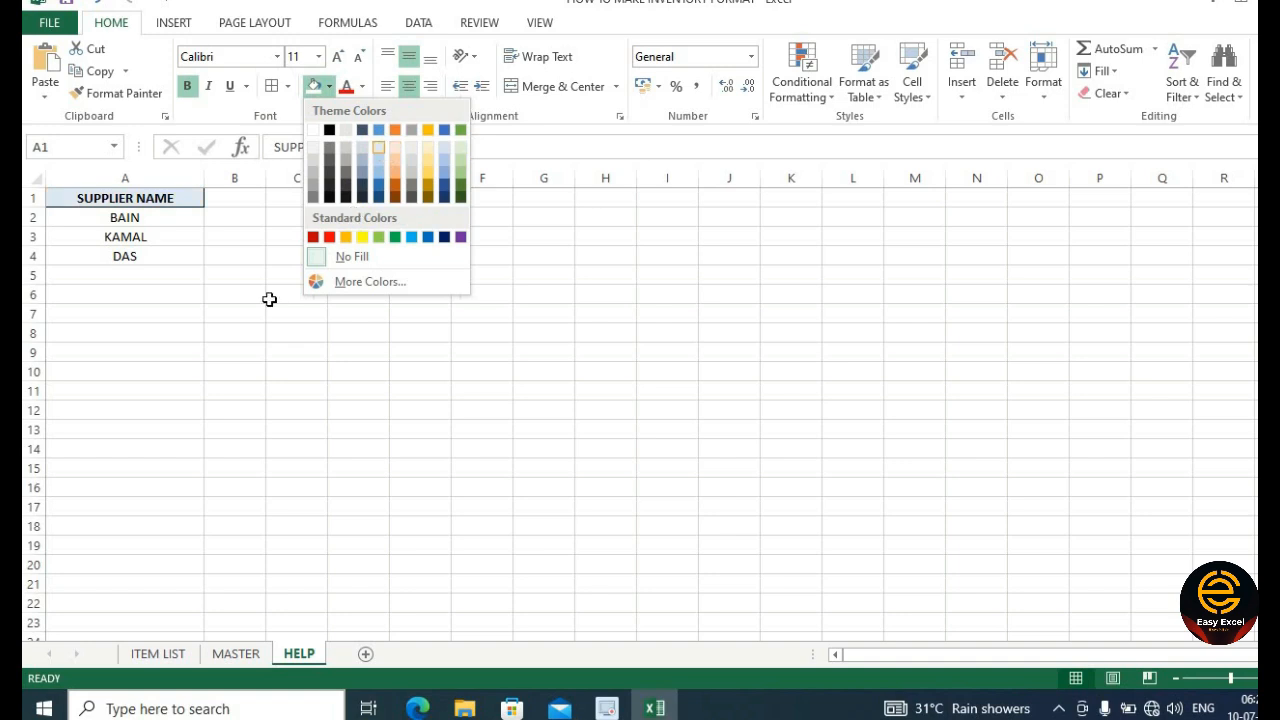
drag(190, 270, 182, 260)
drag(263, 256, 268, 256)
drag(180, 220, 180, 275)
click(175, 235)
drag(175, 220, 176, 266)
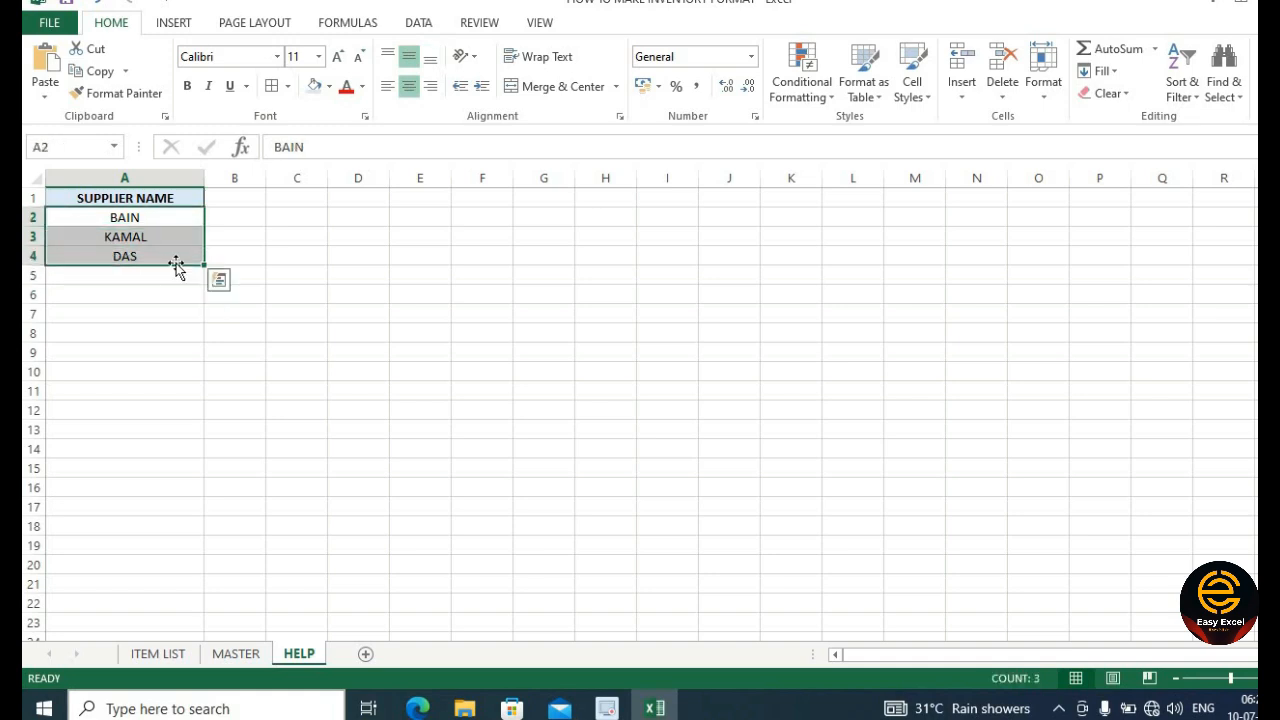
click(180, 277)
click(172, 292)
click(177, 311)
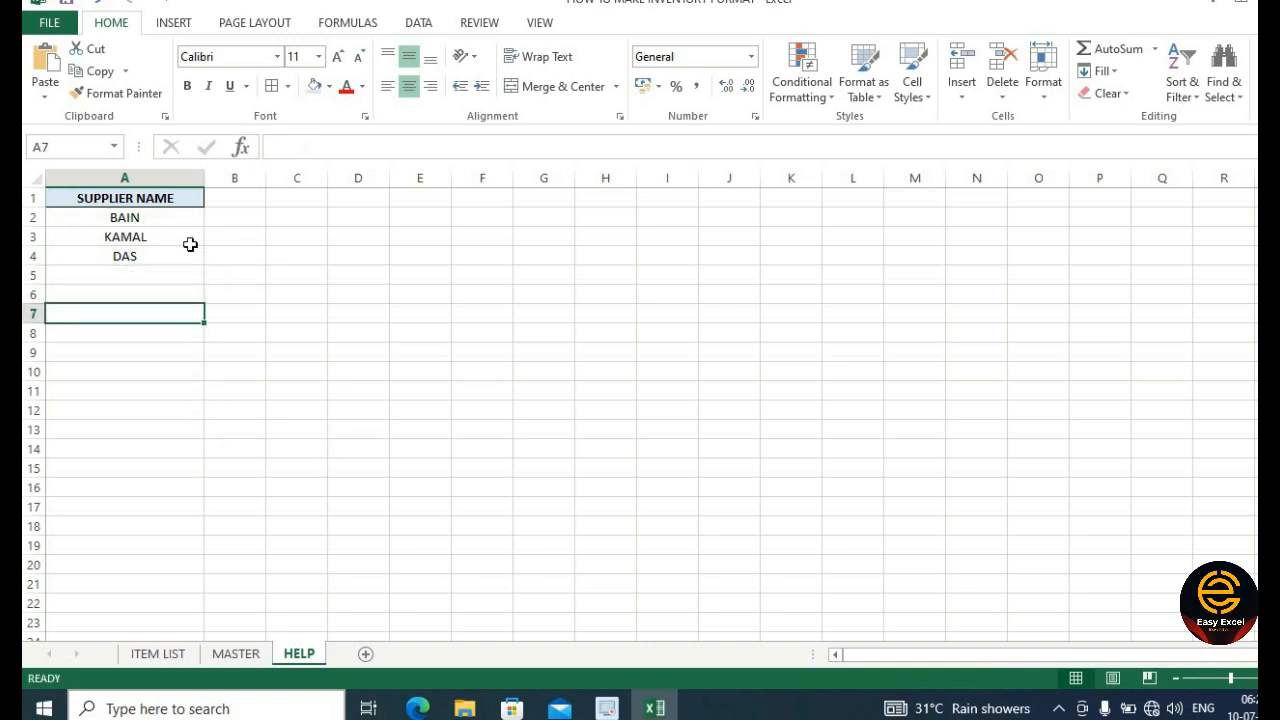
- Define the named range SUP for the supplier names in A2:A4
drag(160, 218, 163, 250)
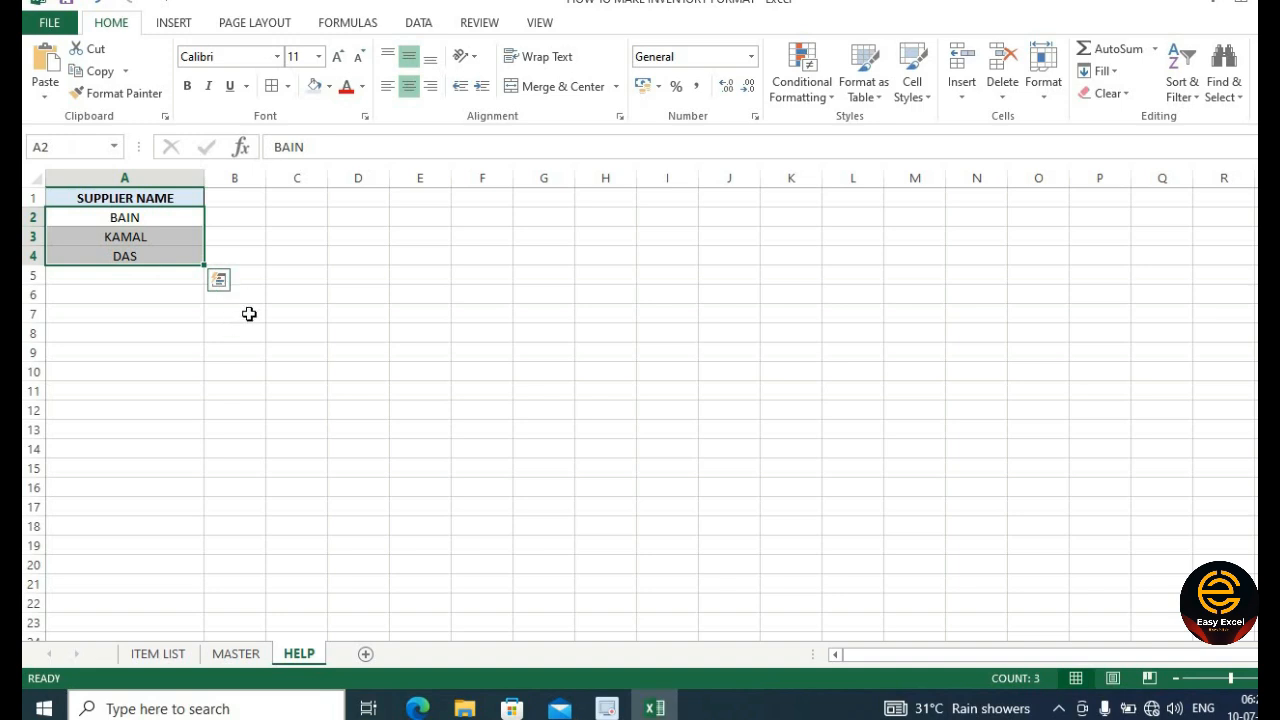
drag(161, 220, 160, 252)
click(81, 144)
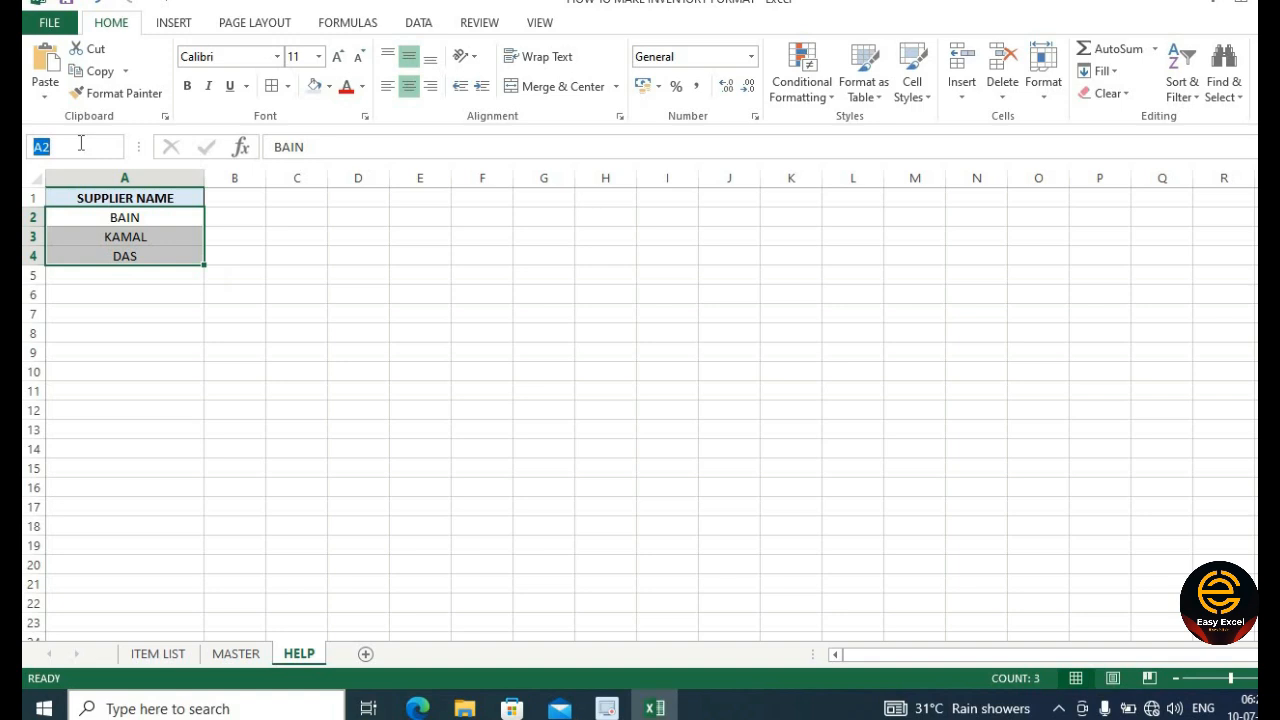
text(SUP)
key(Return)
click(81, 144)
click(215, 292)
click(273, 306)
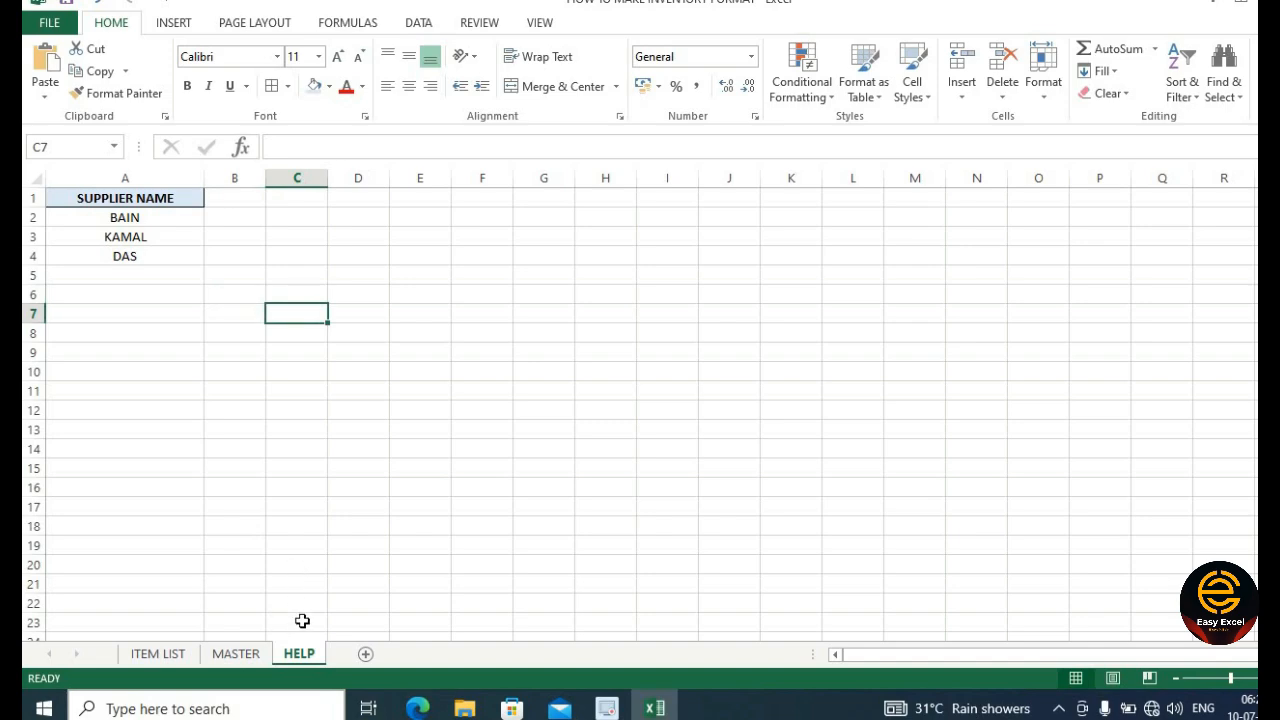
click(296, 565)
- Add list data validation with the source =SUP to supplier cell G3 on the ITEM LIST sheet
click(174, 653)
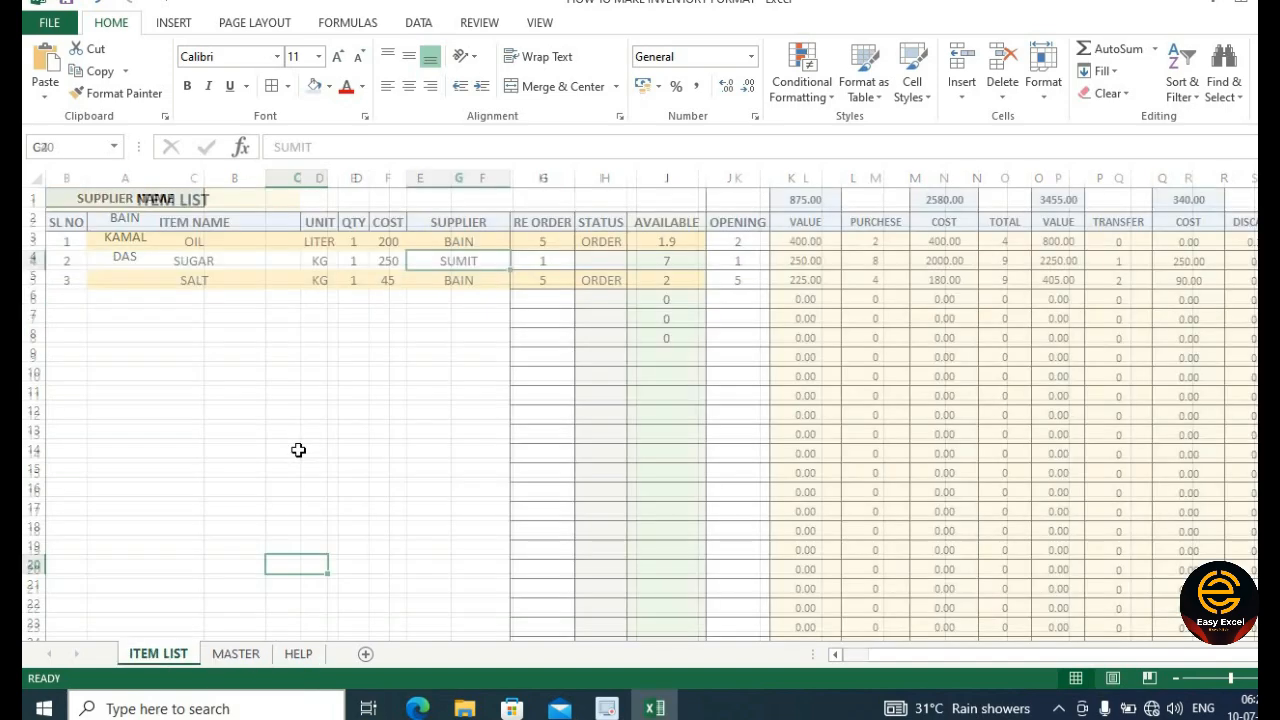
click(486, 245)
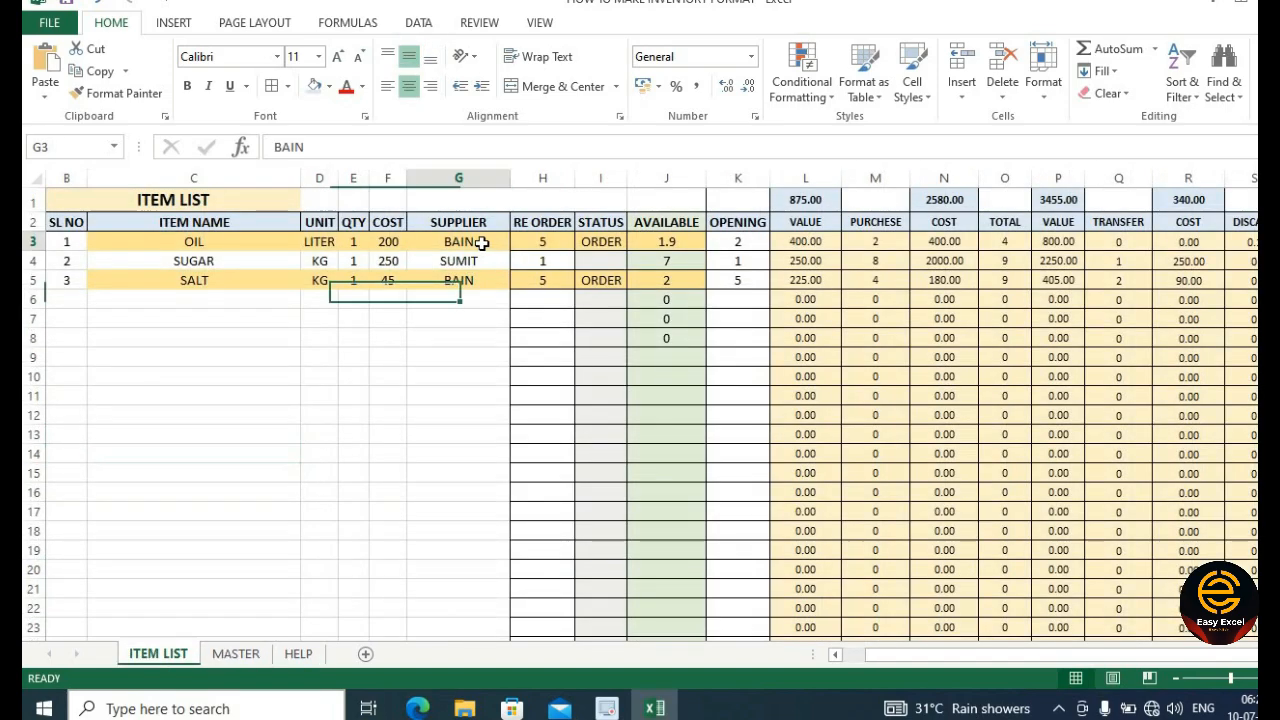
click(419, 23)
click(846, 112)
click(875, 125)
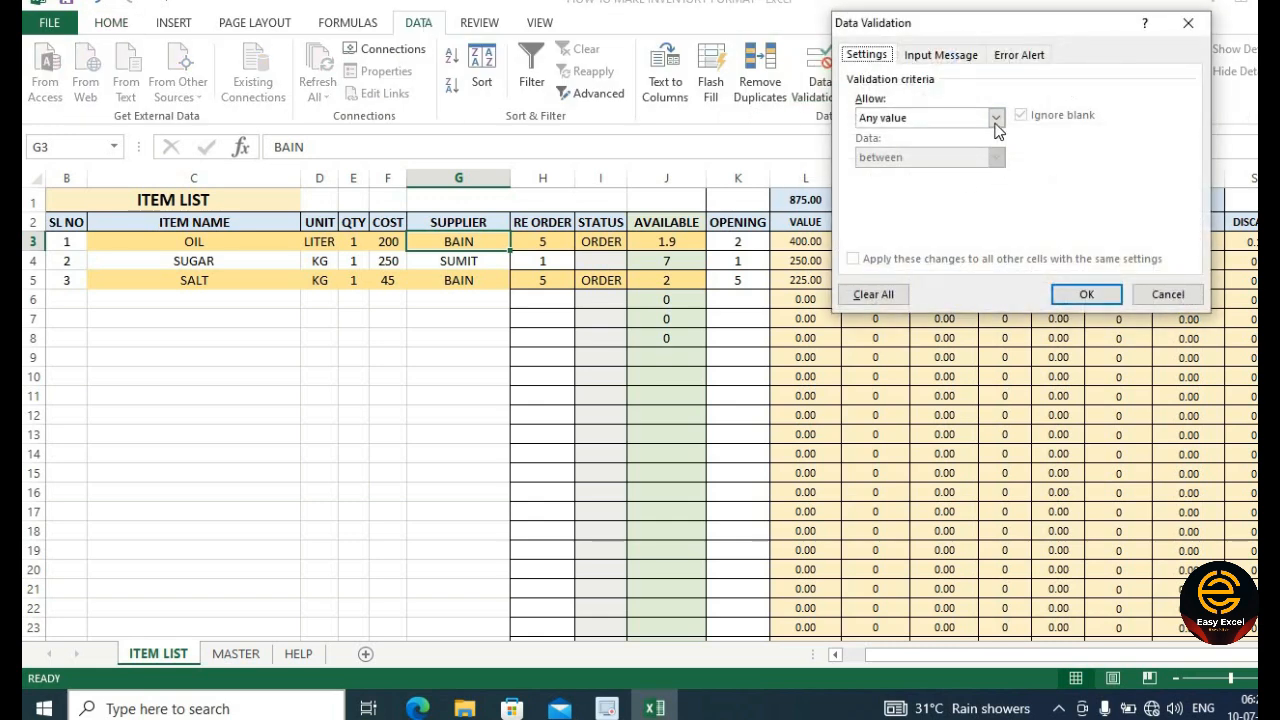
click(996, 118)
click(948, 173)
click(945, 196)
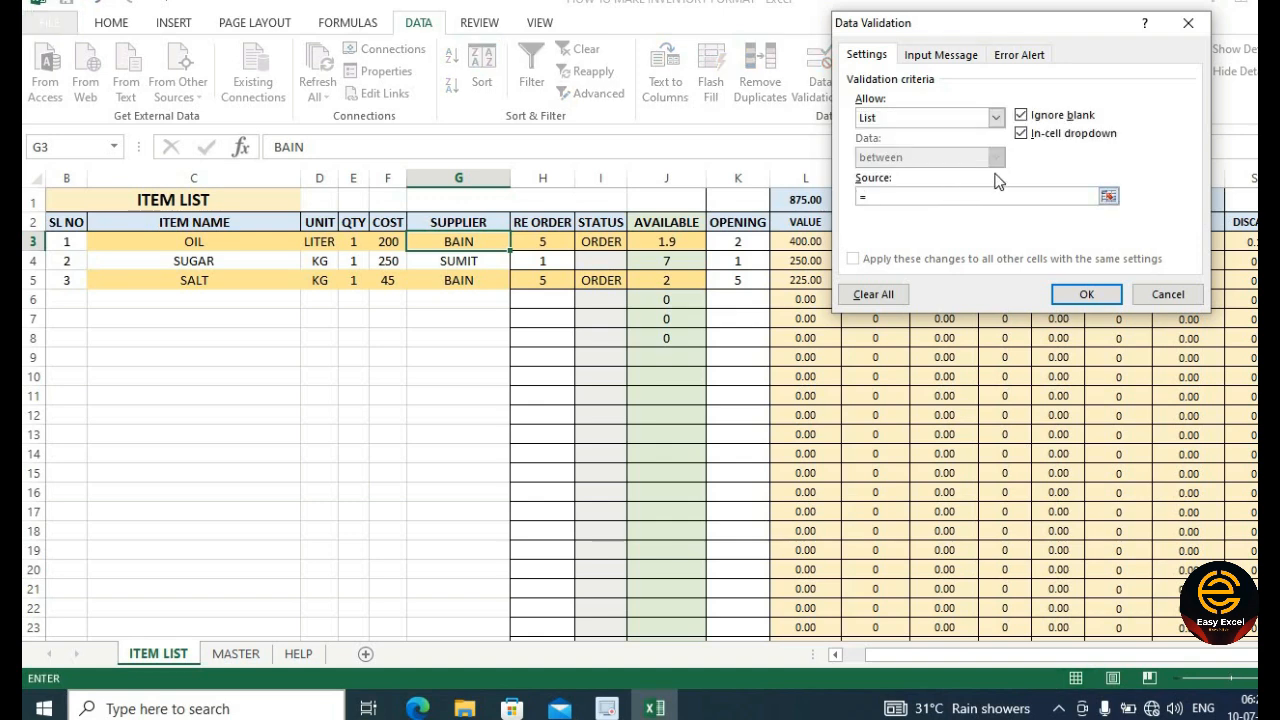
text(=SUP)
key(Return)
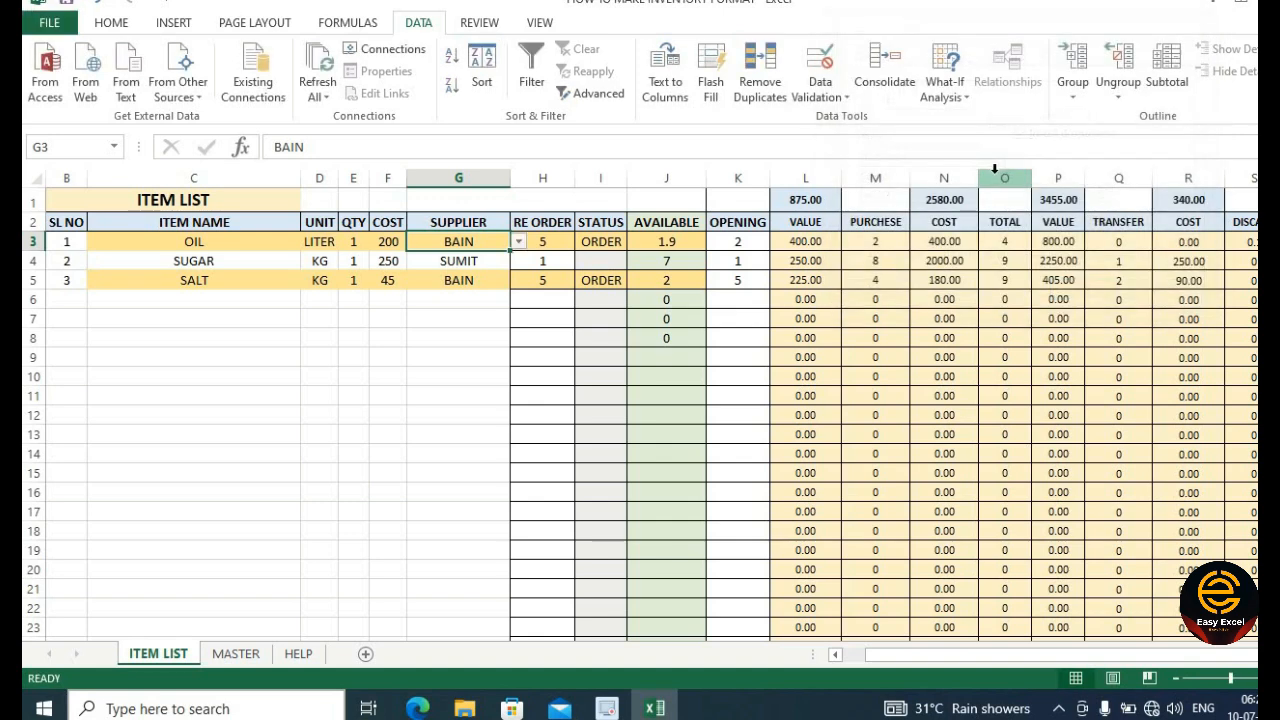
- Pick the first supplier in G3, fill the cell and its dropdown down to G13, and clear the copied names below G3
click(519, 242)
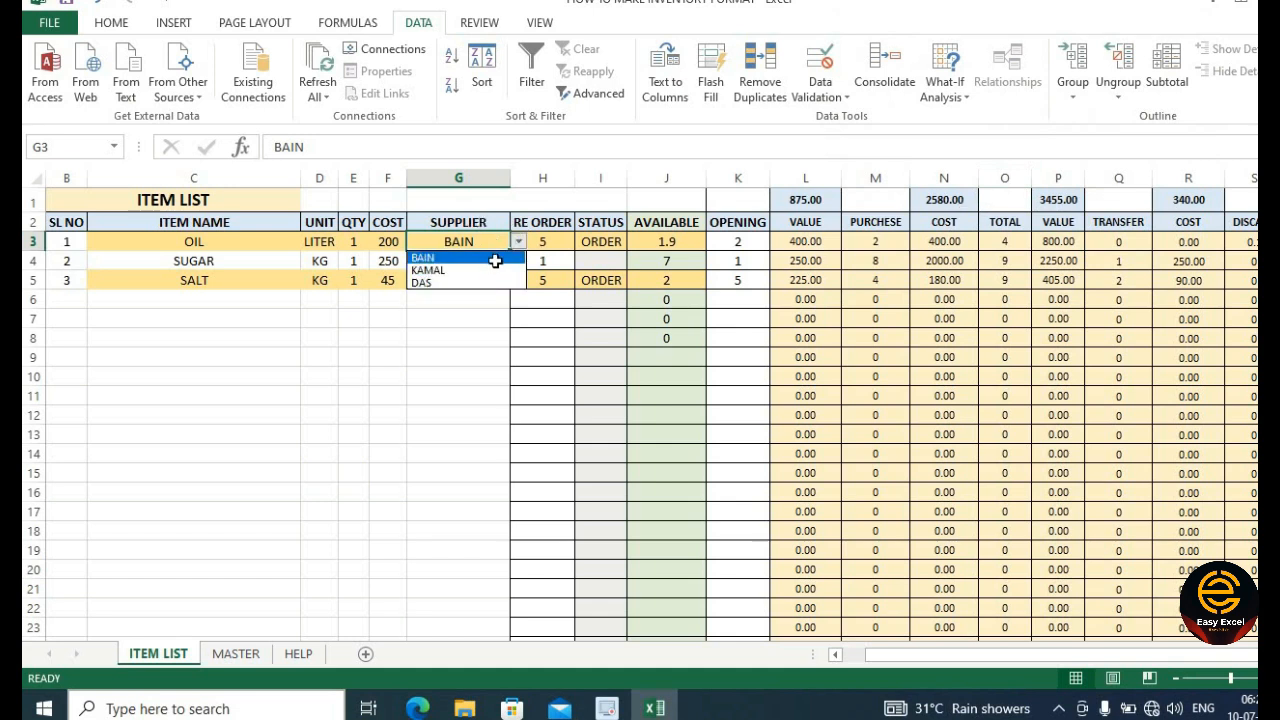
click(494, 258)
click(506, 262)
click(500, 245)
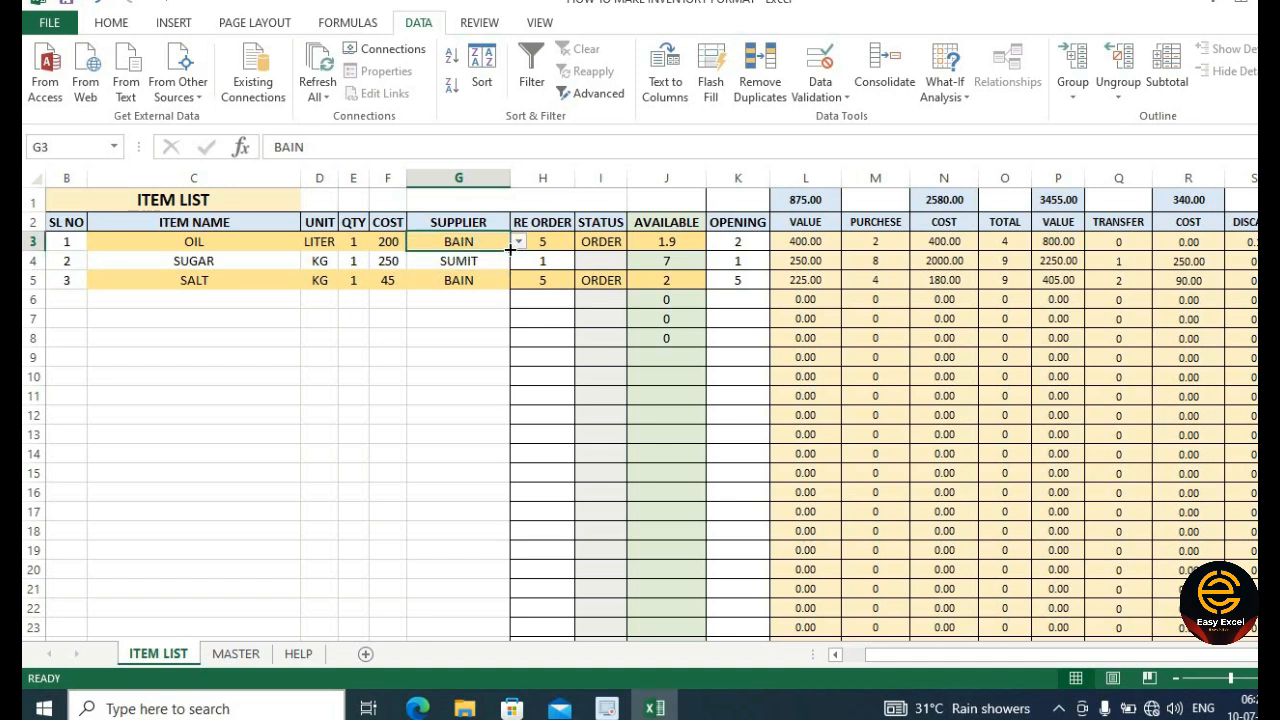
drag(498, 287, 495, 438)
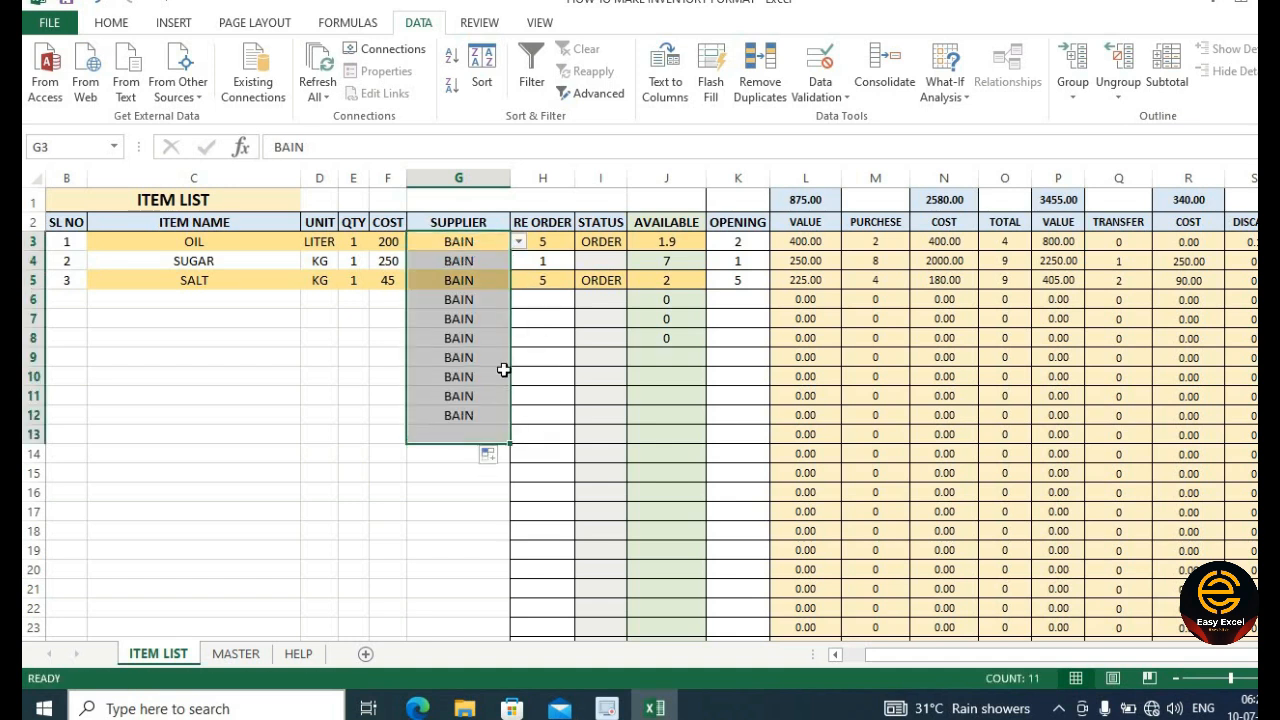
drag(483, 414, 473, 265)
key(Delete)
- Assign the second listed supplier to SUGAR in G4 and the first listed supplier to SALT in G5
click(473, 265)
click(519, 261)
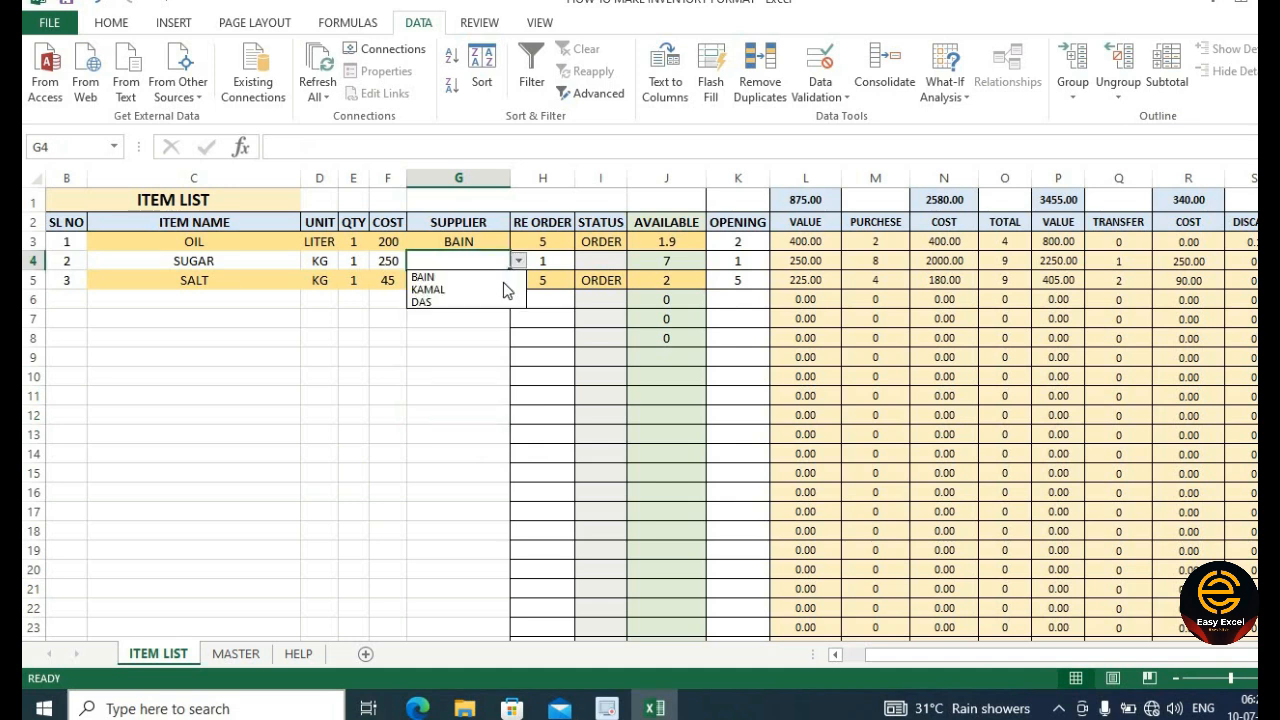
click(505, 290)
key(Return)
click(519, 283)
click(500, 292)
click(466, 340)
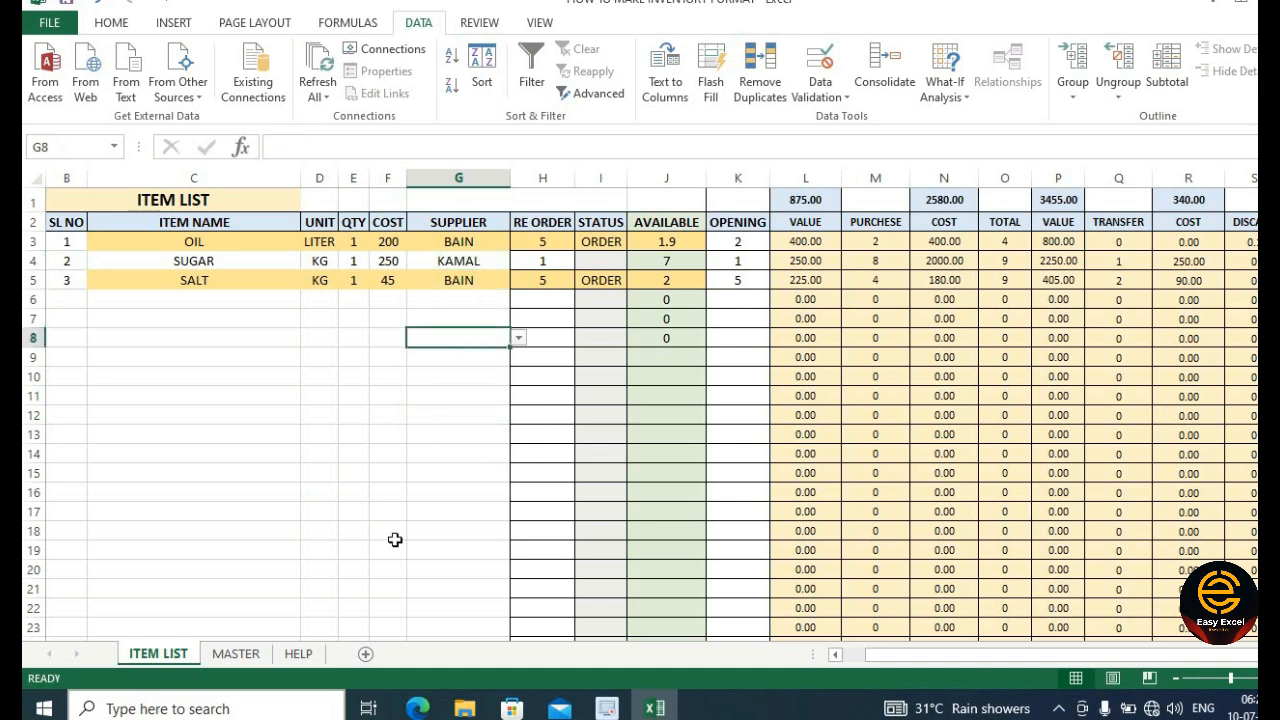
- Add ABC to the supplier list in A5 of the HELP sheet
click(300, 655)
click(143, 274)
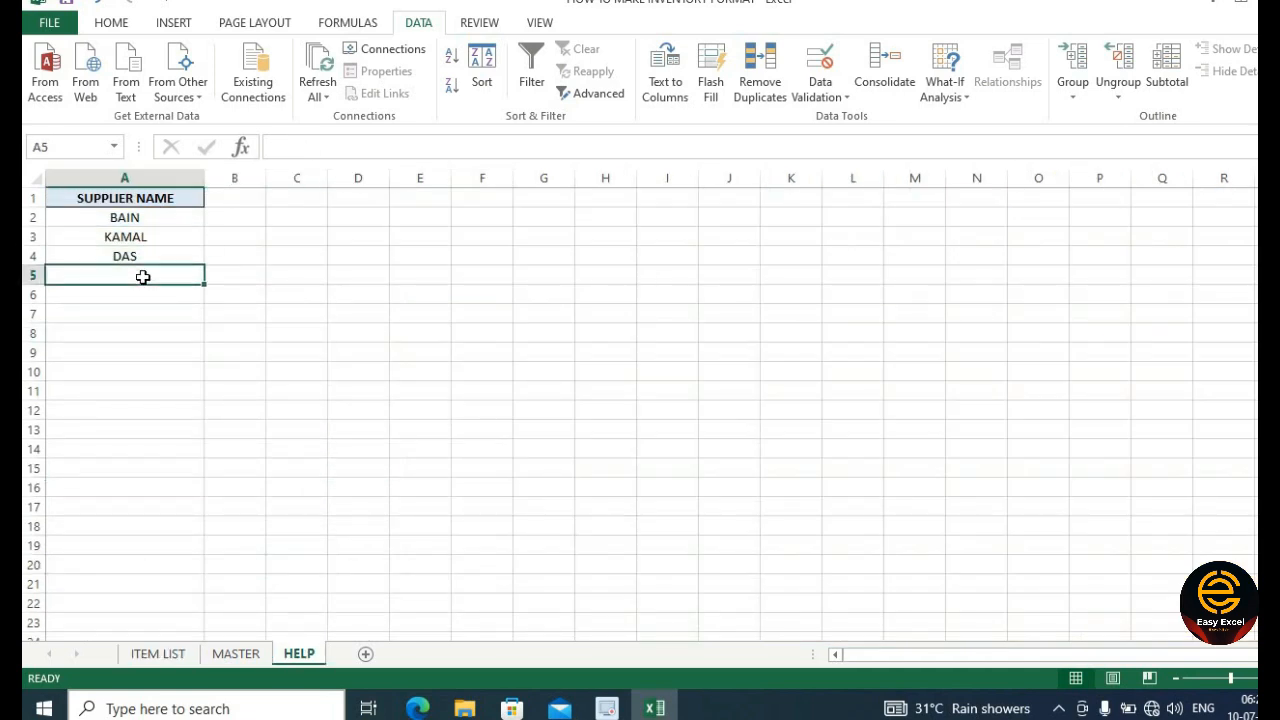
text(ABC)
click(180, 331)
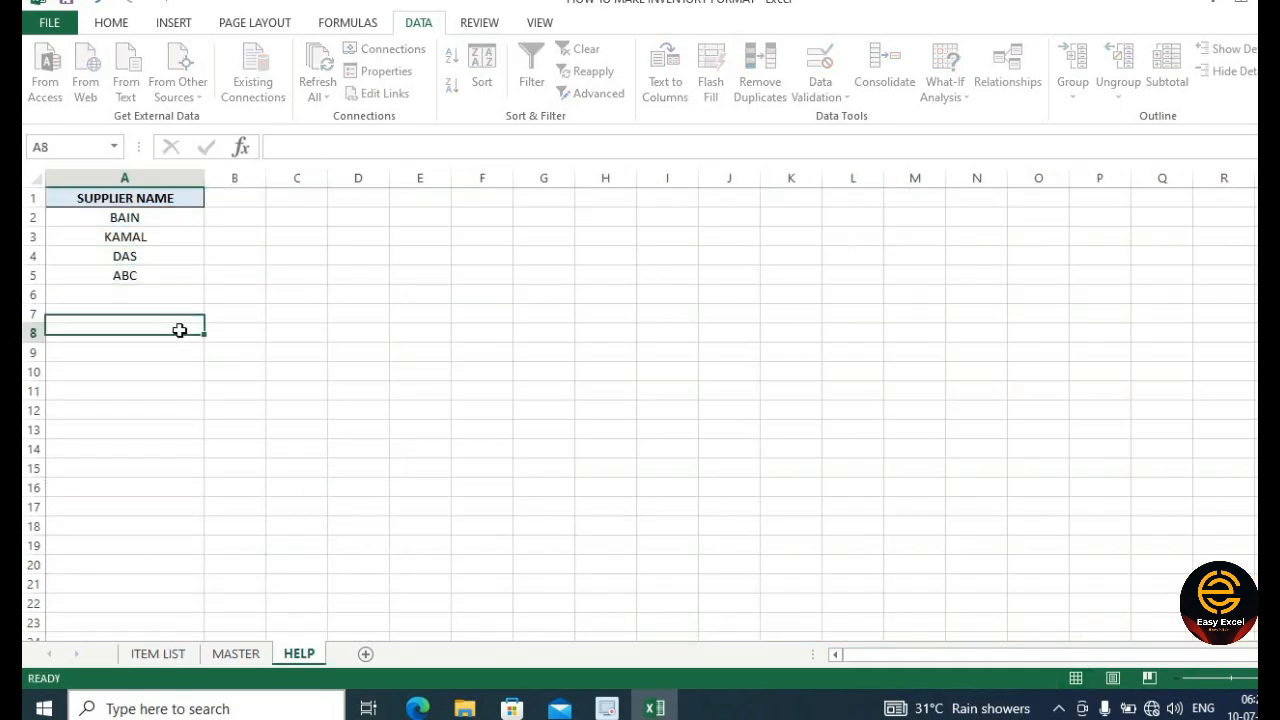
- Check the supplier dropdown list of G3 on the ITEM LIST sheet for the supplier added in A5
click(236, 653)
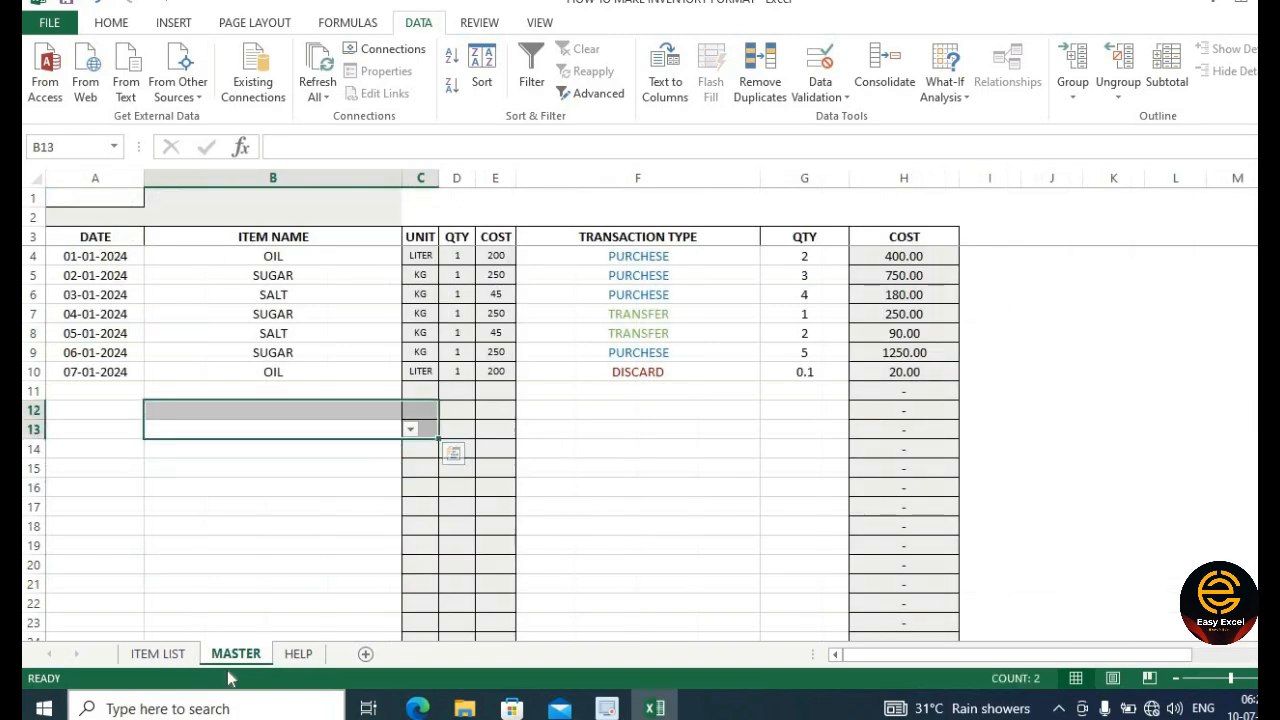
click(158, 653)
click(480, 240)
click(519, 242)
click(448, 388)
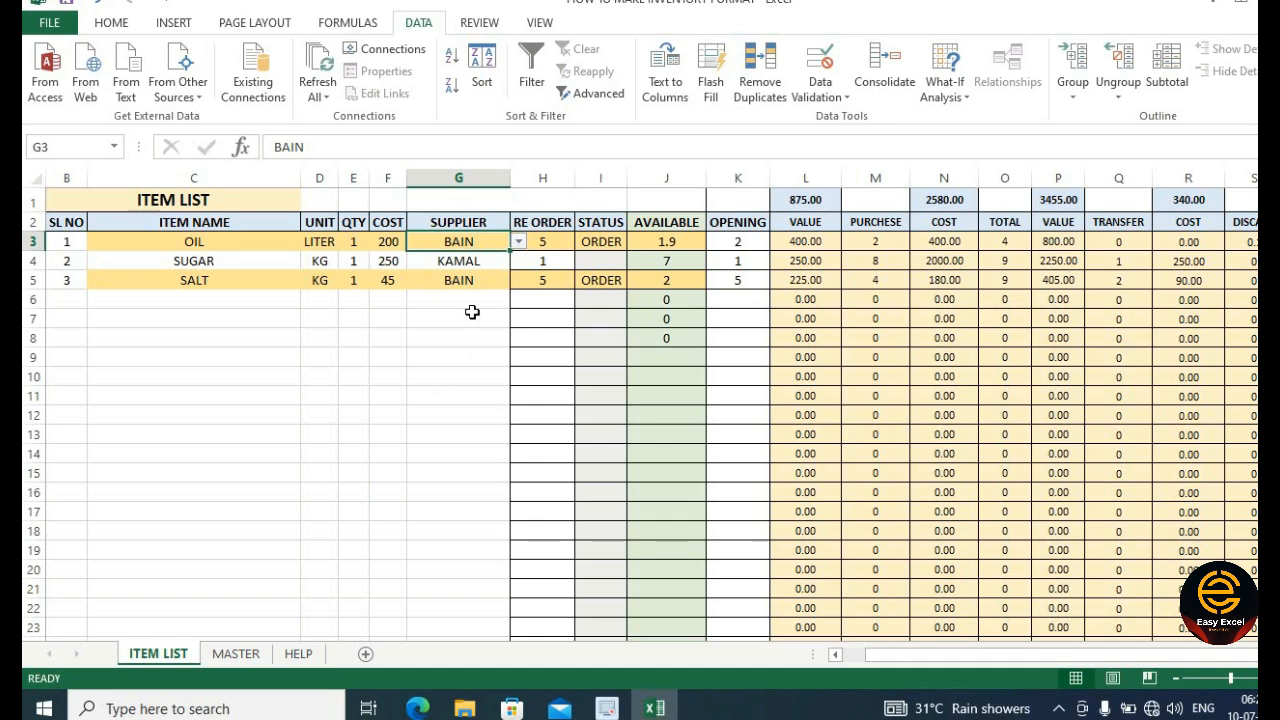
- Start a new workbook-scoped defined name called SUPLIST from the HELP sheet
click(300, 654)
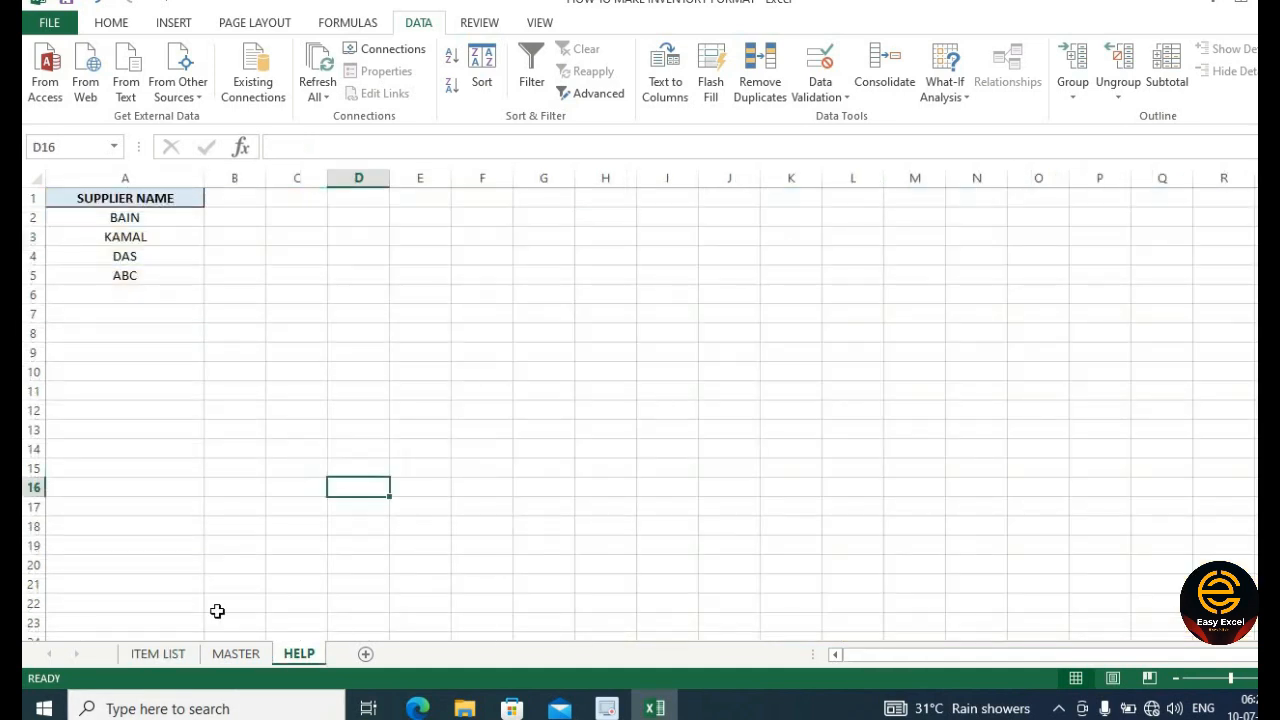
click(236, 389)
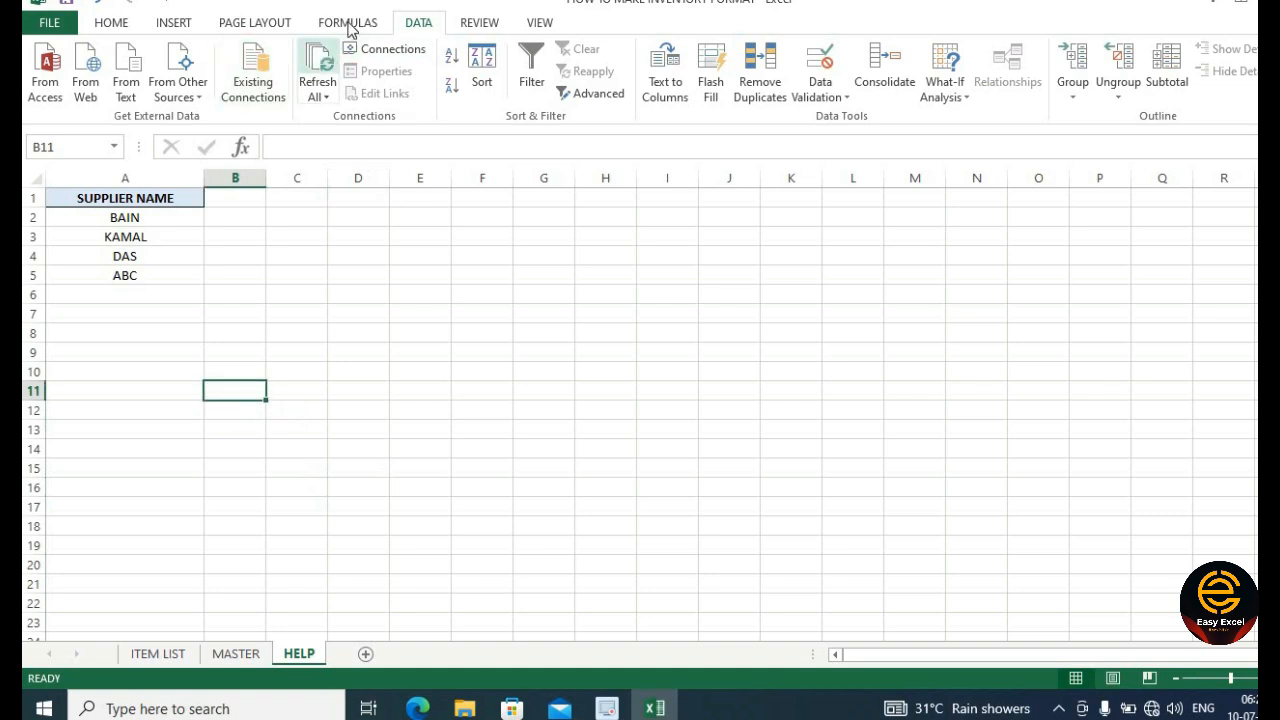
click(349, 26)
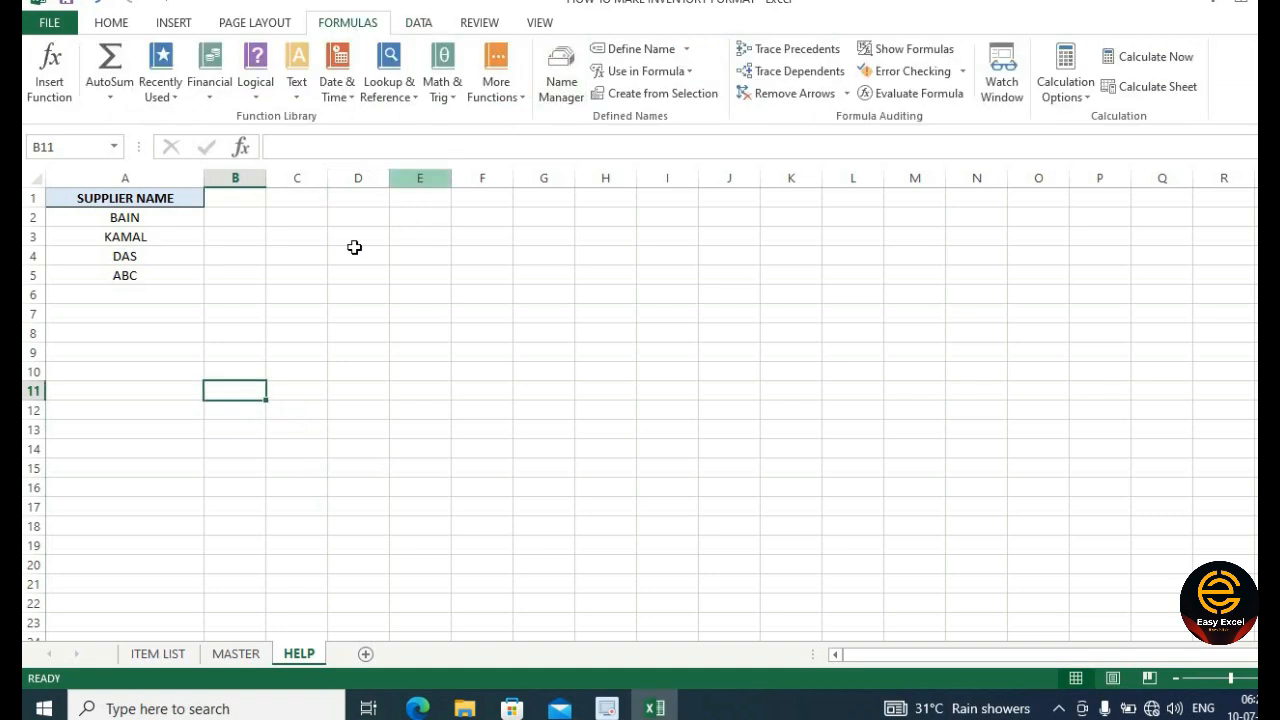
click(490, 195)
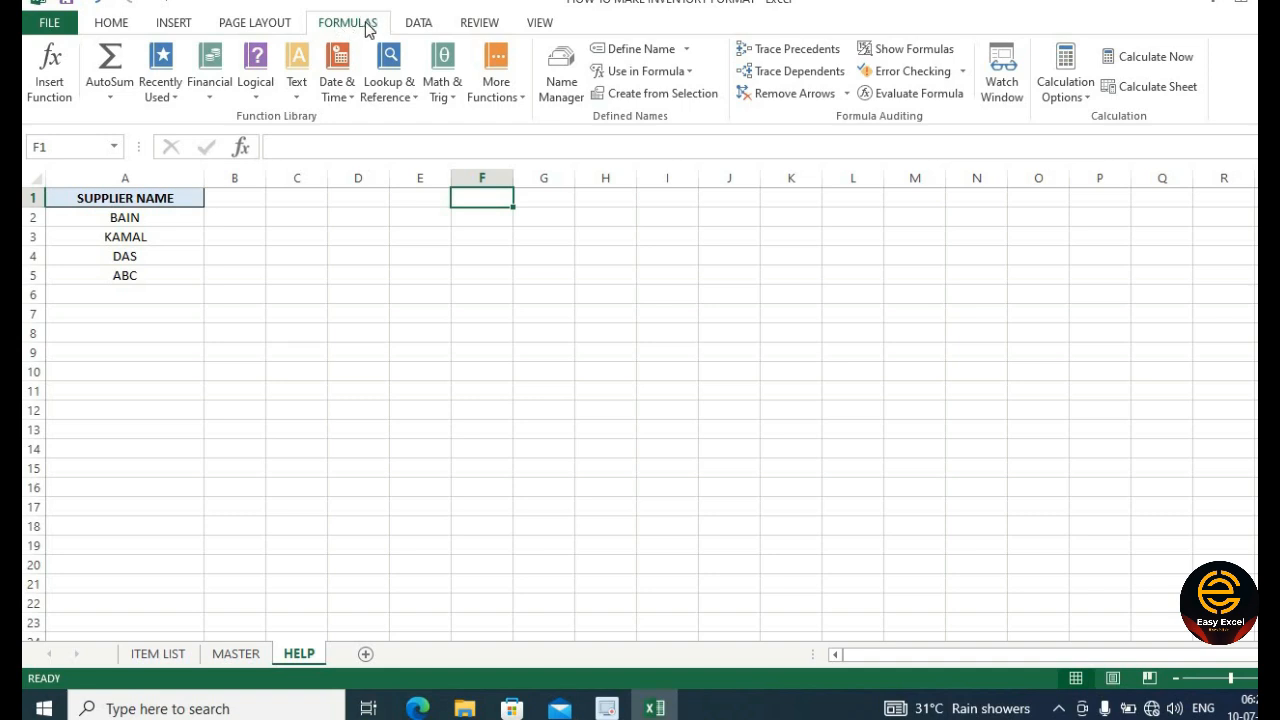
click(561, 92)
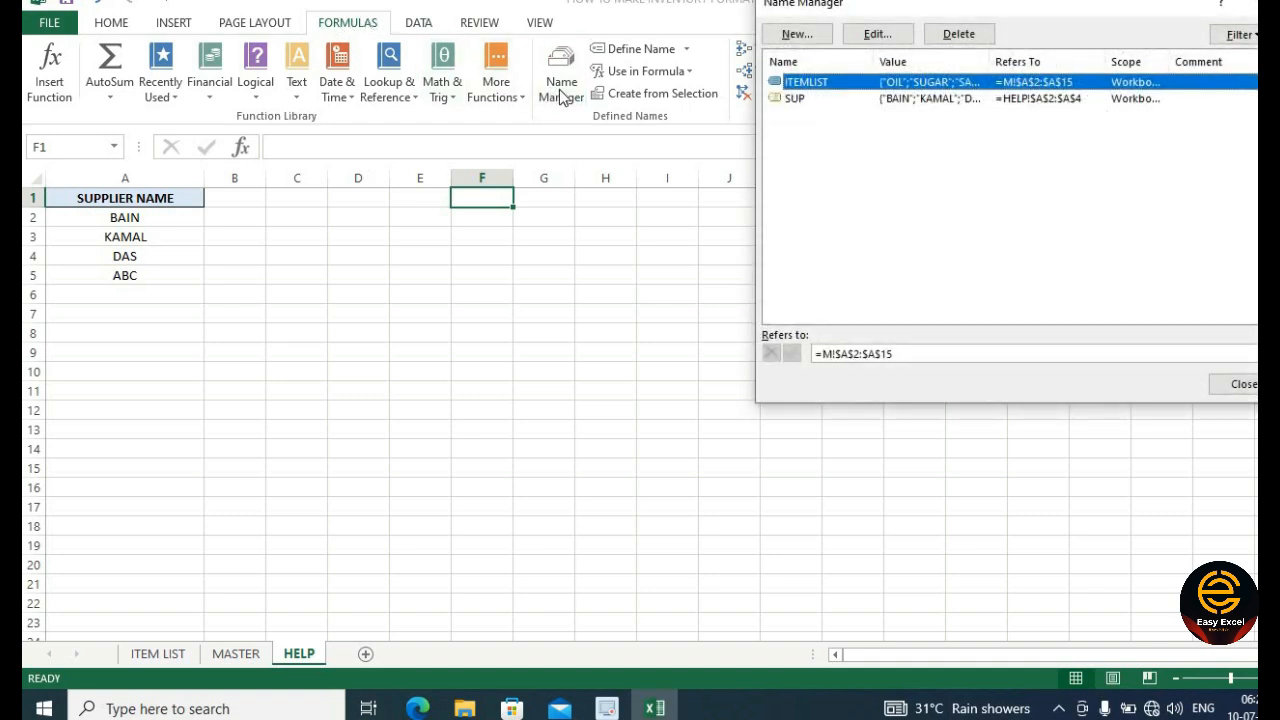
click(795, 34)
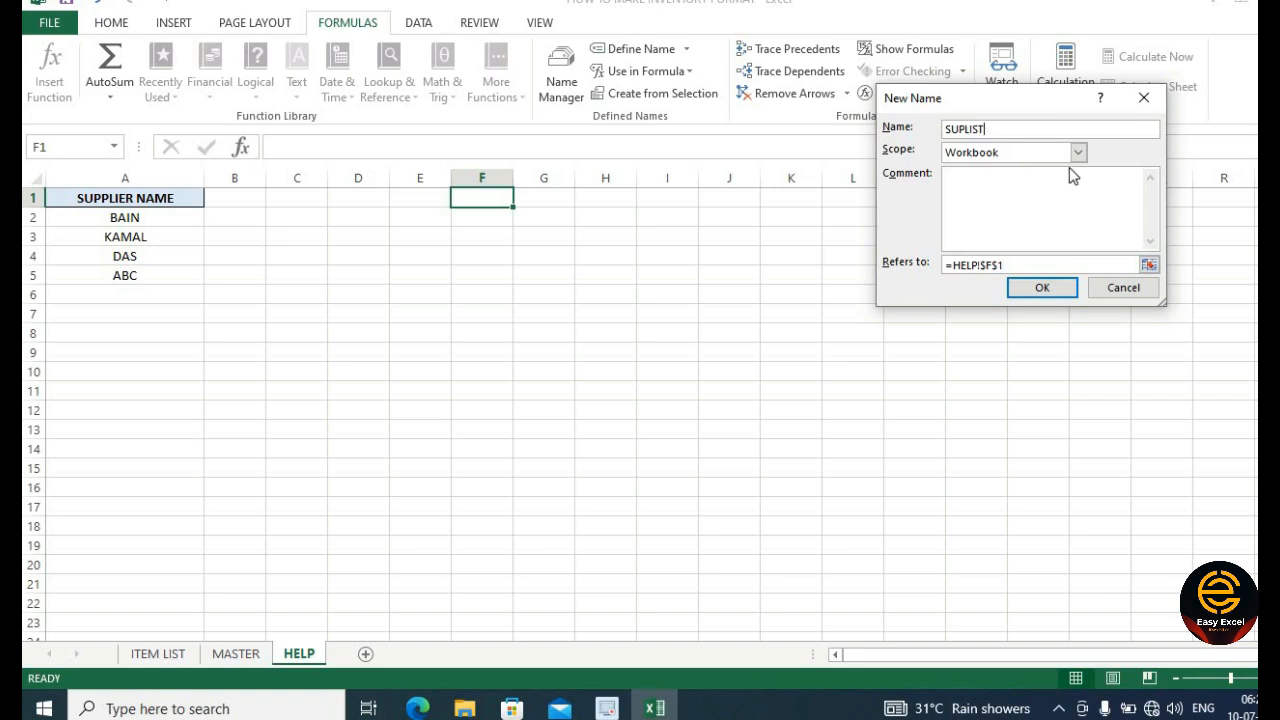
- Set SUPLIST to refer to =OFFSET(HELP!$A$1,1,0,COUNTA(HELP!$A:$A),1), save the name and check the range it covers
drag(1051, 263, 932, 261)
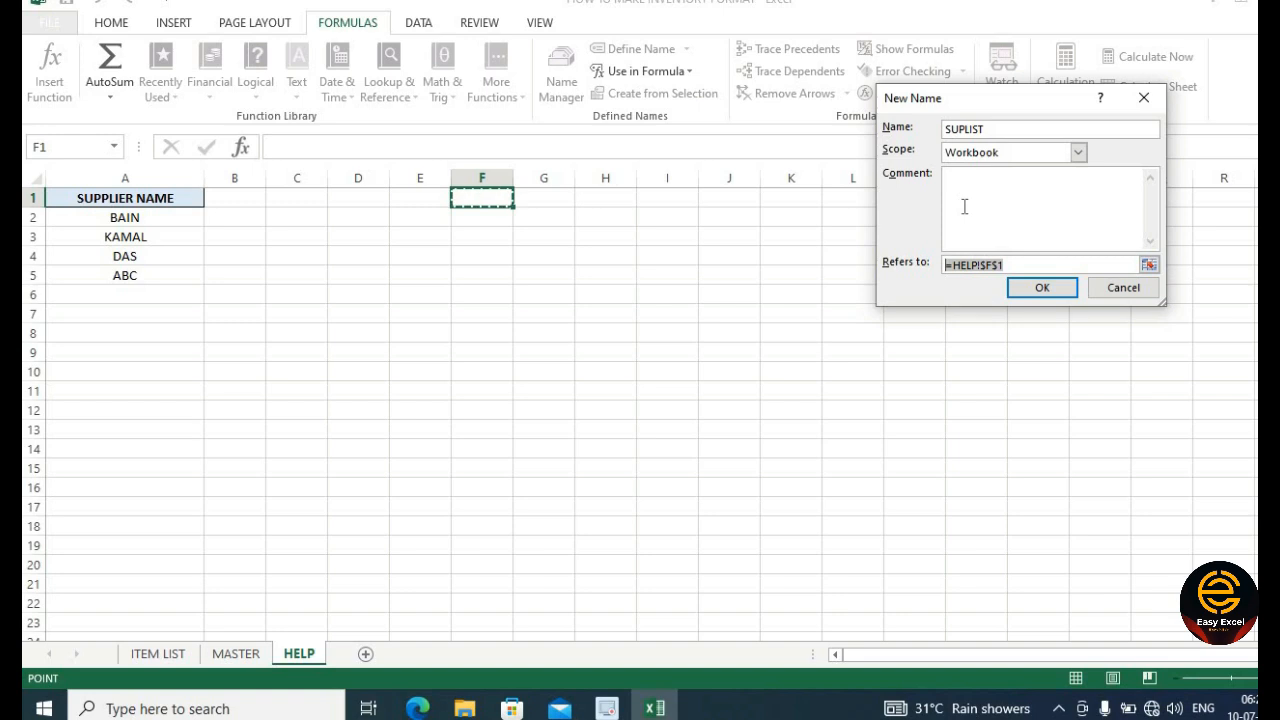
key(BackSpace)
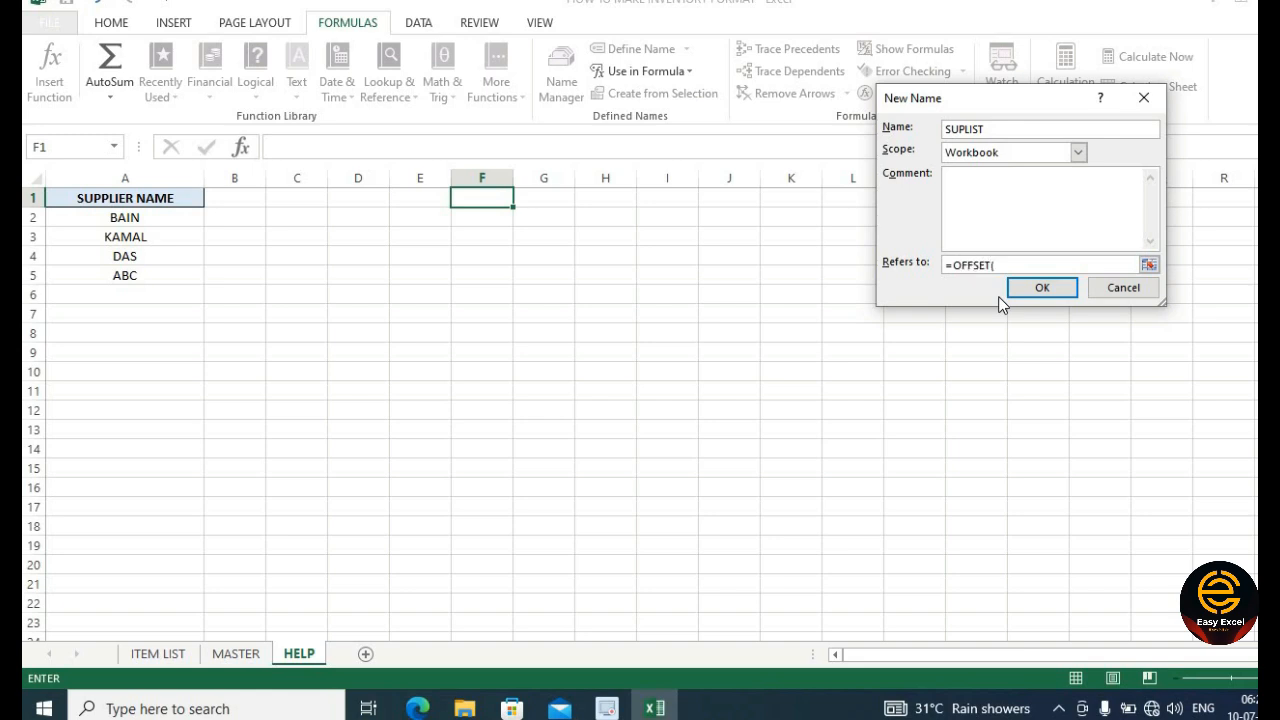
click(123, 196)
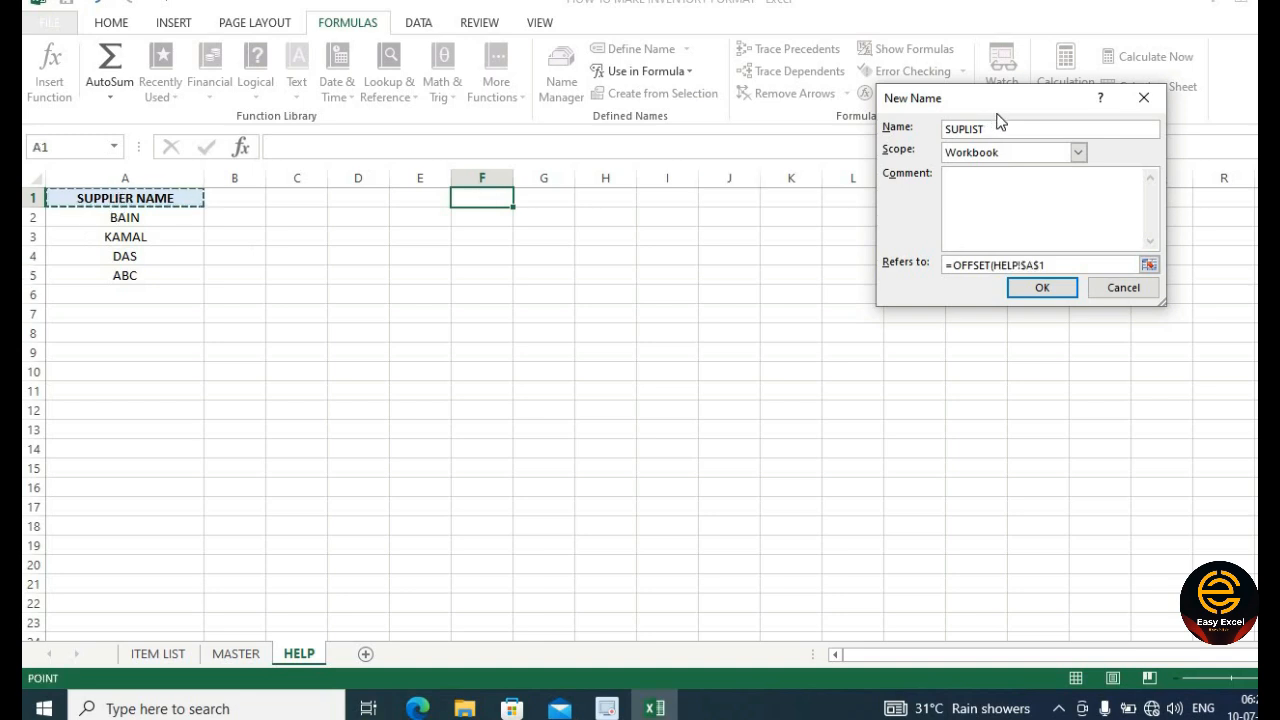
drag(998, 107, 874, 224)
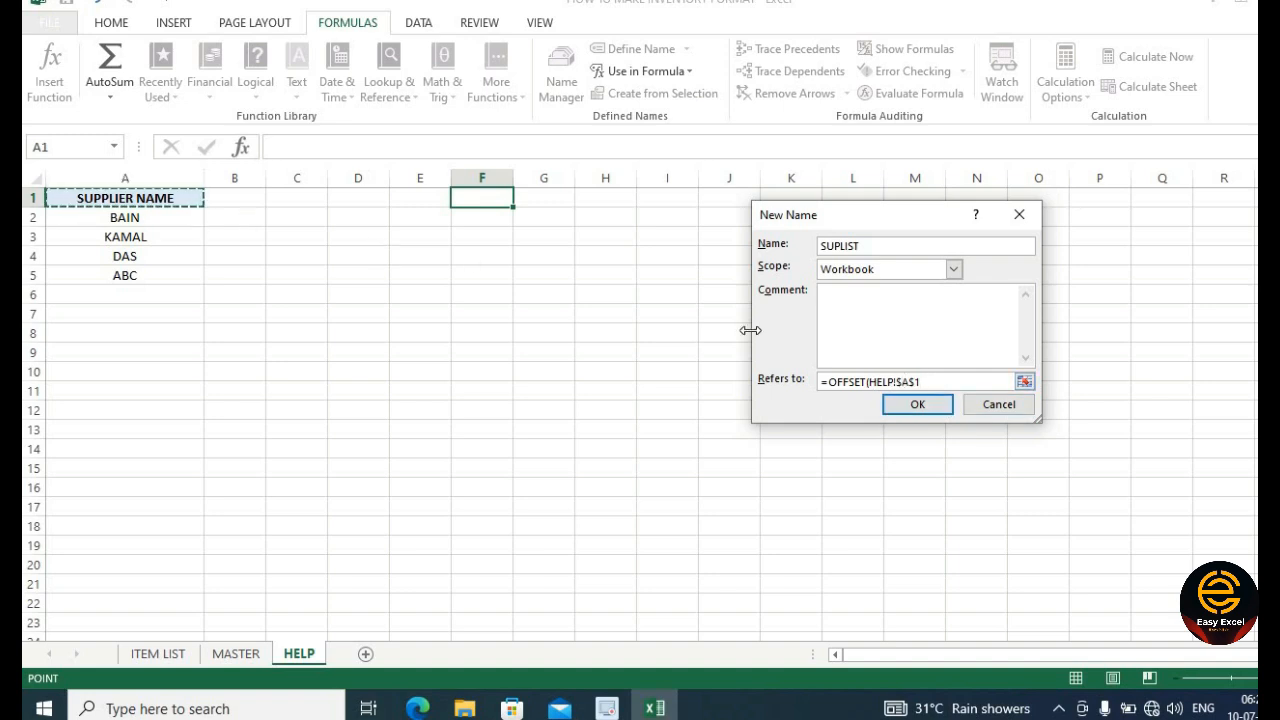
text(,1,0,COUNTA()
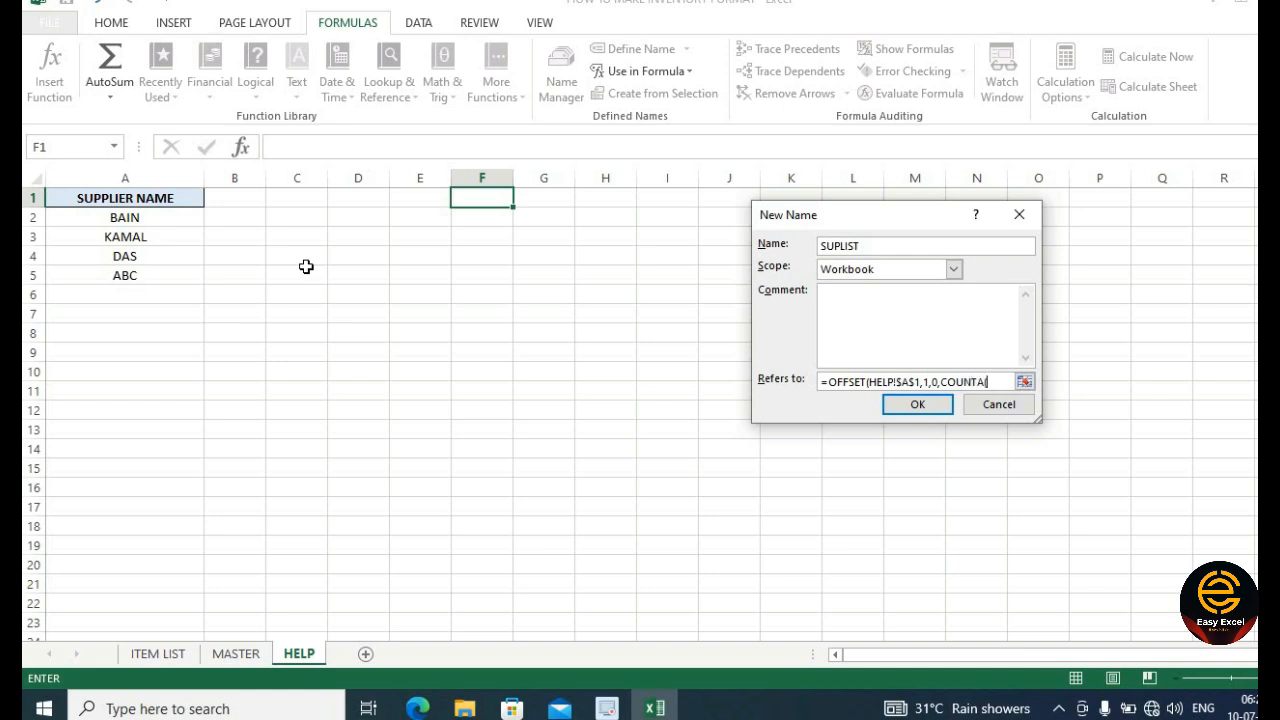
click(146, 171)
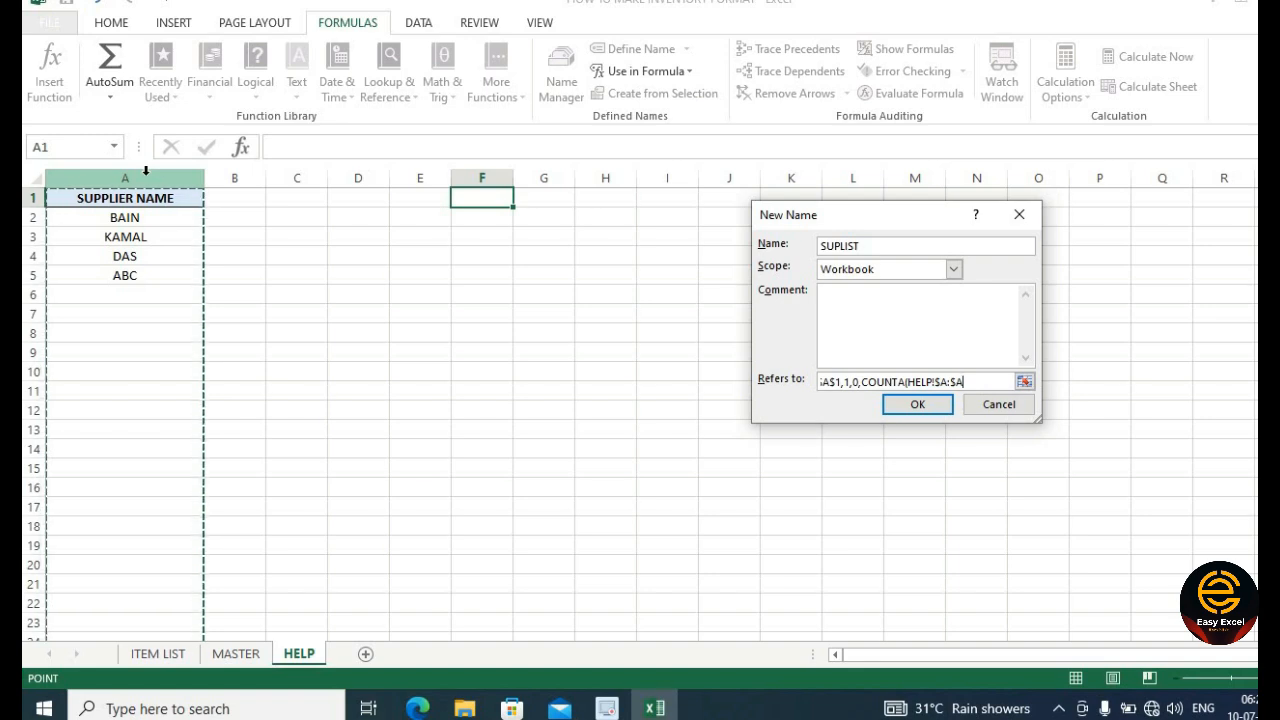
text(),1))
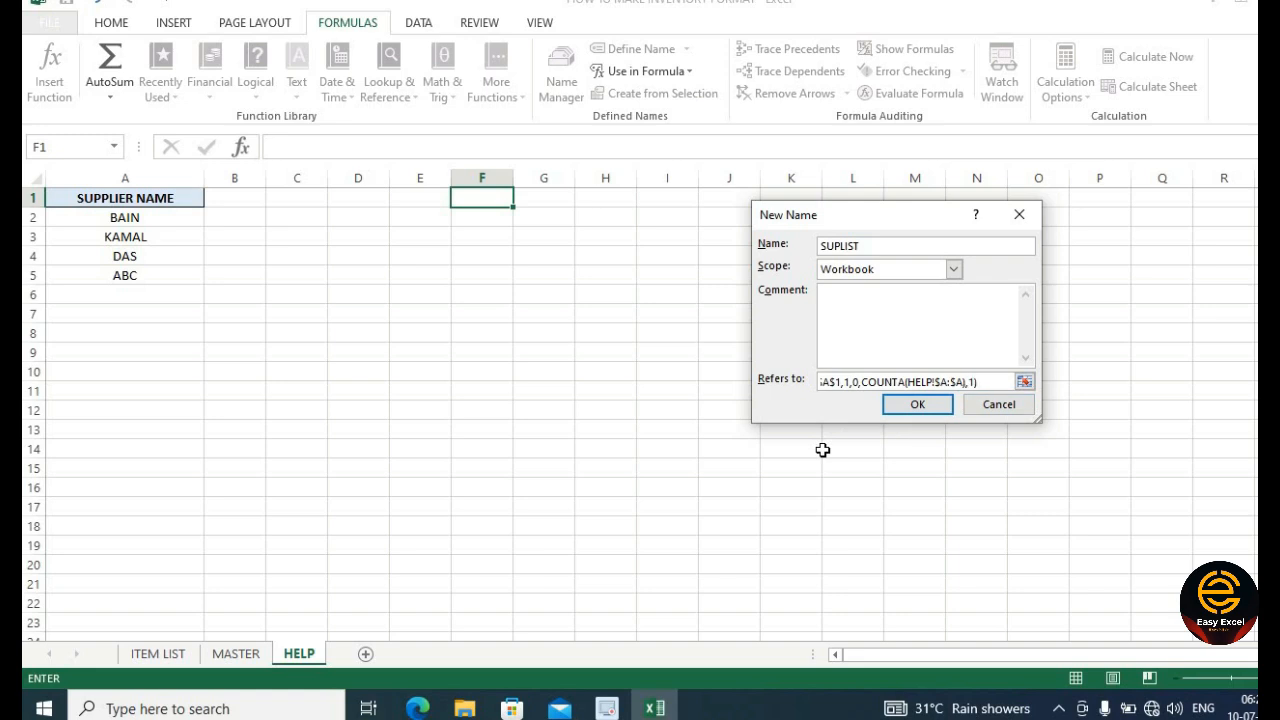
key(Return)
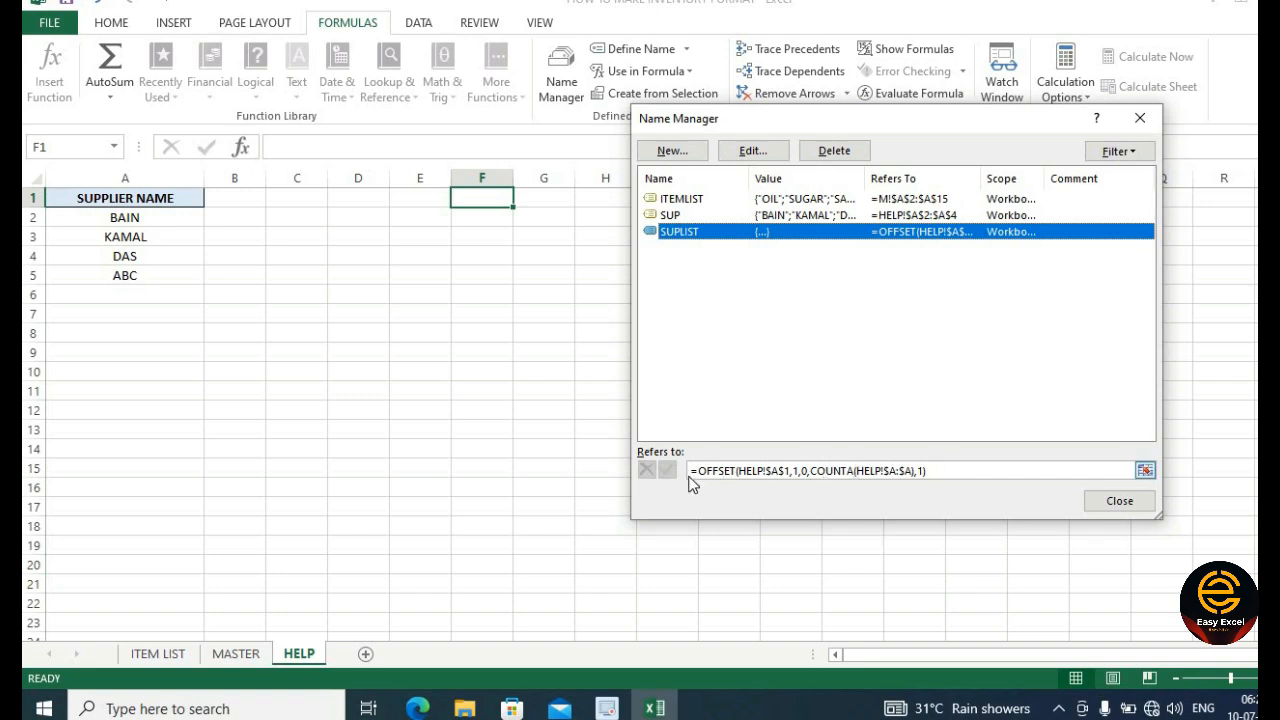
click(947, 472)
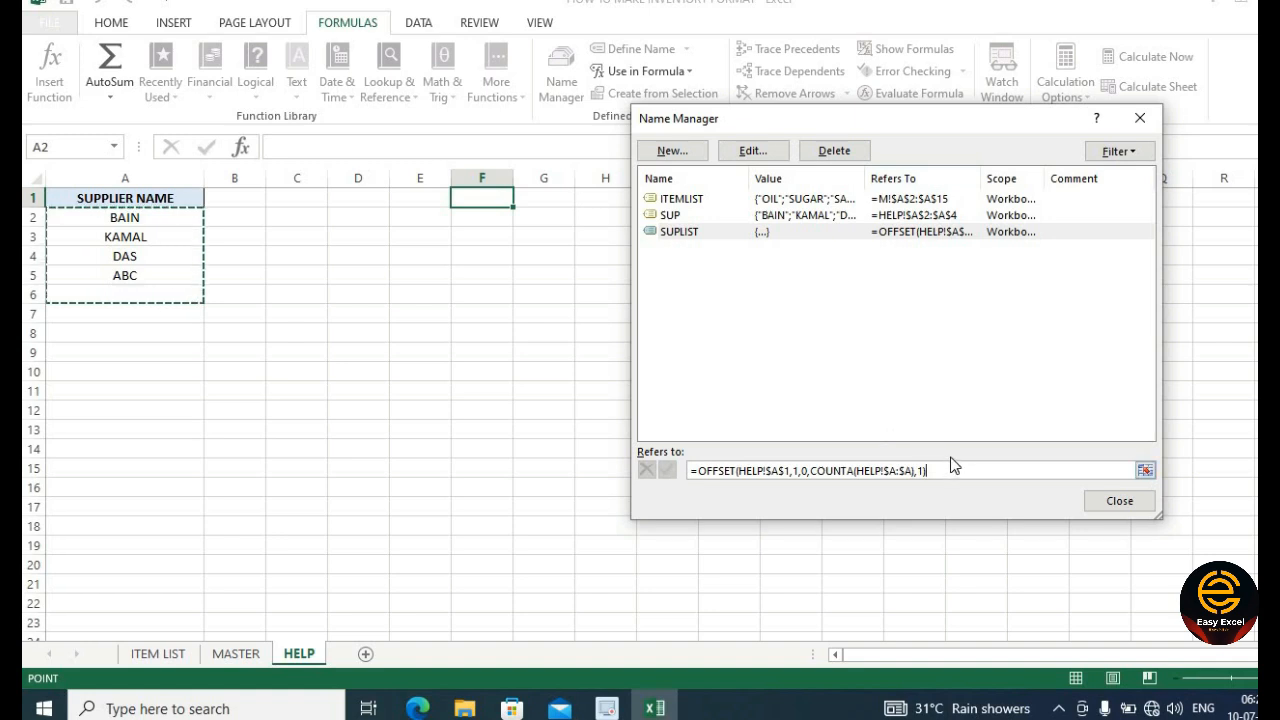
key(Escape)
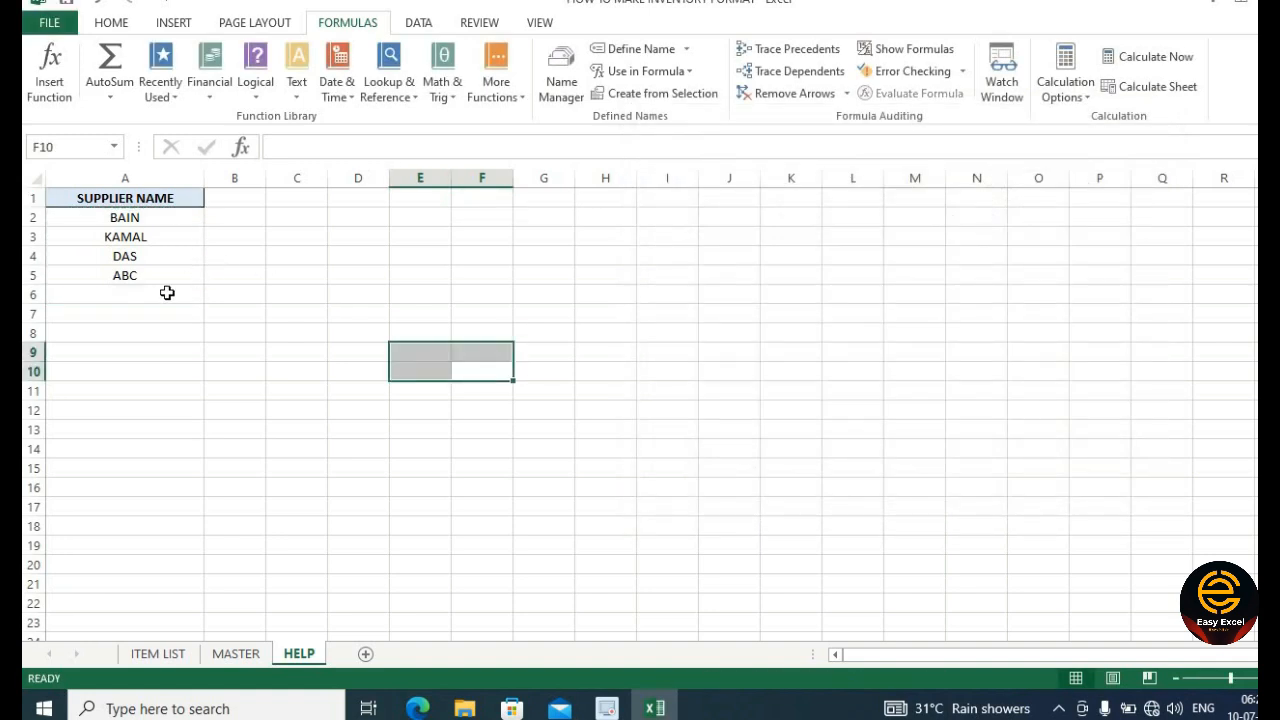
- Add SSS to the supplier list in A6 of the HELP sheet
click(166, 292)
text(SSS)
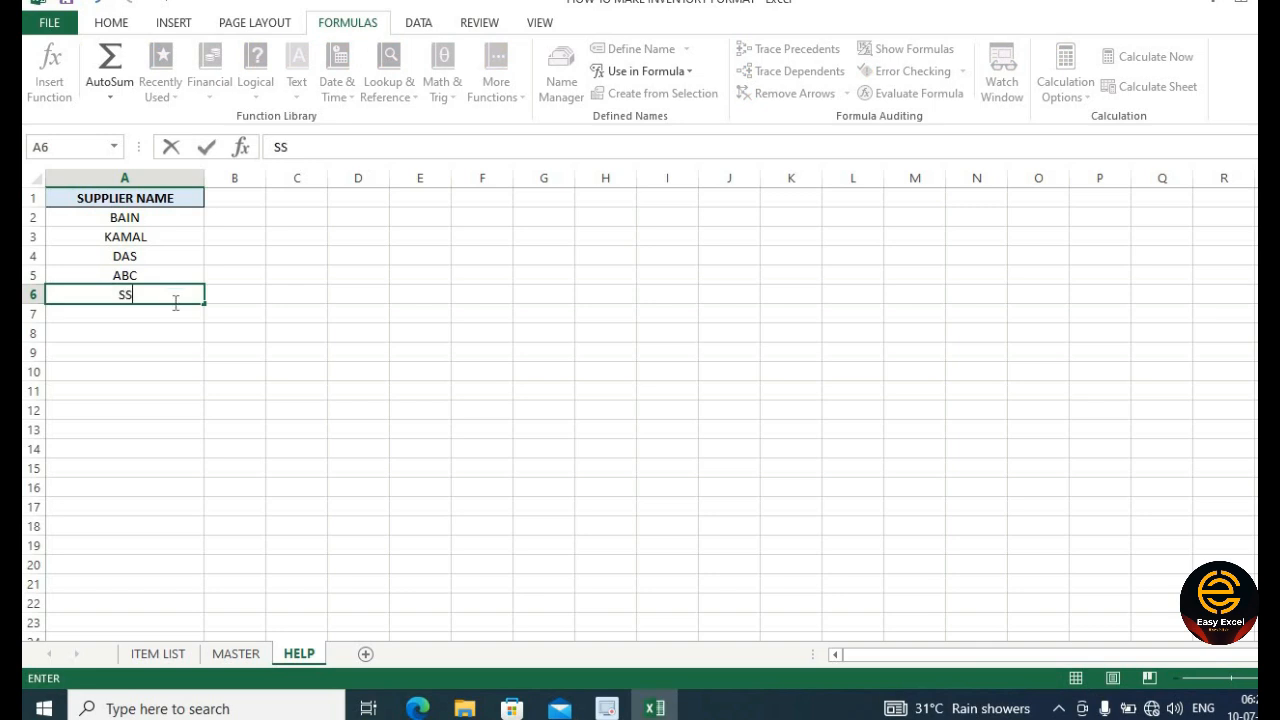
key(Return)
click(226, 352)
- Examine which cells the defined name SUPLIST covers with the extended supplier list
click(561, 80)
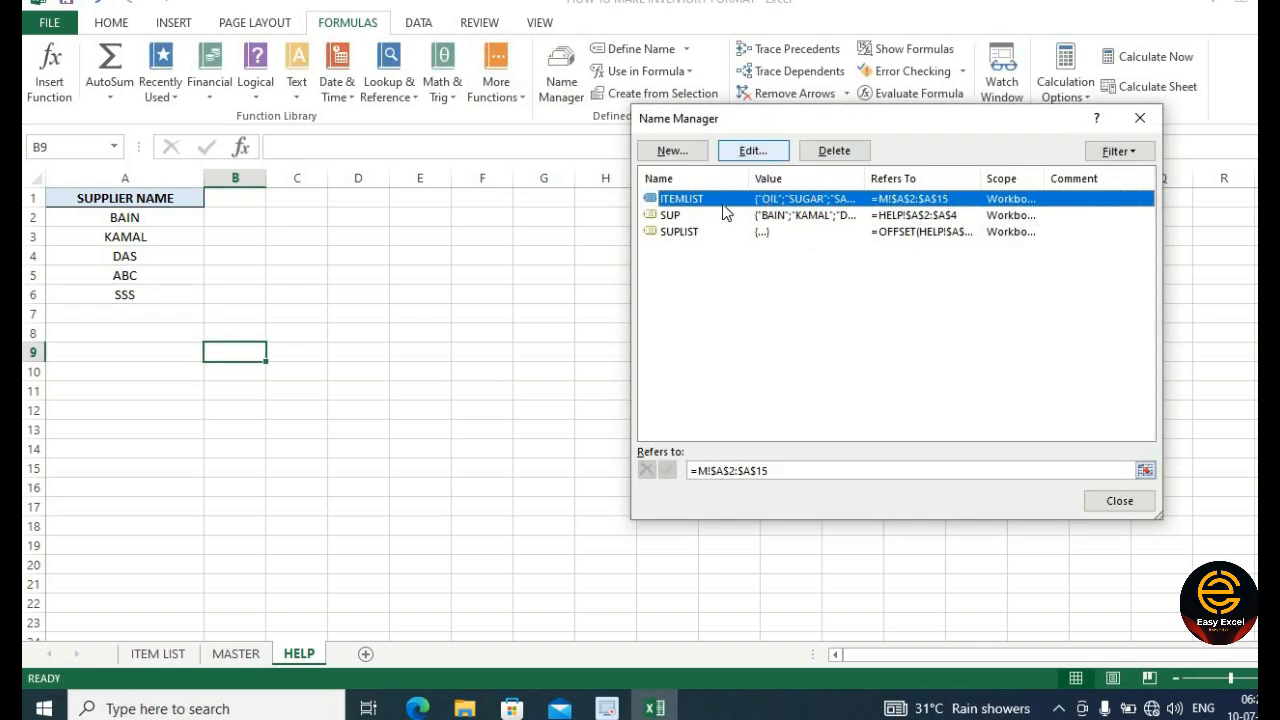
click(699, 231)
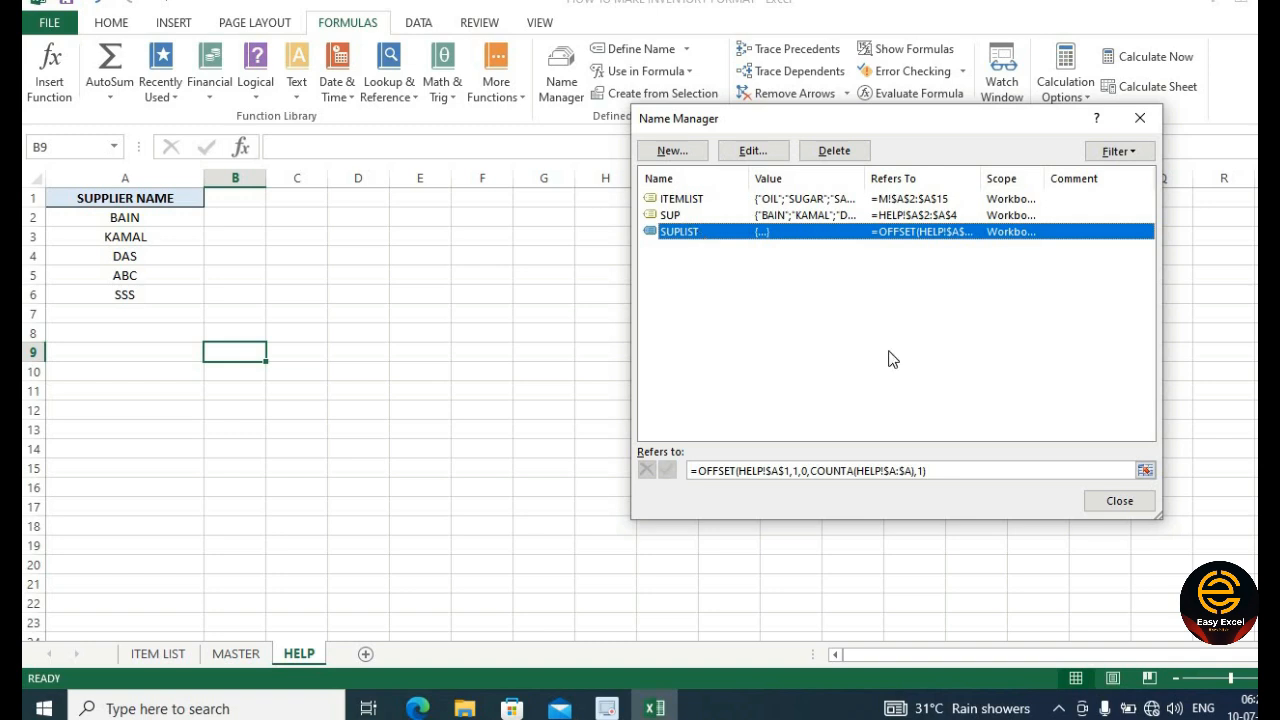
click(1013, 471)
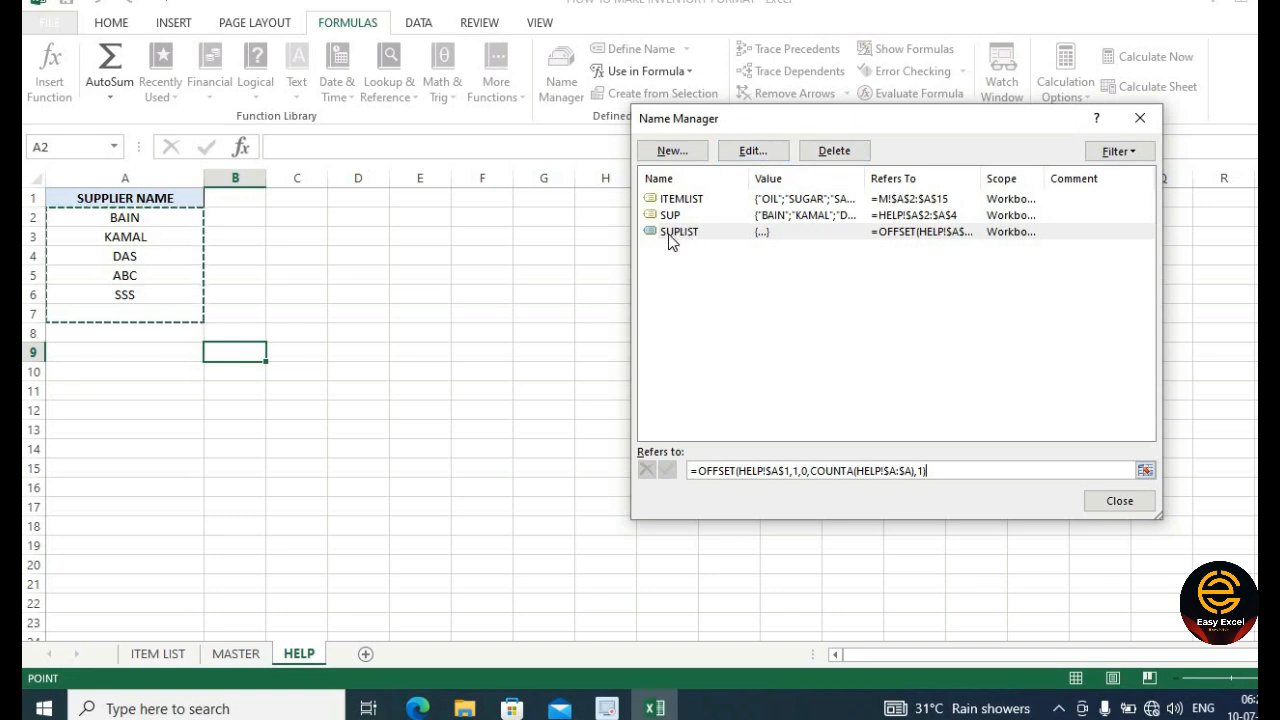
click(1140, 118)
click(672, 334)
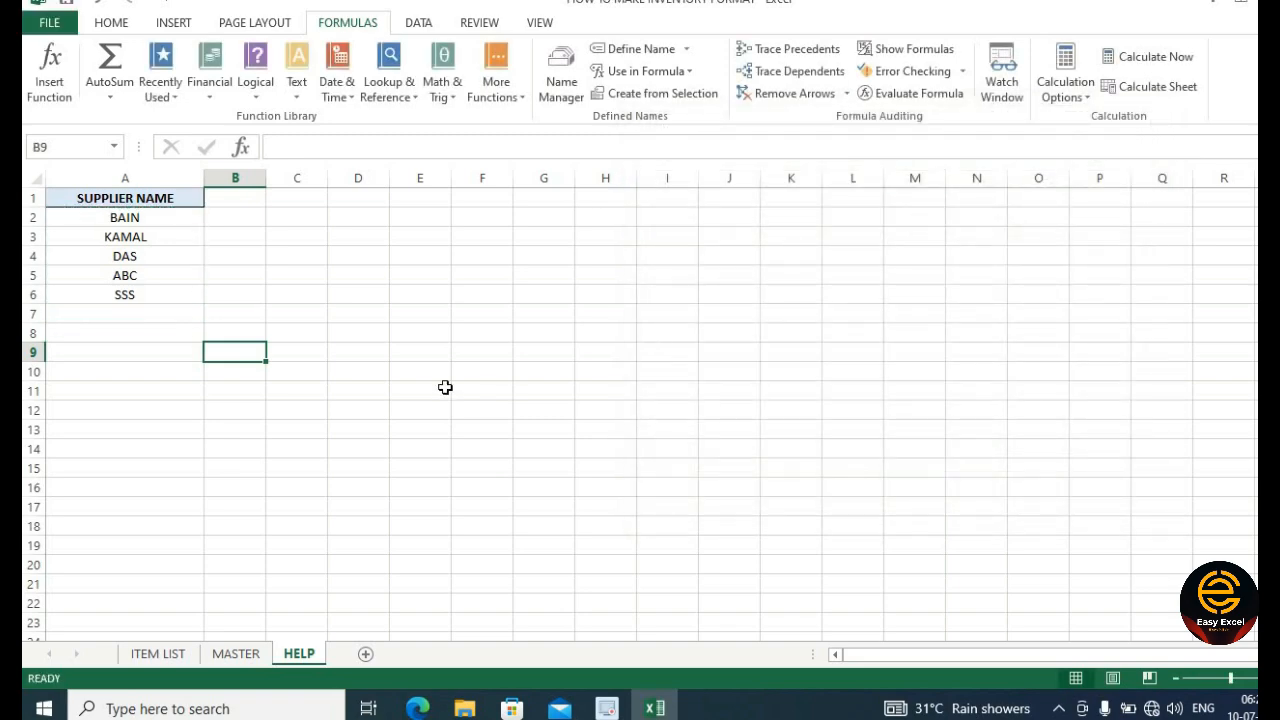
- Change the list validation source of supplier cell G3 on the ITEM LIST sheet to =SUPLIST
click(192, 655)
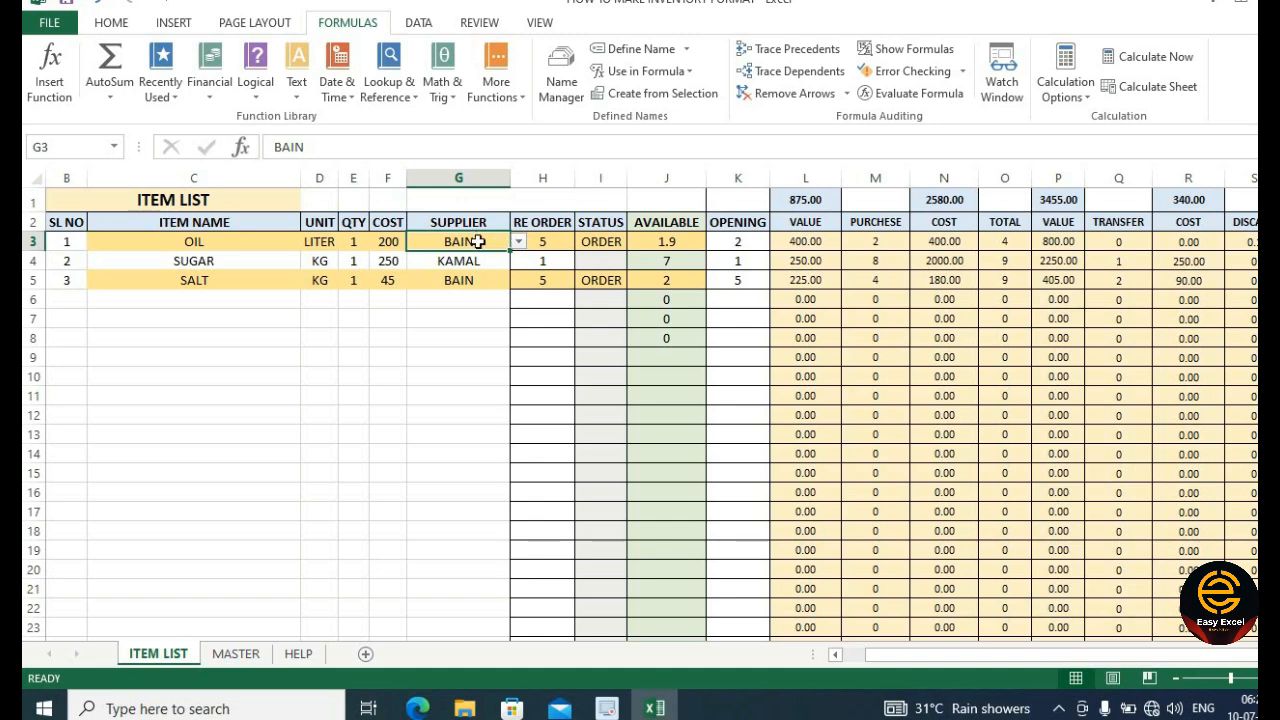
click(418, 22)
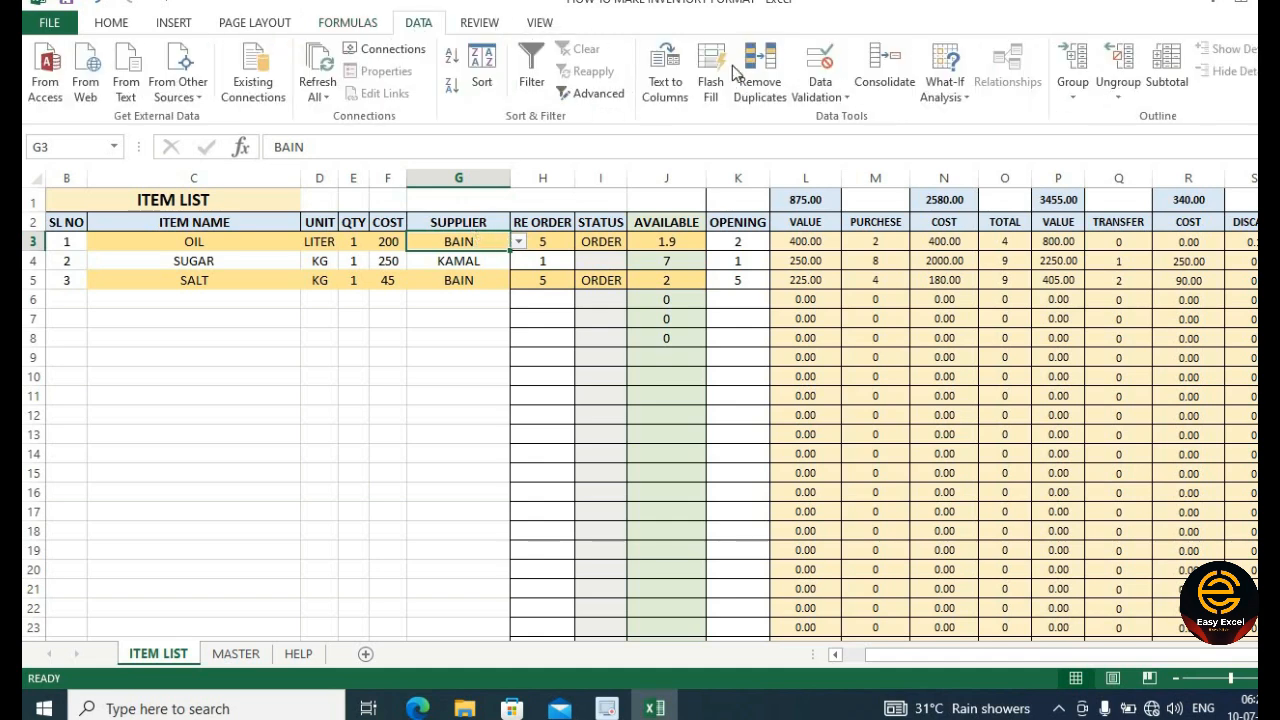
click(823, 97)
click(871, 124)
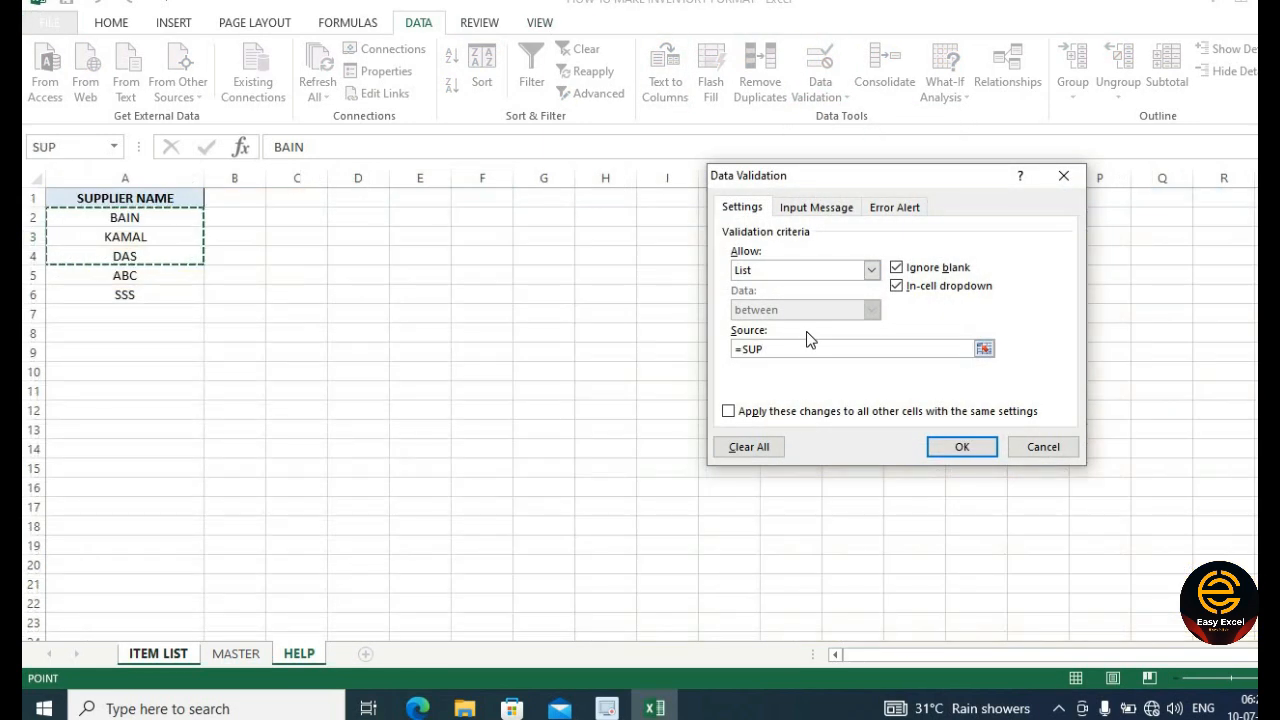
text(LIST)
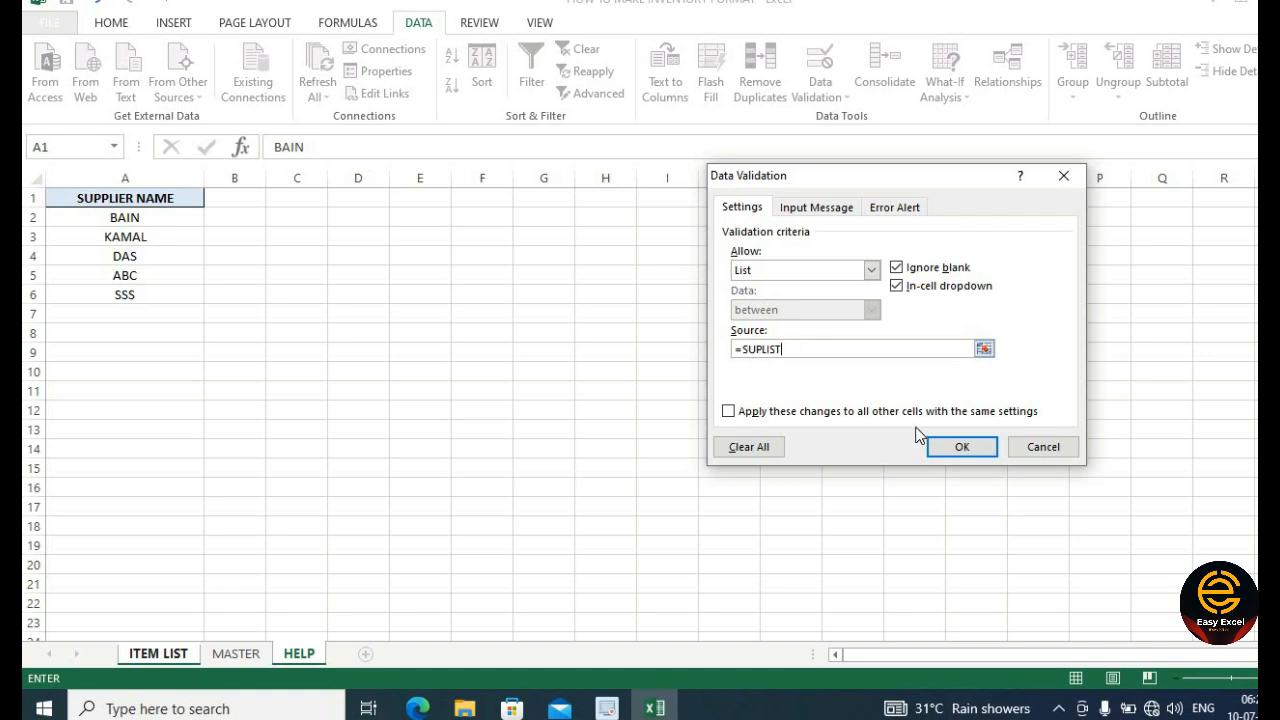
click(955, 448)
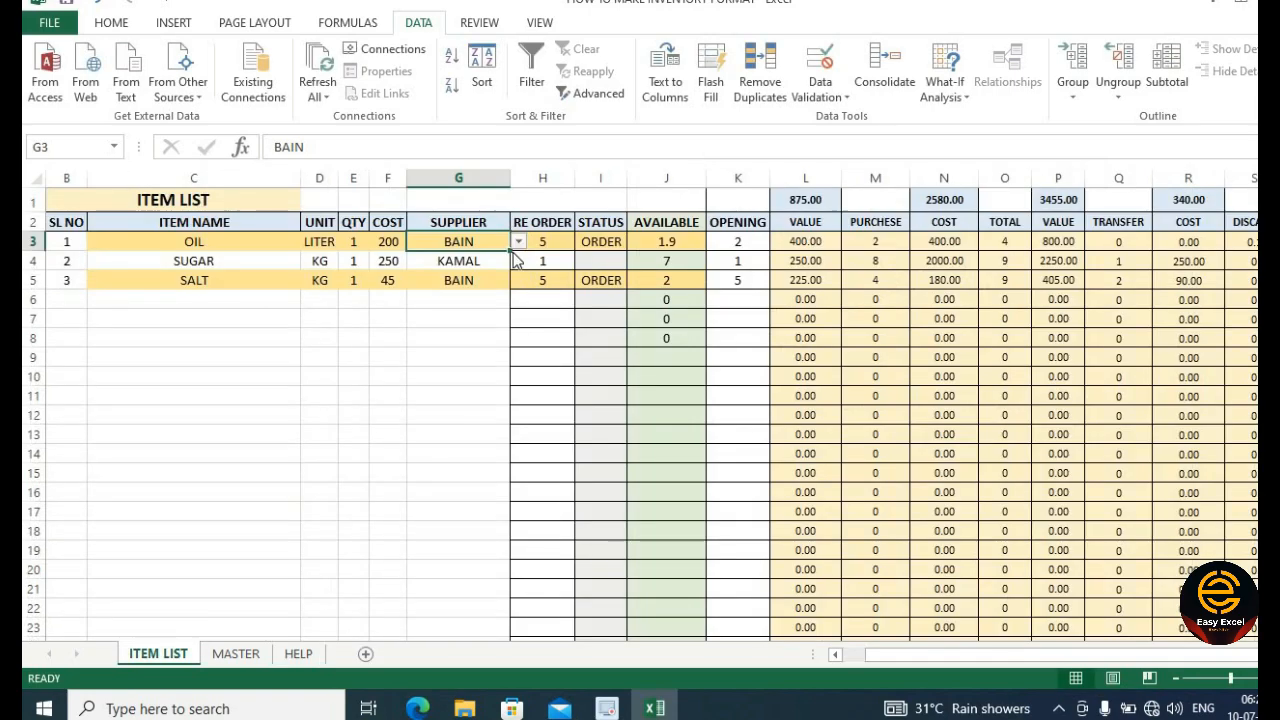
- Check the supplier names offered by the dropdown in G3
click(518, 243)
click(479, 220)
click(519, 243)
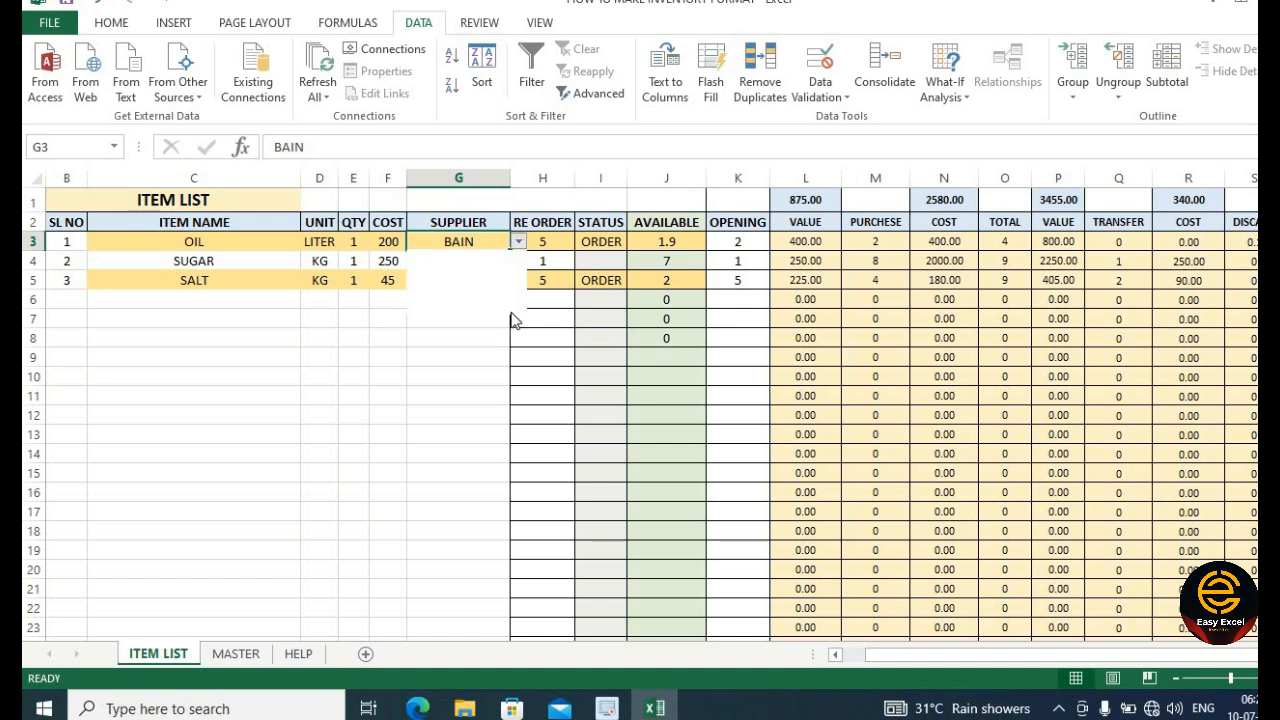
click(486, 337)
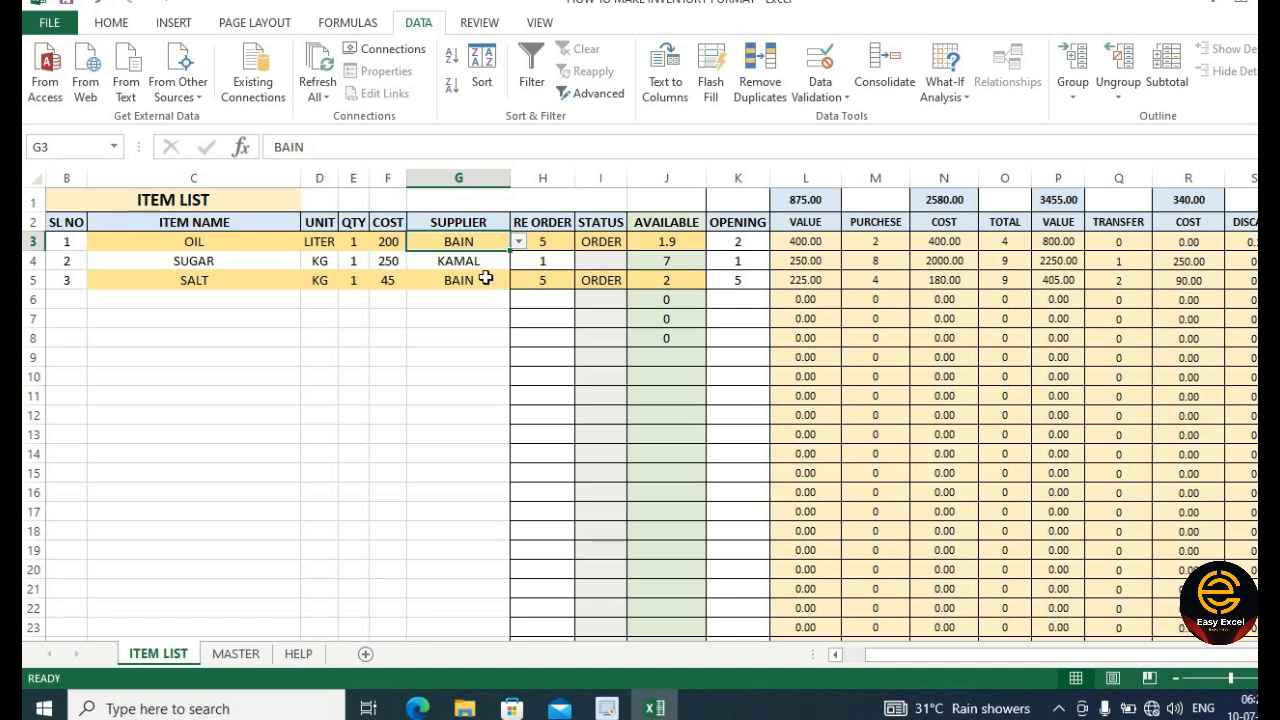
- Fill G3 with its supplier dropdown down to G21 and clear the copied names in G4:G21
click(501, 256)
click(507, 247)
drag(510, 252, 476, 580)
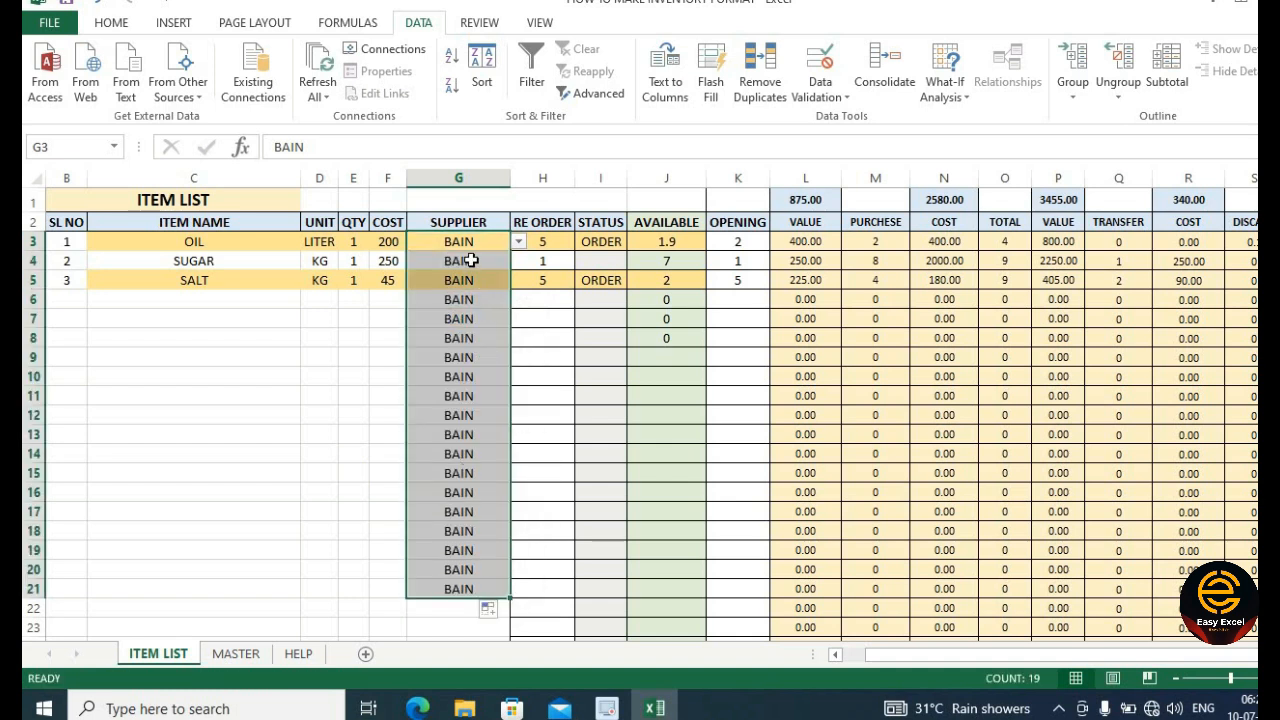
drag(474, 263, 480, 585)
key(Delete)
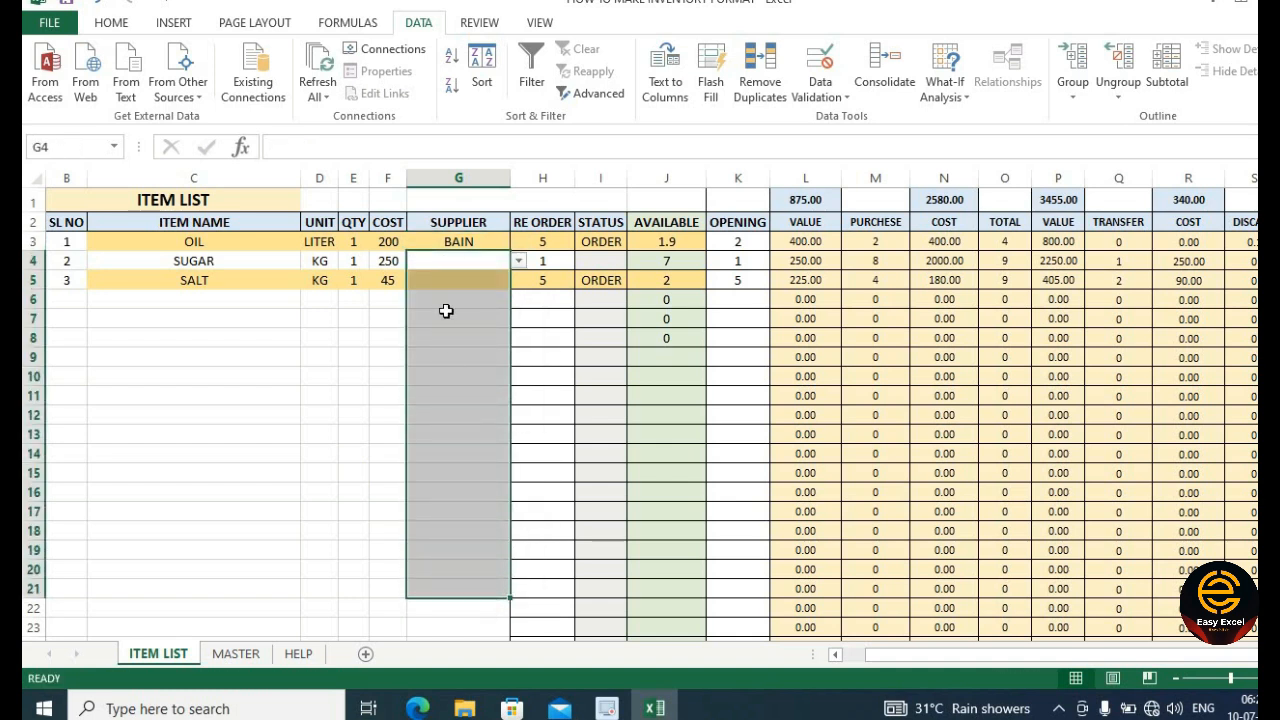
- Assign the second listed supplier to SUGAR in G4 and the first listed supplier to SALT in G5 using the refreshed dropdowns
click(460, 261)
click(518, 261)
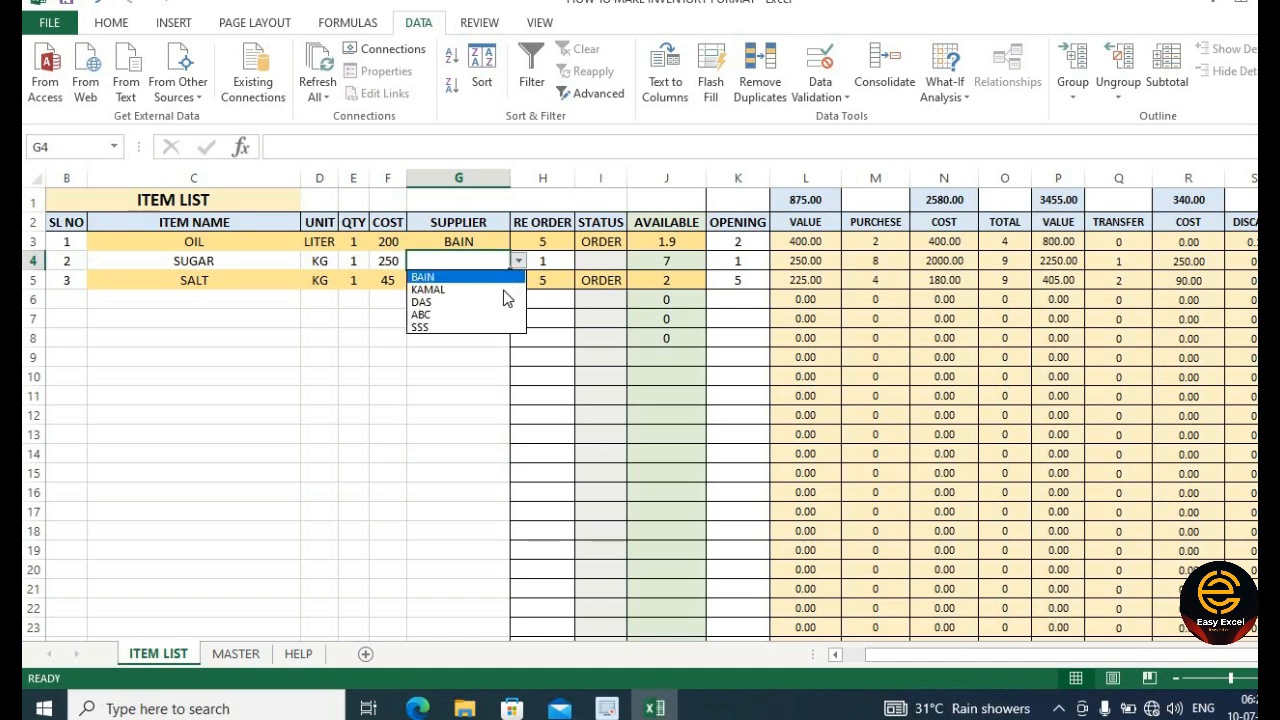
click(503, 290)
click(505, 281)
click(518, 281)
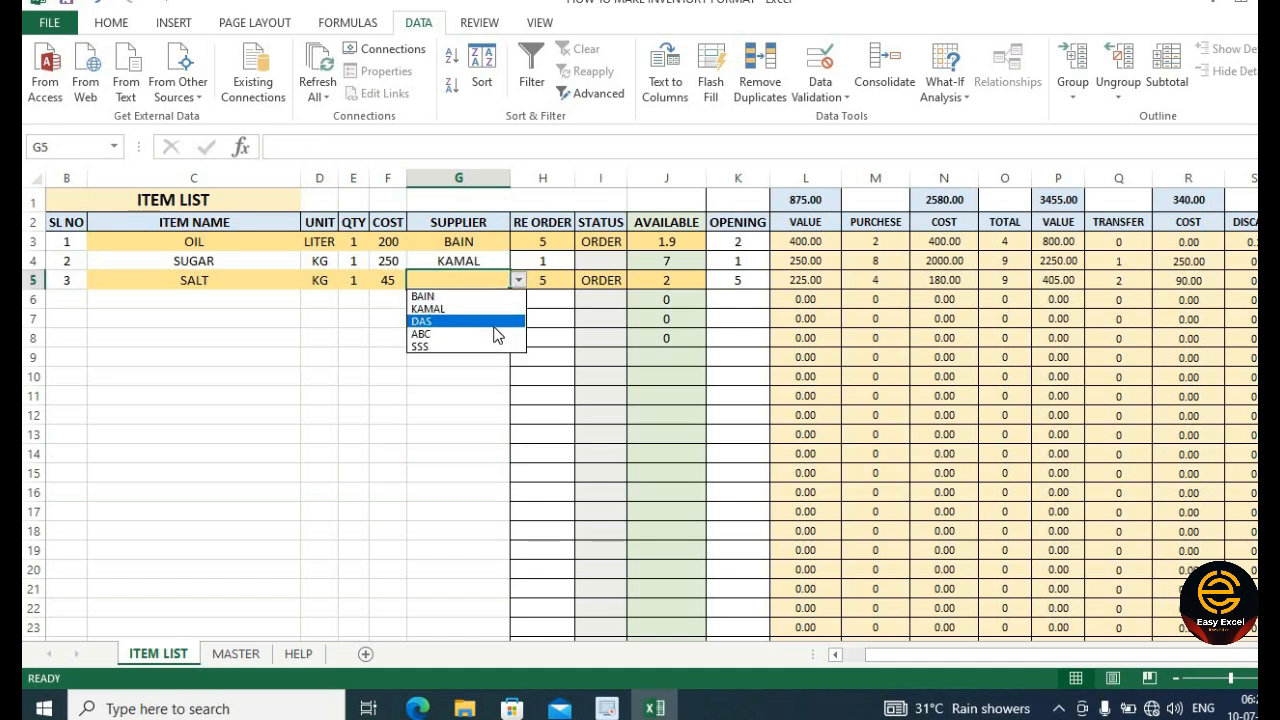
click(497, 296)
click(460, 337)
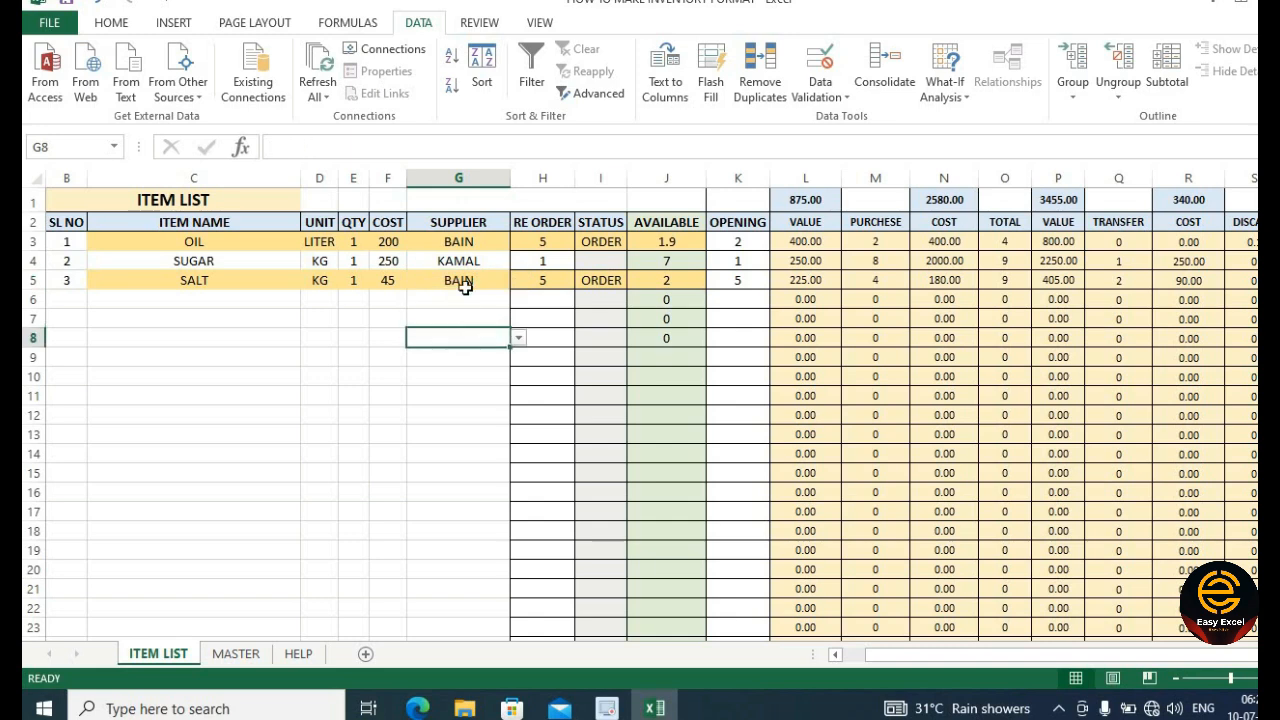
- Shade the SUPPLIER column G light gray and give its cells borders
click(475, 242)
click(490, 177)
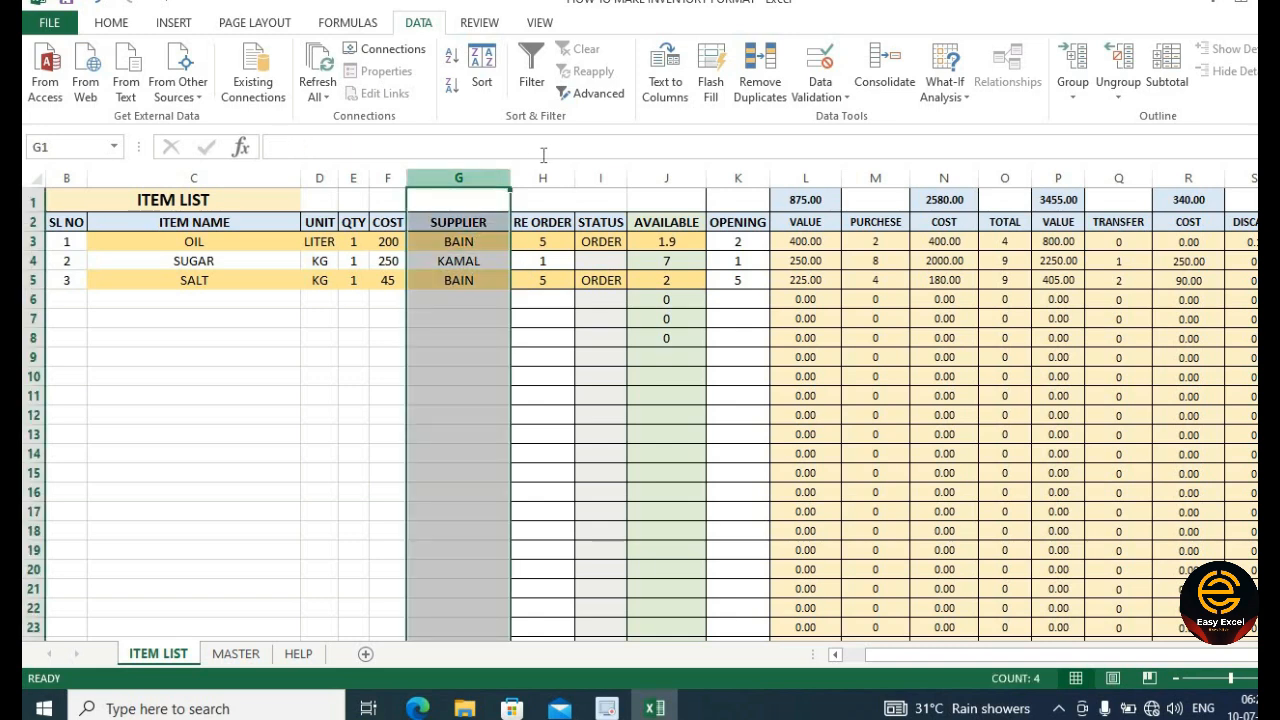
click(128, 27)
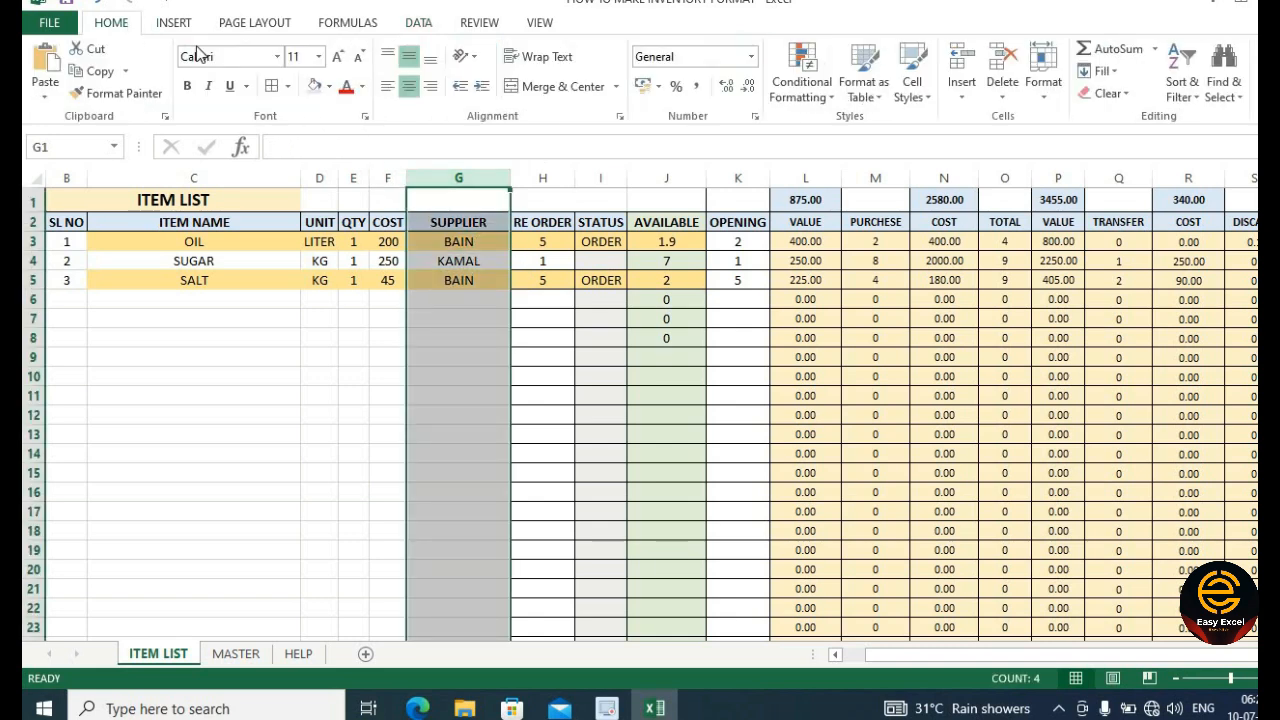
click(331, 87)
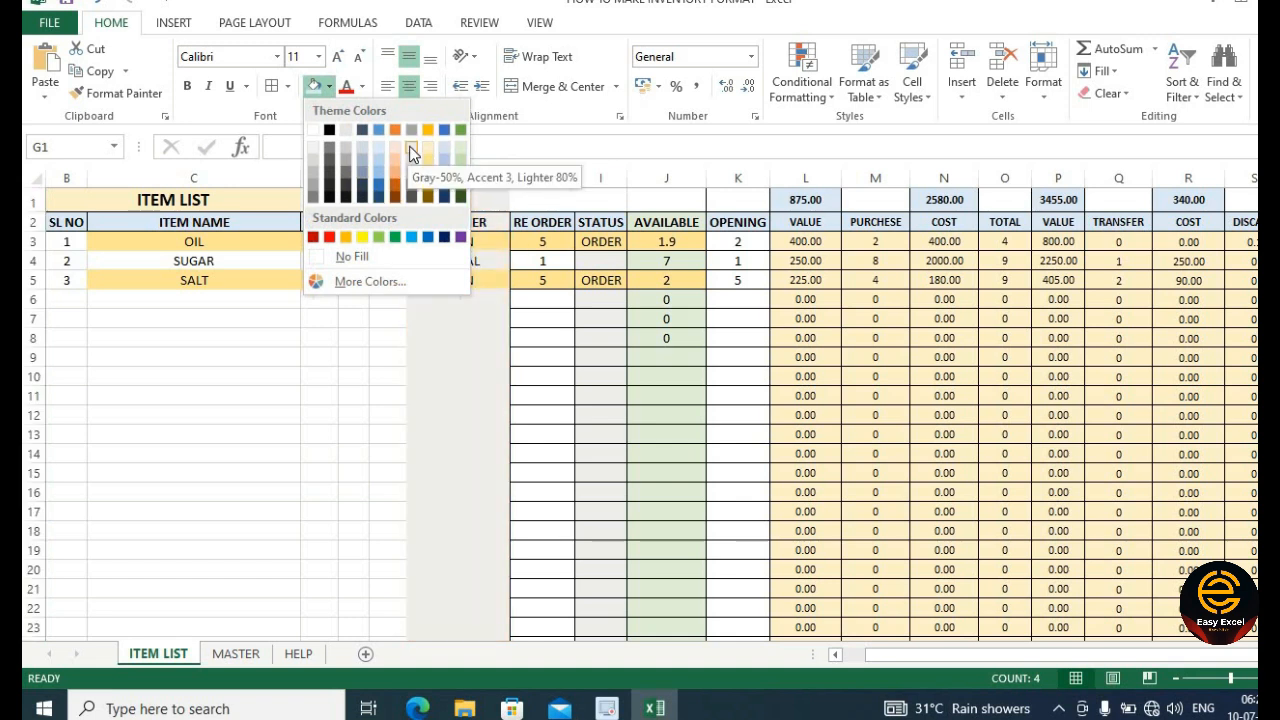
click(318, 145)
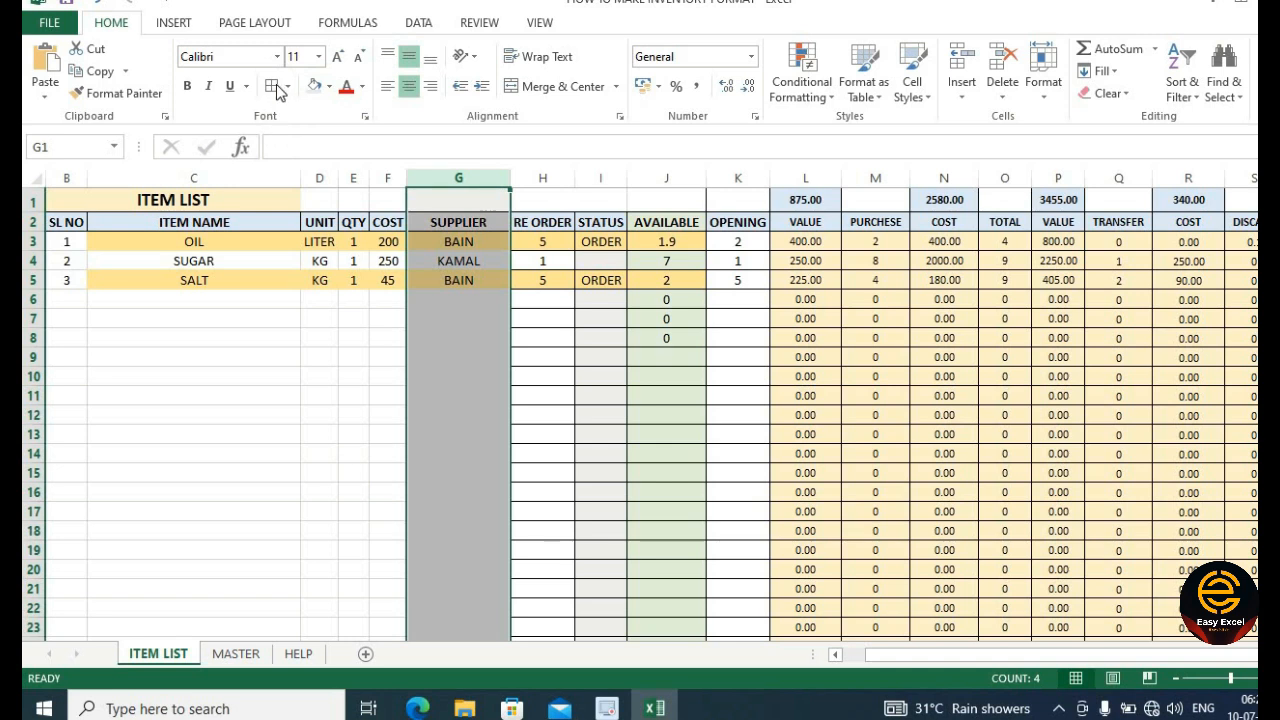
click(530, 313)
- Clear the formats of D1:K1 beside the ITEM LIST title and fill those cells white
drag(322, 196, 735, 217)
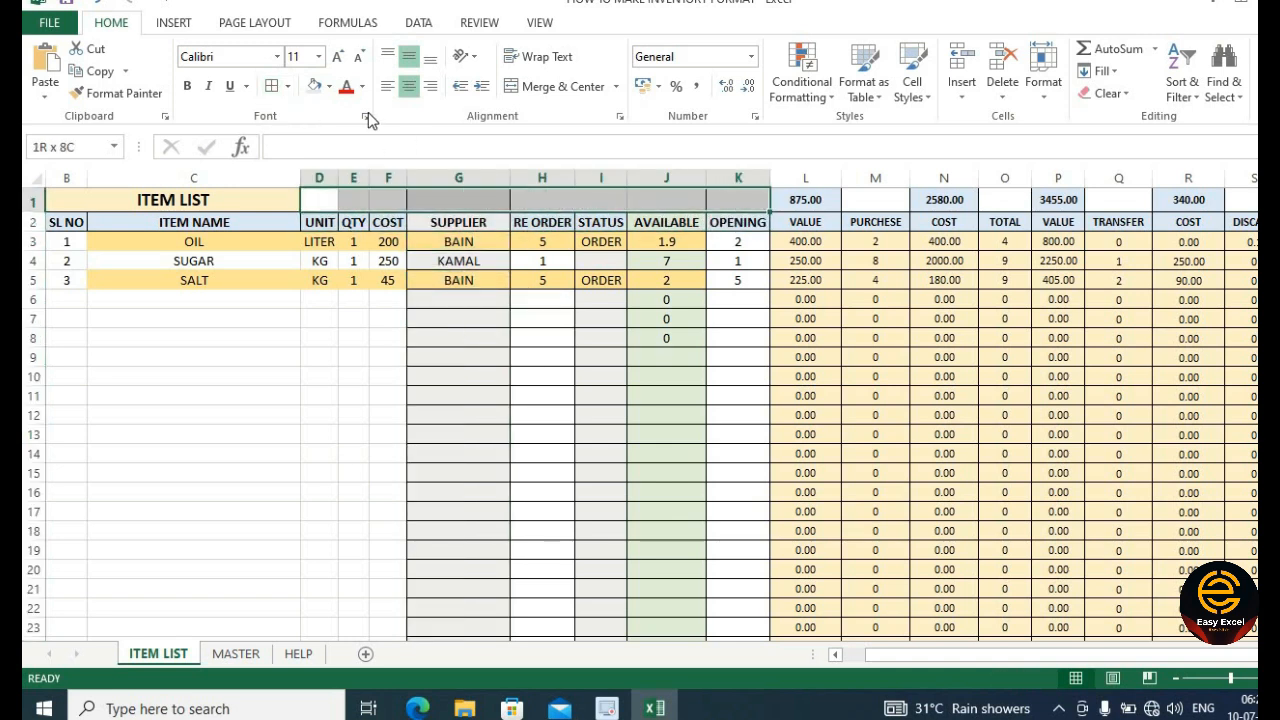
click(329, 86)
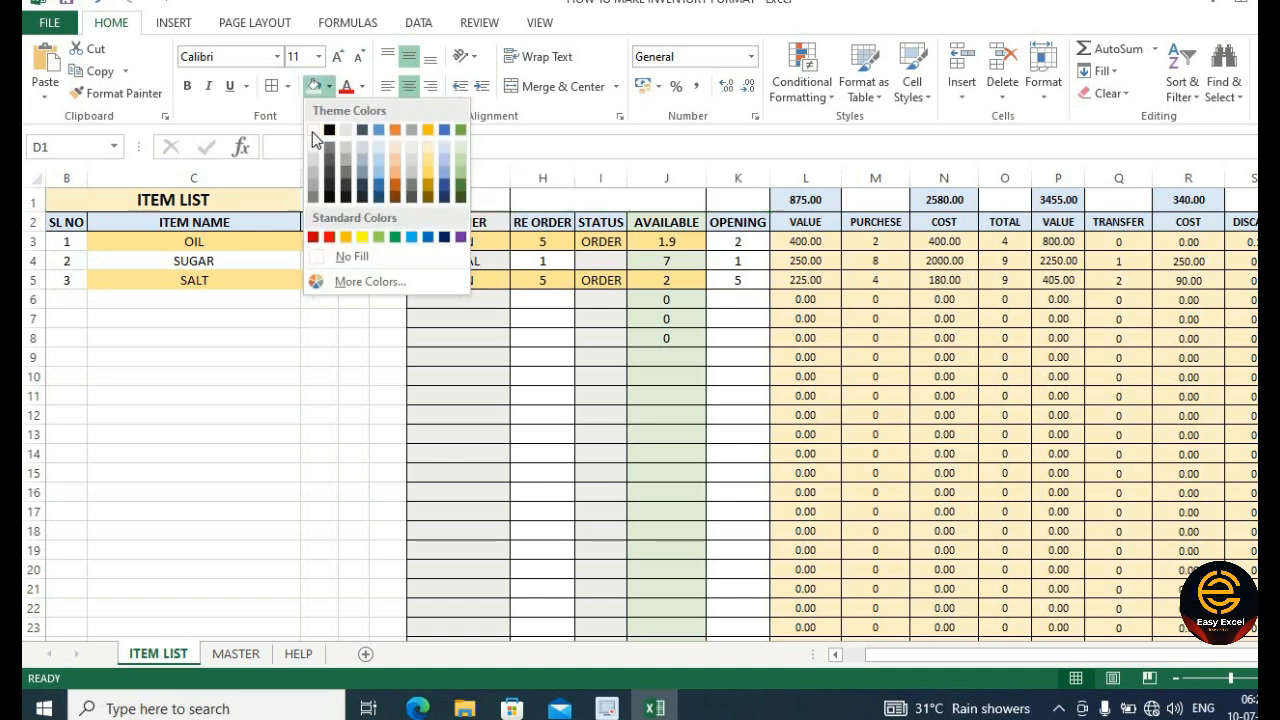
click(314, 430)
drag(325, 205, 735, 207)
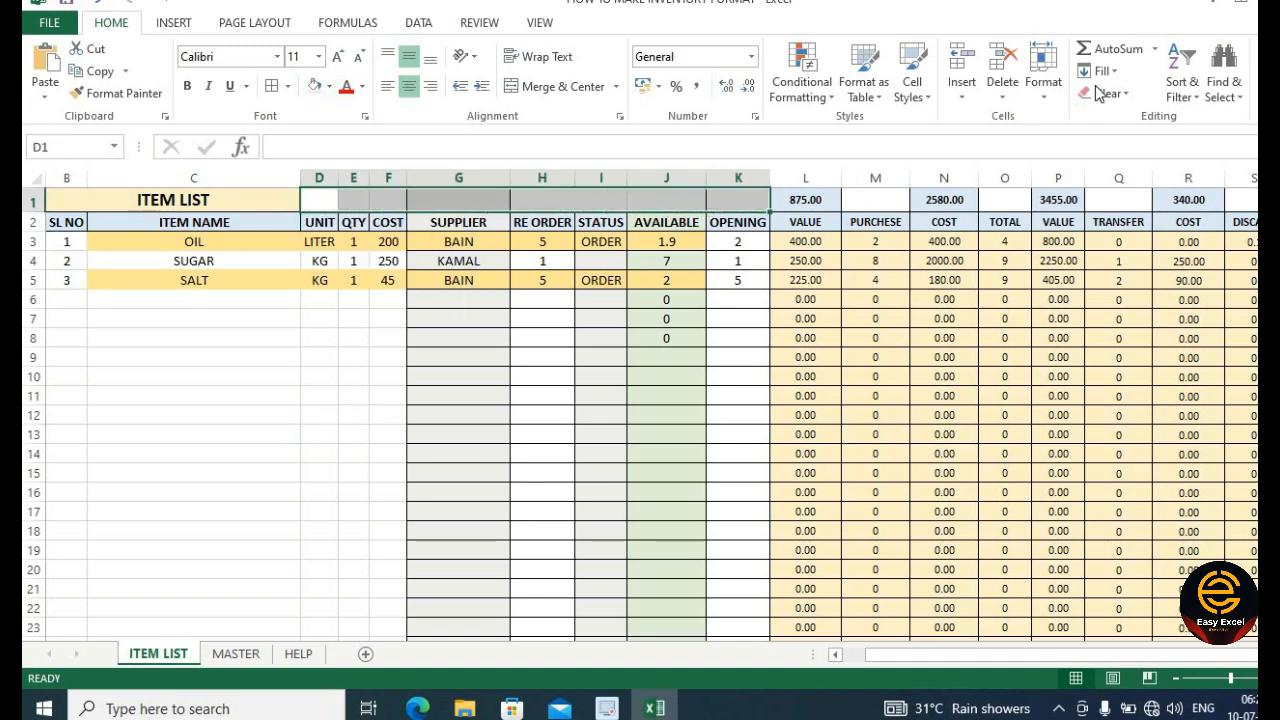
click(1105, 93)
click(1140, 137)
click(352, 338)
drag(318, 197, 738, 200)
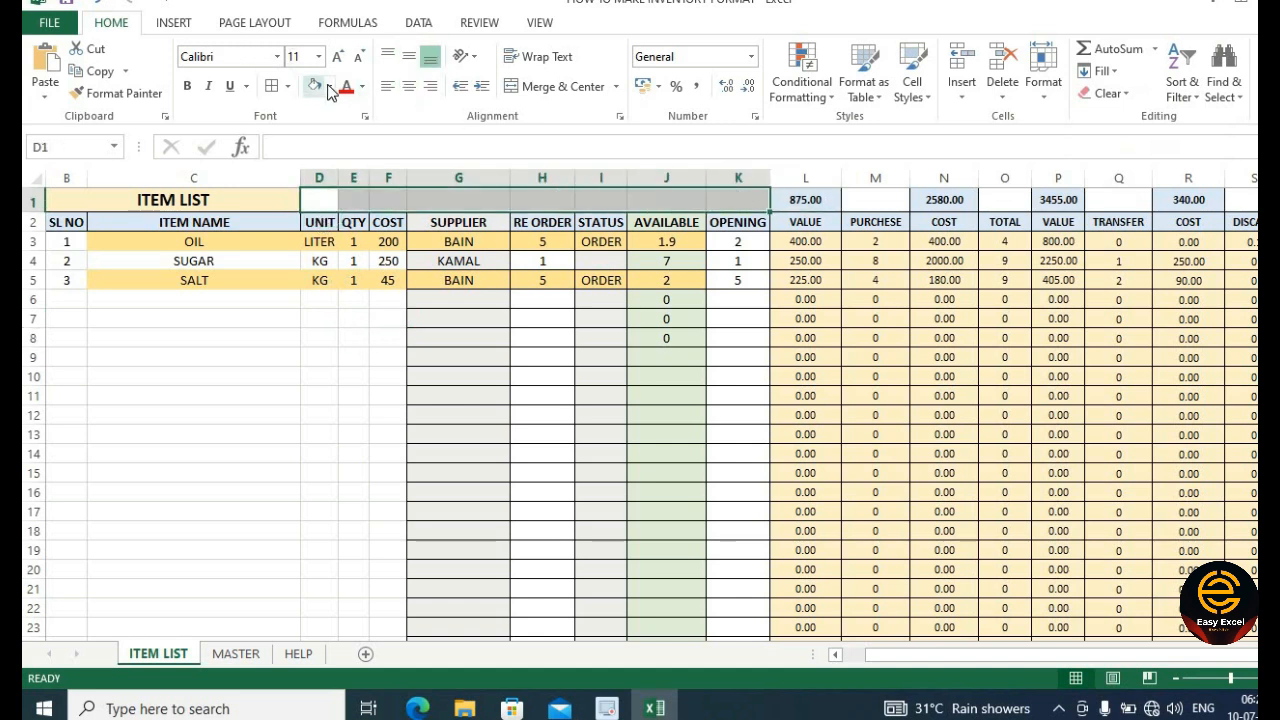
click(329, 86)
click(313, 130)
click(319, 414)
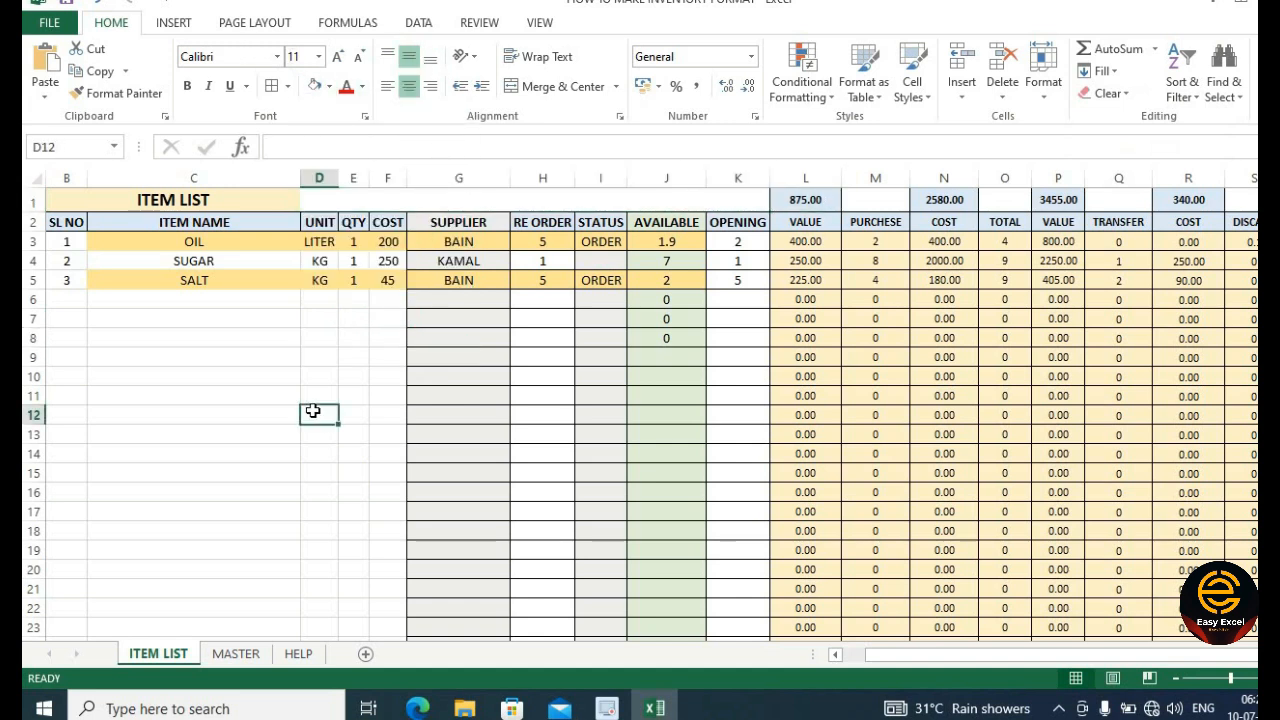
- Check the supplier dropdown of the OIL row in G3 without changing the selected supplier
click(387, 434)
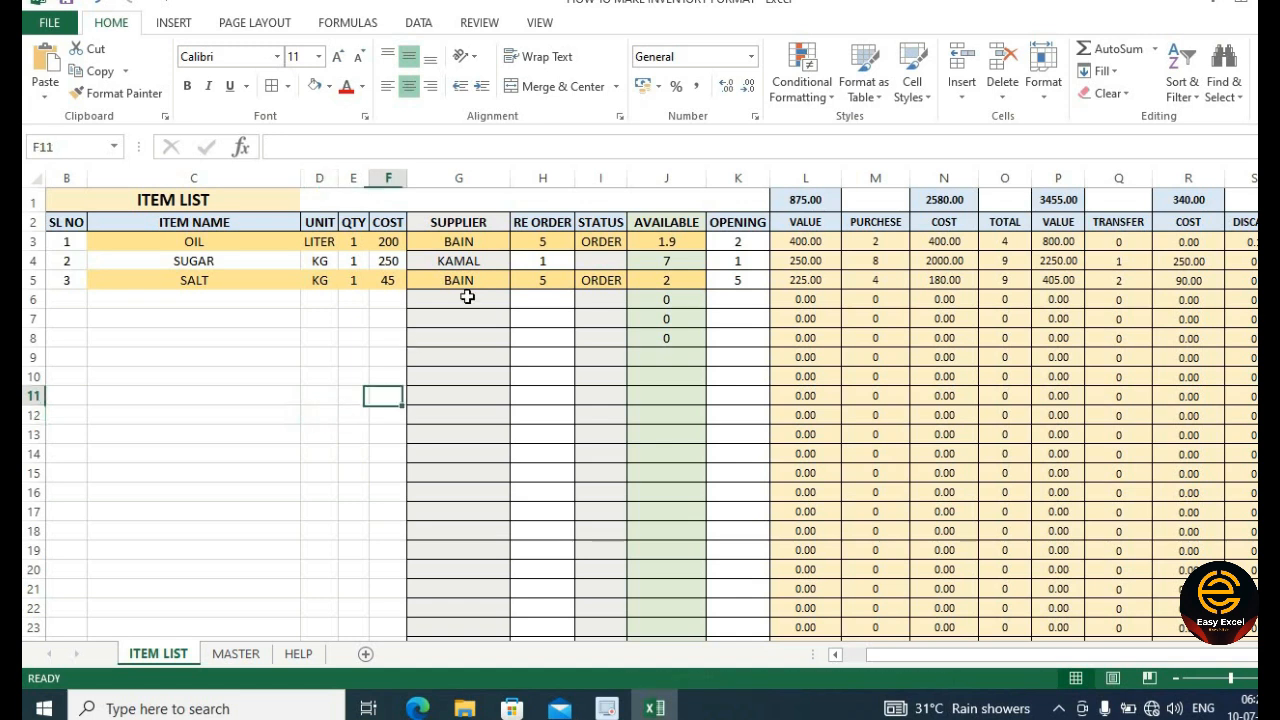
click(466, 241)
click(520, 242)
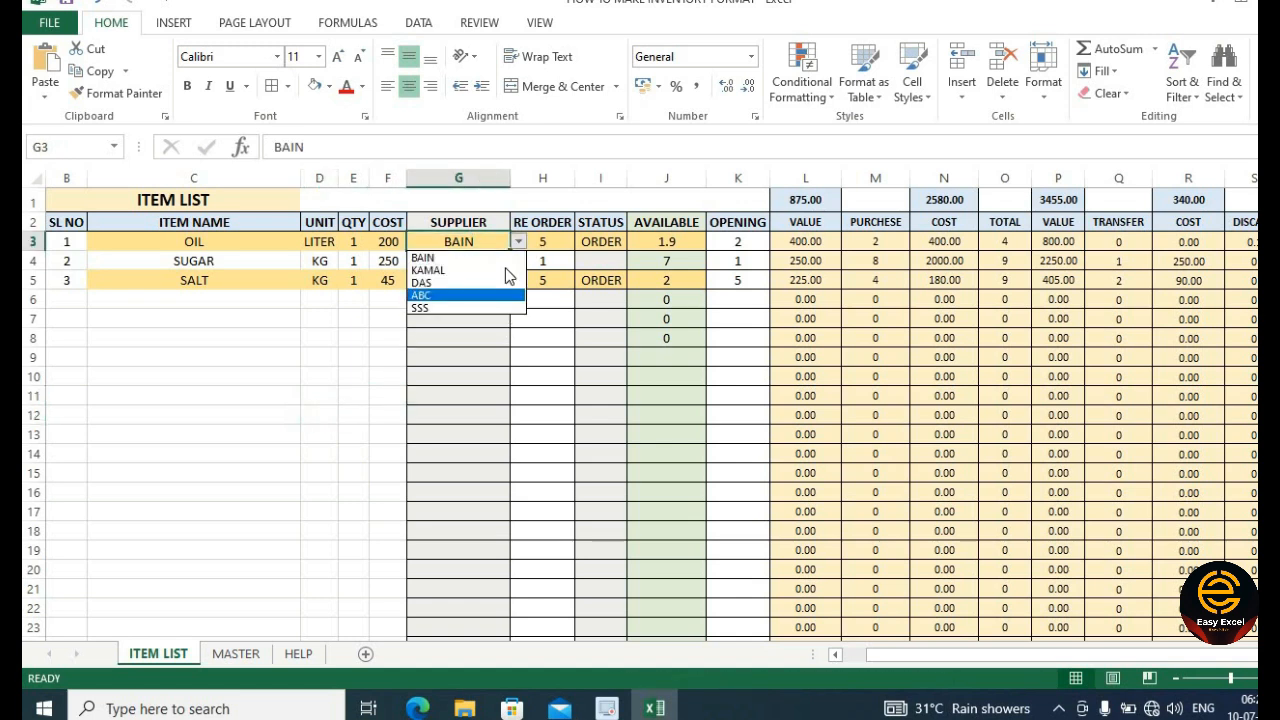
key(Escape)
key(Down)
key(Down)
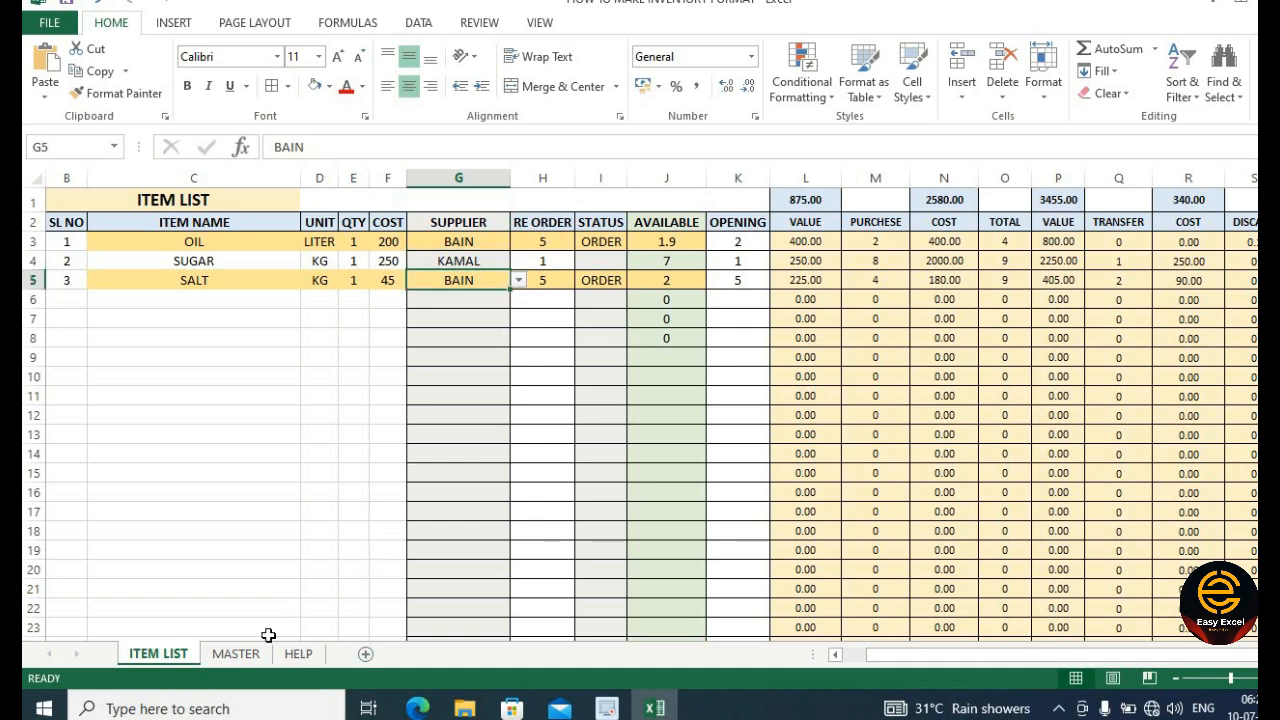
- Rename the HELP sheet as SUPPLIER LIST
click(296, 654)
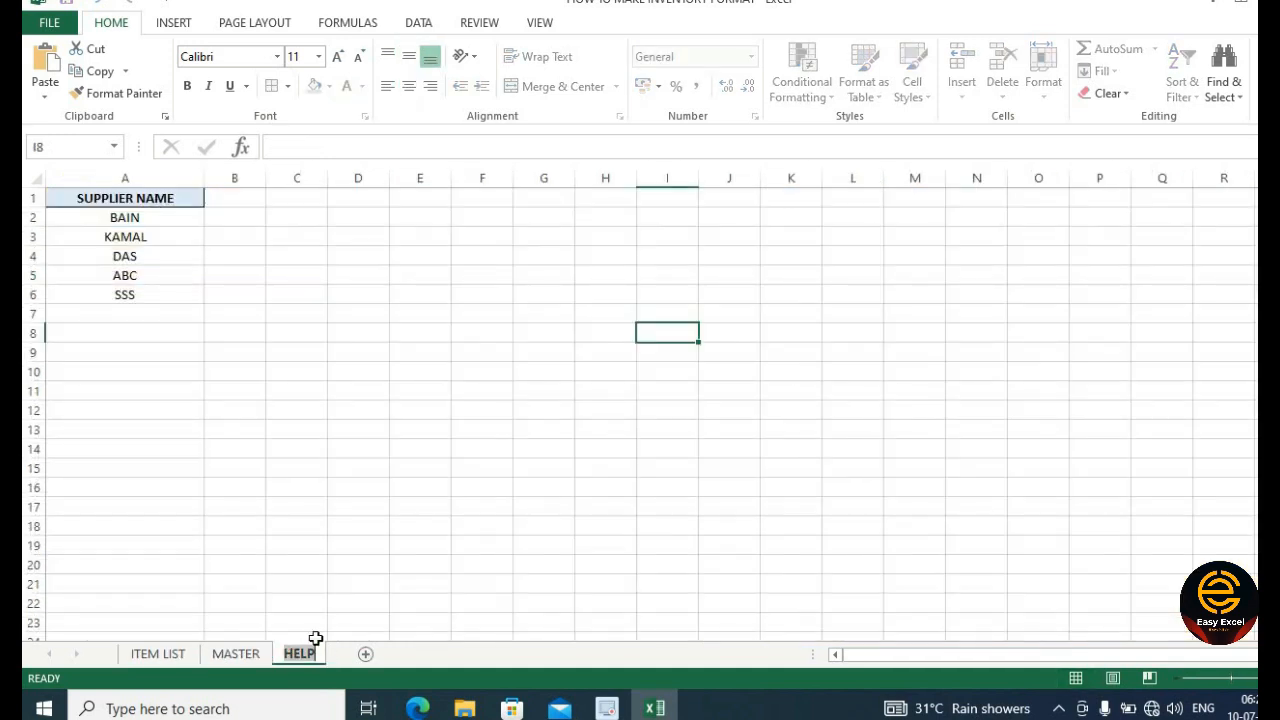
text(SUPO)
key(BackSpace)
text(PLIER LSIT)
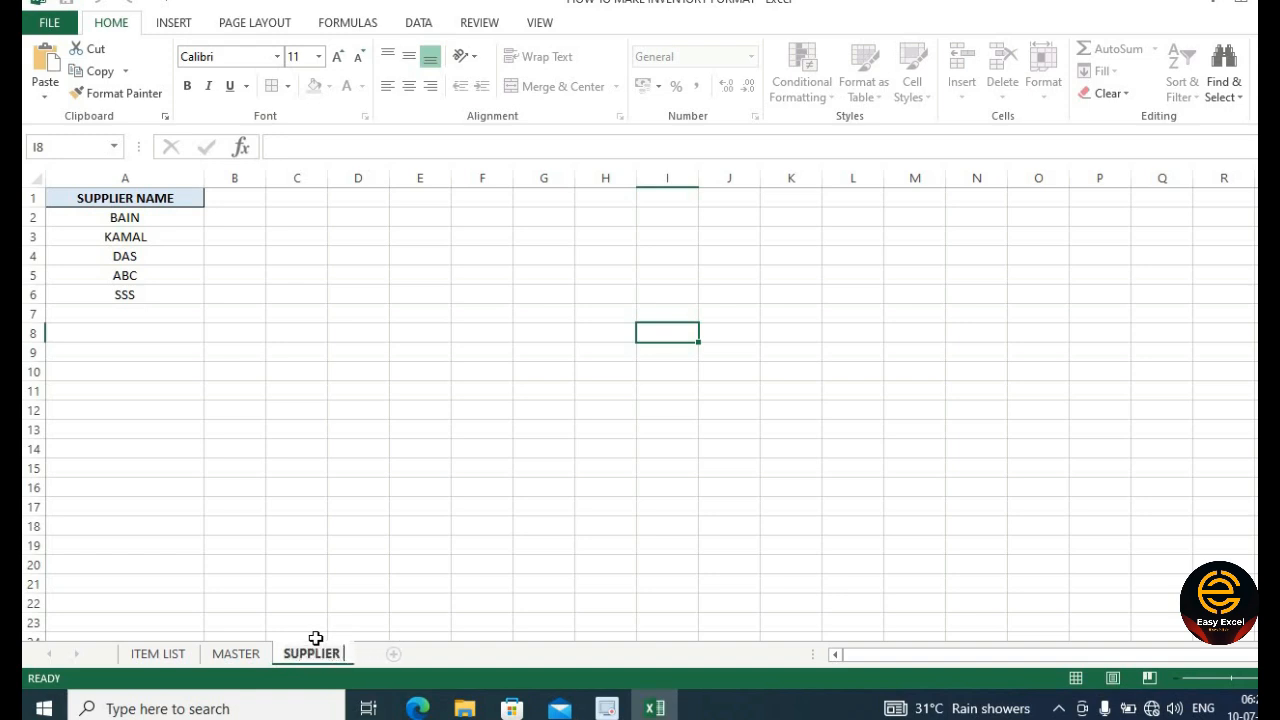
key(BackSpace)
key(BackSpace)
key(BackSpace)
text(IST)
click(215, 298)
- Widen column A slightly and enter the header CONTACT NO in B1
drag(187, 222, 164, 316)
click(217, 312)
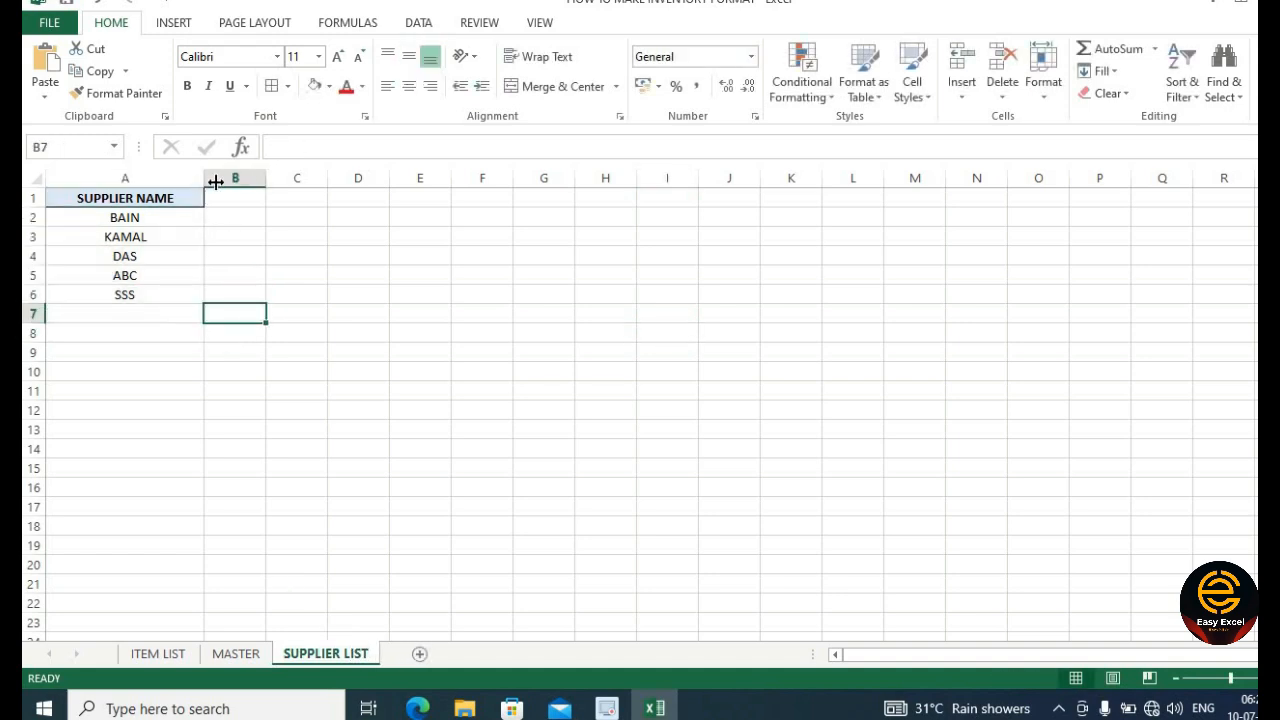
drag(205, 178, 218, 179)
click(250, 195)
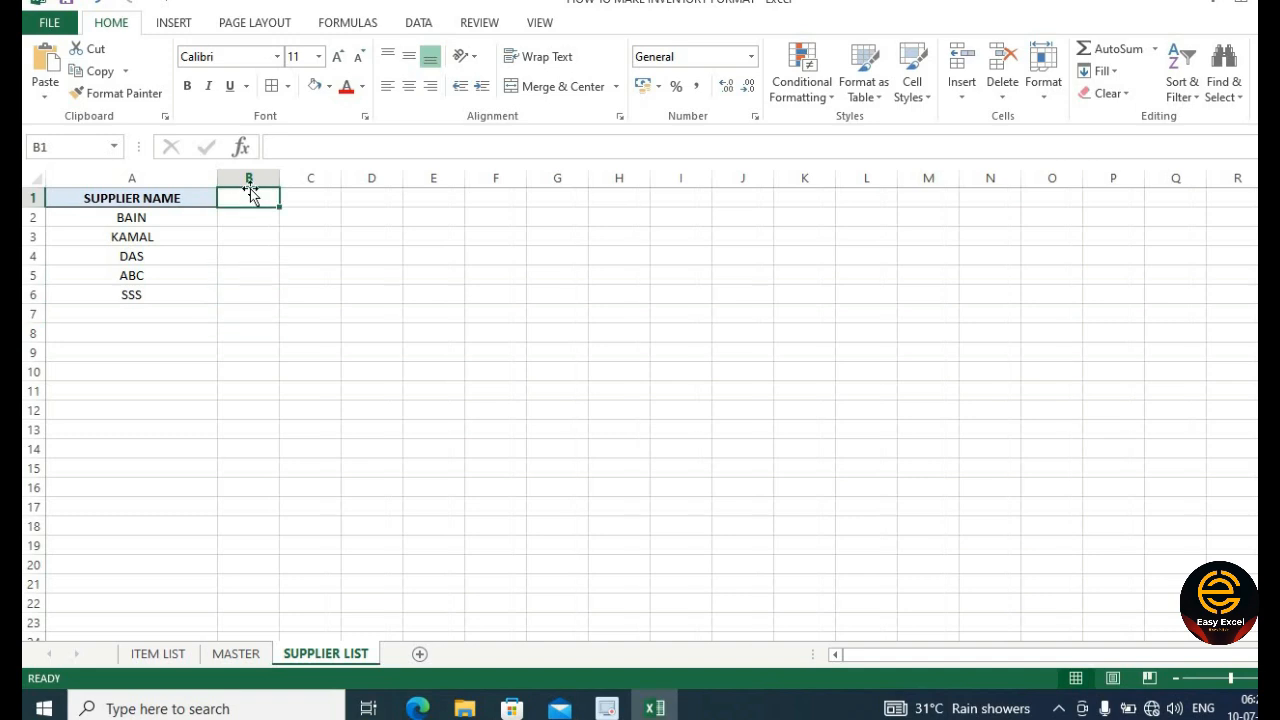
text(C)
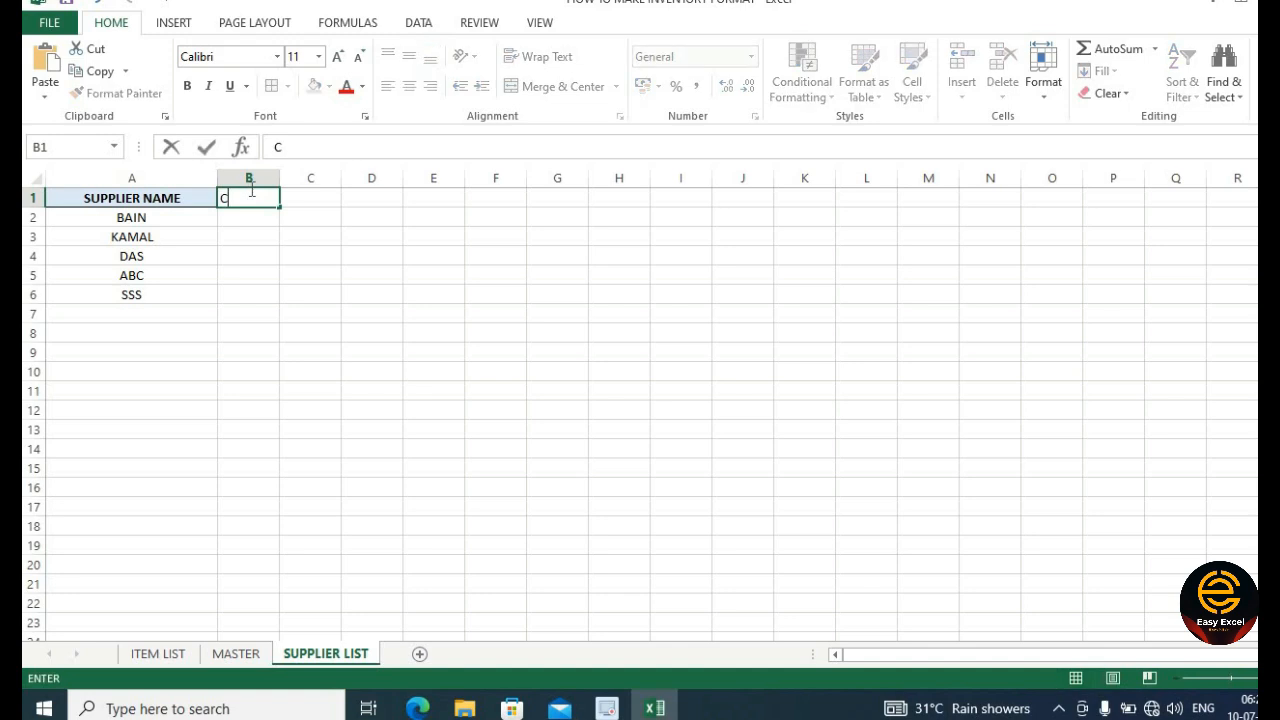
text(ONTACT NO)
key(Tab)
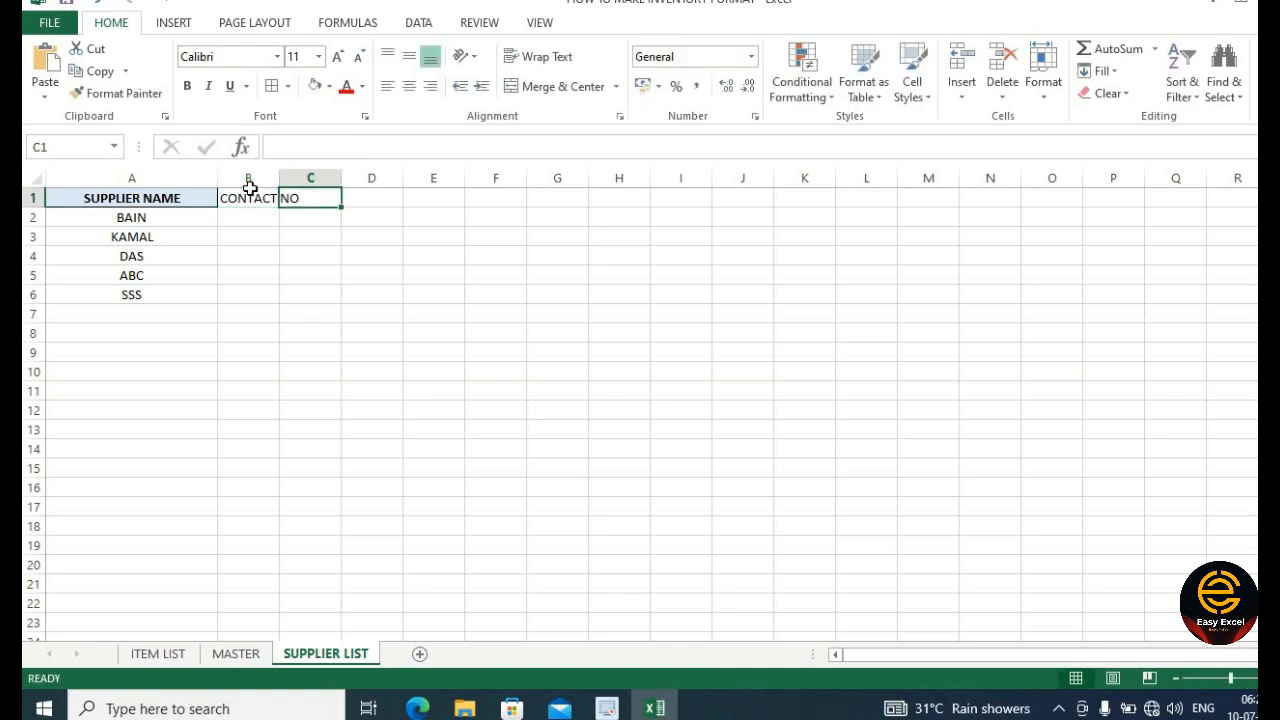
- Widen column B and copy the formatting of the SUPPLIER NAME column onto it
drag(279, 178, 393, 176)
click(186, 181)
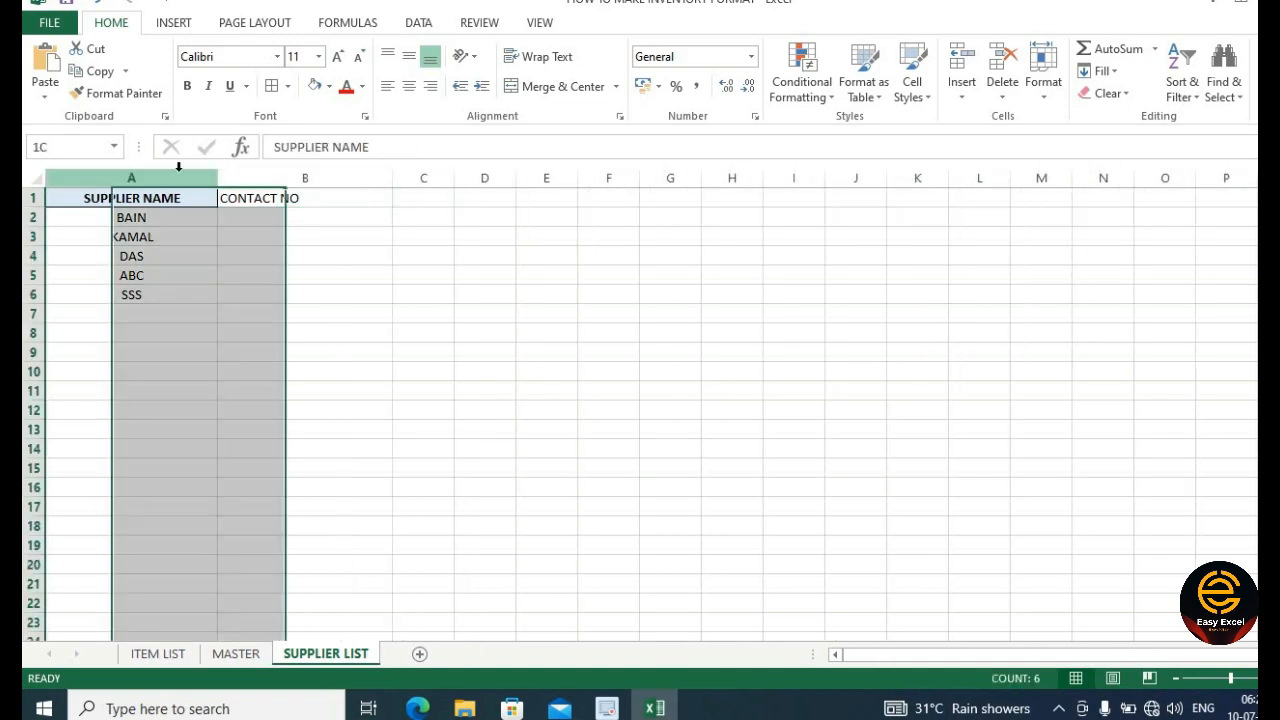
click(118, 93)
click(332, 181)
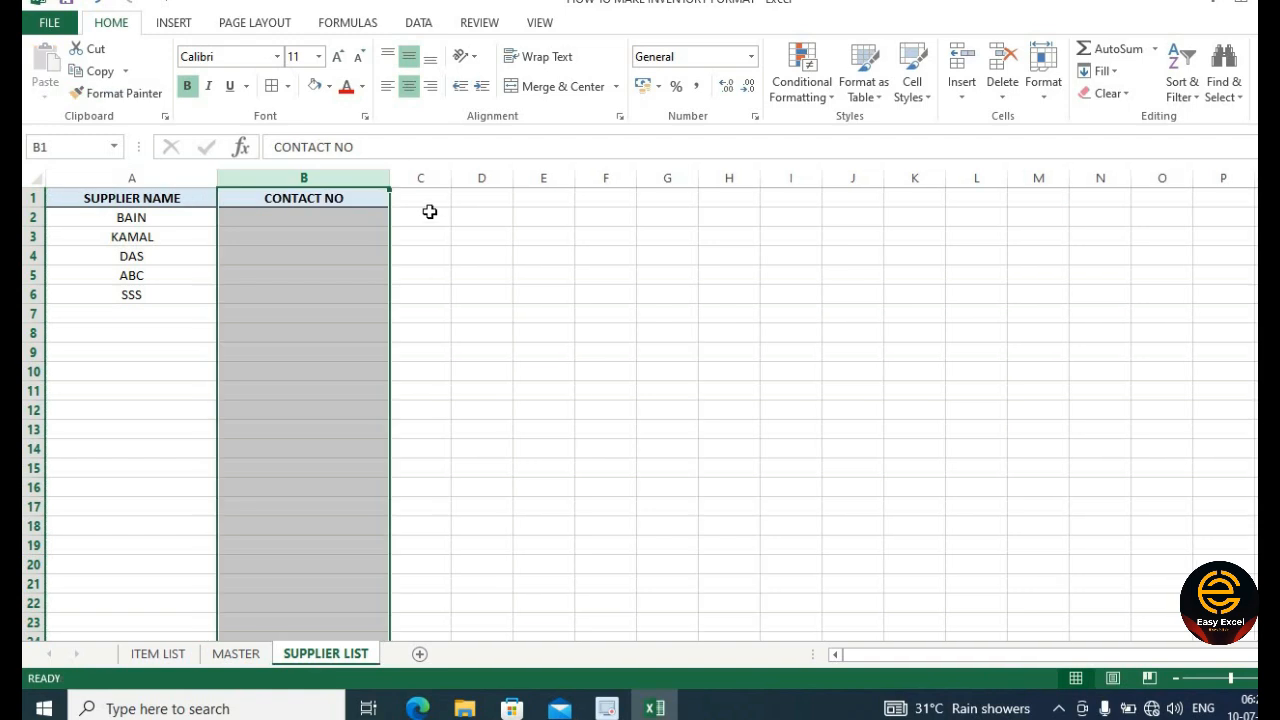
- Widen column C and enter the header TOTAL PURCHESE in C1
click(423, 199)
drag(451, 180, 554, 183)
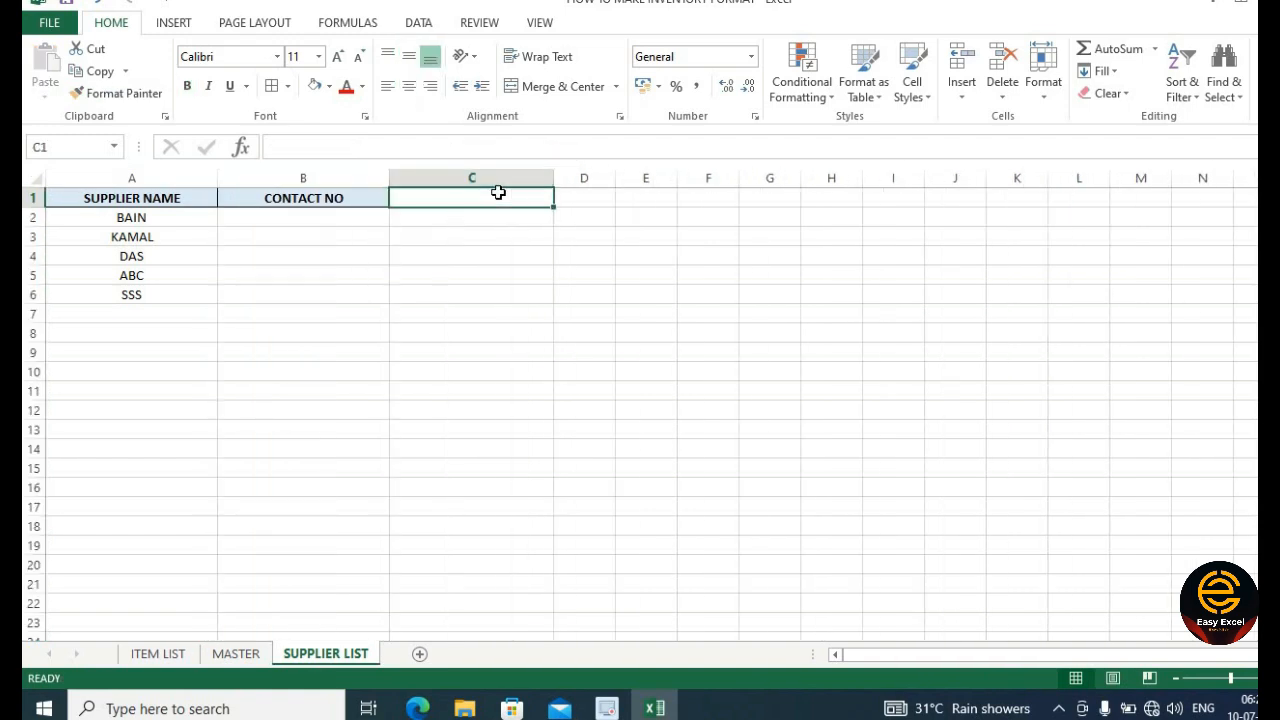
text(TOTAL PURCHES)
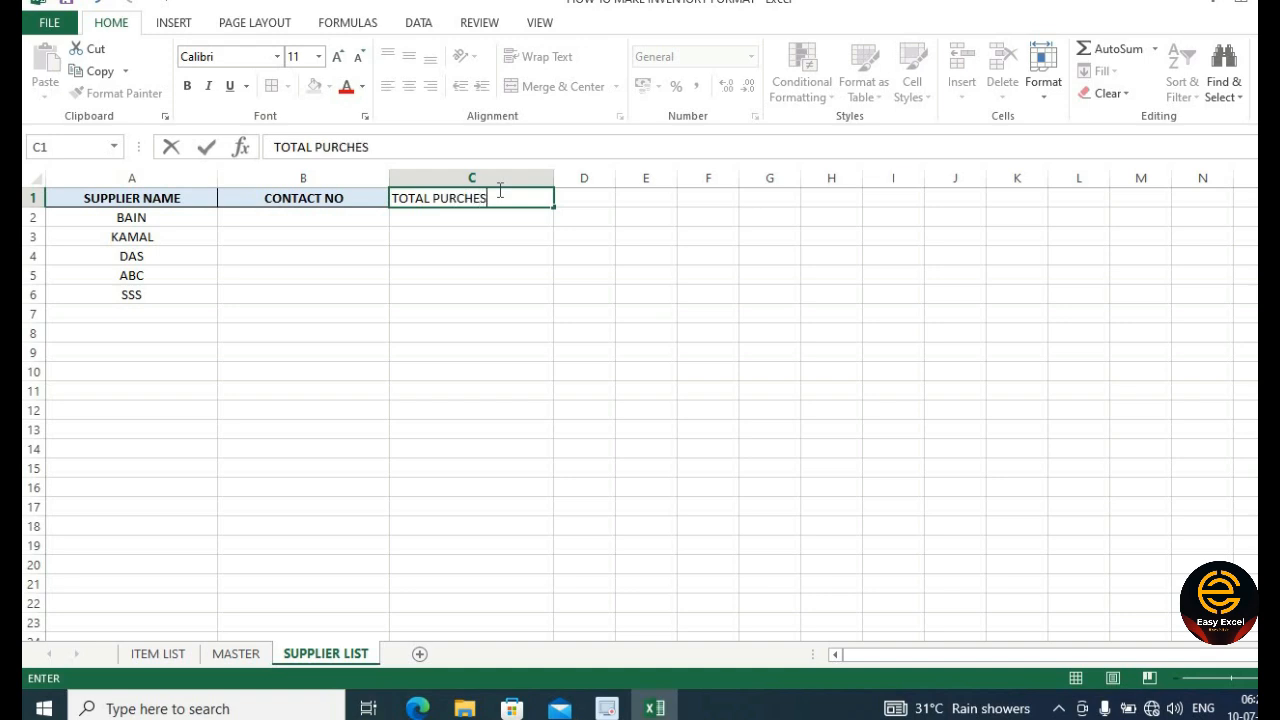
key(Return)
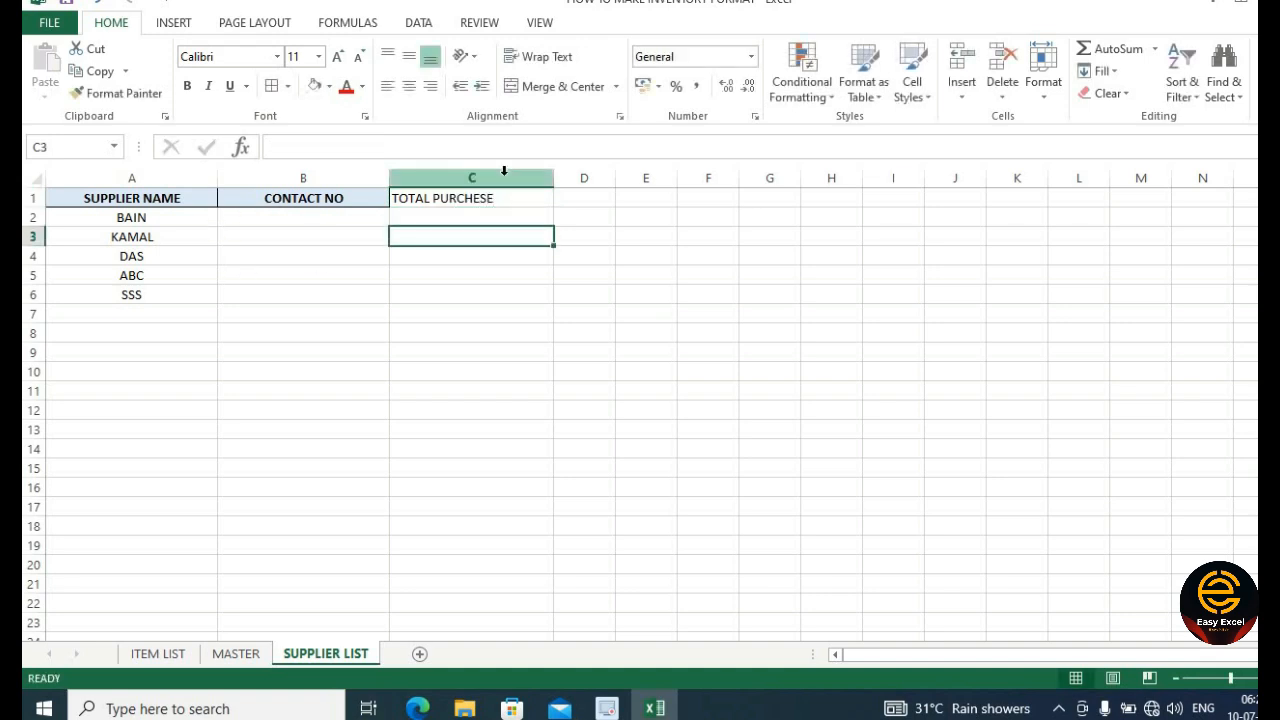
- Copy the formatting of the CONTACT NO column onto the TOTAL PURCHESE column
click(500, 178)
click(324, 181)
click(118, 93)
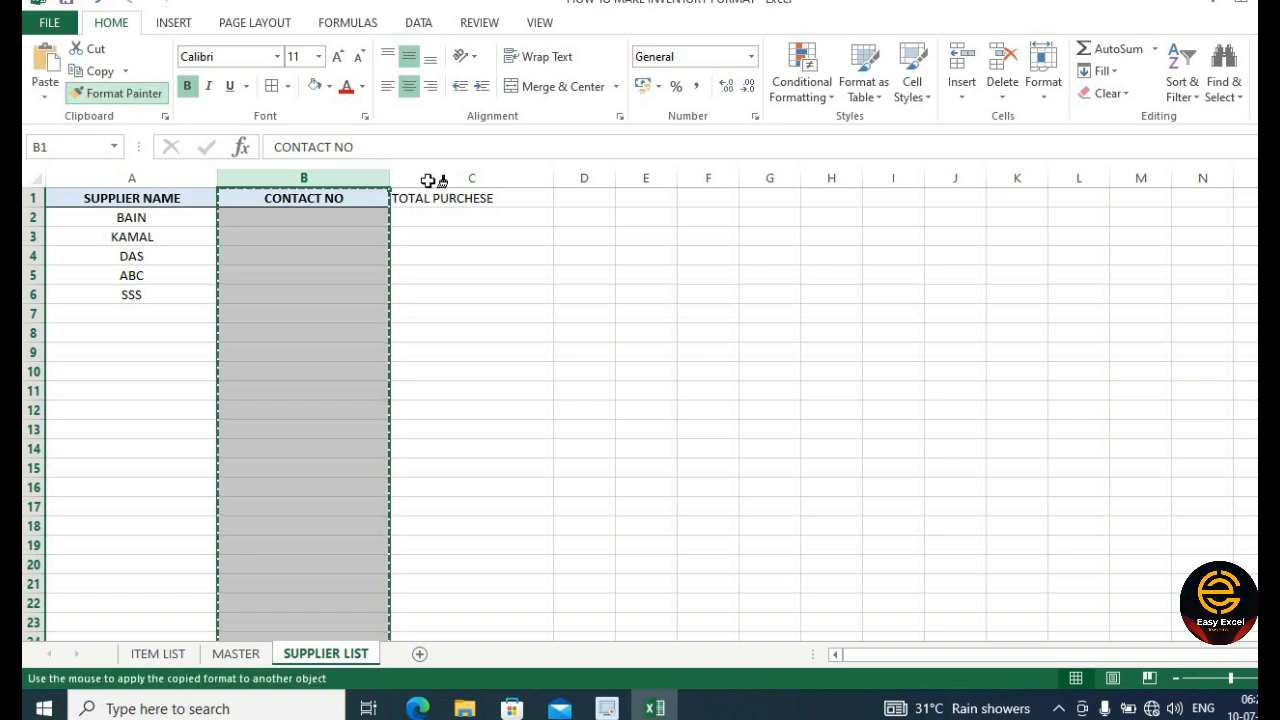
click(470, 180)
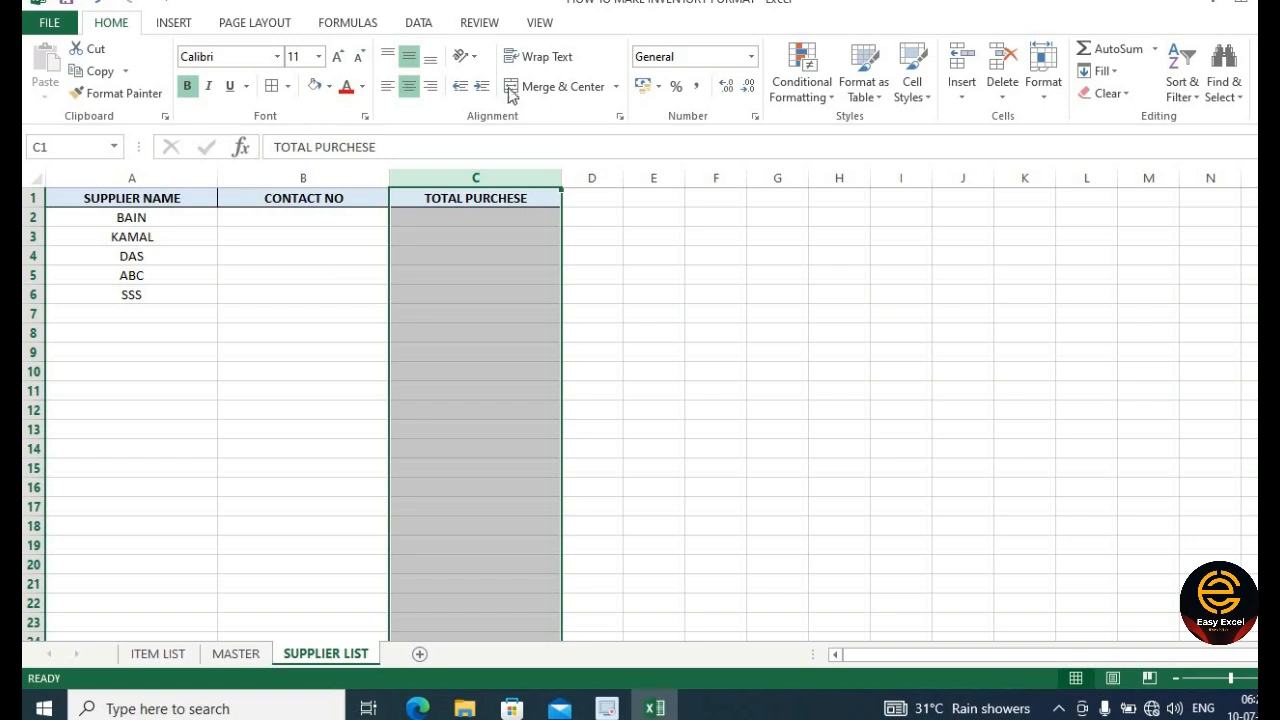
- Apply the Number format to the TOTAL PURCHESE column
click(755, 62)
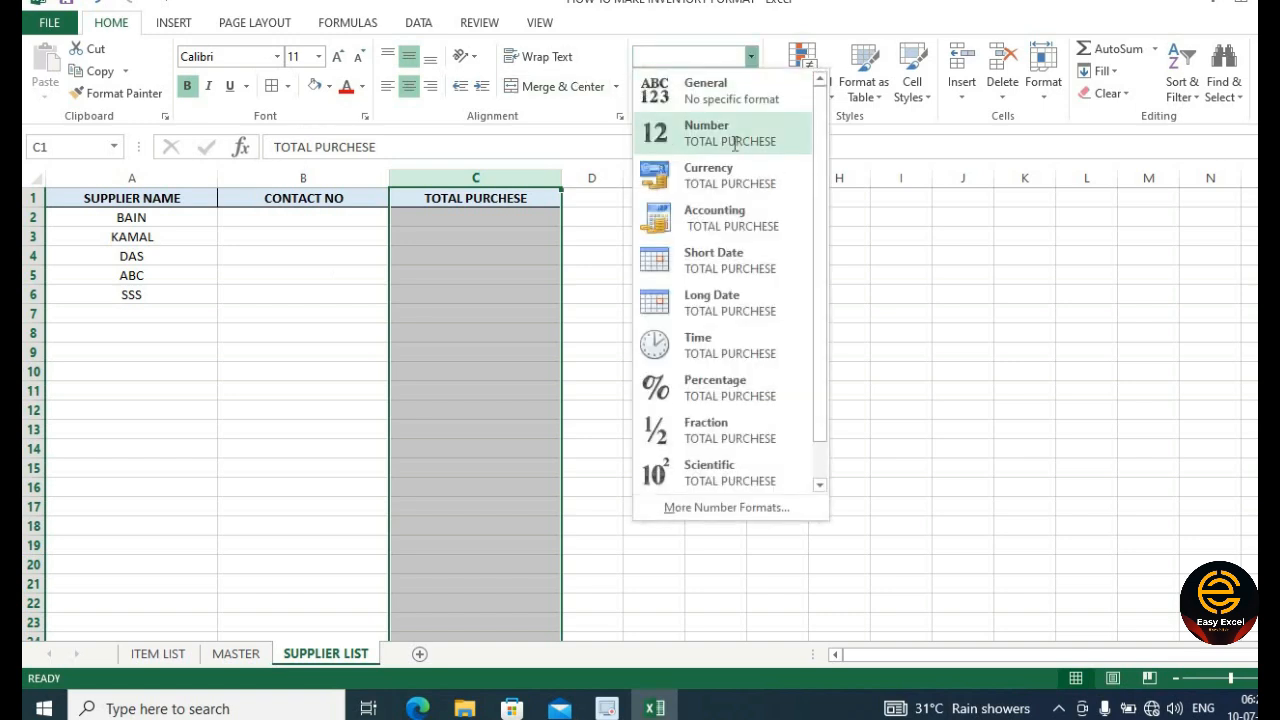
click(724, 128)
click(592, 236)
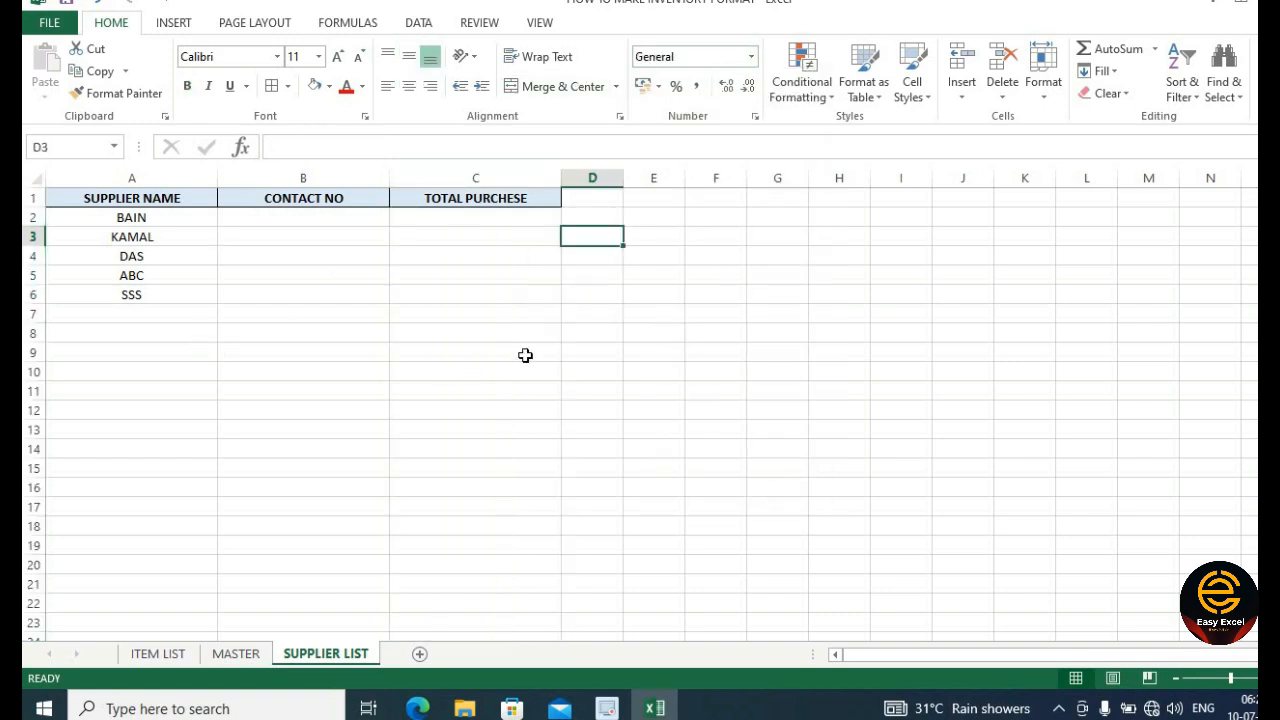
click(144, 318)
click(645, 334)
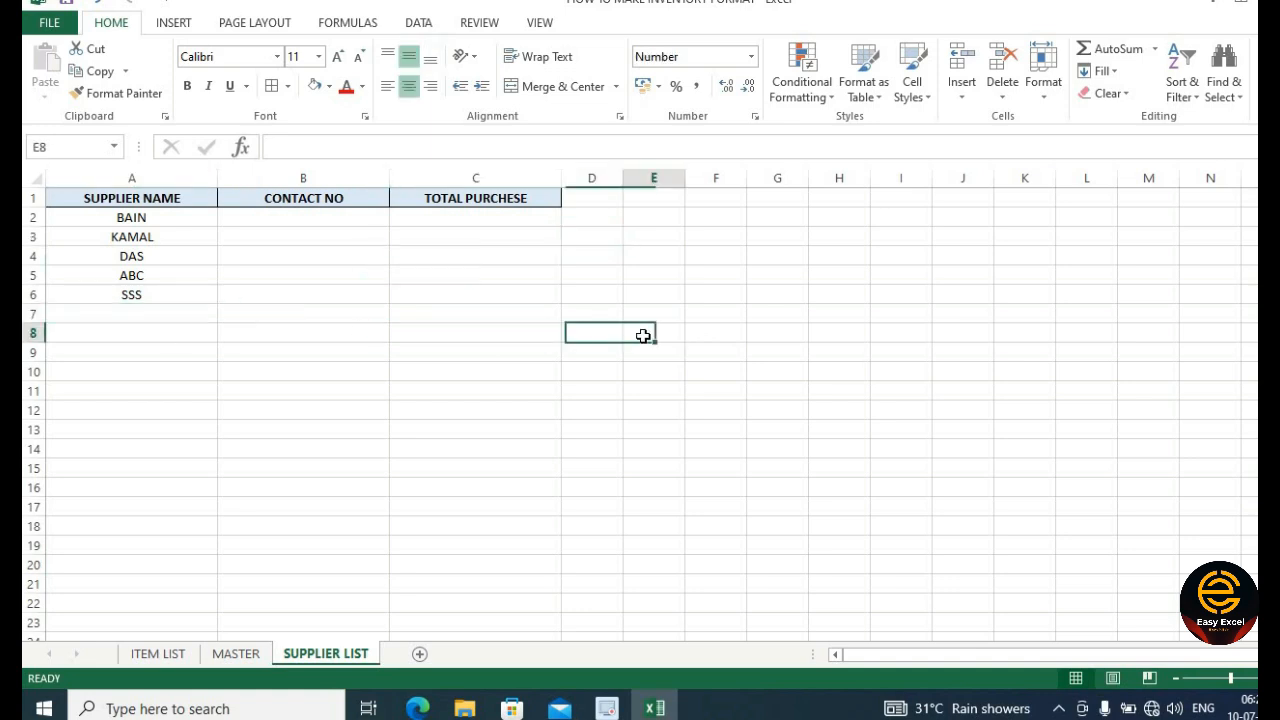
- Review the MASTER and ITEM LIST sheets, including the item name dropdown in B4 of MASTER
click(248, 653)
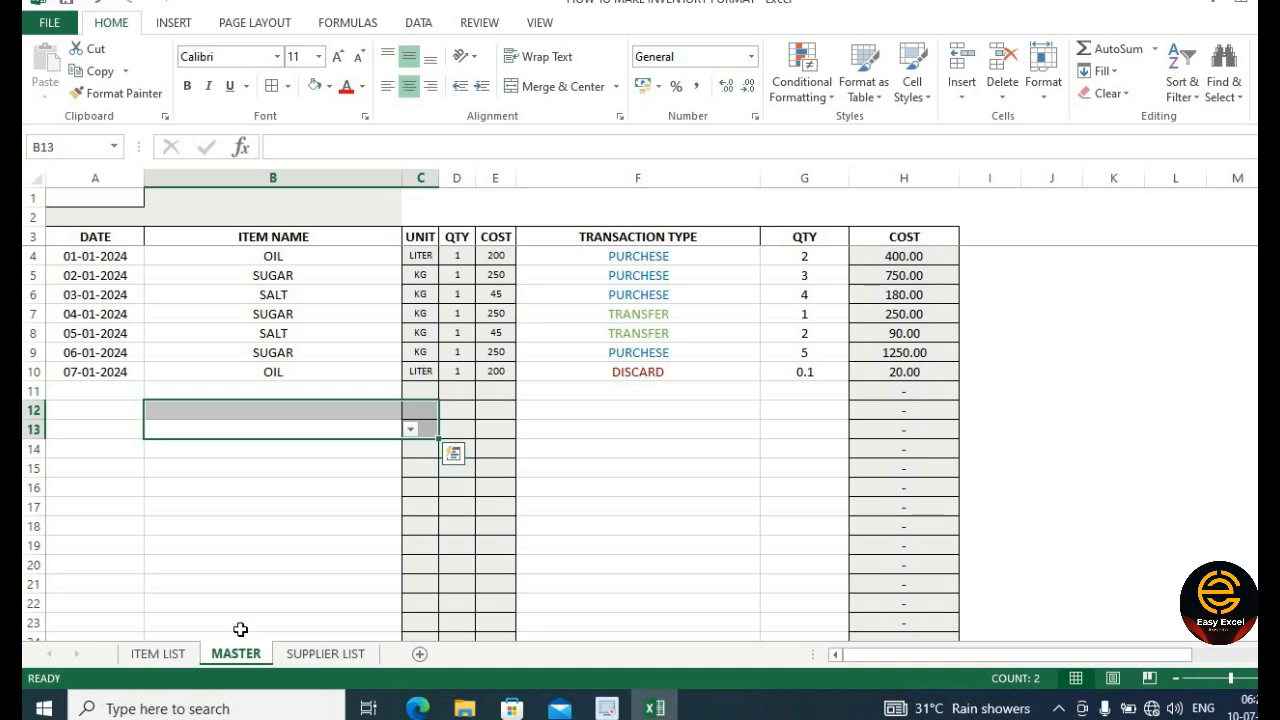
click(177, 654)
click(194, 549)
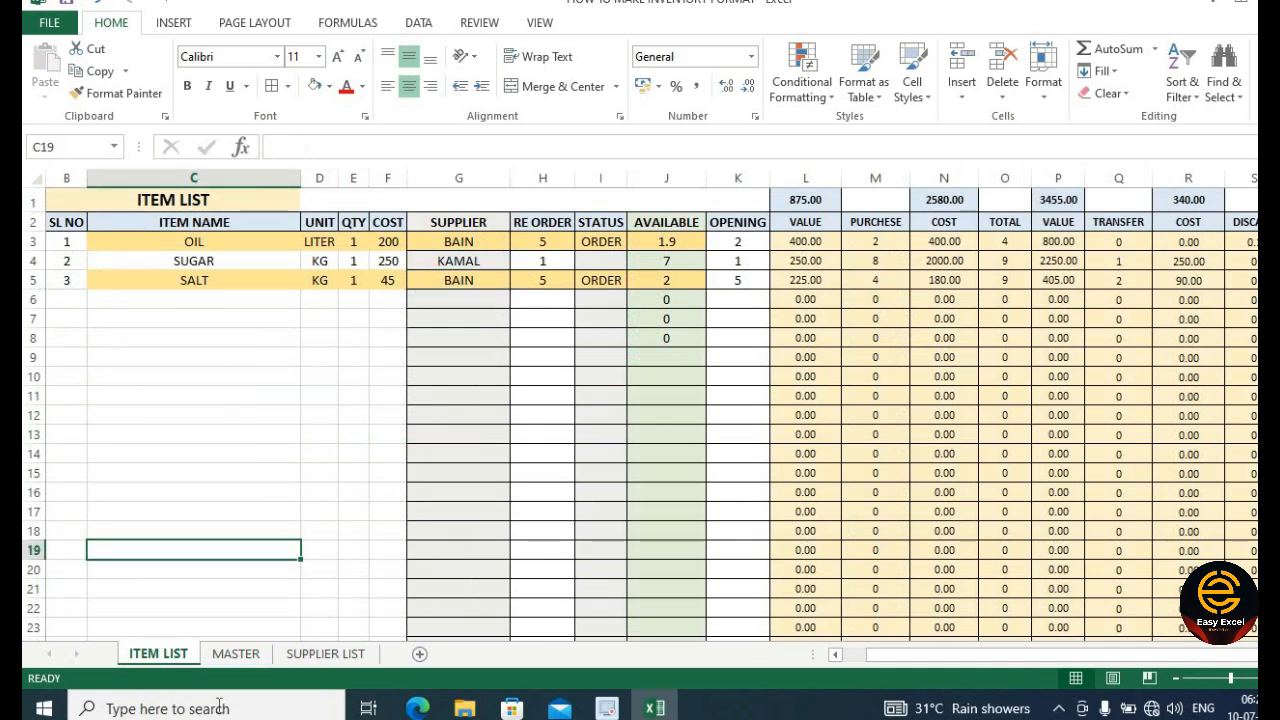
click(234, 654)
click(96, 197)
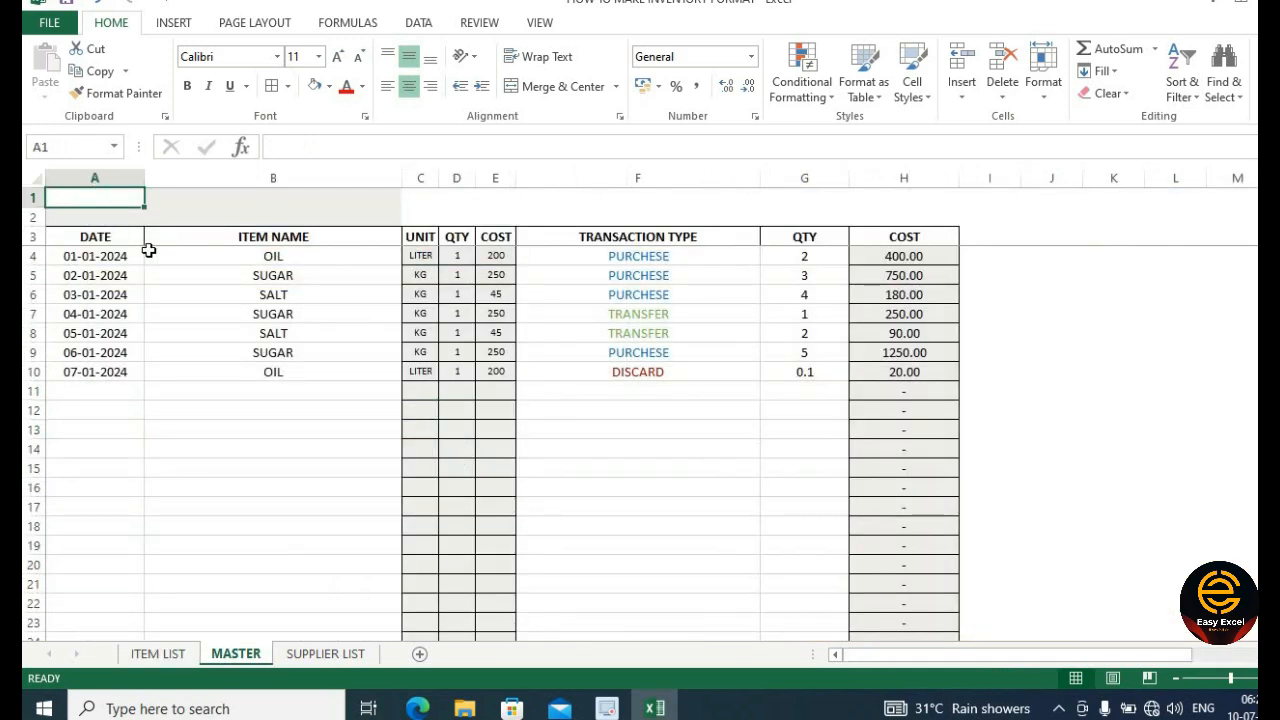
click(399, 256)
click(410, 257)
key(Escape)
click(255, 508)
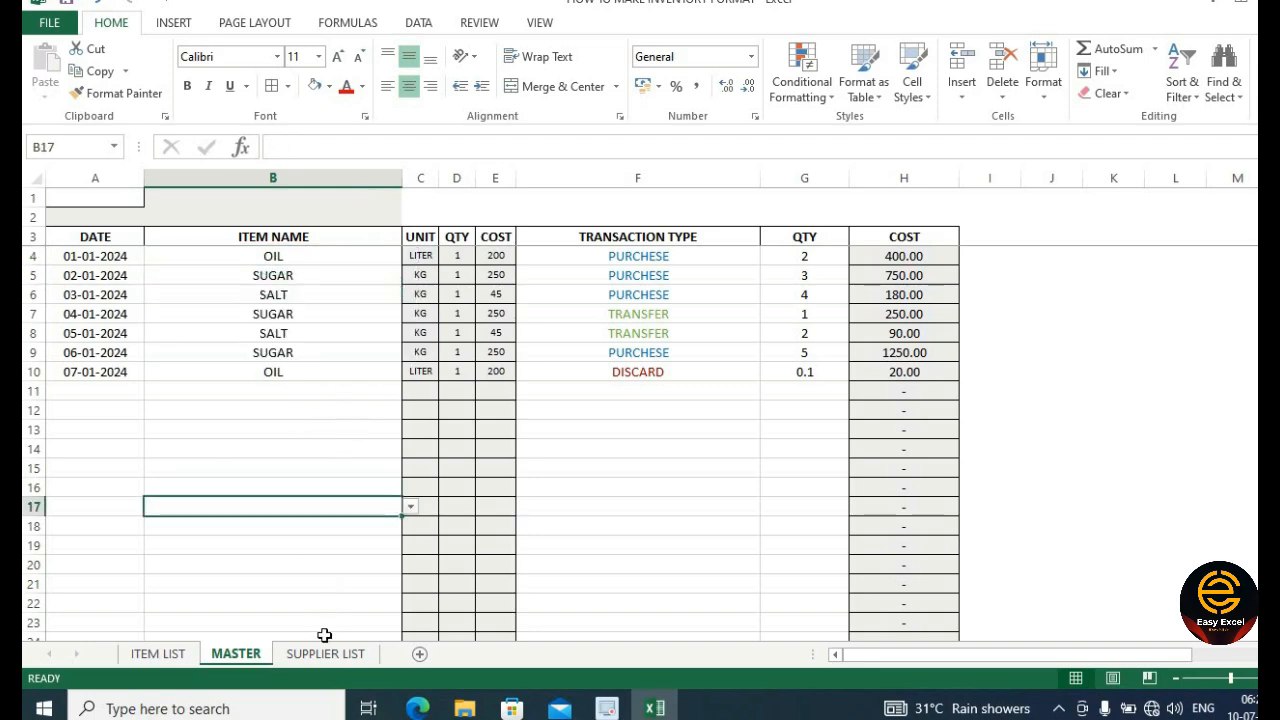
- Enter a placeholder contact number in B2 of the SUPPLIER LIST sheet and fill it down to B6
click(325, 653)
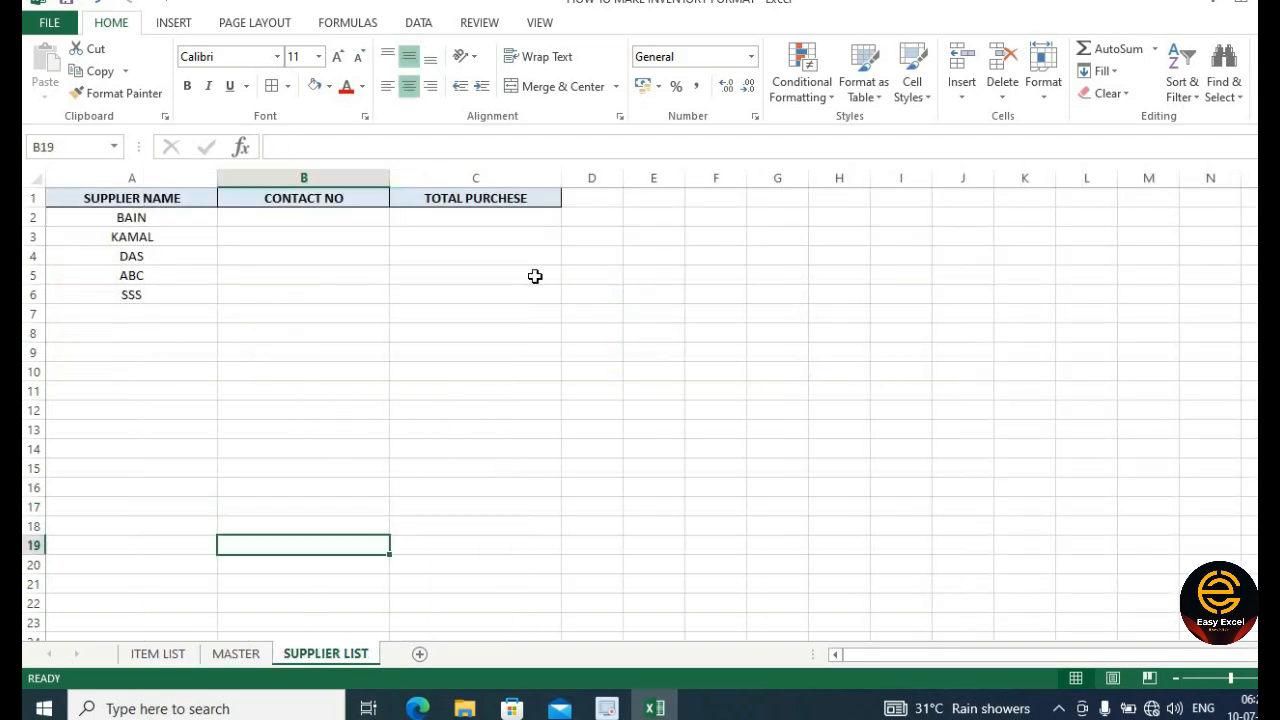
click(479, 222)
drag(202, 222, 308, 214)
click(308, 214)
text(5454)
key(Return)
click(347, 217)
drag(390, 225, 388, 306)
click(488, 220)
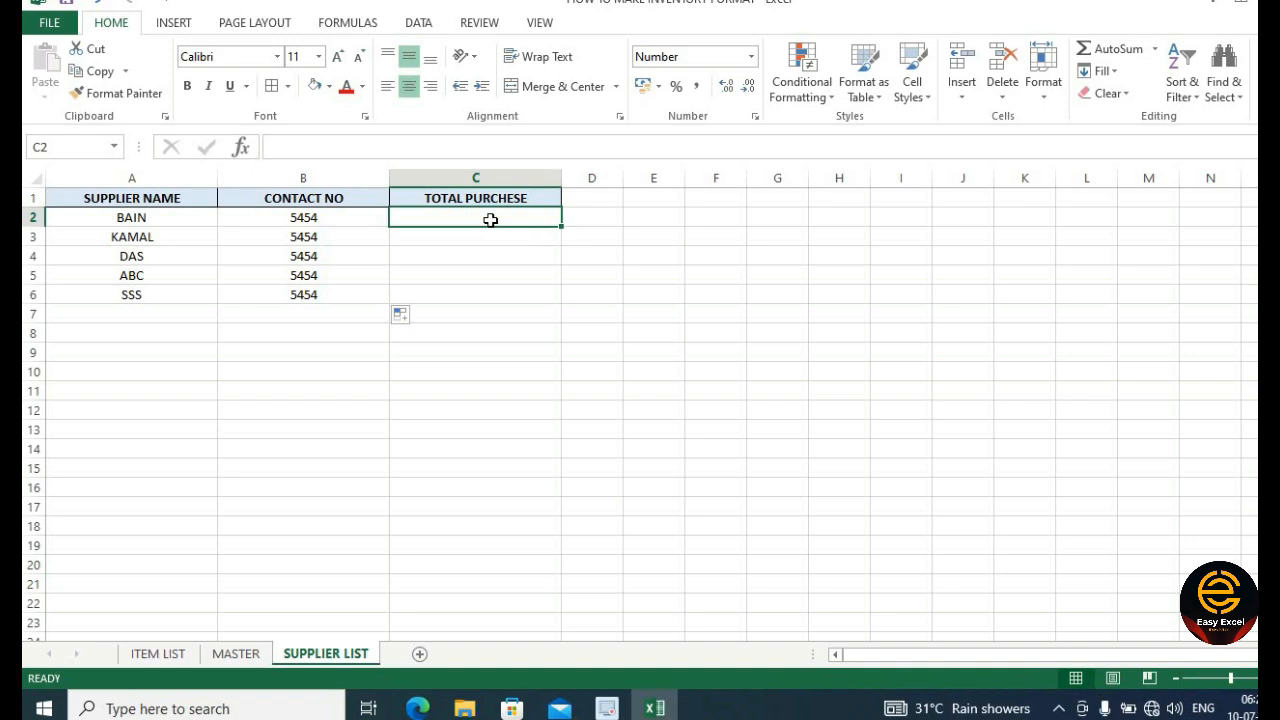
click(134, 216)
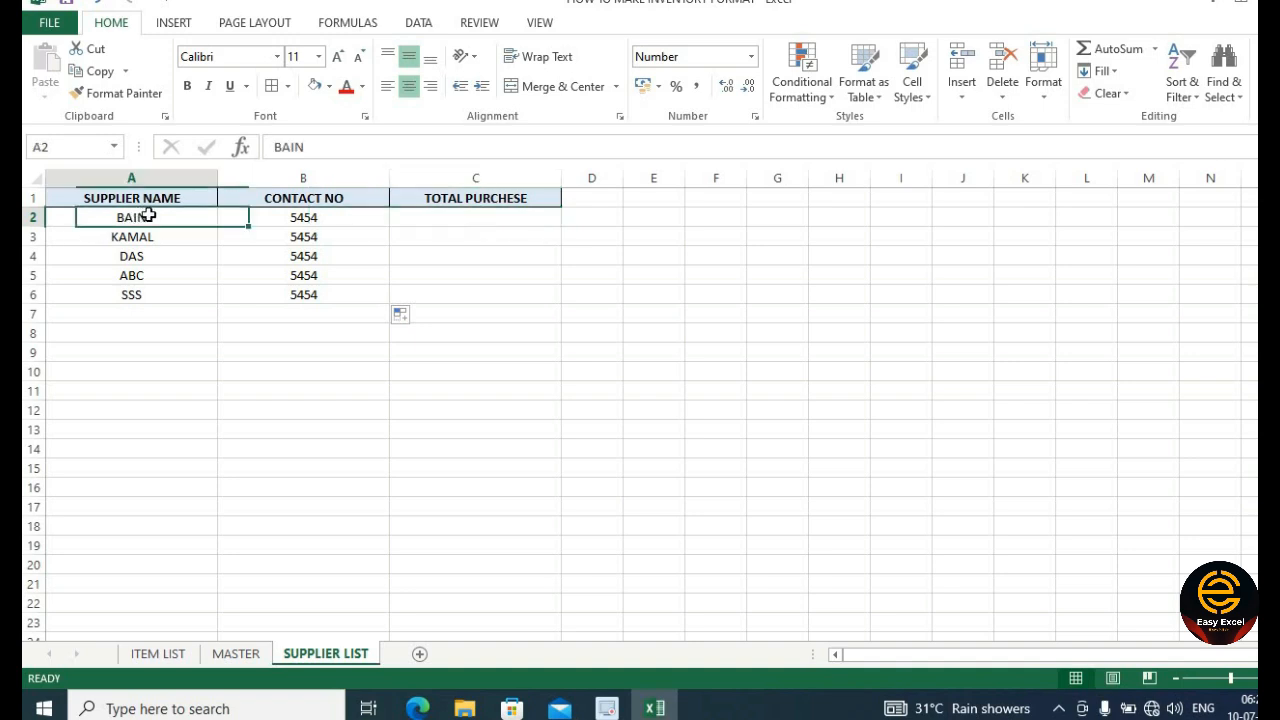
- Add a SUPPLIER heading in I3 of the MASTER sheet and widen column I
click(468, 216)
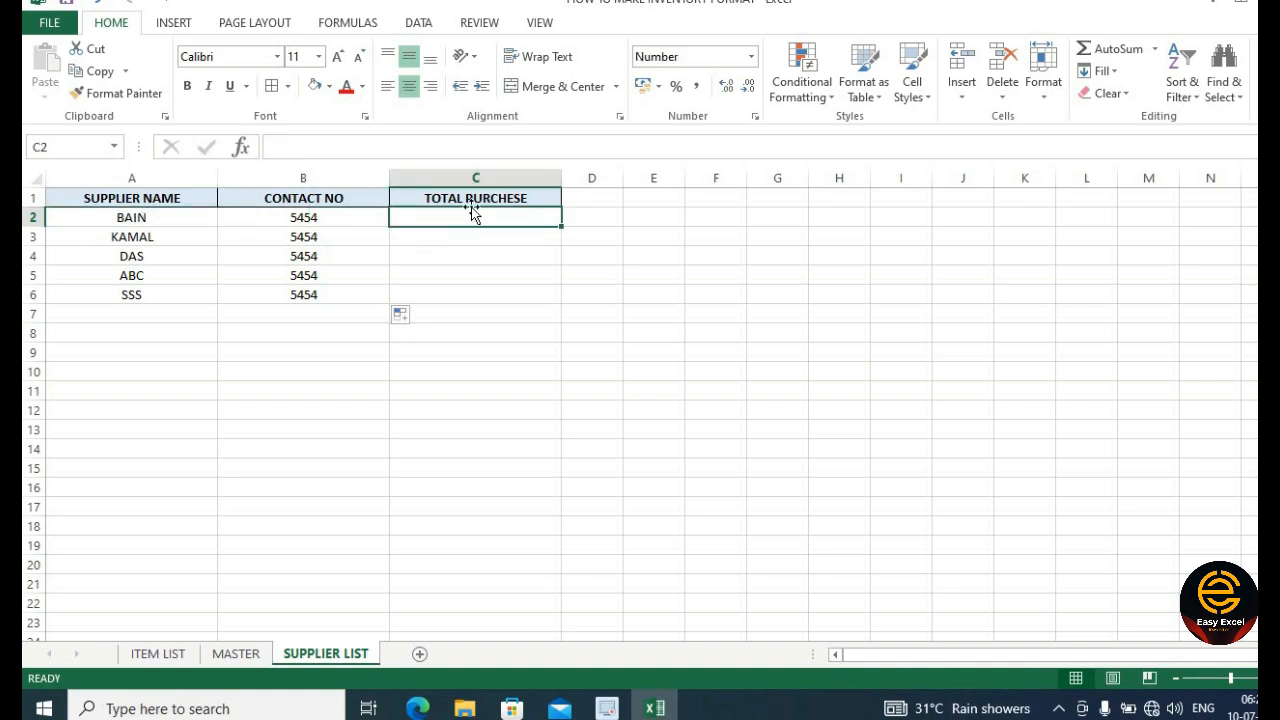
key(ctrl+Page_Up)
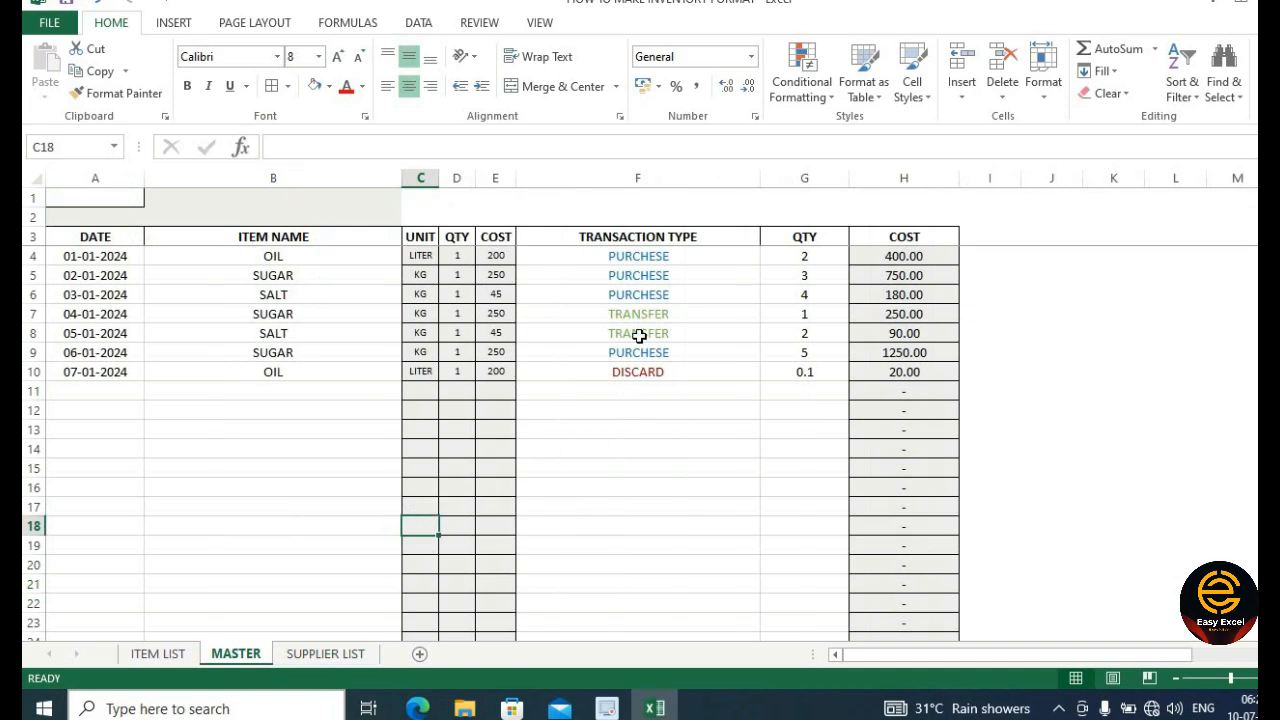
click(674, 257)
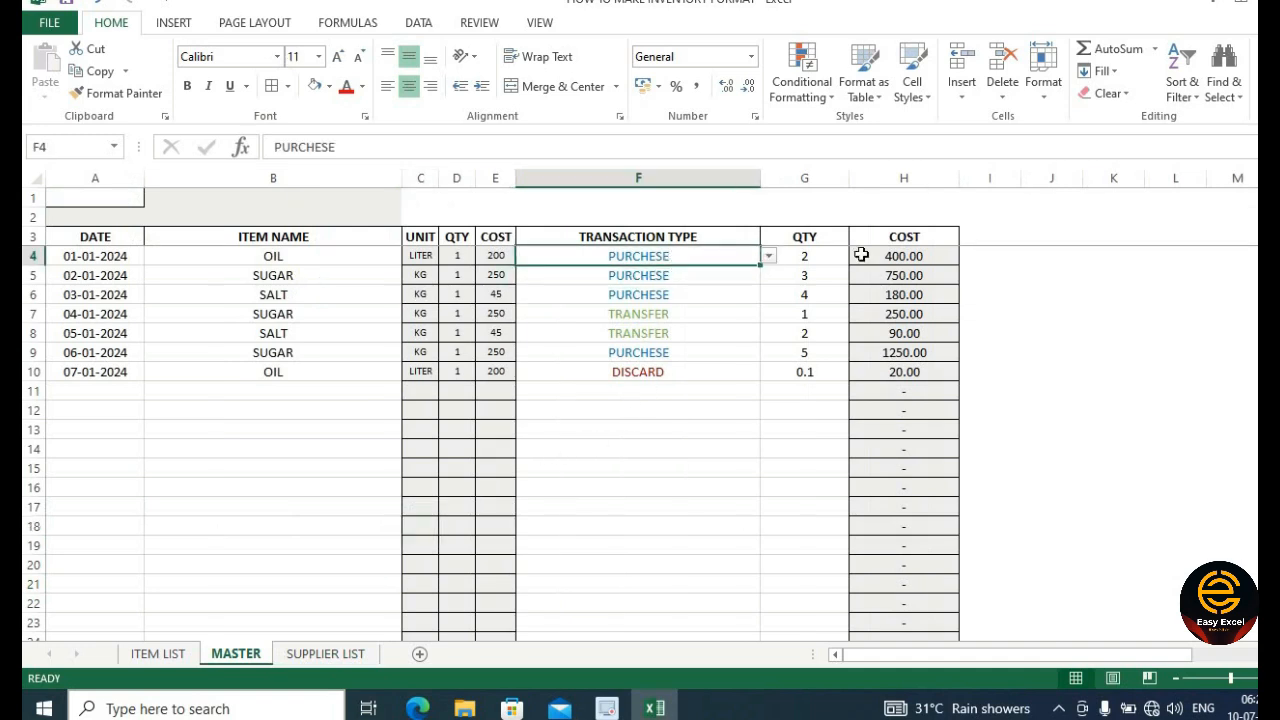
click(994, 234)
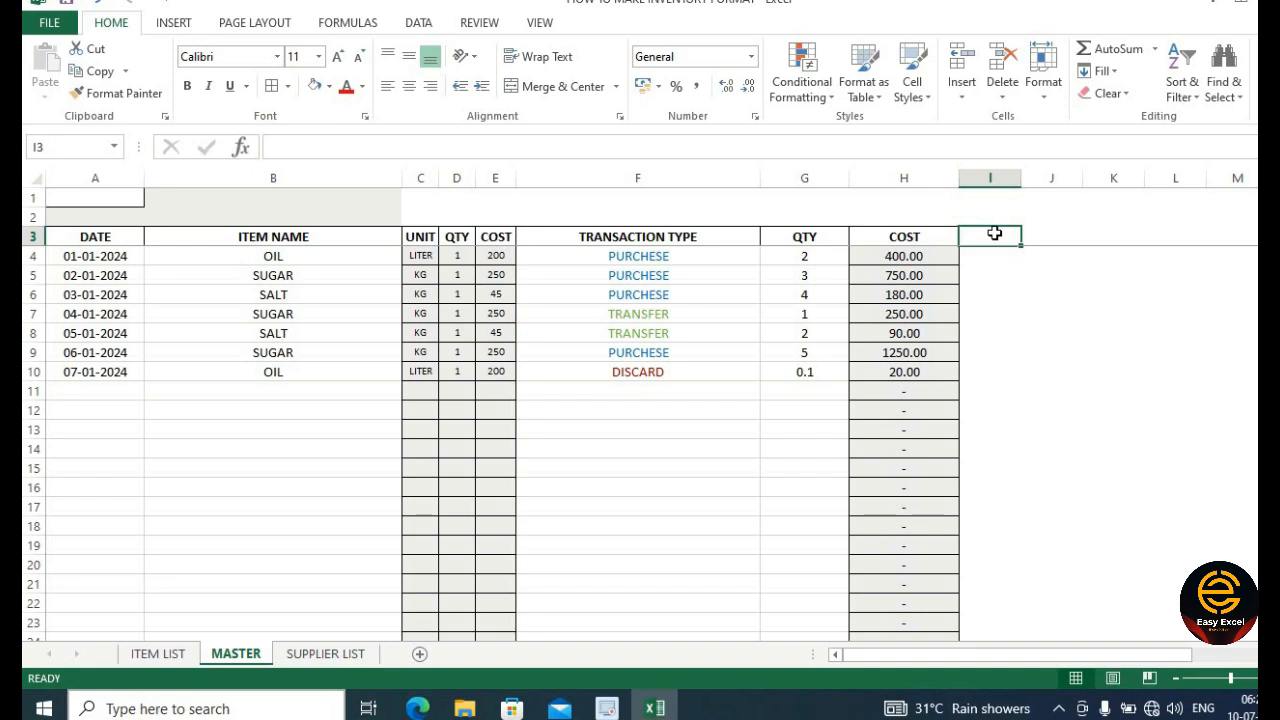
text(SUPPLIER)
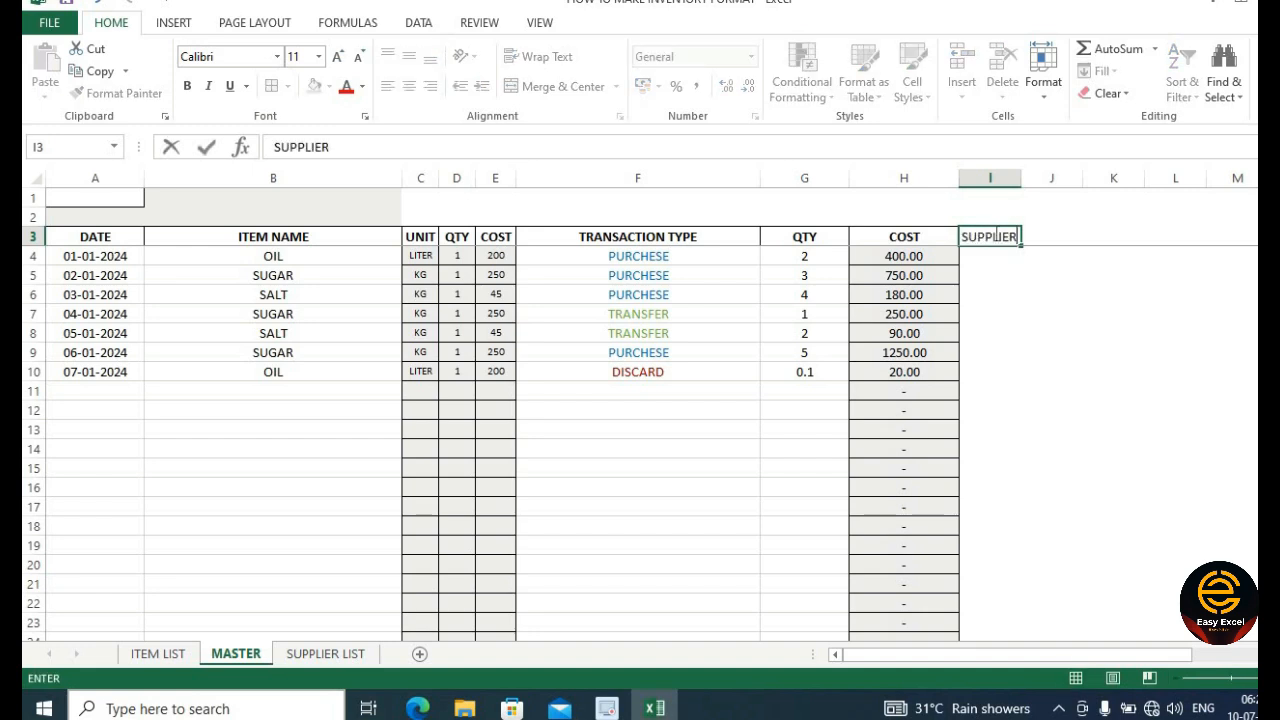
click(1067, 314)
drag(1021, 178, 1090, 185)
- Copy the formatting of the COST column H onto the SUPPLIER column and widen that column
click(990, 240)
click(947, 234)
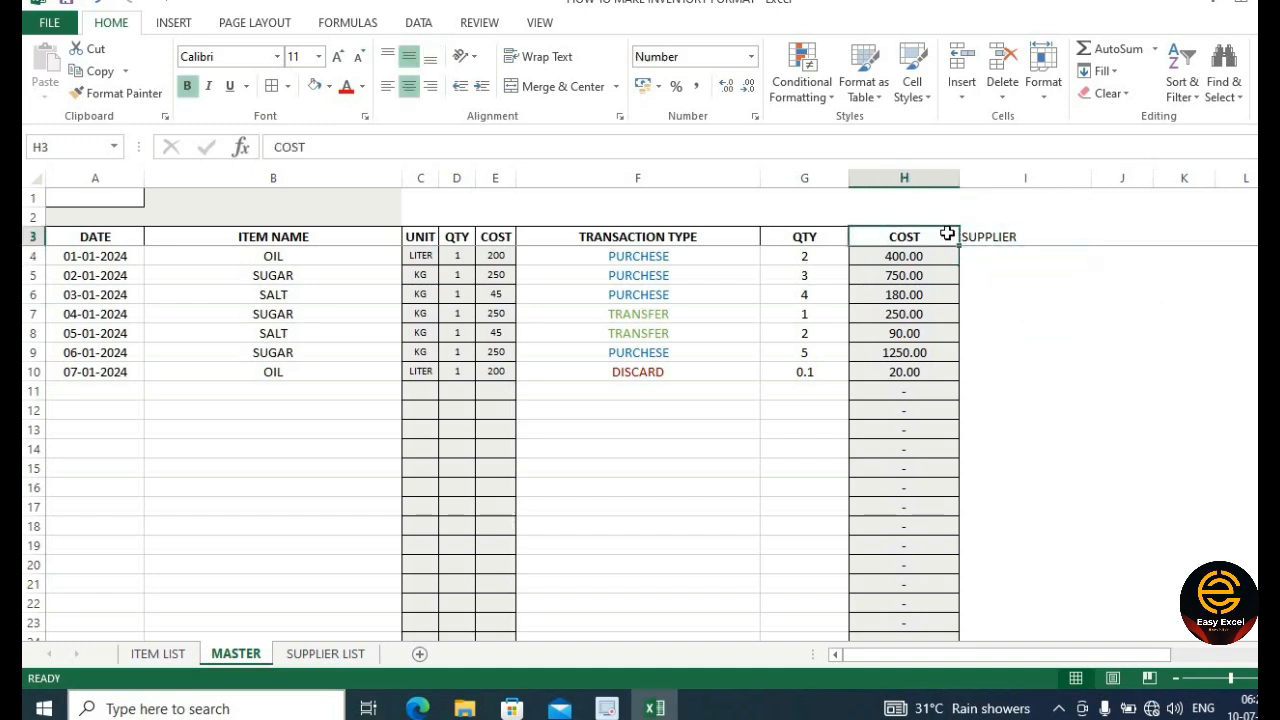
click(929, 178)
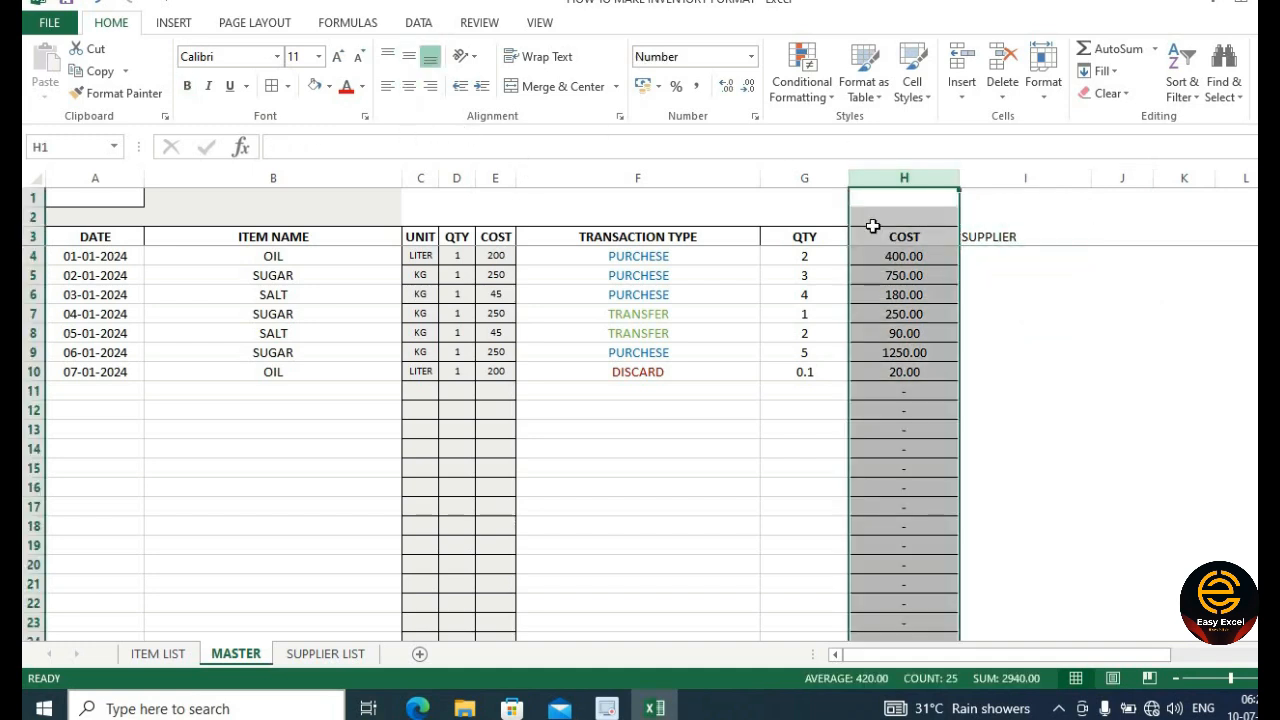
click(113, 92)
click(995, 178)
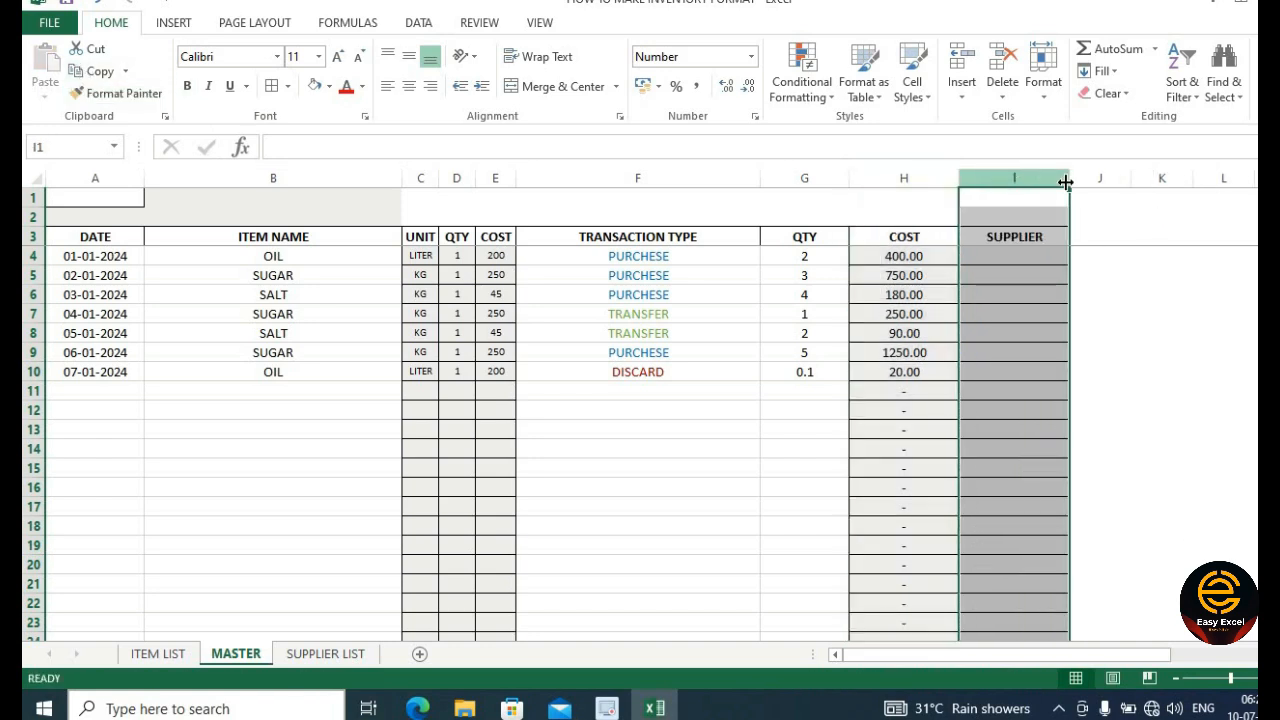
drag(1092, 178, 1099, 178)
- Enter =VLOOKUP(B4,'ITEM LIST'!C:G,5,0) in I4 of MASTER to fetch the item's supplier
click(1043, 242)
click(1042, 249)
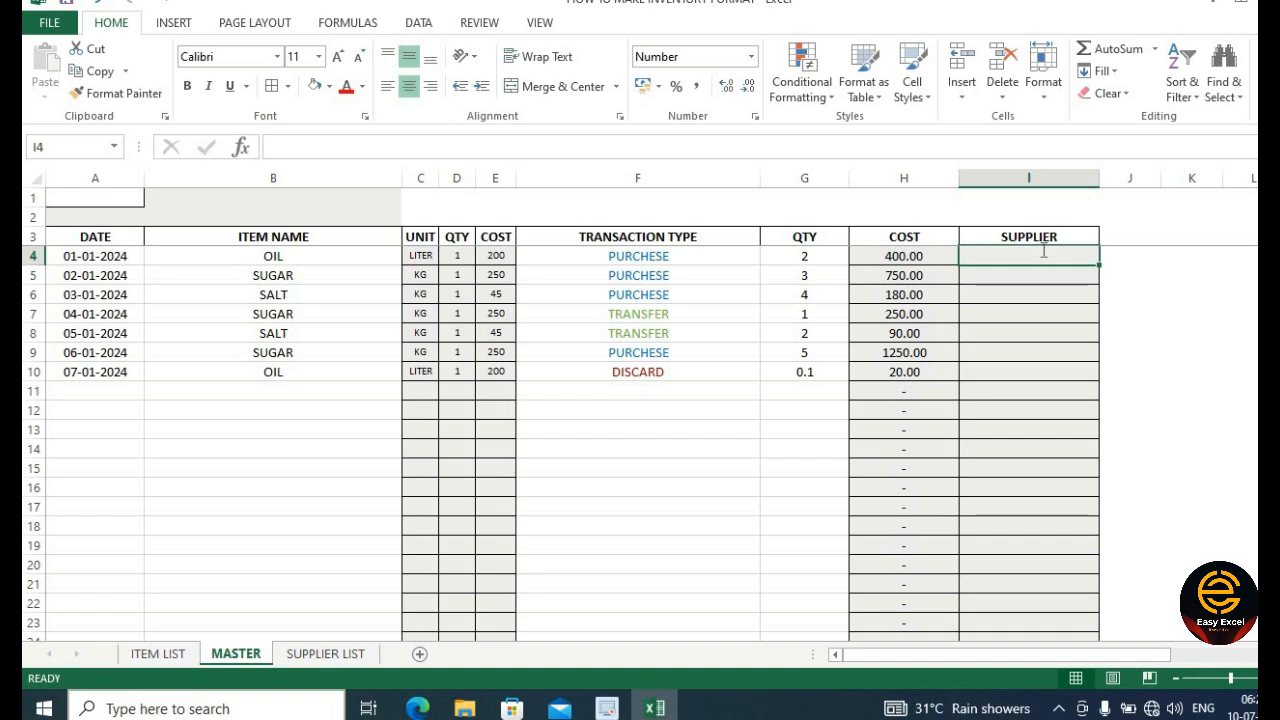
text(=VL)
key(Tab)
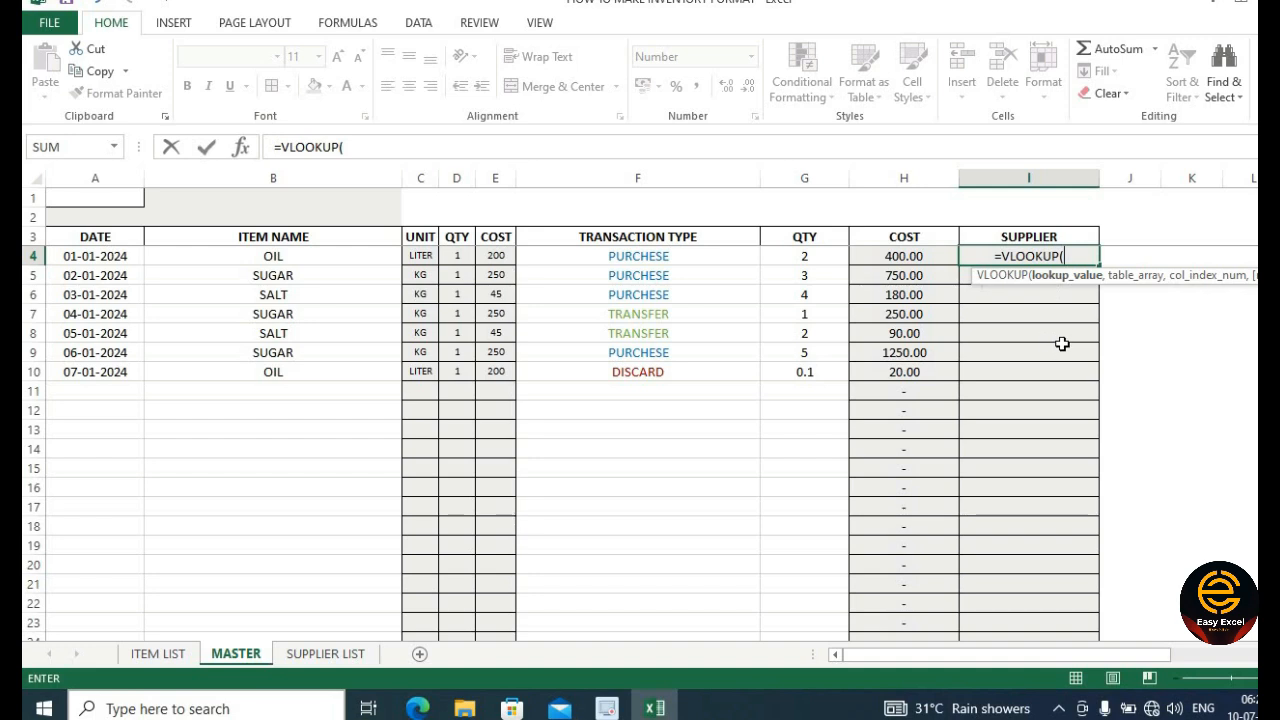
click(344, 253)
text(,)
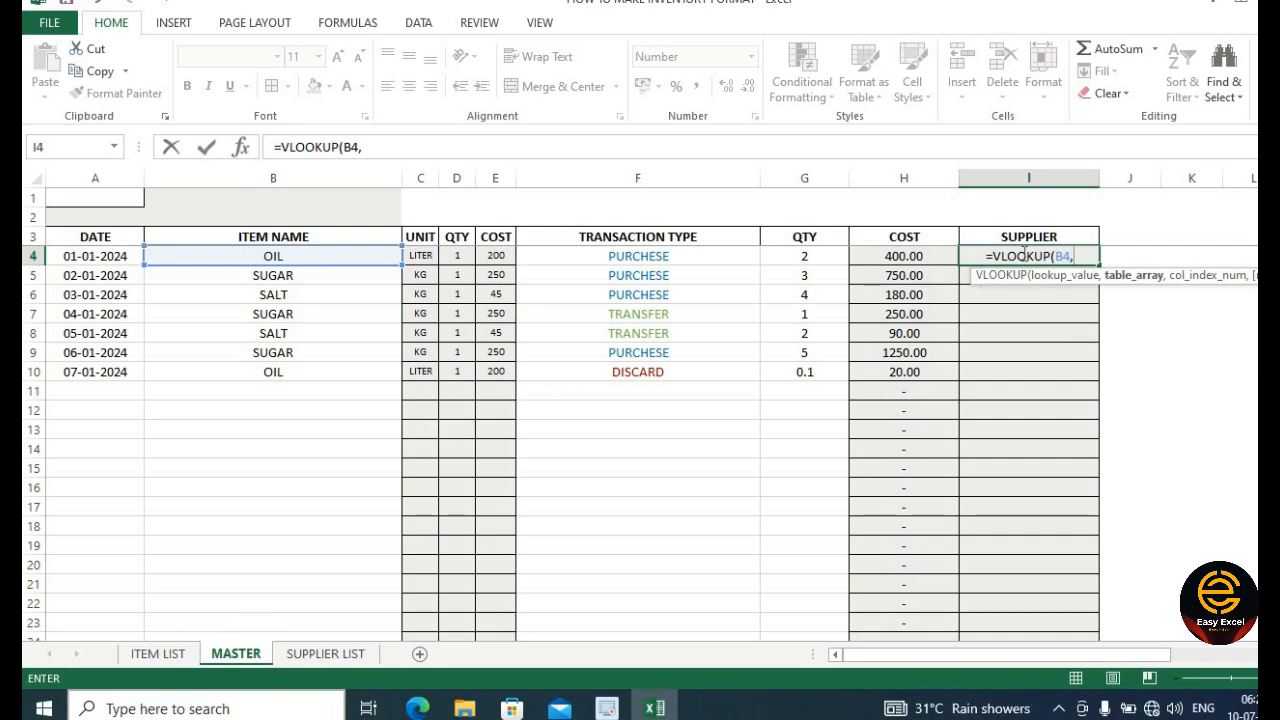
click(182, 650)
drag(235, 178, 460, 214)
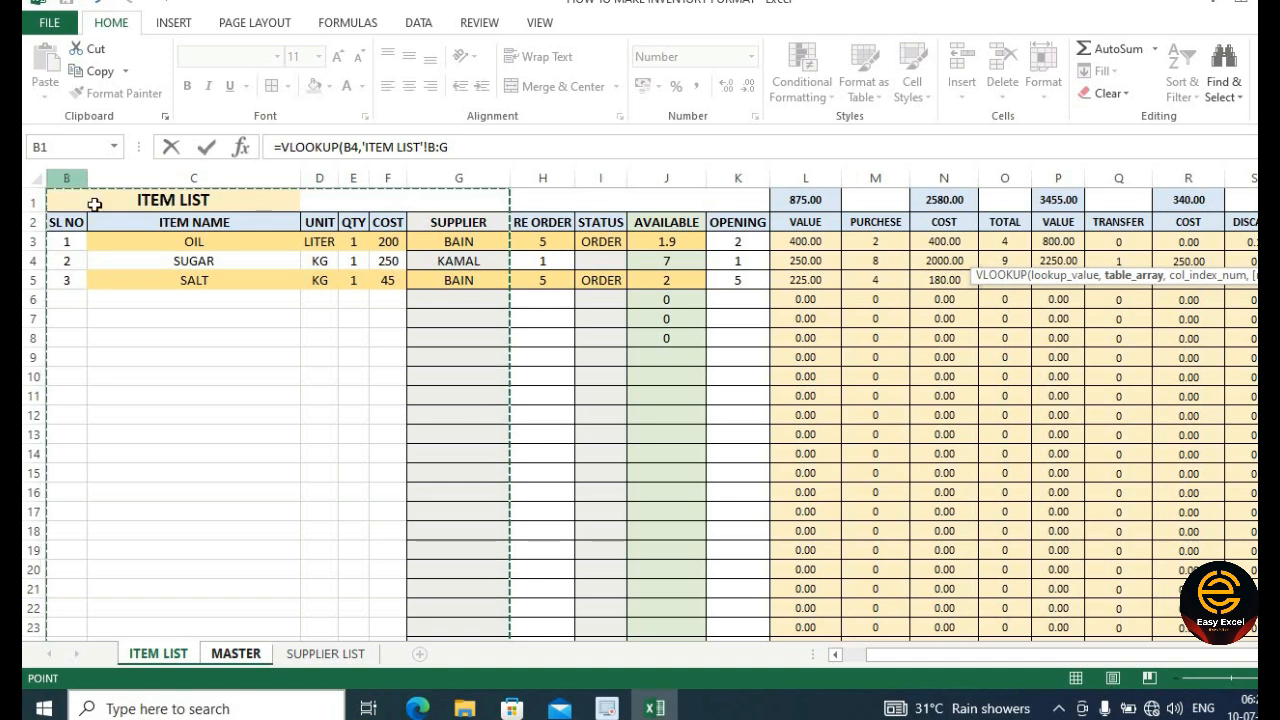
click(436, 148)
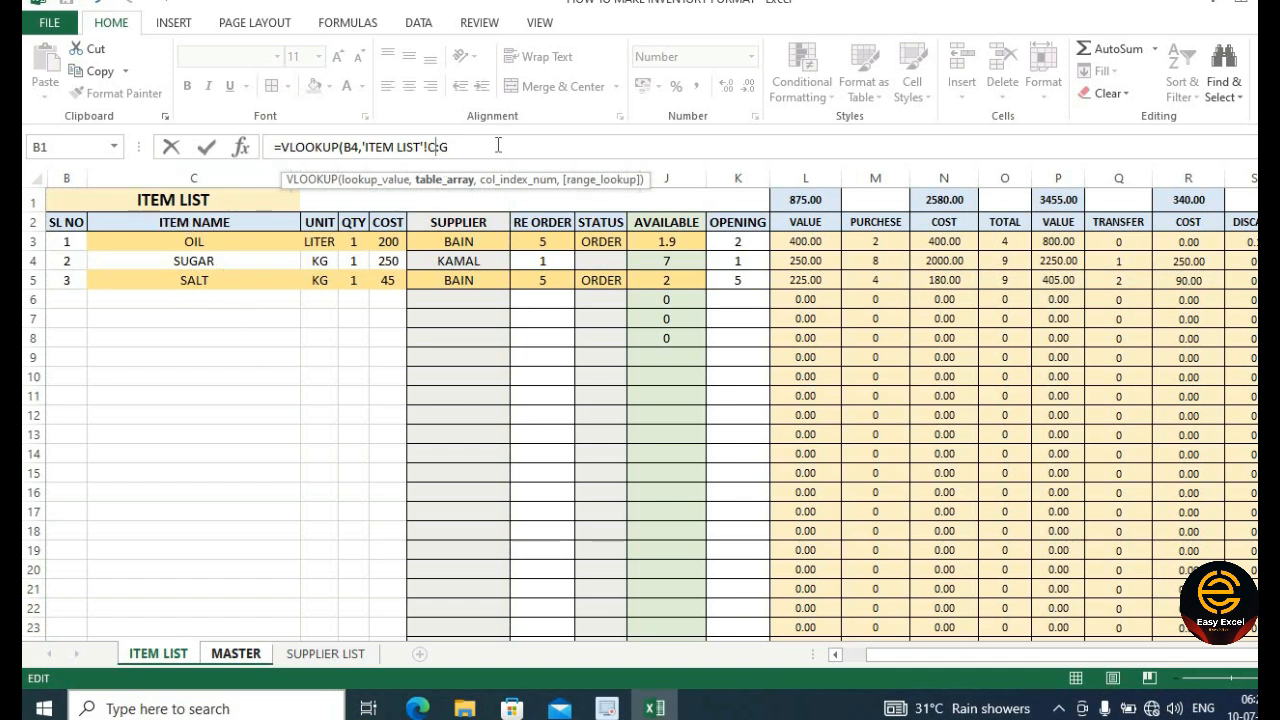
text(,)
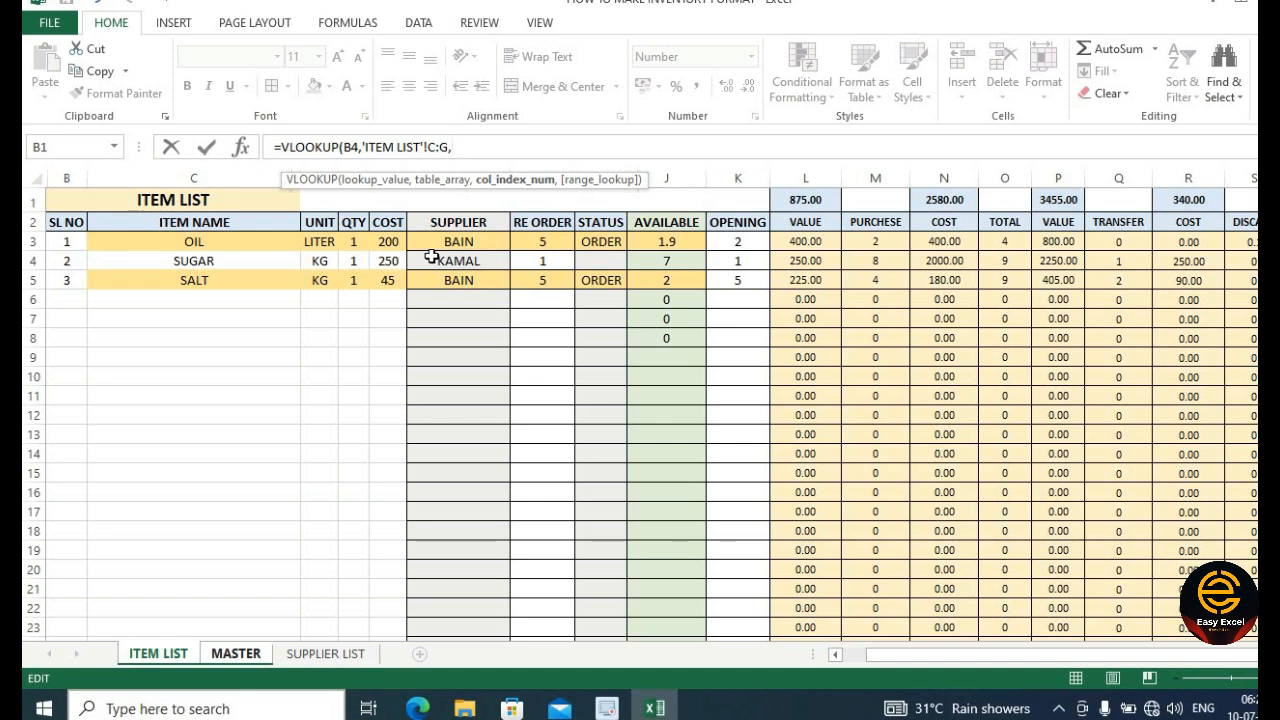
text(5,)
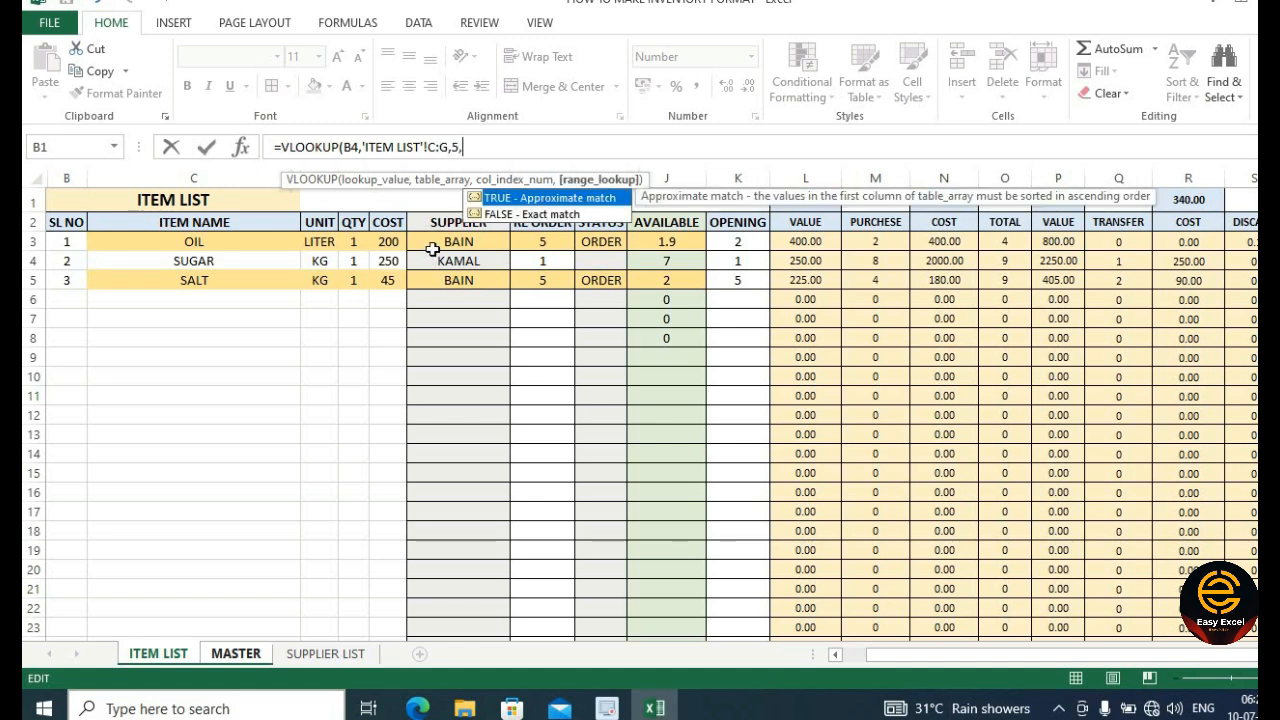
text(0))
key(Return)
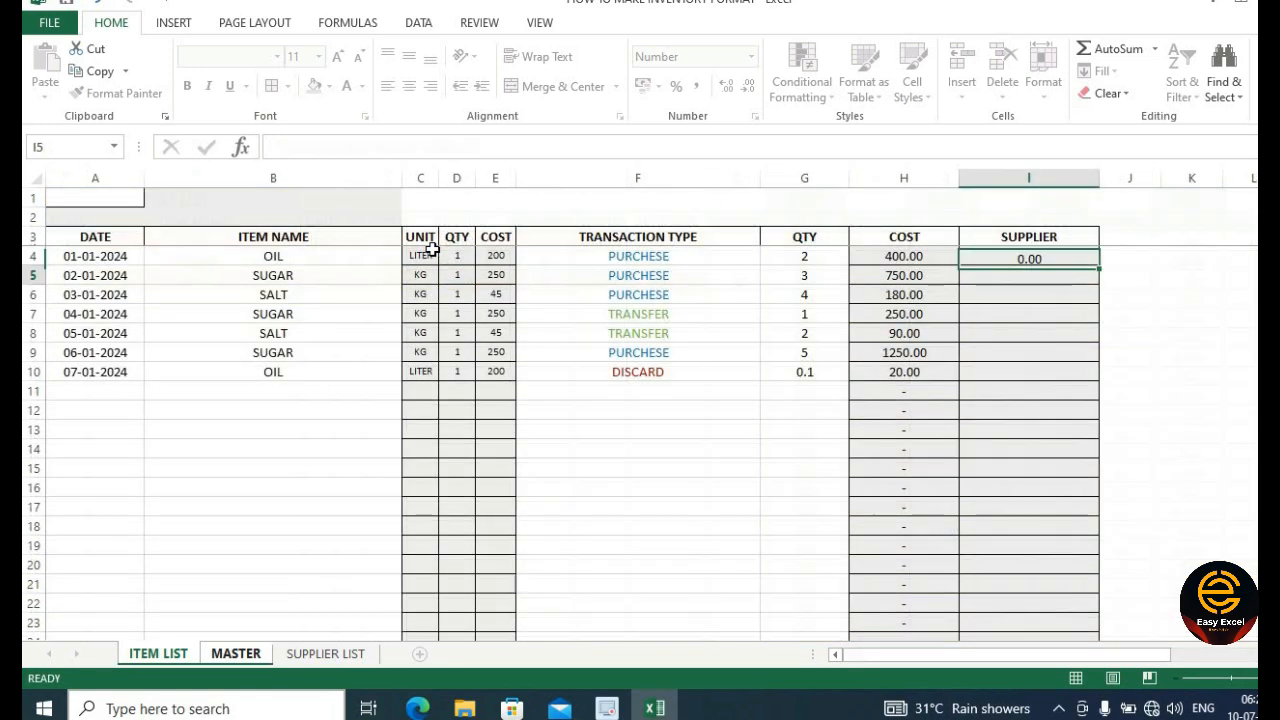
- Fill the I4 lookup down the SUPPLIER column and compare the suppliers with the item names and transaction types
click(271, 255)
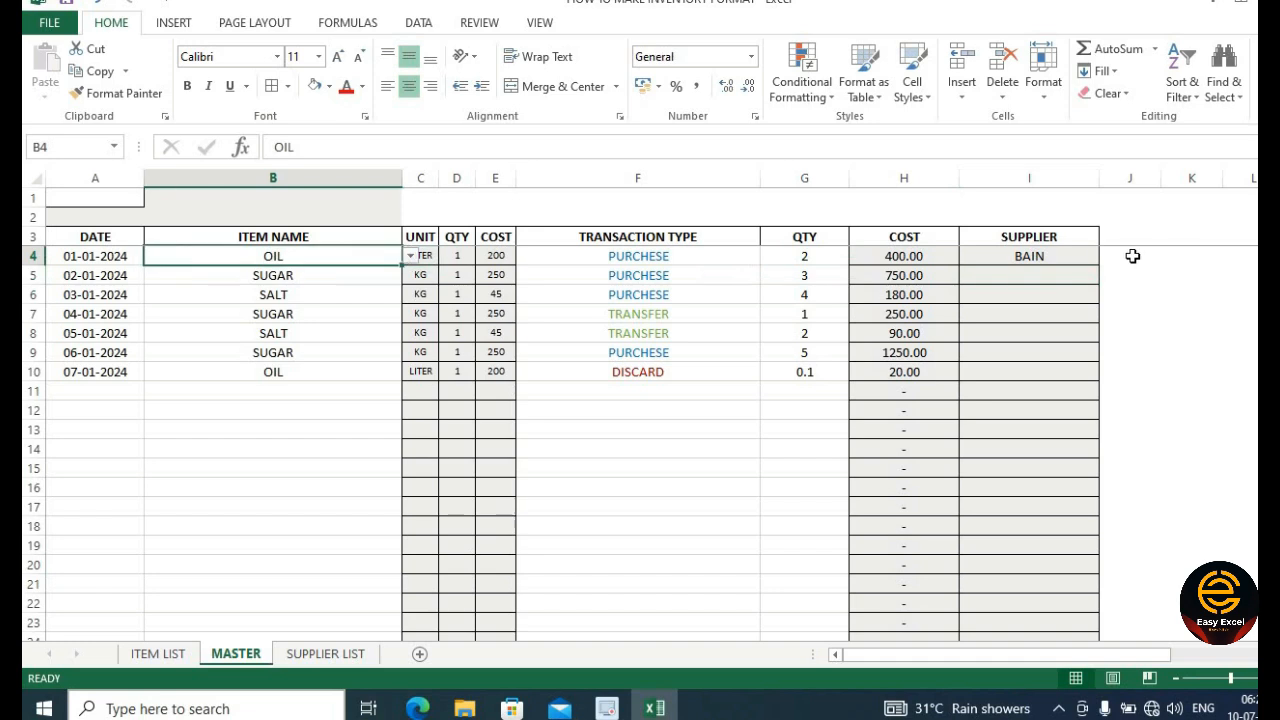
click(1072, 256)
double_click(1099, 269)
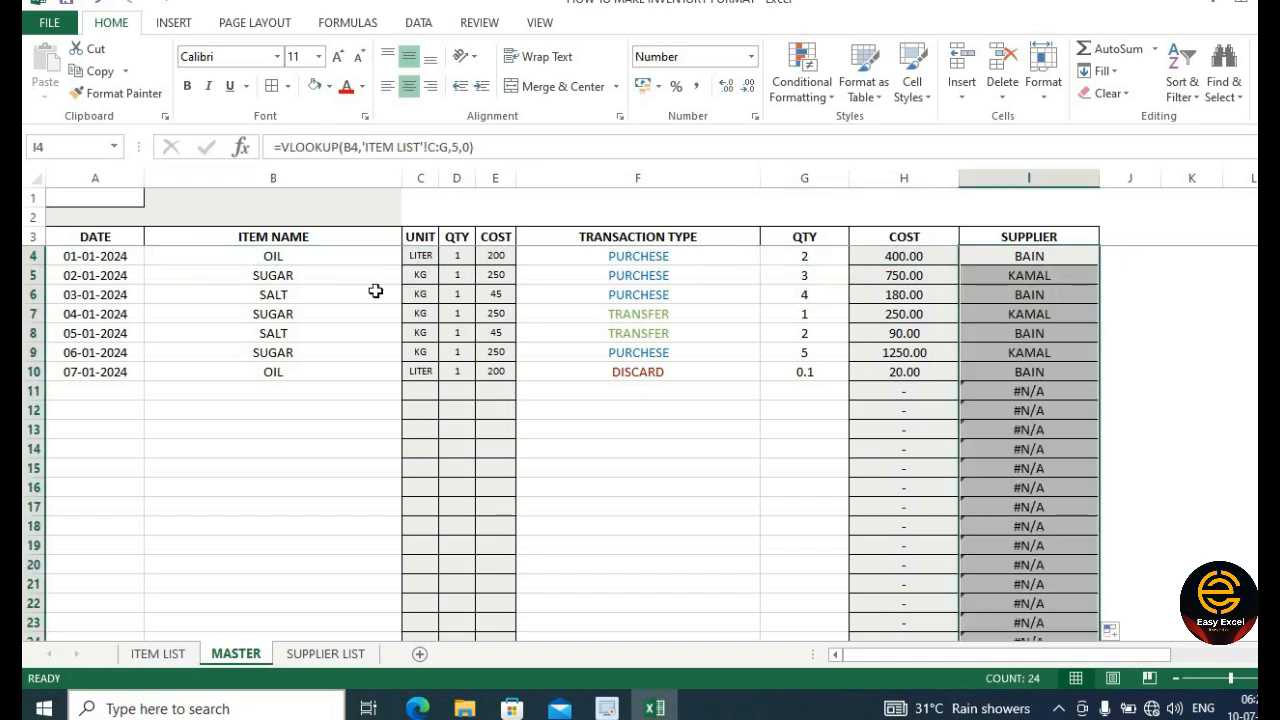
drag(323, 257, 323, 371)
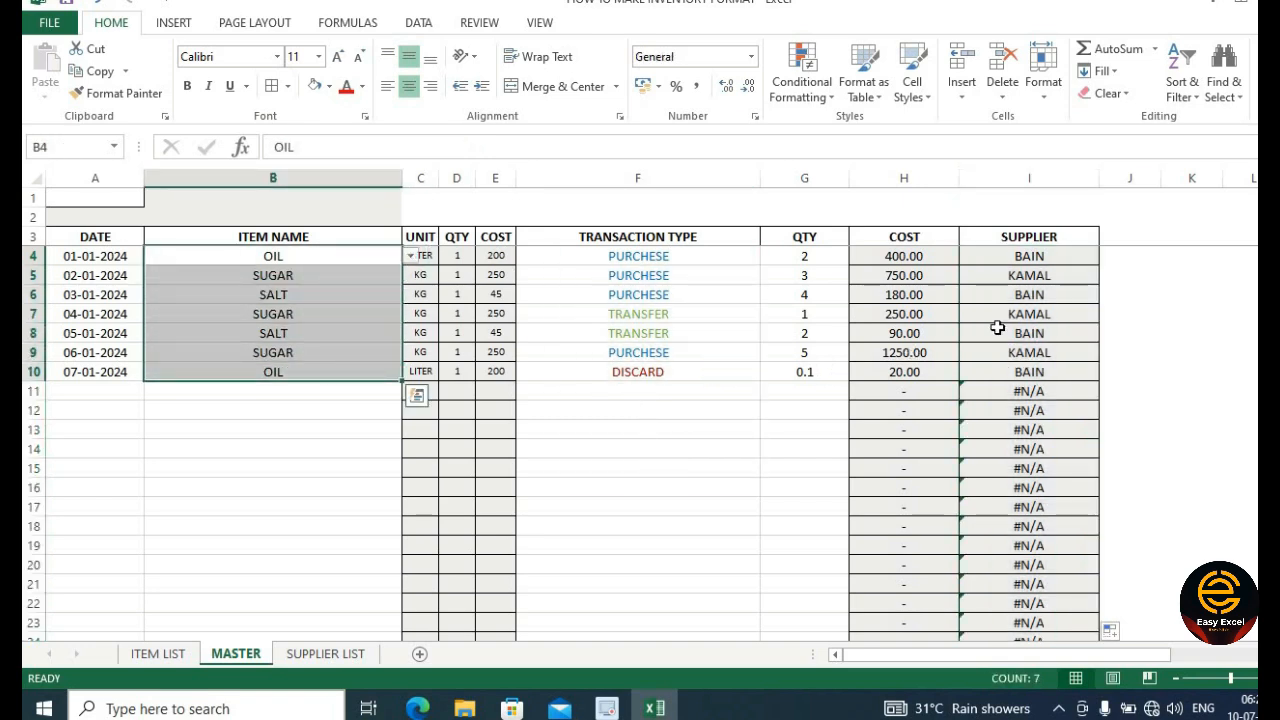
drag(1029, 256, 1029, 386)
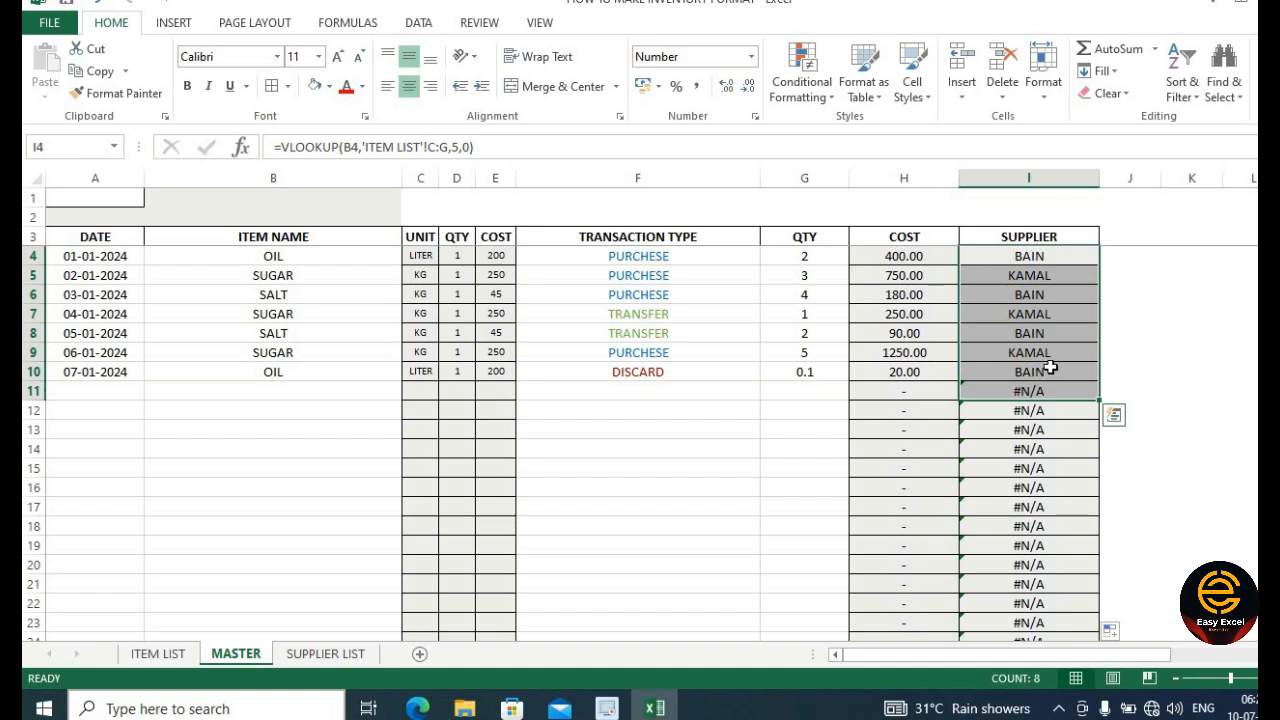
click(1148, 333)
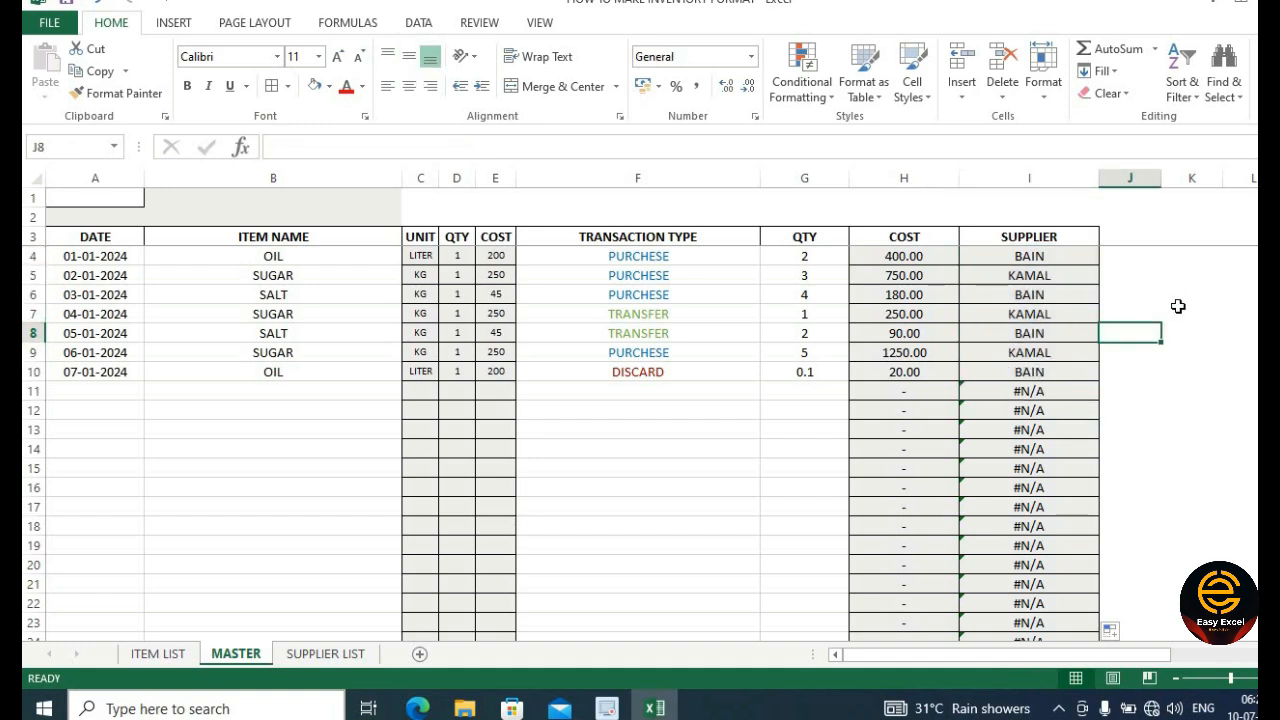
click(667, 311)
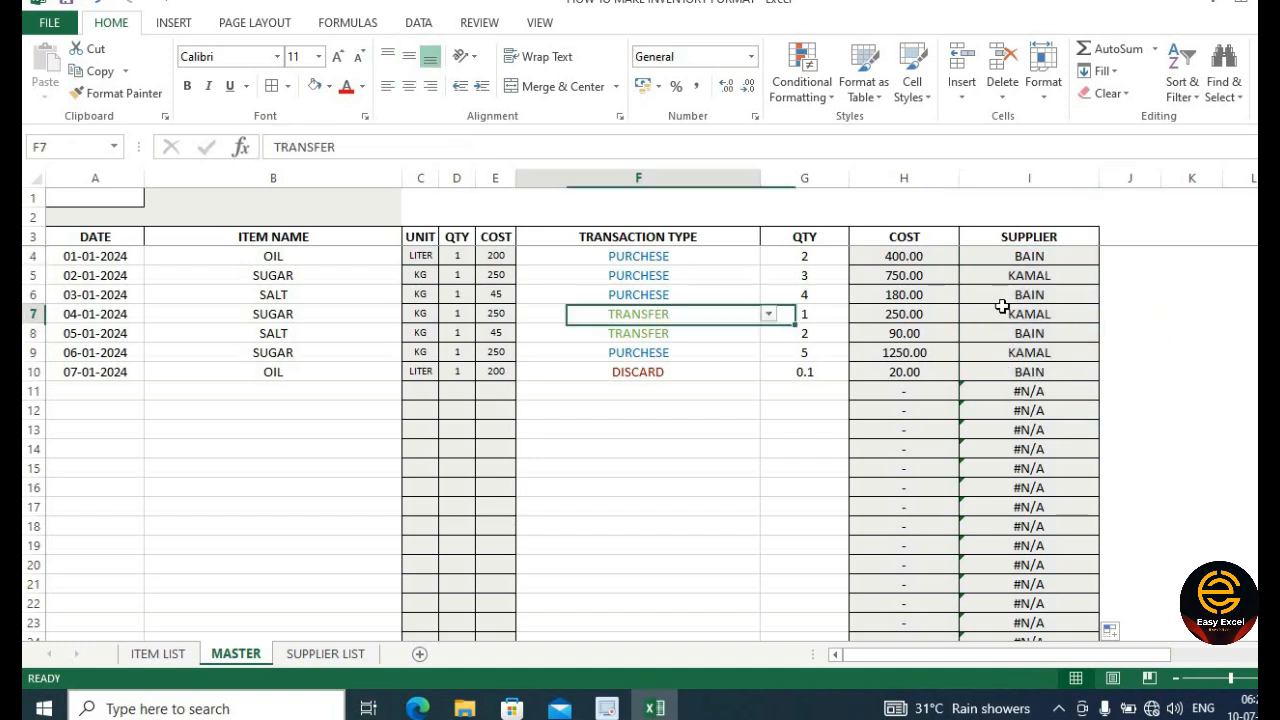
click(1049, 311)
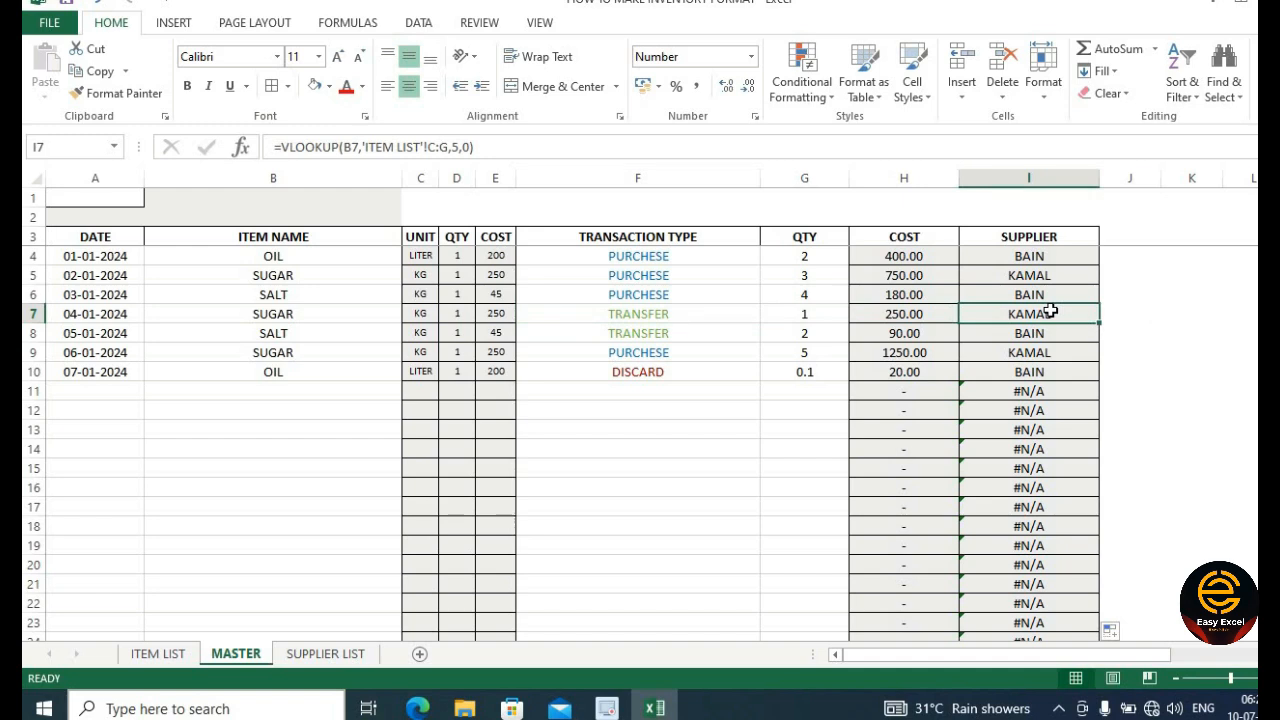
- Wrap the I4 lookup in an IF that returns the supplier only when F4="PURCHESE" and otherwise an empty string ""
click(1049, 258)
key(F2)
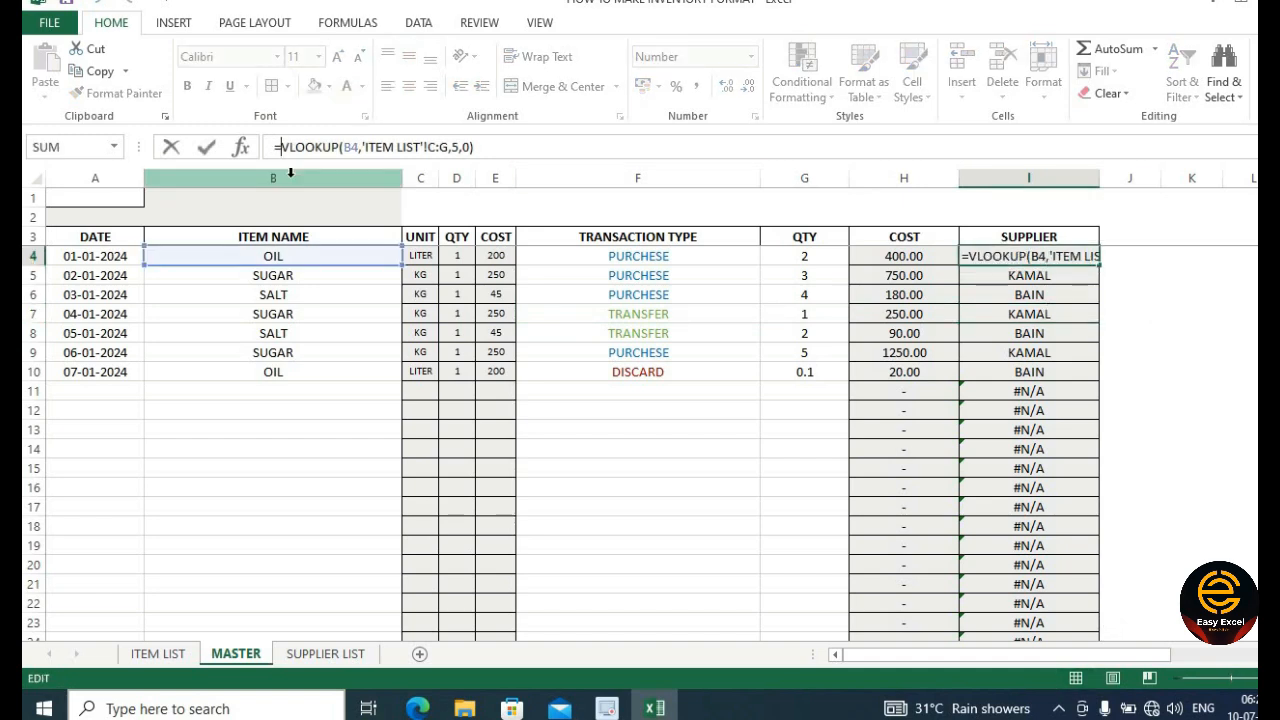
text(IF()
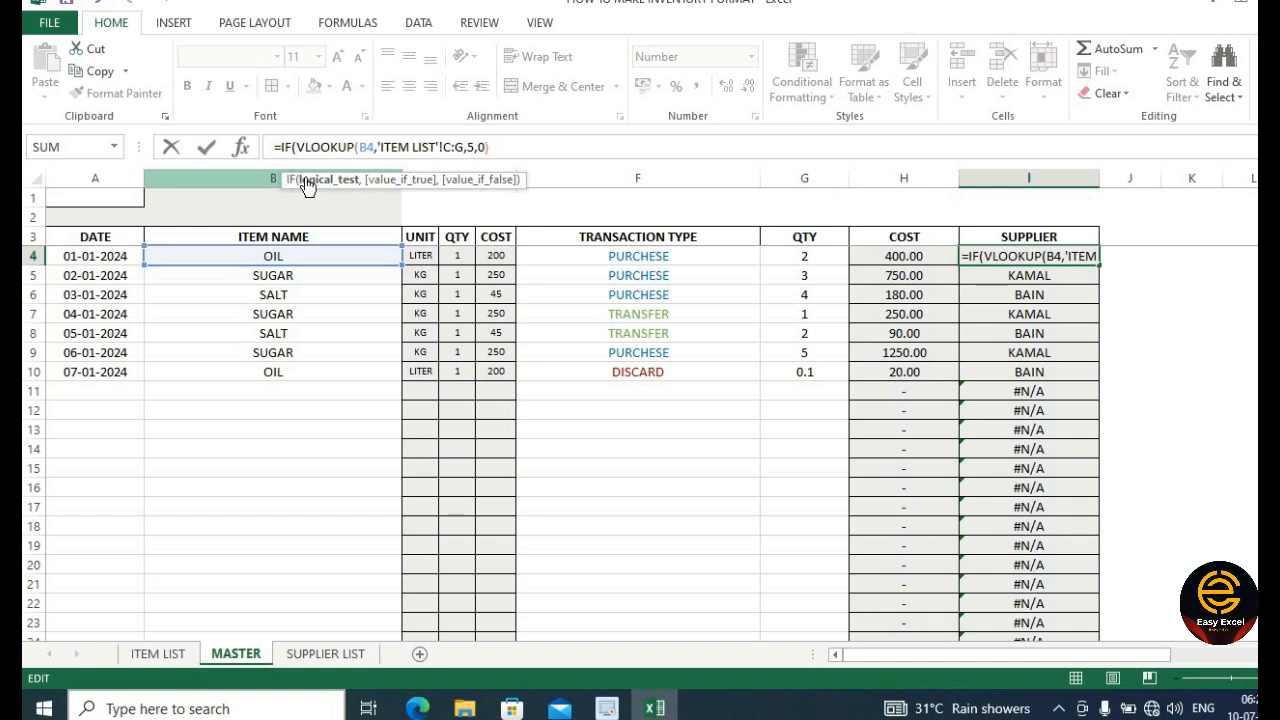
click(678, 256)
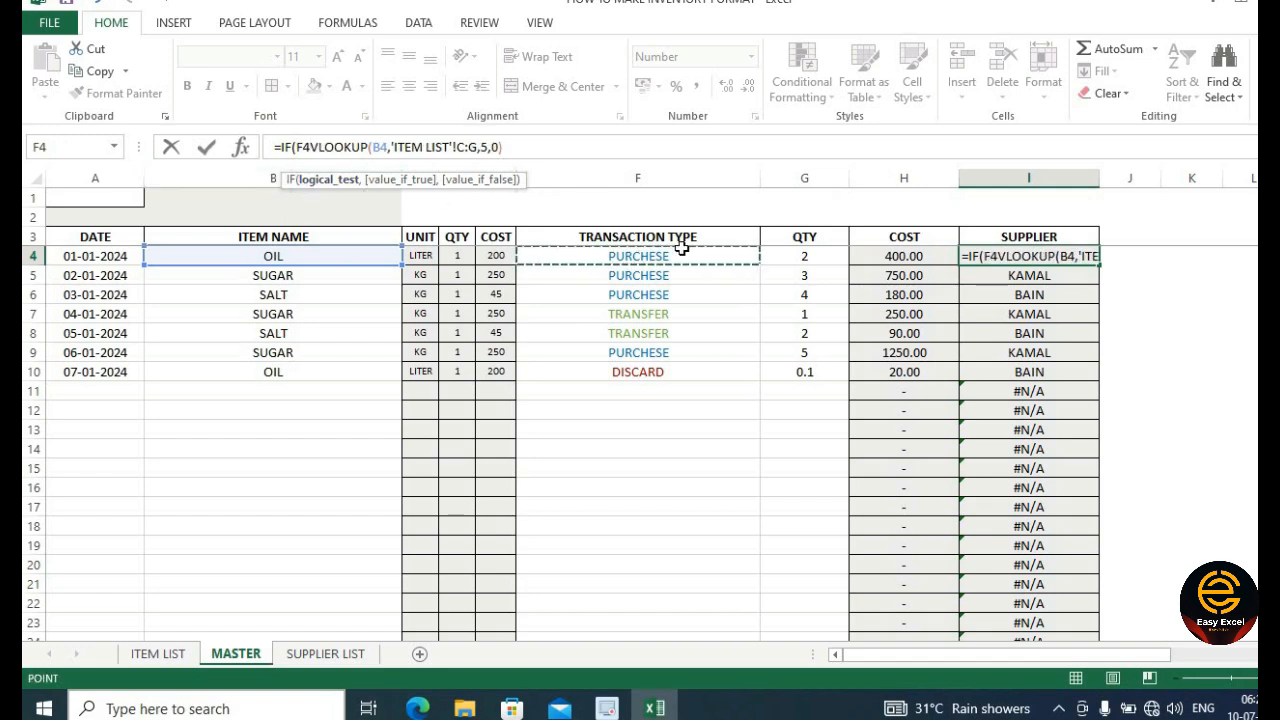
text(="PURCHESE)
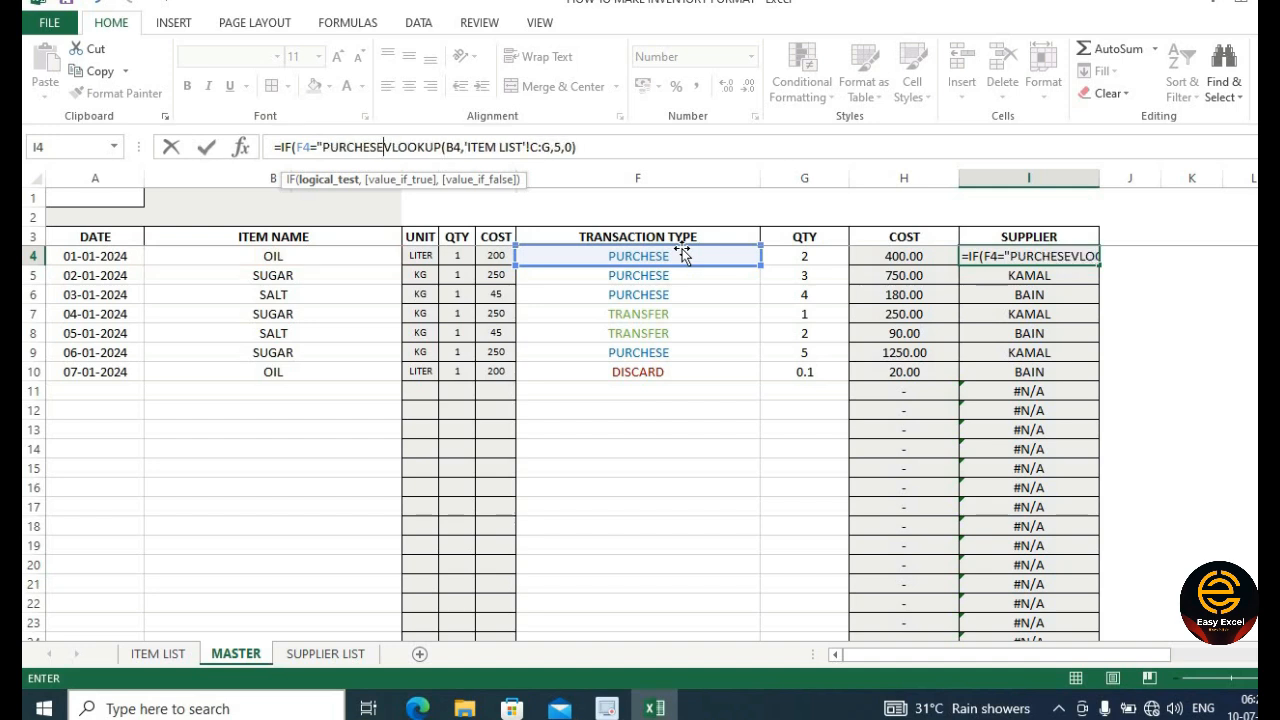
text(",)
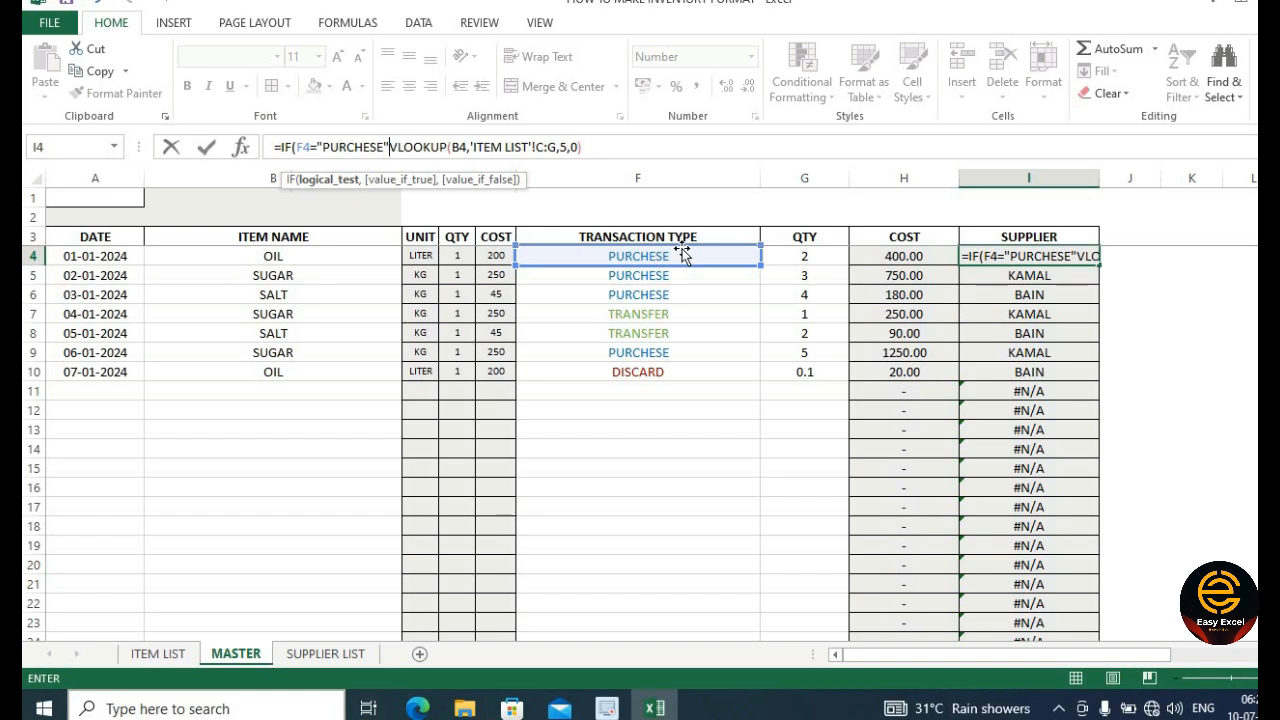
click(606, 143)
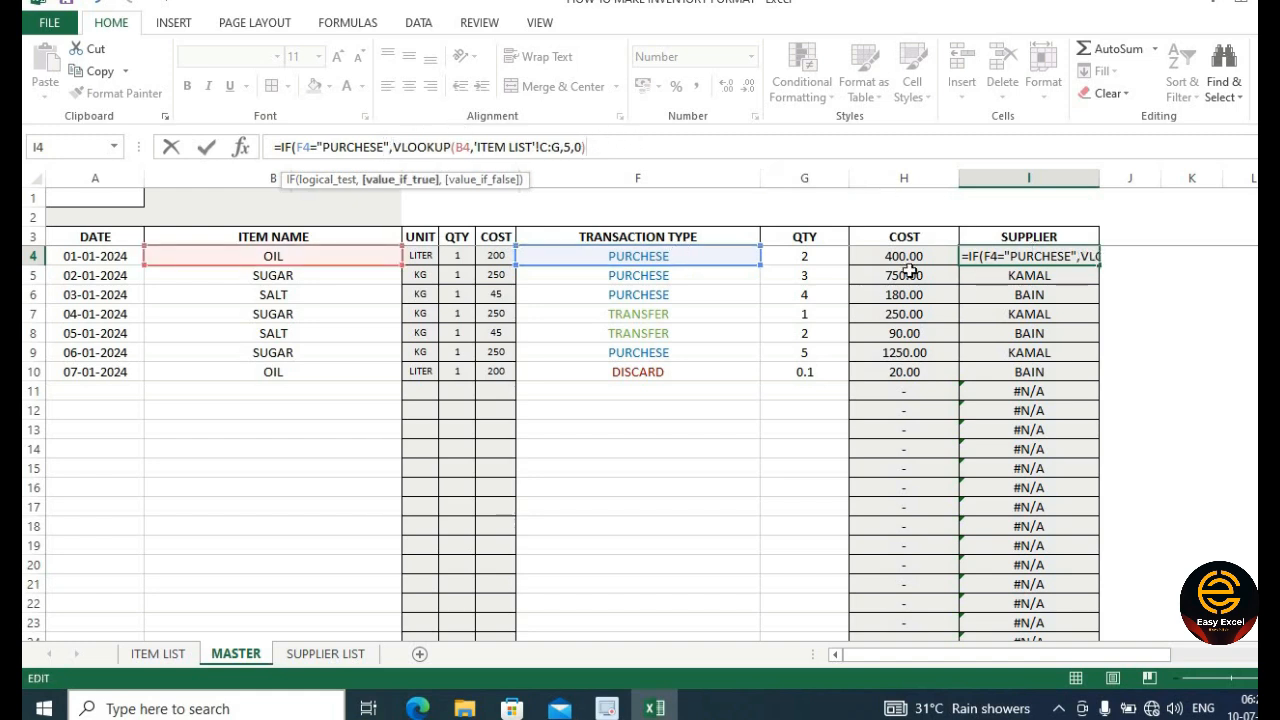
text(,)
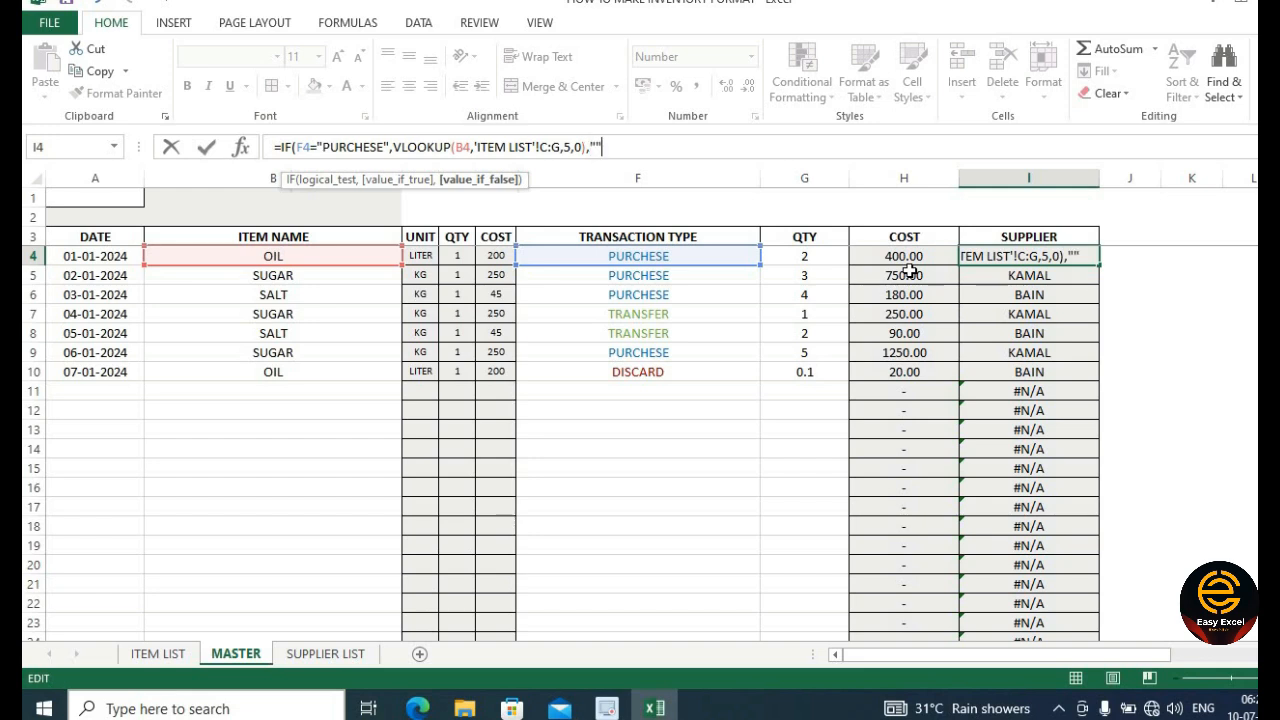
text("")
key(Return)
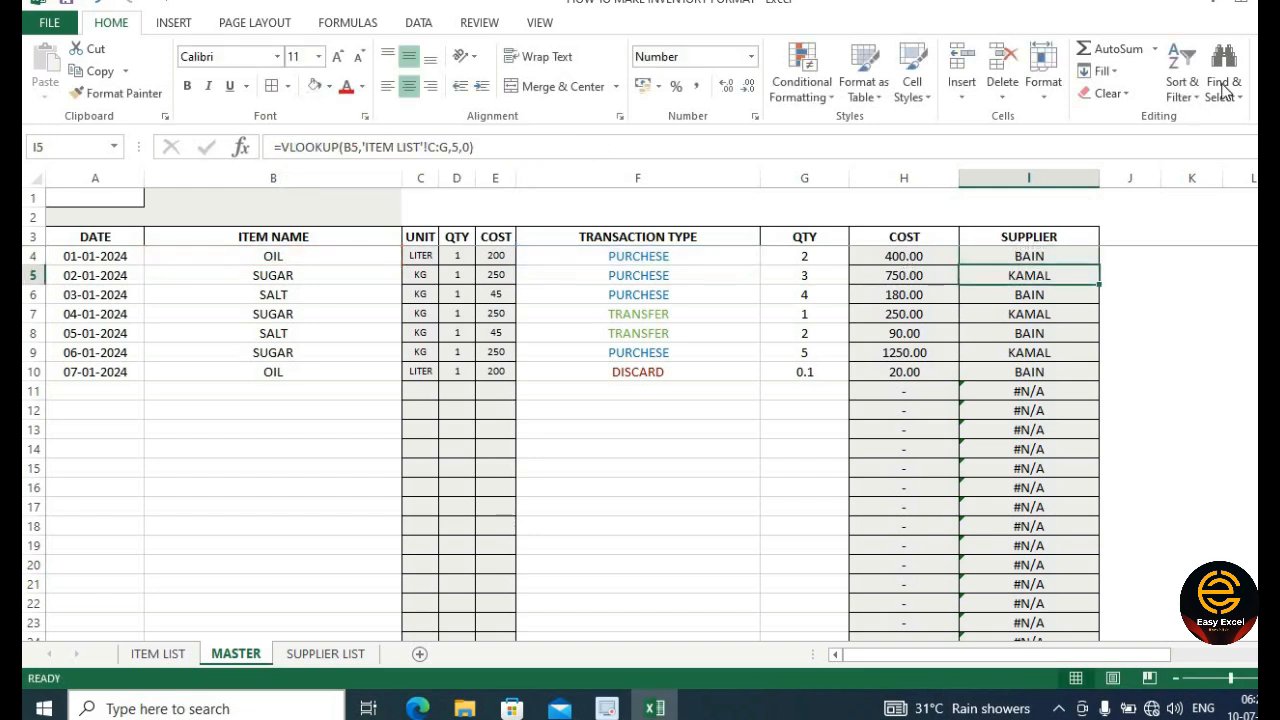
- Fill the IF formula from I4 down the SUPPLIER column and check the purchase, transfer and discard rows
click(1096, 247)
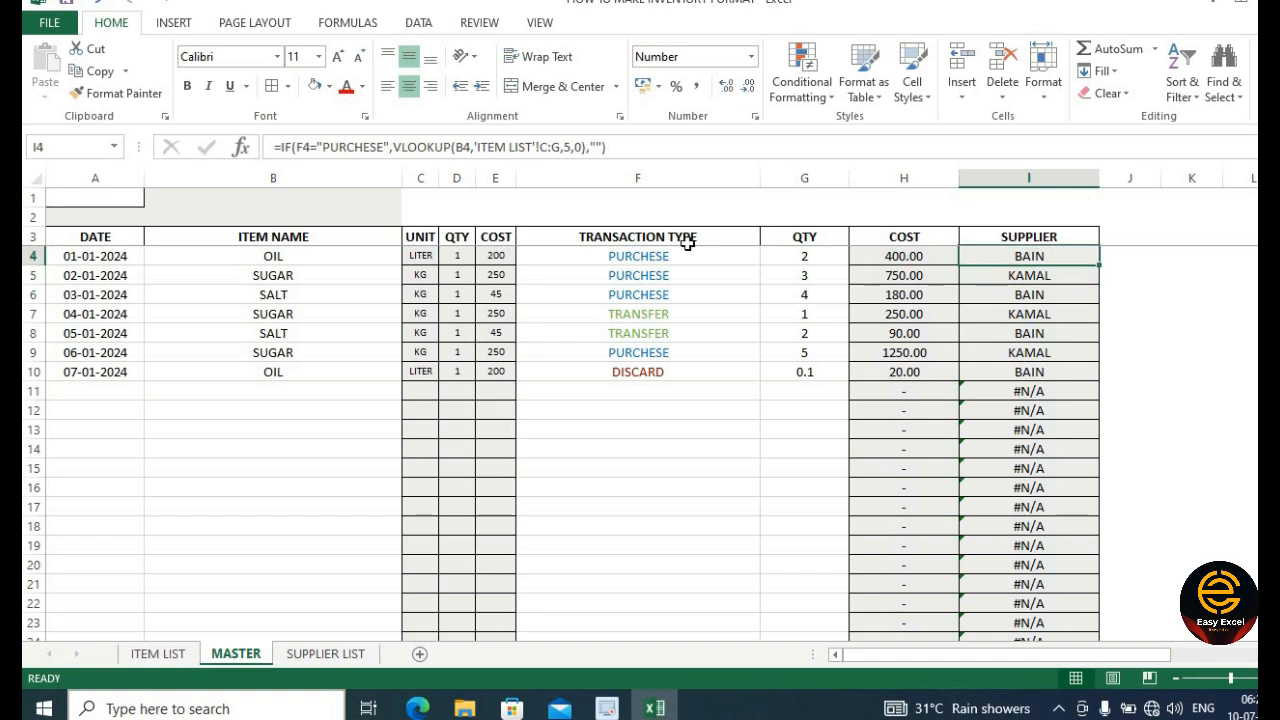
double_click(1098, 262)
drag(1014, 317, 1024, 343)
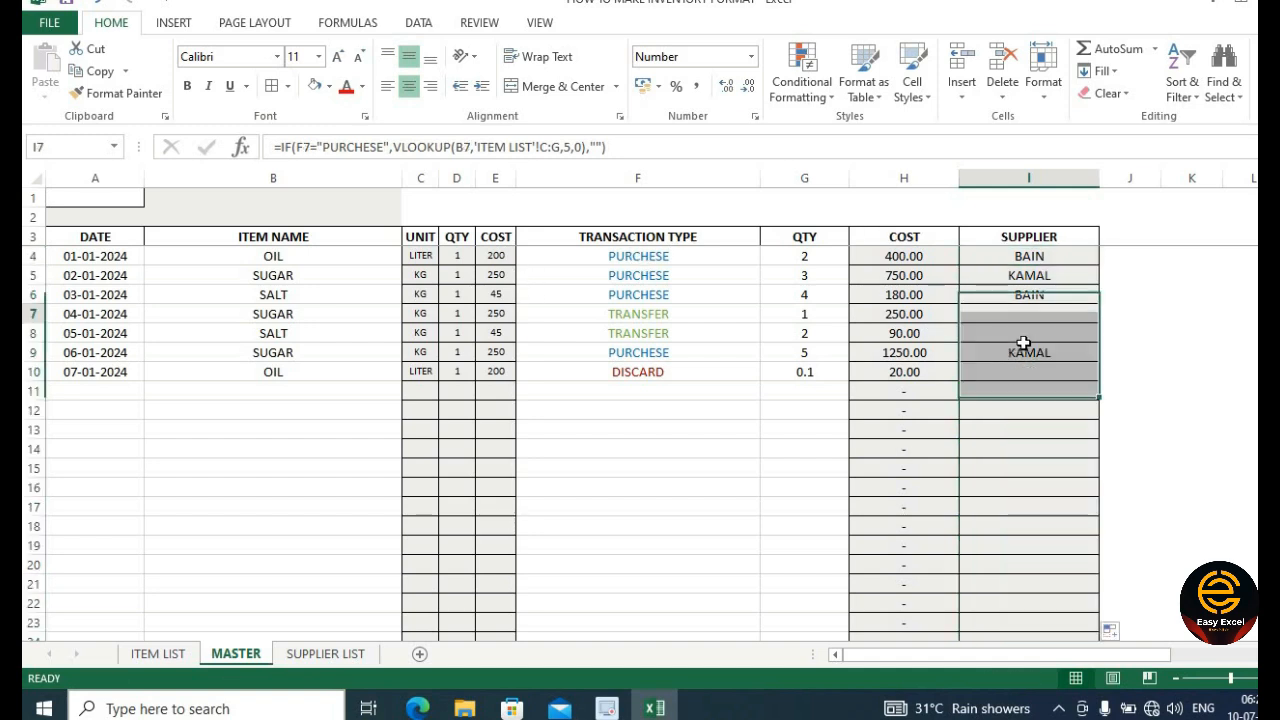
click(1017, 371)
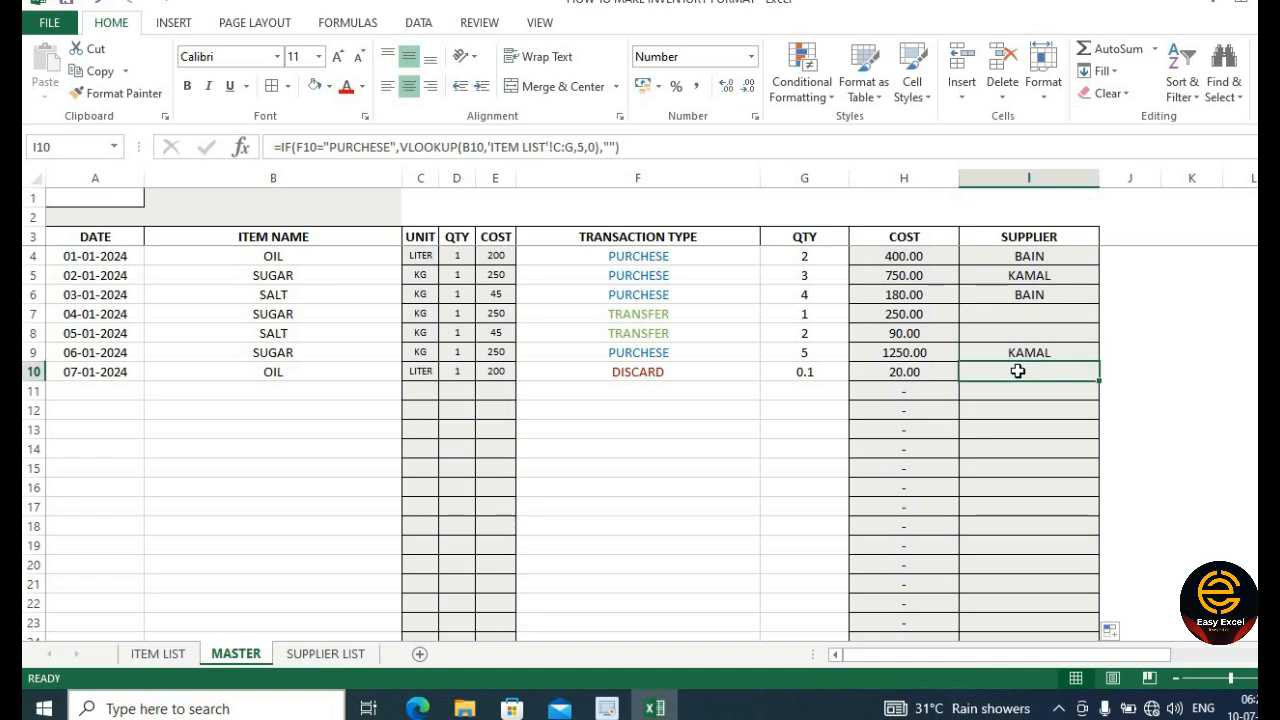
click(1035, 256)
drag(1043, 255, 1037, 511)
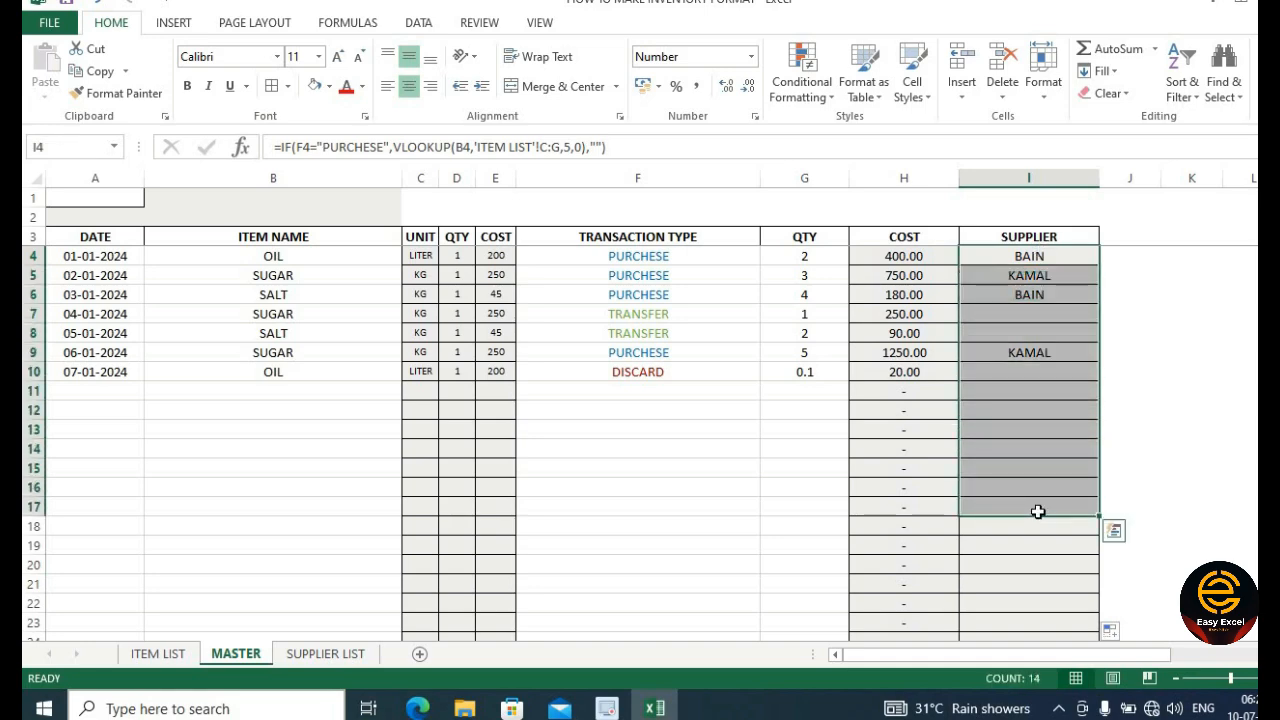
- Start a SUMIFS formula in C2 of SUPPLIER LIST with MASTER!$G$3:$G$9999 as the absolute sum range
click(1150, 412)
click(326, 653)
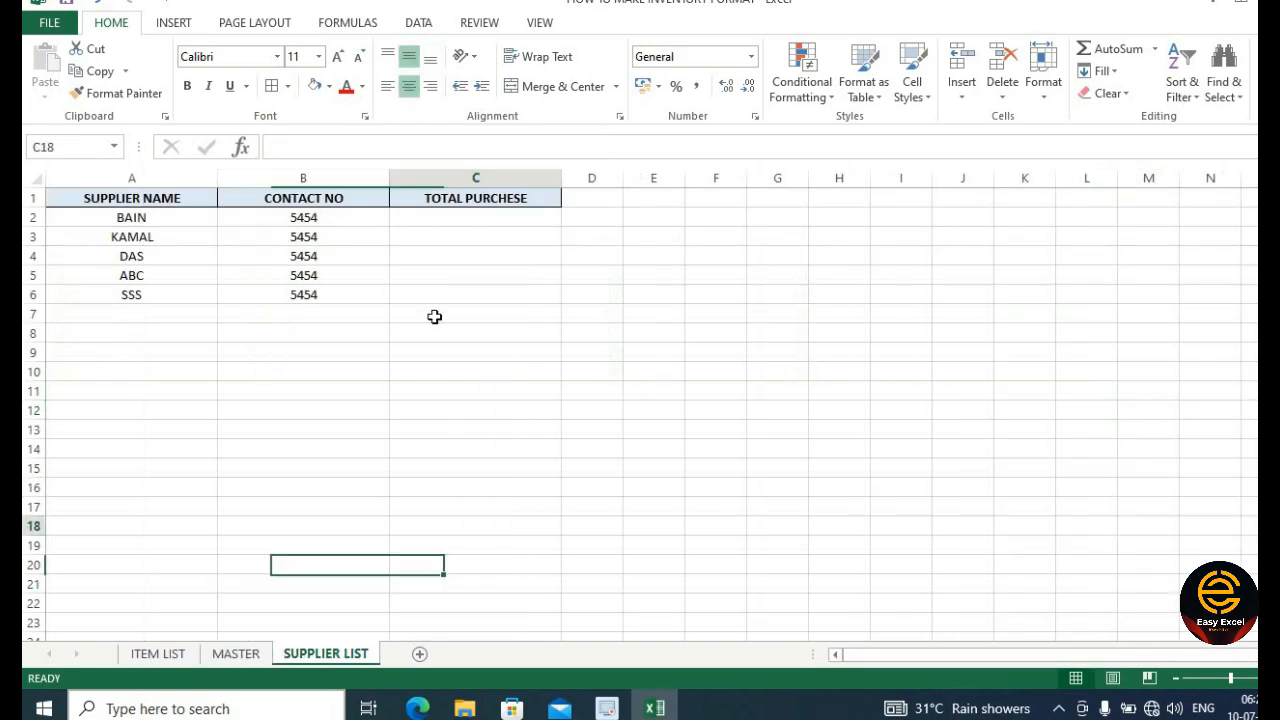
click(483, 217)
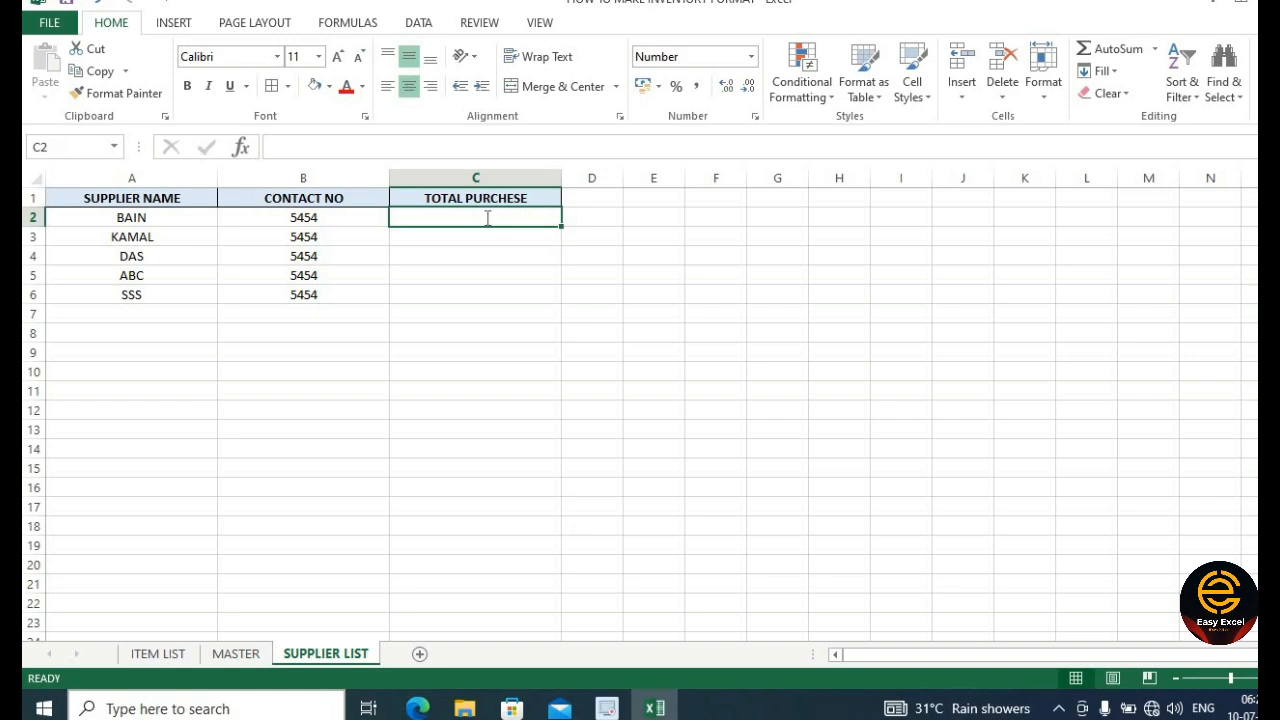
text(=)
key(Escape)
text(=)
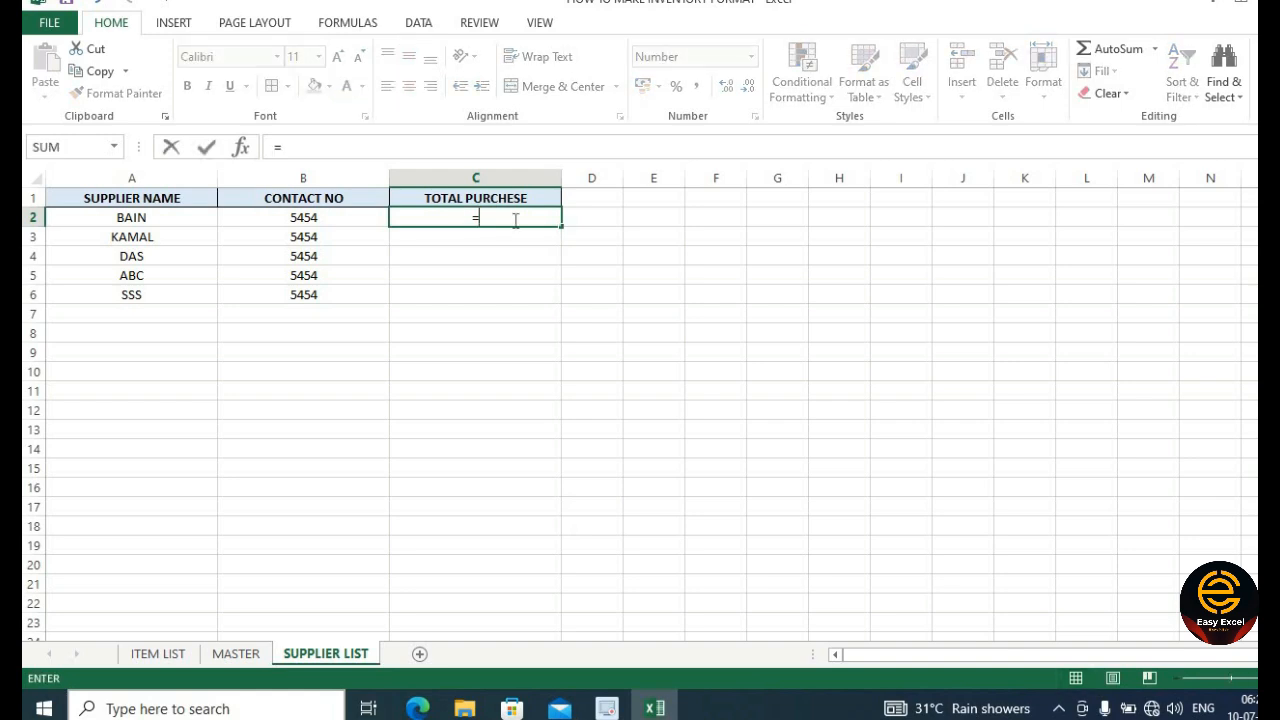
text(SUMIFS()
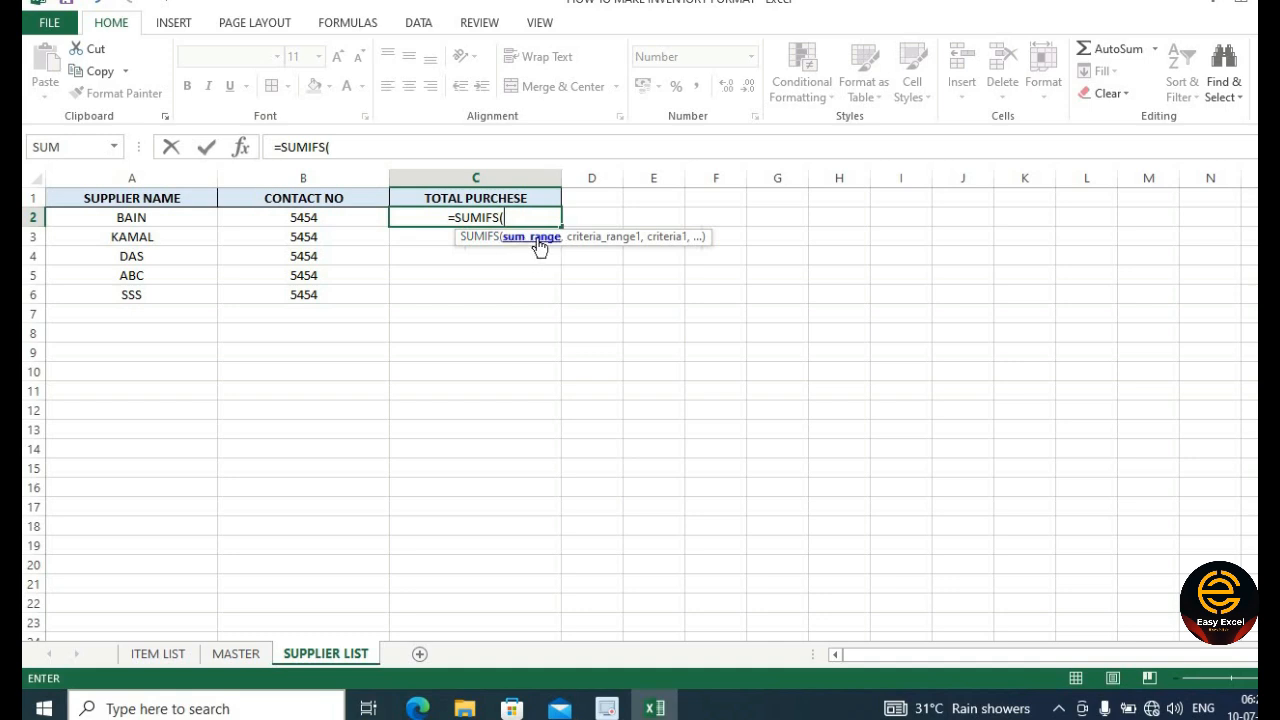
click(235, 653)
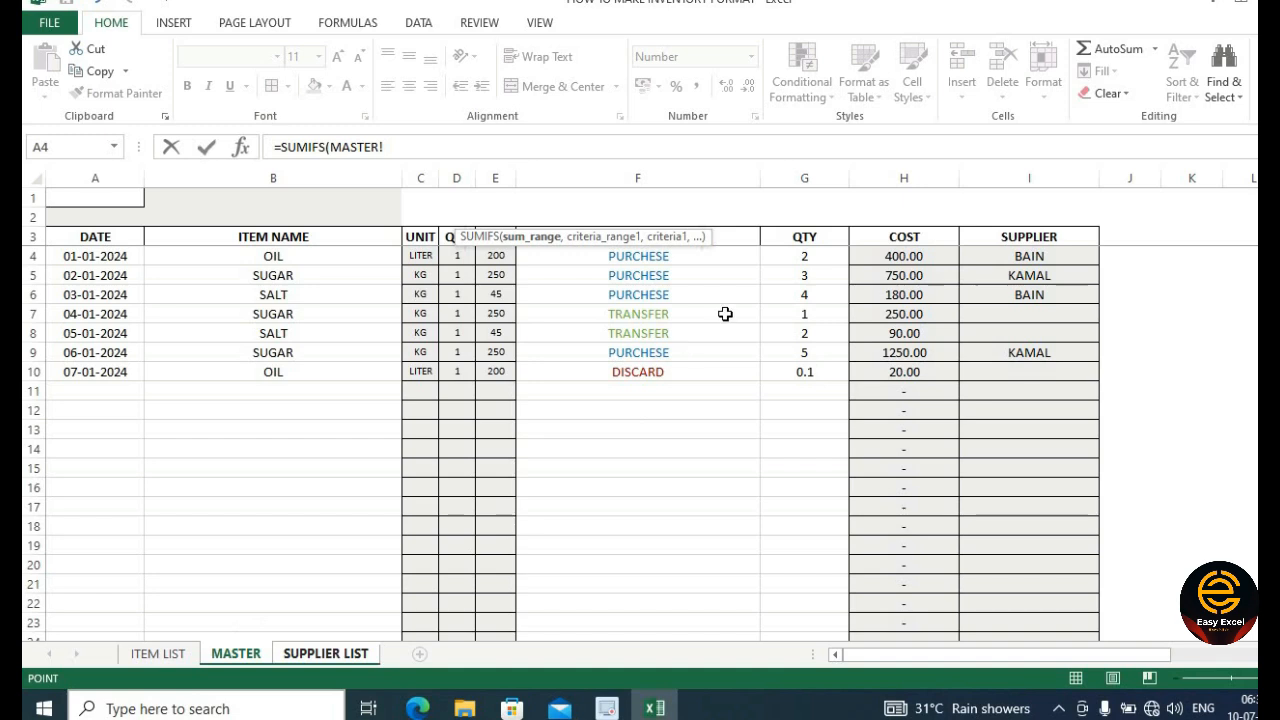
drag(810, 240, 809, 354)
text(9999)
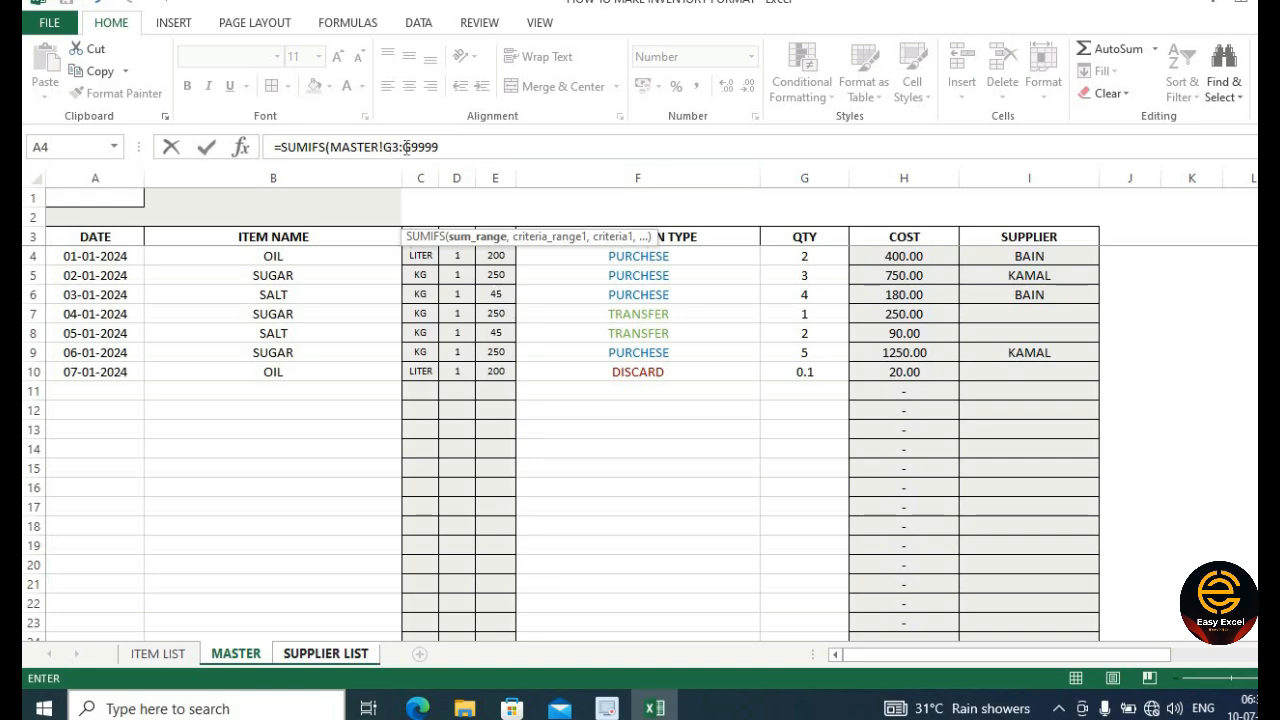
drag(383, 147, 474, 153)
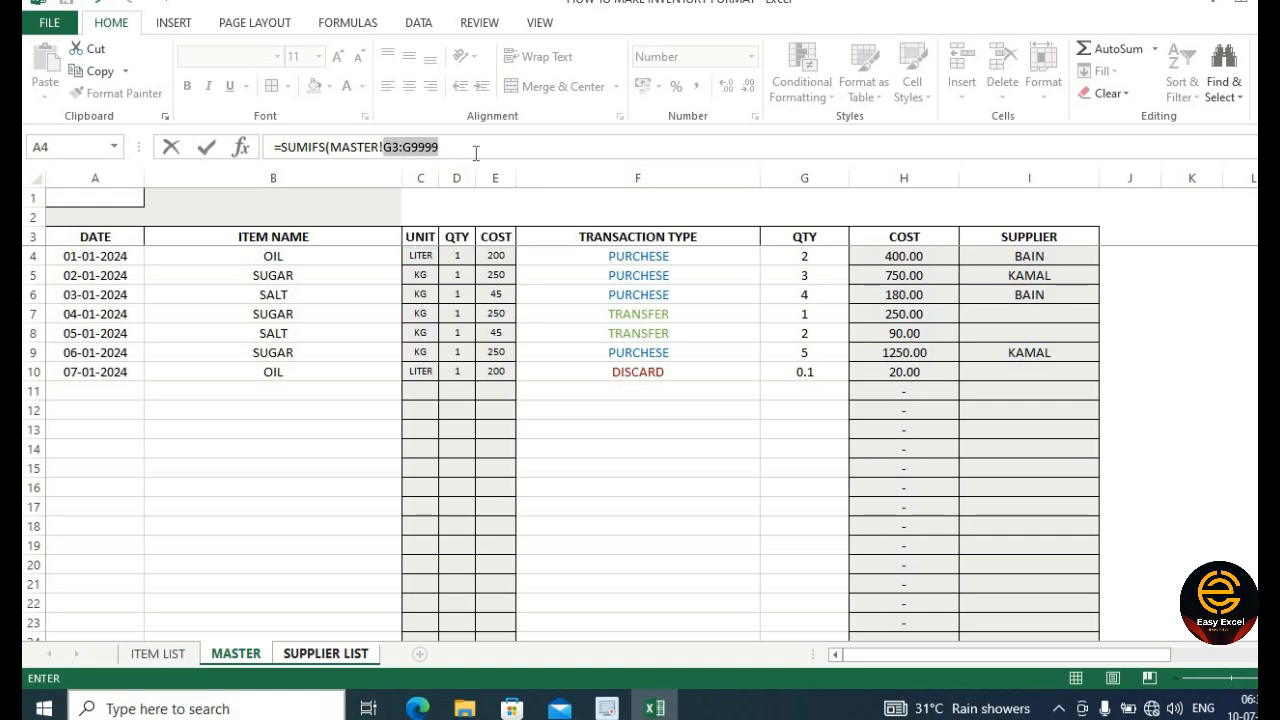
key(F4)
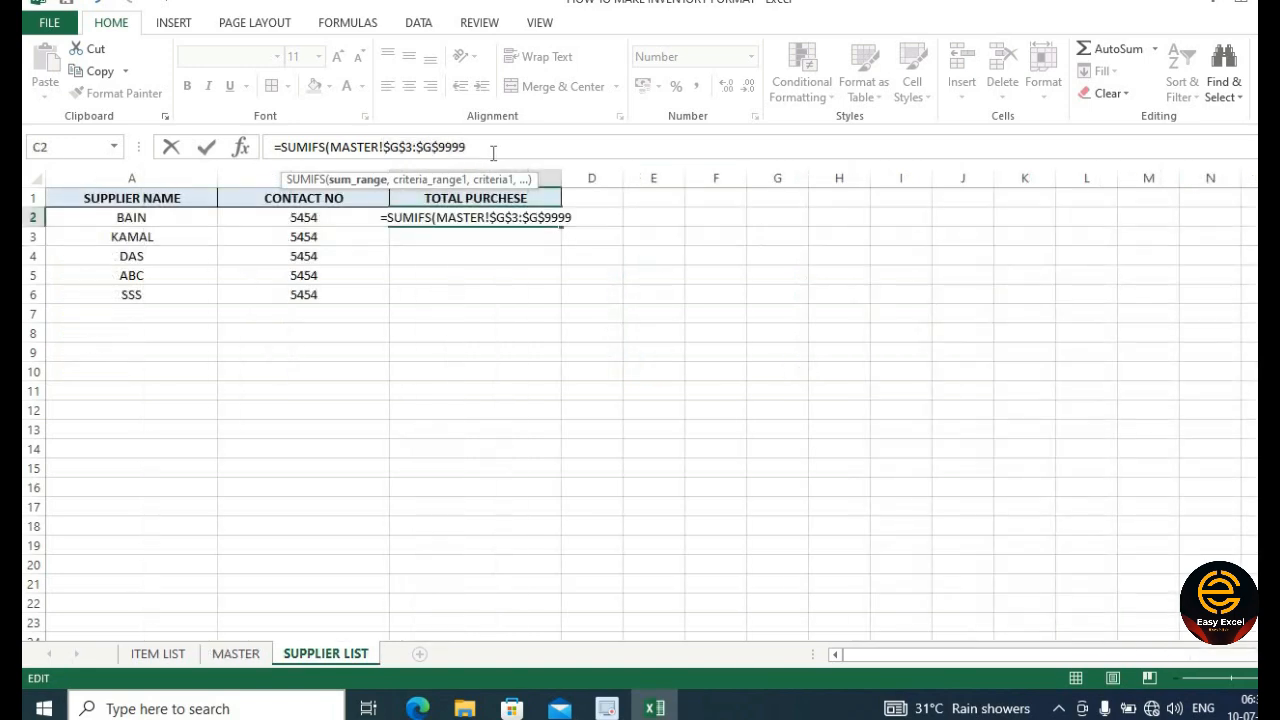
text(,)
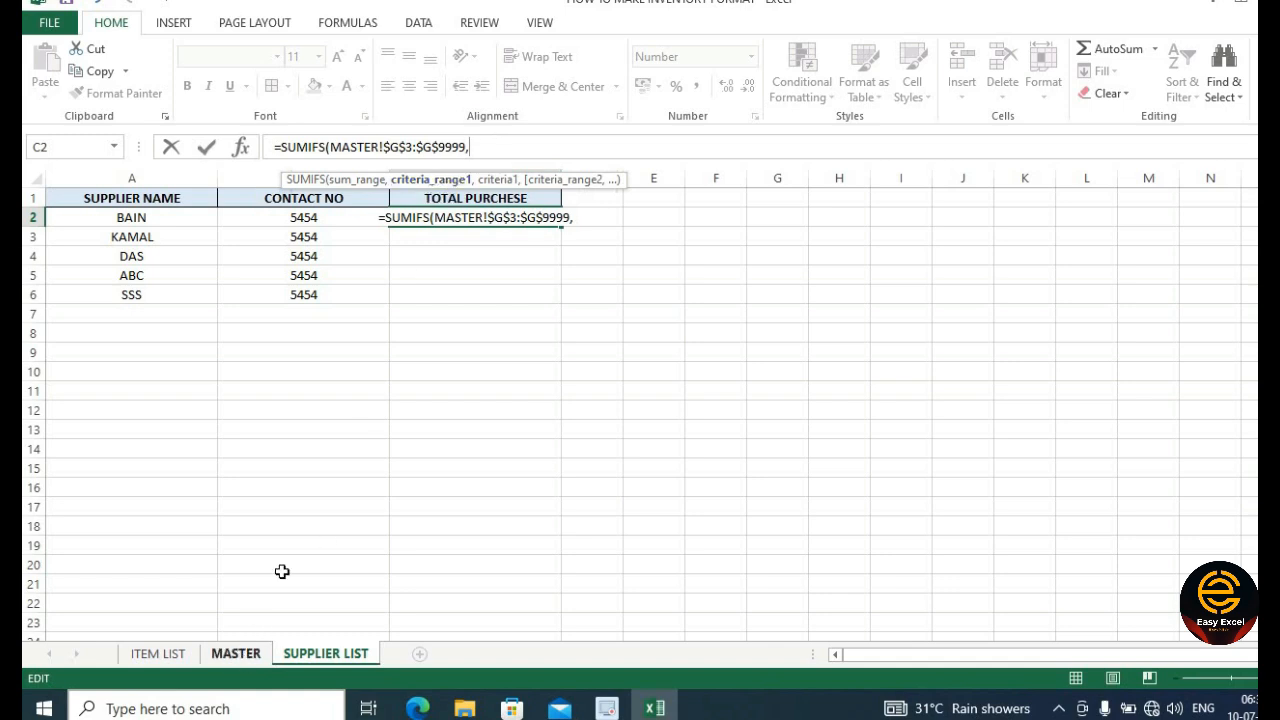
- Add the first condition to the SUMIFS: MASTER!$F$3:$F$9999 as criteria range and "PURCHESE" as criterion
click(236, 653)
drag(700, 240, 706, 354)
text(99)
drag(523, 147, 601, 149)
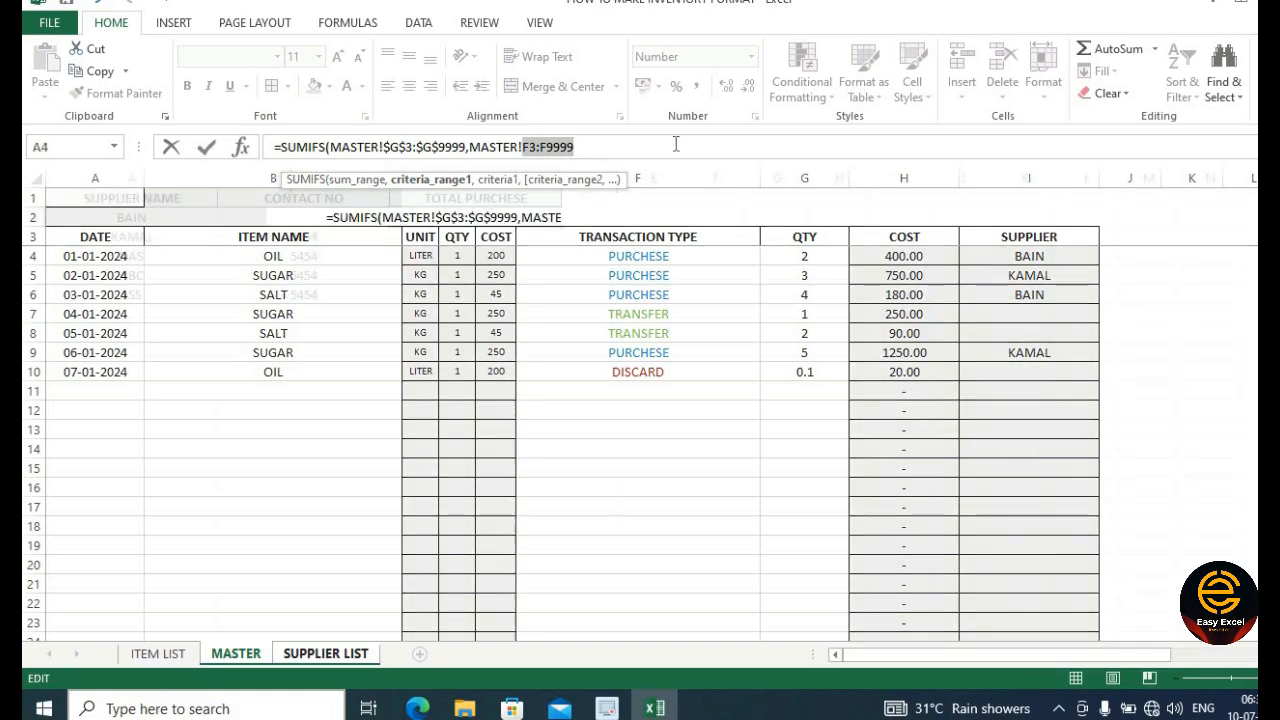
key(F4)
text(,)
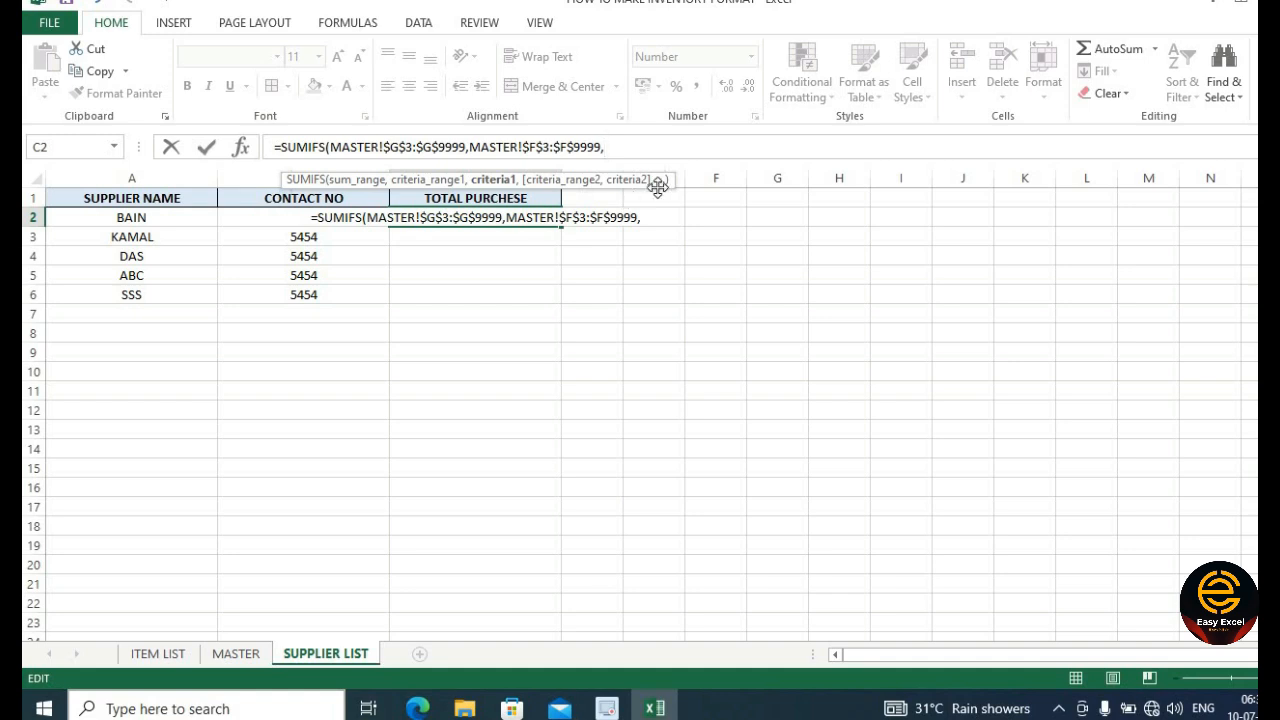
text(")
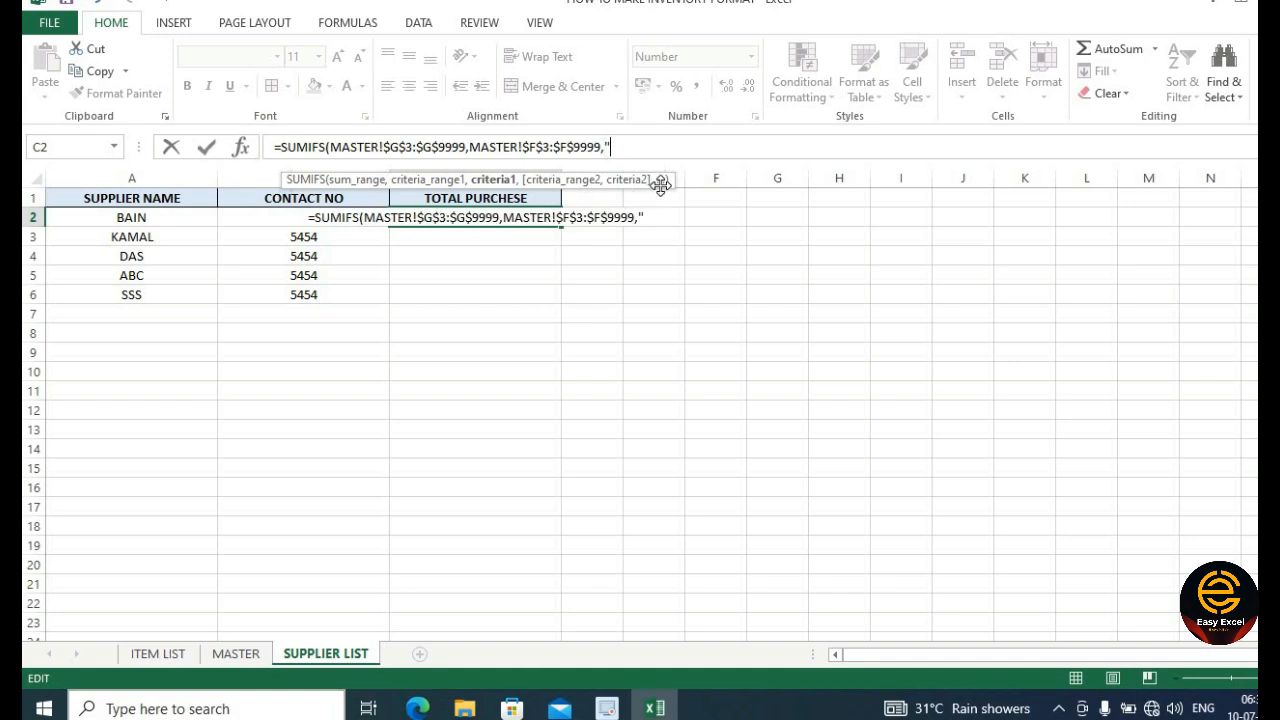
text(PURCHESE")
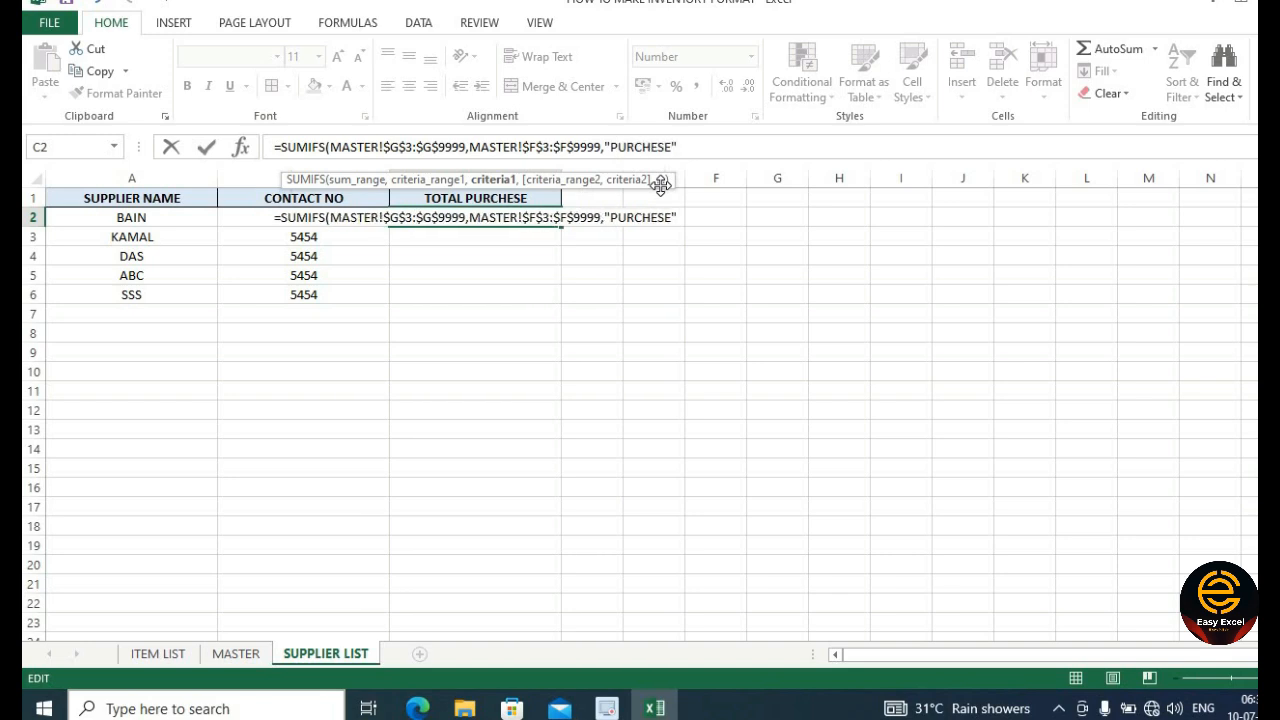
text(,)
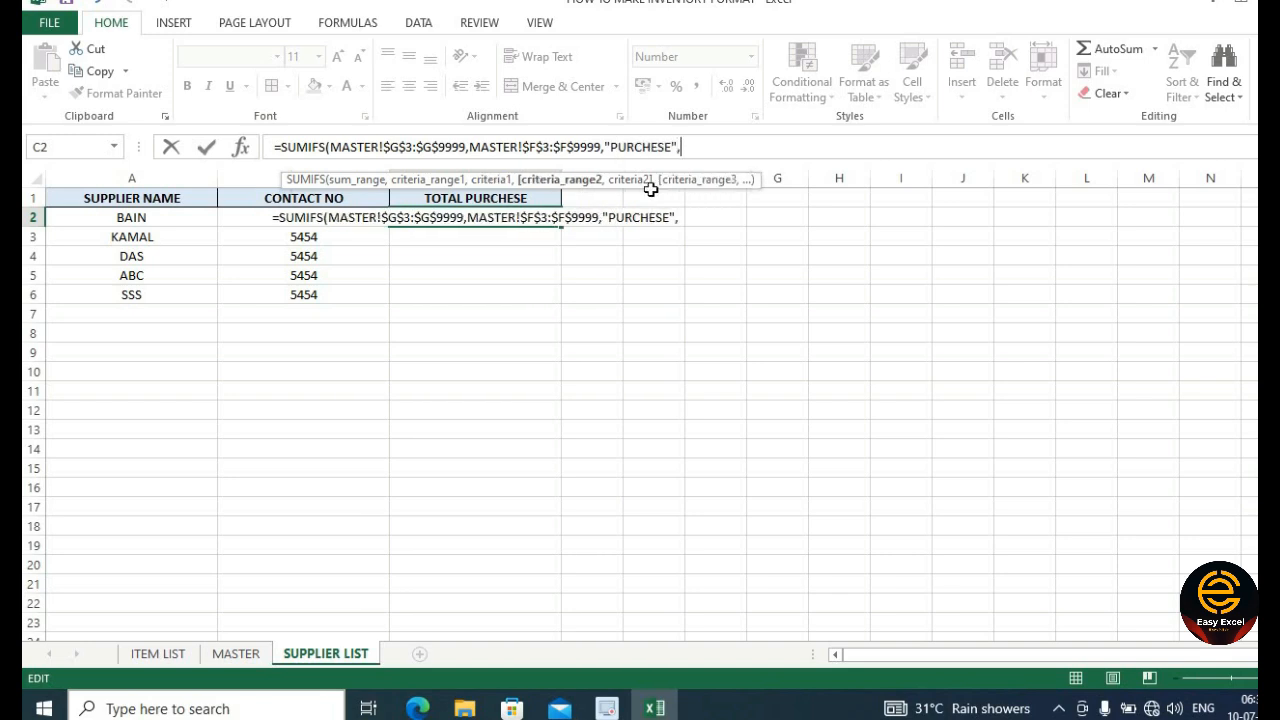
- Complete the SUMIFS with MASTER!$I$3:$I$9999 as second criteria range and supplier name A2 as its criterion
click(250, 653)
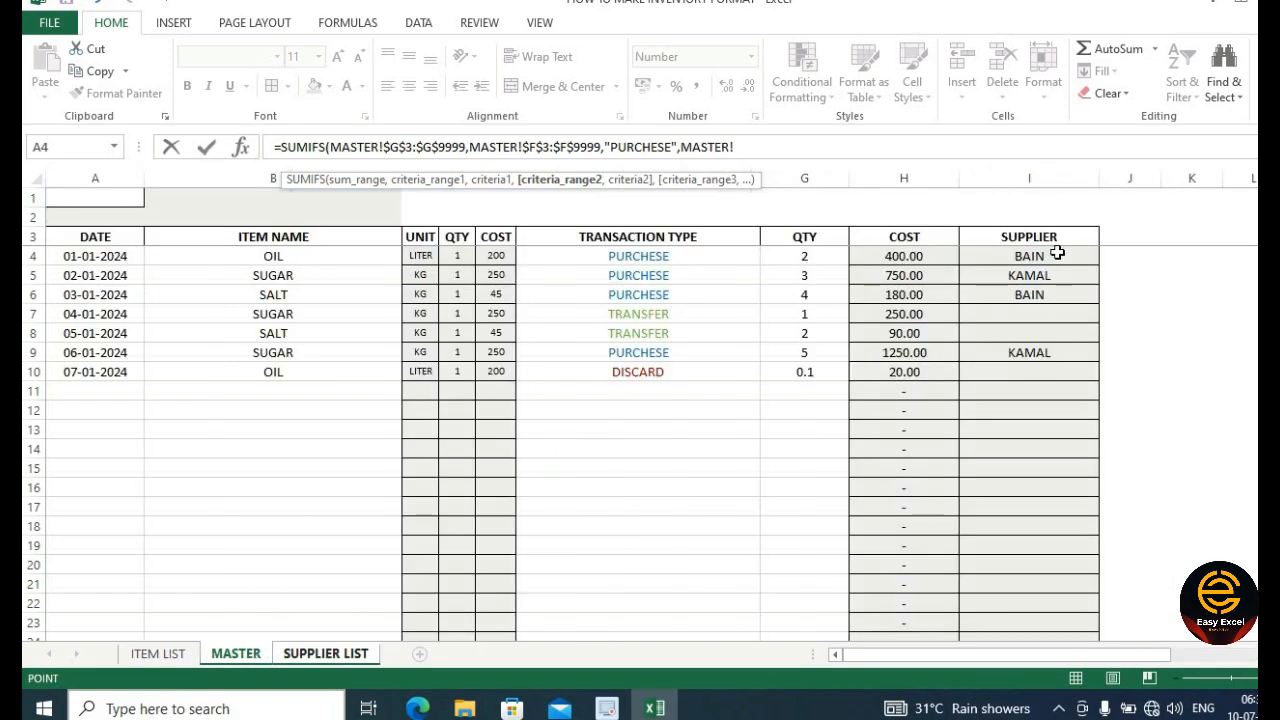
drag(1057, 245, 1046, 355)
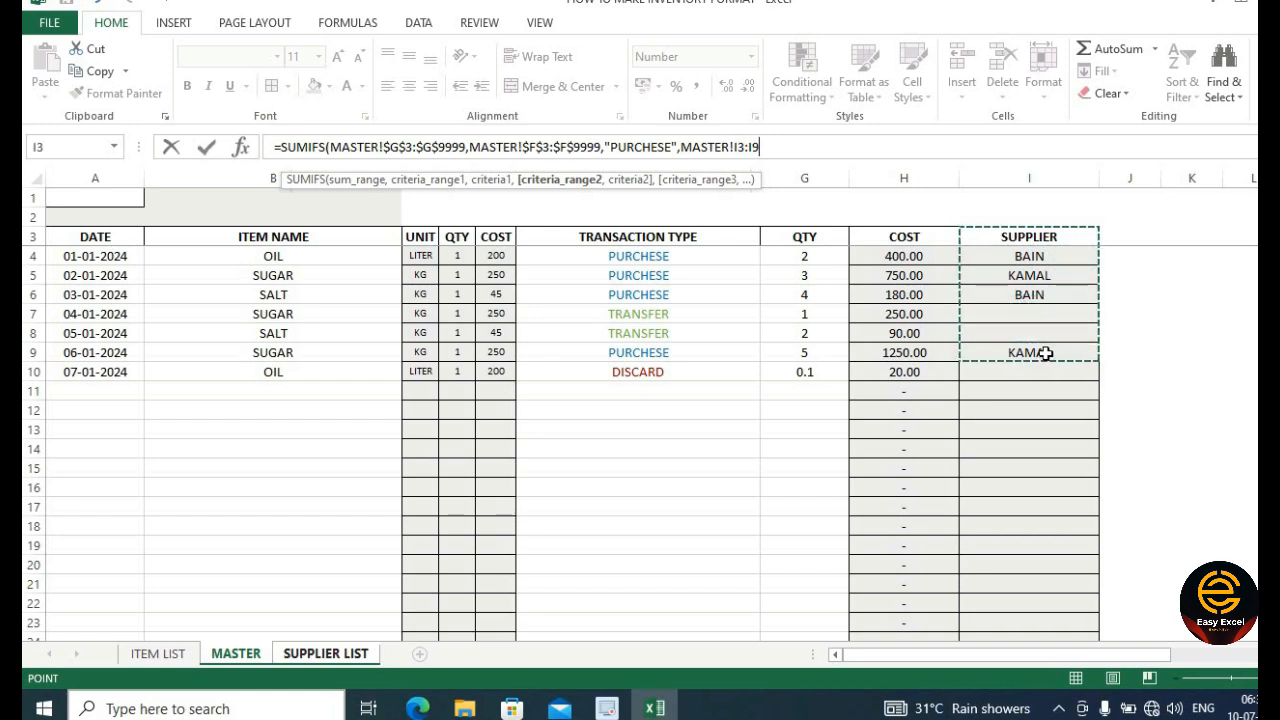
text(999)
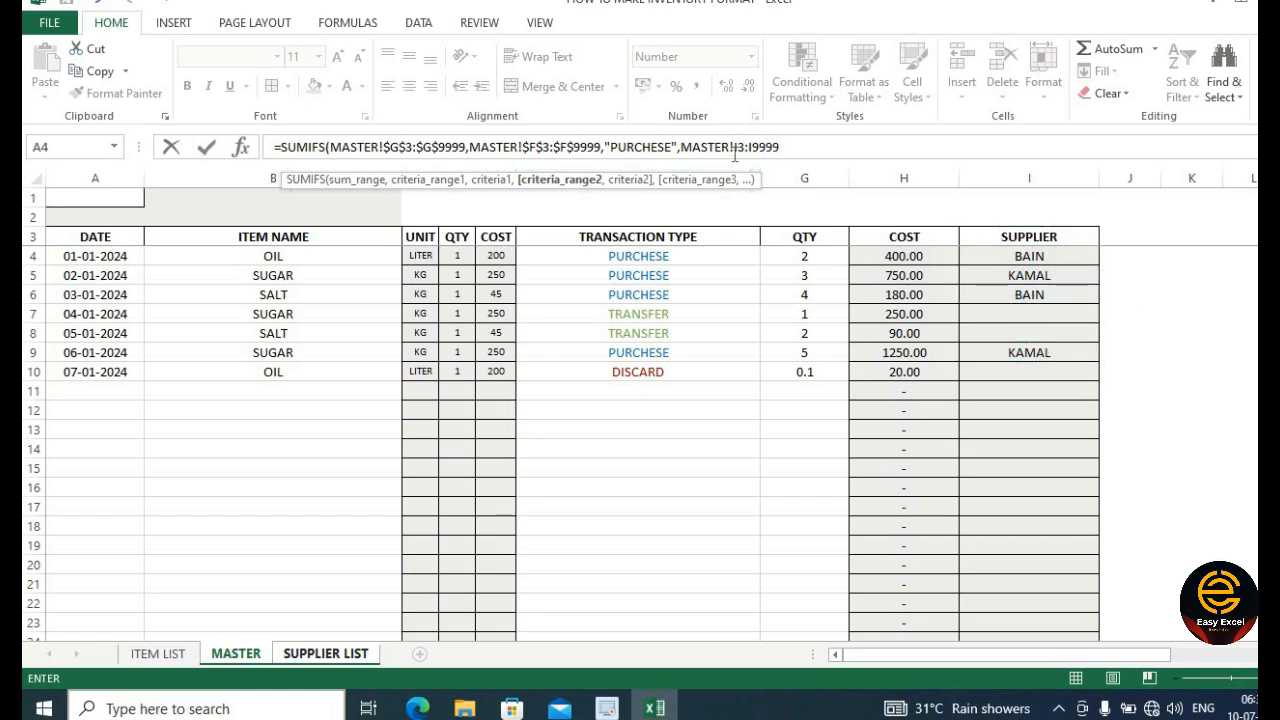
drag(734, 148, 790, 153)
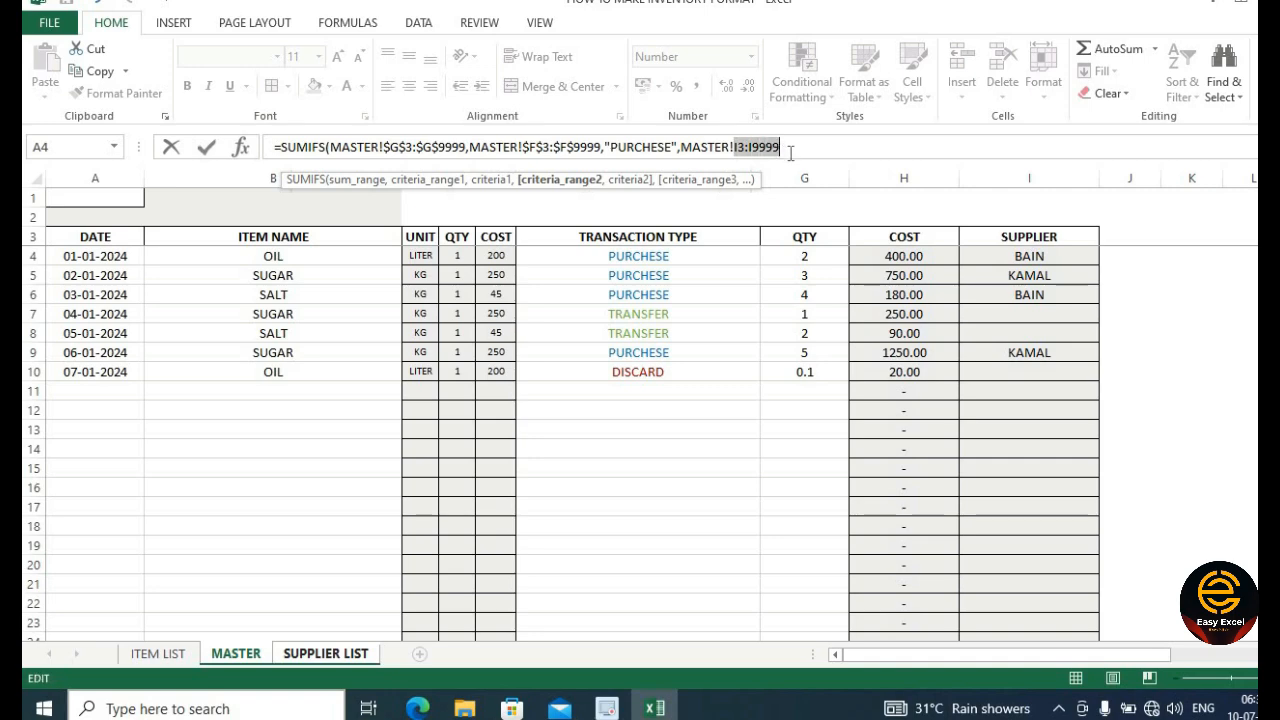
key(F4)
click(835, 153)
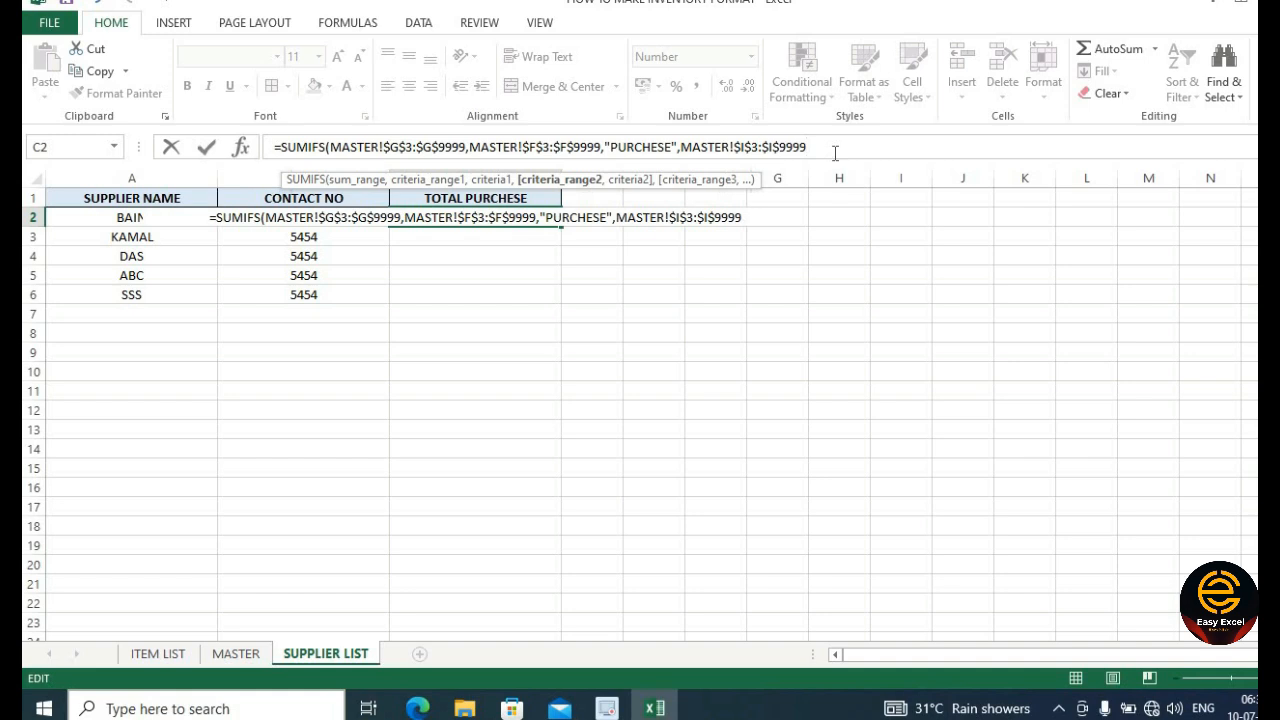
text(,)
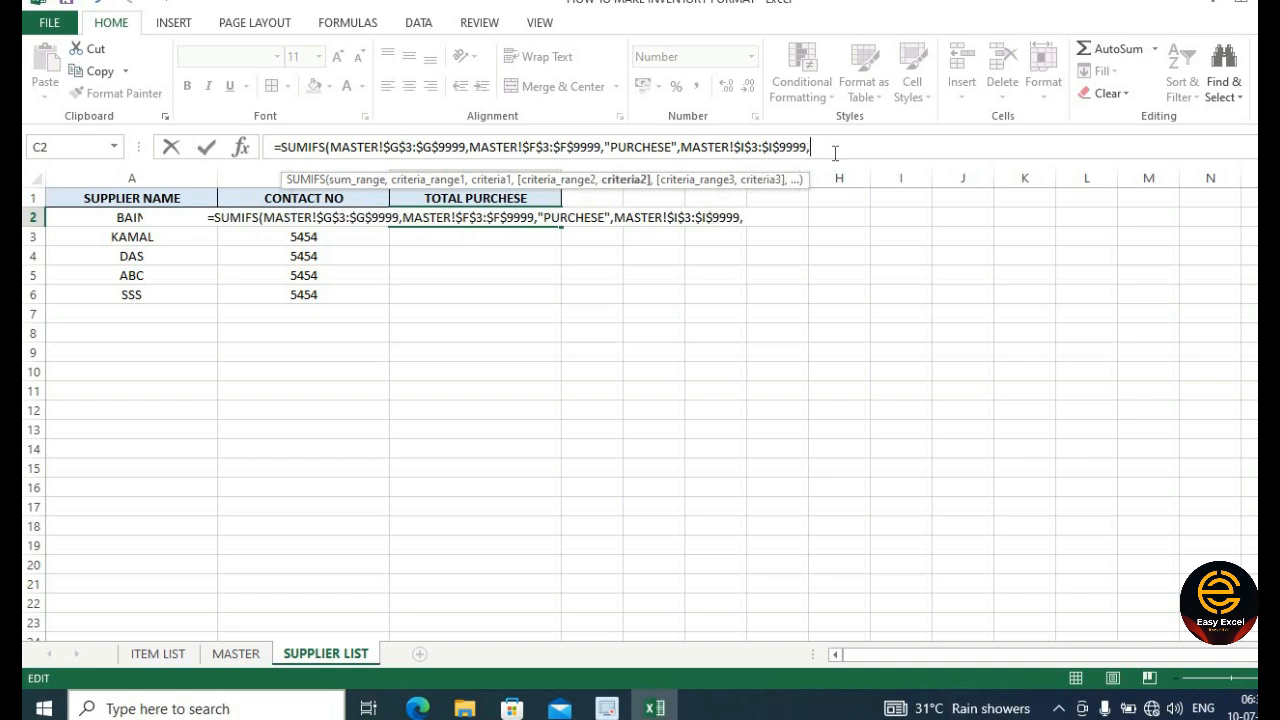
click(105, 216)
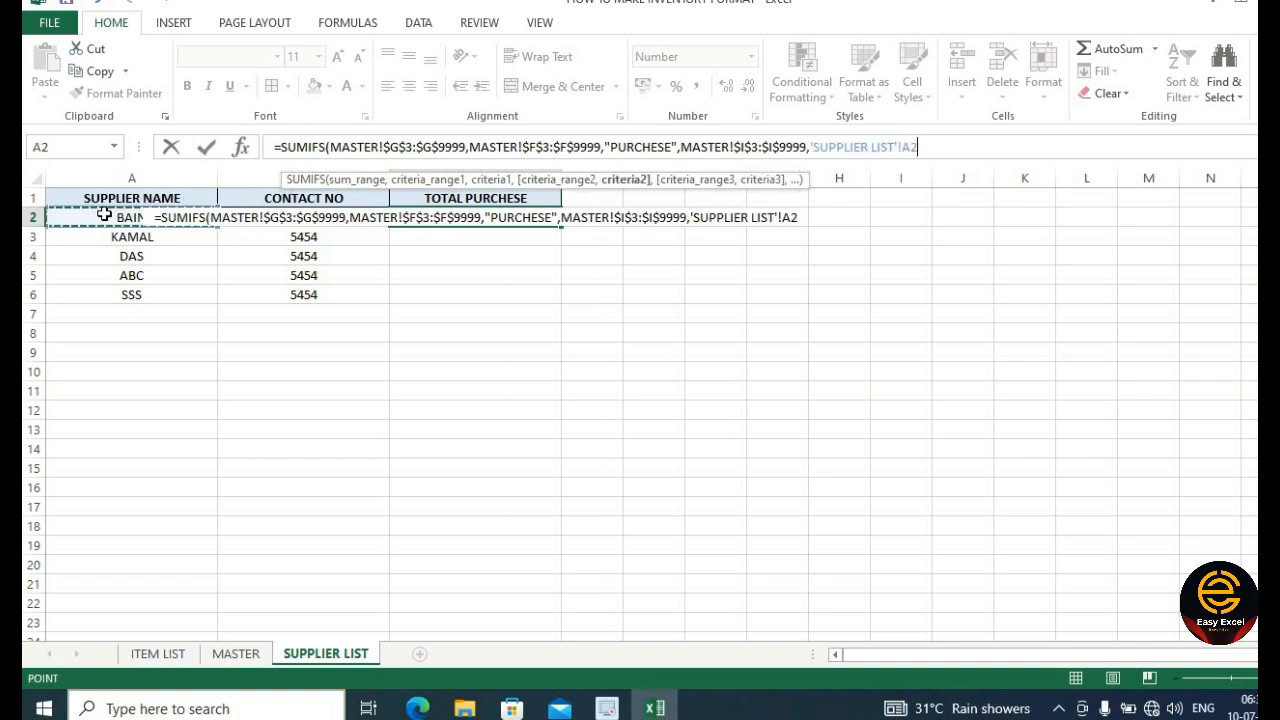
key(Return)
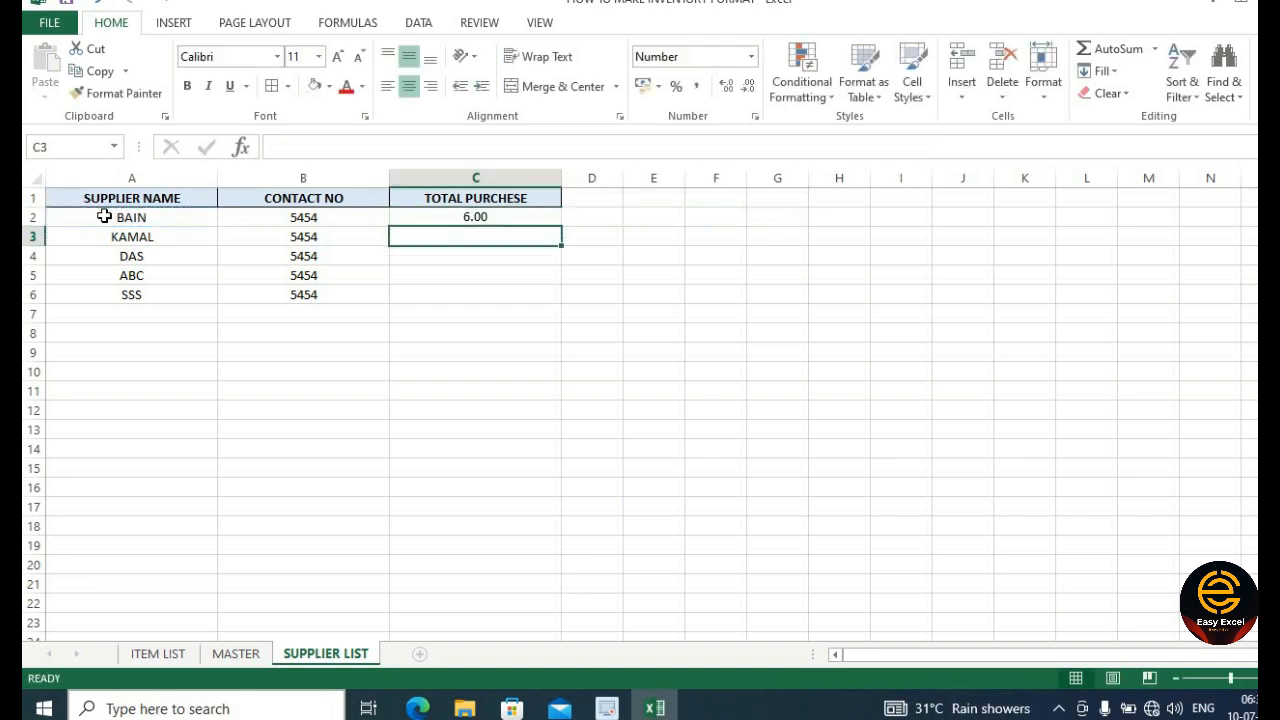
- Fill the SUMIFS formula from C2 down the TOTAL PURCHESE column to C6 and review it
click(550, 222)
double_click(561, 227)
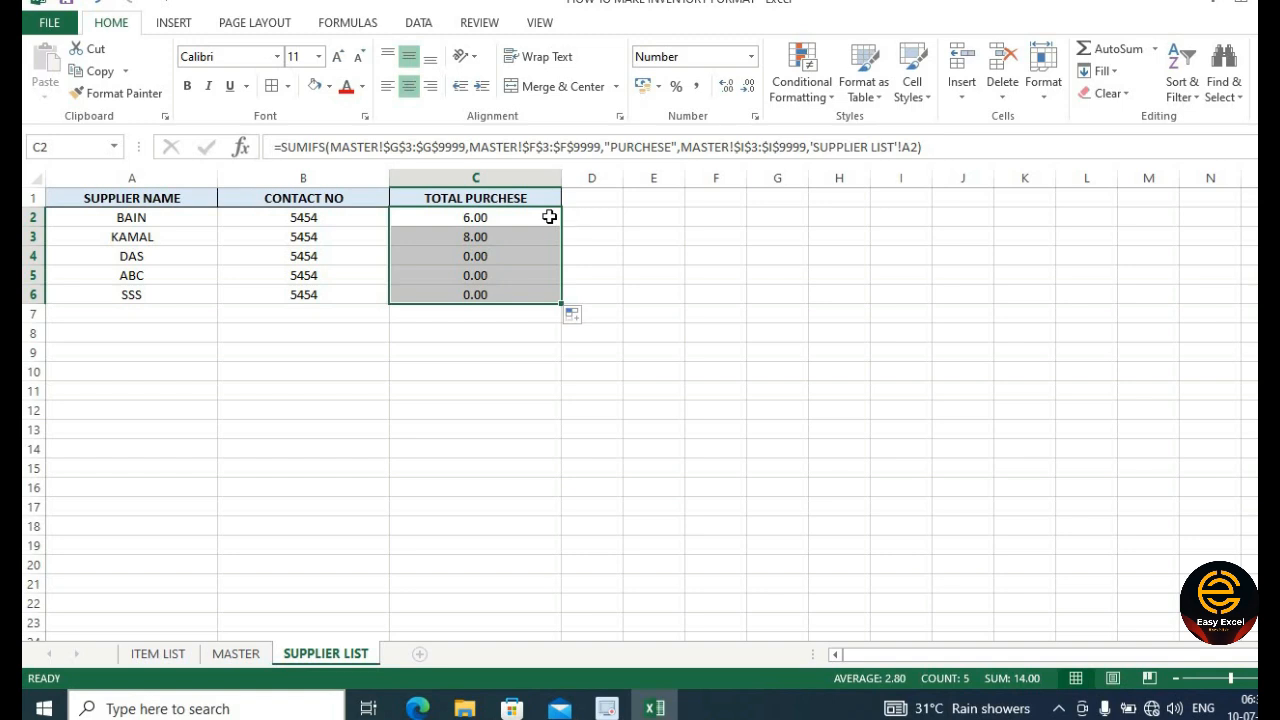
click(486, 217)
click(540, 231)
click(535, 221)
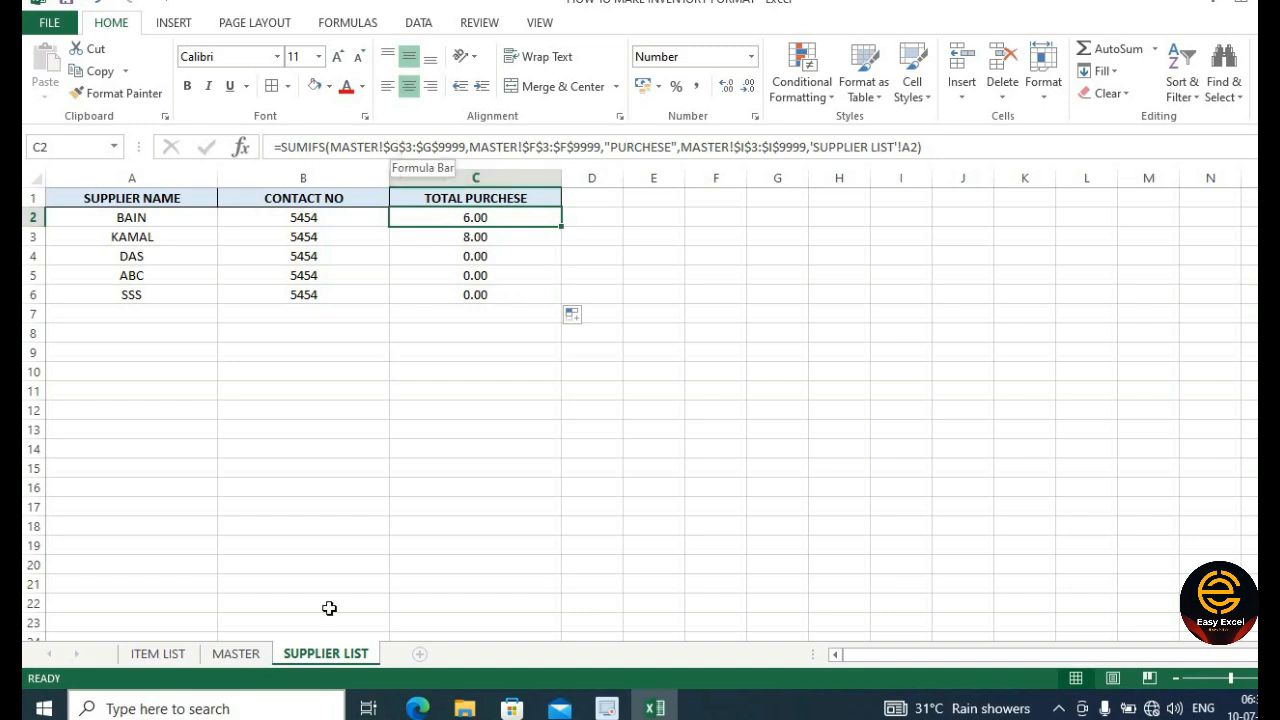
- Check the COST column in MASTER and change the C2 sum range in SUPPLIER LIST to MASTER!$H$3:$H$9999
click(245, 652)
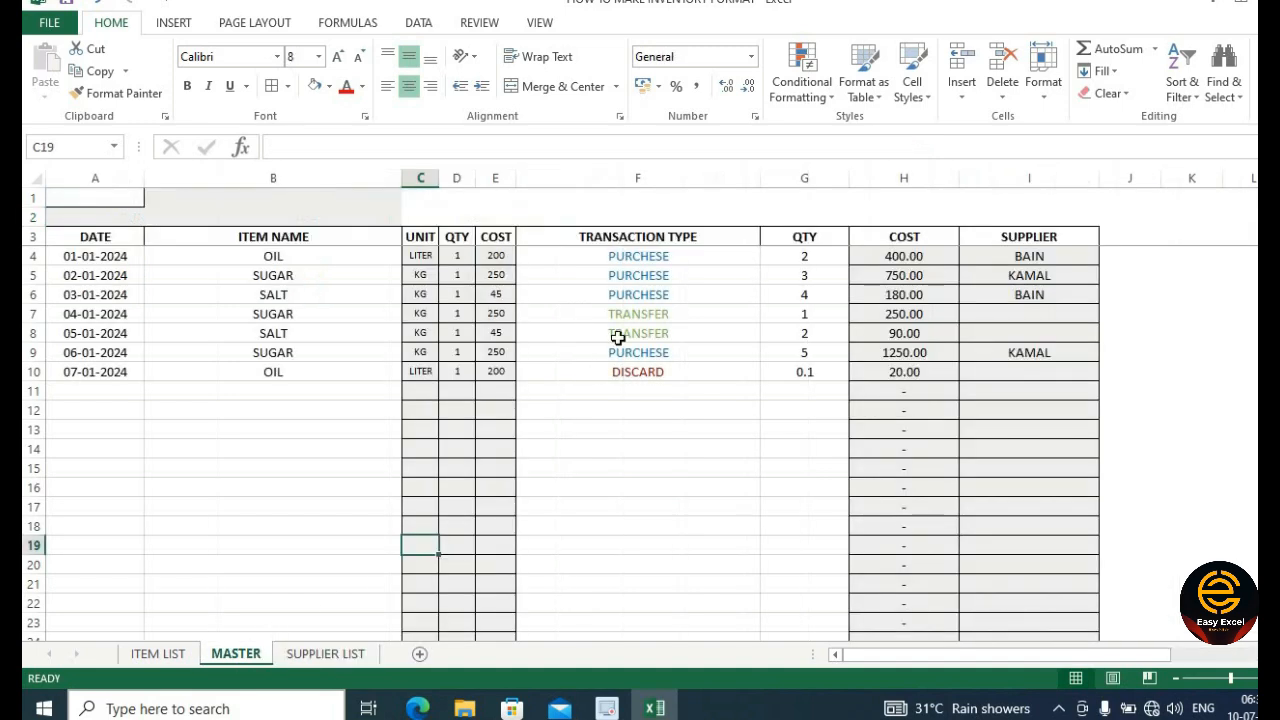
click(880, 257)
click(903, 178)
click(310, 651)
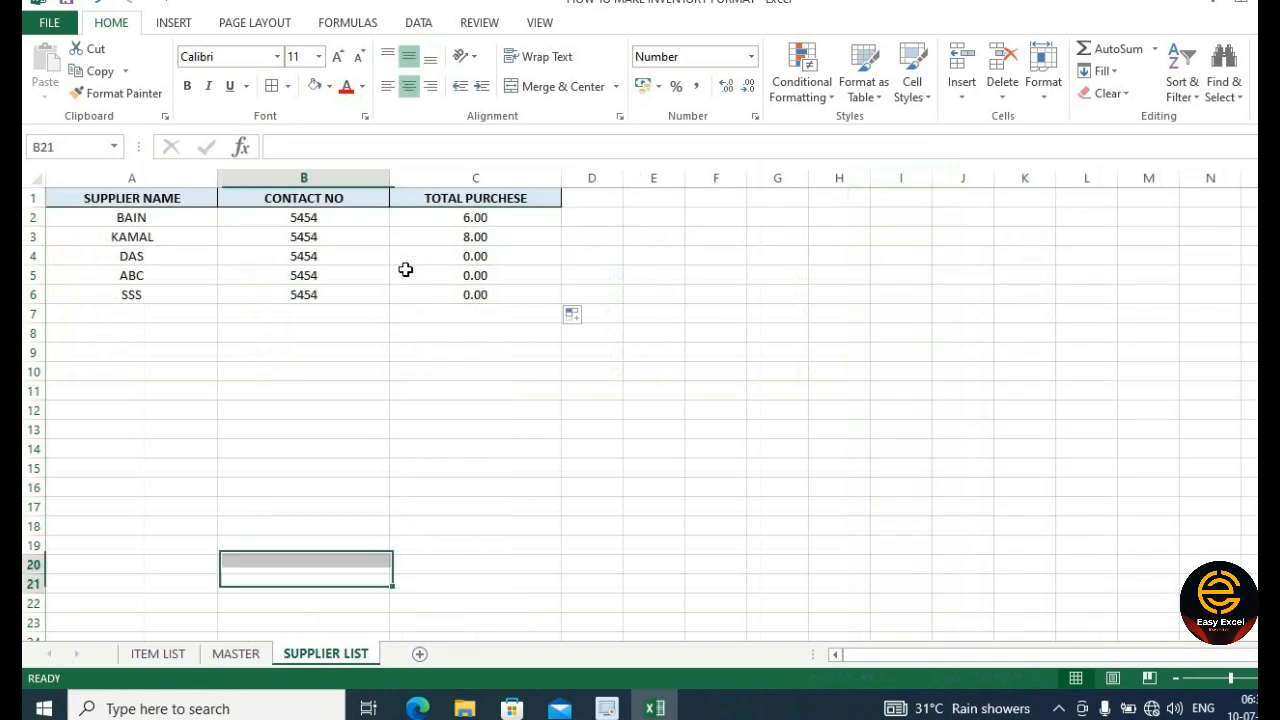
click(449, 216)
click(399, 150)
key(BackSpace)
text(H)
click(432, 148)
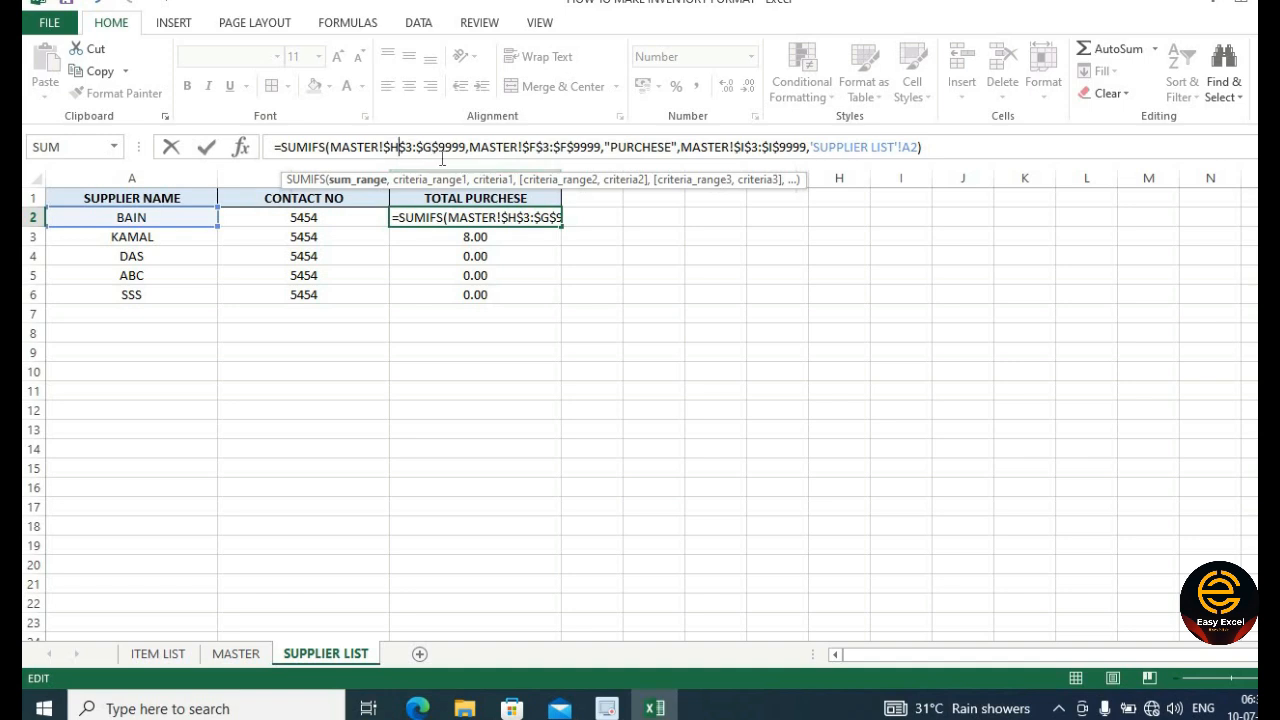
key(Return)
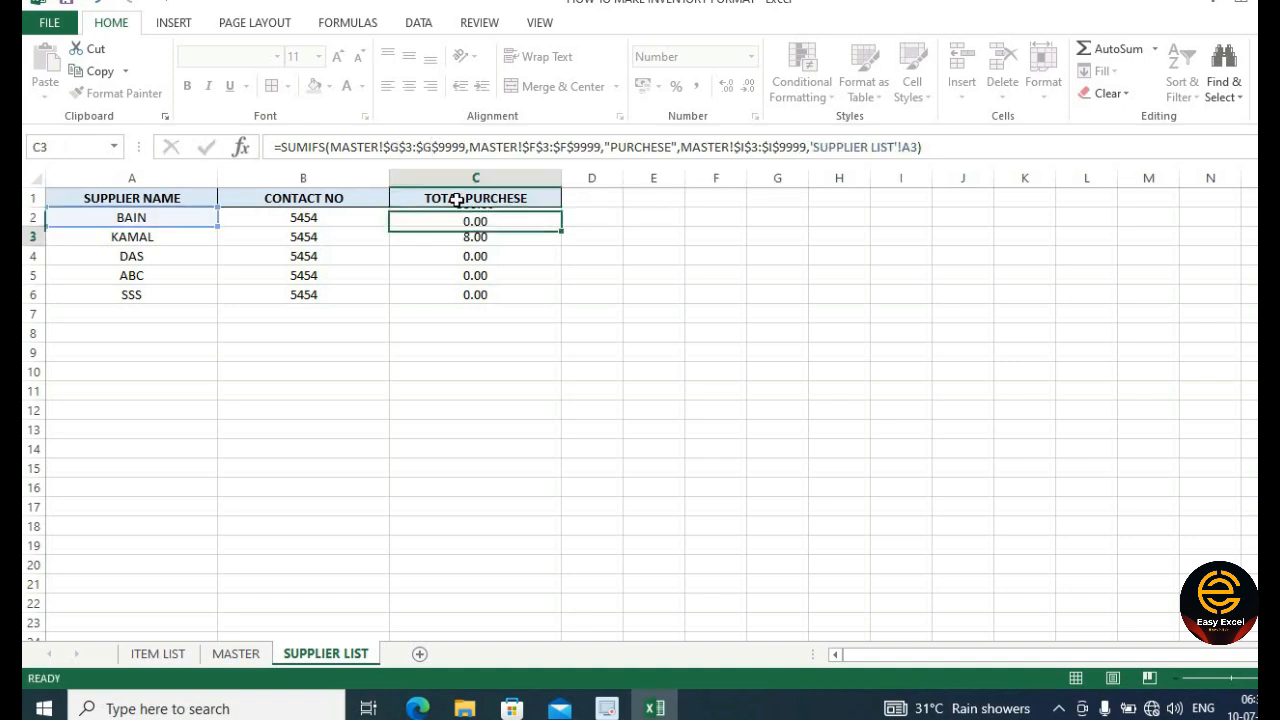
- Fill the corrected C2 formula down the TOTAL PURCHESE column to C6 and check the suppliers' totals
click(500, 217)
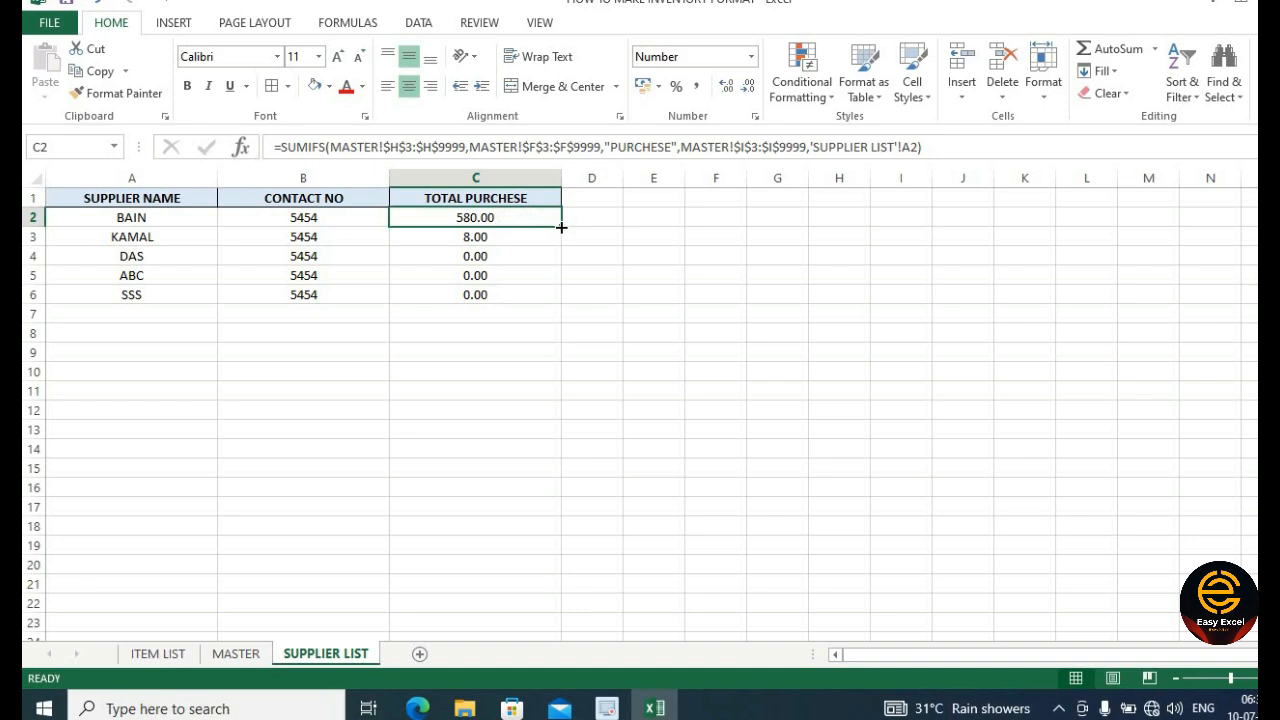
double_click(561, 227)
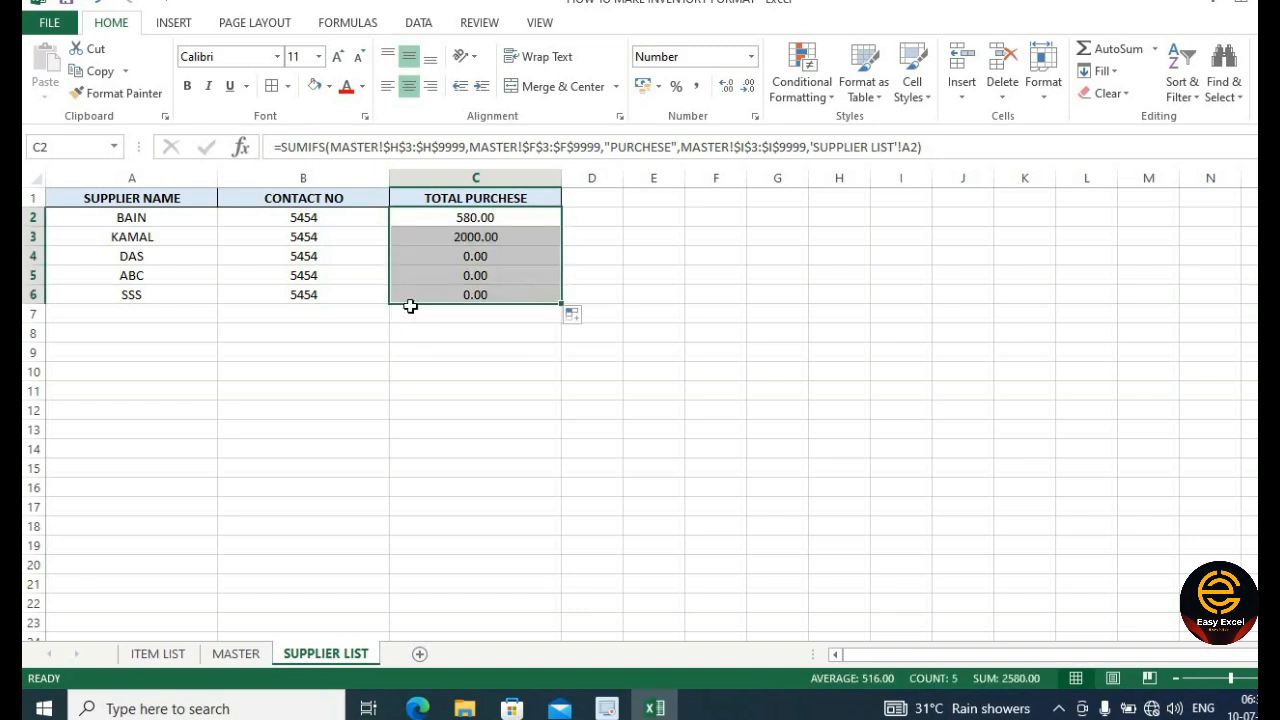
click(420, 332)
click(499, 217)
click(205, 220)
click(527, 218)
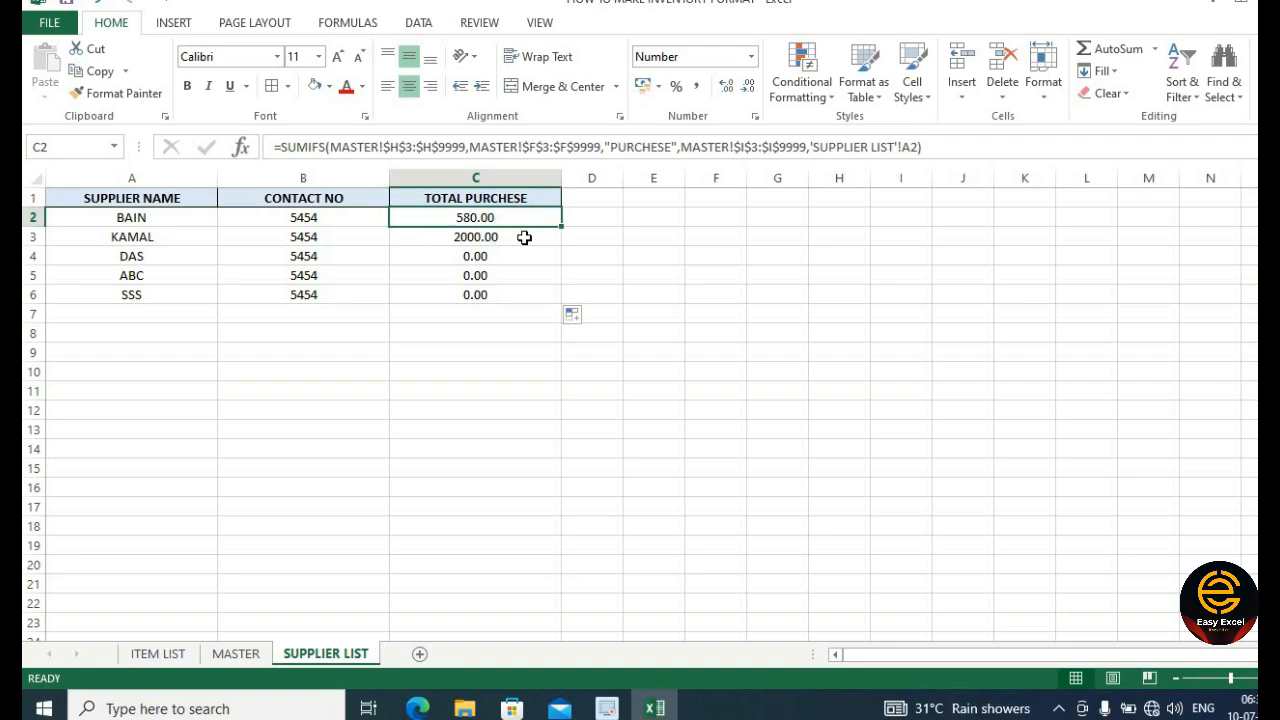
click(523, 238)
click(552, 408)
- Extend the DATE column in MASTER by one row so that A11 holds 08-01-2024
click(236, 653)
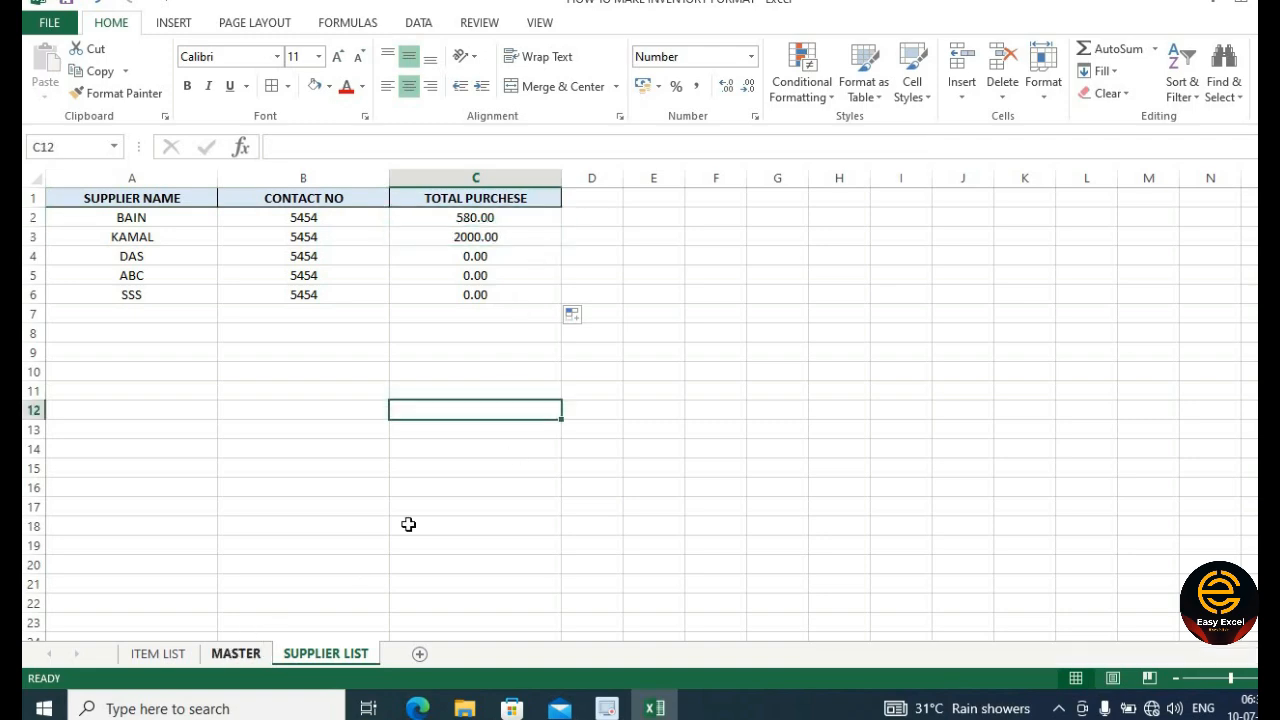
click(129, 390)
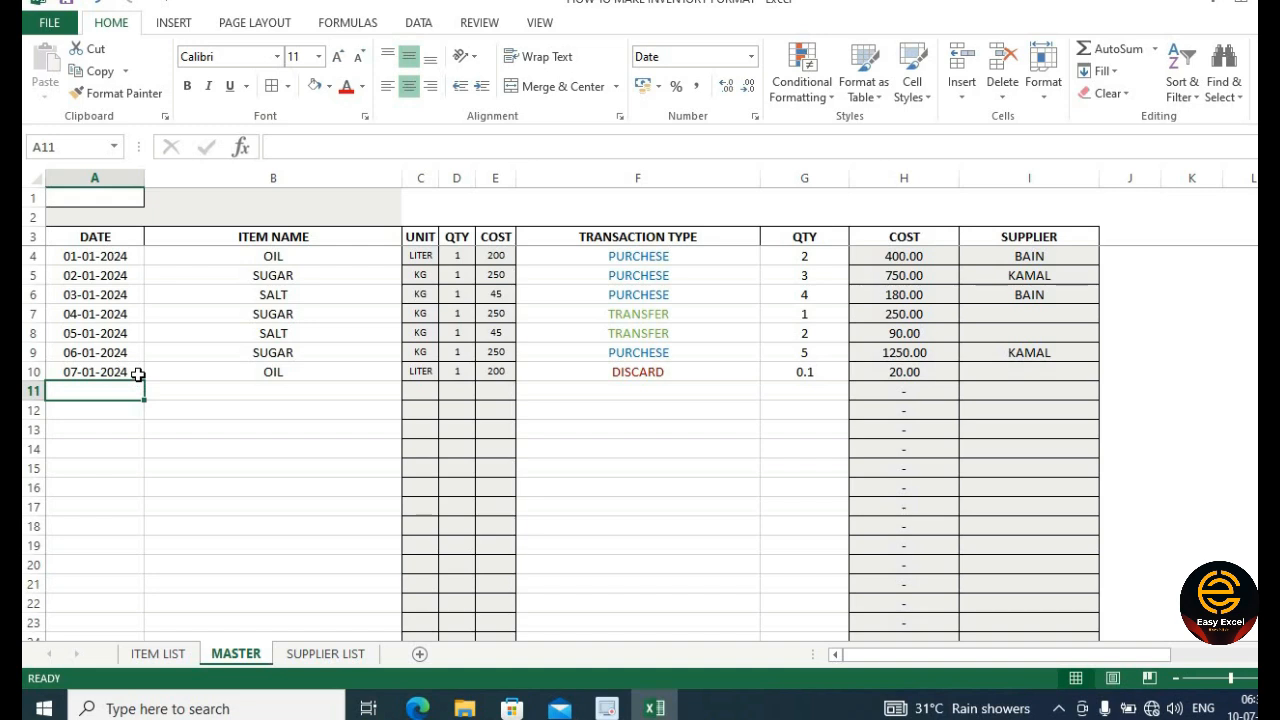
click(138, 374)
drag(144, 381, 214, 396)
- Choose SUGAR as the item name in B11 of MASTER
click(309, 394)
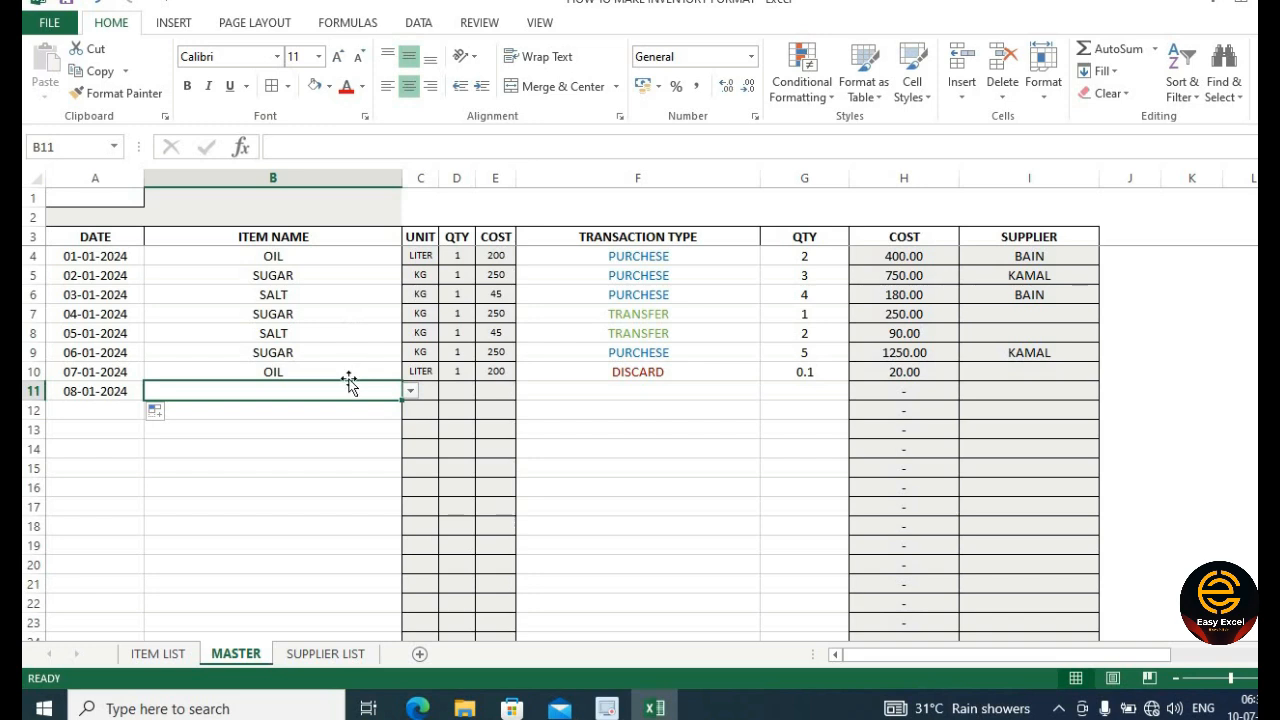
text(S)
key(BackSpace)
key(Return)
click(389, 391)
click(411, 390)
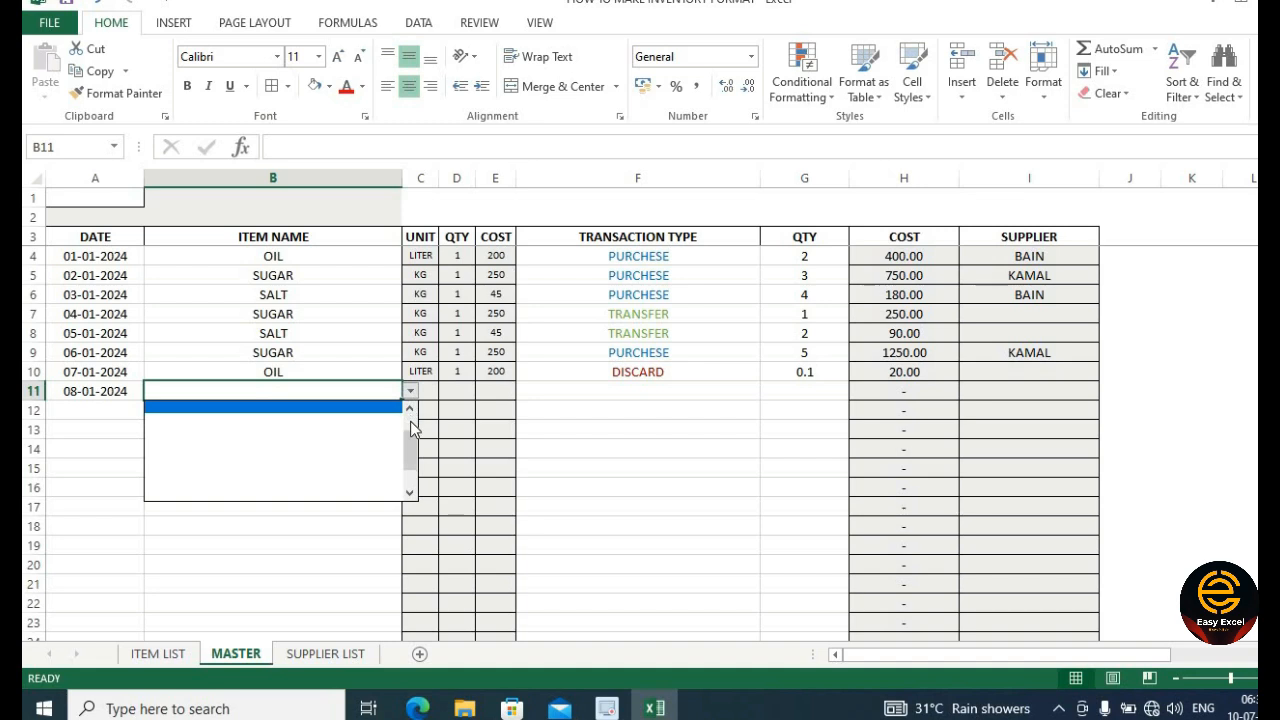
scroll(413, 428, up, 1)
click(348, 421)
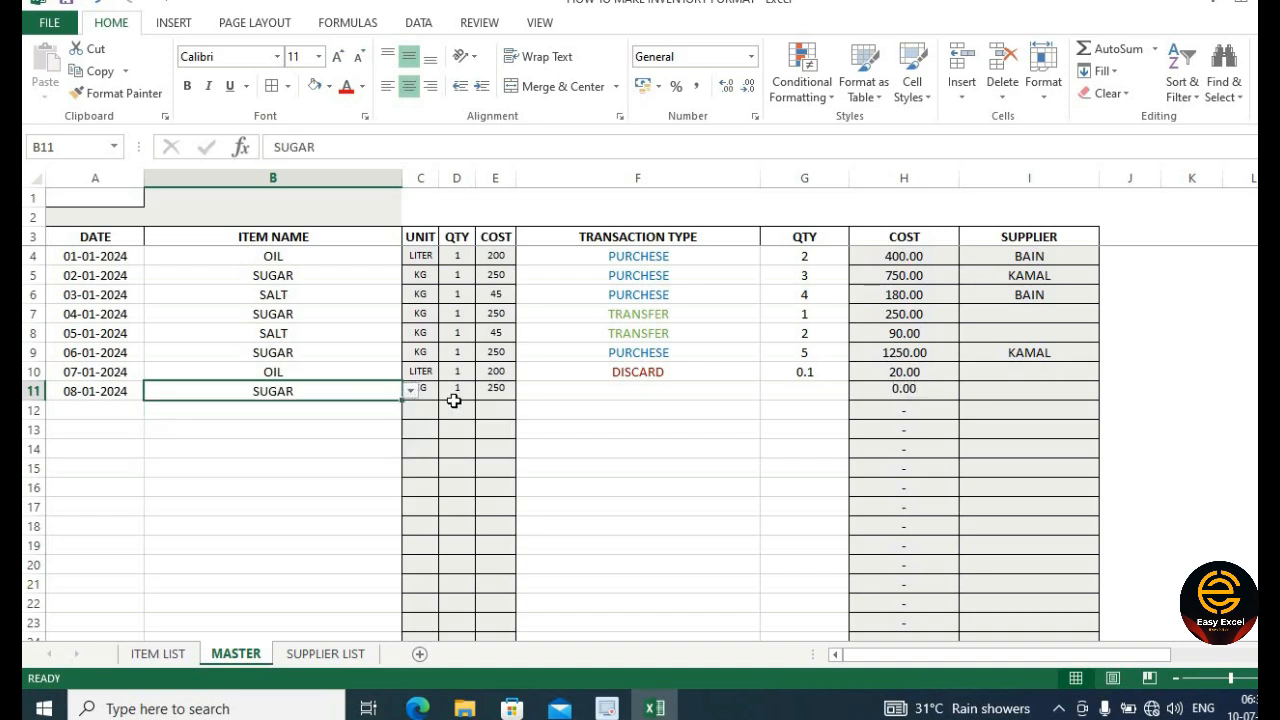
- Complete row 11 of MASTER with transaction type PURCHESE and a quantity of 5 in G11
click(638, 391)
click(768, 391)
key(Return)
click(824, 390)
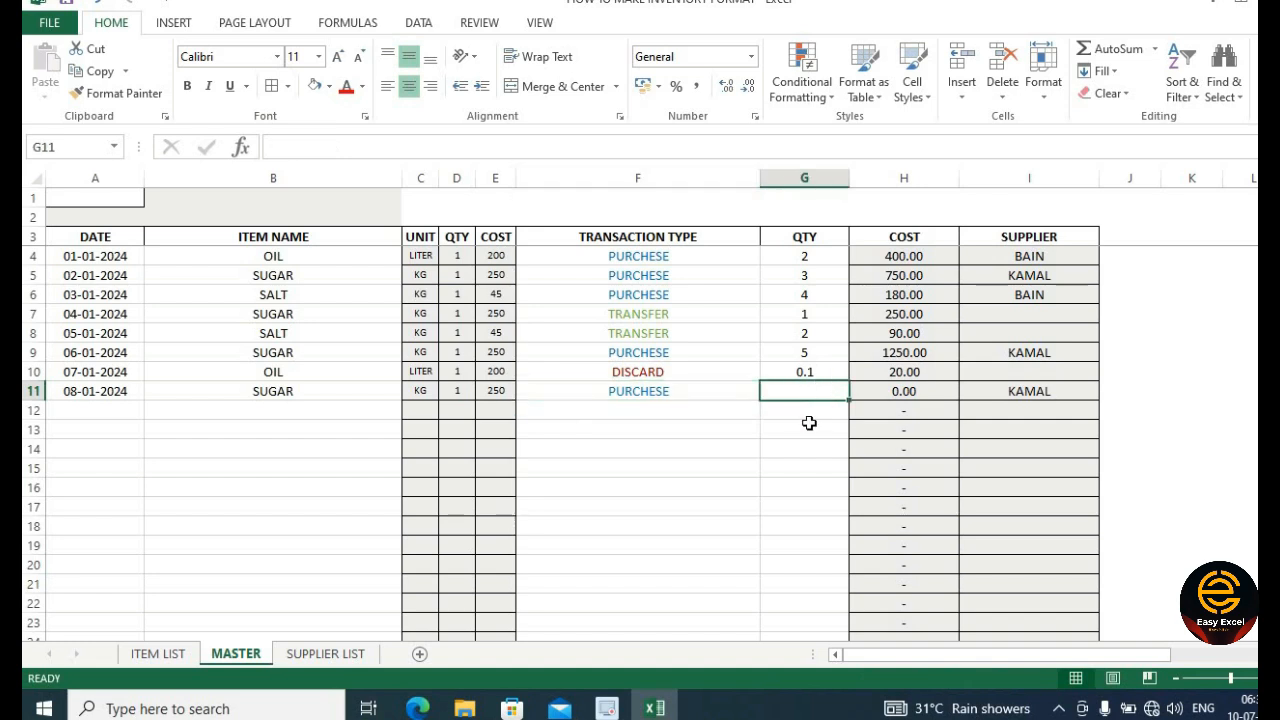
text(5)
click(809, 423)
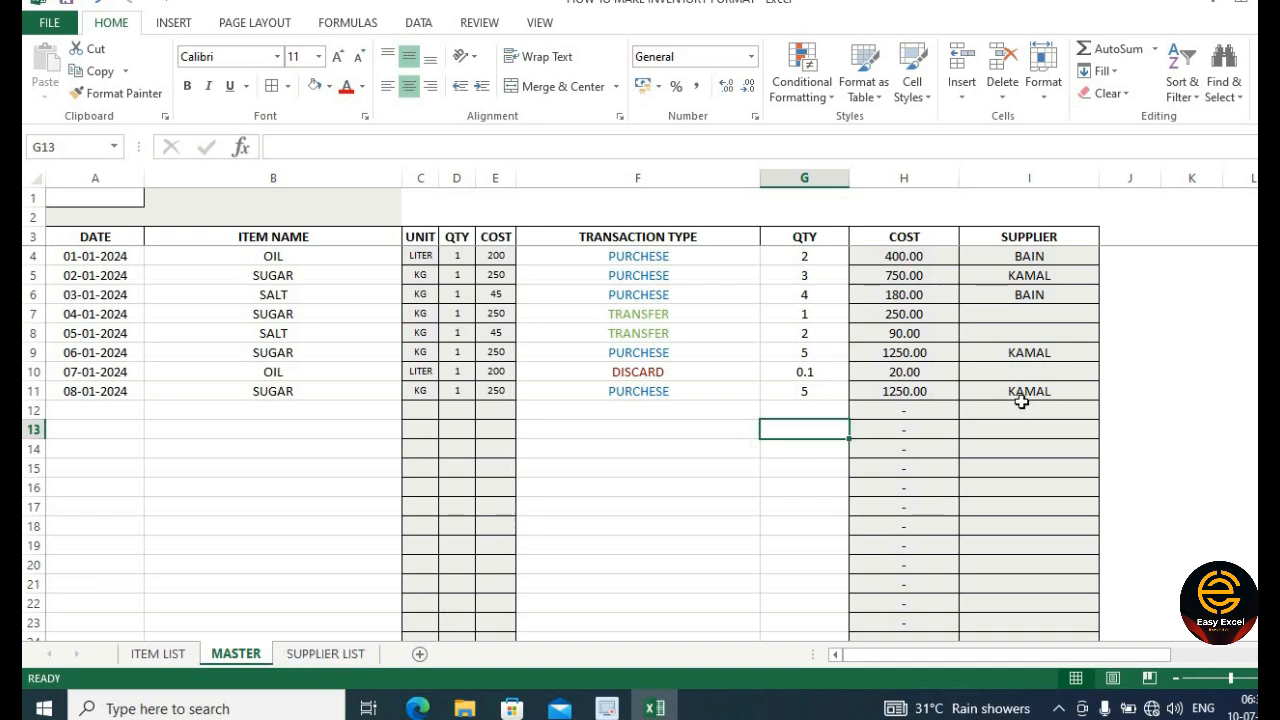
- Extend the DATE column to A12 as 09-01-2024 and choose SALT as the item in B12
click(133, 410)
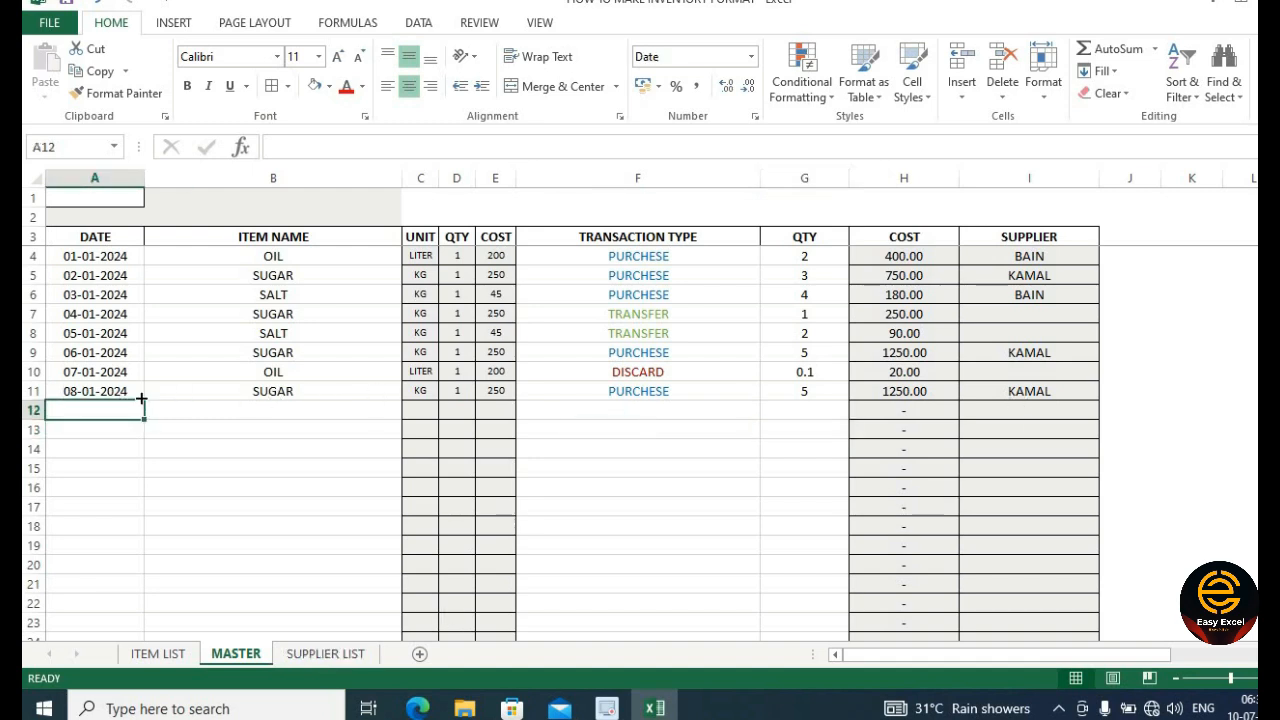
click(138, 391)
drag(145, 400, 249, 409)
click(397, 410)
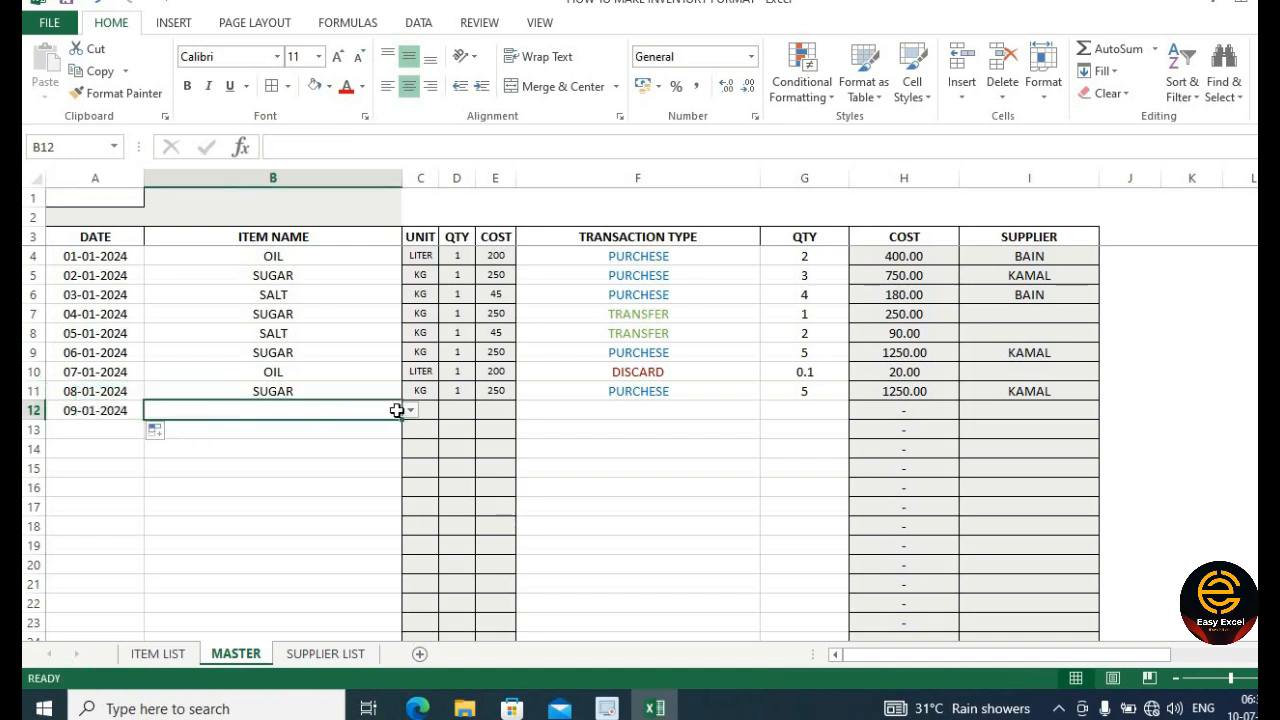
click(409, 411)
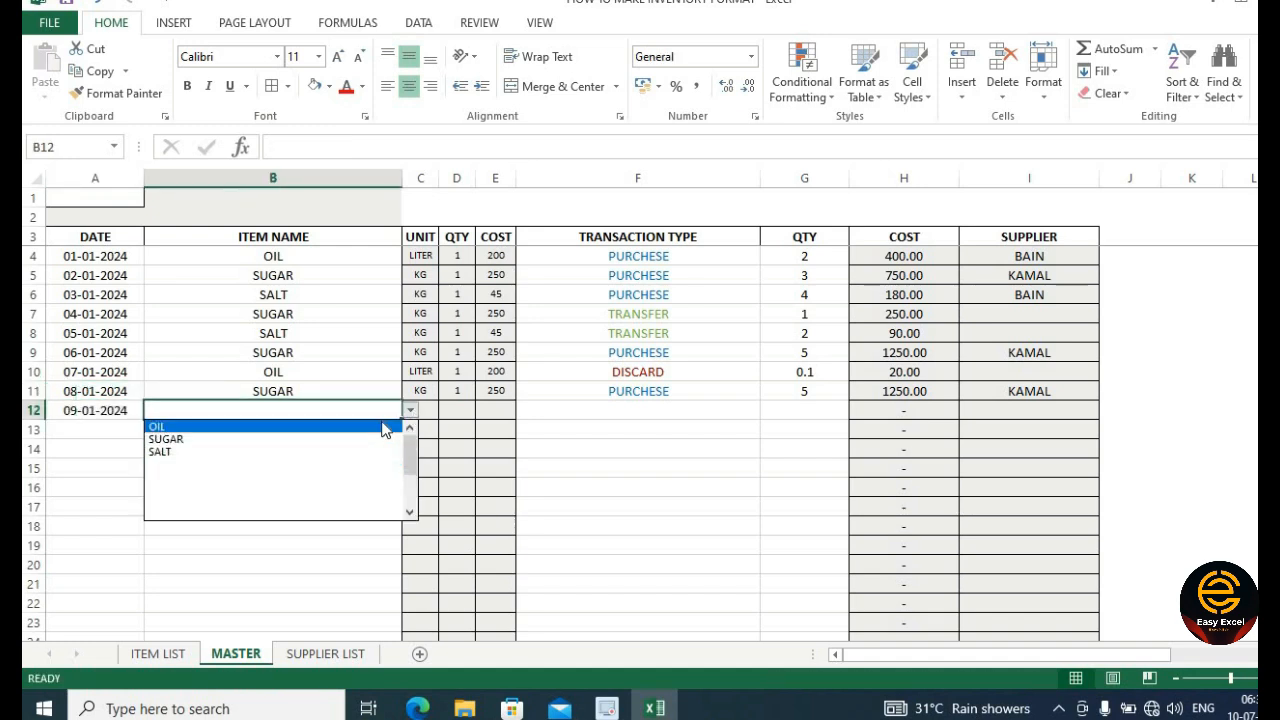
click(360, 450)
- Set the transaction type in F12 to PURCHESE and the quantity in G12 to 5
click(623, 409)
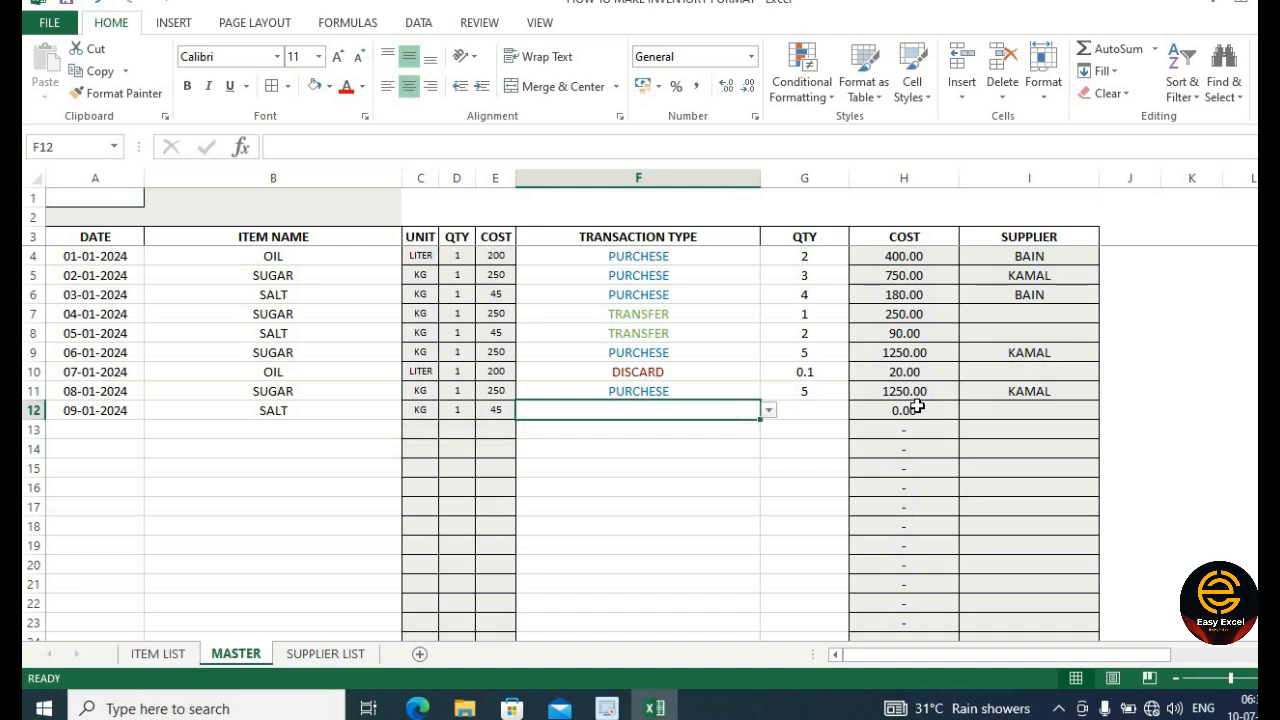
click(776, 413)
click(732, 427)
key(Tab)
text(5)
click(771, 482)
- Check the first two suppliers' TOTAL PURCHESE values and formulas in SUPPLIER LIST
click(324, 653)
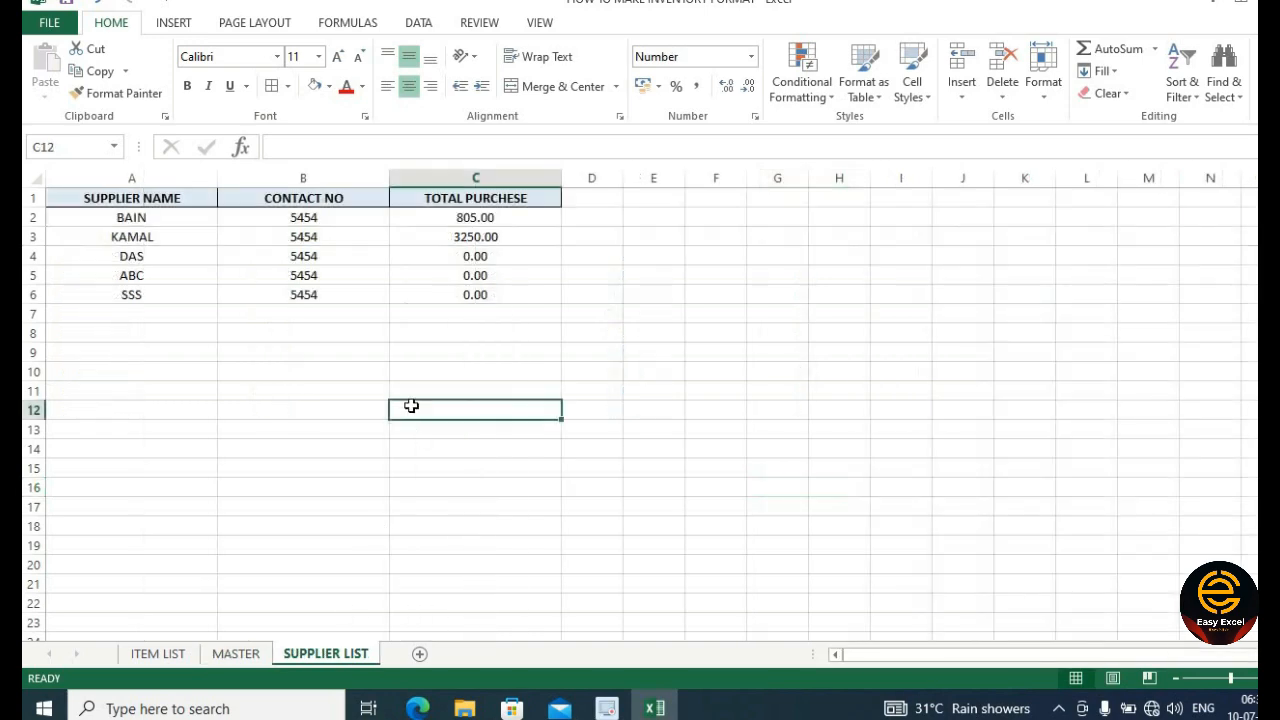
click(470, 219)
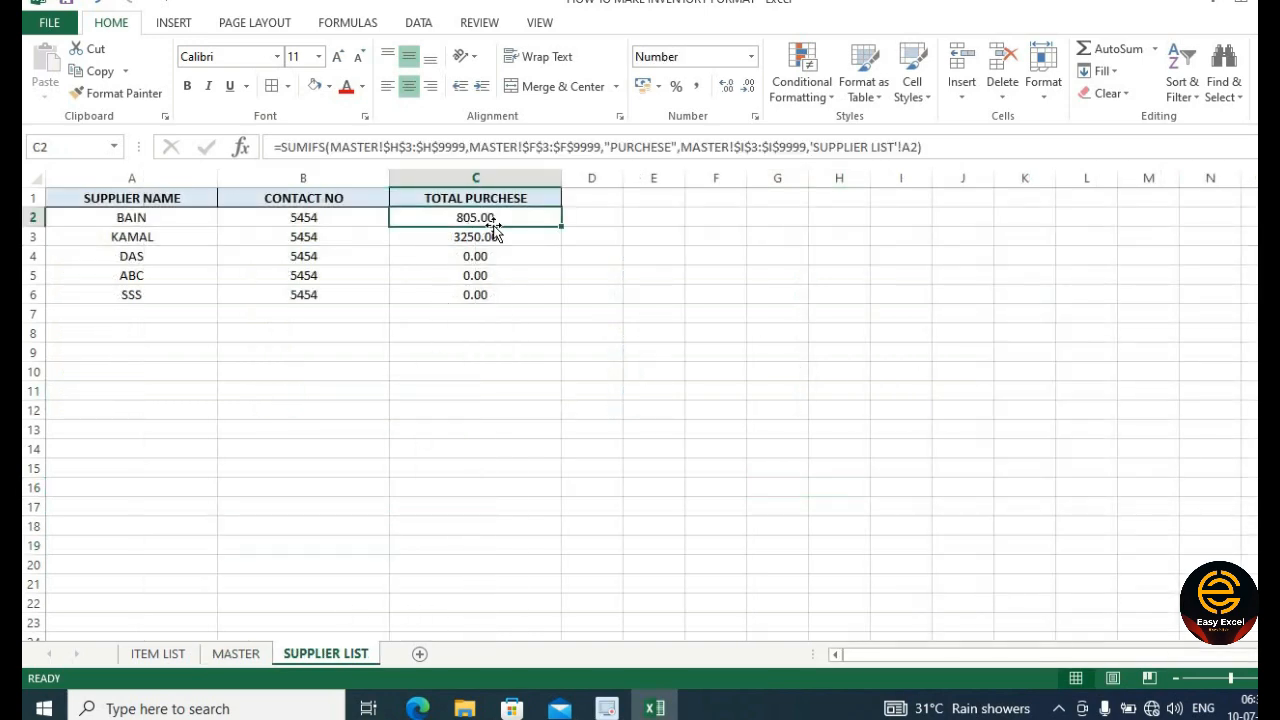
click(506, 236)
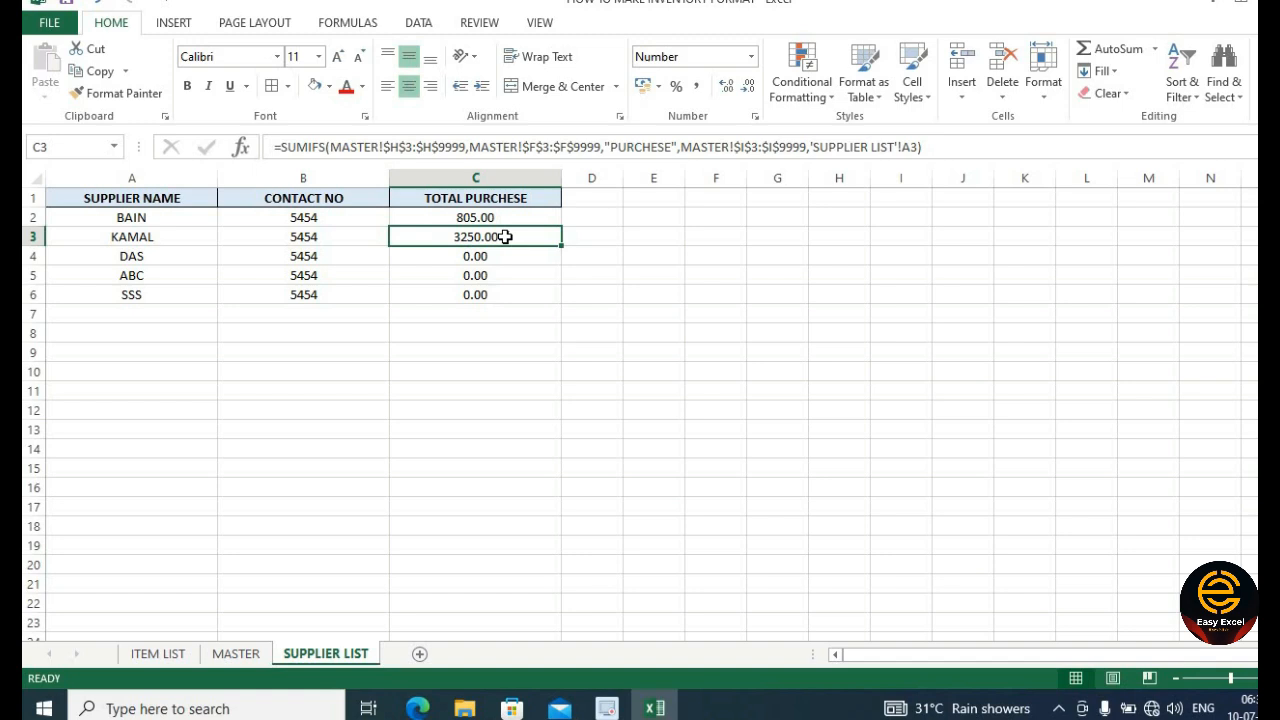
click(150, 234)
click(420, 236)
- Fill the whole TOTAL PURCHESE column with light grey and apply cell borders to it
click(511, 176)
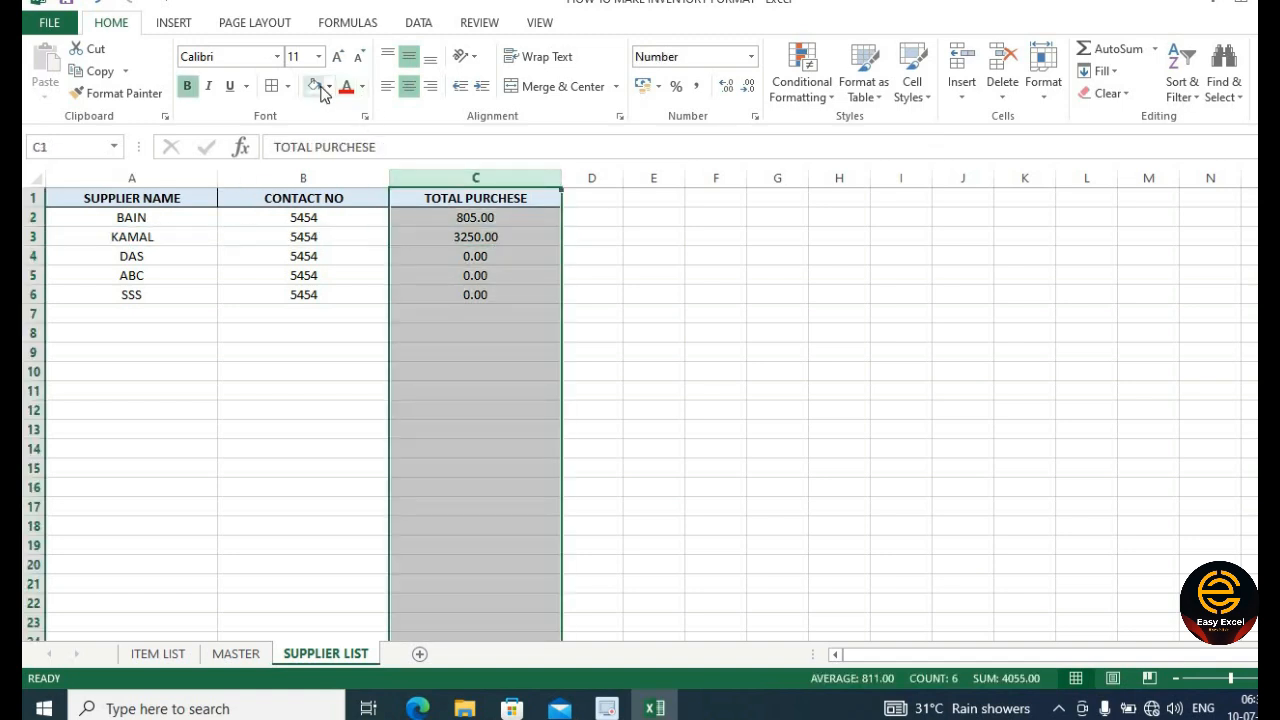
click(329, 86)
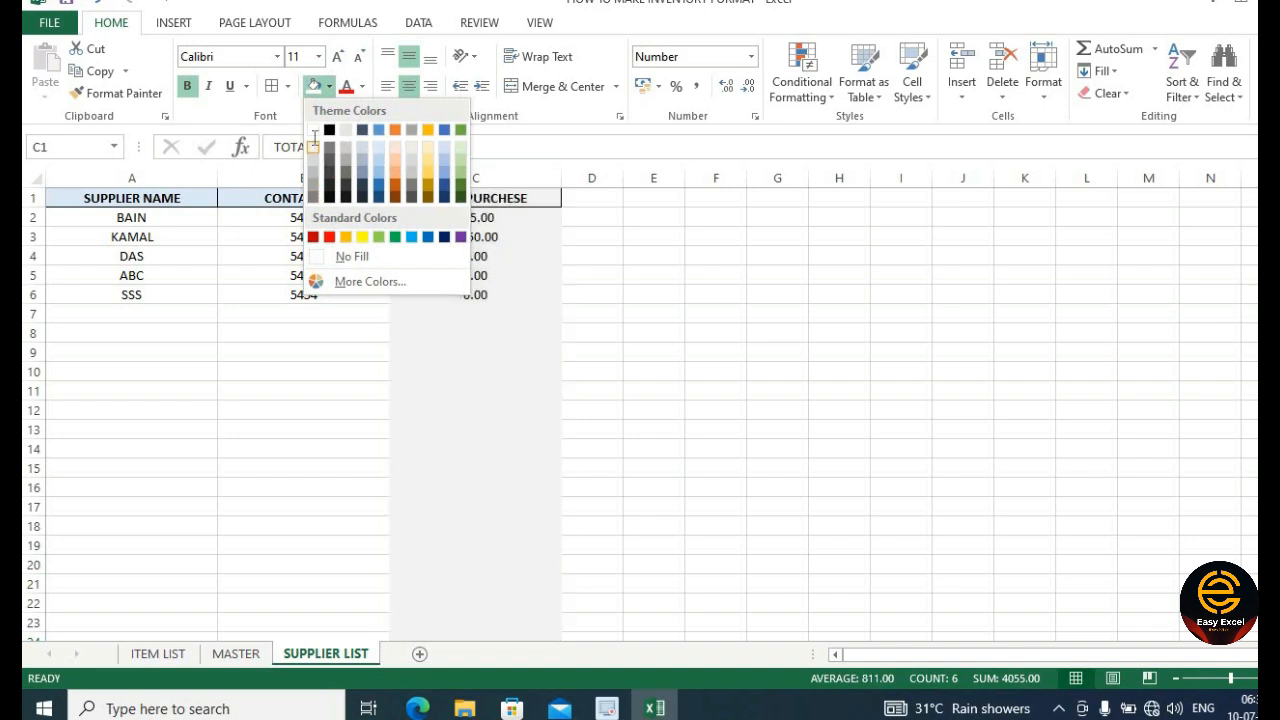
click(314, 136)
click(271, 86)
click(458, 212)
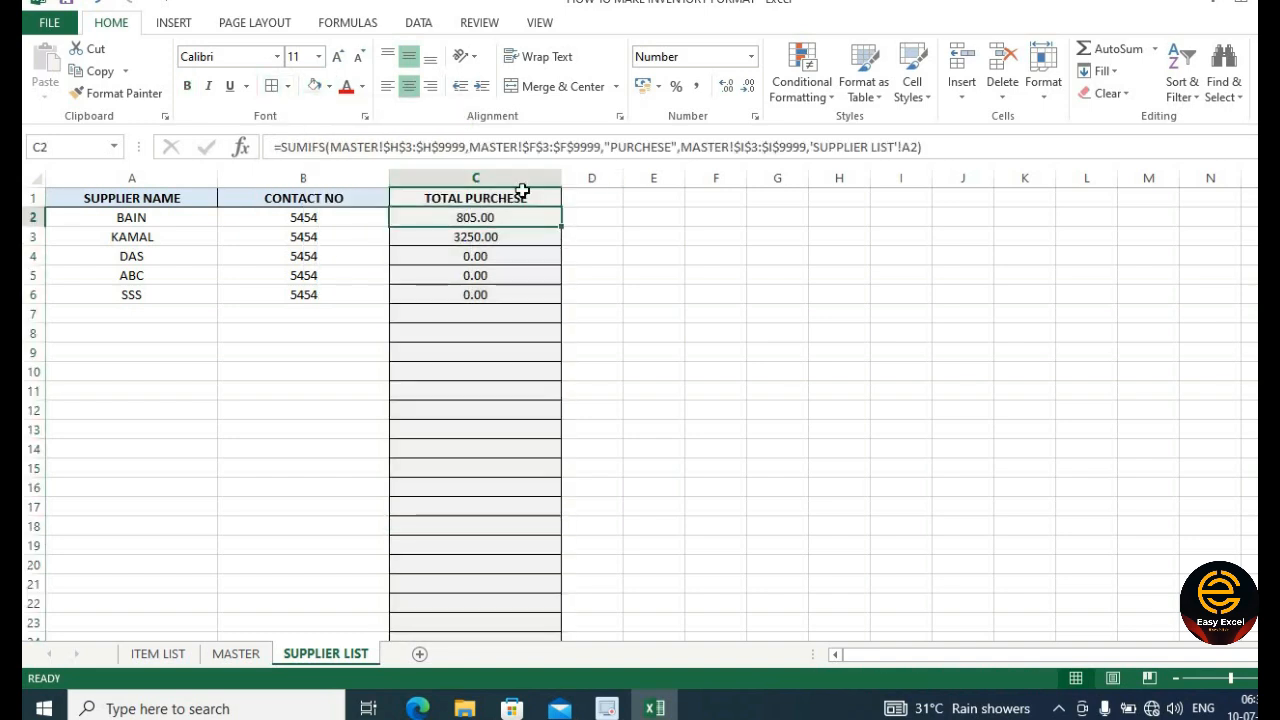
- Narrow the TOTAL PURCHESE column so it fits its header more closely
double_click(560, 177)
click(532, 214)
drag(499, 174, 522, 178)
- Enter the header PAID in D1 and widen column D
click(559, 202)
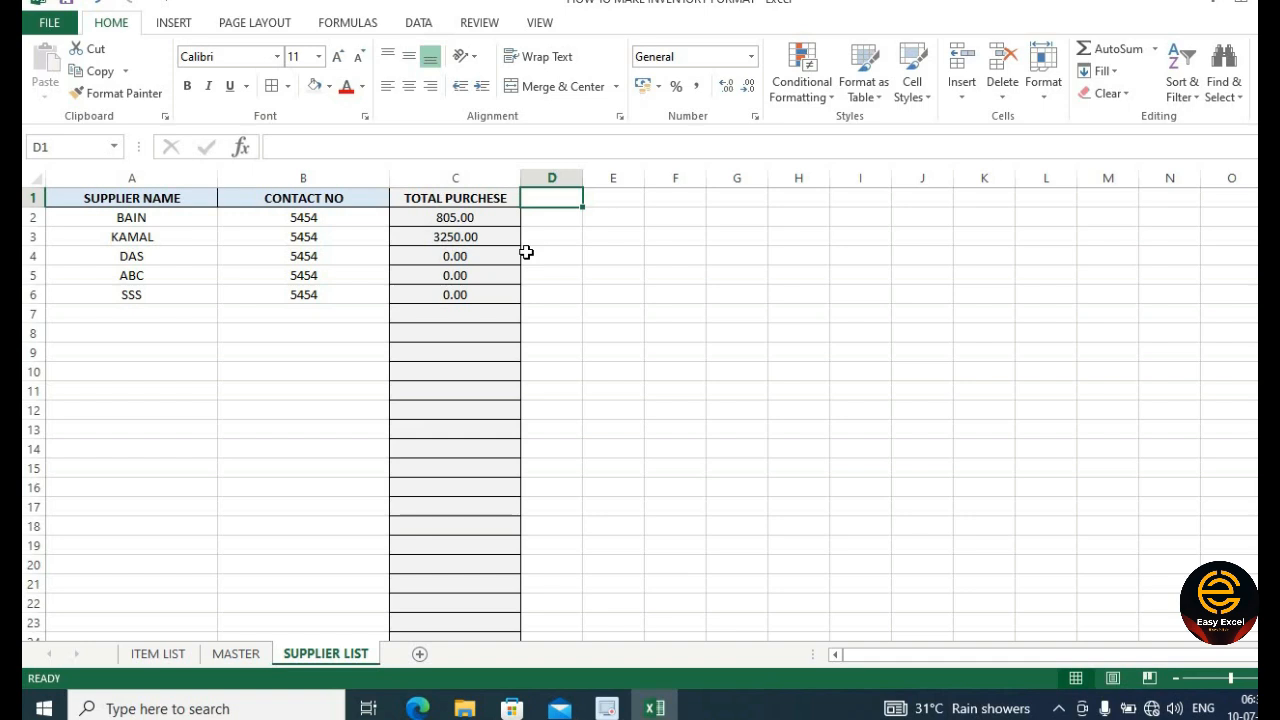
text(PAID)
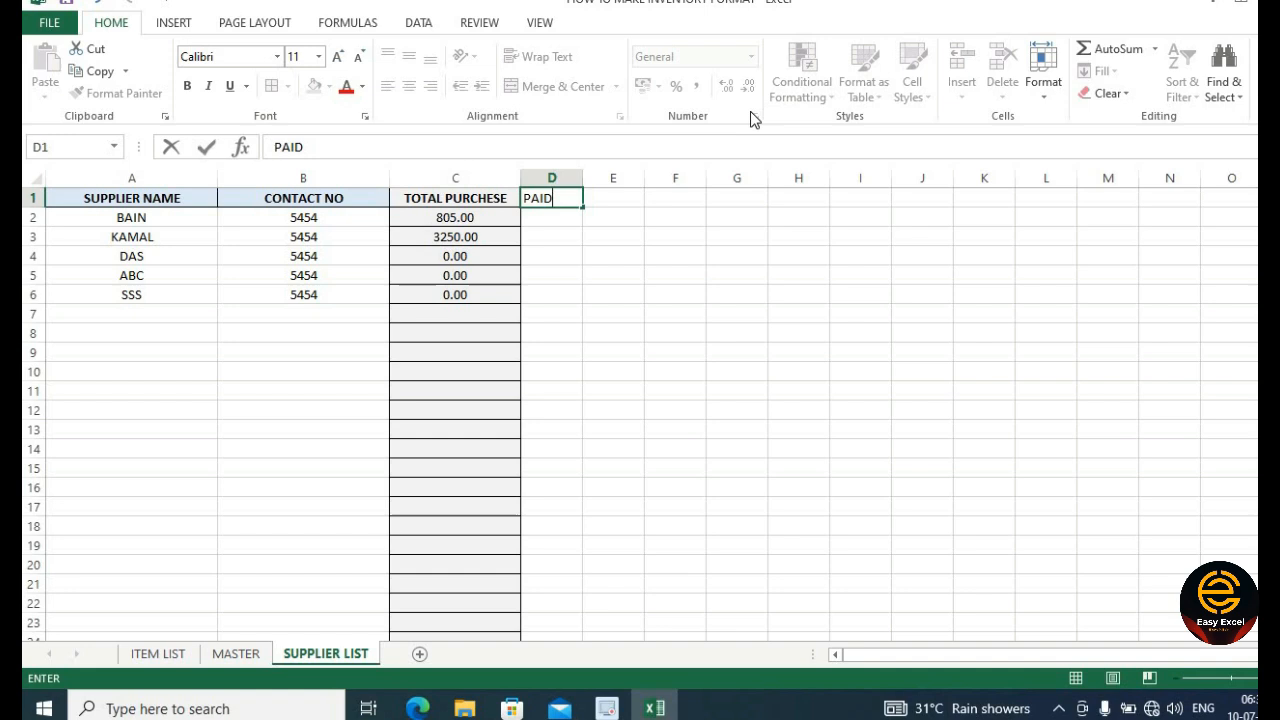
key(Return)
drag(582, 178, 628, 195)
- Centre the contents of columns D and E horizontally
click(505, 176)
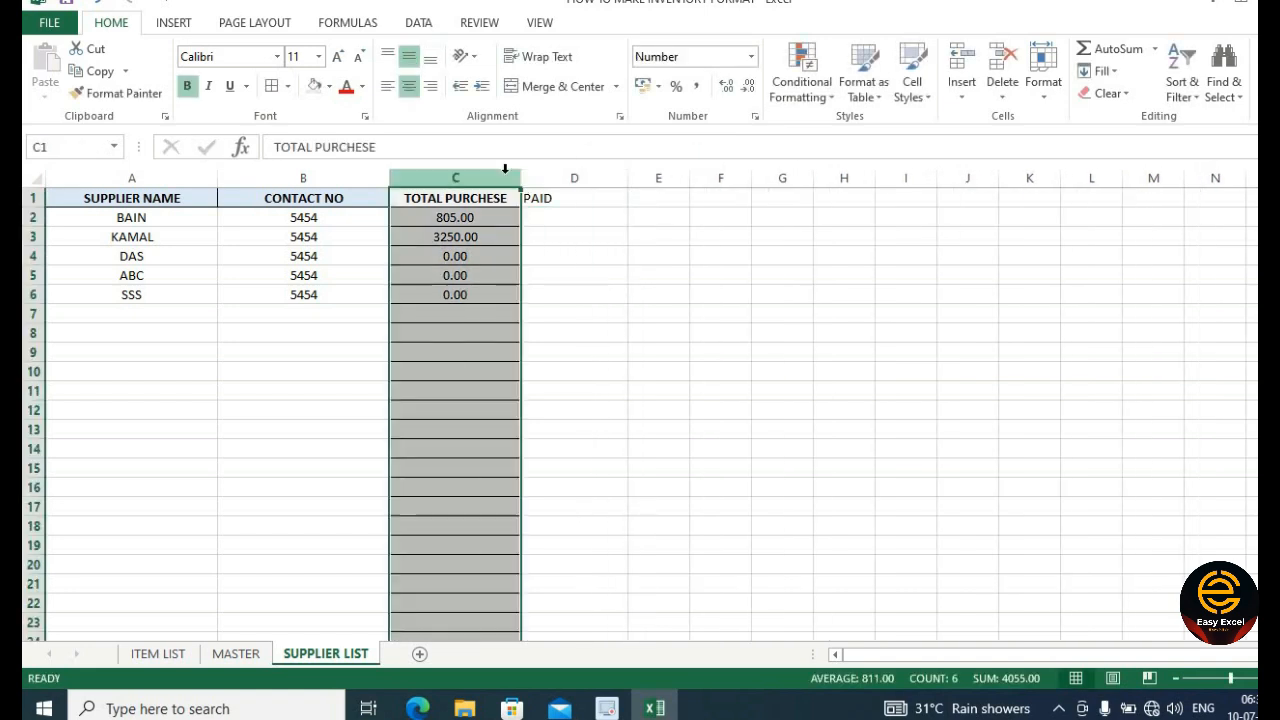
click(580, 177)
shift+click(650, 178)
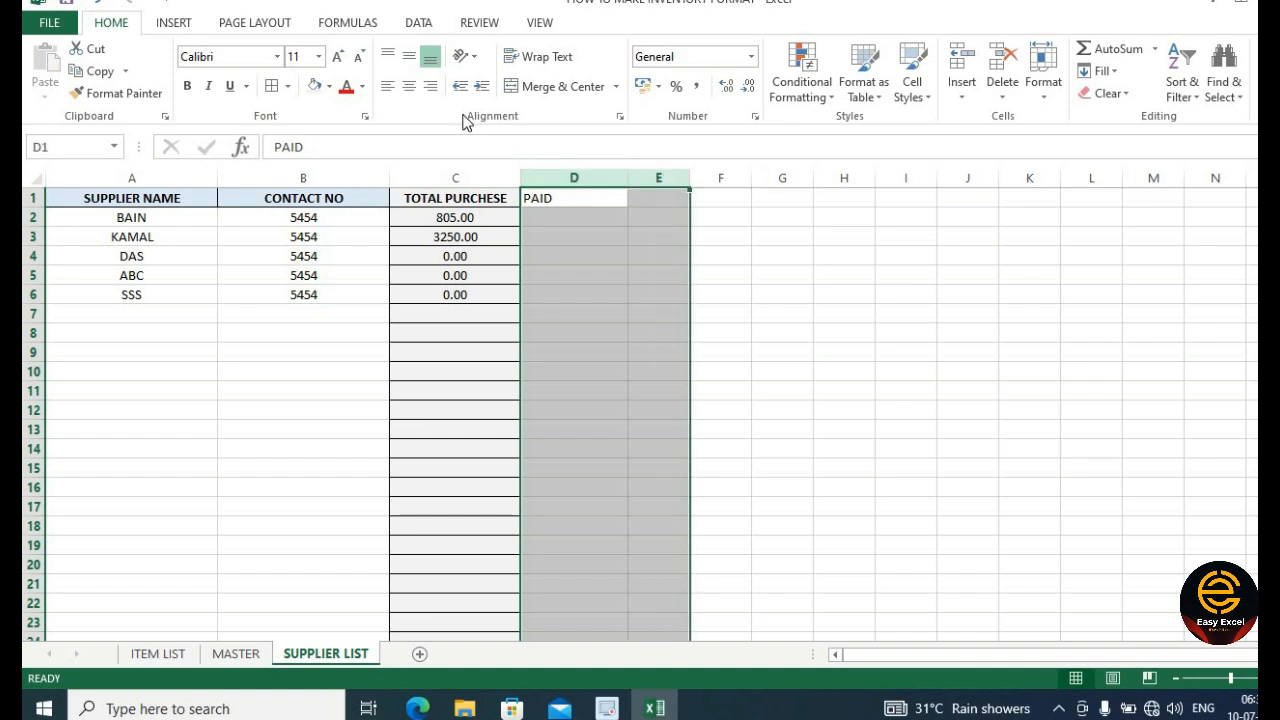
click(409, 86)
click(566, 212)
click(615, 200)
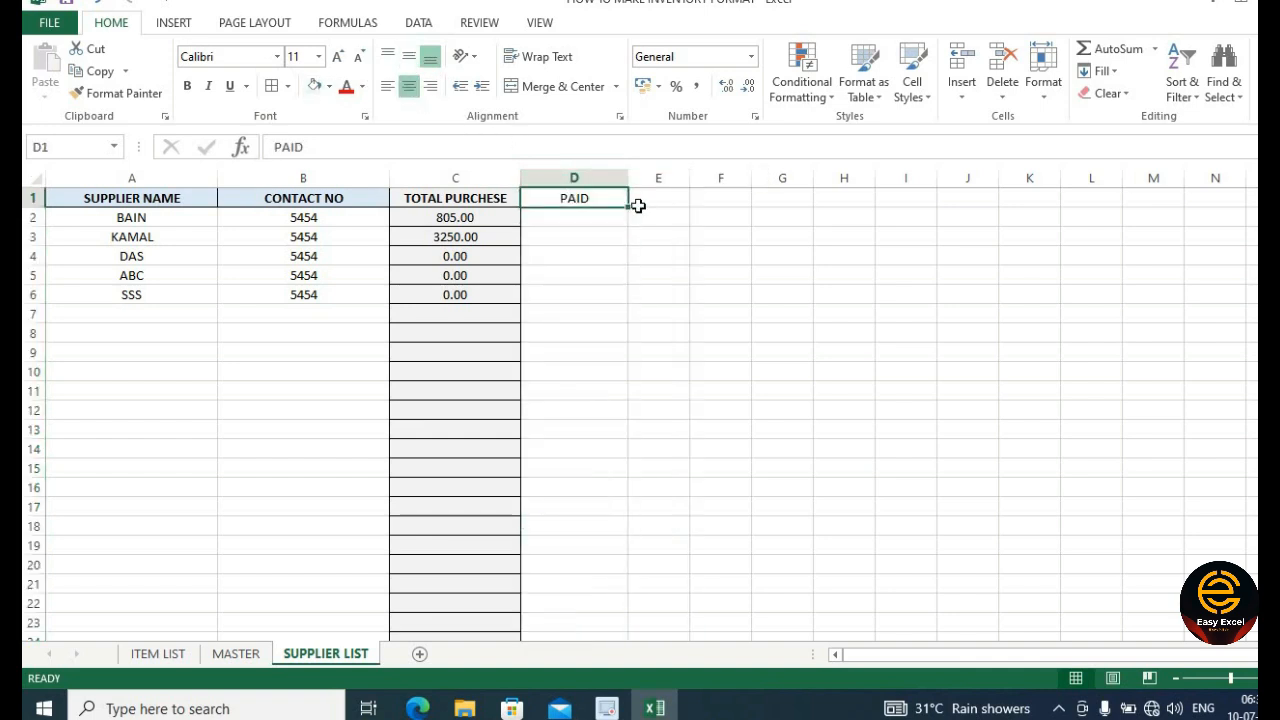
- Copy the TOTAL PURCHESE header's formatting to D1:E1 and enter the header BALANCED in E1
click(514, 200)
click(115, 93)
drag(590, 198, 662, 203)
click(662, 203)
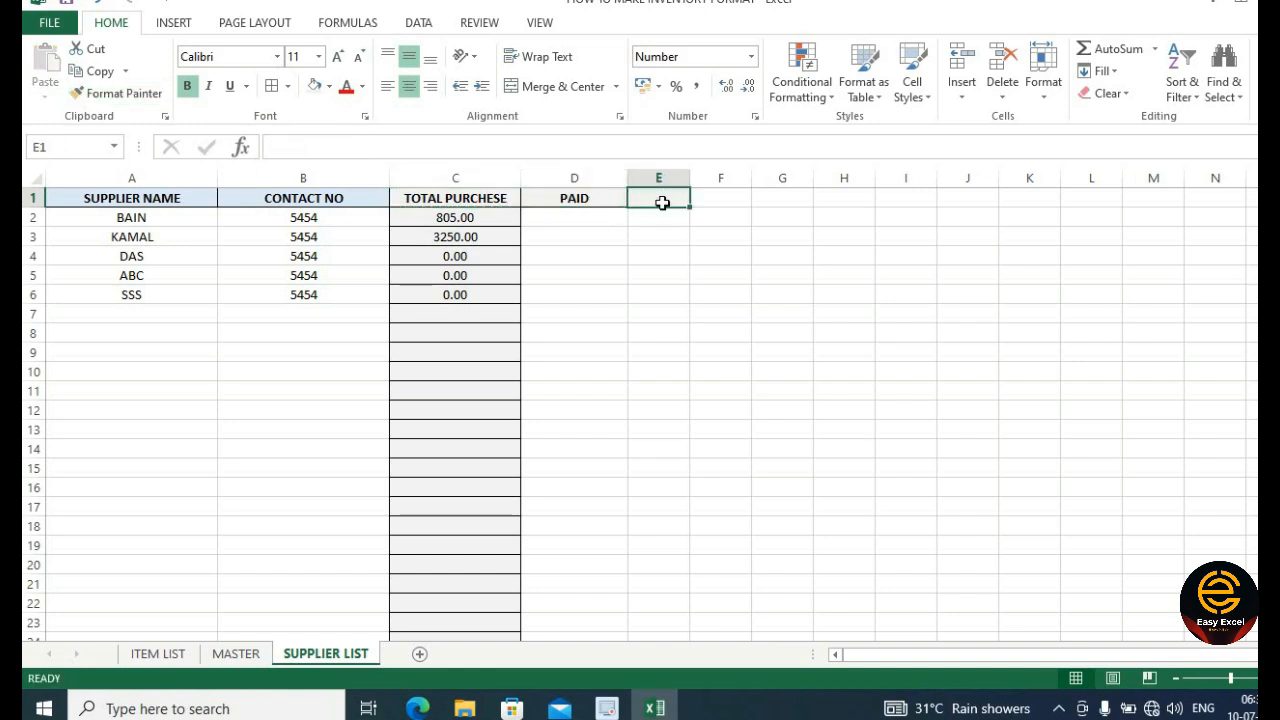
text(BALANCED)
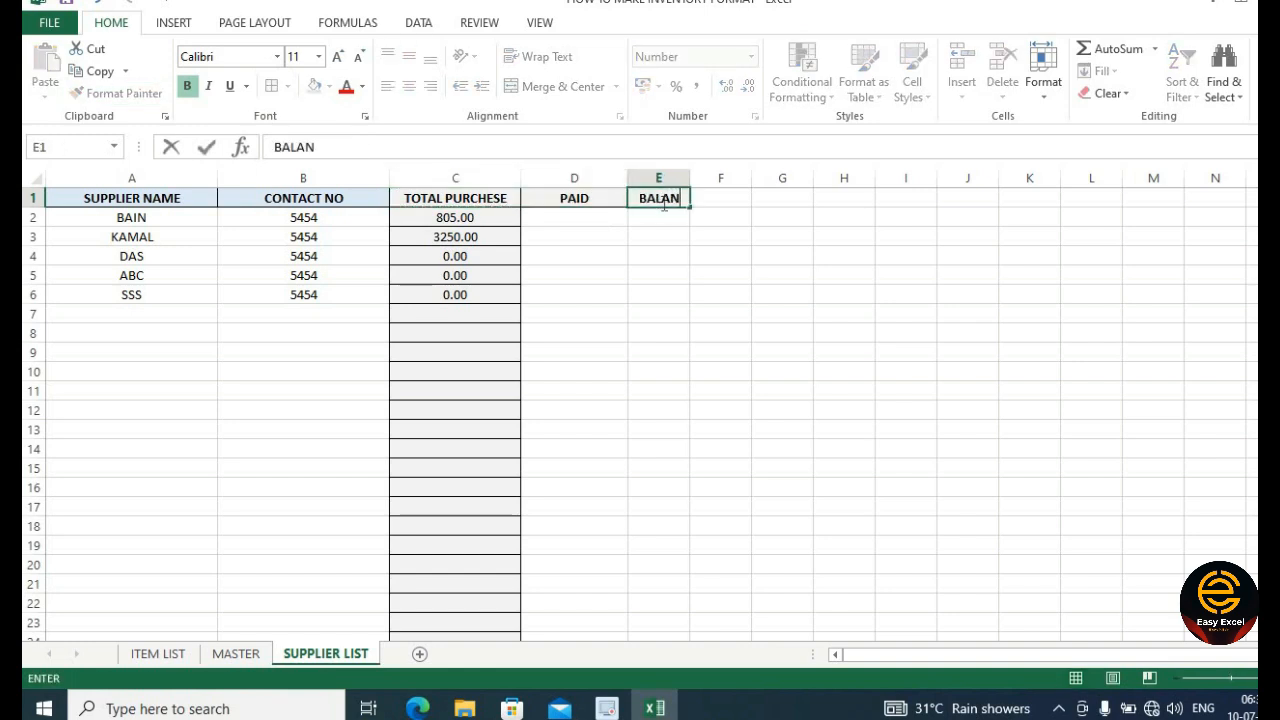
click(687, 235)
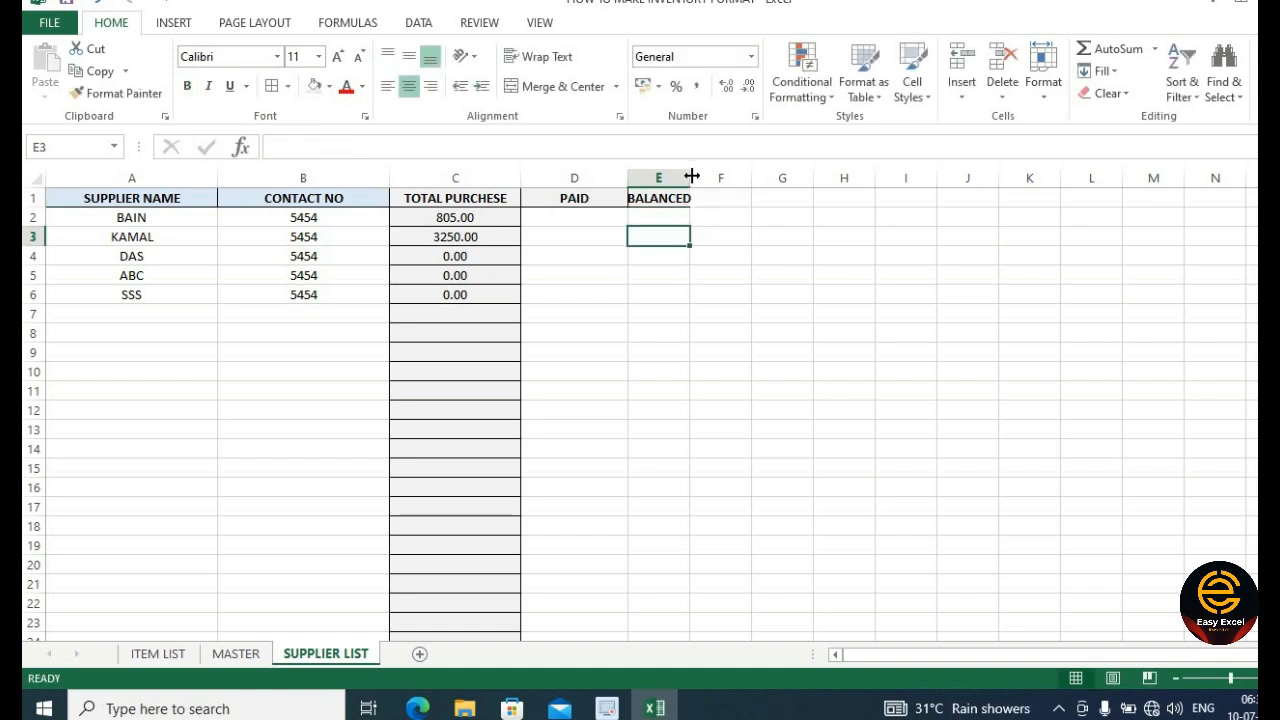
- Widen the BALANCED column beyond its header and slightly widen the PAID column
double_click(690, 178)
click(691, 252)
drag(698, 177, 759, 180)
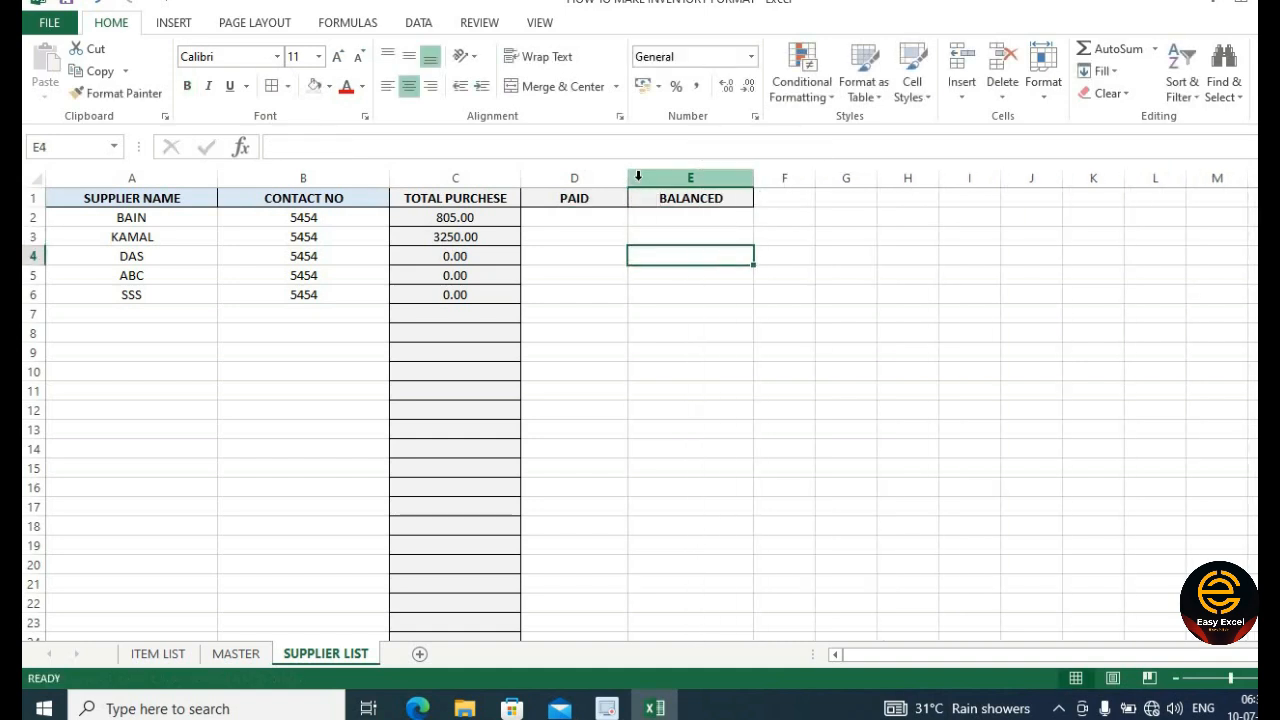
drag(627, 177, 633, 180)
- Enter 500 as the first supplier's PAID amount in D2
click(623, 216)
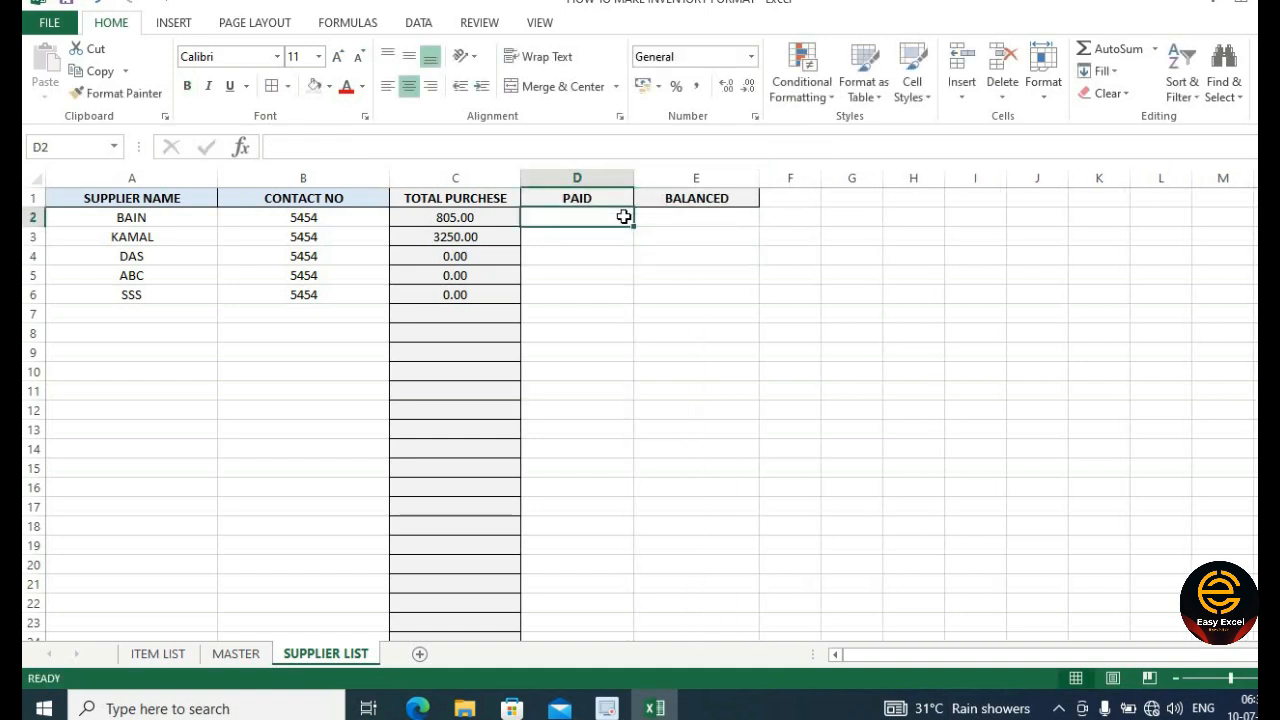
text(500)
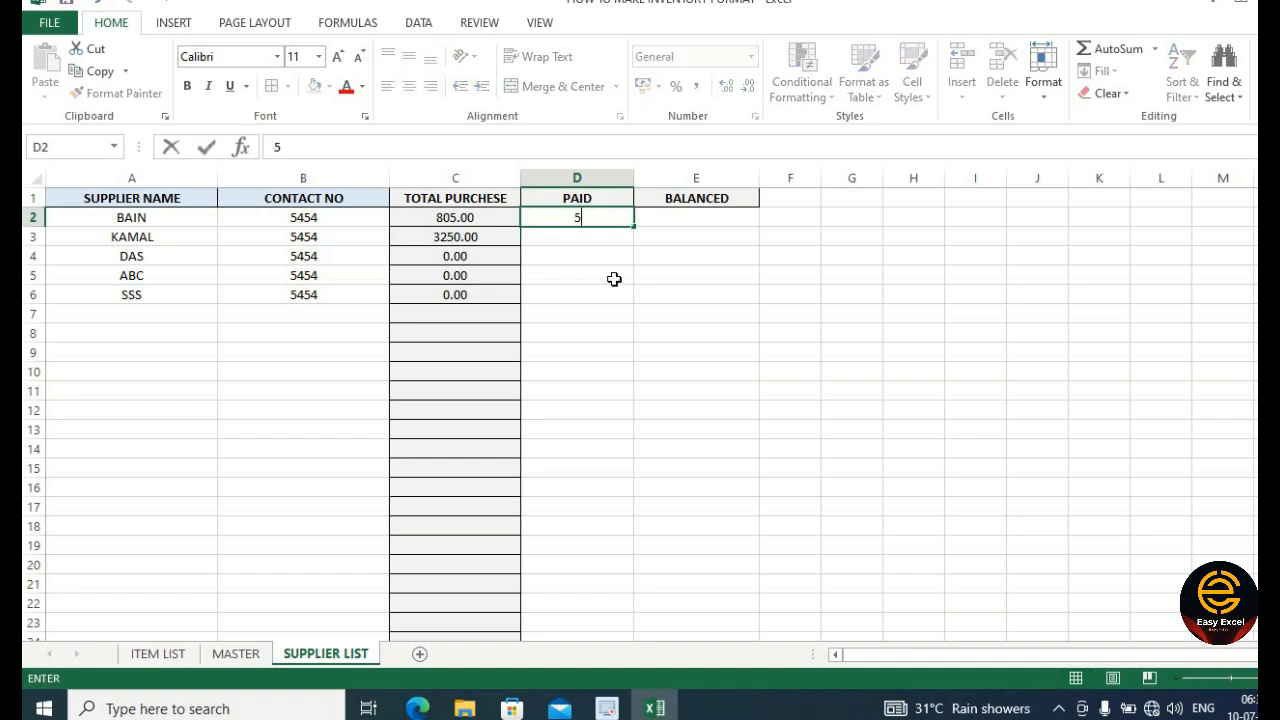
click(614, 253)
- Copy the TOTAL PURCHESE column's grey fill, borders and number format to the whole BALANCED column
click(683, 217)
click(696, 178)
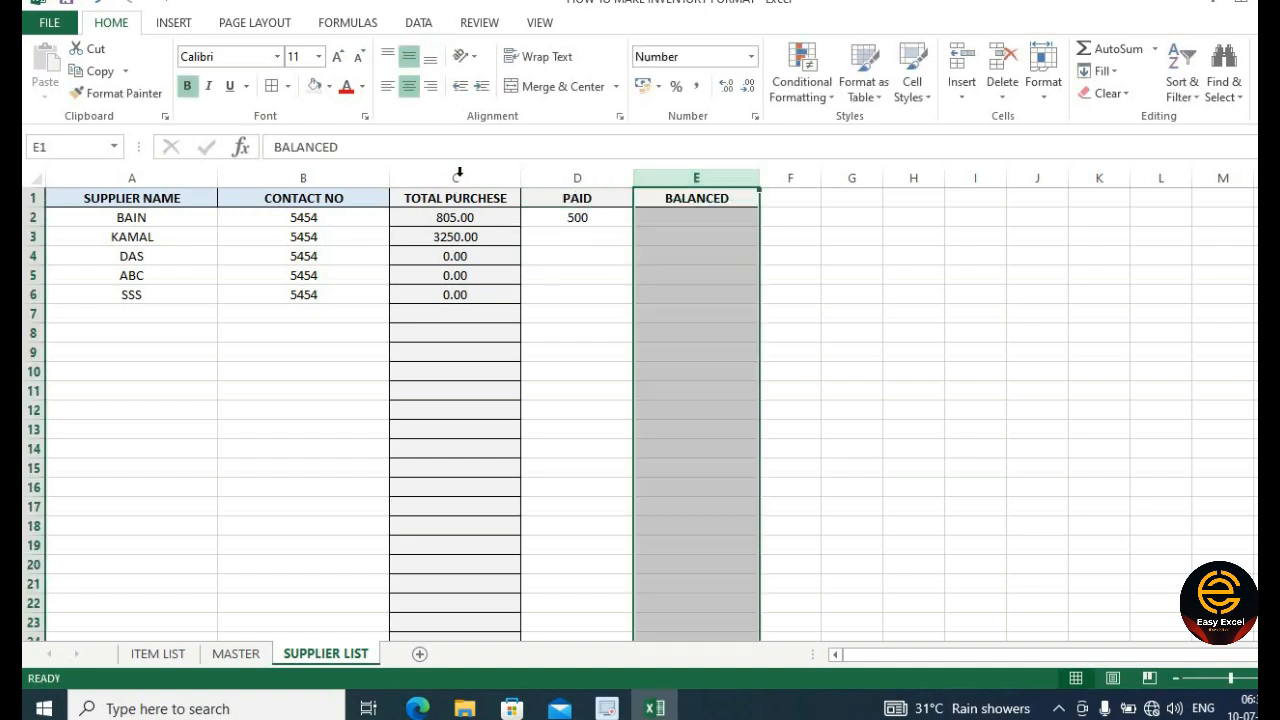
click(455, 178)
click(124, 95)
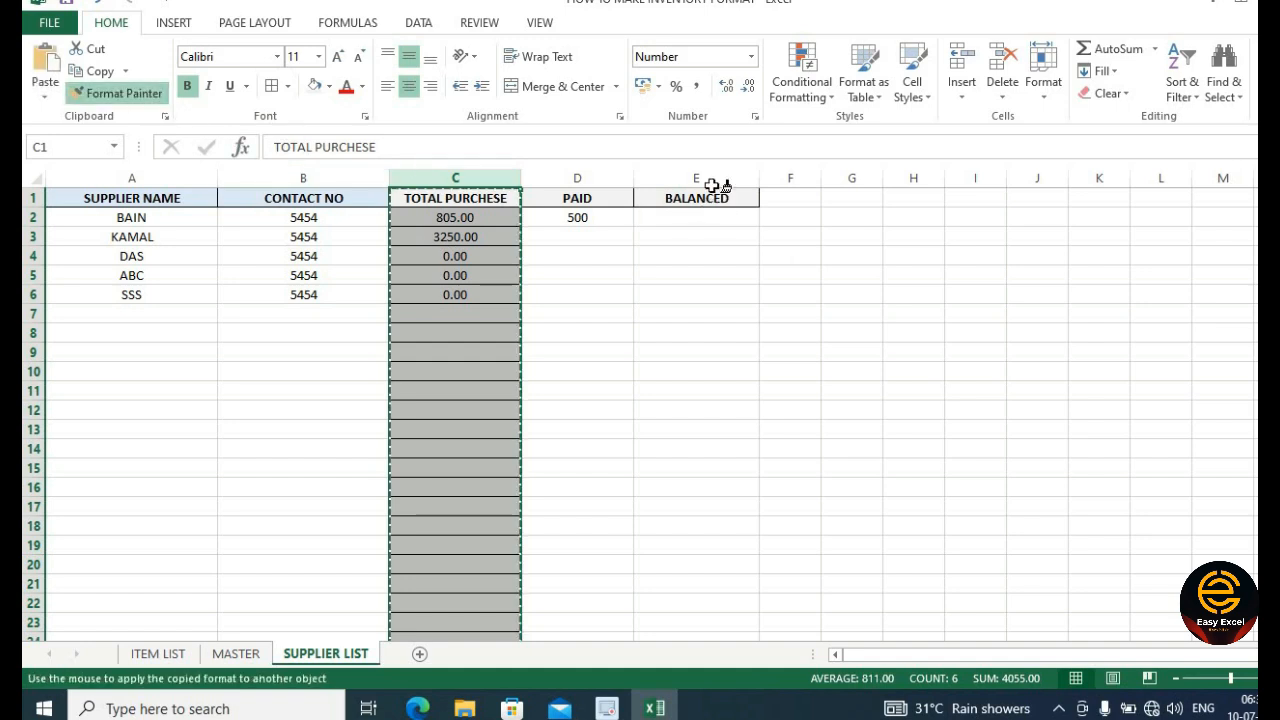
- Enter the formula =C2-D2 in E2 to calculate the first supplier's balance
click(704, 220)
text(=)
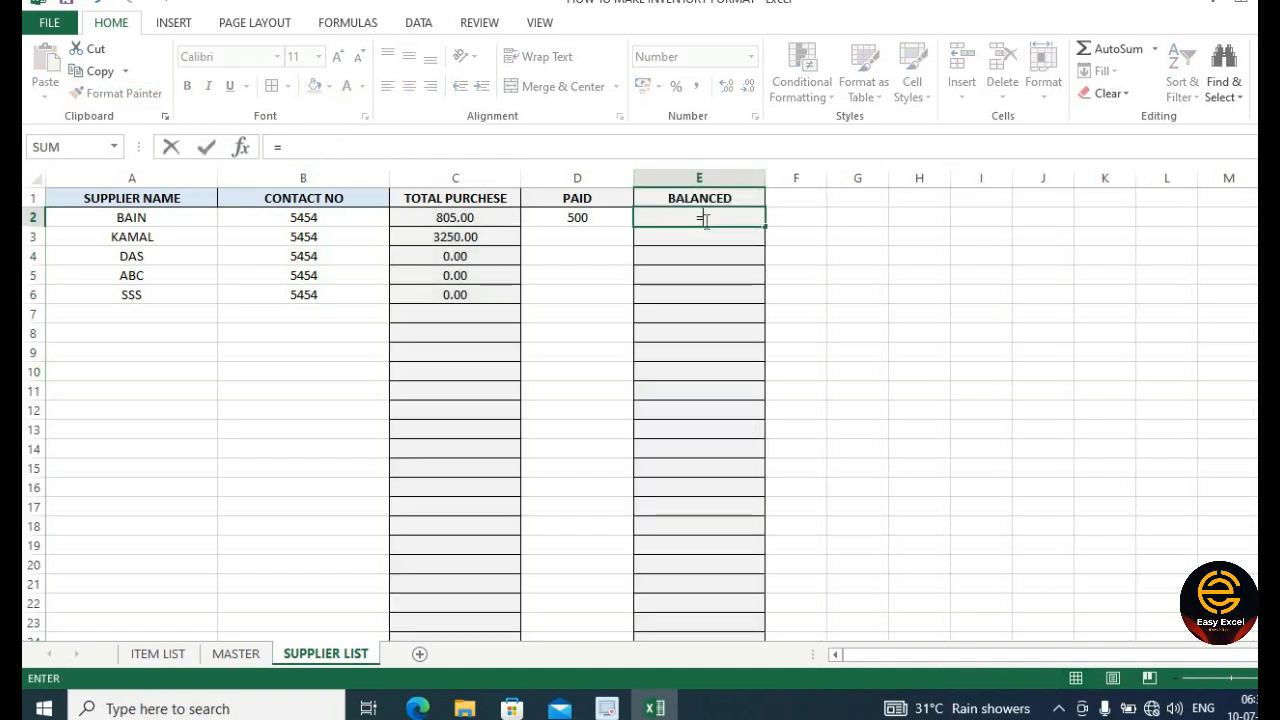
click(486, 216)
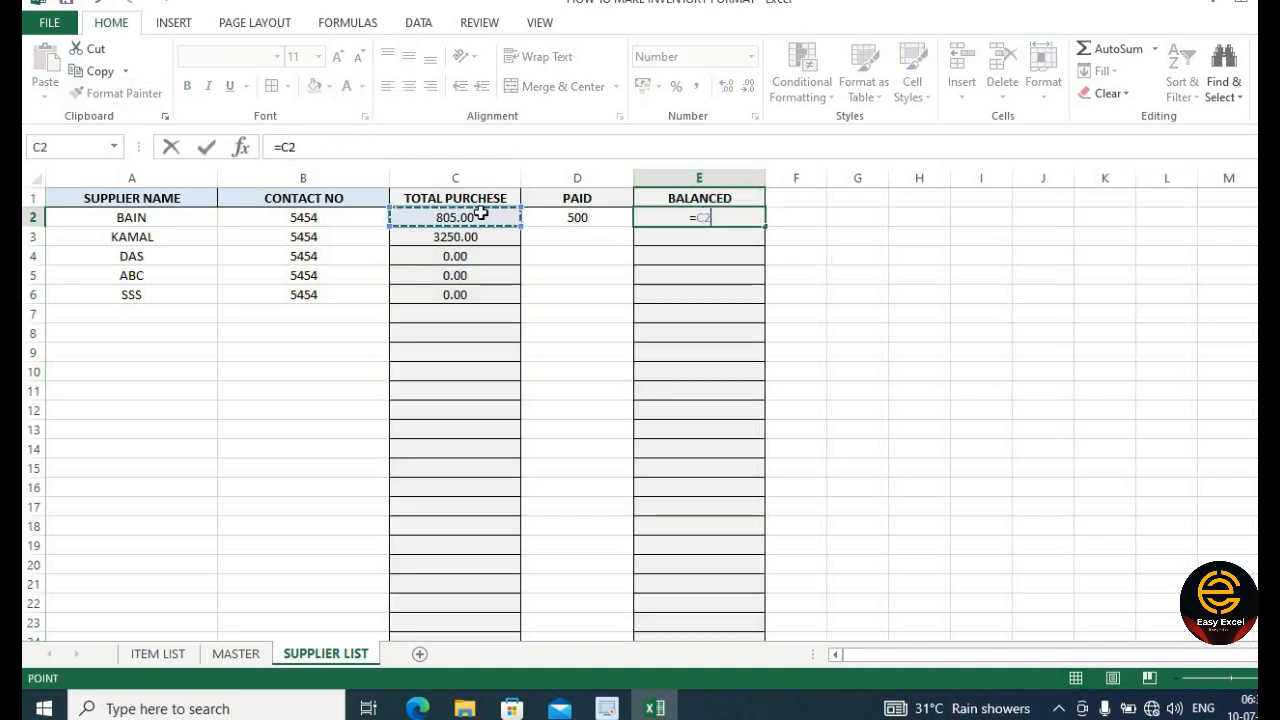
text(-)
click(608, 224)
key(Return)
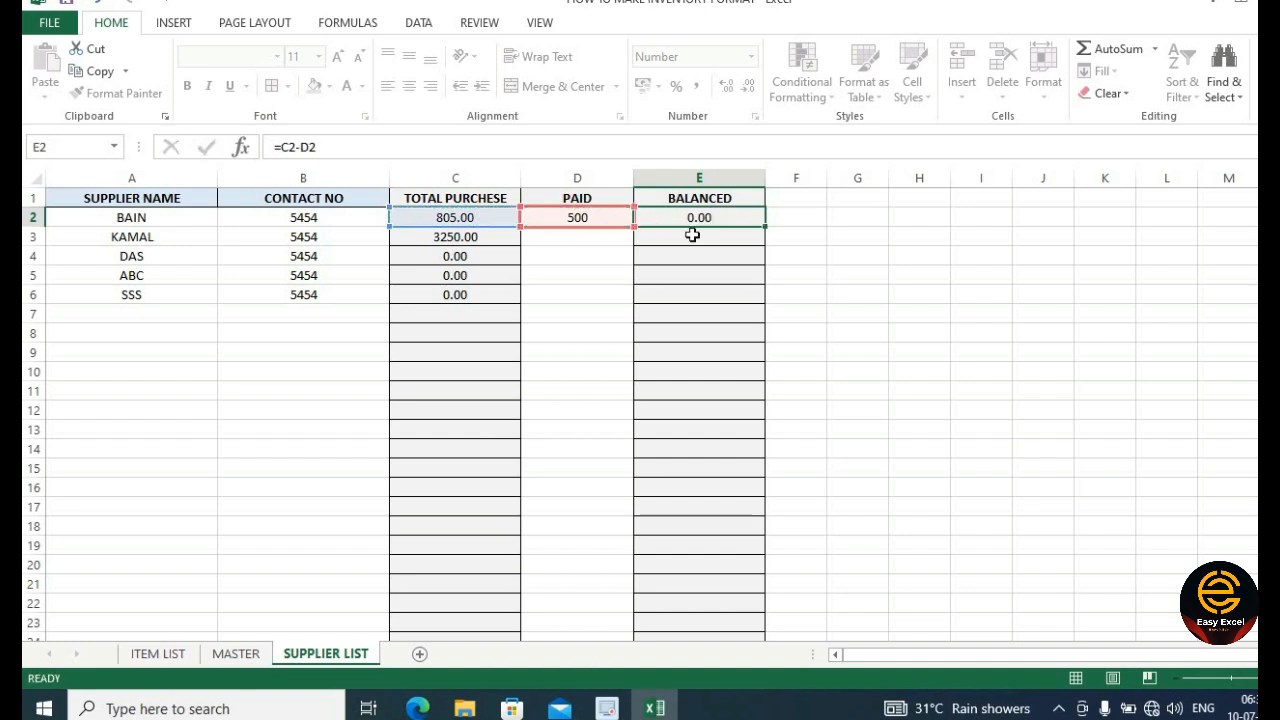
- Fill the E2 balance formula down the BALANCED column to E19
click(716, 214)
double_click(766, 225)
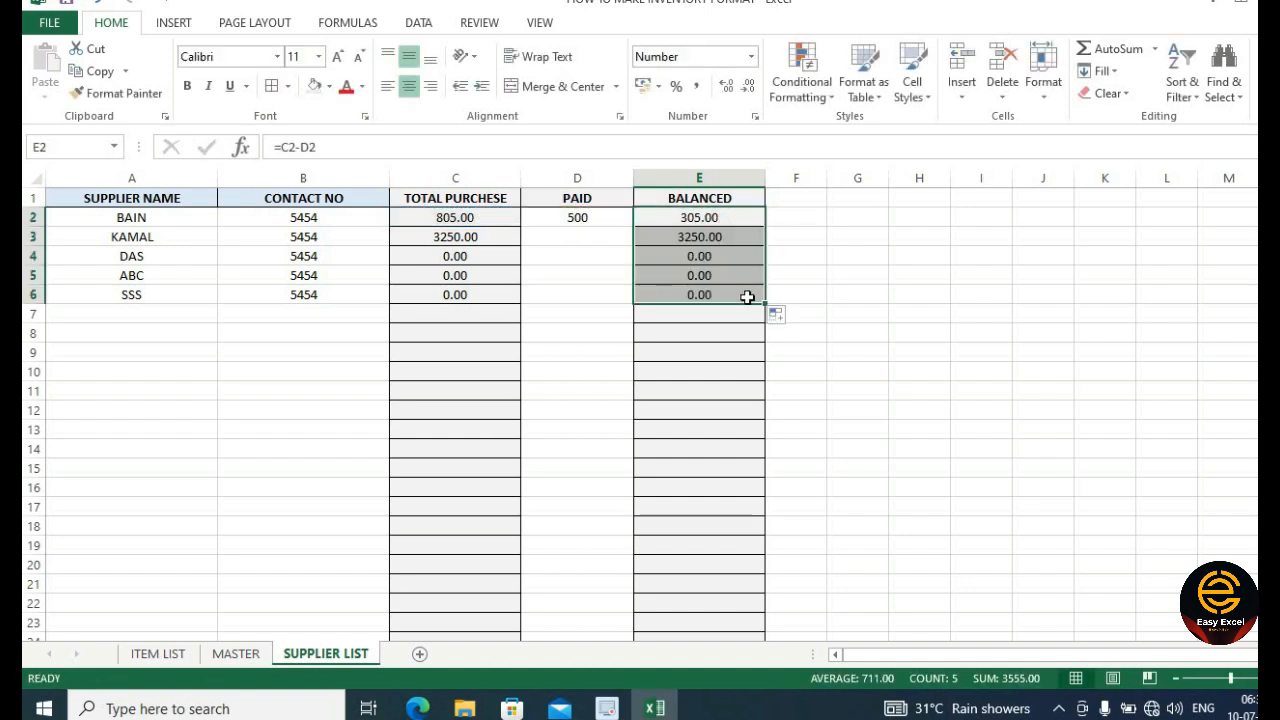
drag(765, 553, 766, 556)
click(860, 312)
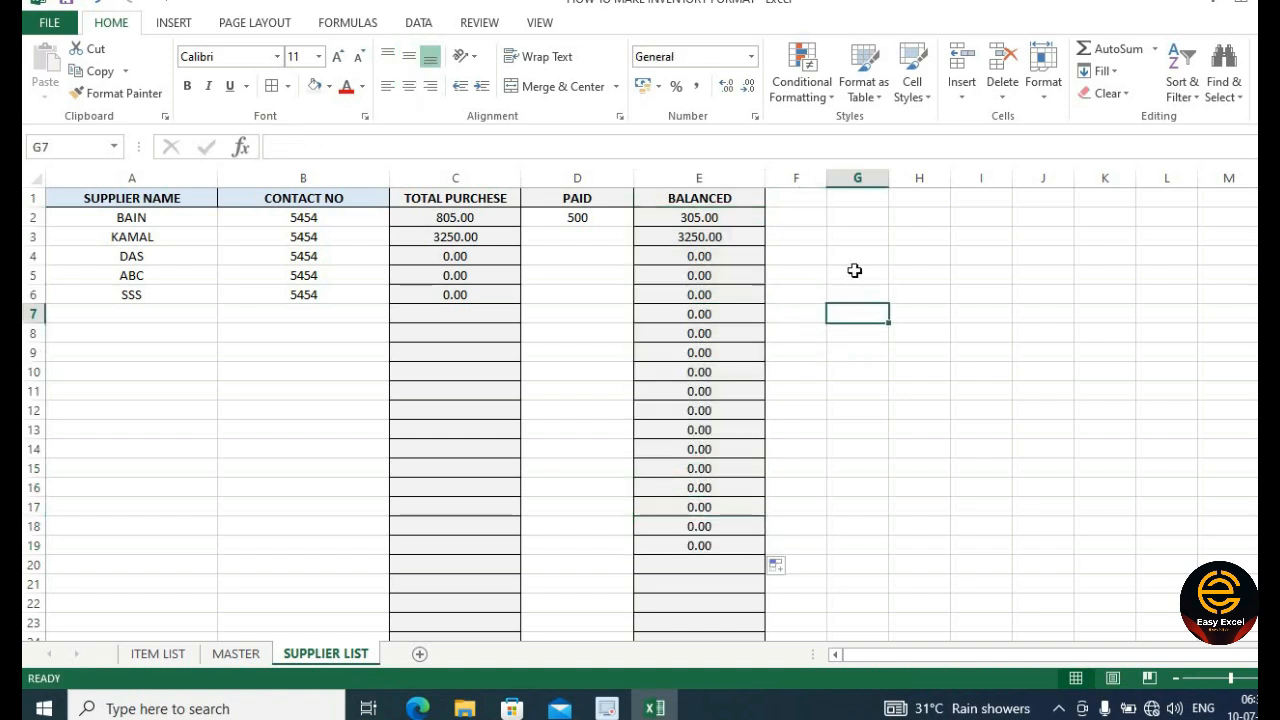
- Extend the SUMIFS formula from C6 down the TOTAL PURCHESE column to C18
click(500, 297)
drag(520, 303, 506, 530)
click(575, 455)
click(580, 237)
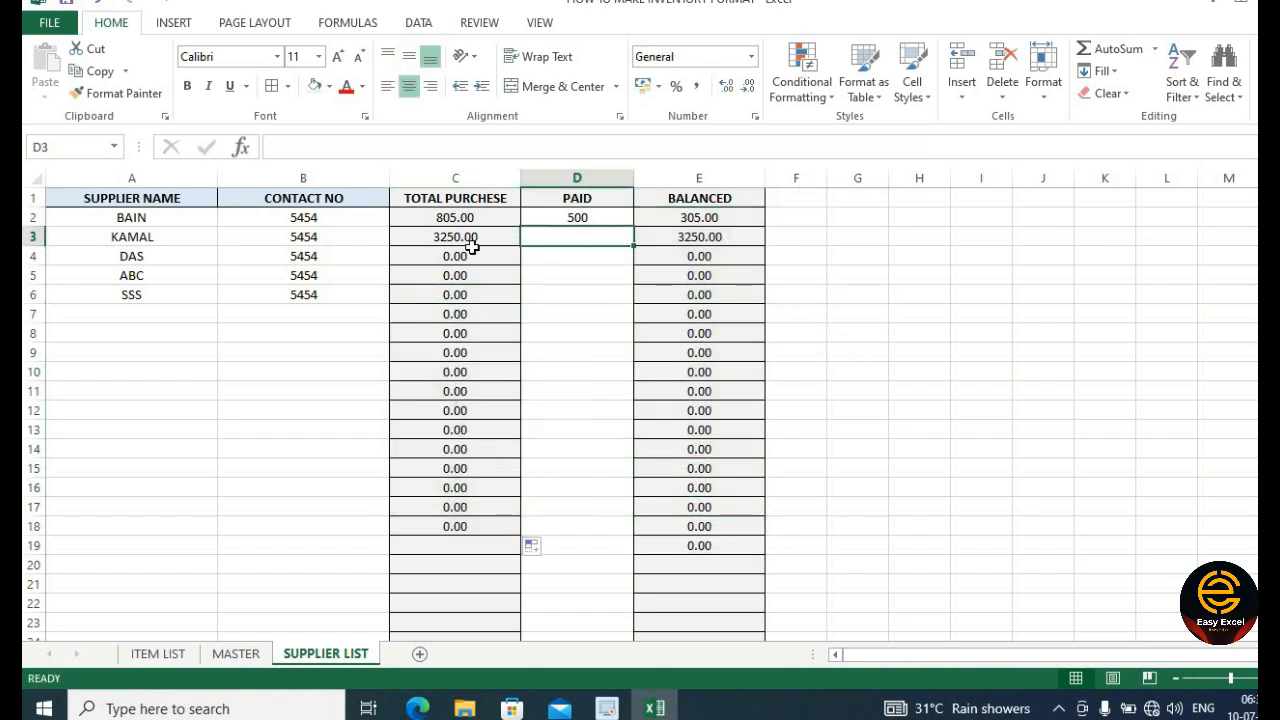
click(494, 241)
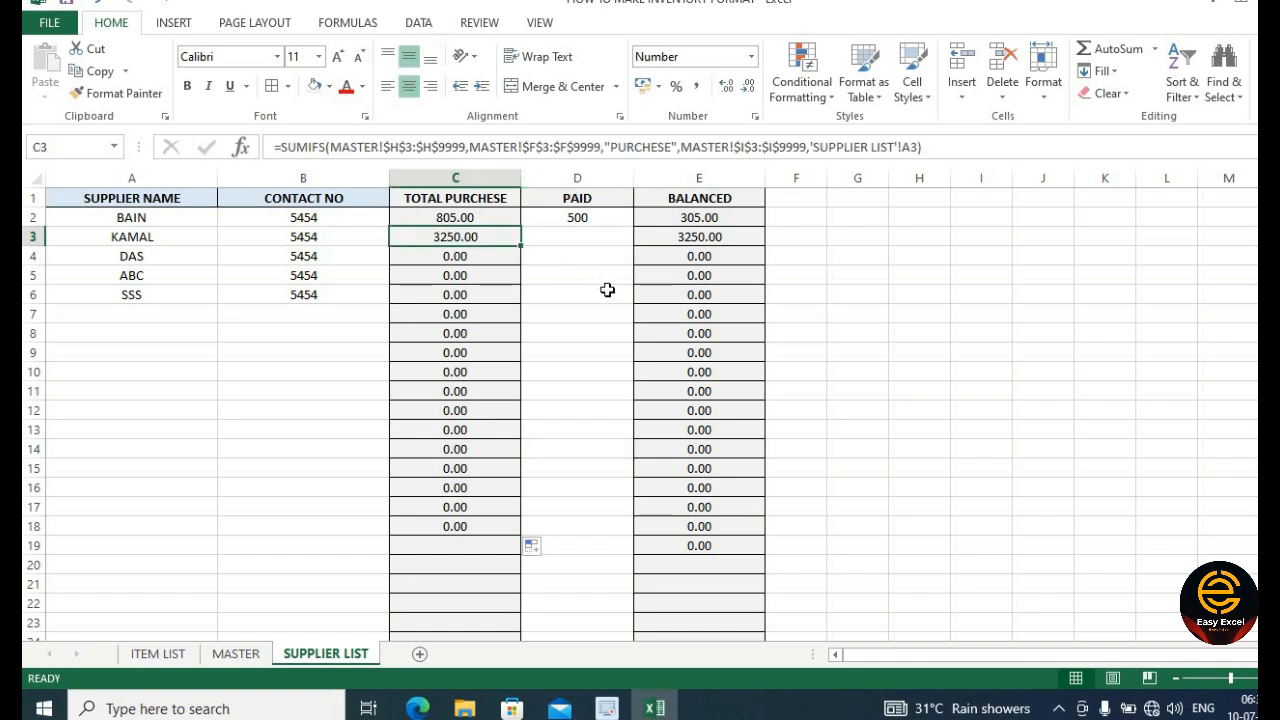
text(100)
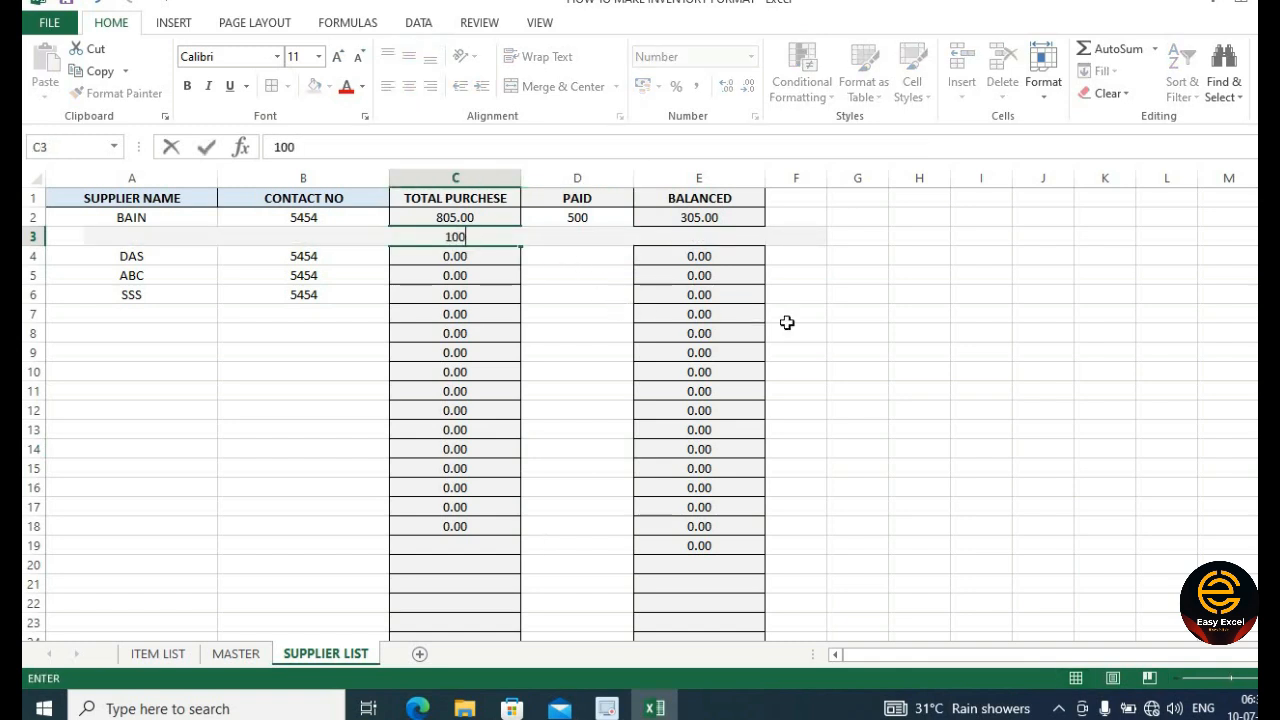
key(ctrl+z)
click(446, 262)
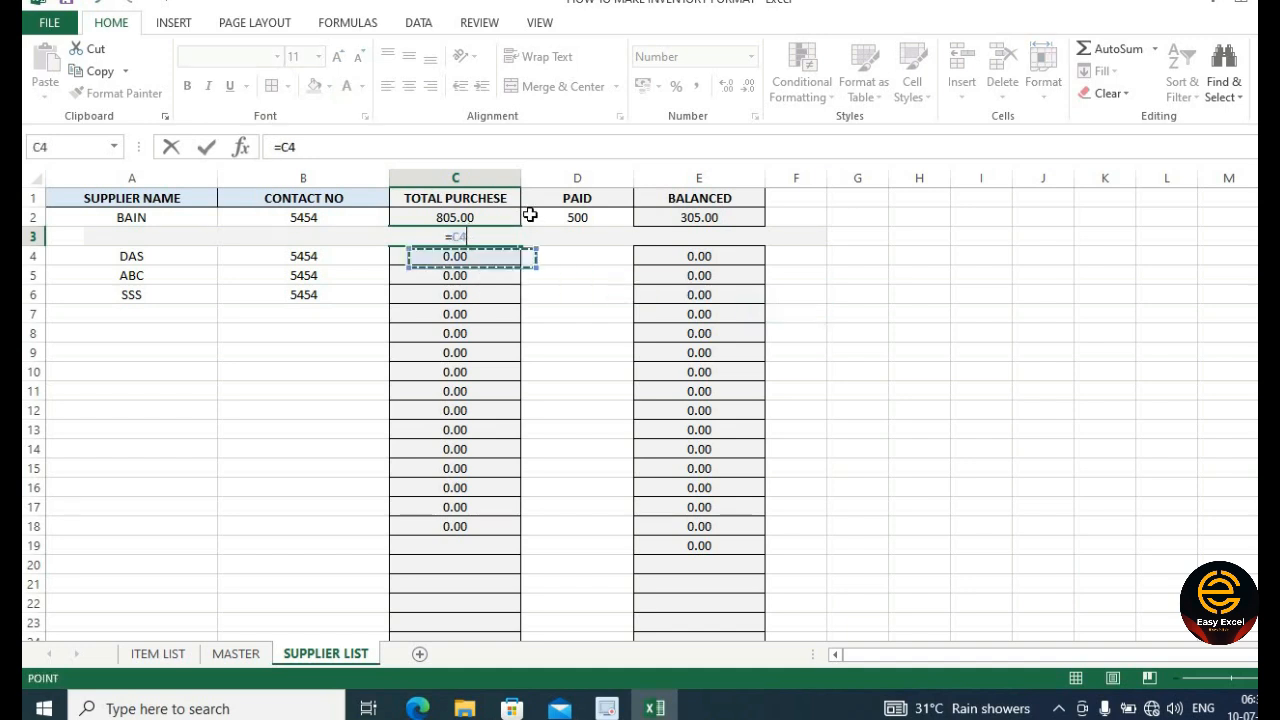
key(BackSpace)
key(BackSpace)
key(BackSpace)
click(550, 256)
- Refill C3 with the SUMIFS formula from C2 and enter 1000 as the PAID amount in D3
click(497, 215)
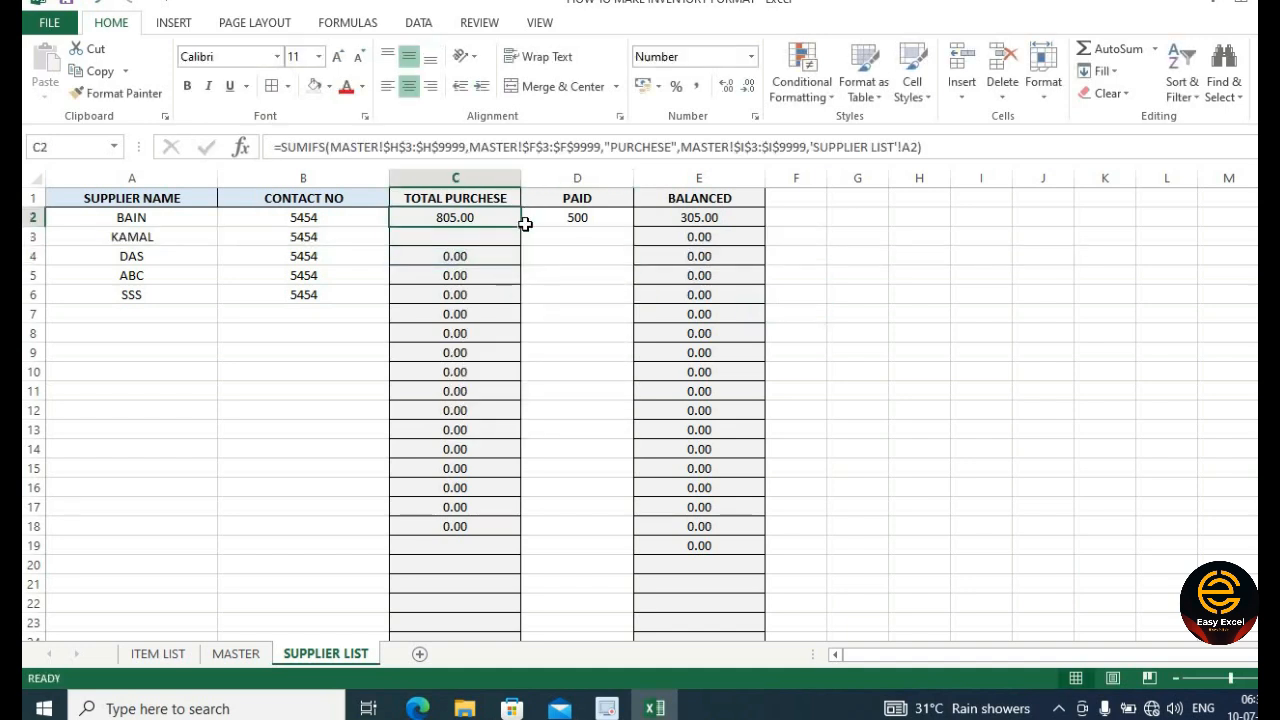
drag(521, 228, 522, 247)
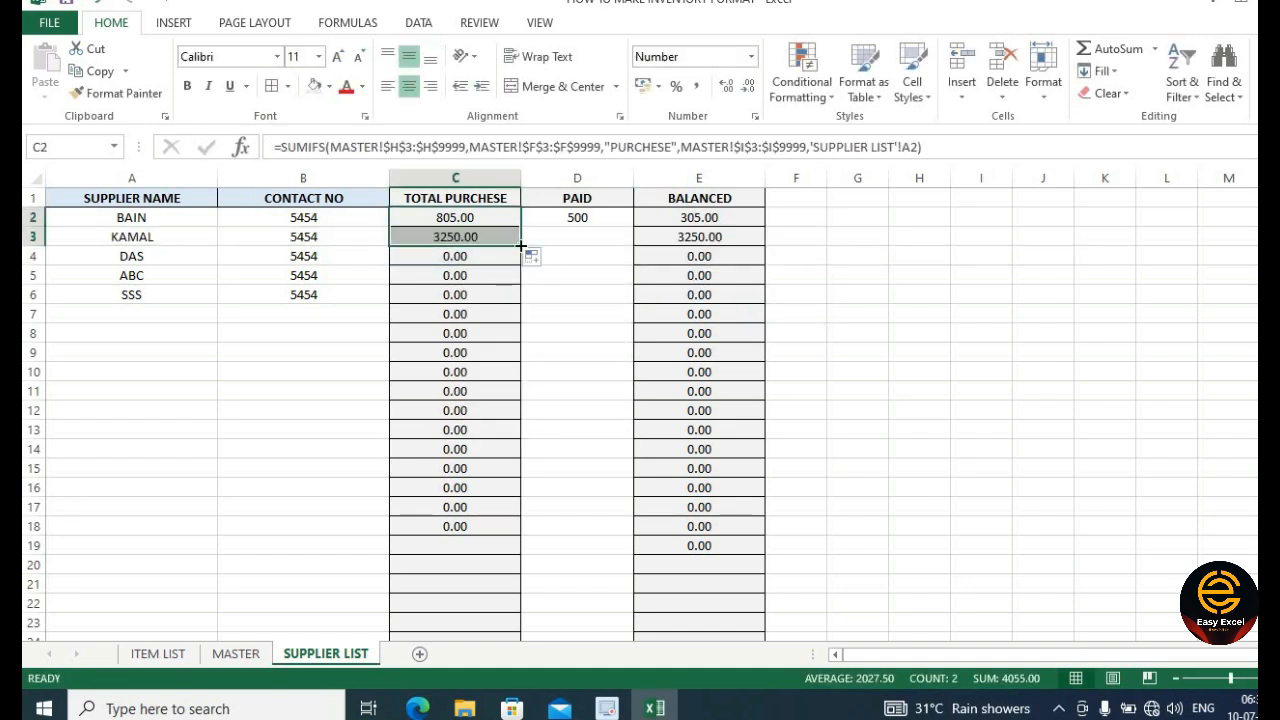
click(563, 234)
text(1000)
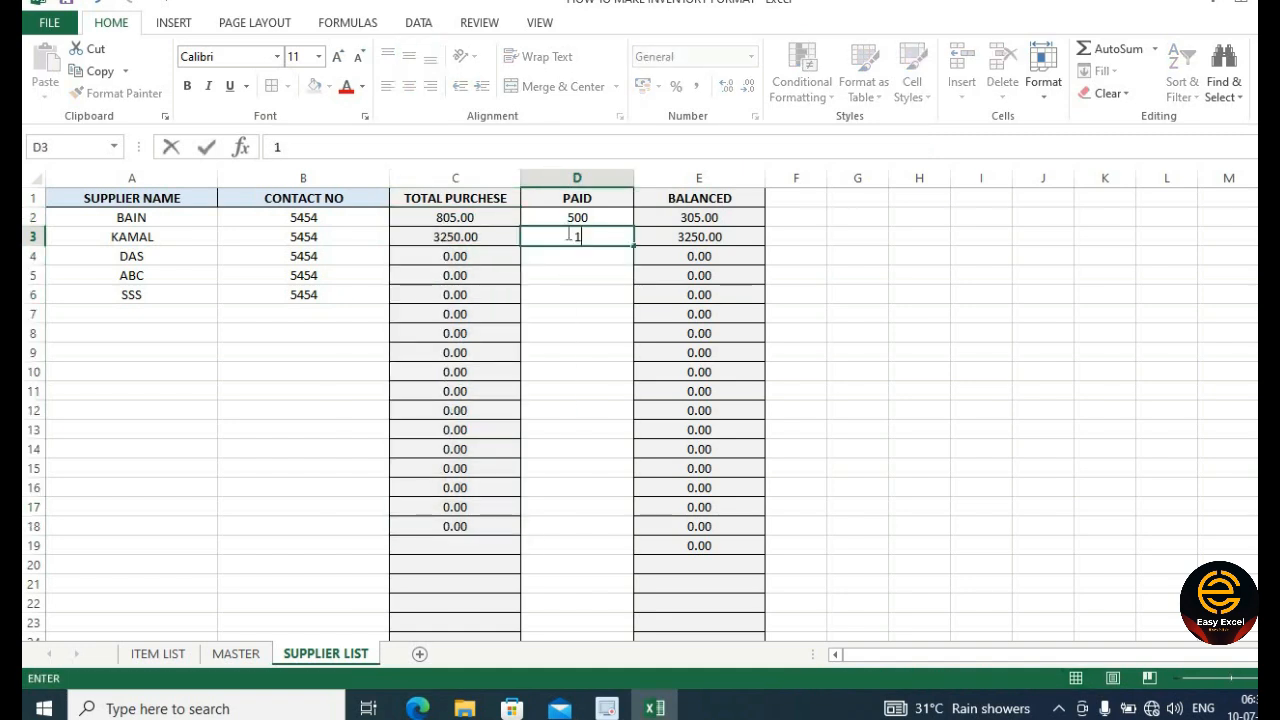
key(Tab)
click(858, 276)
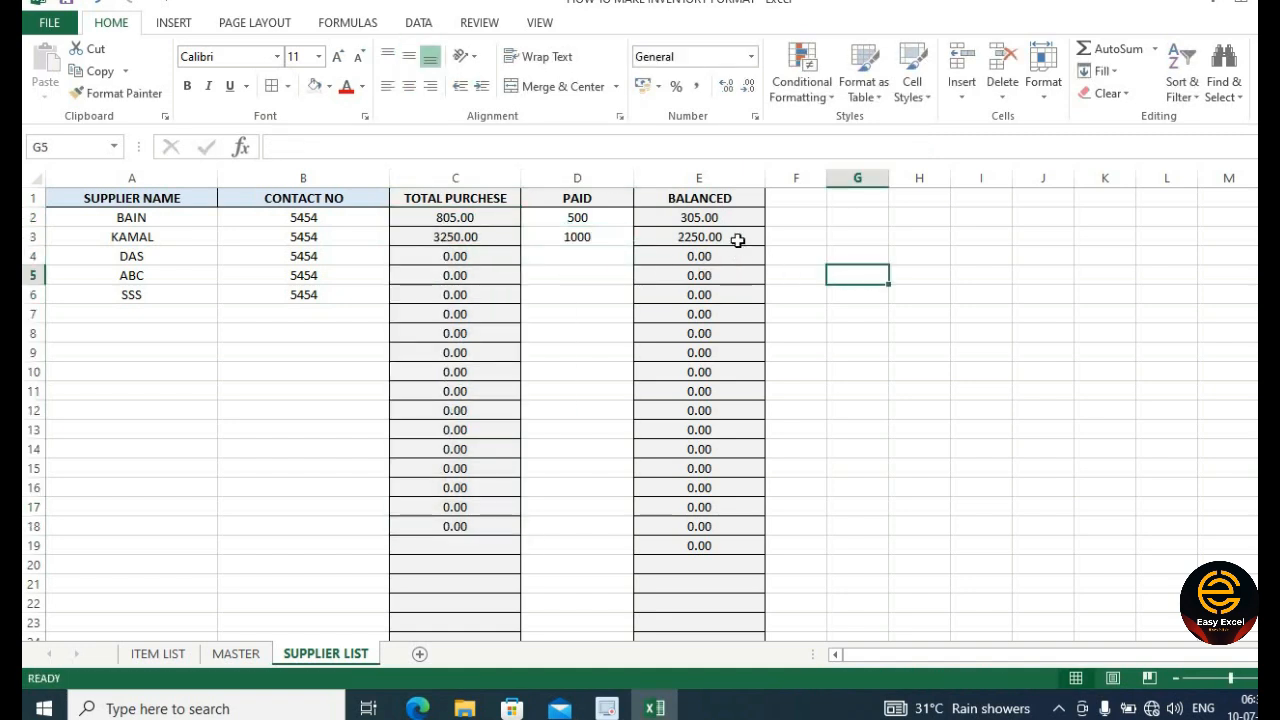
- Review the supplier rows' total purchase, paid and balance columns on the SUPPLIER LIST sheet
click(741, 240)
click(596, 276)
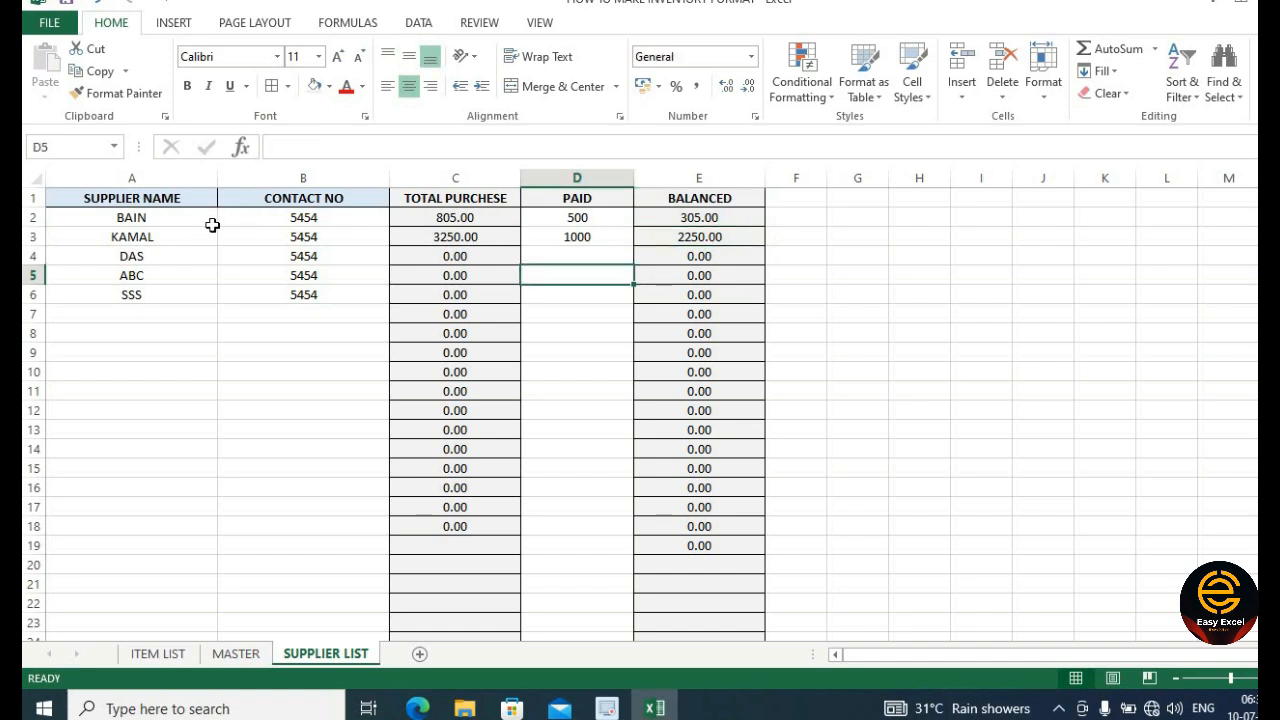
click(156, 220)
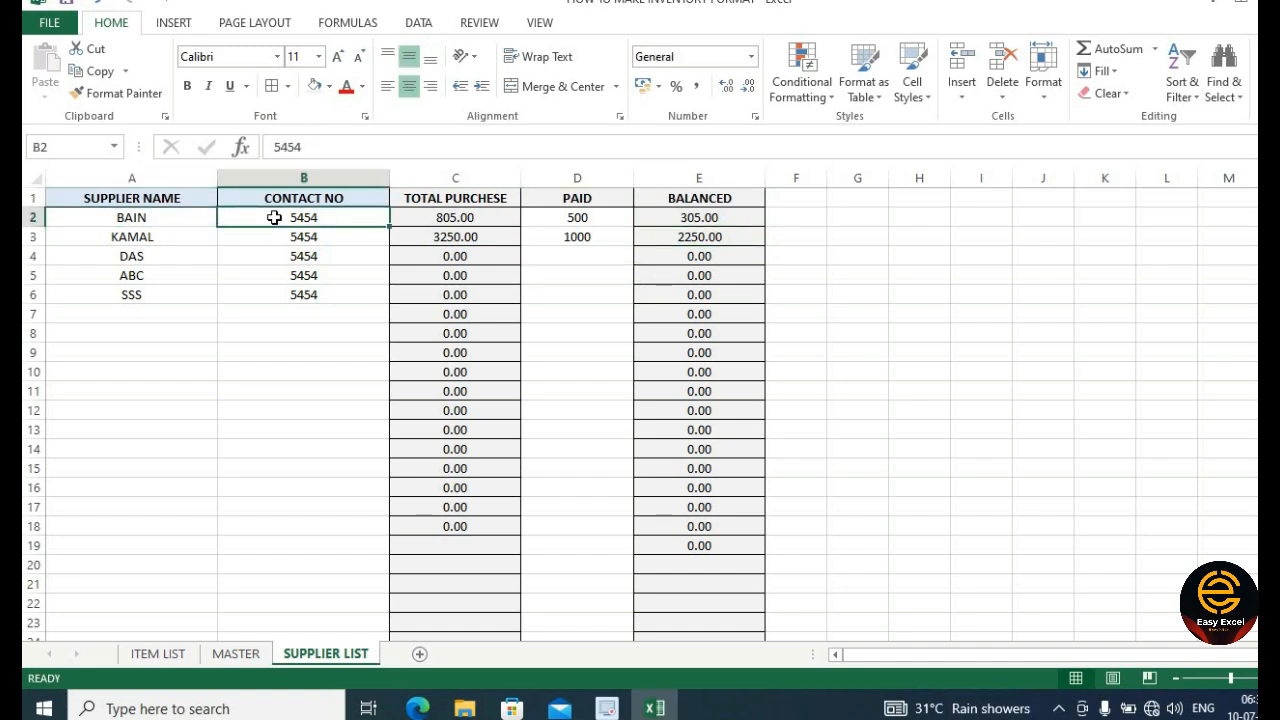
drag(455, 217, 455, 526)
click(567, 296)
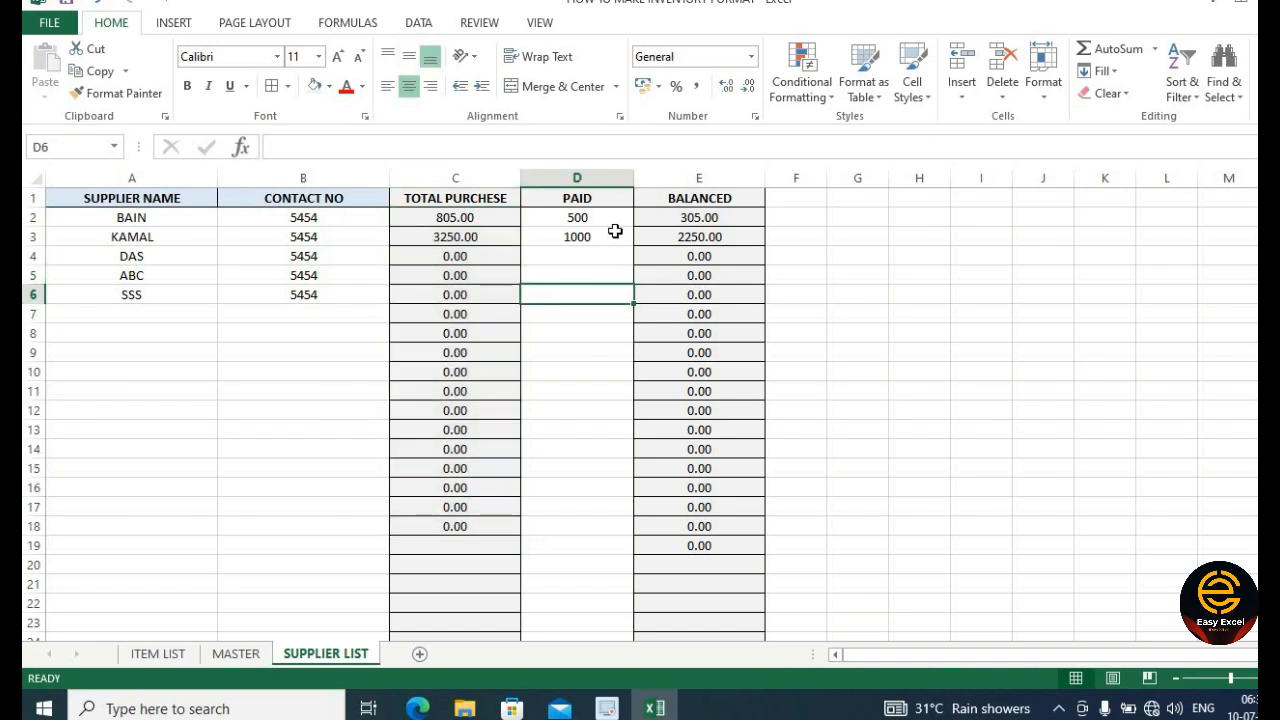
drag(596, 219, 589, 430)
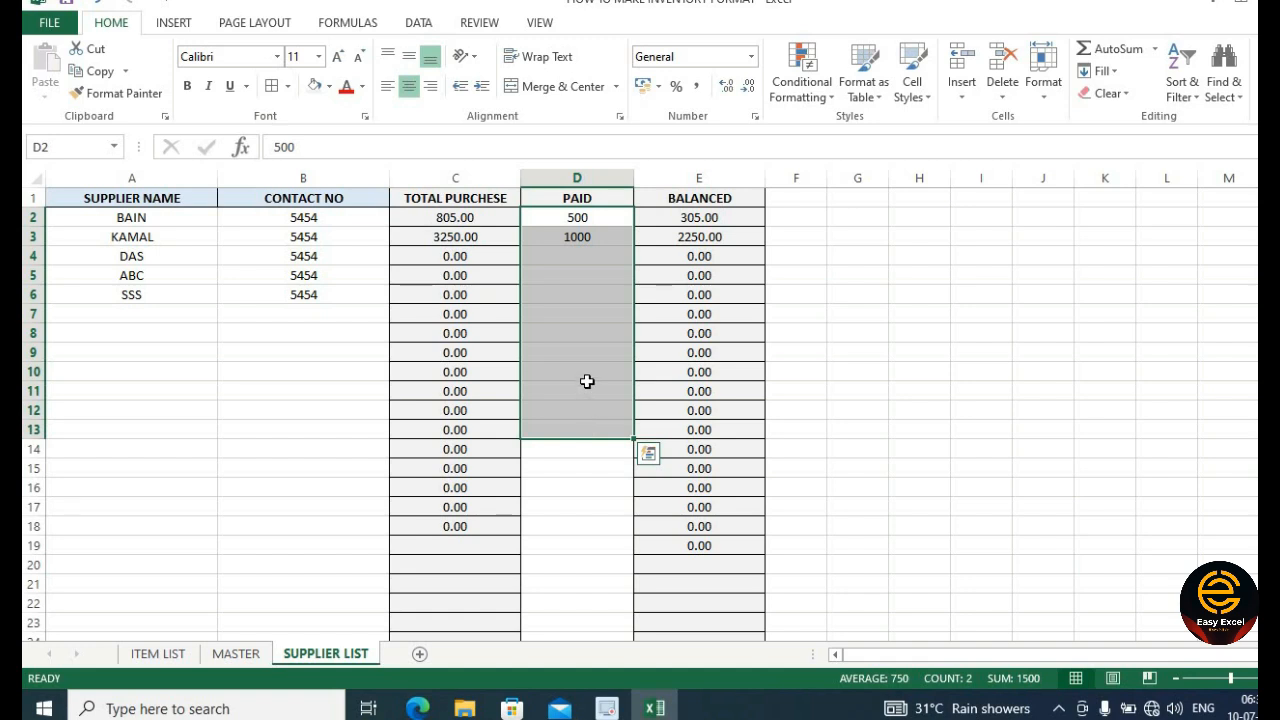
drag(597, 218, 597, 262)
click(600, 310)
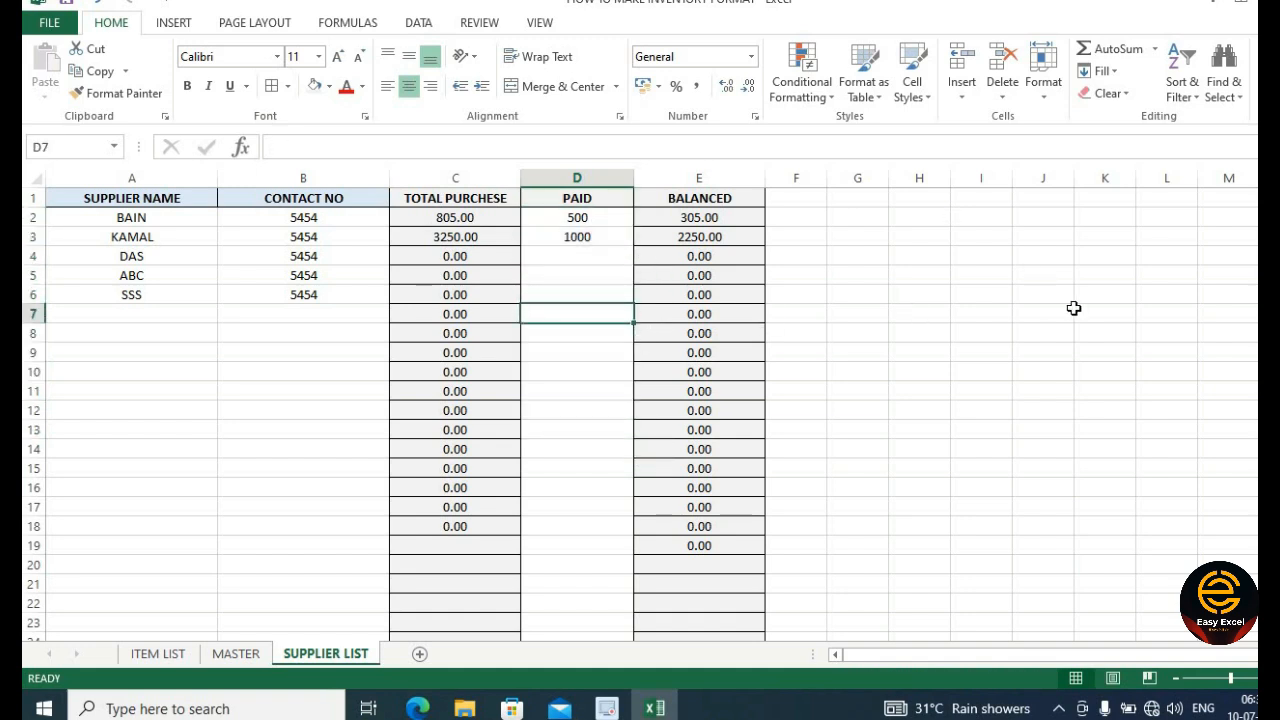
click(800, 277)
click(608, 180)
click(575, 353)
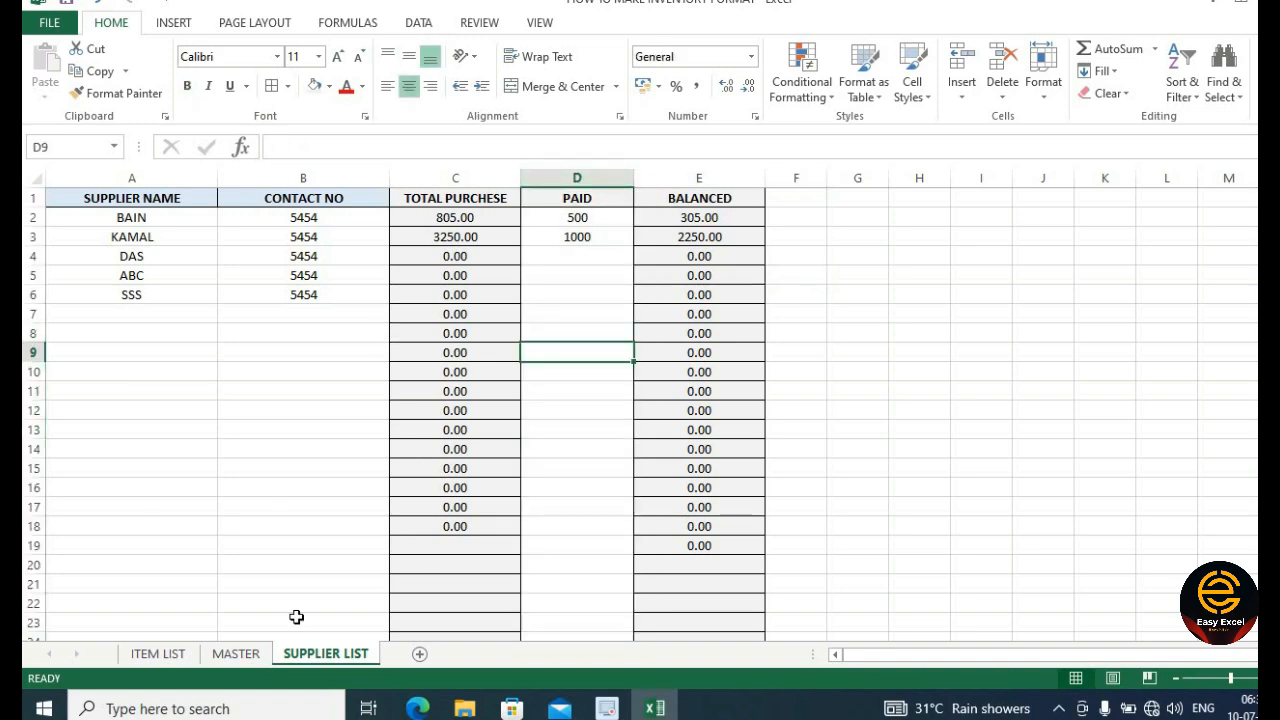
- Enter the title MASTER SHEET in cell B2 of the MASTER sheet
click(236, 653)
click(278, 548)
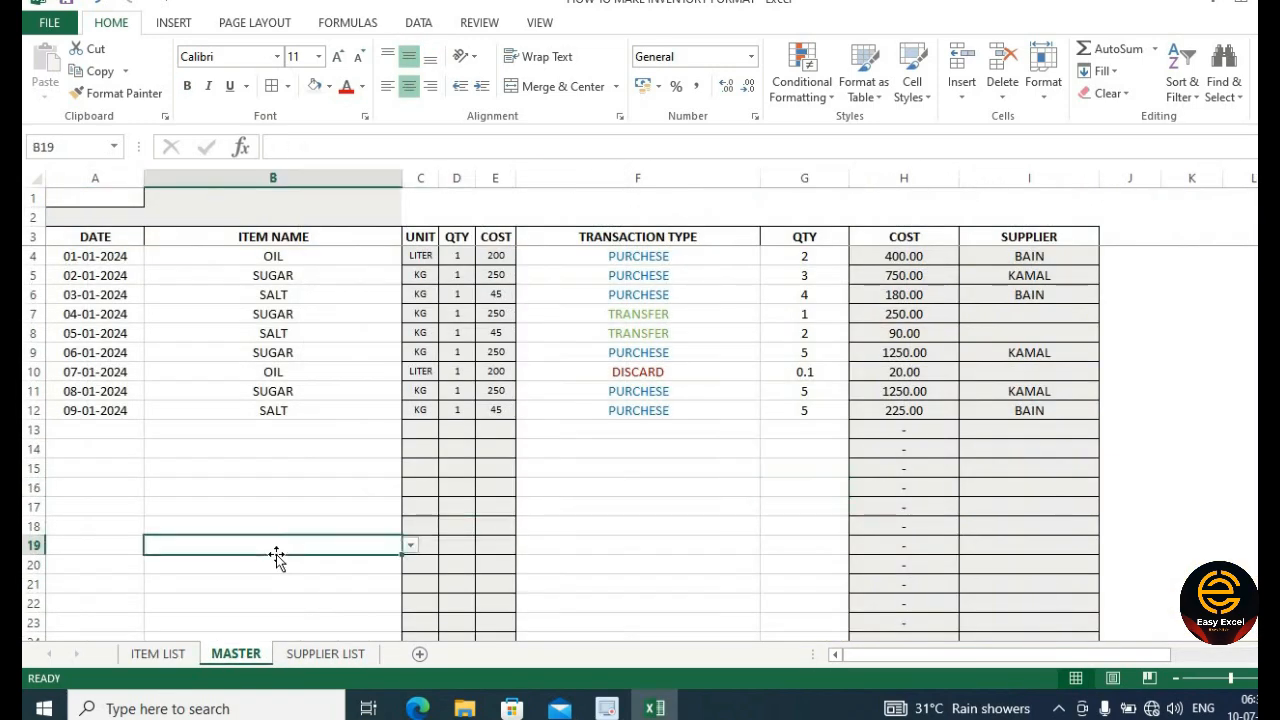
click(244, 356)
click(240, 212)
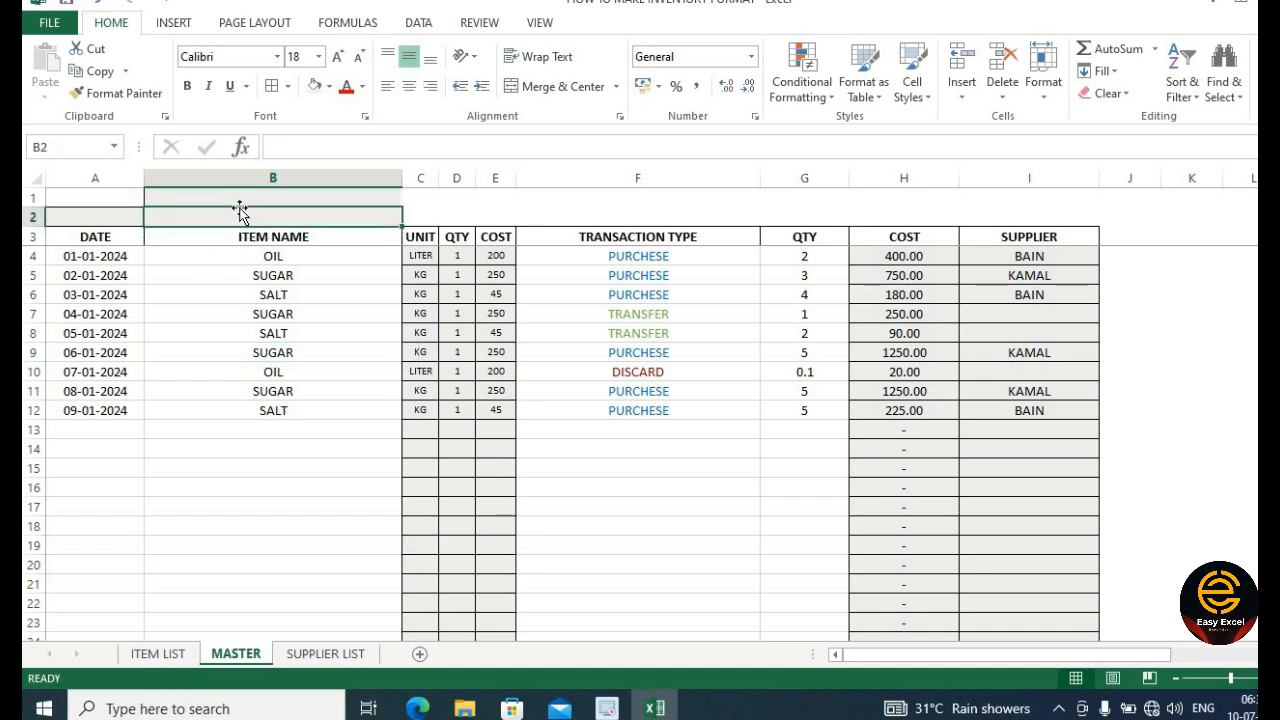
text(TER SHEET)
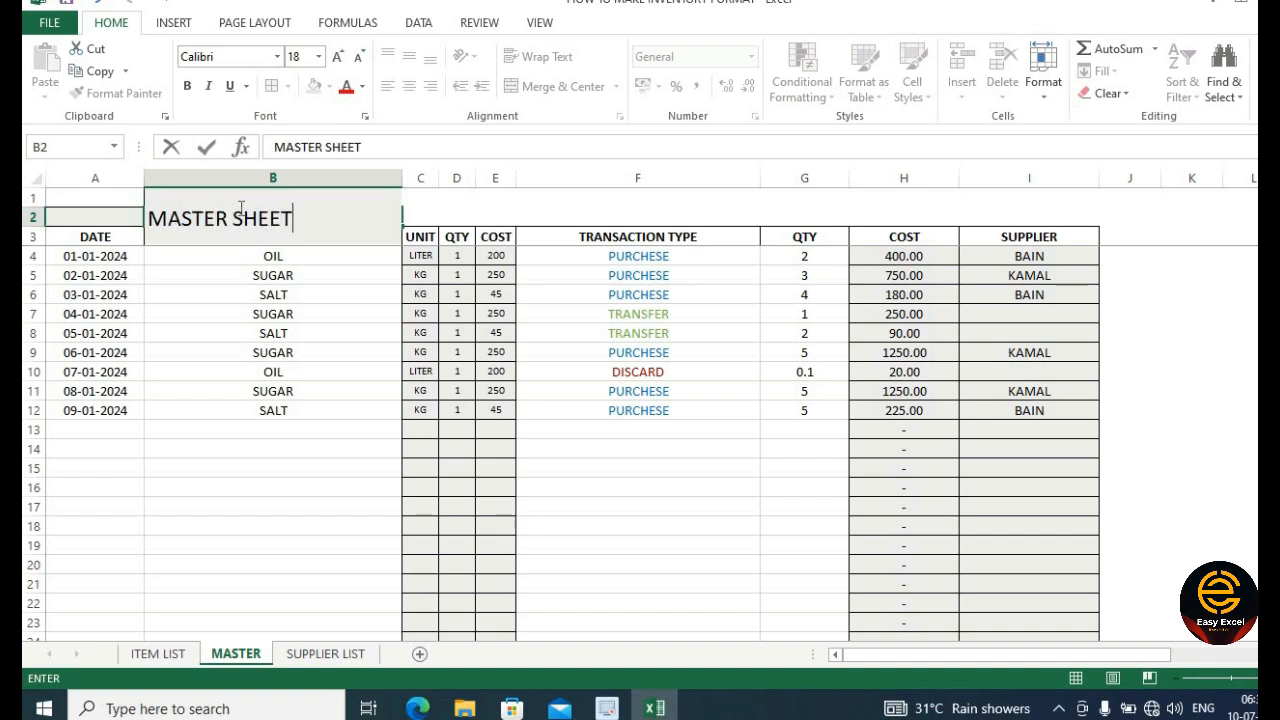
click(338, 294)
- Merge and center B1:B2 around the MASTER SHEET title, enlarge its font one size and make it bold
drag(303, 197, 334, 214)
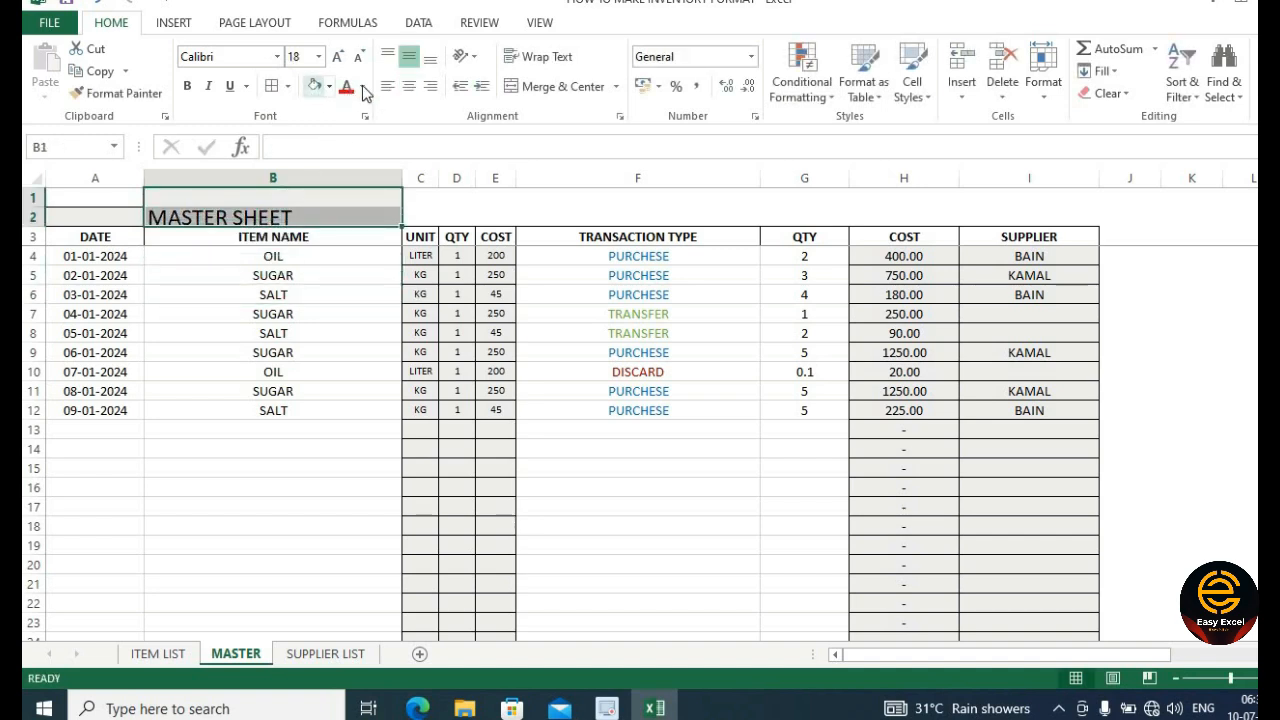
click(408, 88)
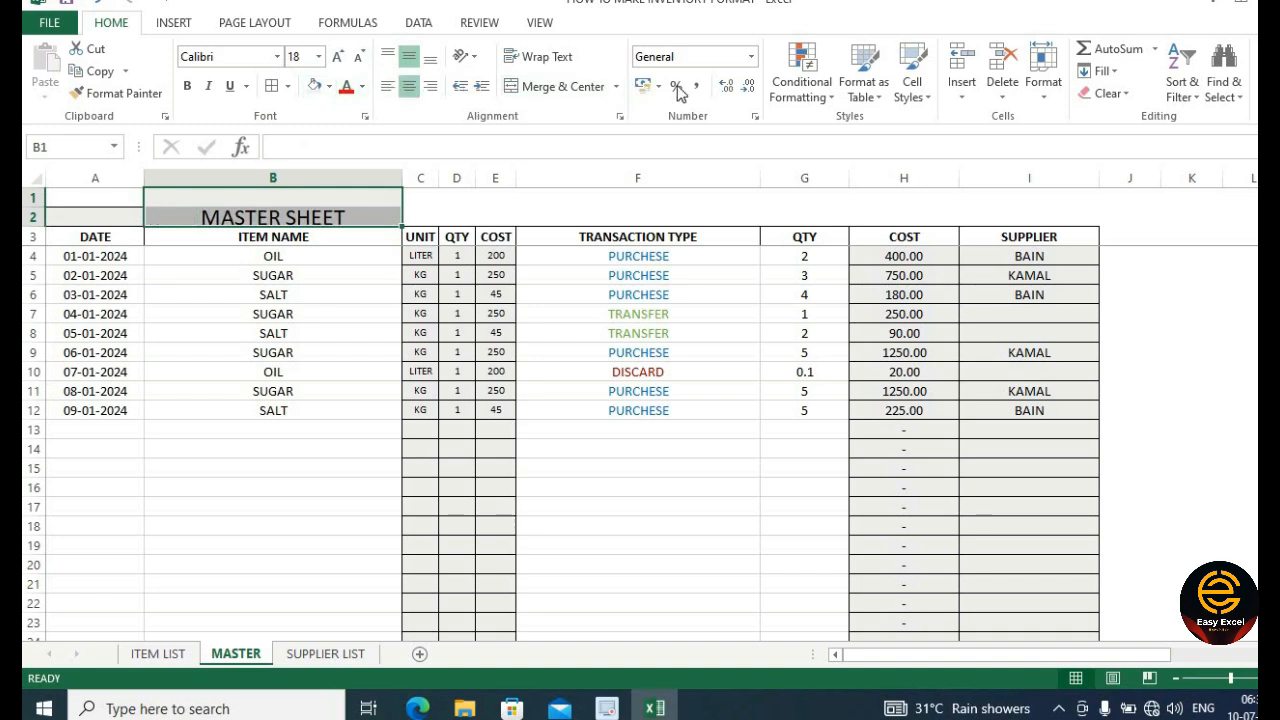
click(567, 88)
click(338, 56)
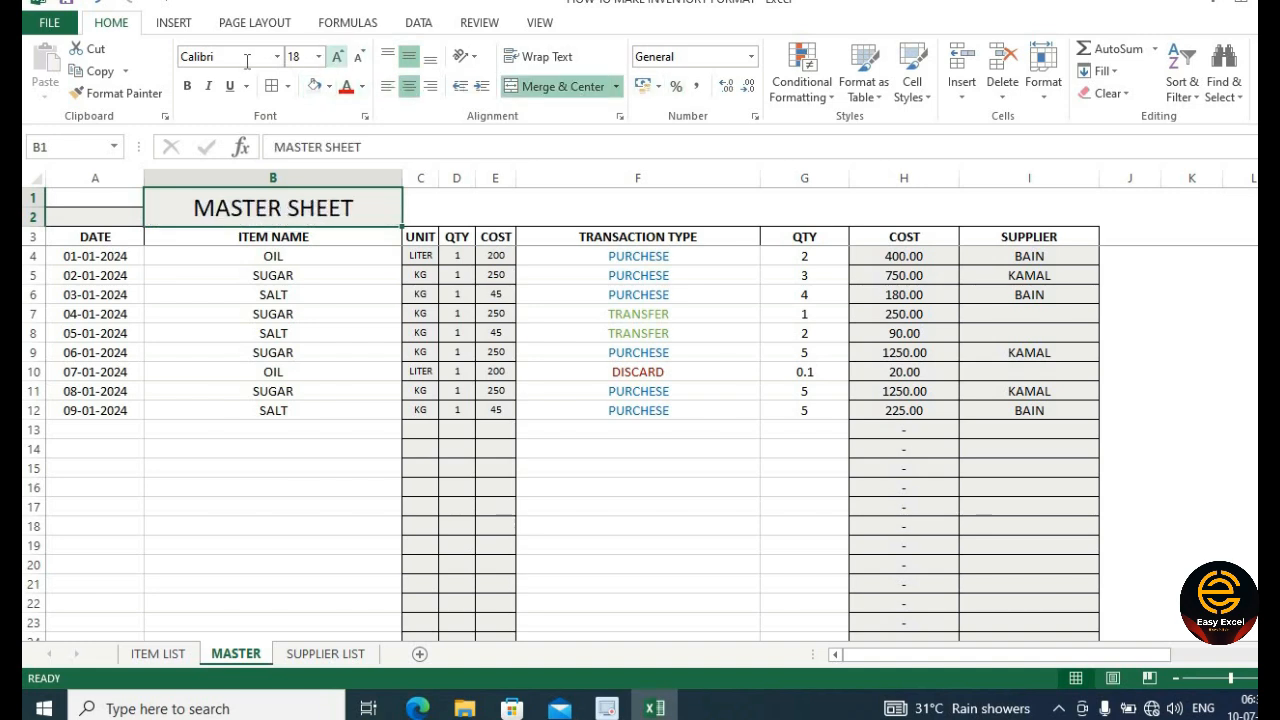
click(187, 86)
click(272, 448)
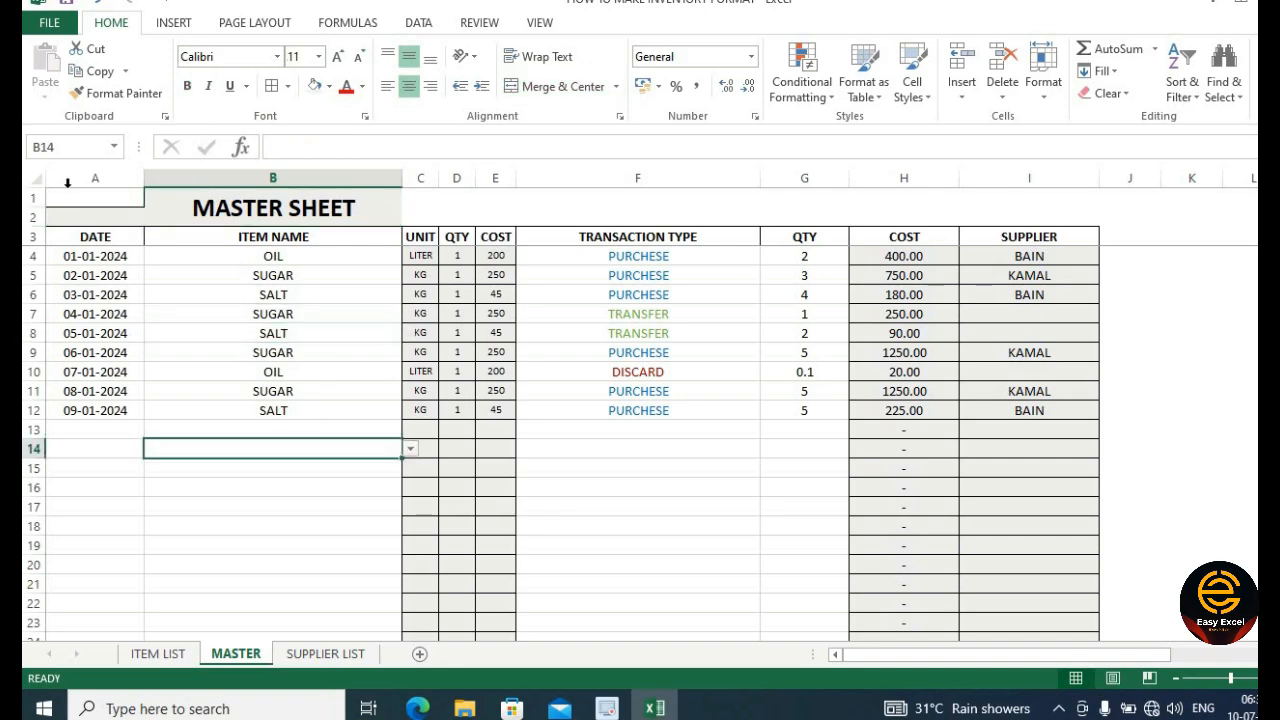
- Review the ITEM LIST sheet and the item choices offered in the ITEM NAME cell B4 on MASTER
click(102, 200)
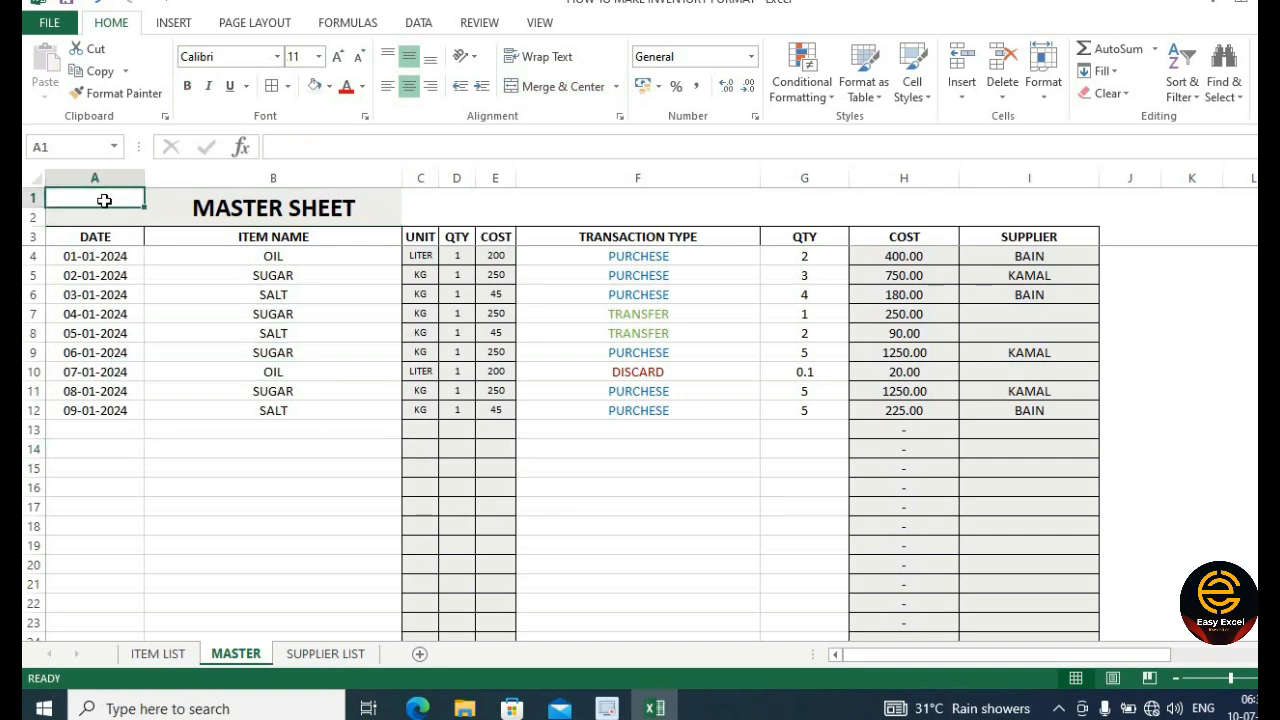
click(230, 507)
click(165, 653)
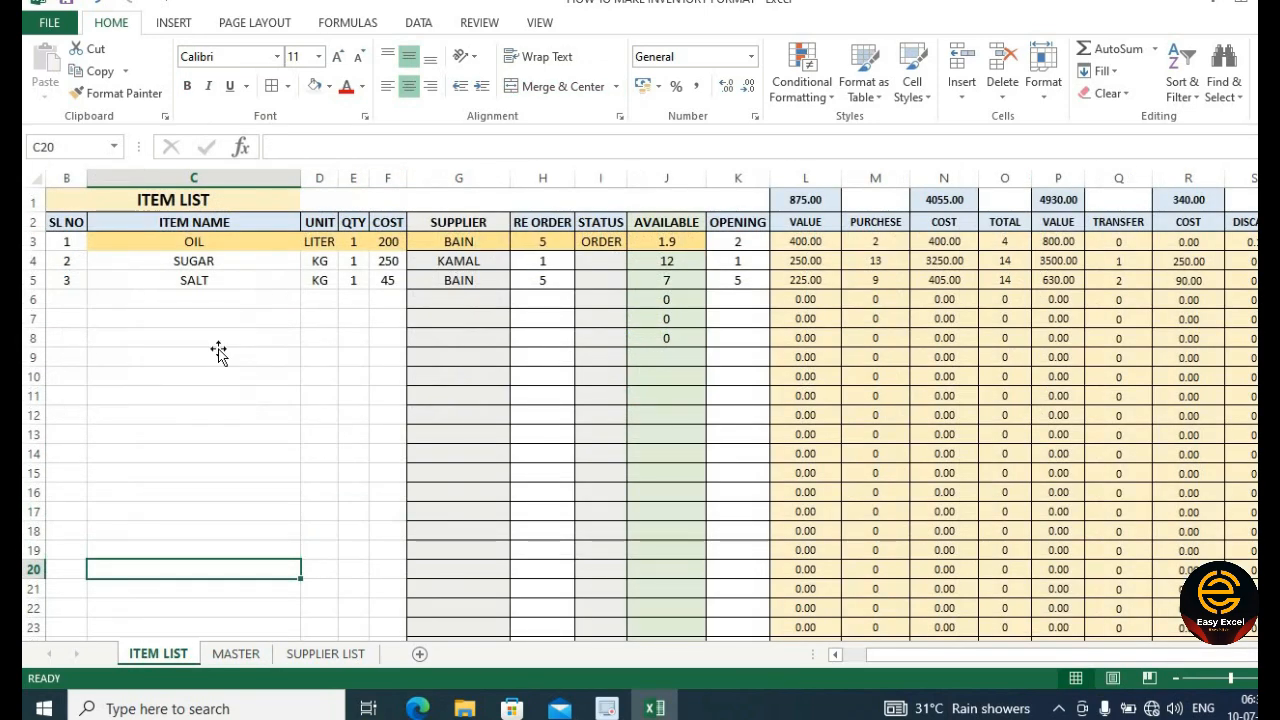
click(218, 352)
click(229, 565)
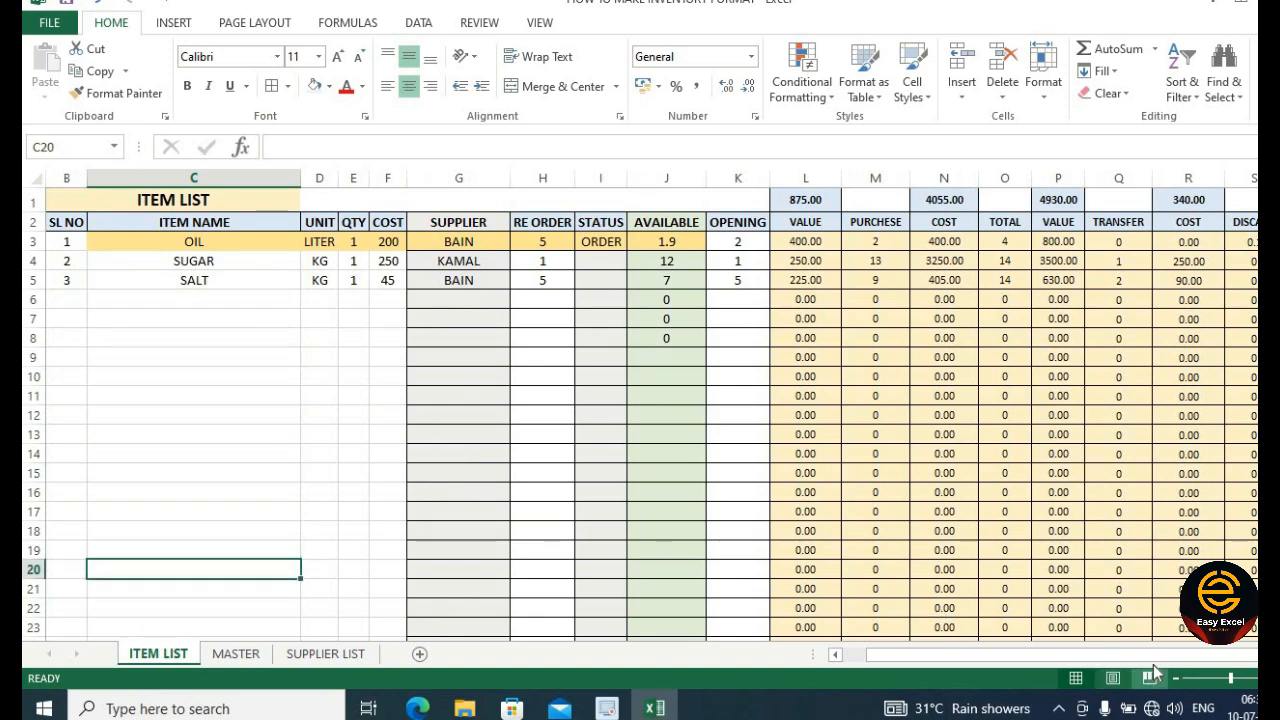
drag(1219, 659, 540, 375)
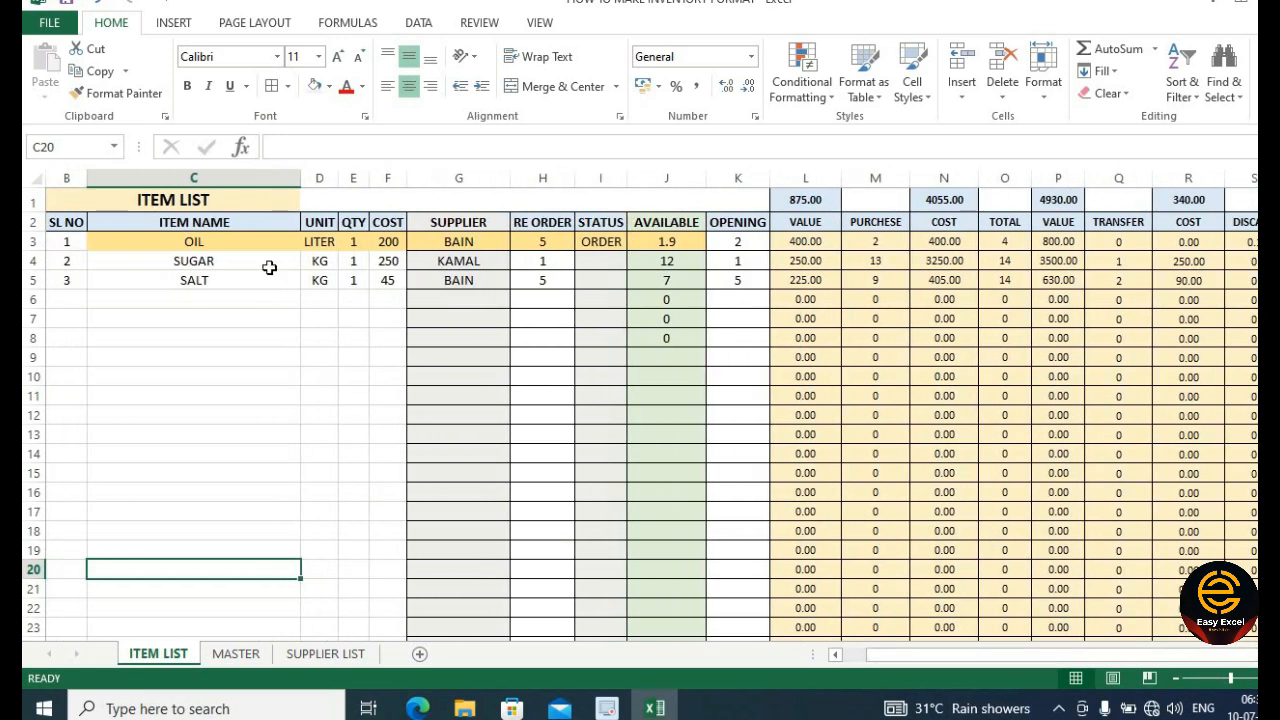
click(271, 251)
click(236, 653)
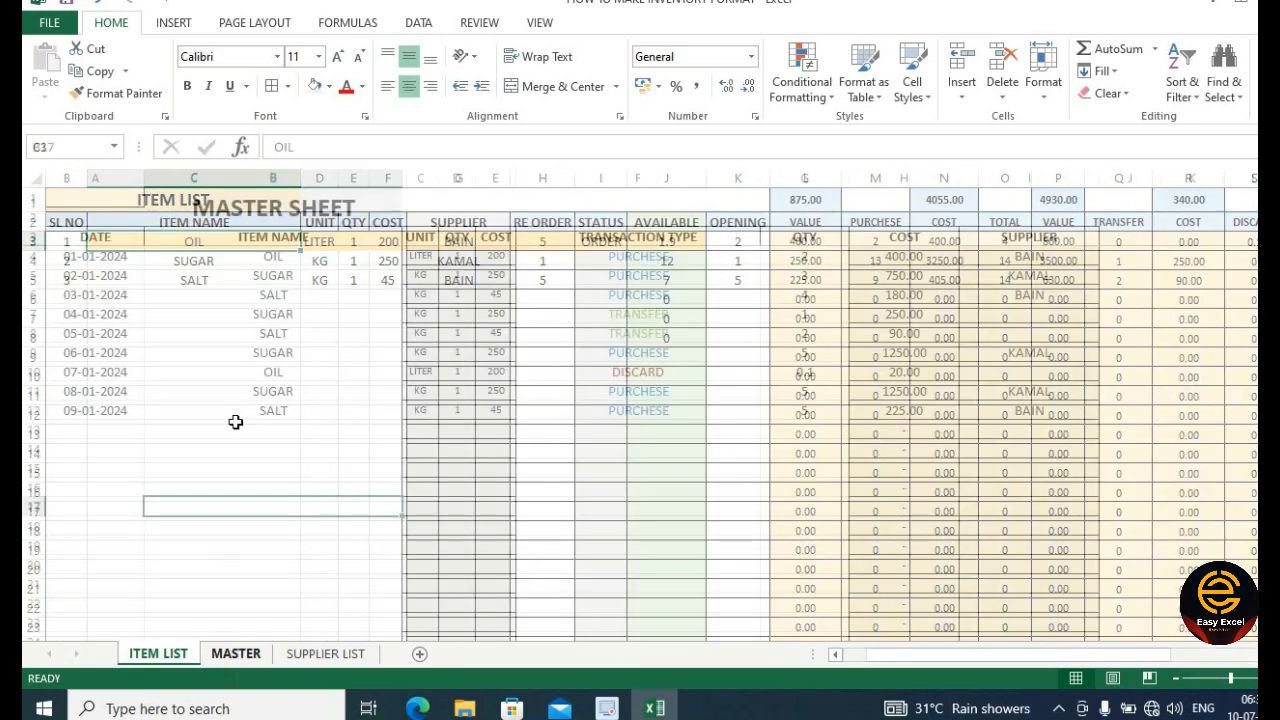
click(356, 252)
click(410, 256)
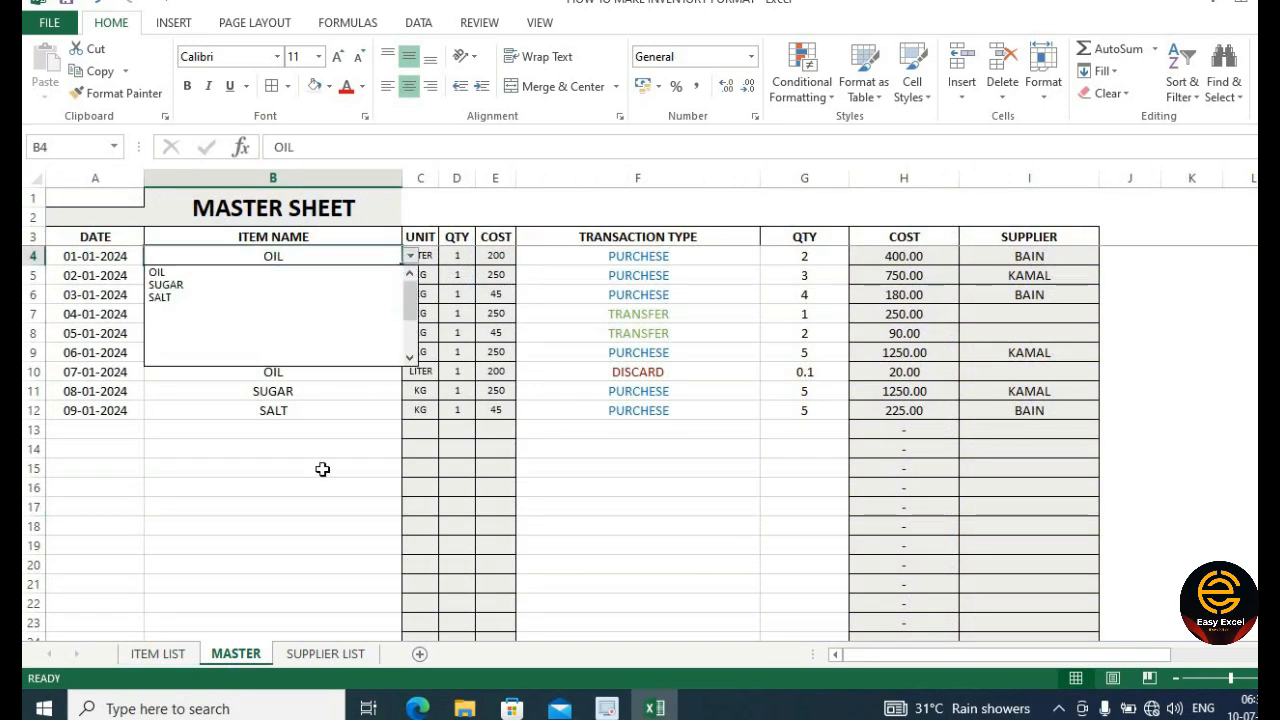
key(Escape)
- Freeze the header row above row 2 on the SUPPLIER LIST sheet and check it by scrolling
click(320, 653)
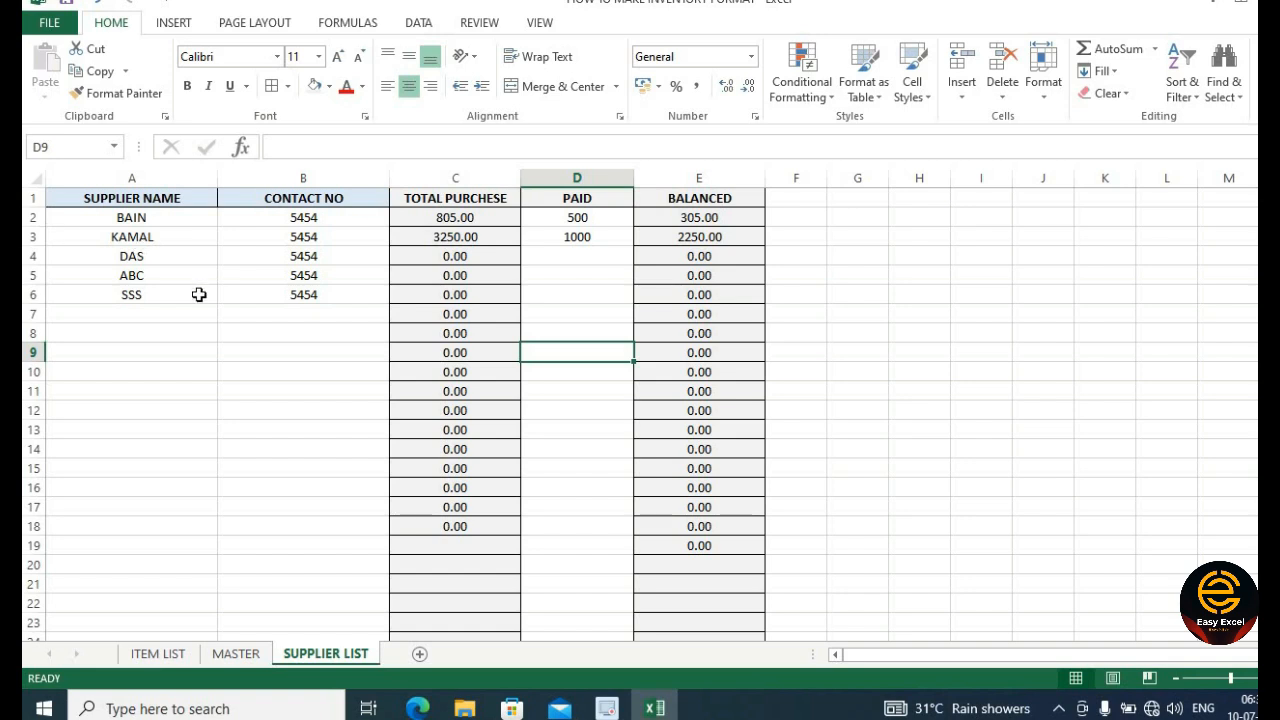
scroll(199, 294, down, 3)
scroll(199, 292, up, 3)
click(31, 217)
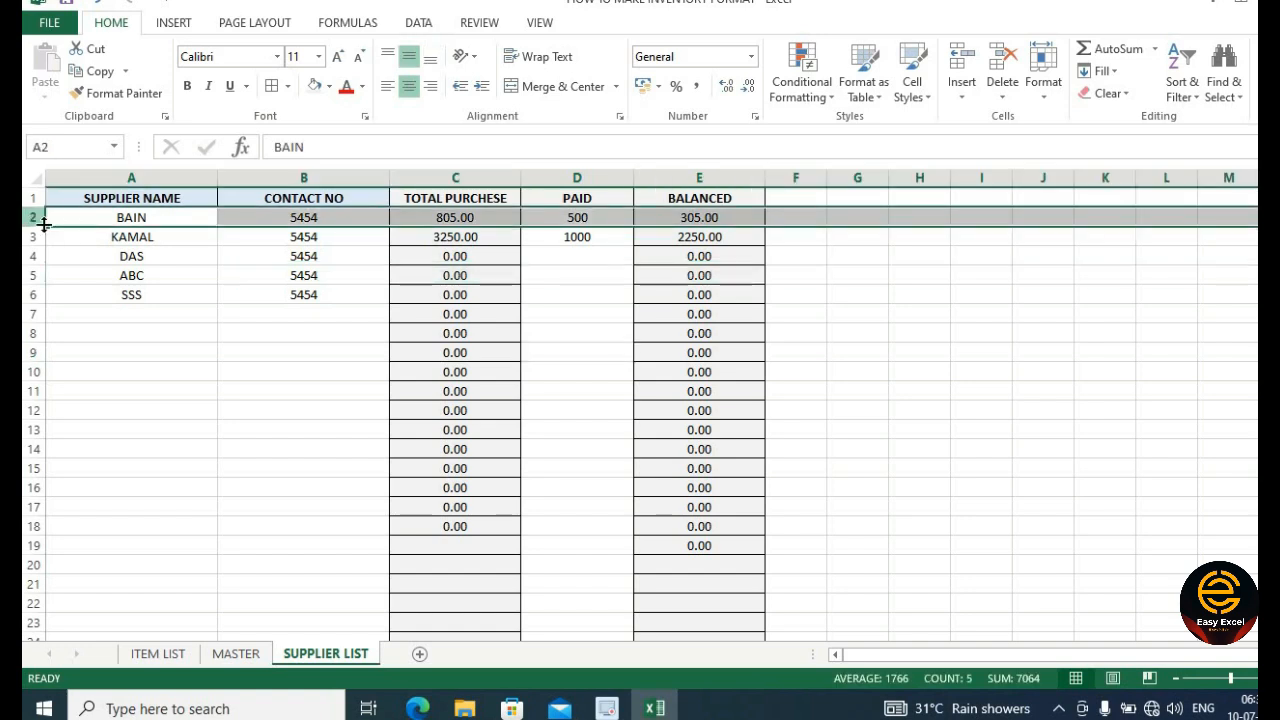
click(540, 24)
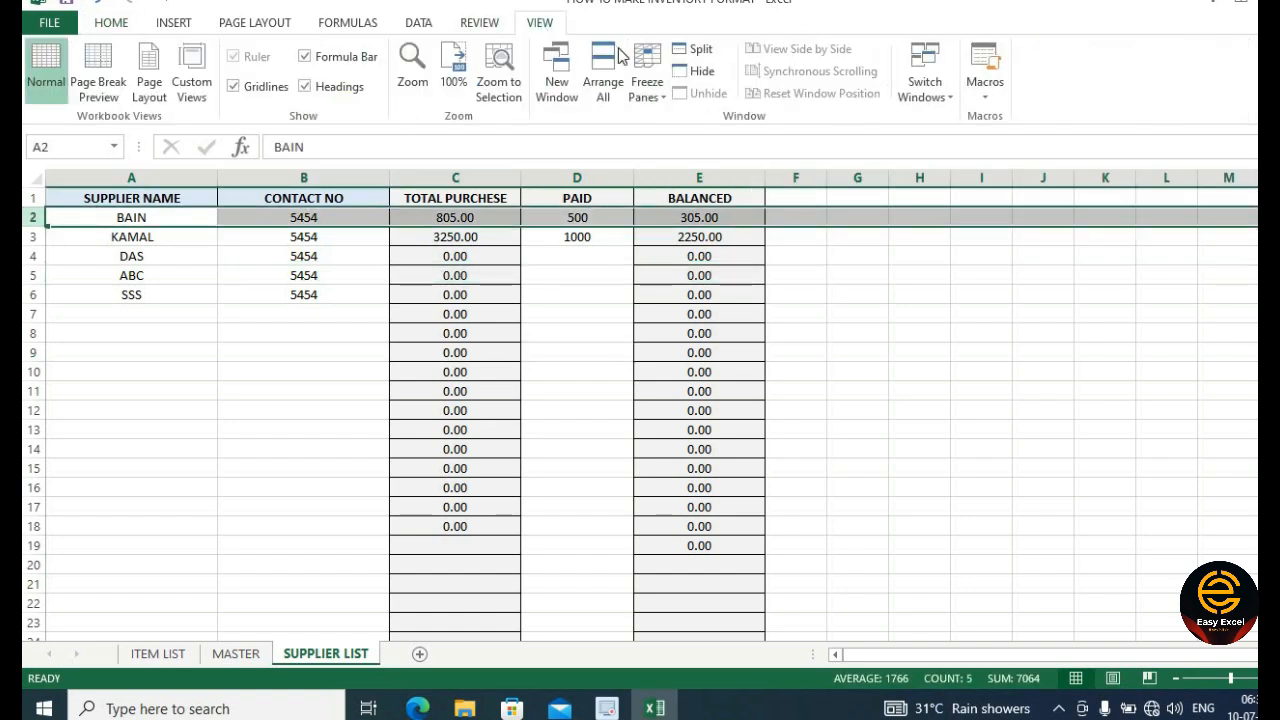
click(647, 84)
click(740, 133)
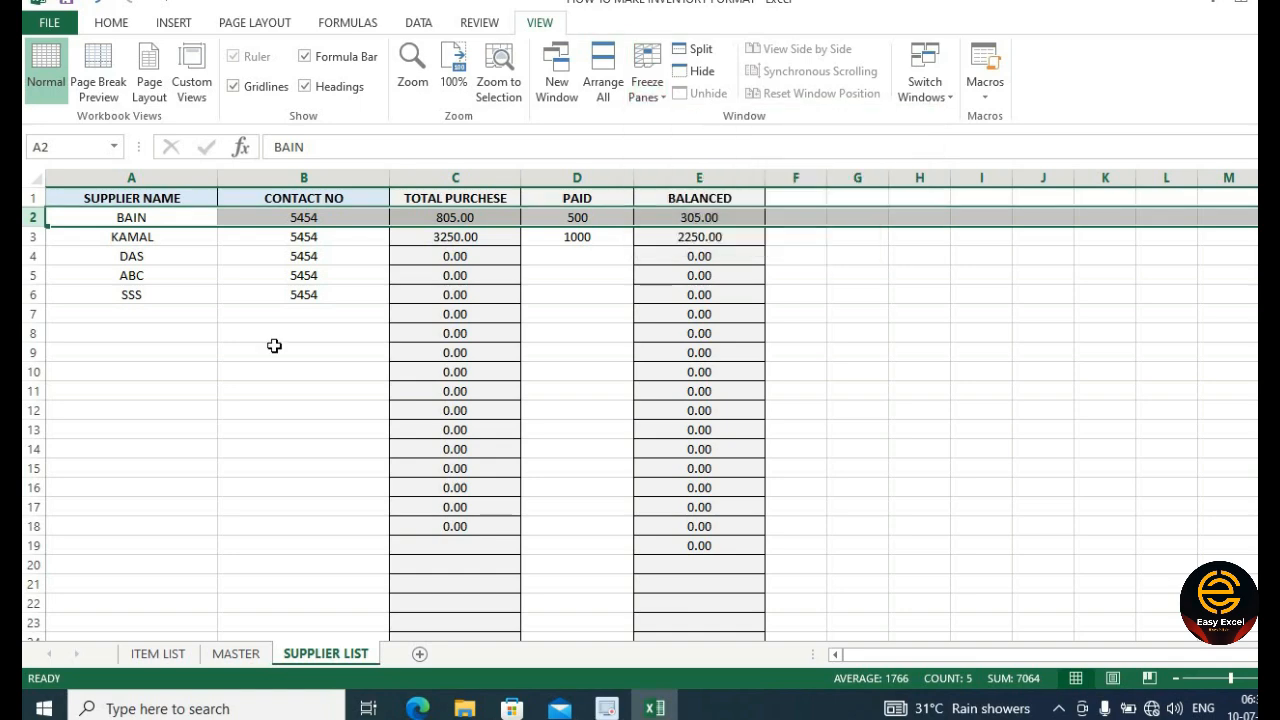
click(274, 346)
scroll(272, 337, down, 5)
scroll(272, 324, up, 5)
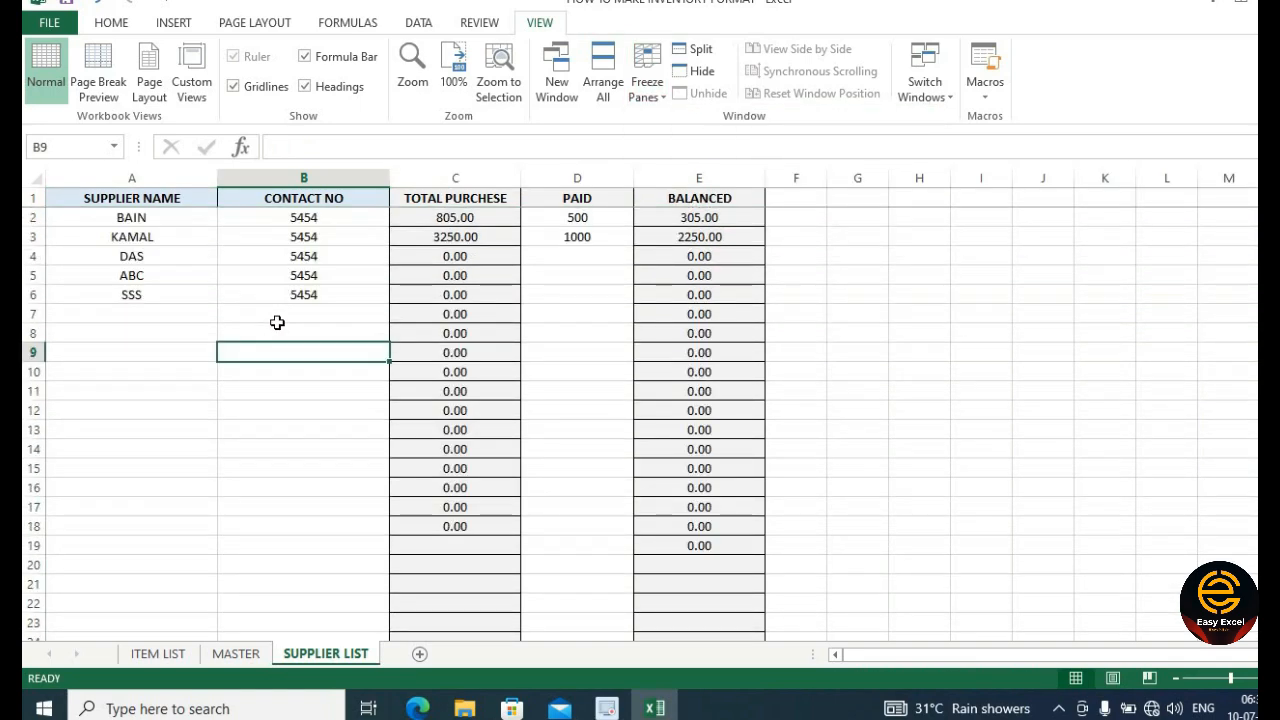
- Freeze the title and header rows above row 3 on the ITEM LIST sheet
click(236, 653)
click(158, 653)
scroll(196, 484, down, 3)
scroll(196, 484, up, 3)
click(104, 283)
click(30, 241)
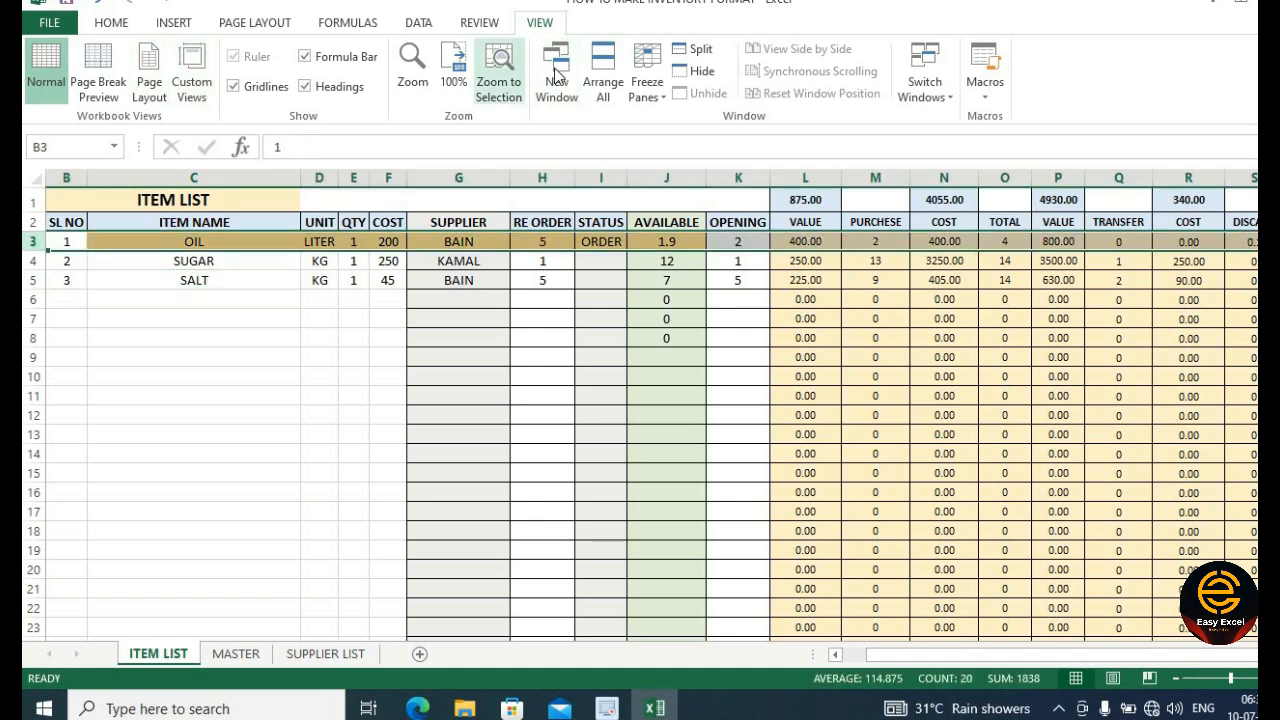
click(657, 87)
click(696, 128)
click(366, 372)
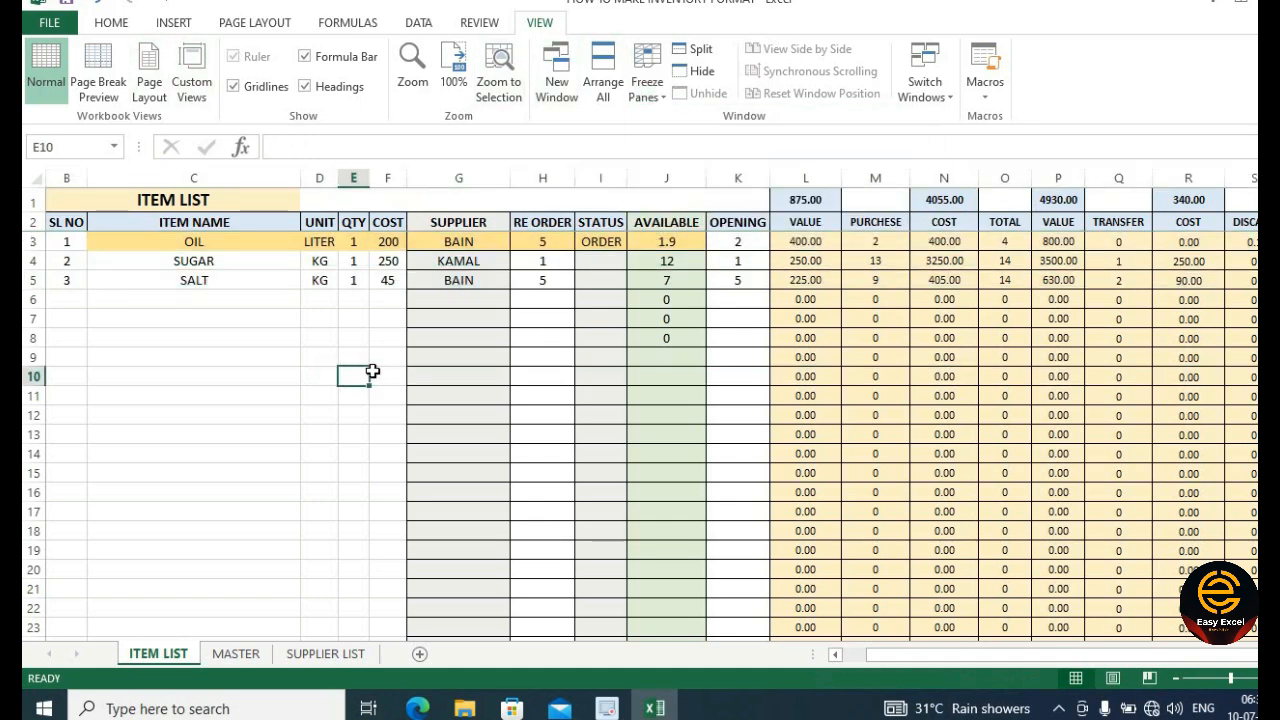
drag(949, 659, 1123, 654)
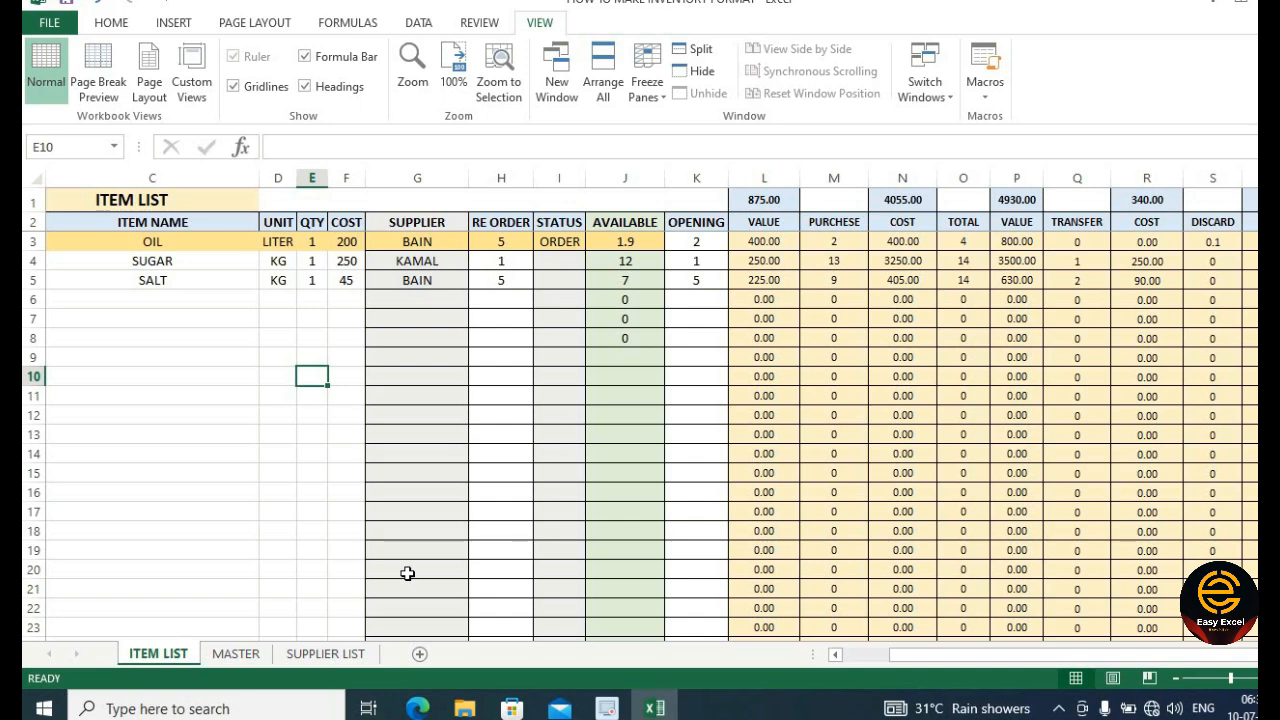
- Increase the height of title row 1 on the ITEM LIST sheet
click(280, 508)
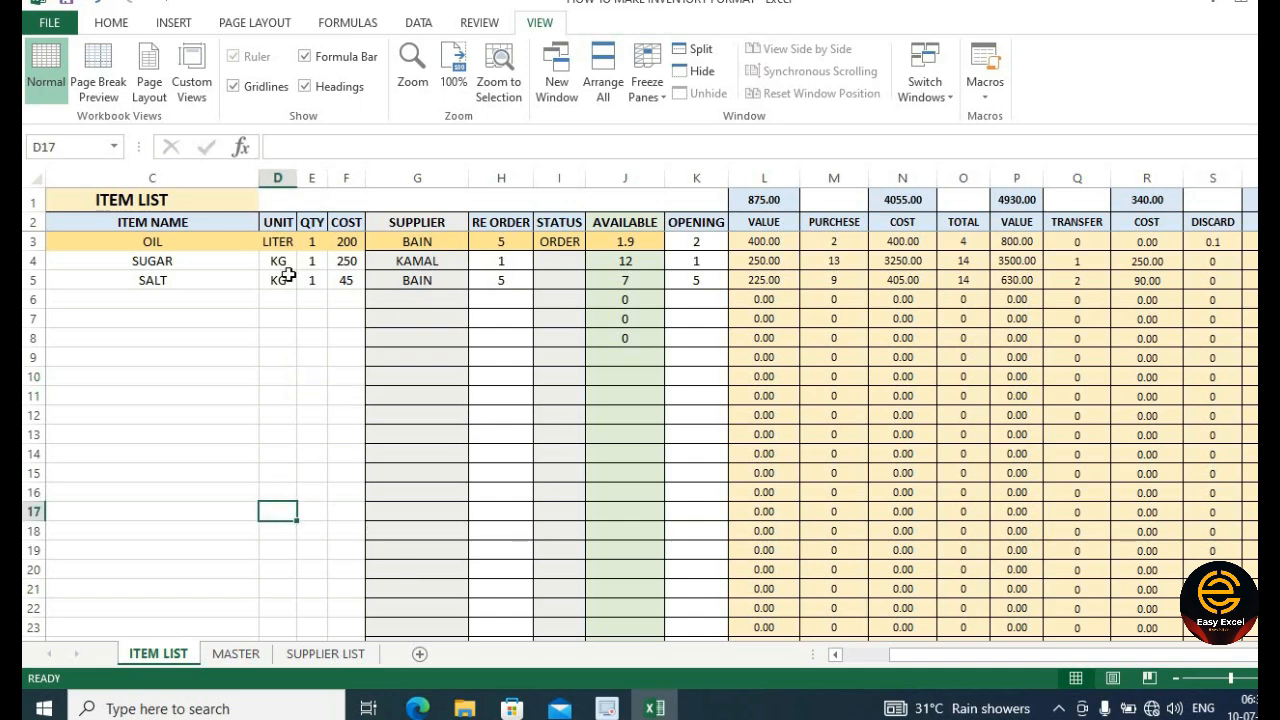
click(230, 655)
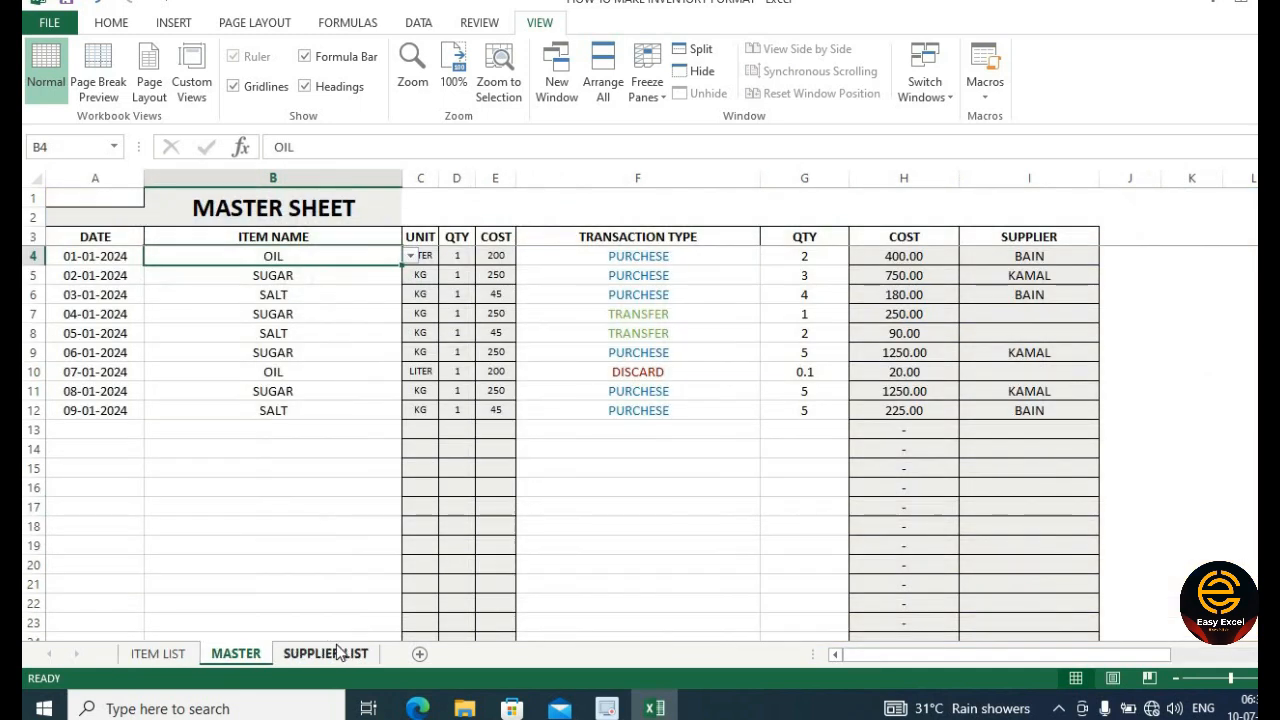
click(338, 652)
click(169, 658)
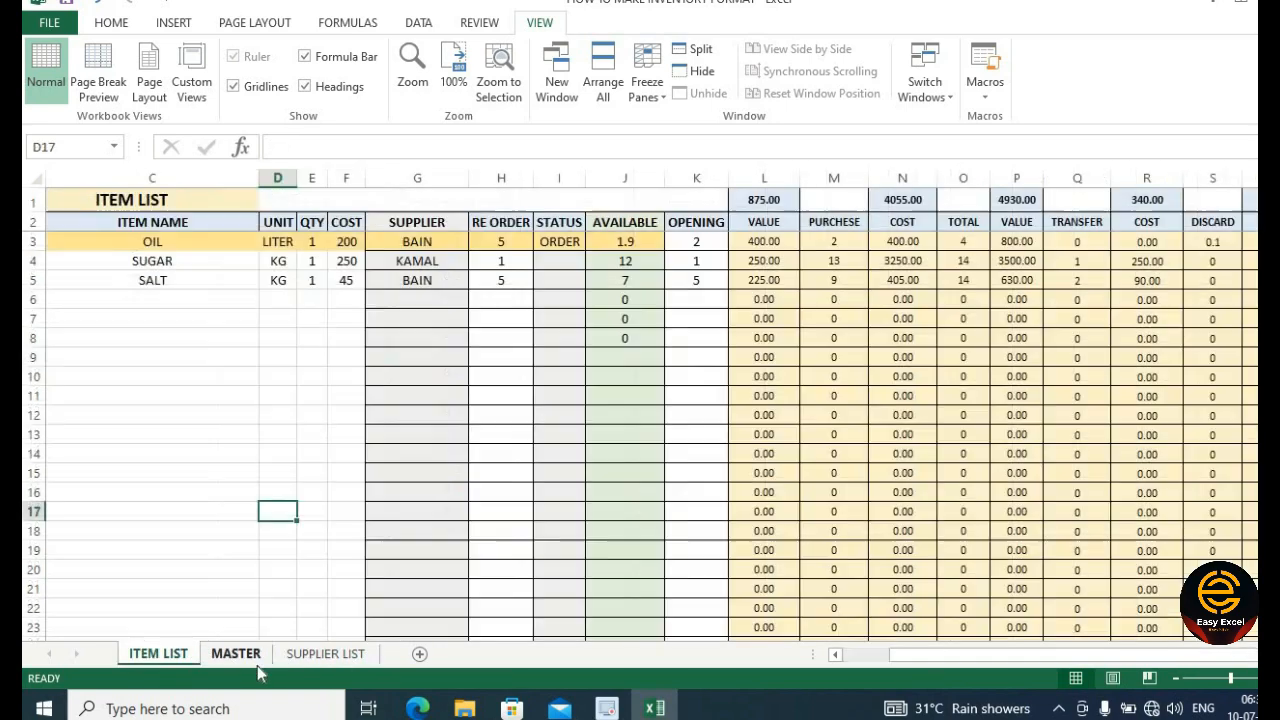
click(250, 660)
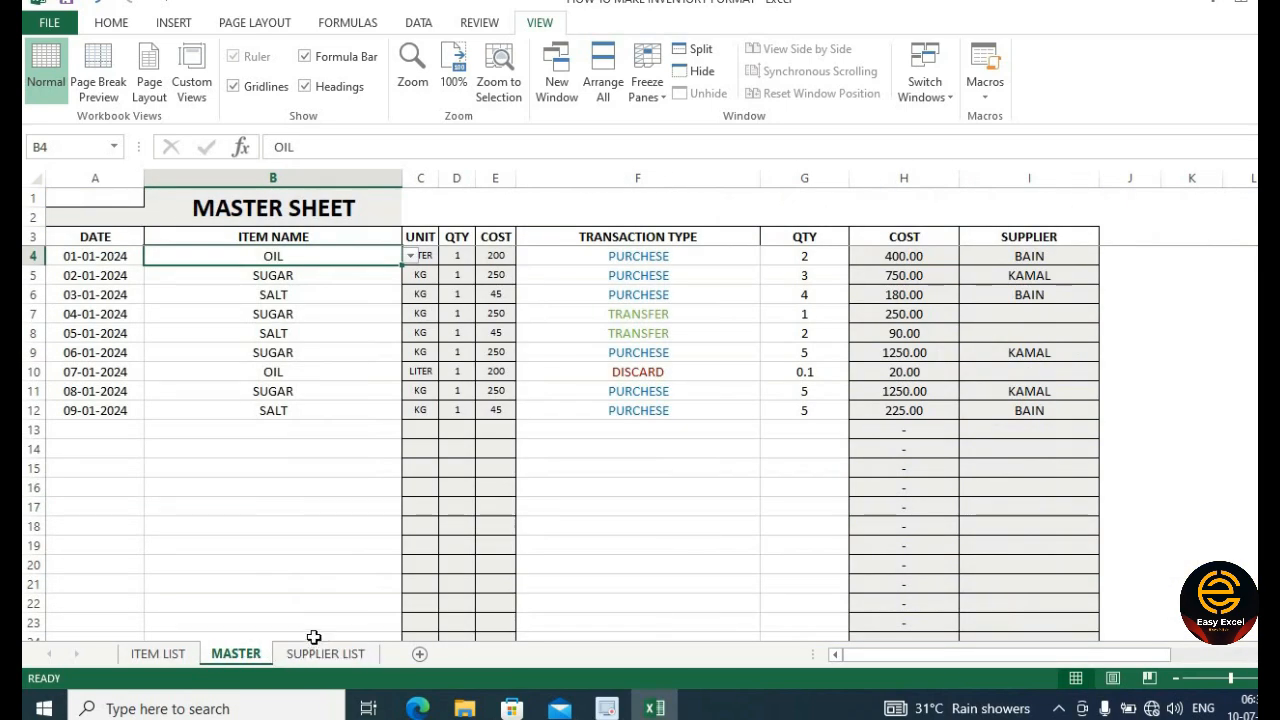
click(483, 393)
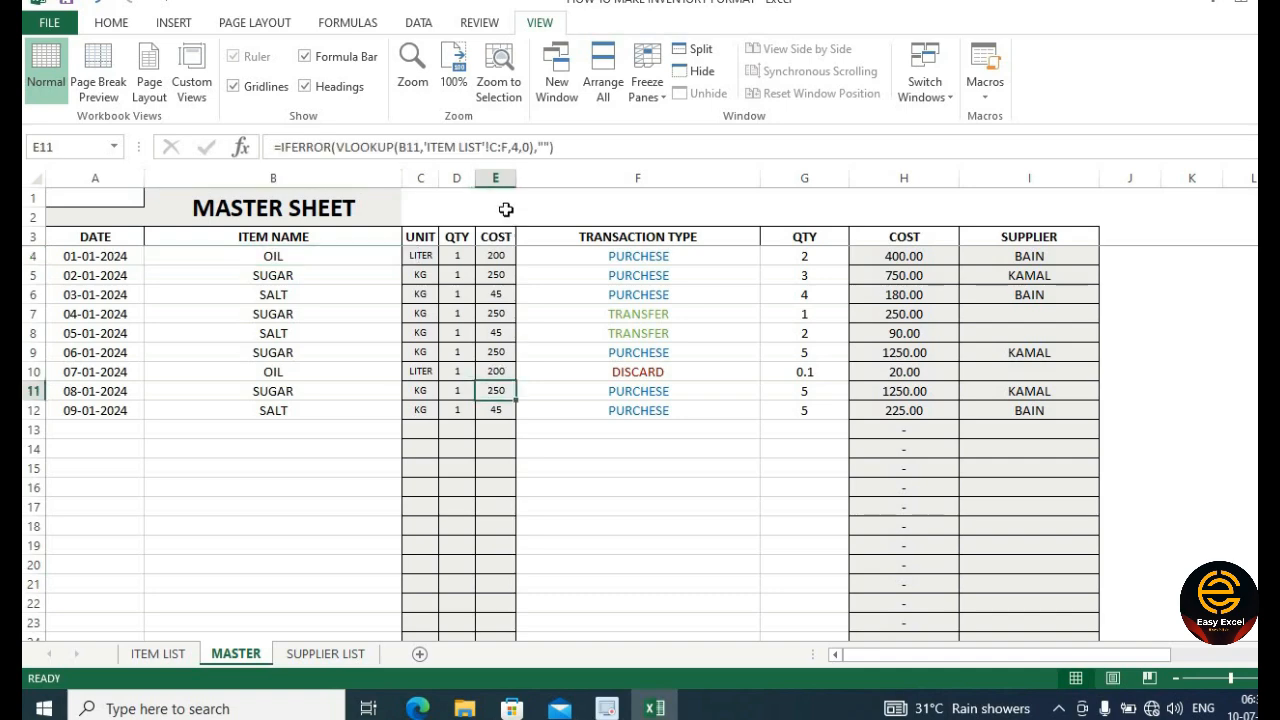
click(172, 653)
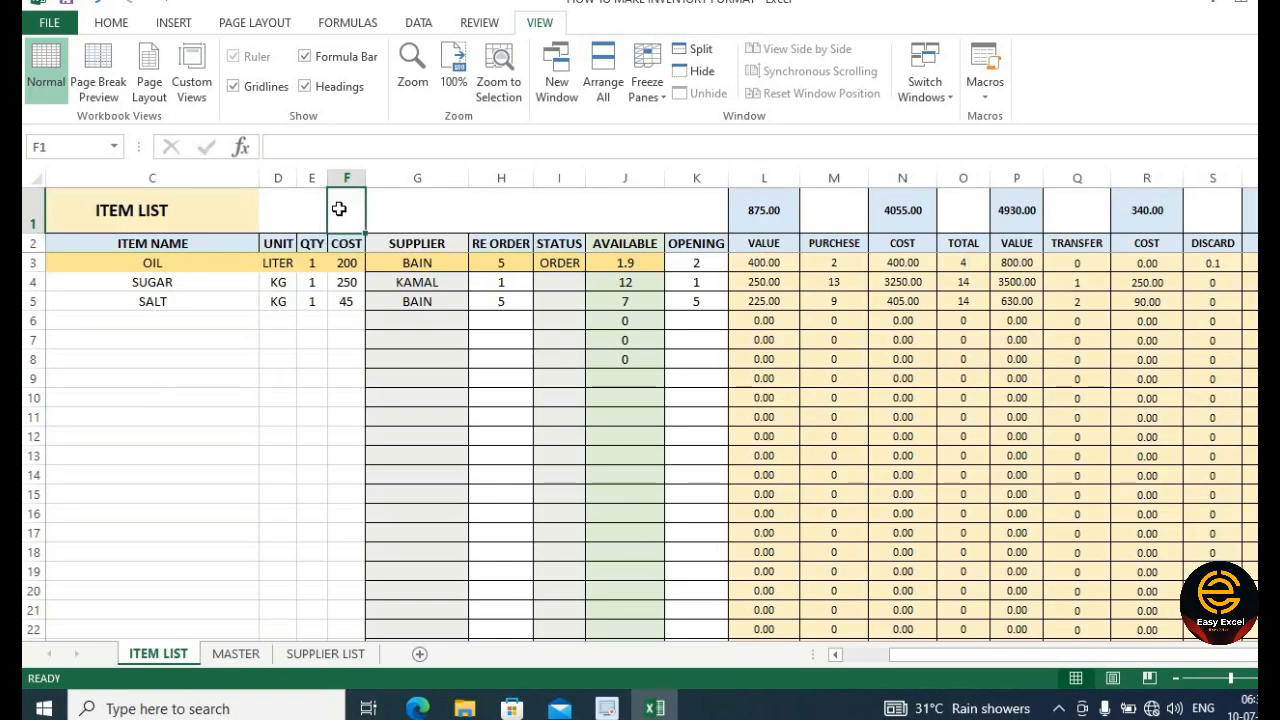
- Widen column C on the MASTER sheet to make room for a summary heading in C1
click(236, 653)
drag(300, 545, 325, 508)
click(431, 199)
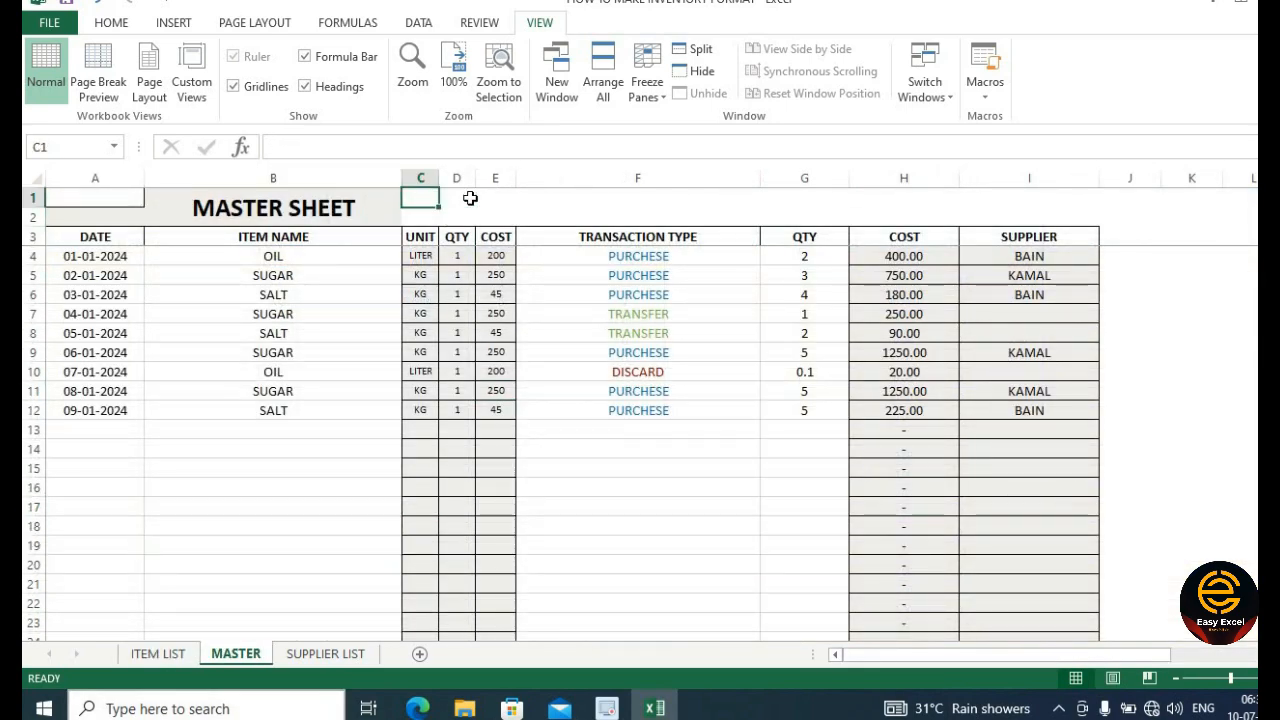
click(471, 198)
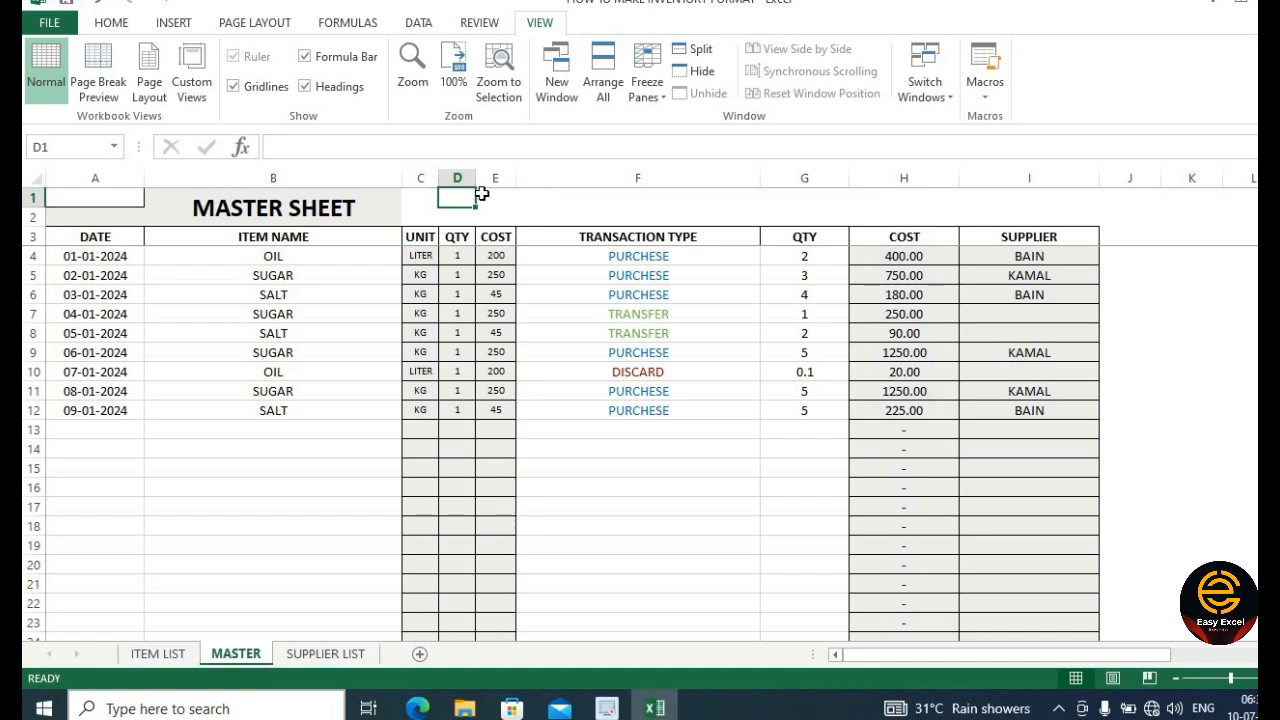
drag(435, 177, 476, 177)
click(449, 197)
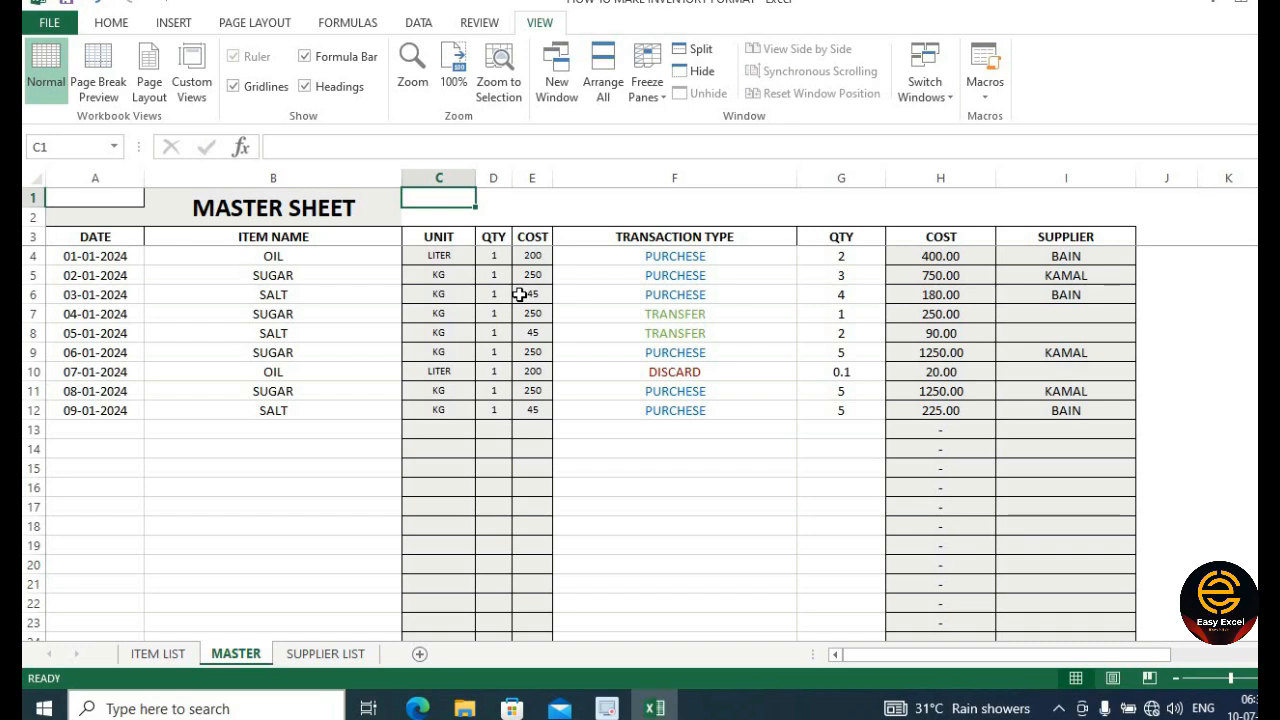
- Enter the headings OPENING, PURCHESE, TRANSFER, DISCARD, AVAILABLE and PROFIT/LOSS in cells C1 to H1
text(OPENING)
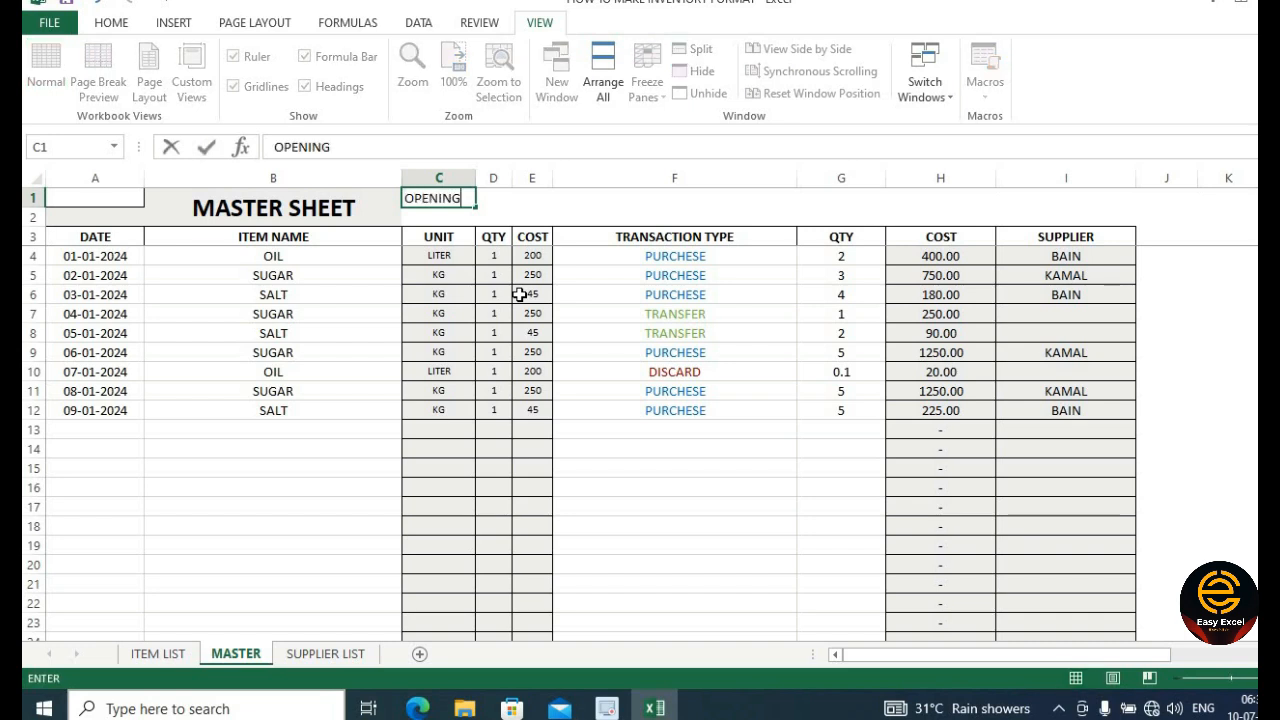
key(Tab)
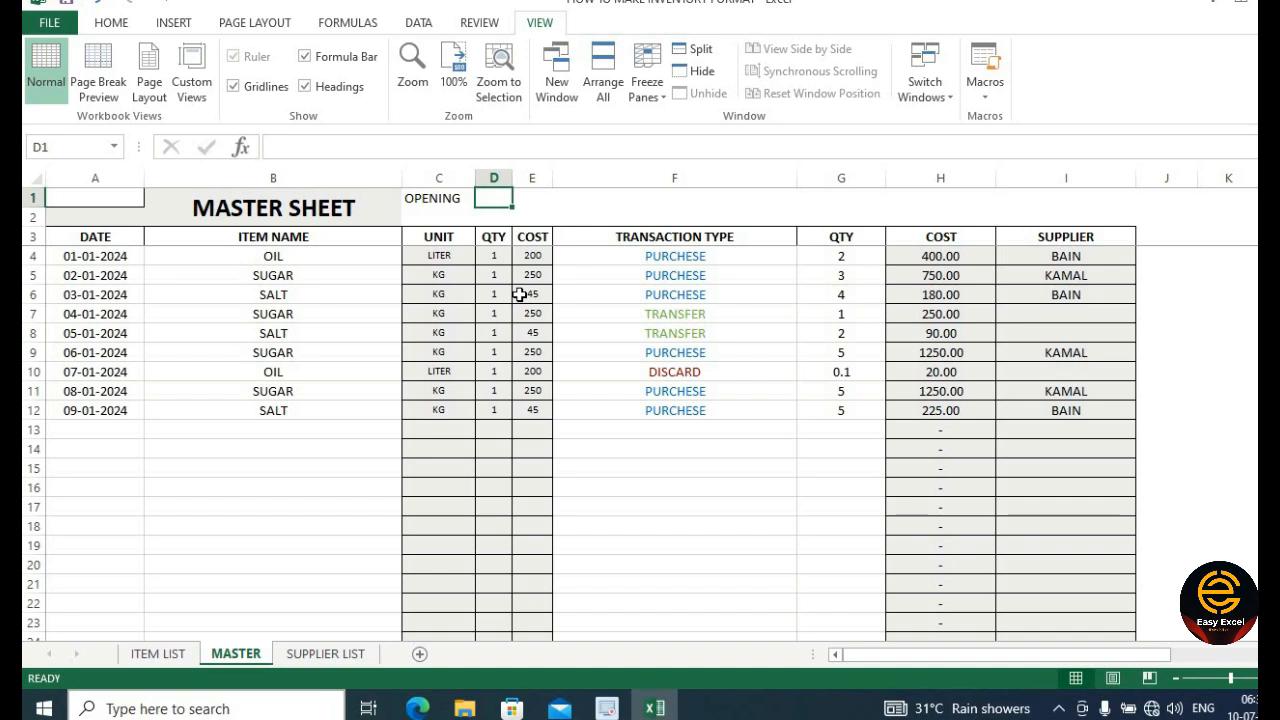
text(PURCHESE)
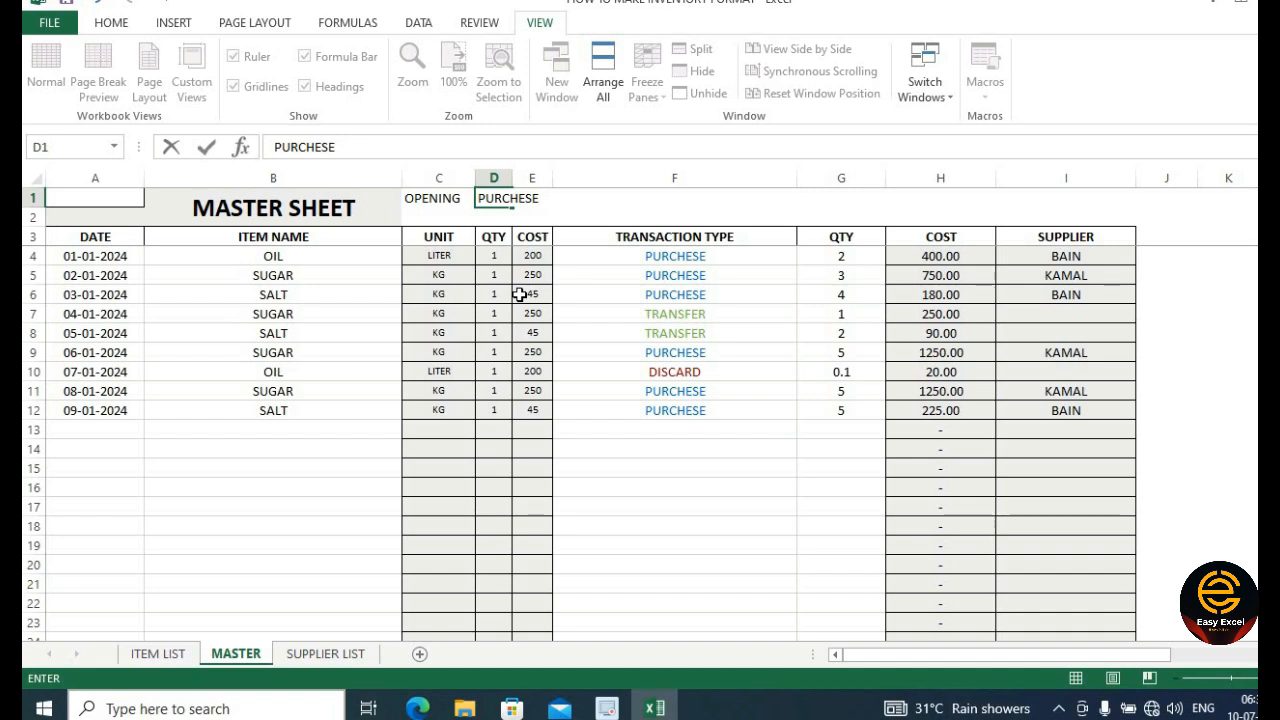
key(Tab)
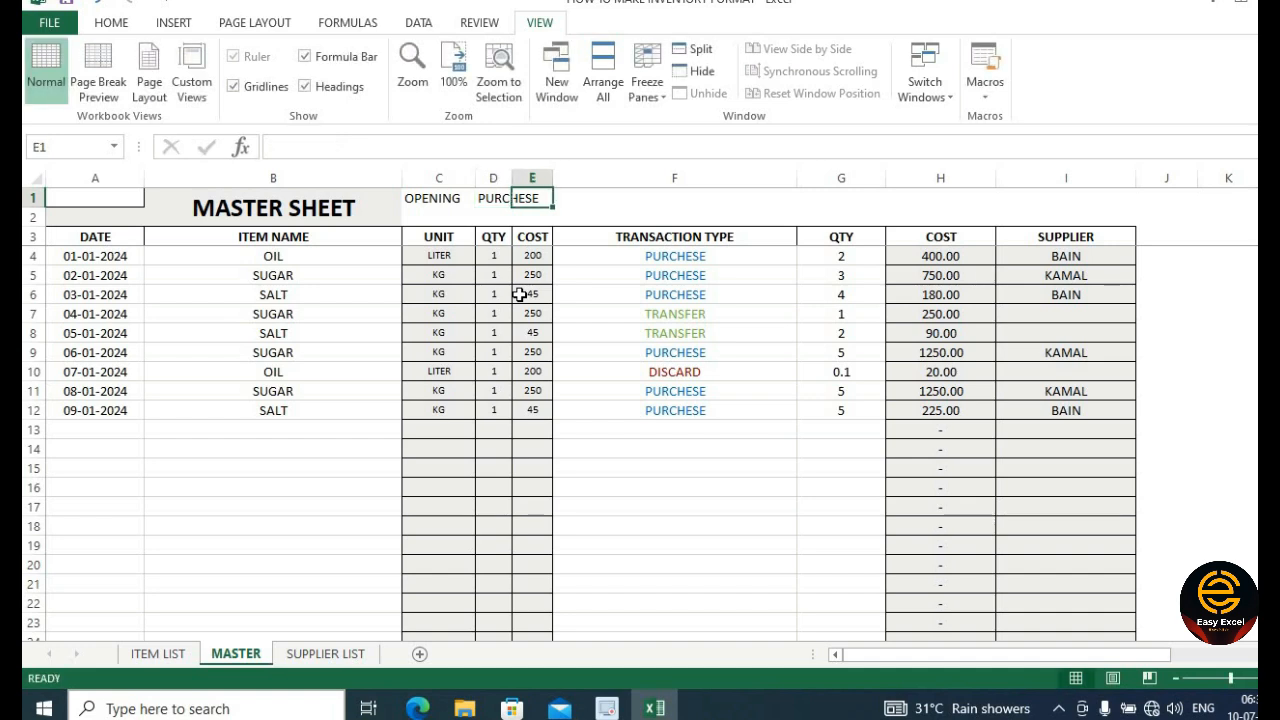
text(TRANSFER)
key(Tab)
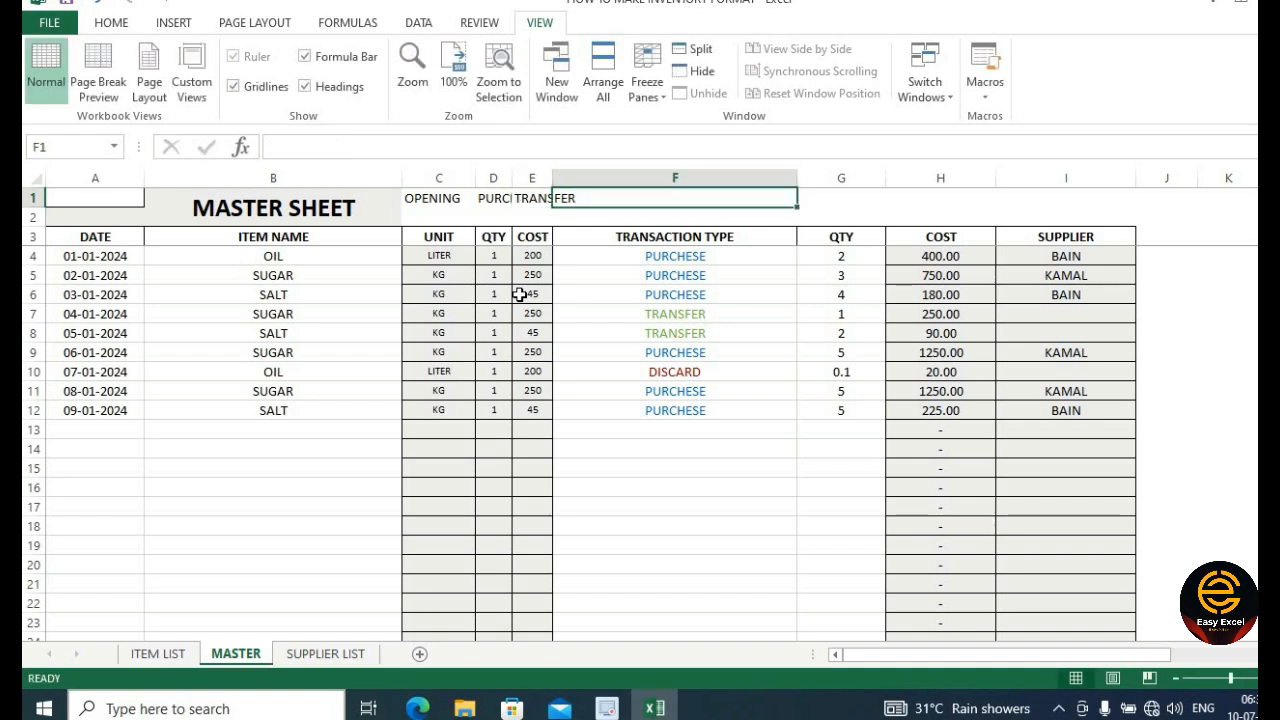
text(DISCARD)
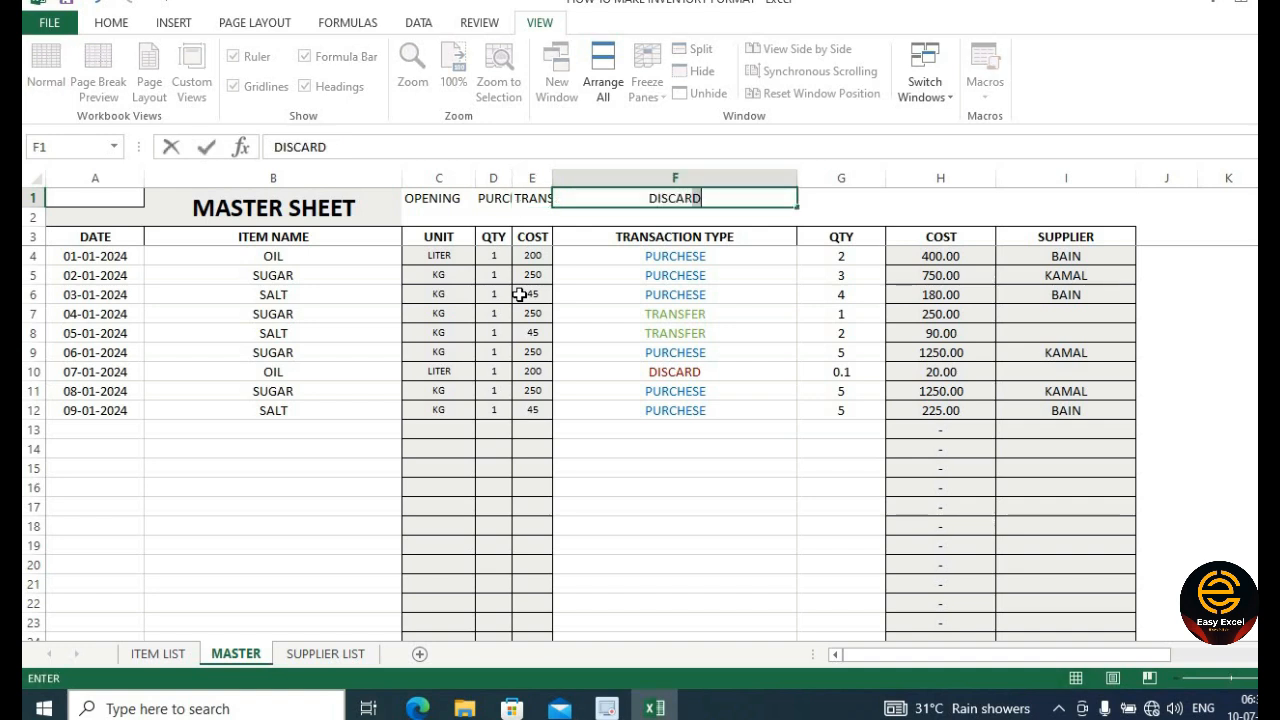
key(Tab)
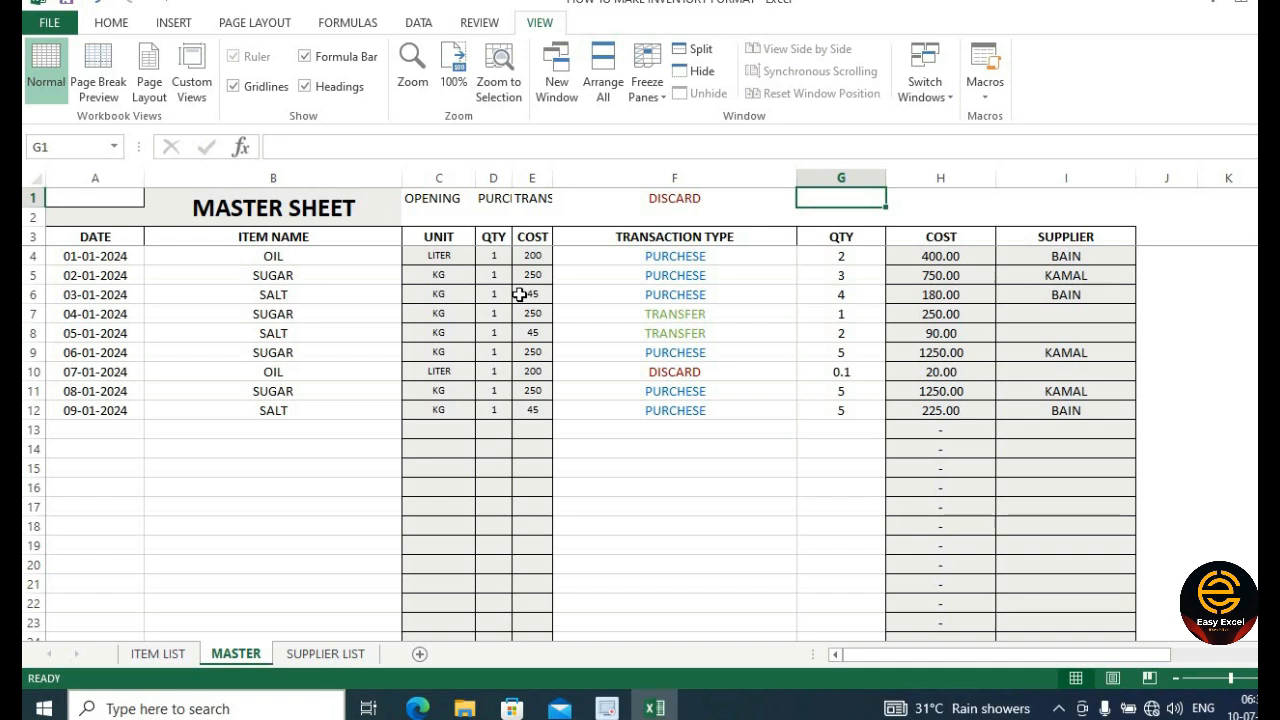
text(AVAIL)
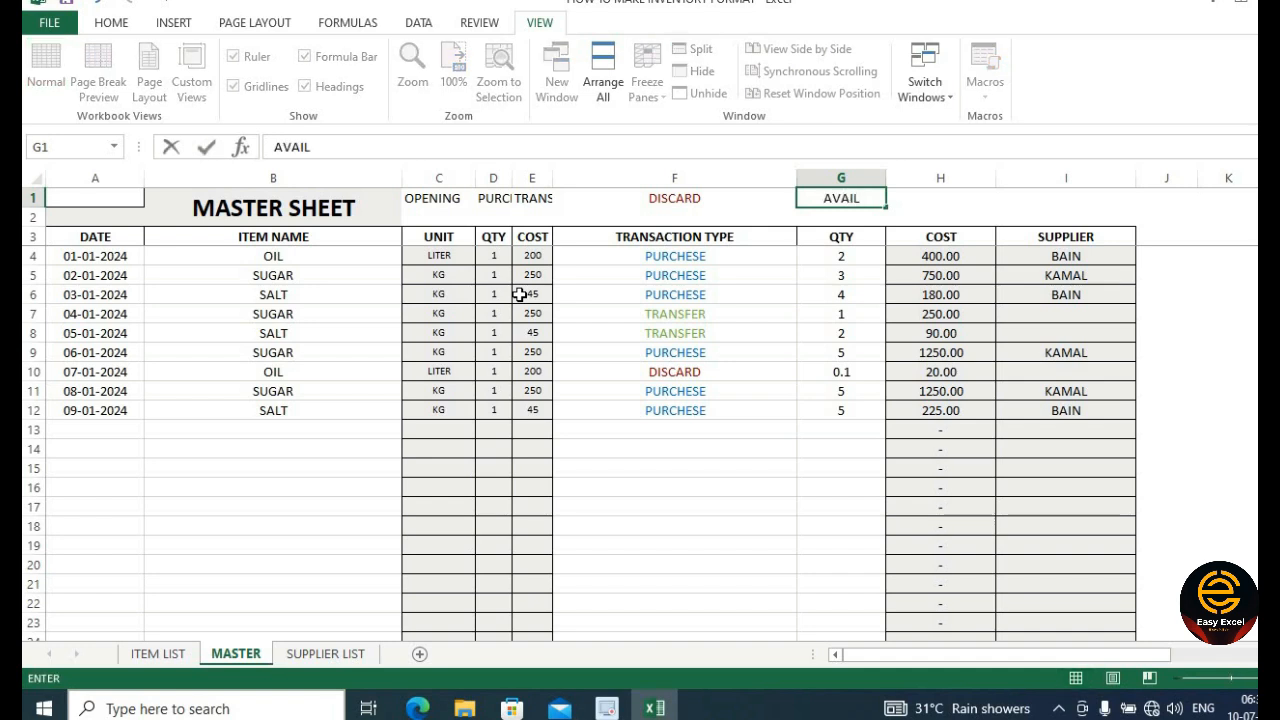
text(ABLE)
key(Tab)
text(PRO)
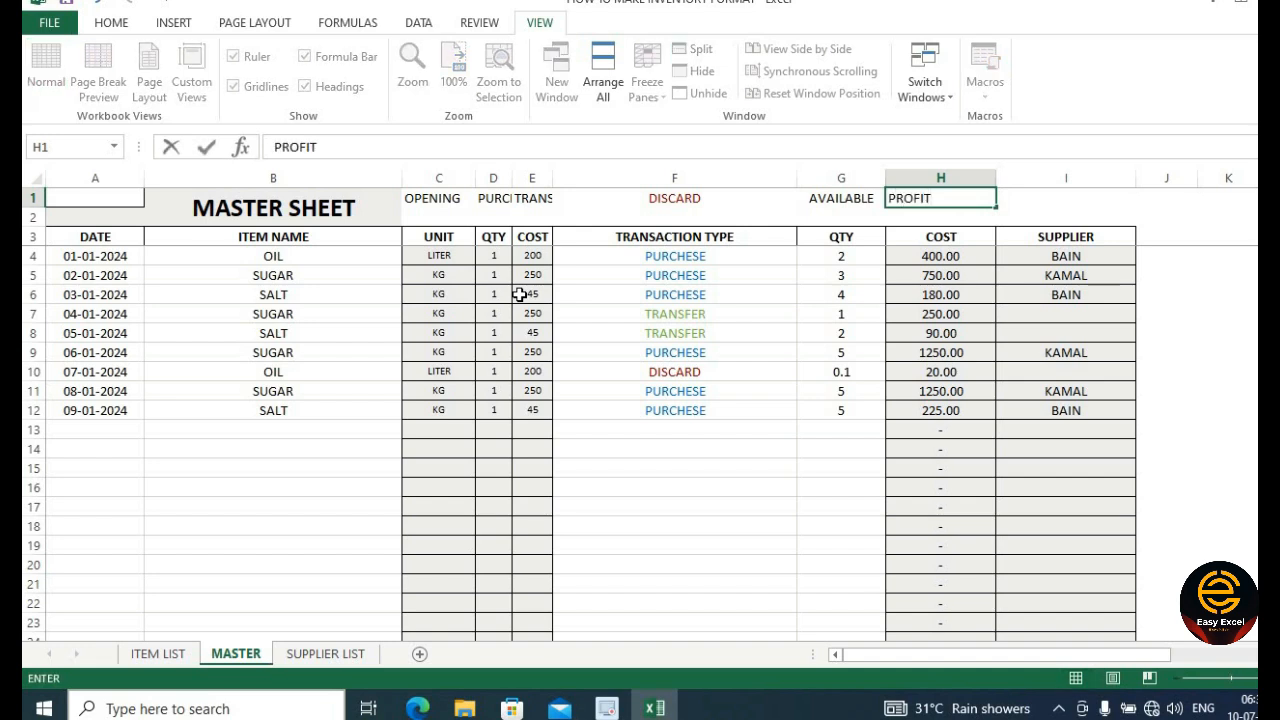
text(FIT/LOSS)
click(655, 333)
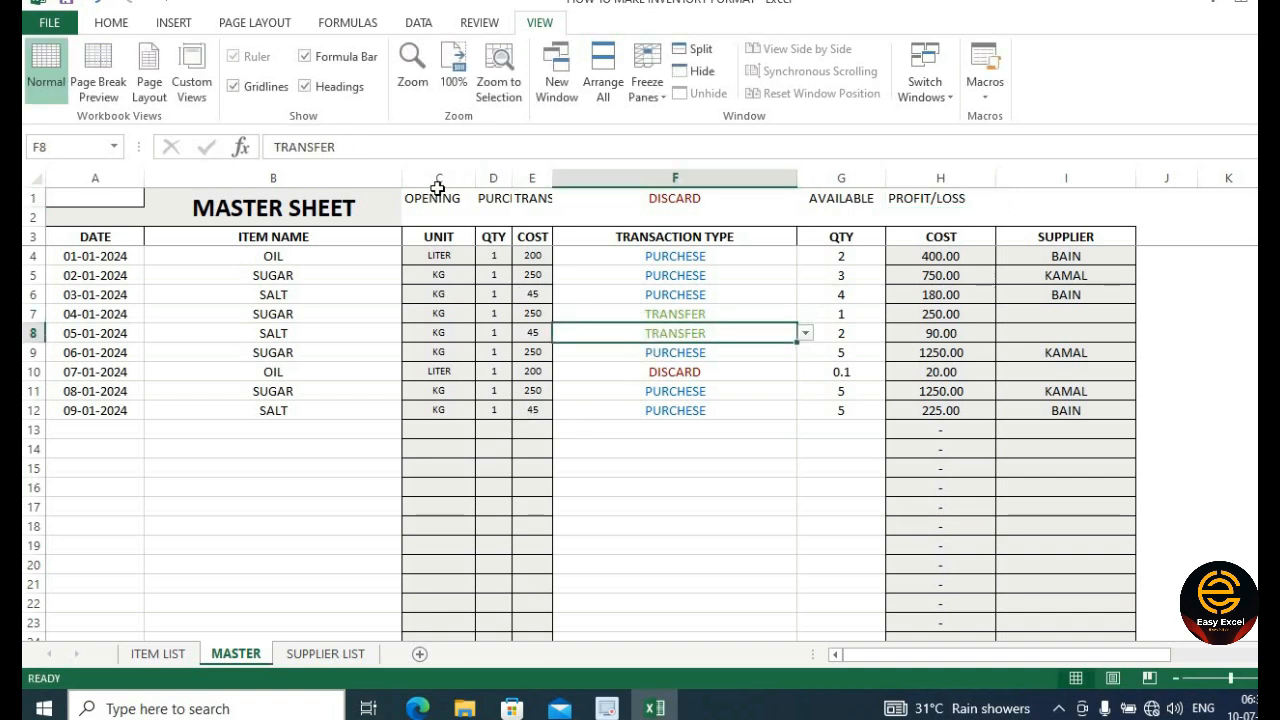
- Widen columns D and E, and give columns C to H on MASTER one equal width that fits the headings
drag(512, 177, 656, 177)
click(657, 205)
click(708, 213)
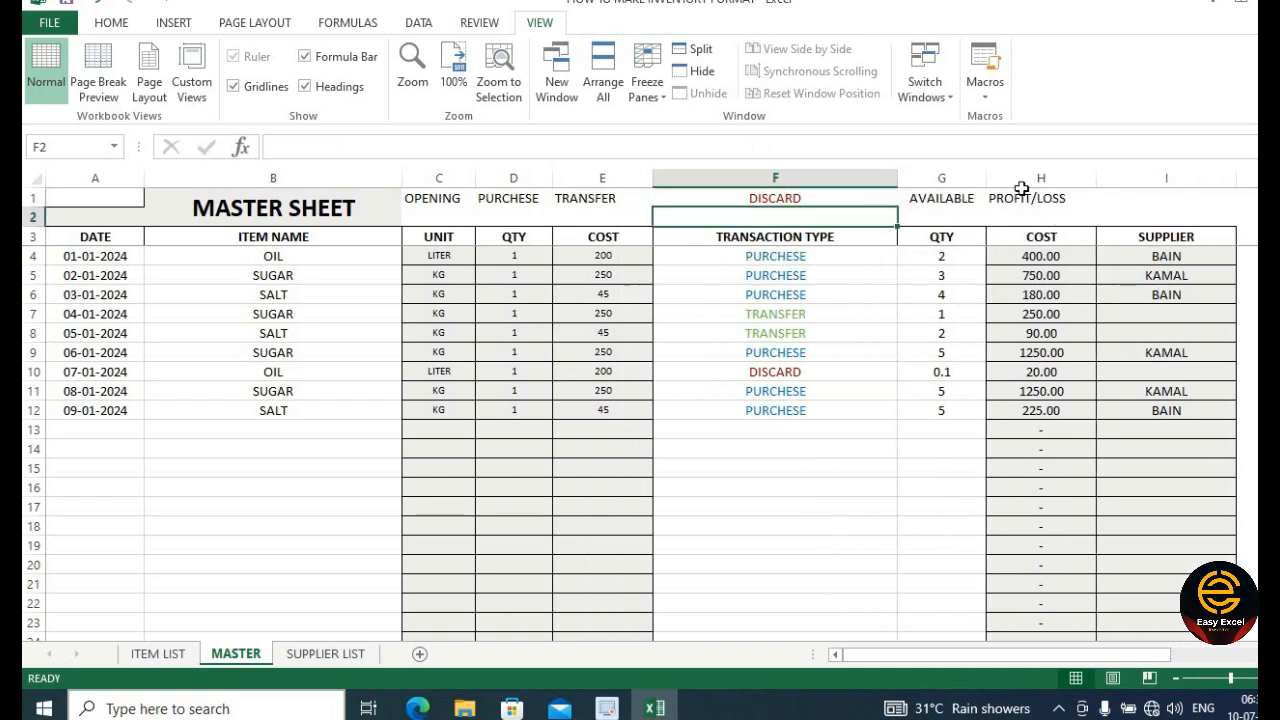
drag(443, 174, 1105, 181)
click(1066, 213)
- Center the headings in C1:H1 horizontally and vertically, give them borders and make them bold
drag(420, 197, 1050, 198)
click(115, 22)
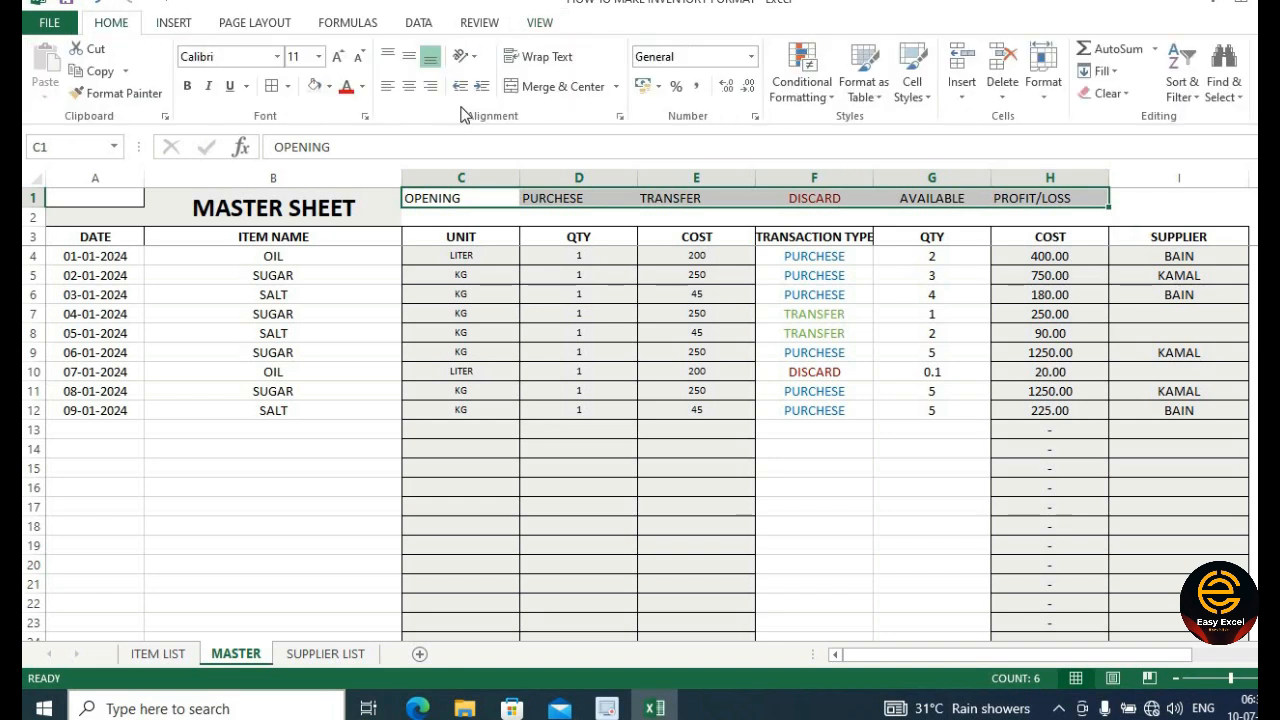
click(408, 86)
click(410, 57)
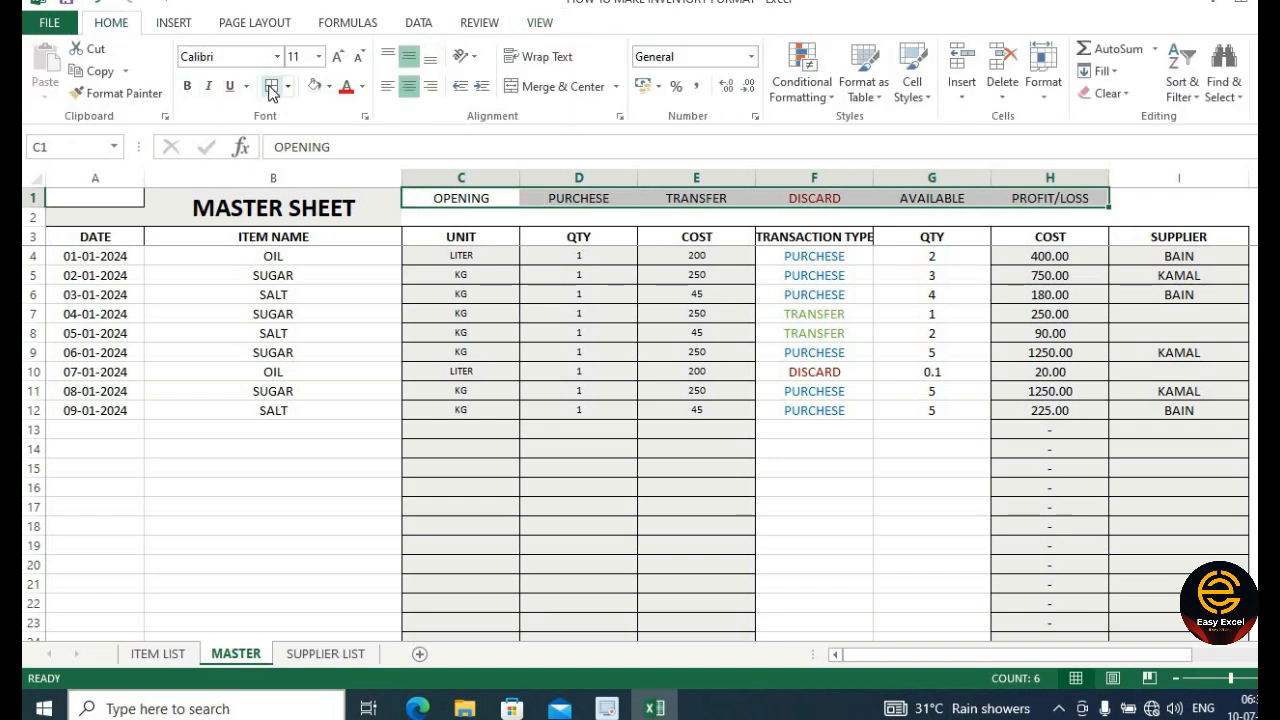
click(189, 87)
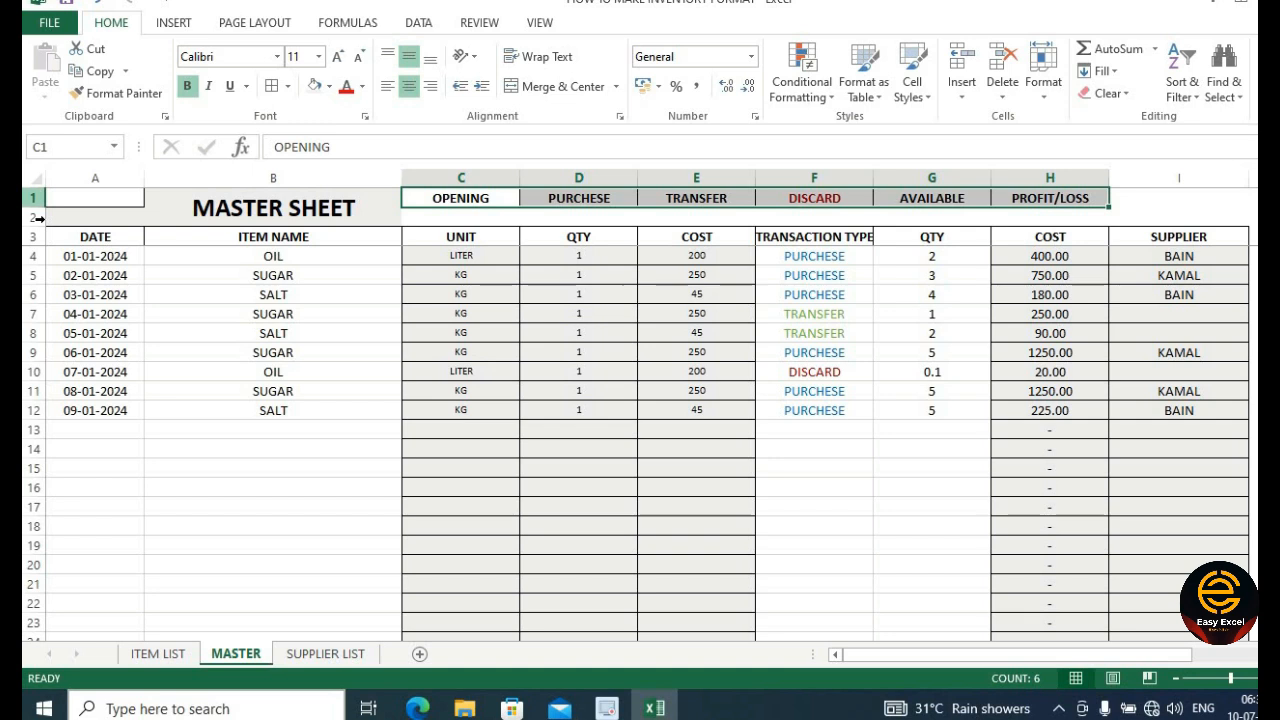
- Increase the height of row 2 and insert a blank row above the DATE and ITEM NAME header row
drag(34, 226, 34, 252)
drag(432, 220, 1055, 225)
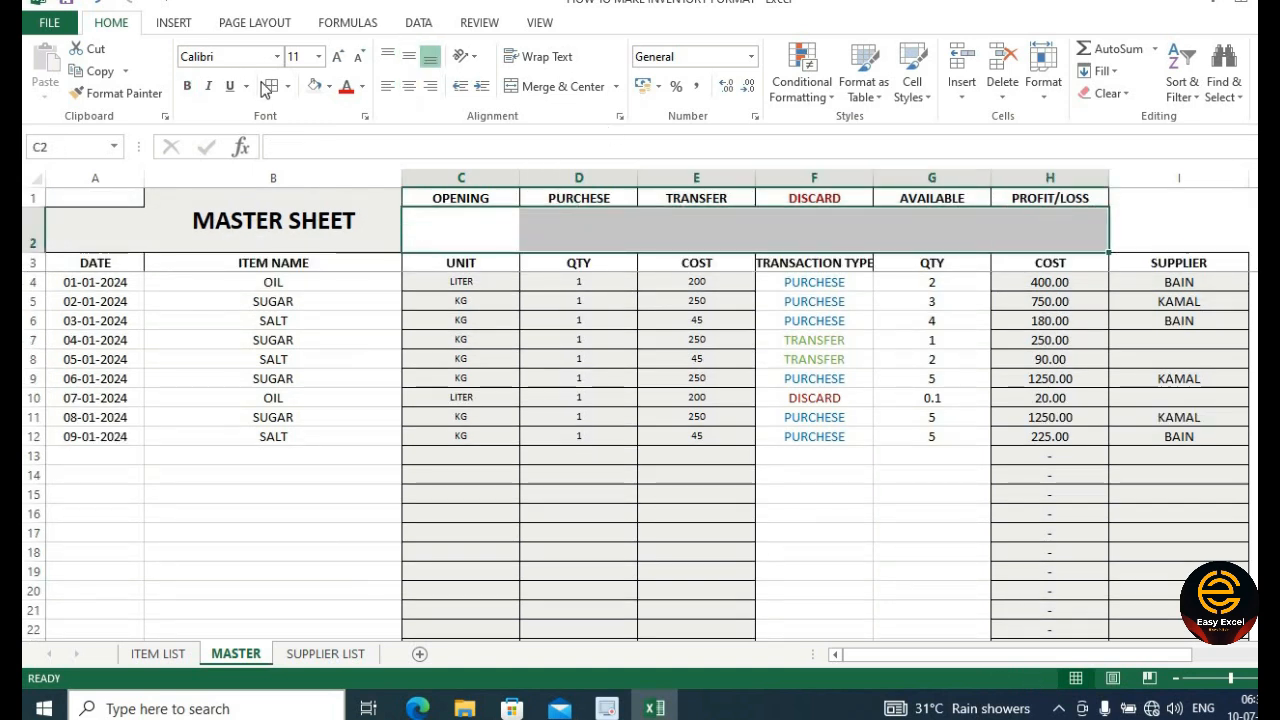
click(30, 262)
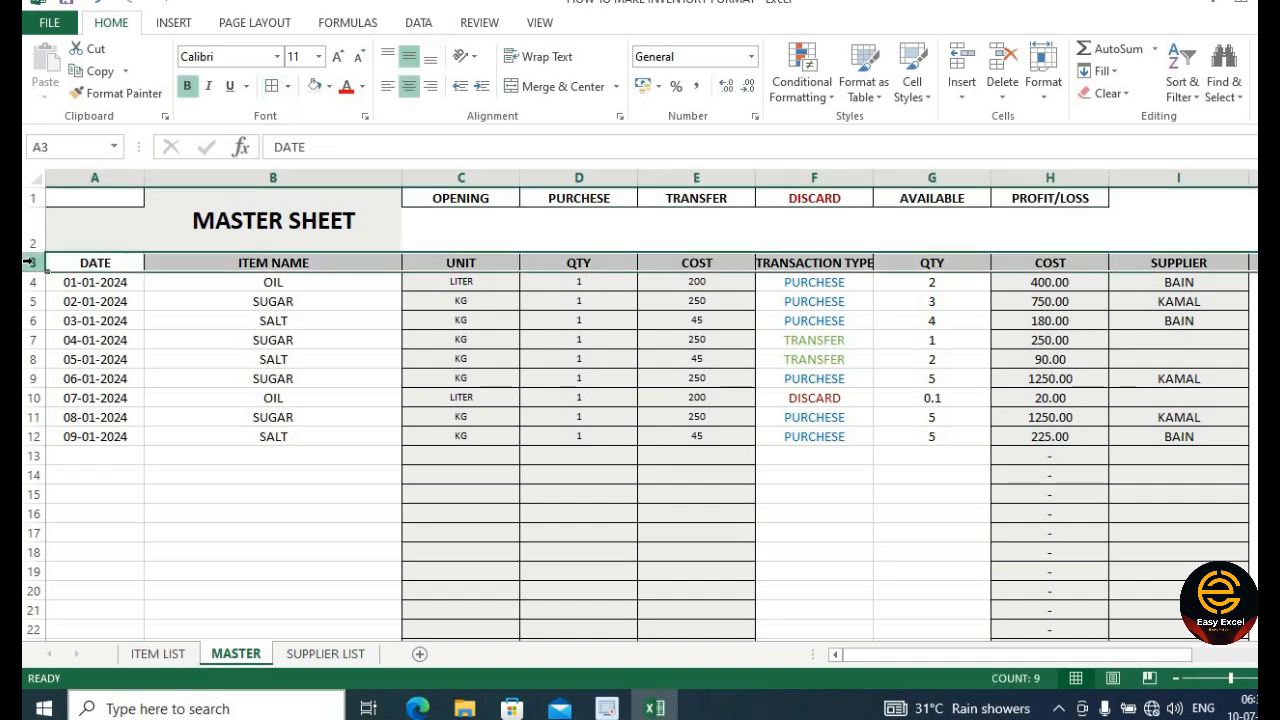
key(ctrl+shift+plus)
click(427, 266)
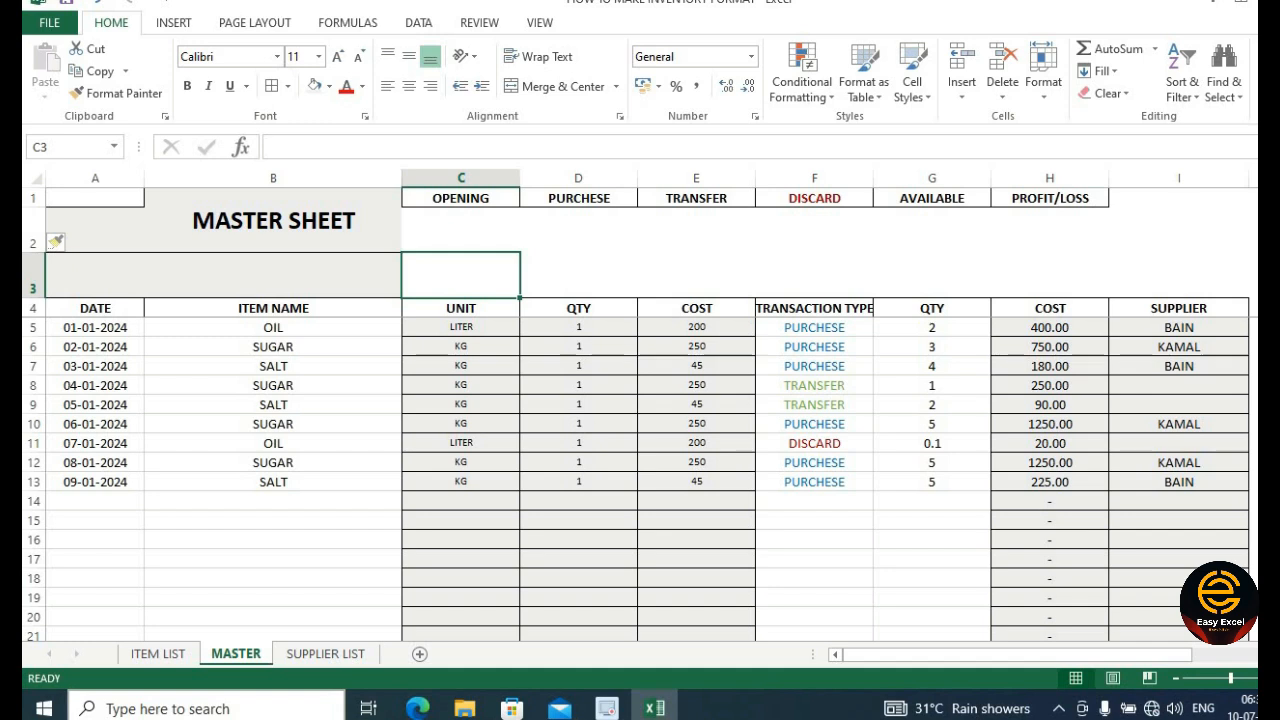
- Clear the formatting of the blank row 3 on the MASTER sheet
click(33, 275)
click(1105, 93)
click(1110, 142)
click(948, 228)
click(460, 327)
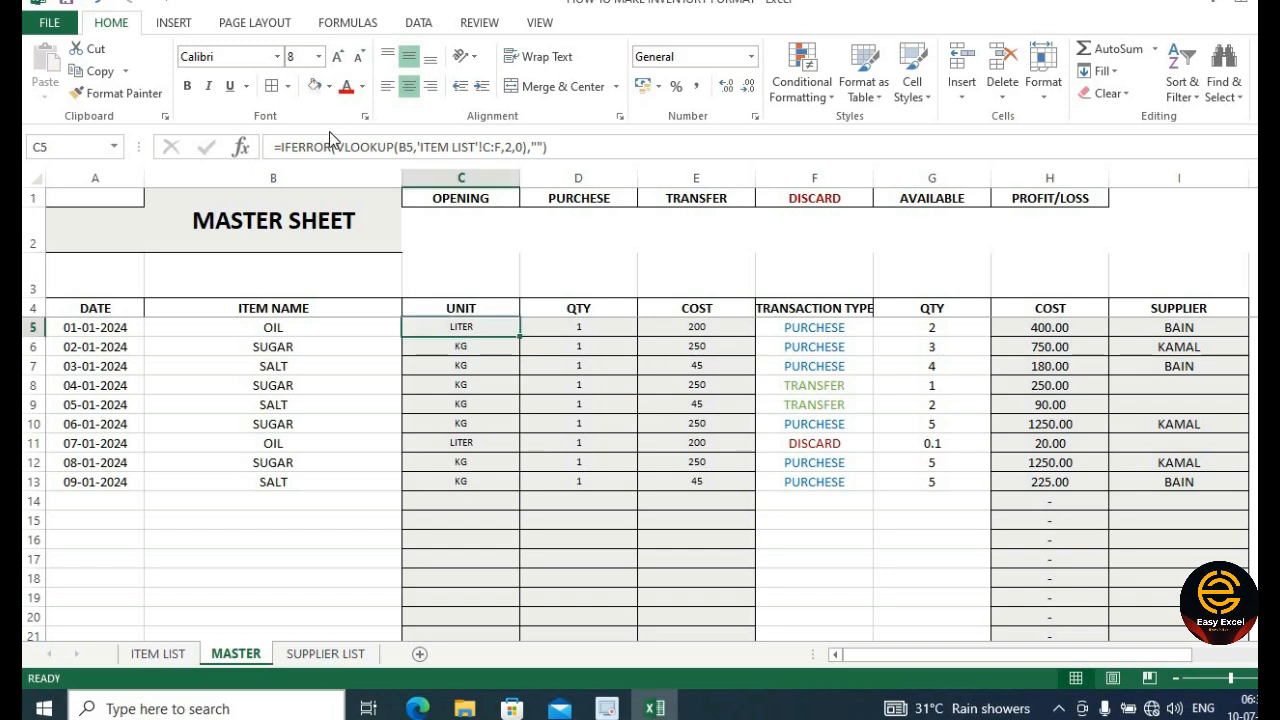
click(329, 86)
click(290, 235)
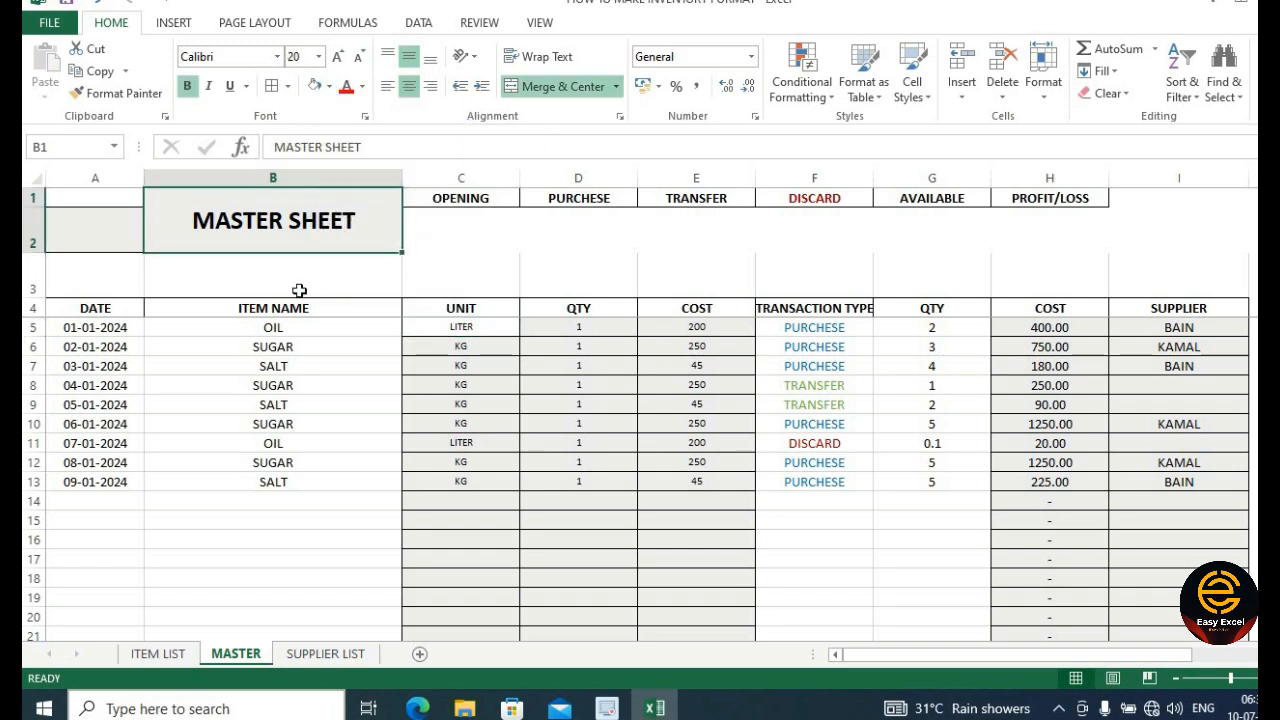
click(299, 290)
click(415, 328)
click(340, 365)
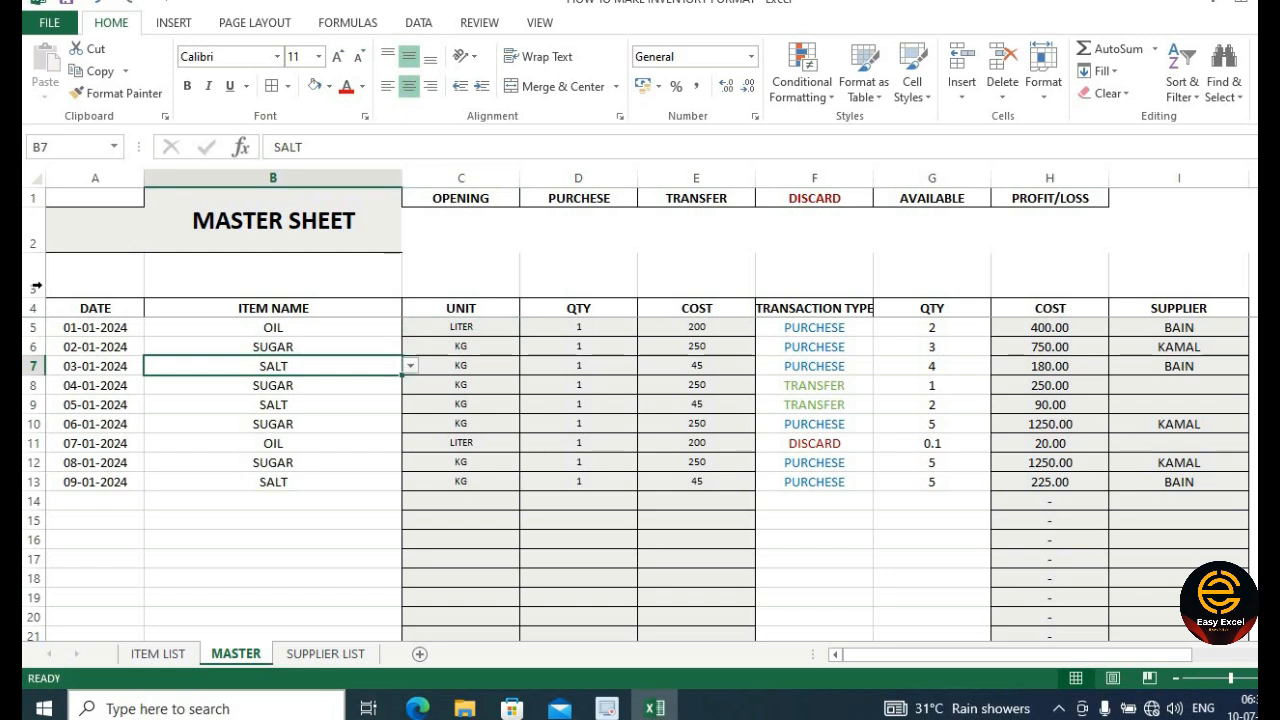
- Reduce row 3 to a narrow spacer between the summary cells and the table headers
click(34, 284)
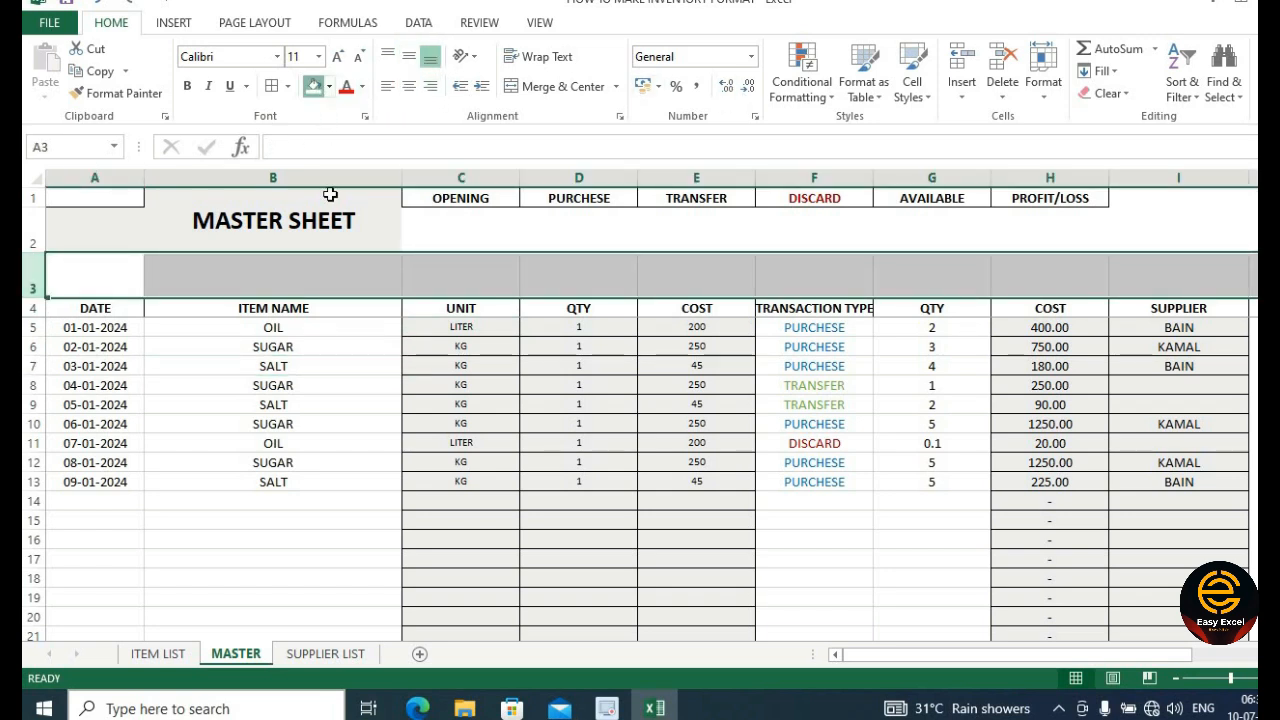
drag(360, 280, 415, 288)
click(300, 307)
drag(35, 297, 46, 266)
- Add borders to cells C2:H2, center them horizontally and vertically, and apply the Number format
click(566, 213)
drag(432, 219, 1085, 232)
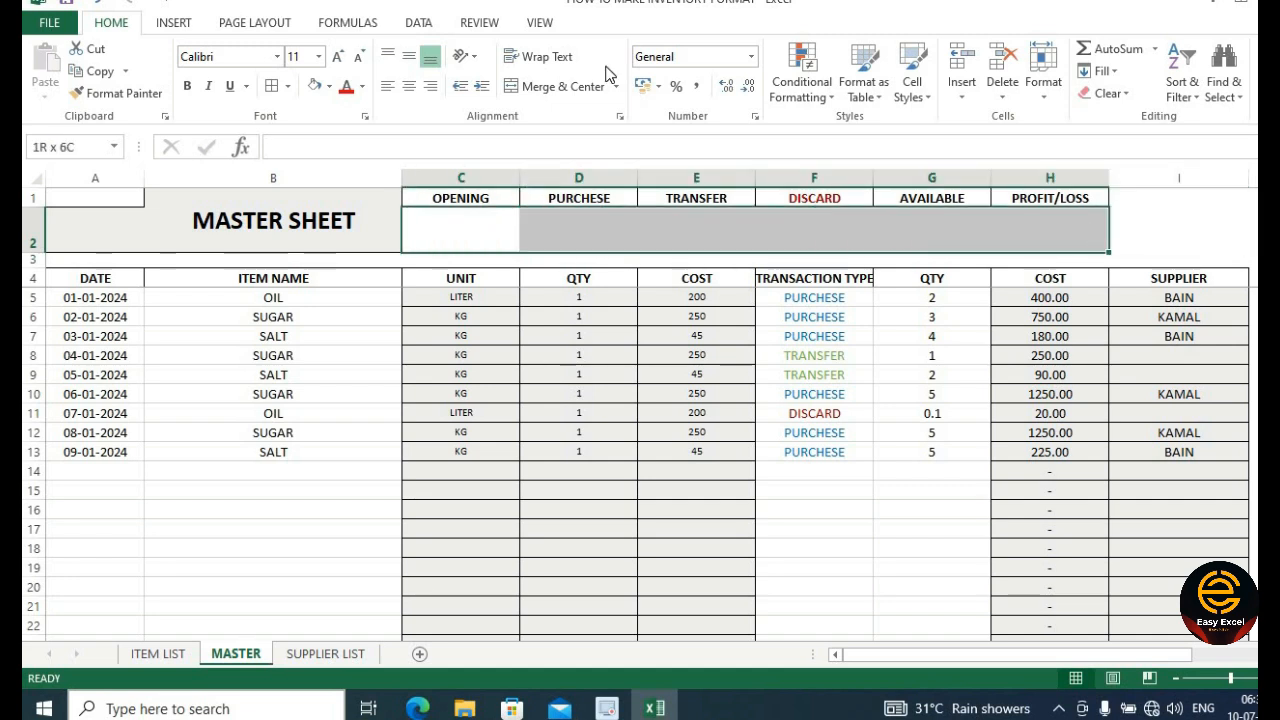
click(279, 92)
click(413, 86)
click(409, 56)
click(751, 56)
click(706, 140)
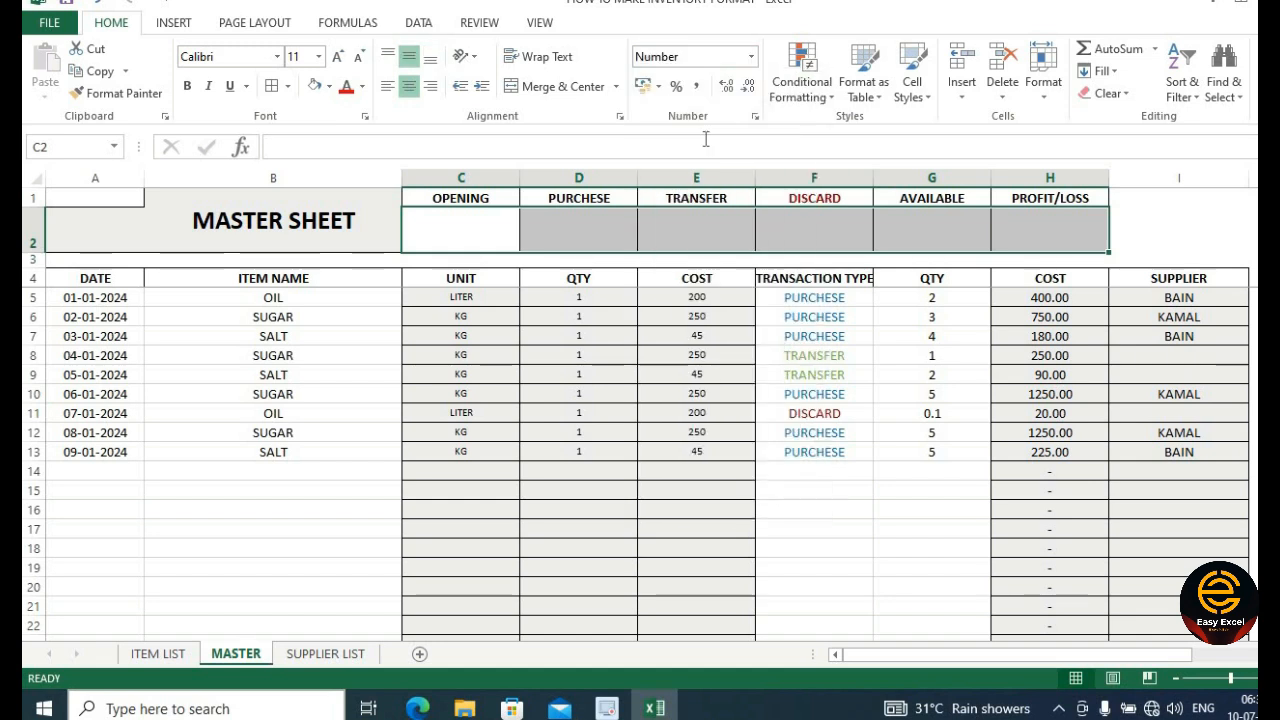
- Link the OPENING total in C2 of the MASTER sheet to cell L1 of the ITEM LIST sheet
click(499, 226)
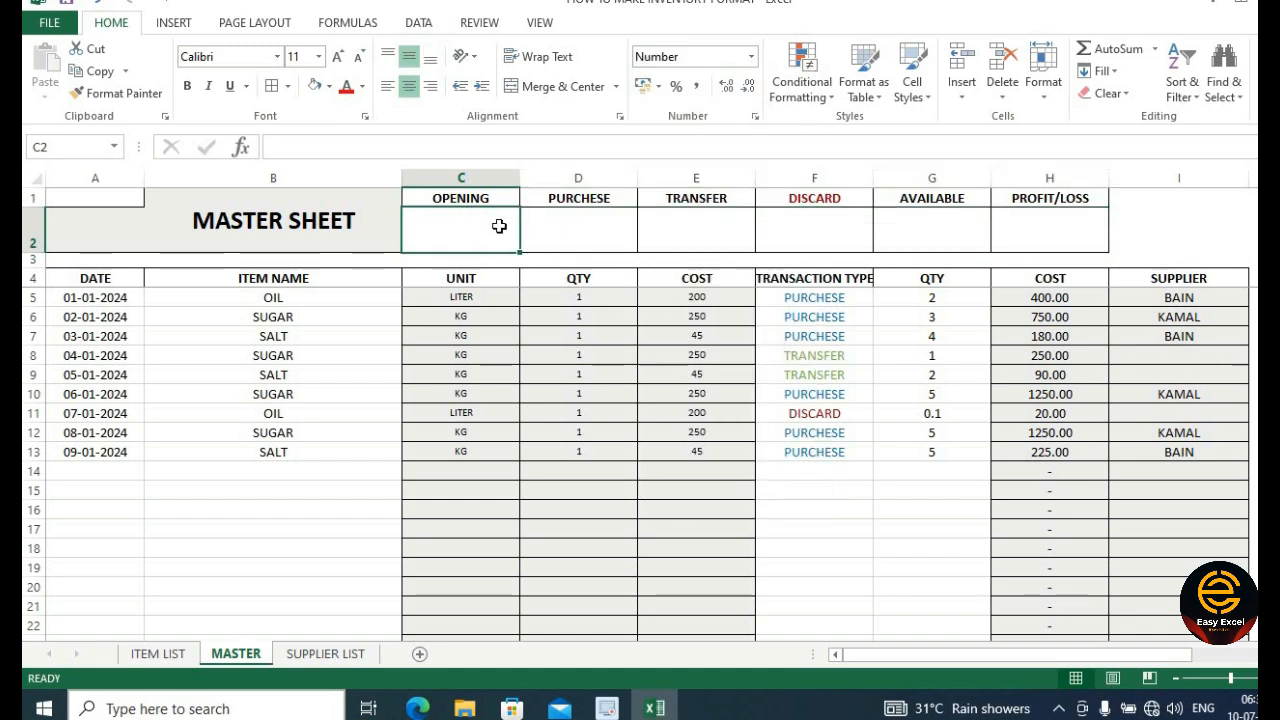
text(=)
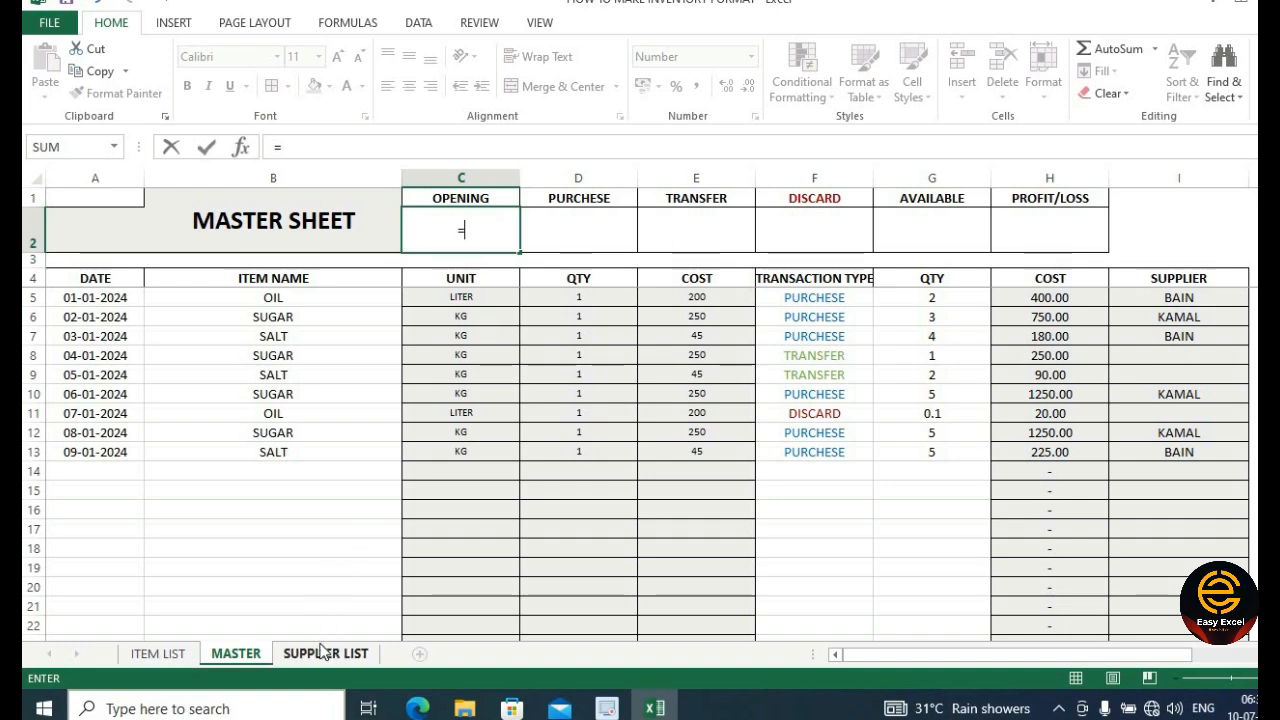
click(160, 655)
click(754, 214)
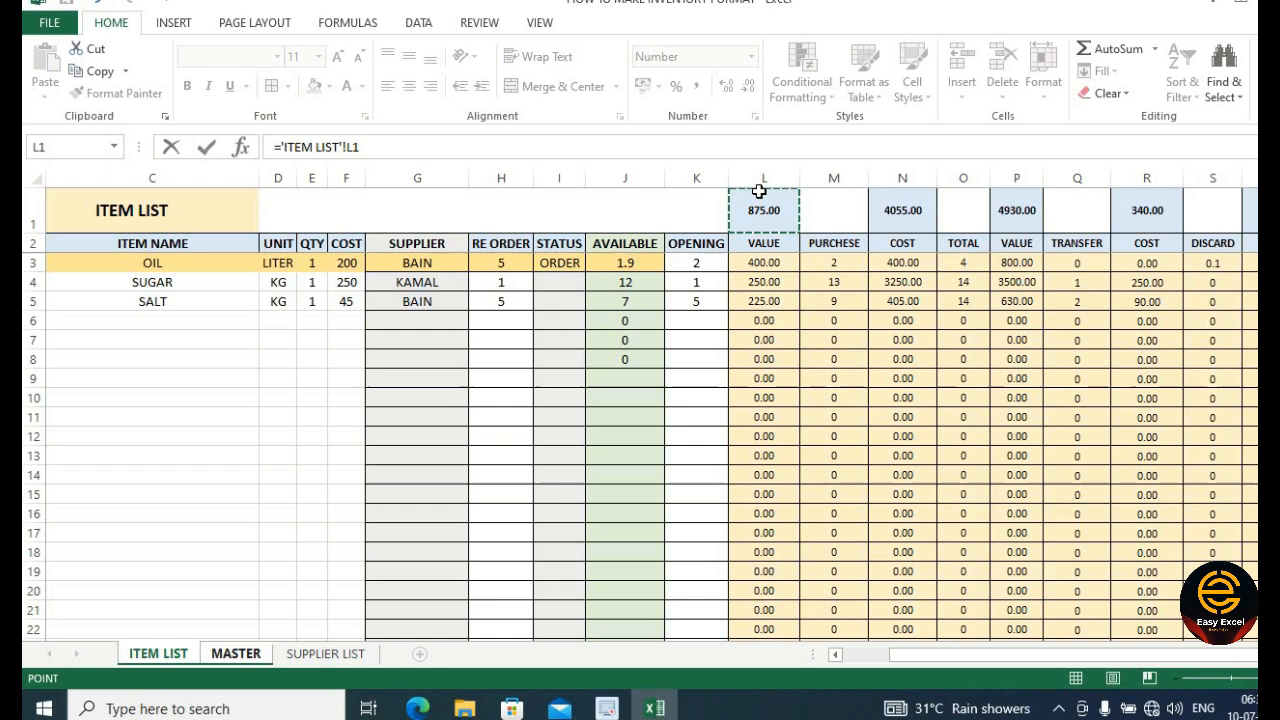
key(Return)
- Link the PURCHESE total in D2 to cell N1 of the ITEM LIST sheet
click(573, 231)
text(=)
click(158, 653)
click(905, 208)
key(Return)
- Link the TRANSFER total in E2 to cell R1 of the ITEM LIST sheet
click(682, 222)
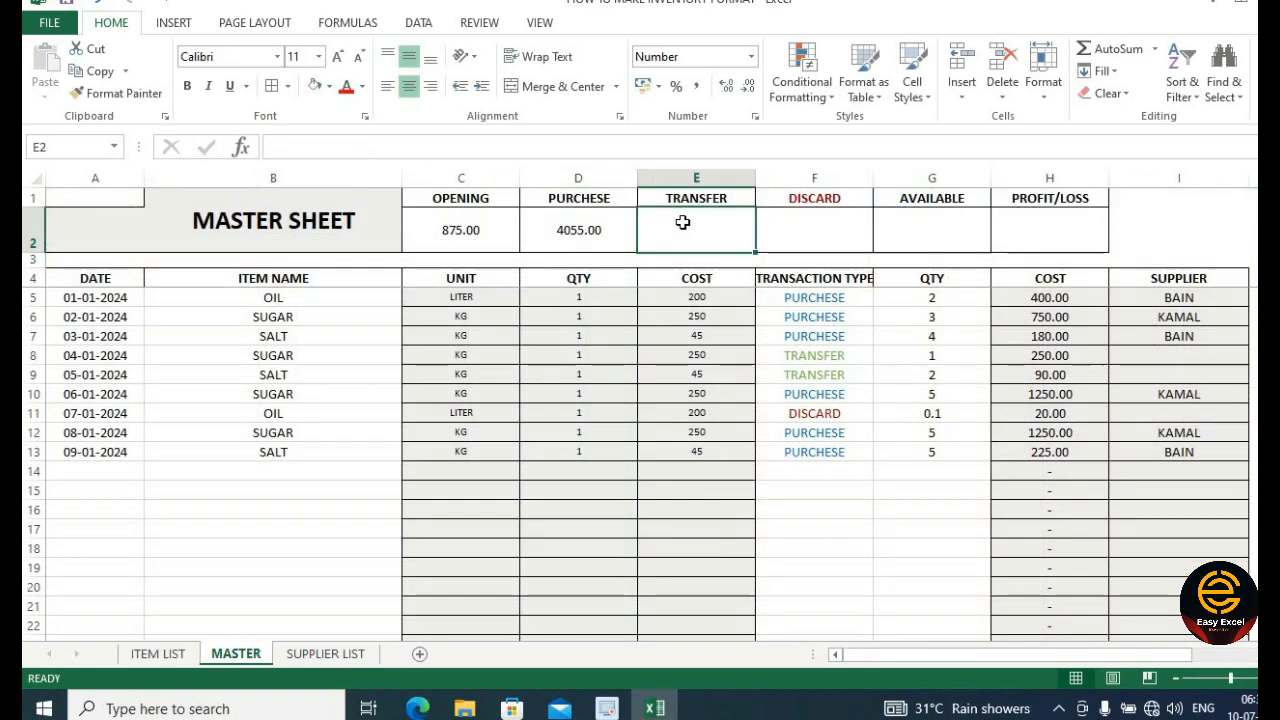
text(=)
click(158, 653)
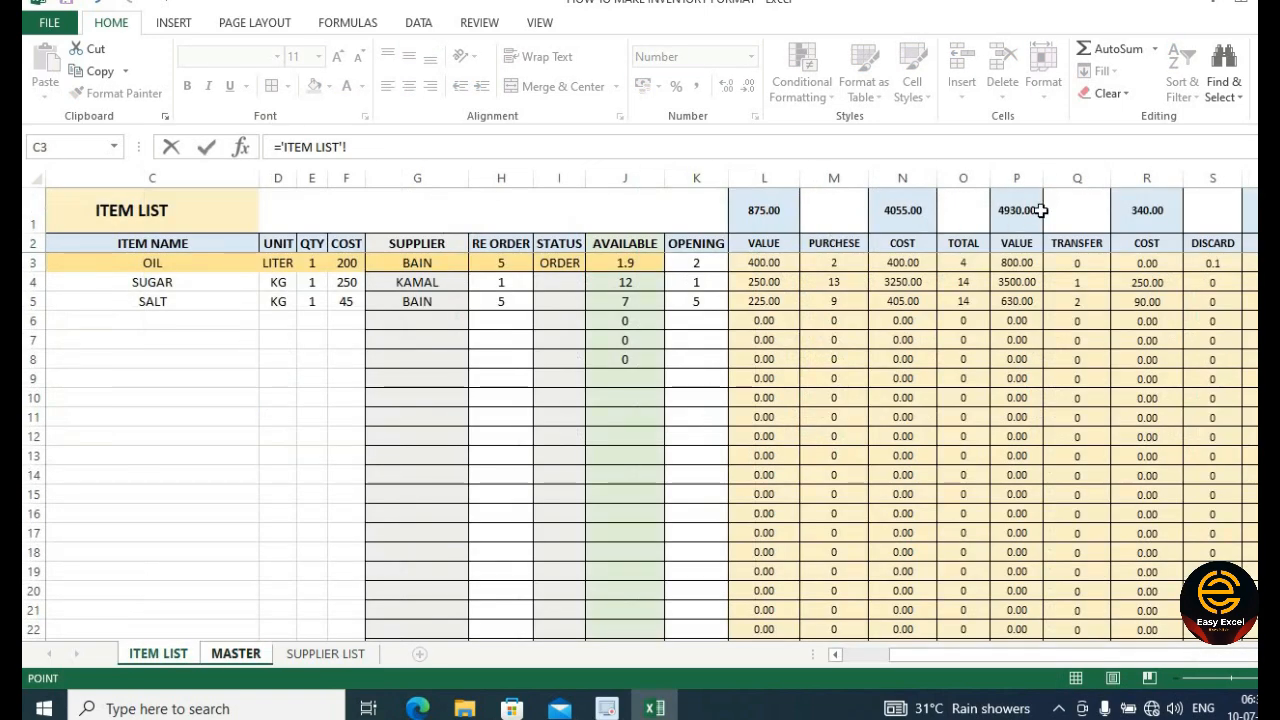
click(1152, 206)
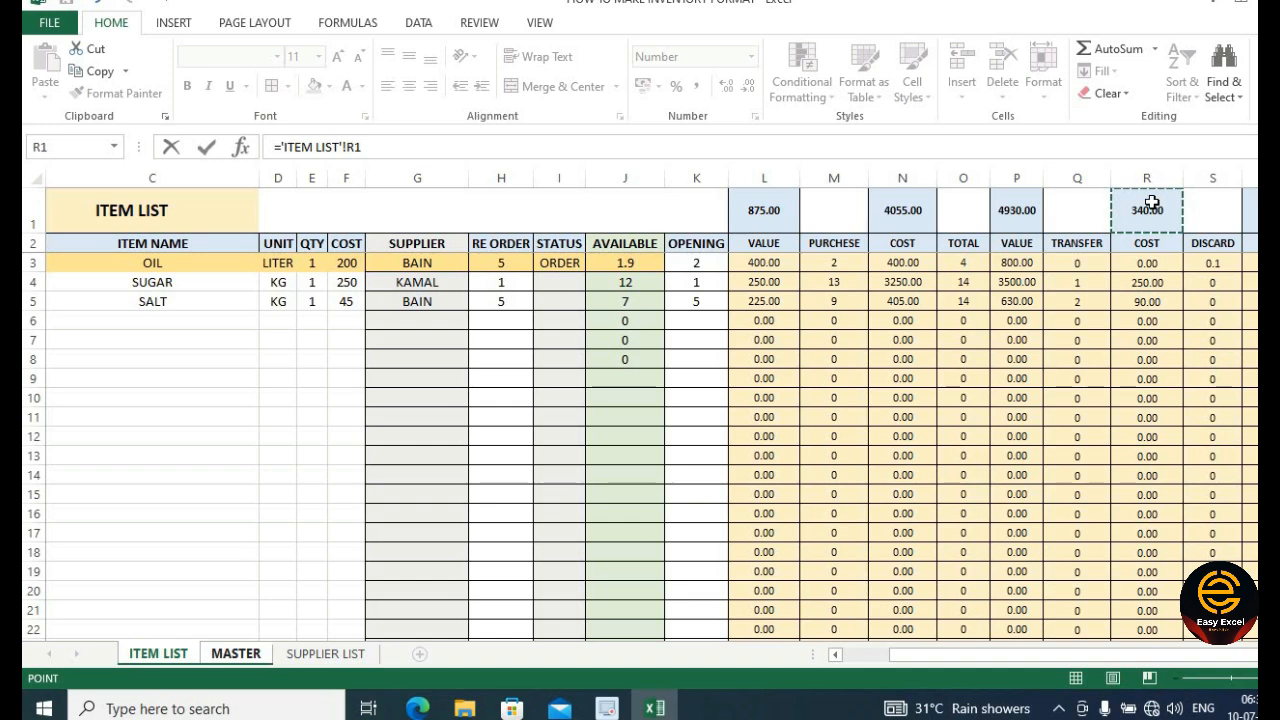
key(Return)
- Link the DISCARD total in F2 to cell T1 of the ITEM LIST sheet
click(818, 235)
text(=)
click(190, 655)
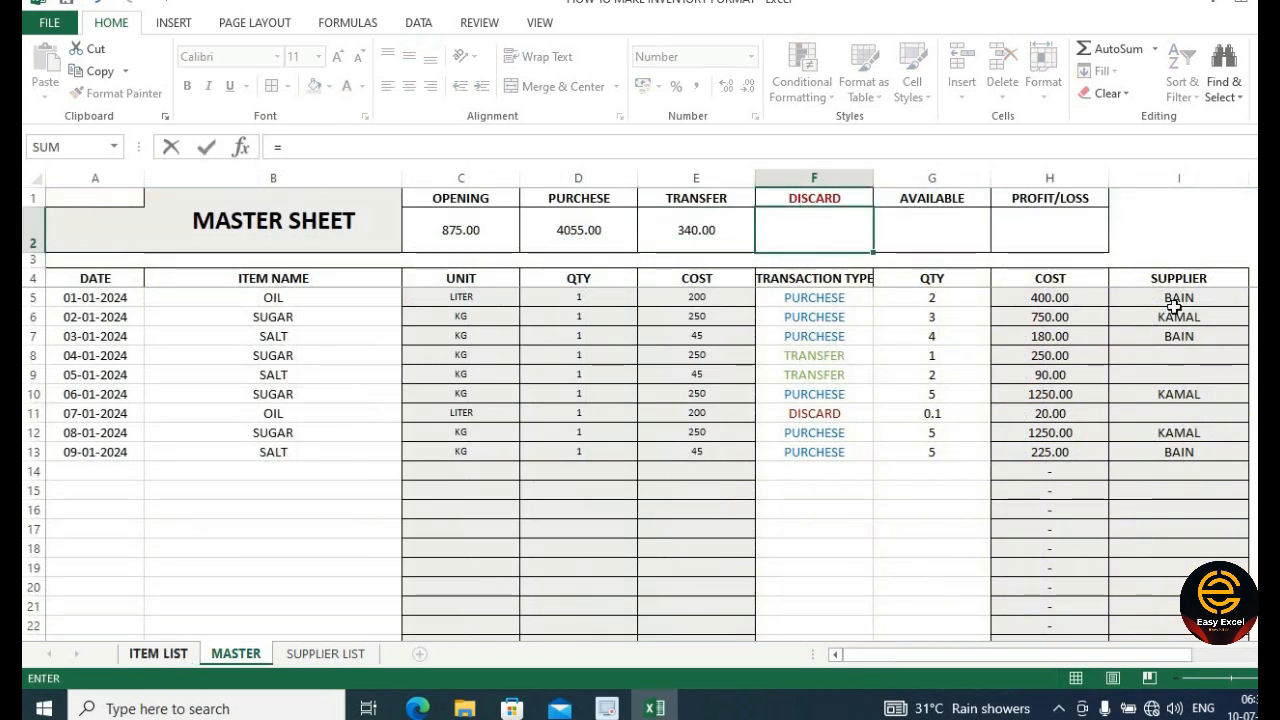
click(1254, 211)
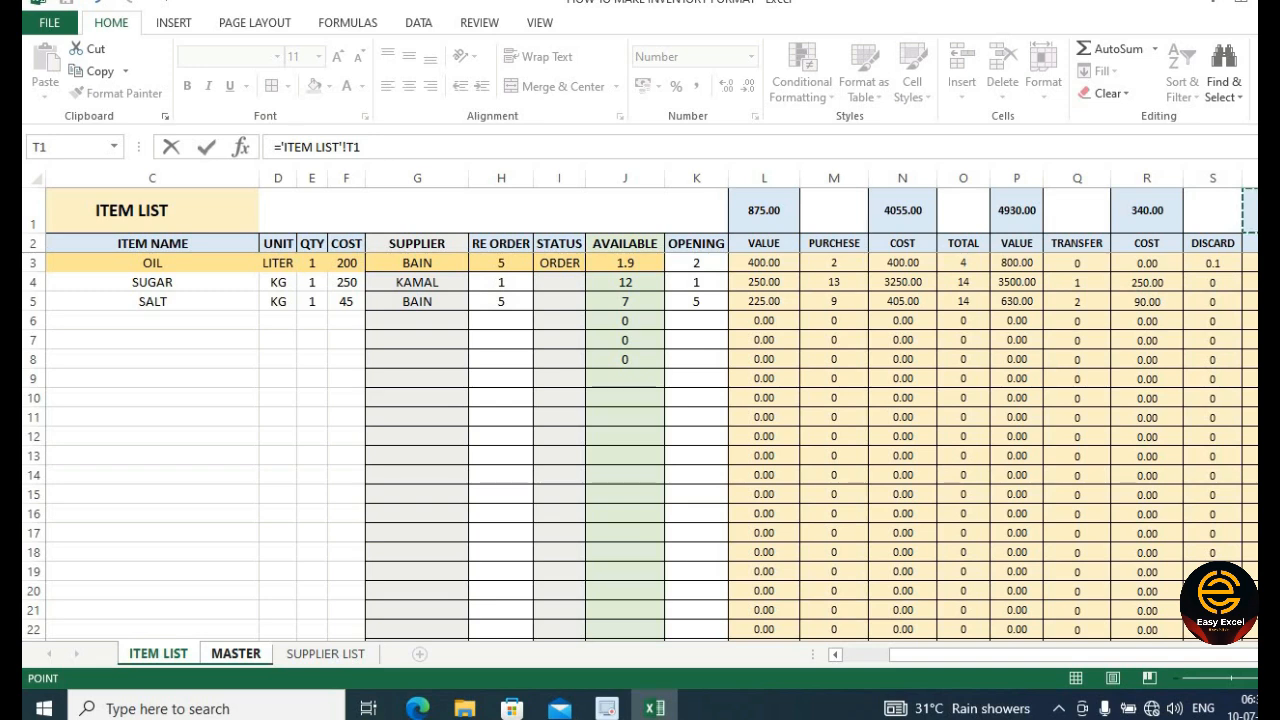
key(Return)
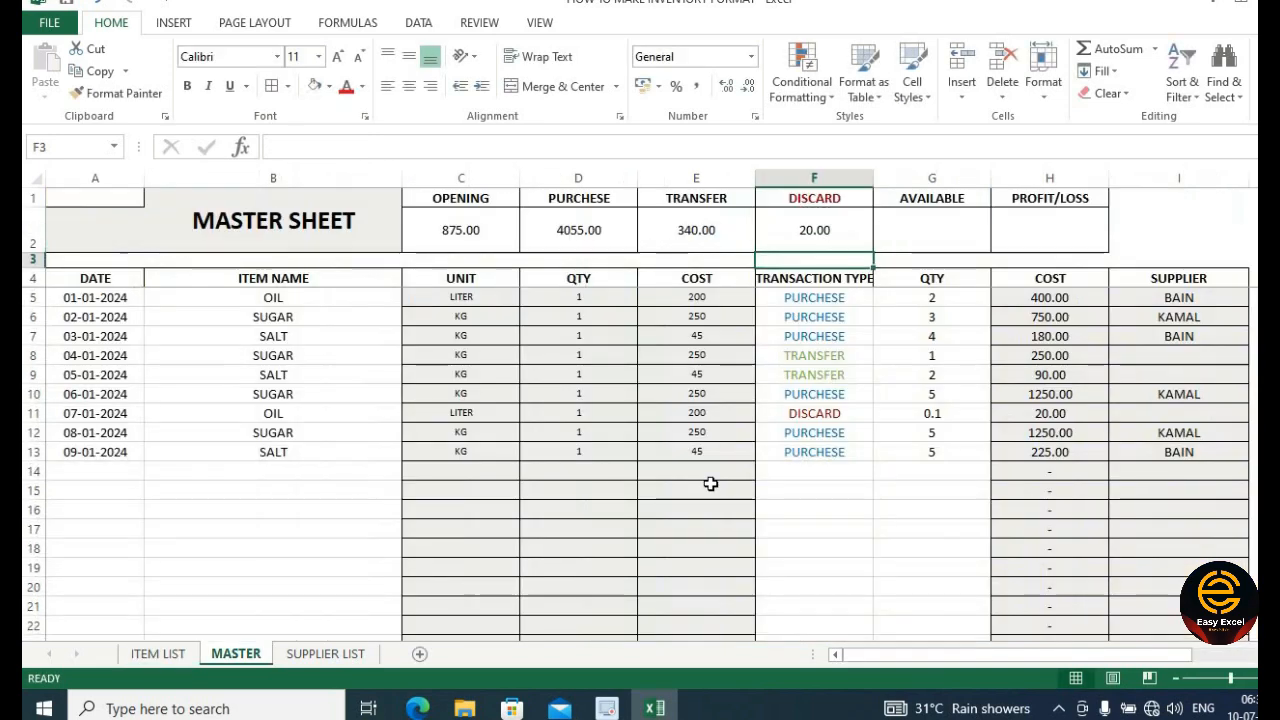
- Calculate the AVAILABLE total in G2 with the formula =(C2+D2)-(E2+F2)
click(979, 220)
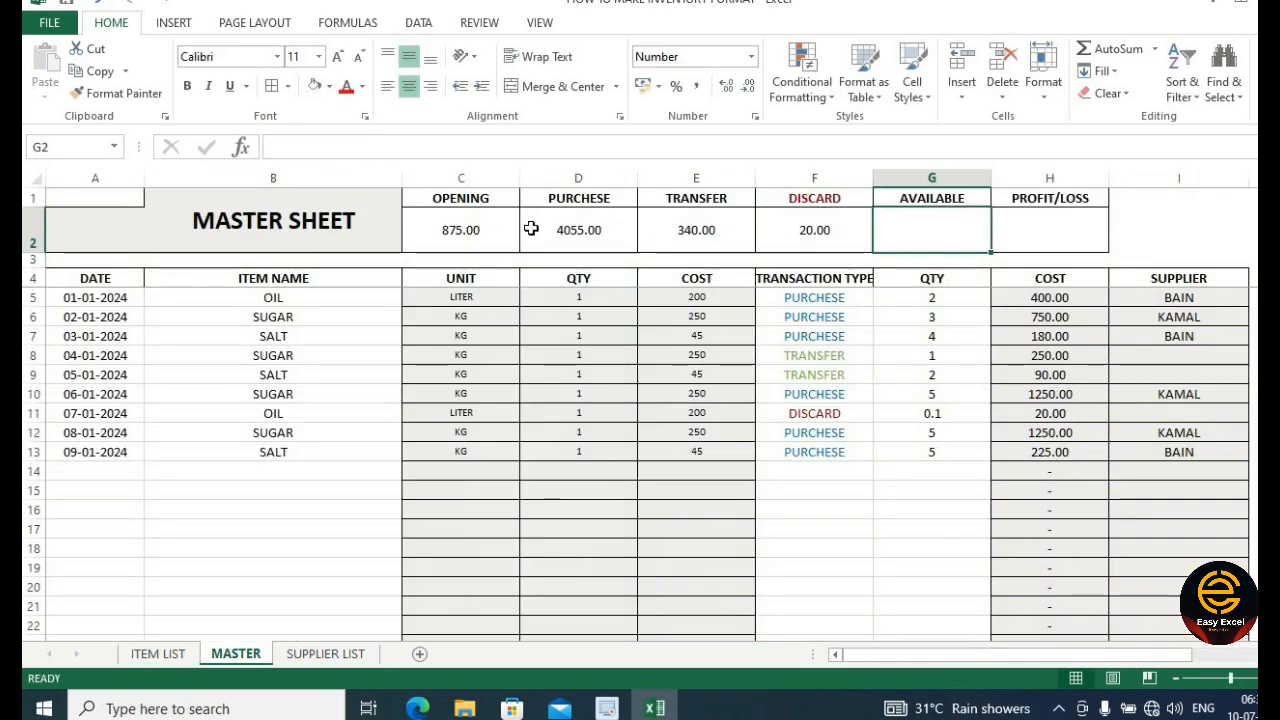
click(497, 229)
click(570, 228)
click(727, 227)
click(825, 227)
click(893, 228)
text(=)
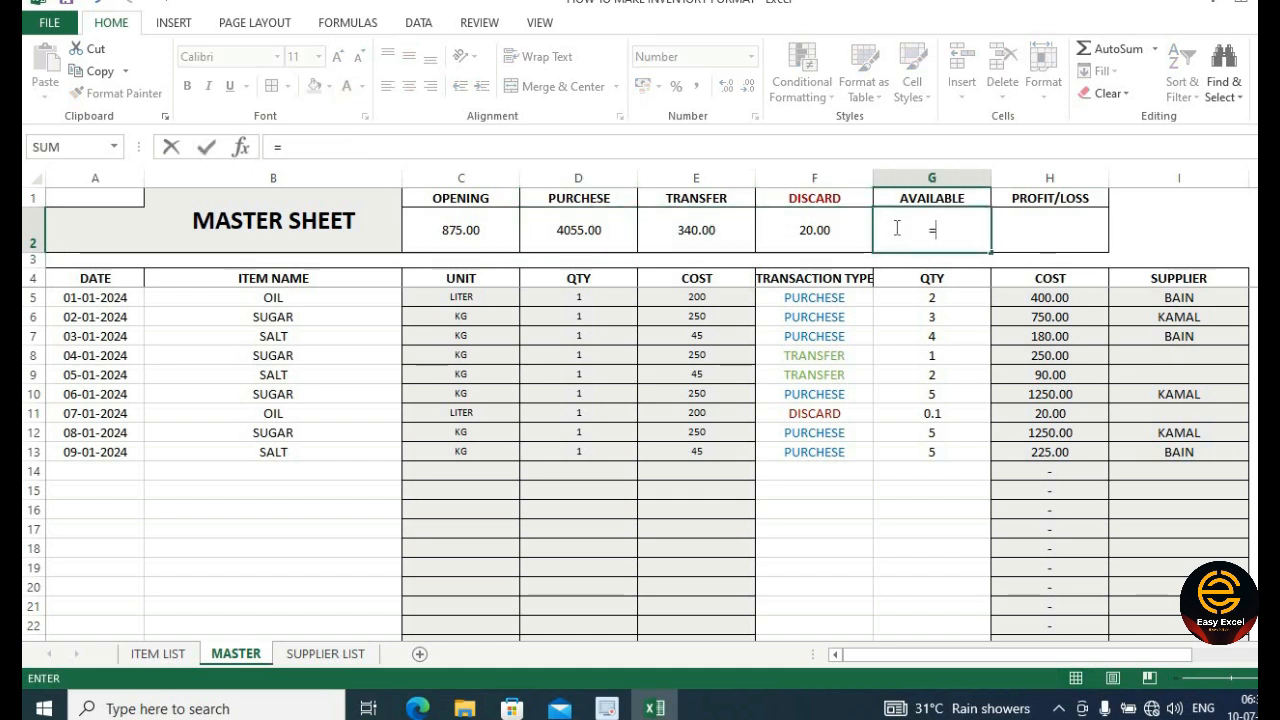
text(()
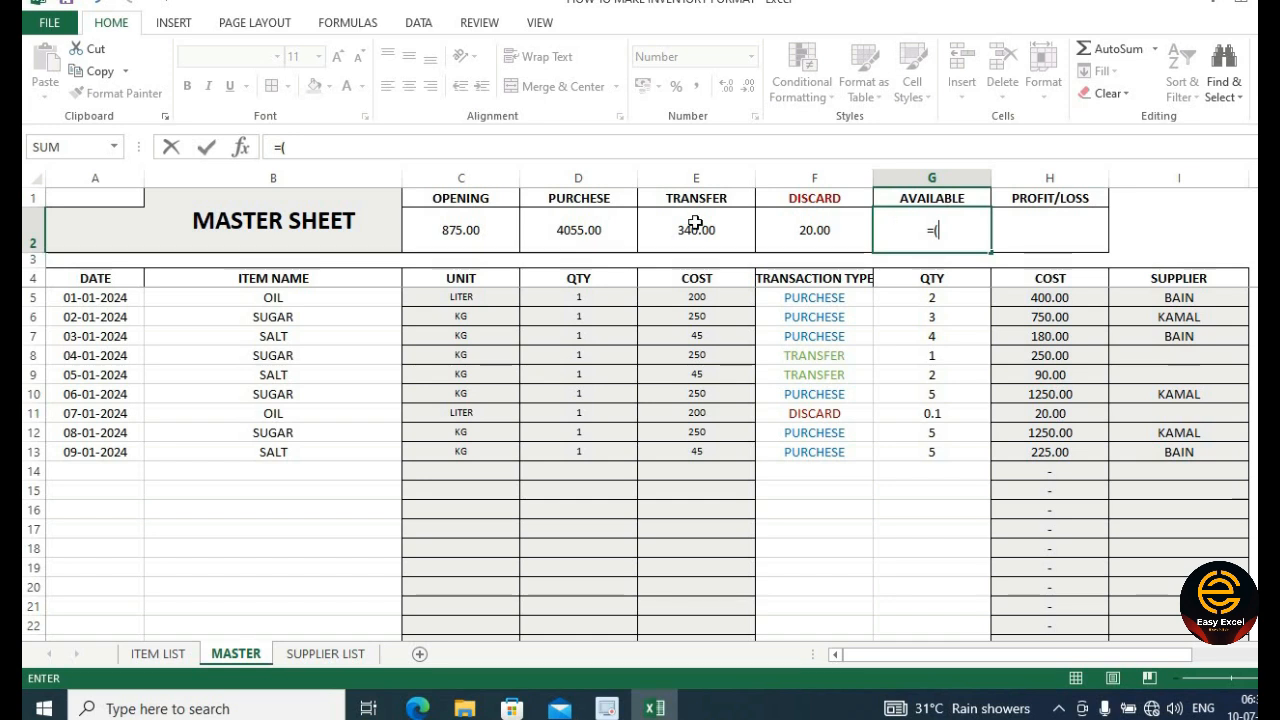
click(479, 229)
text(+)
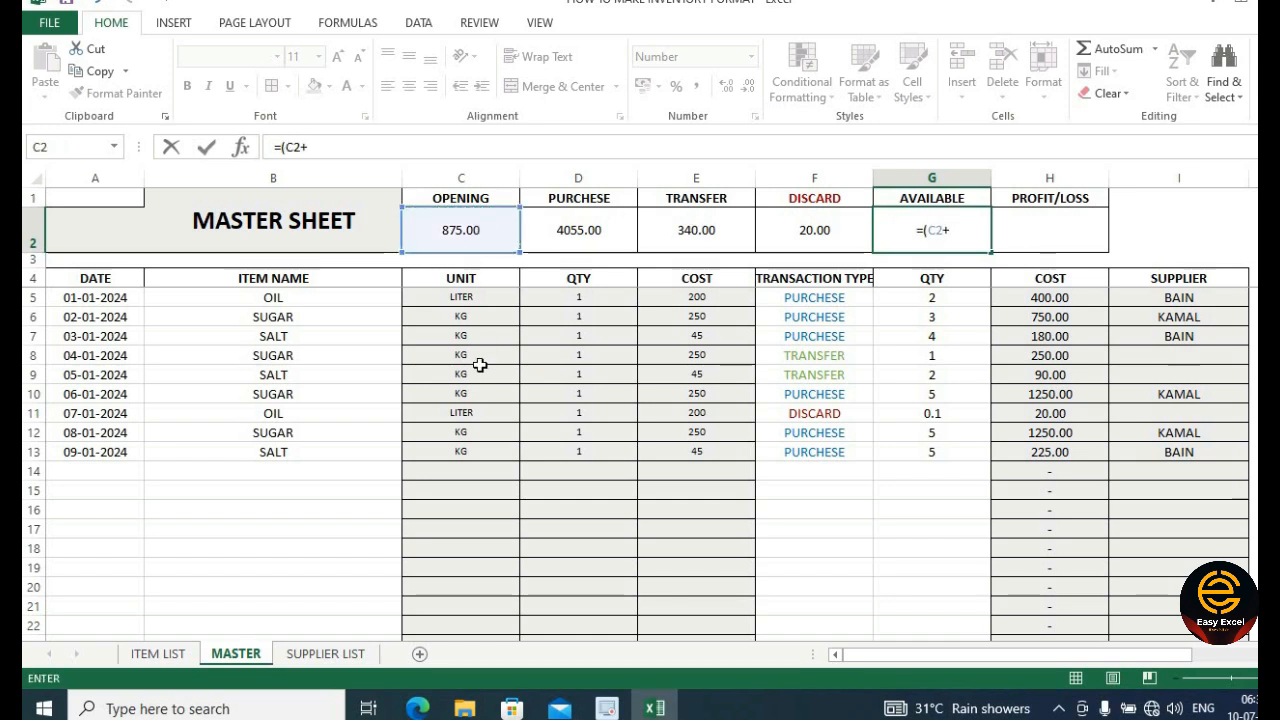
click(568, 233)
text()-)
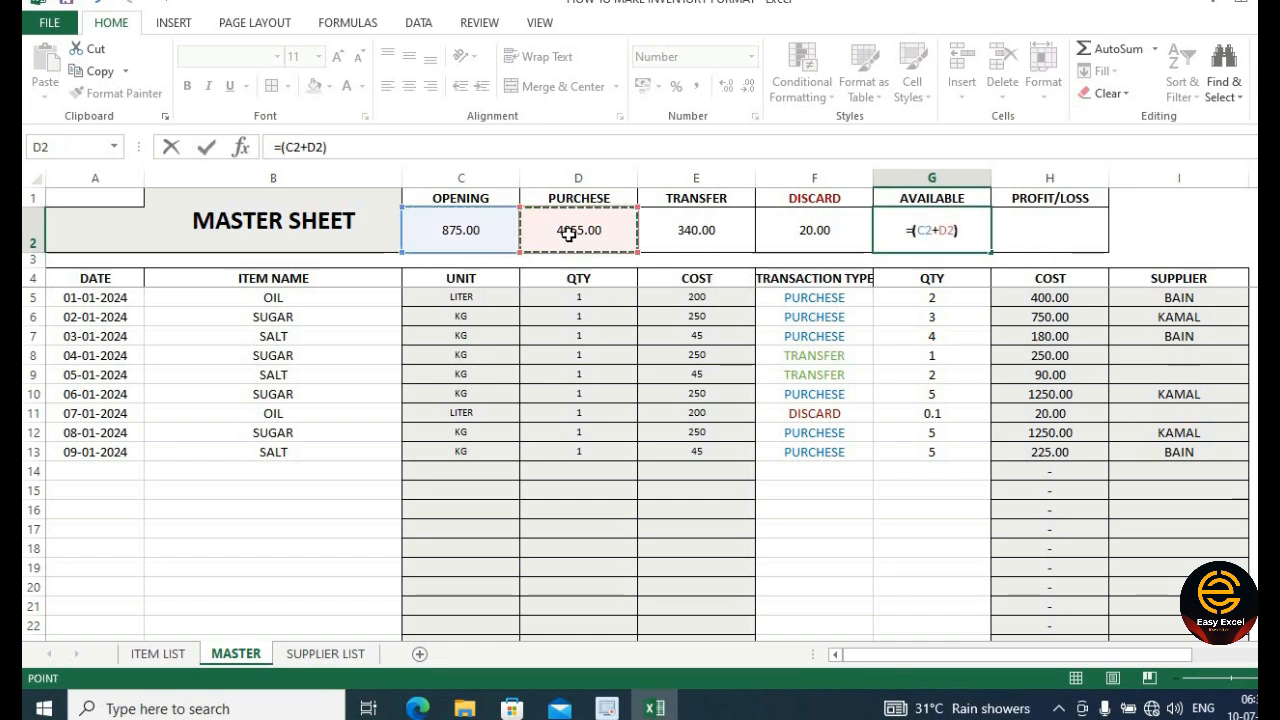
text(()
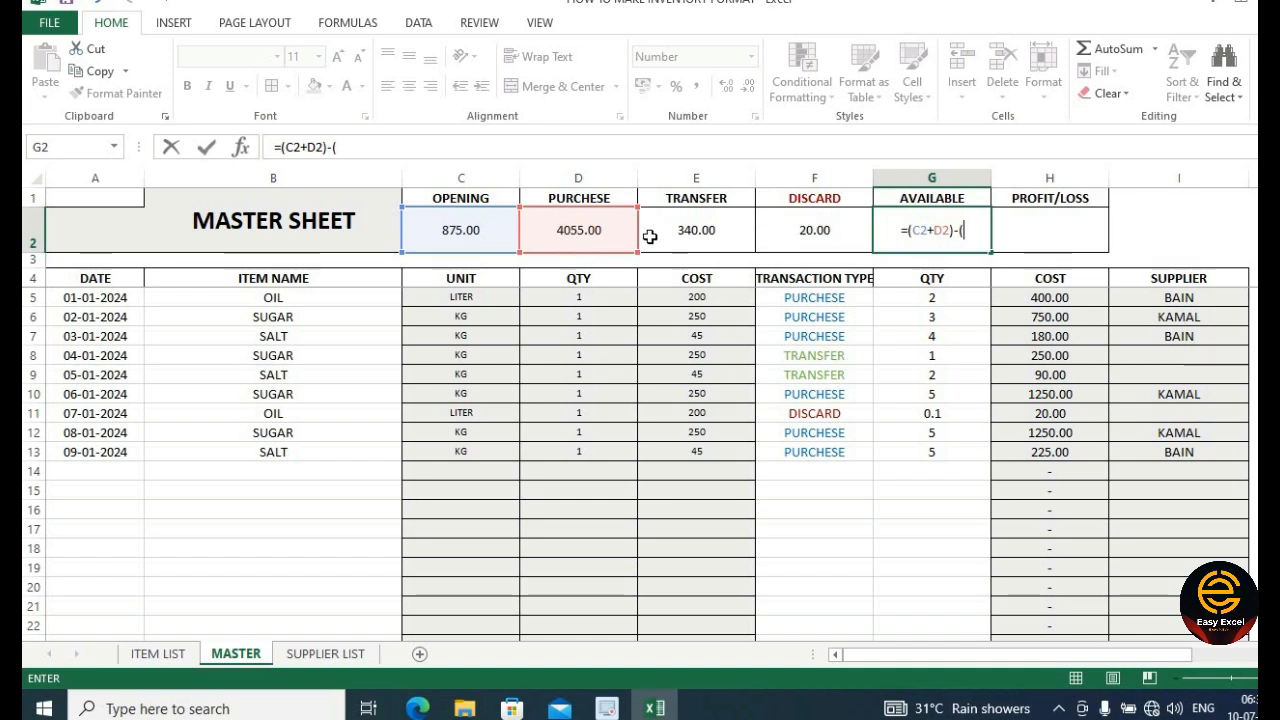
click(656, 235)
text(+)
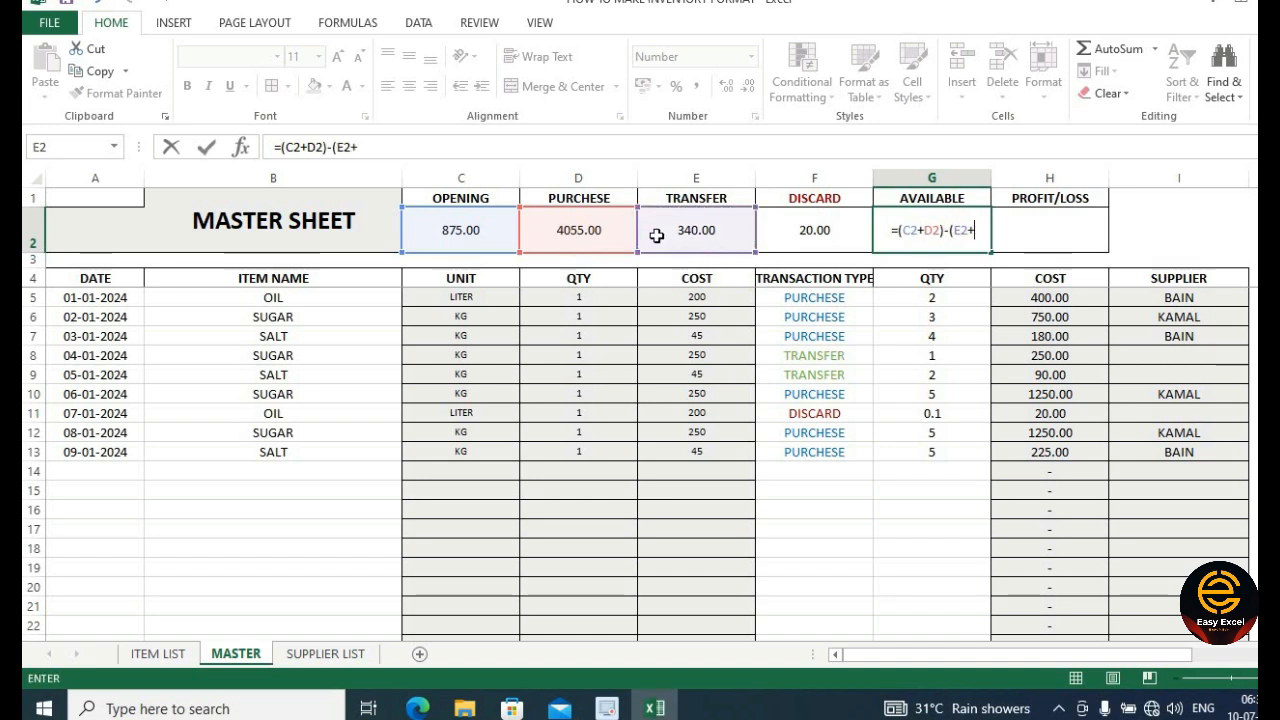
click(803, 235)
text())
key(Return)
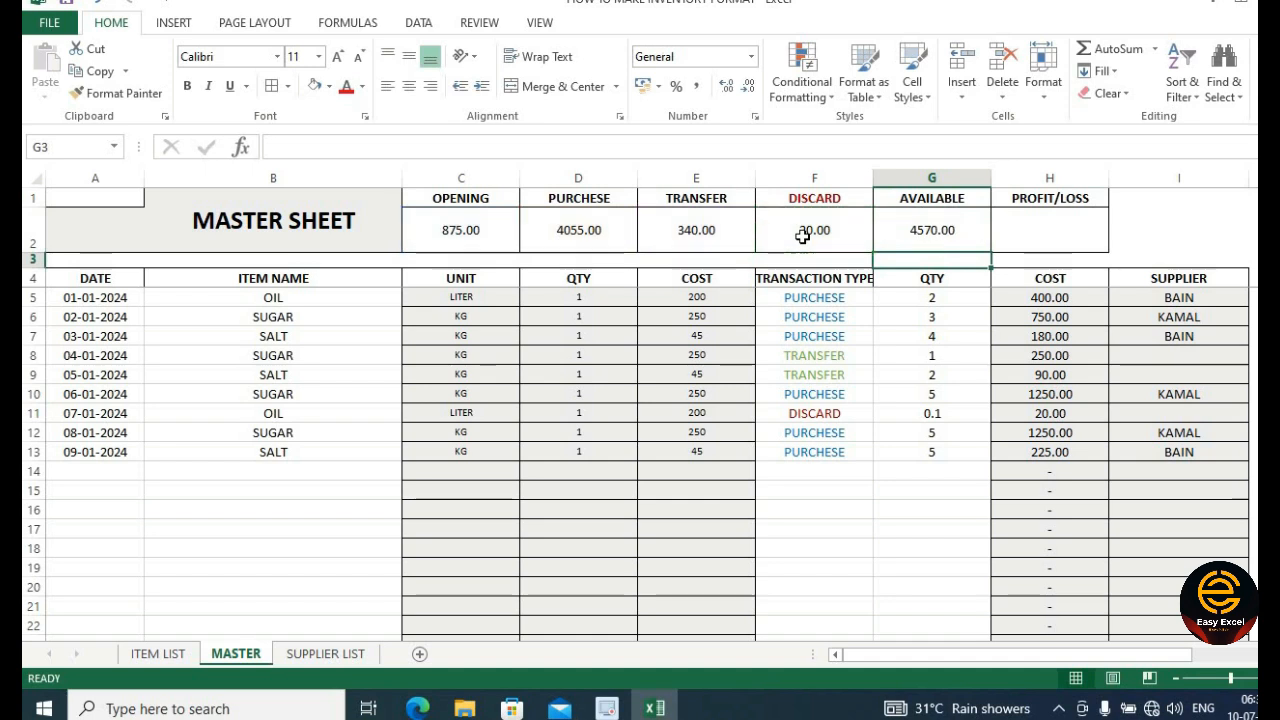
click(927, 212)
click(1041, 229)
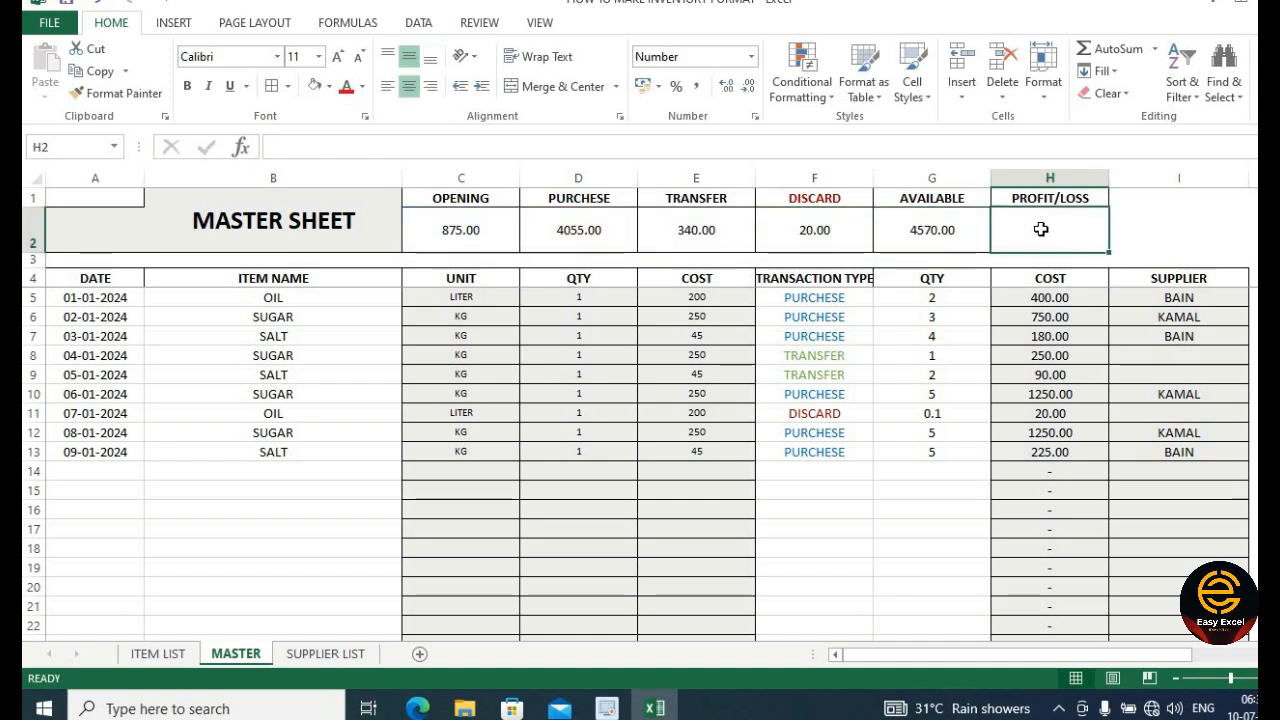
click(1157, 229)
click(742, 230)
click(896, 230)
click(1110, 222)
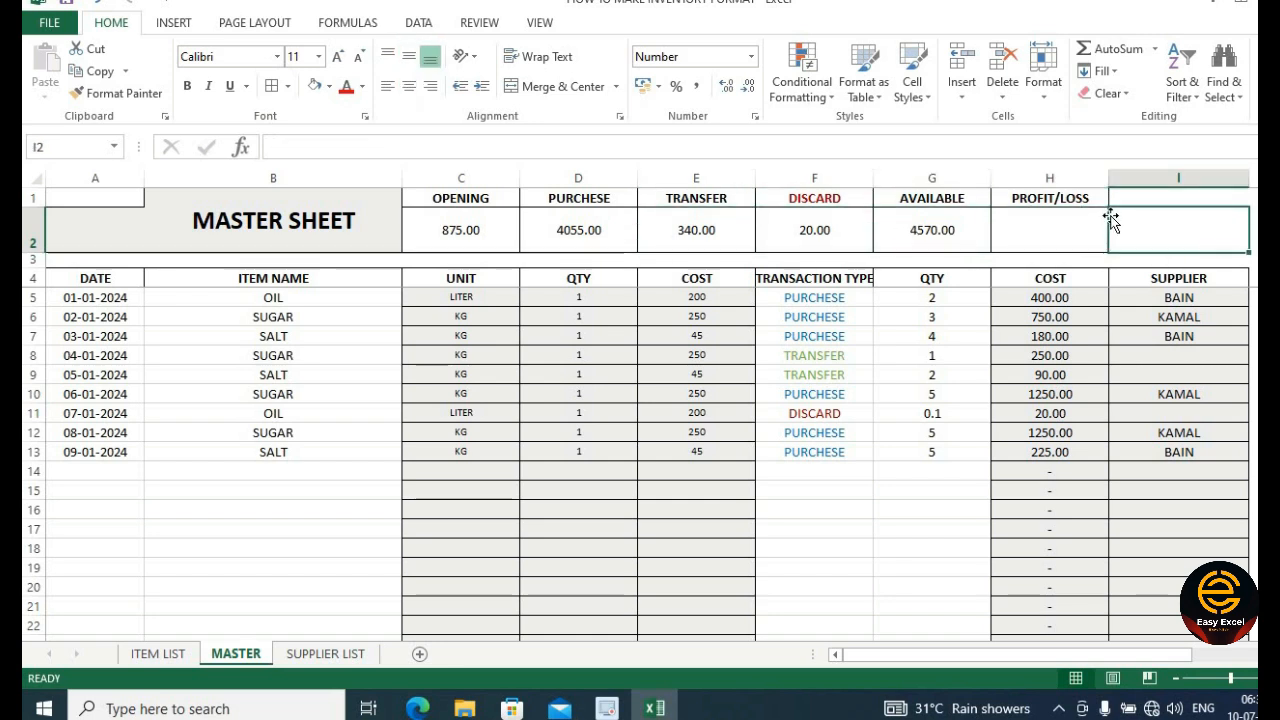
drag(1055, 200, 1074, 224)
click(1147, 216)
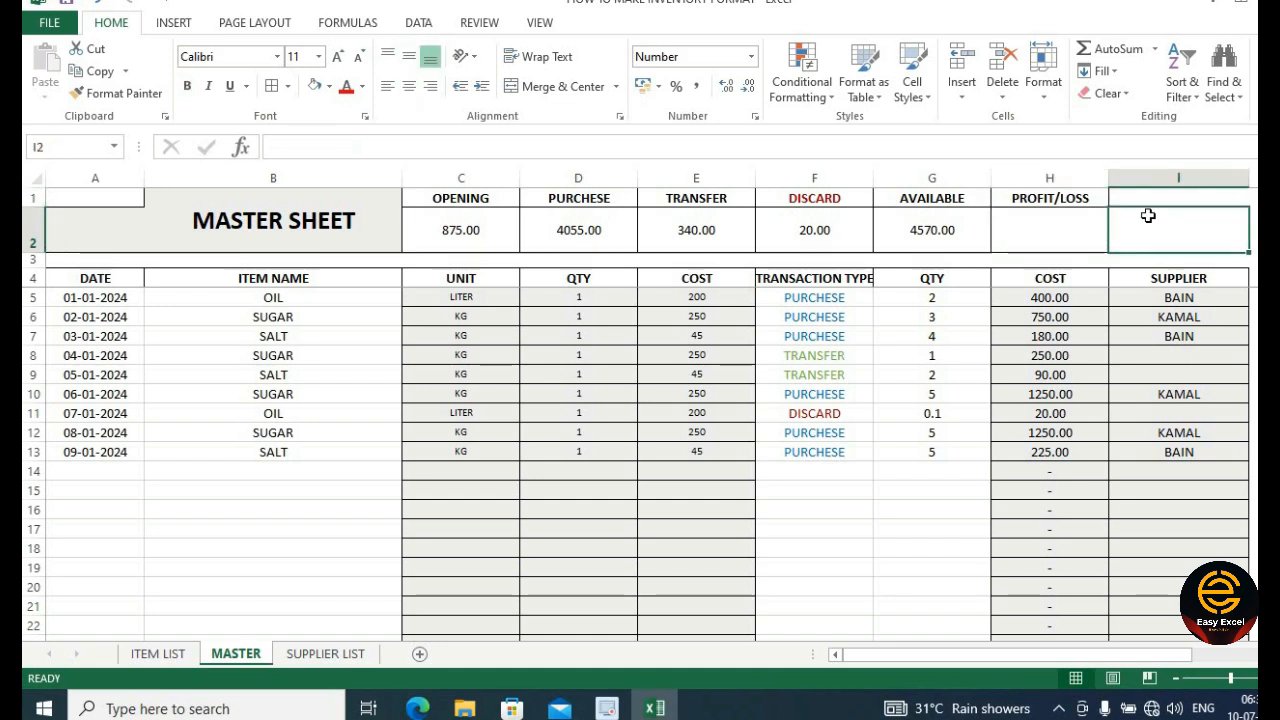
- Fill the summary header cells C1:G1, from OPENING to AVAILABLE, with light gray
drag(470, 204, 917, 199)
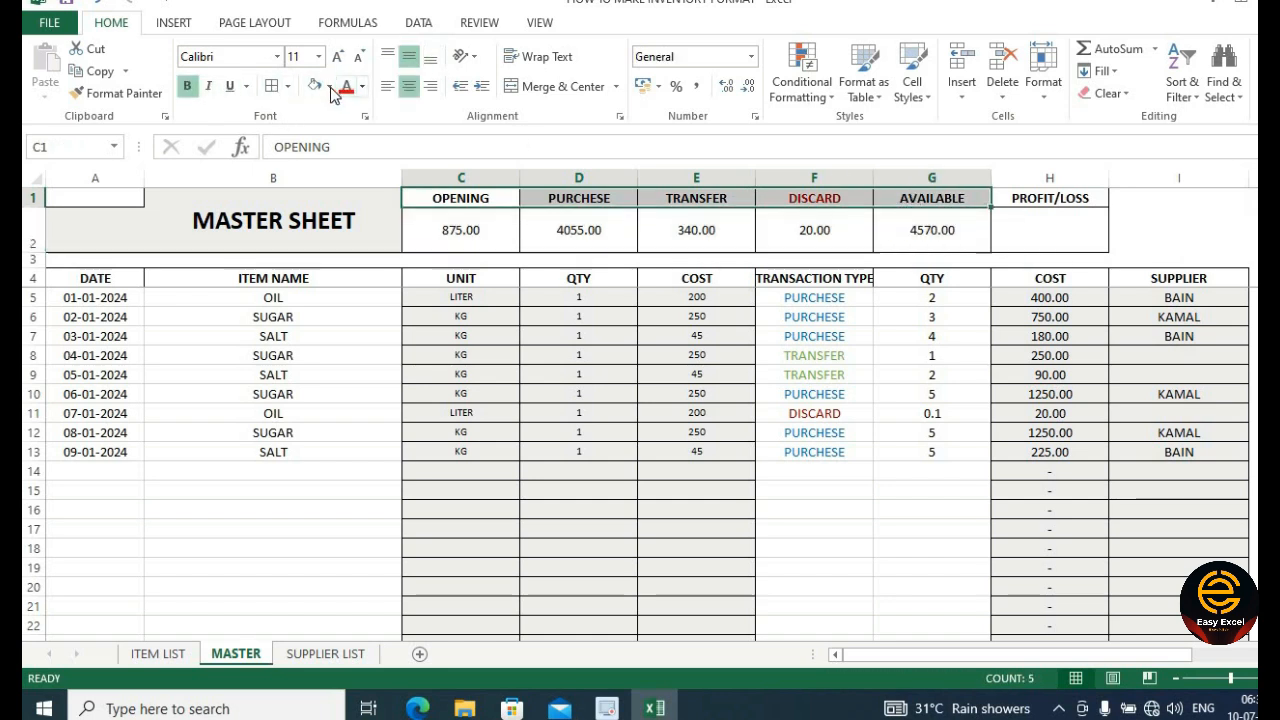
click(329, 86)
click(311, 148)
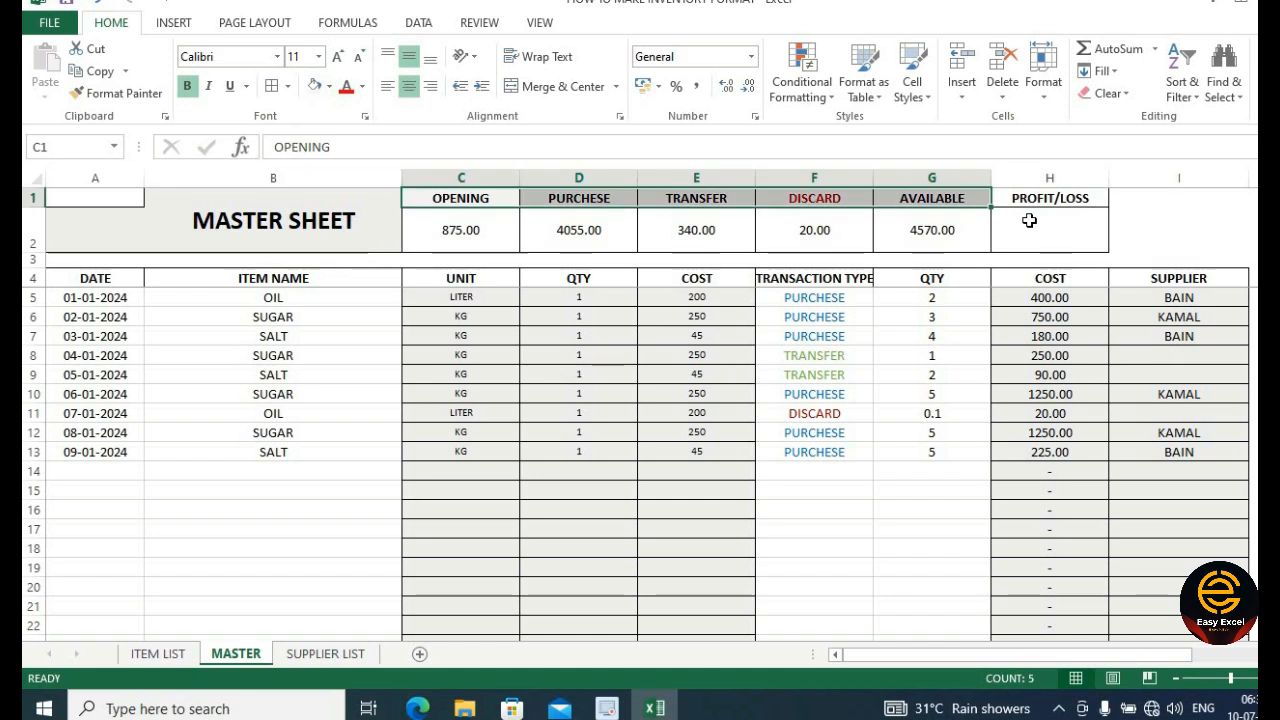
click(1128, 222)
- Enter a ? placeholder in the PROFIT/LOSS cell H2 and enlarge its font
click(1056, 221)
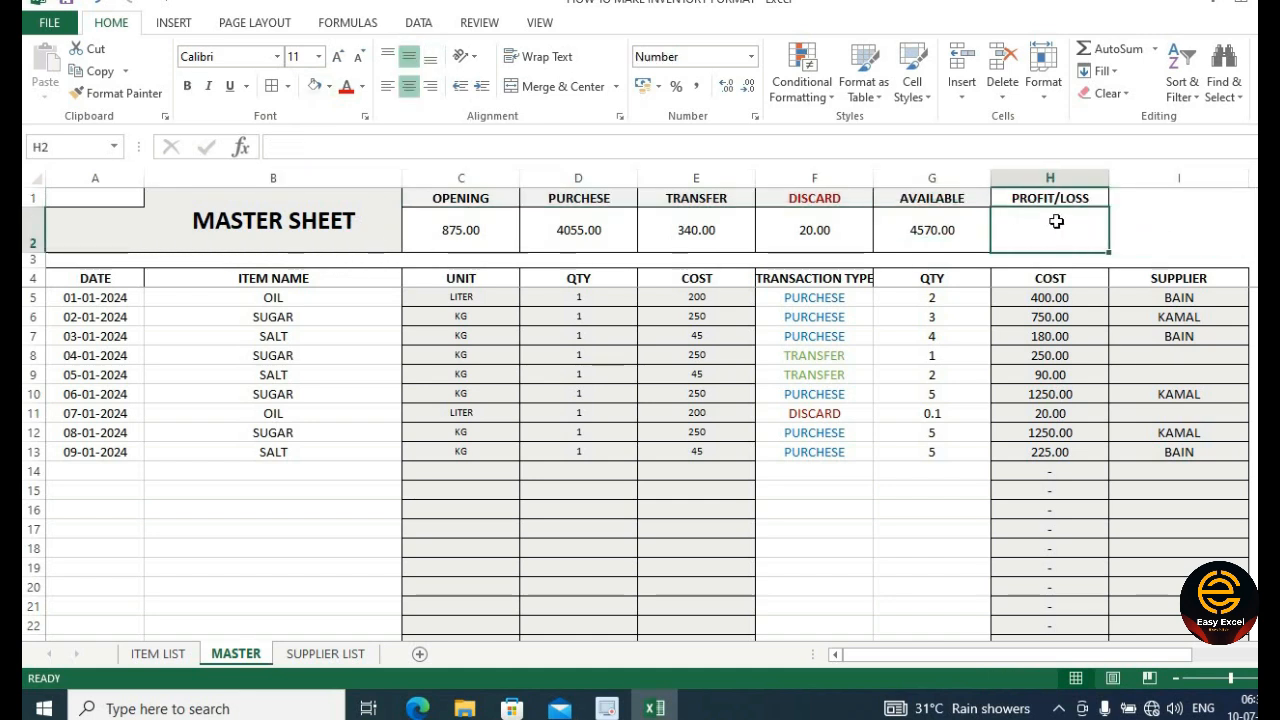
text(?)
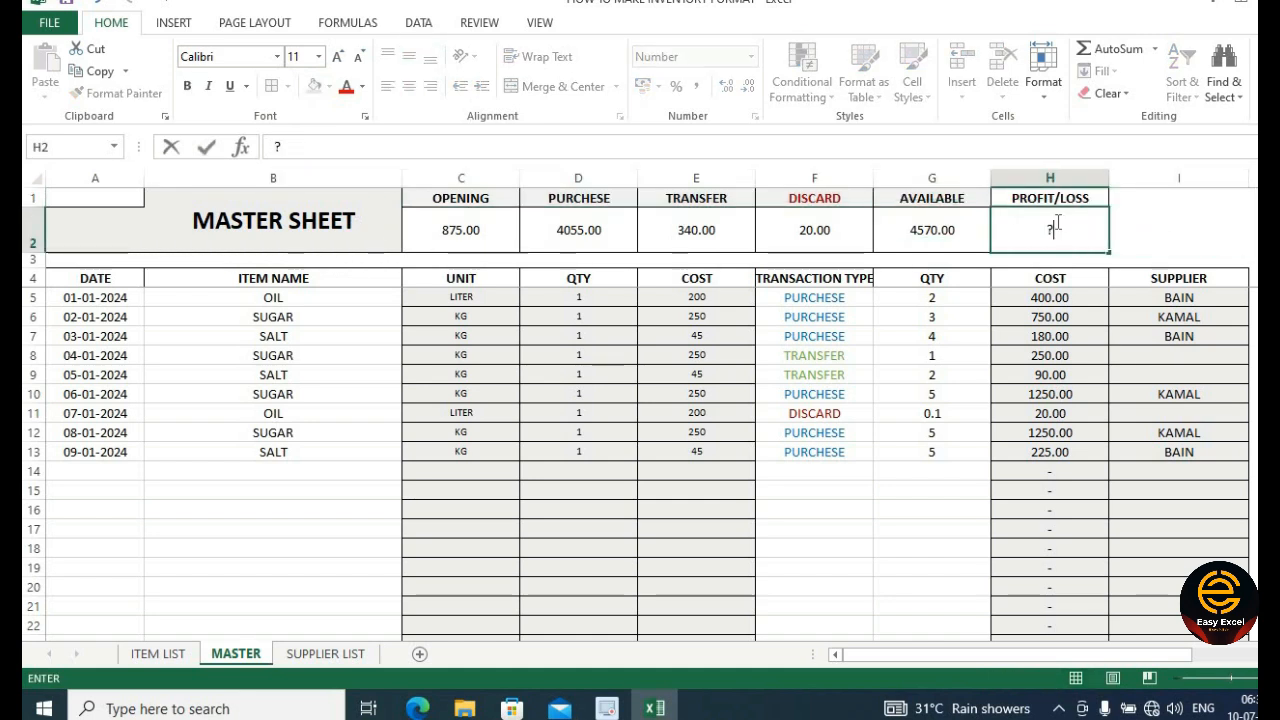
double_click(1029, 228)
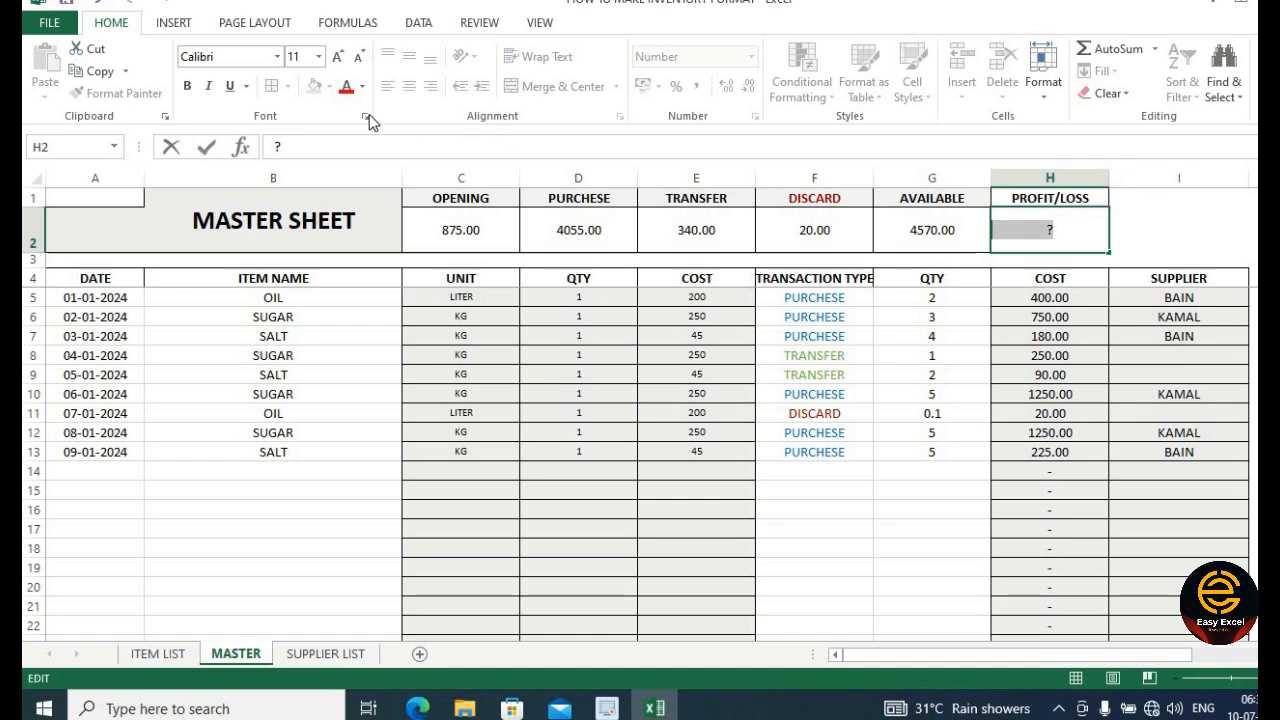
click(343, 60)
click(343, 60)
click(343, 60)
click(343, 60)
click(1157, 241)
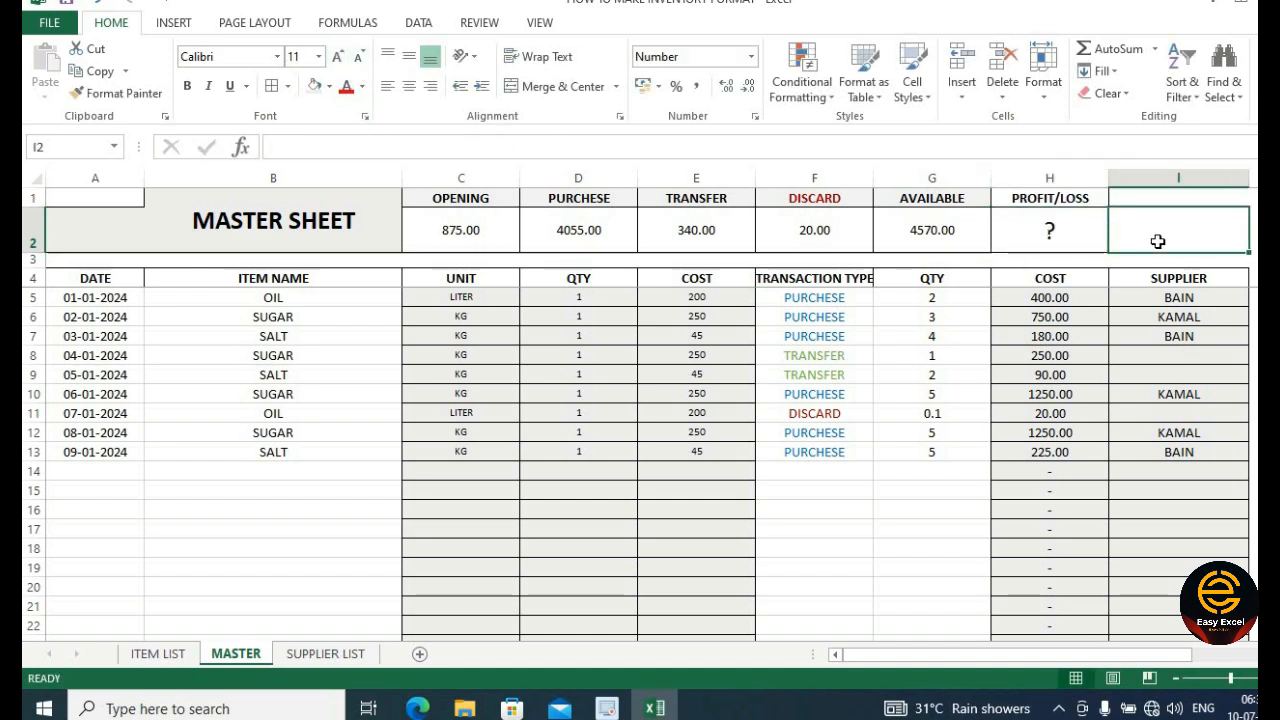
- Make the summary totals in C2:G2 bold and increase their font size to 16
drag(430, 230, 930, 230)
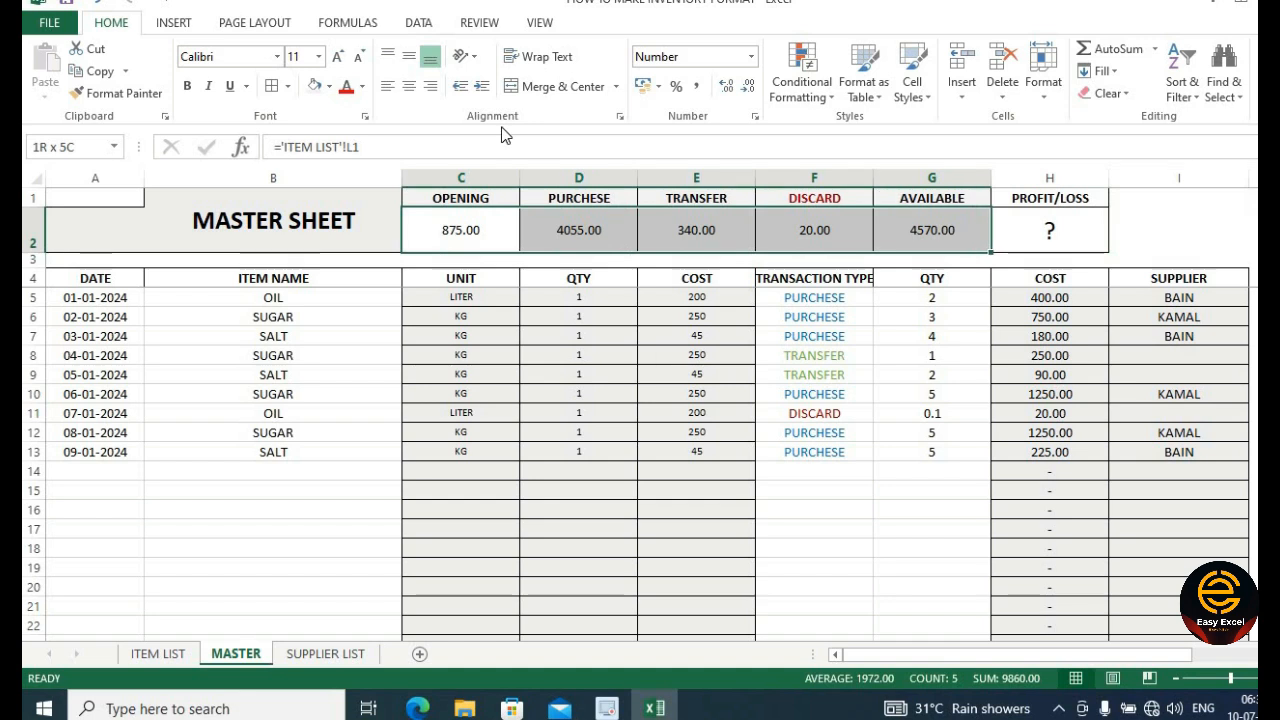
click(187, 86)
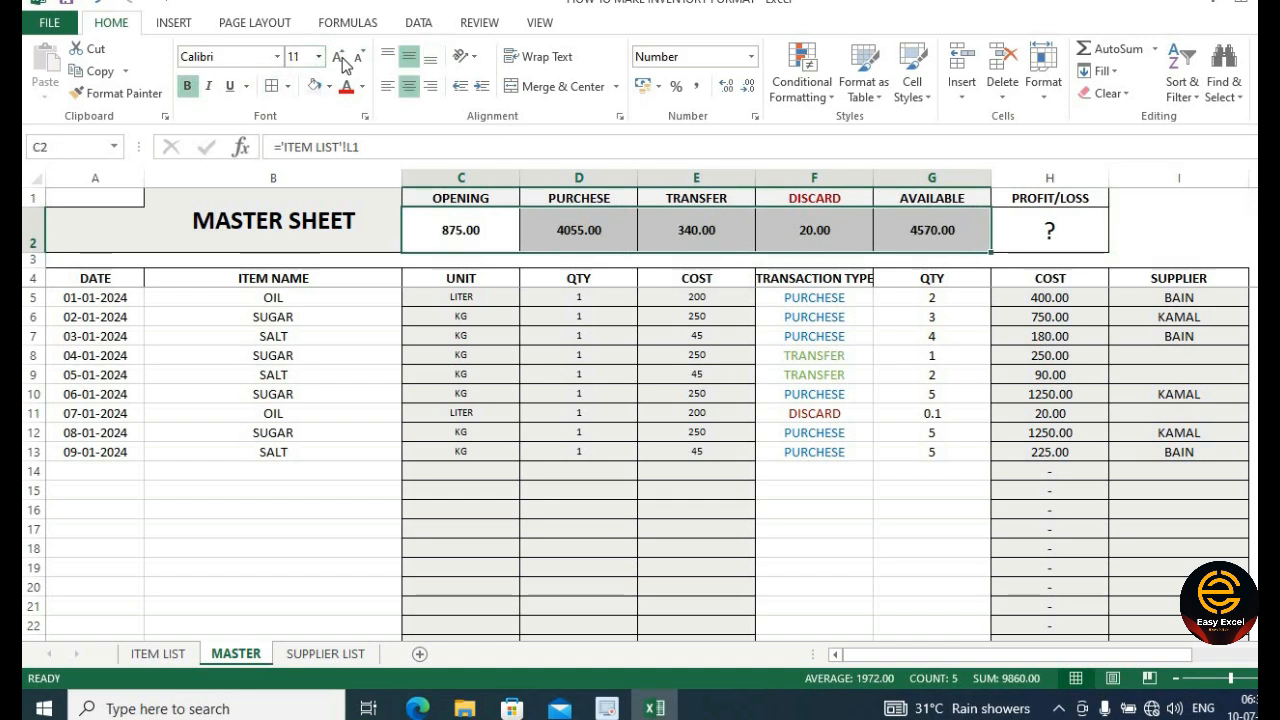
click(343, 60)
click(343, 60)
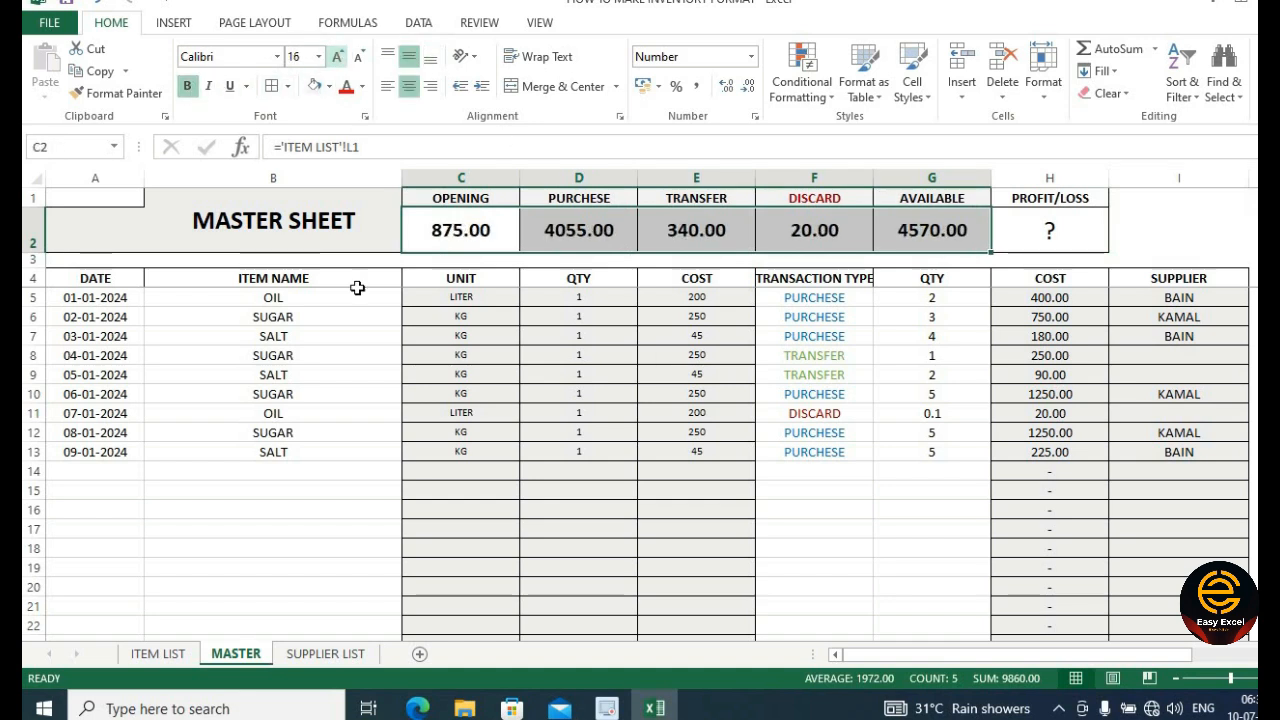
click(814, 374)
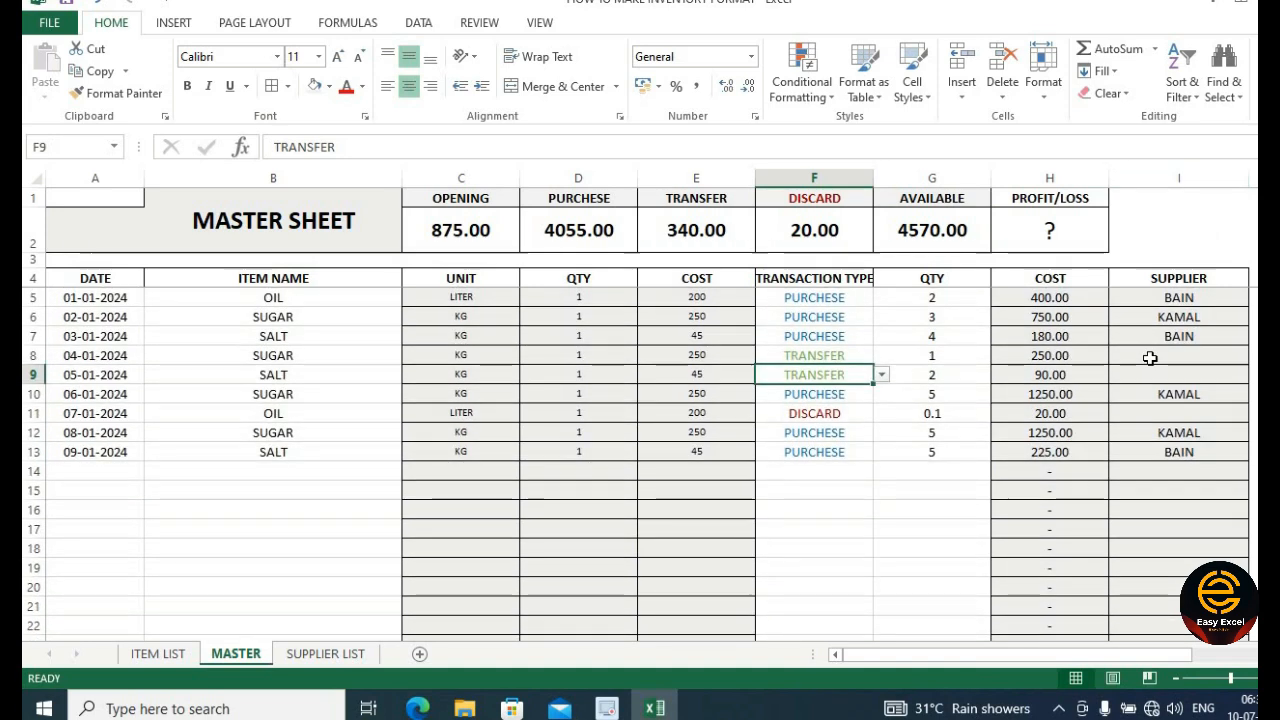
- Review the formulas of the summary totals in C2:G2 and the whole summary block in rows 1 and 2
click(332, 512)
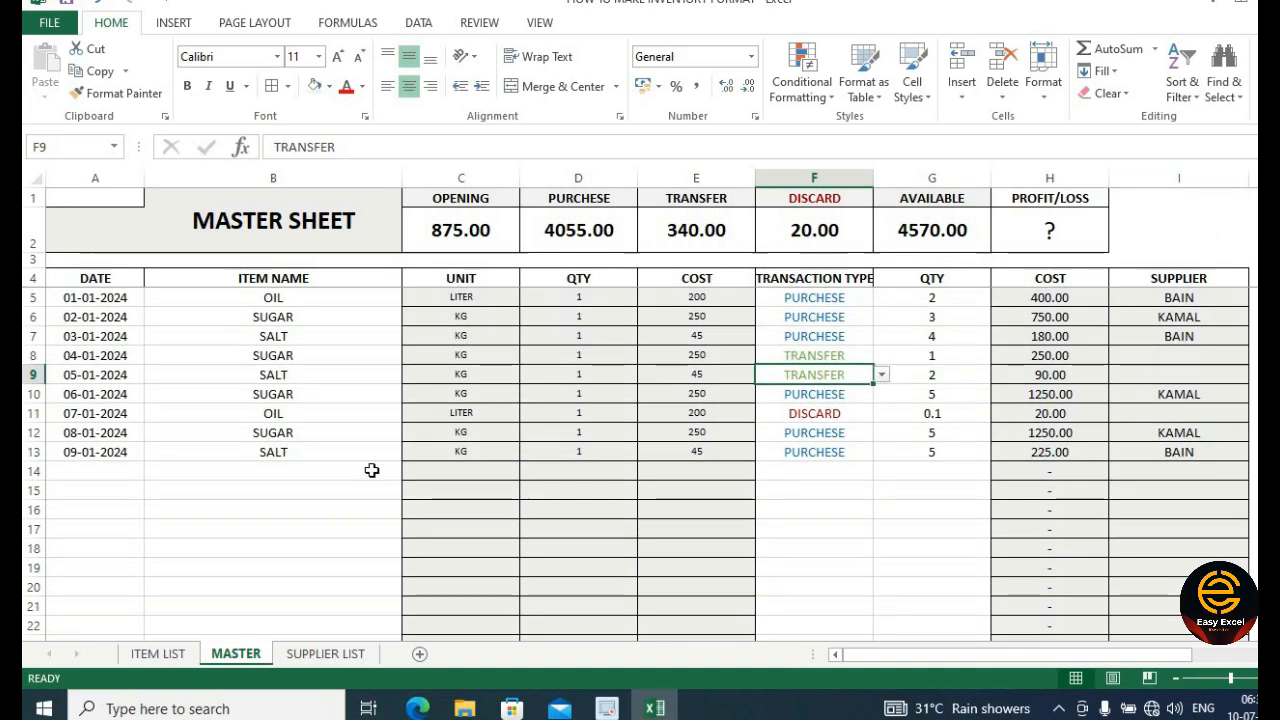
click(476, 224)
click(597, 232)
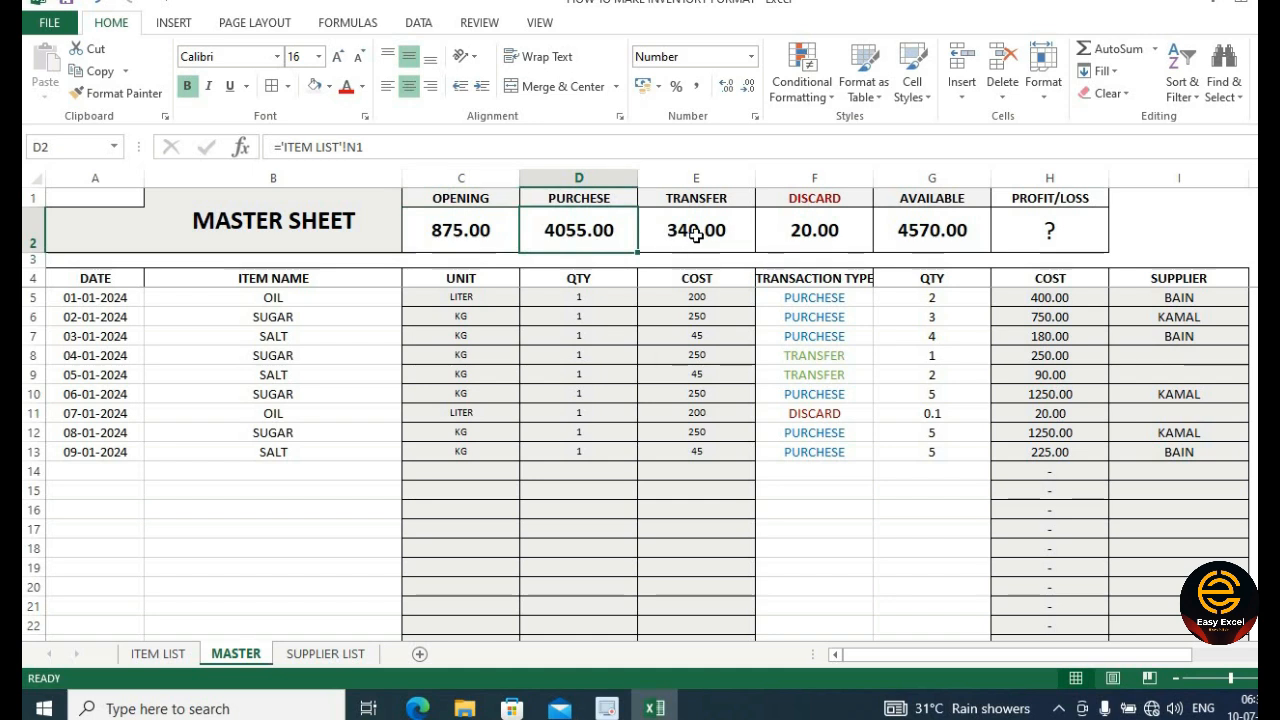
click(697, 230)
click(821, 231)
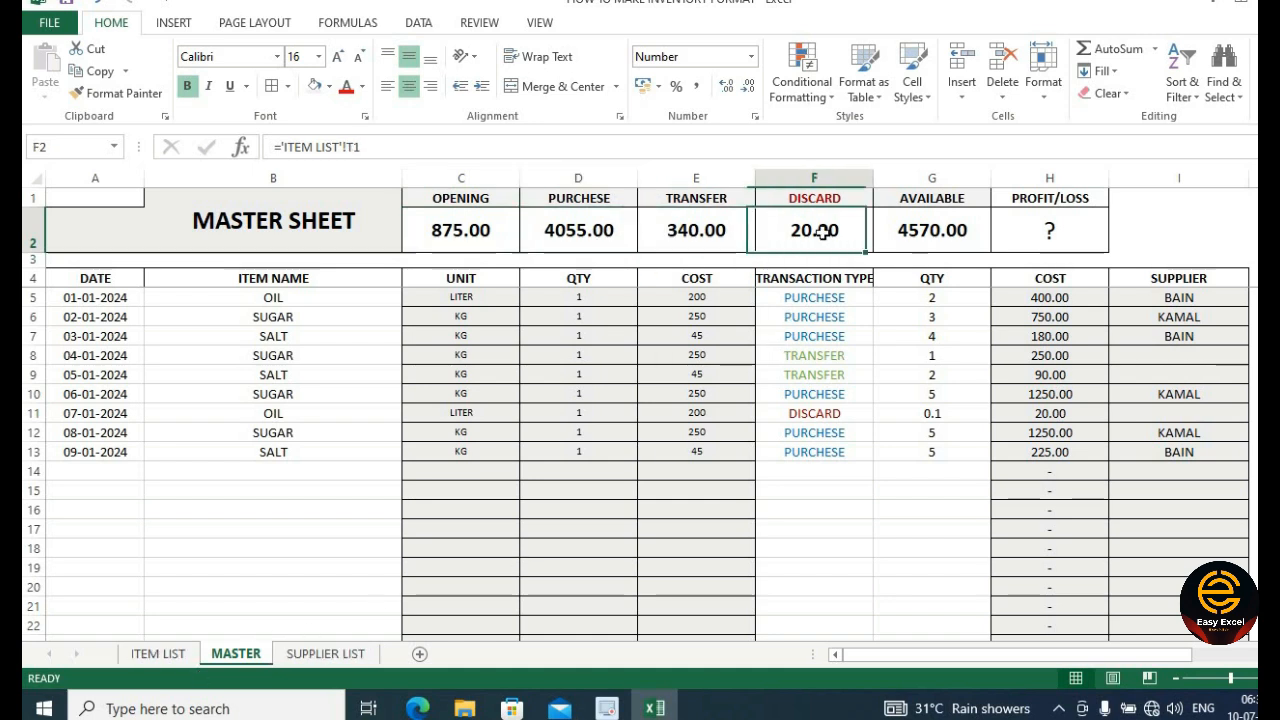
click(942, 236)
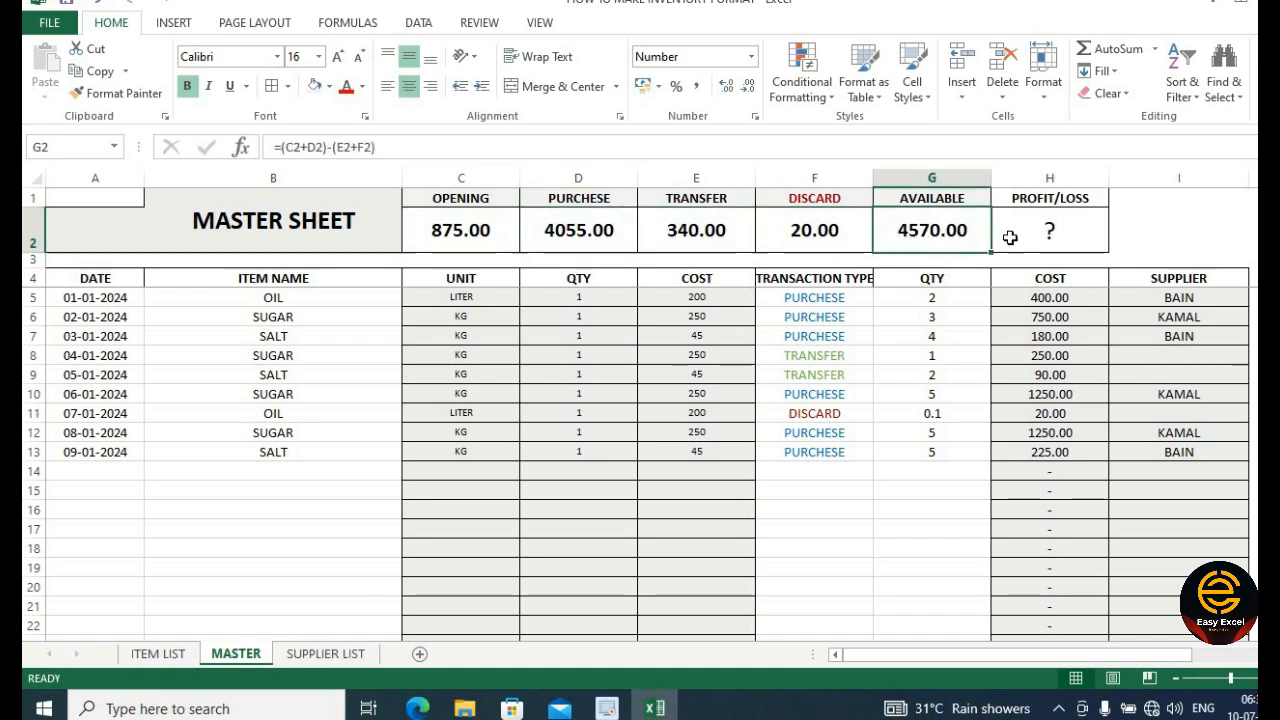
drag(1238, 256, 478, 195)
click(638, 233)
drag(1170, 234, 480, 197)
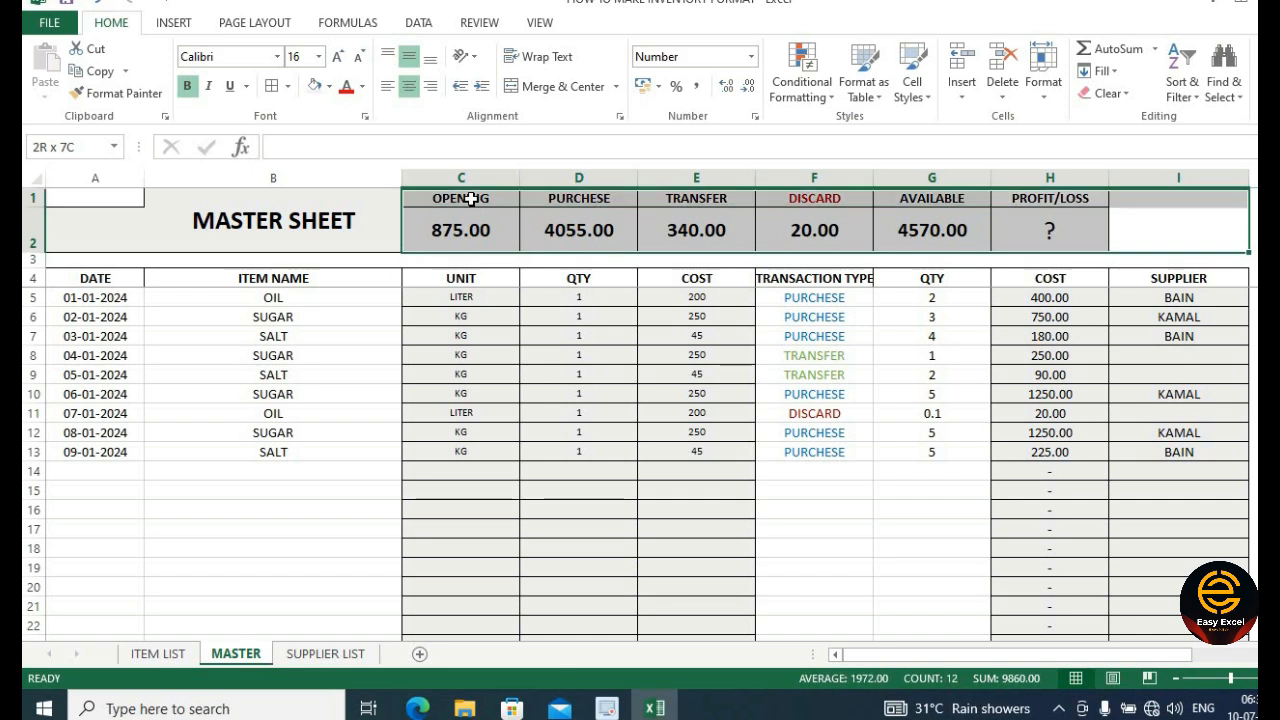
- Fill the summary block C1:I2 with dark gray and the value cells C2:H2 with very light gray
click(335, 92)
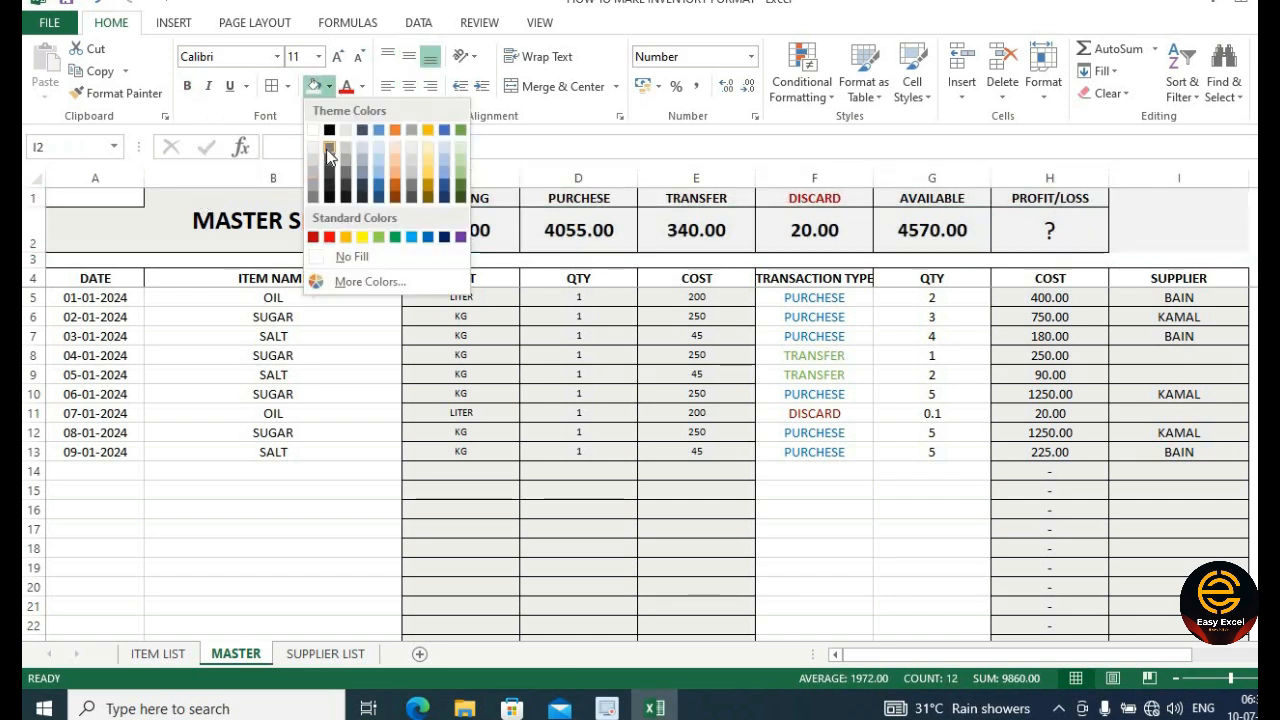
click(332, 158)
drag(464, 230, 1031, 220)
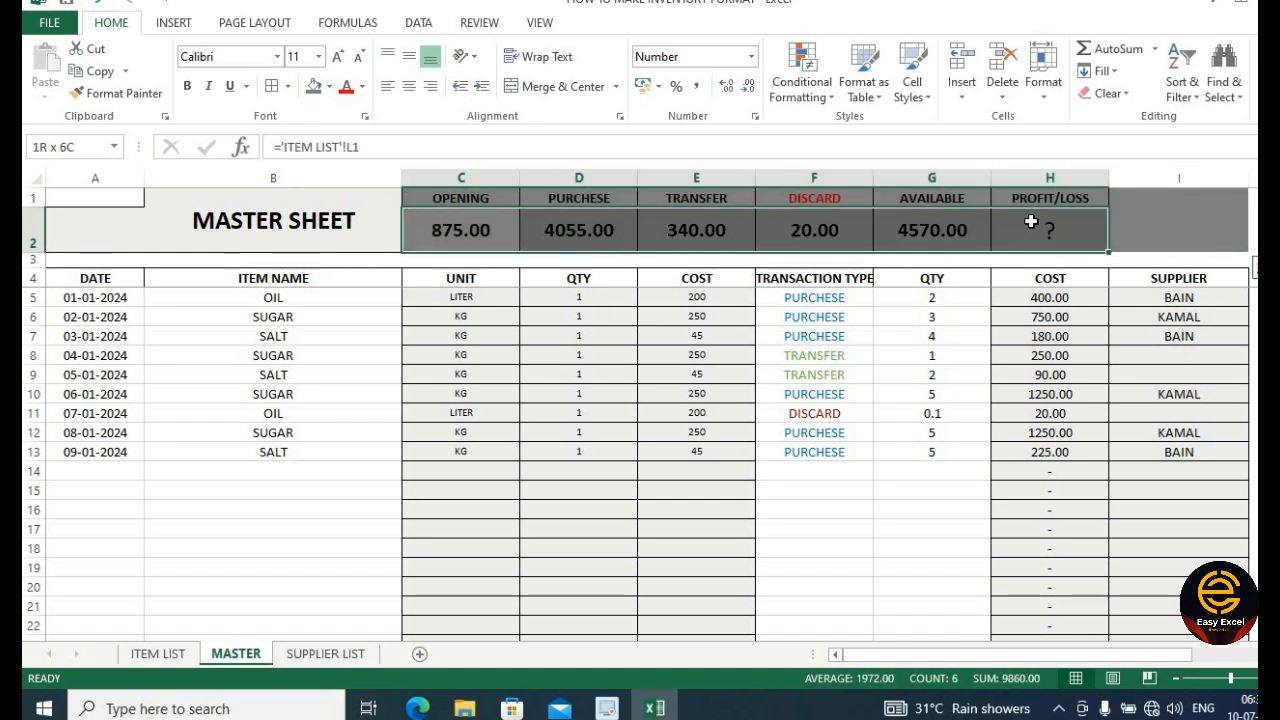
click(331, 87)
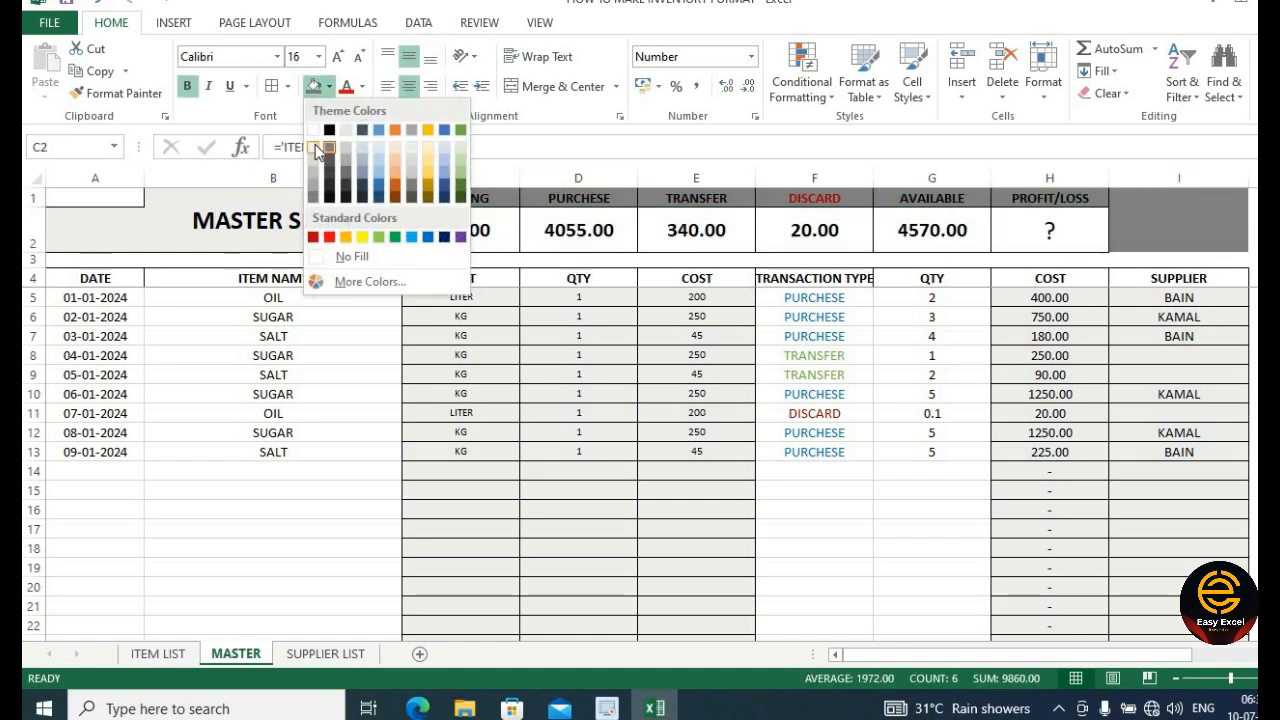
click(318, 152)
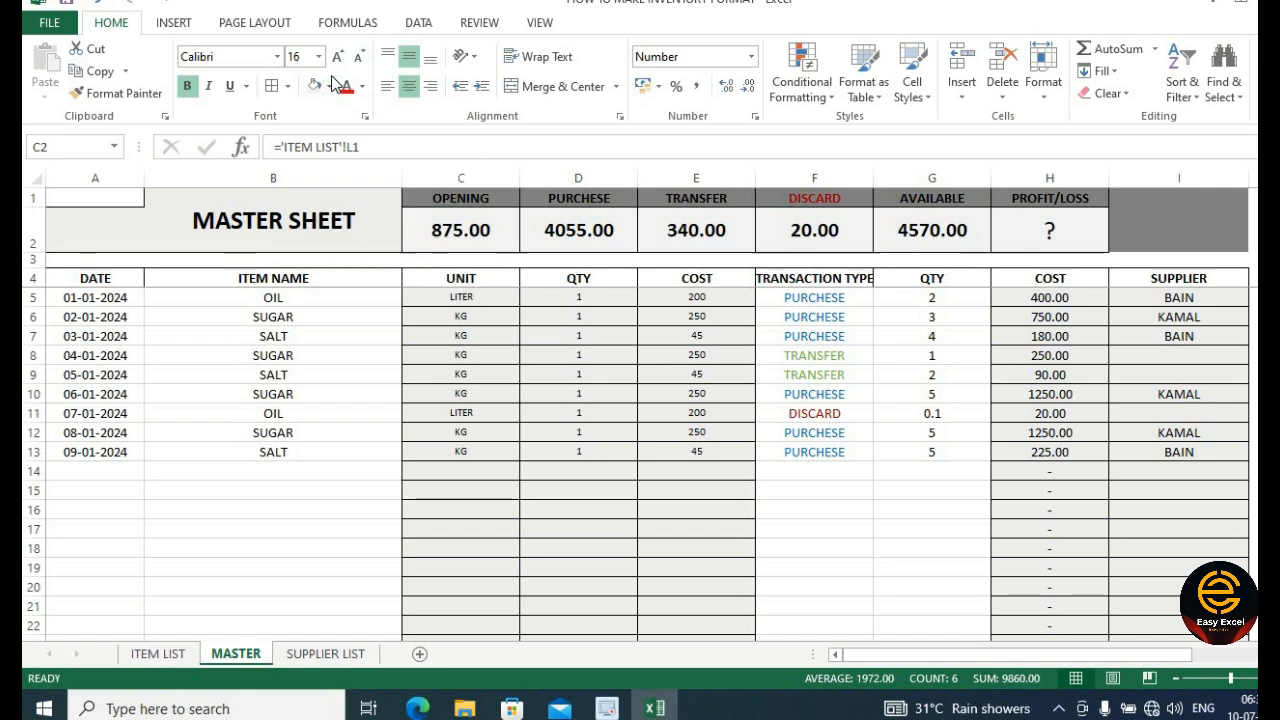
- Set the font color of the summary headers C1:H1, from OPENING to PROFIT/LOSS, to white
drag(460, 197, 1050, 197)
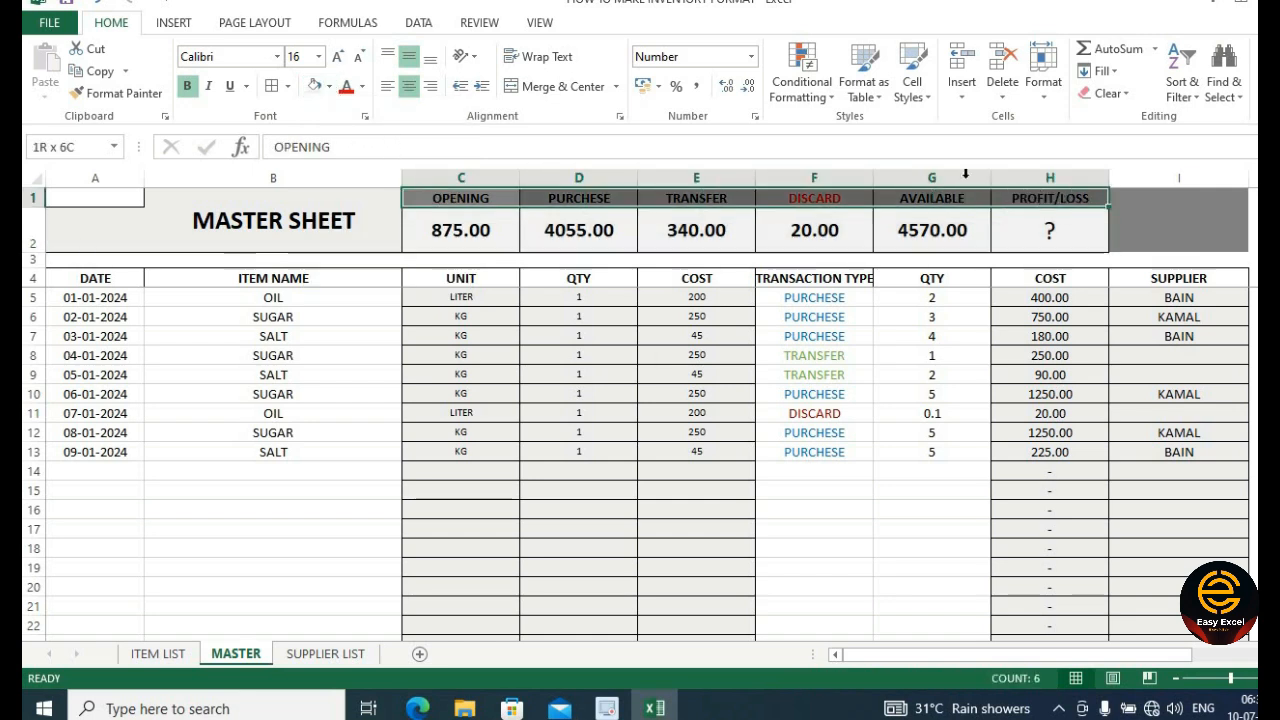
click(362, 87)
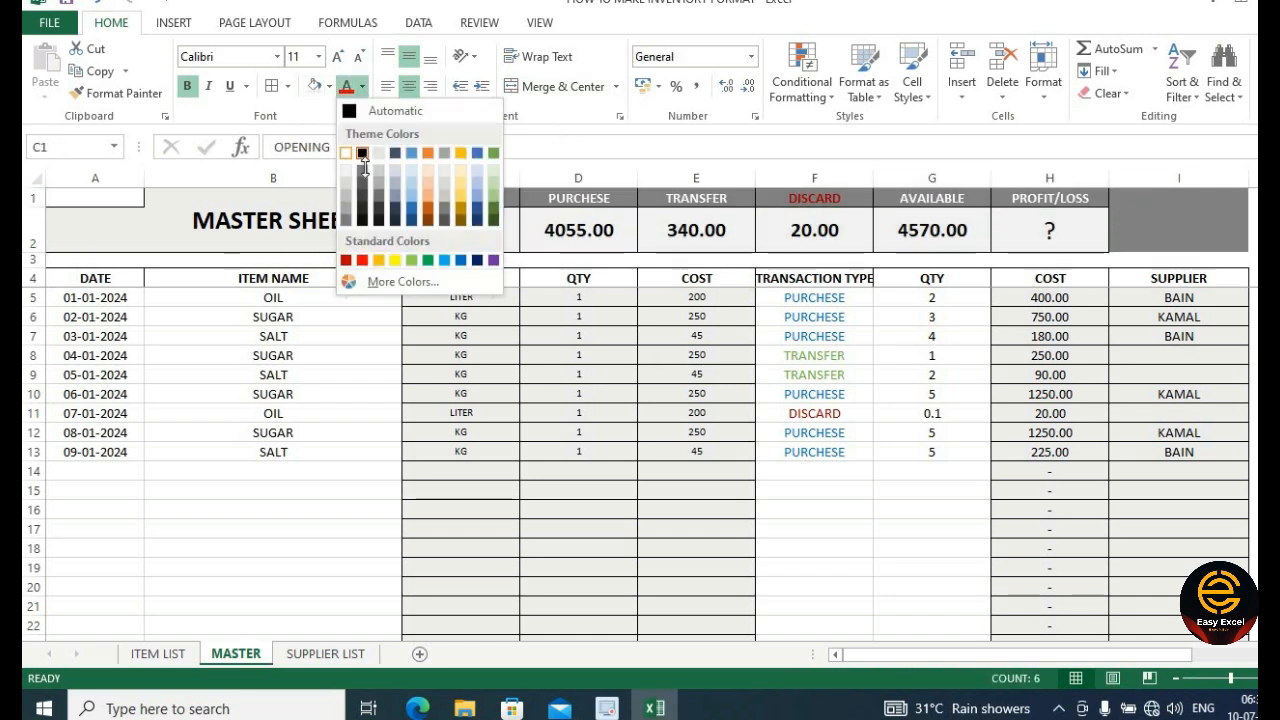
click(346, 152)
- Clear the formatting of the DISCARD header in F1 and copy the neighboring AVAILABLE header's format onto it
click(814, 278)
click(808, 201)
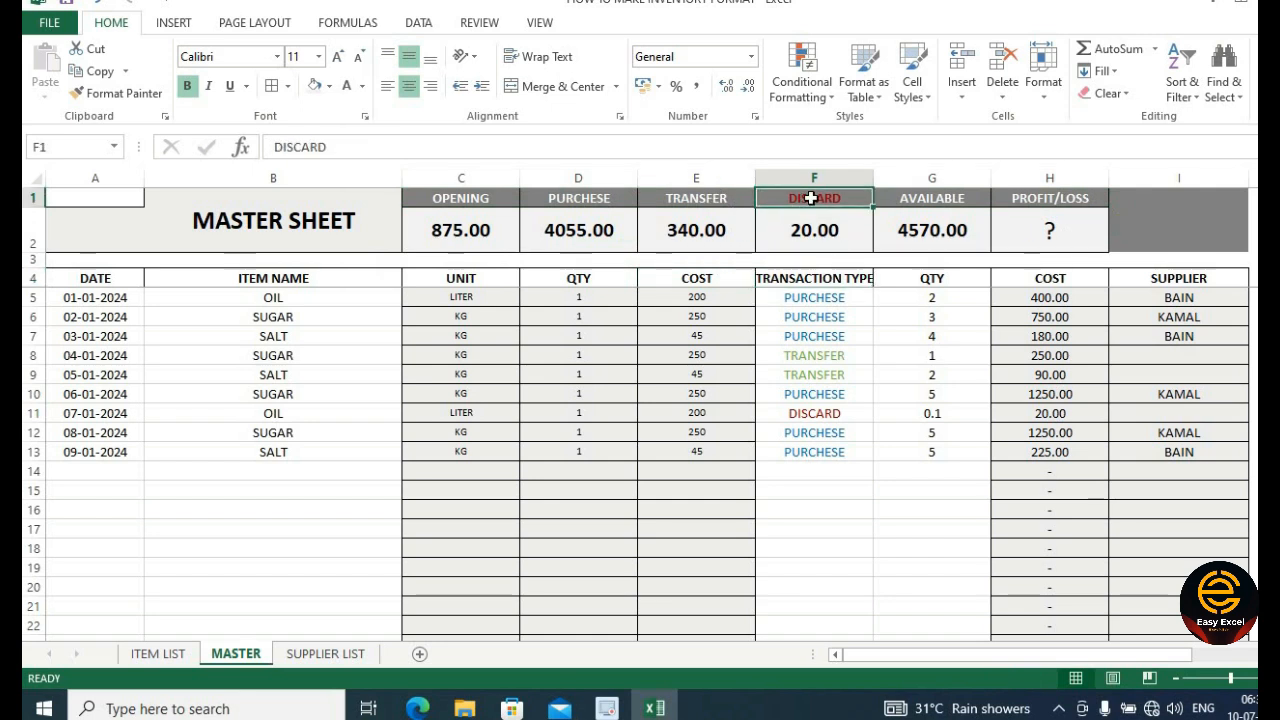
click(1112, 93)
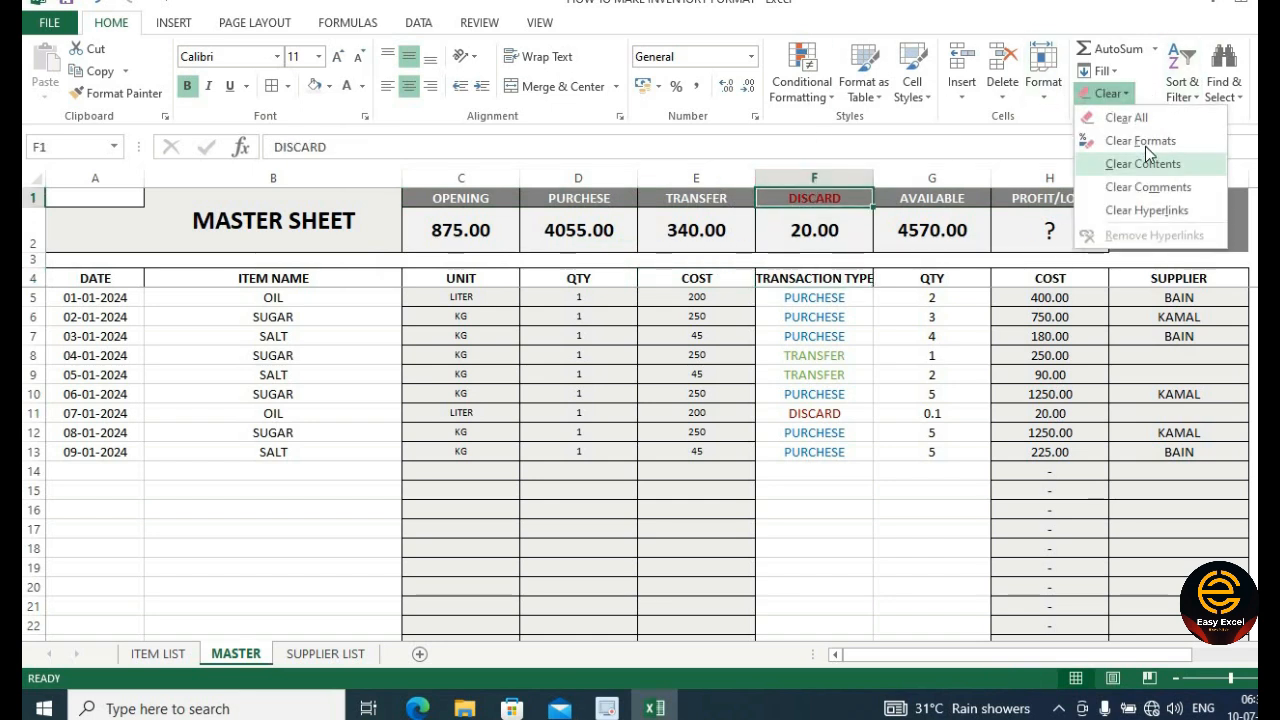
click(1145, 143)
click(880, 197)
click(120, 93)
click(845, 200)
click(845, 226)
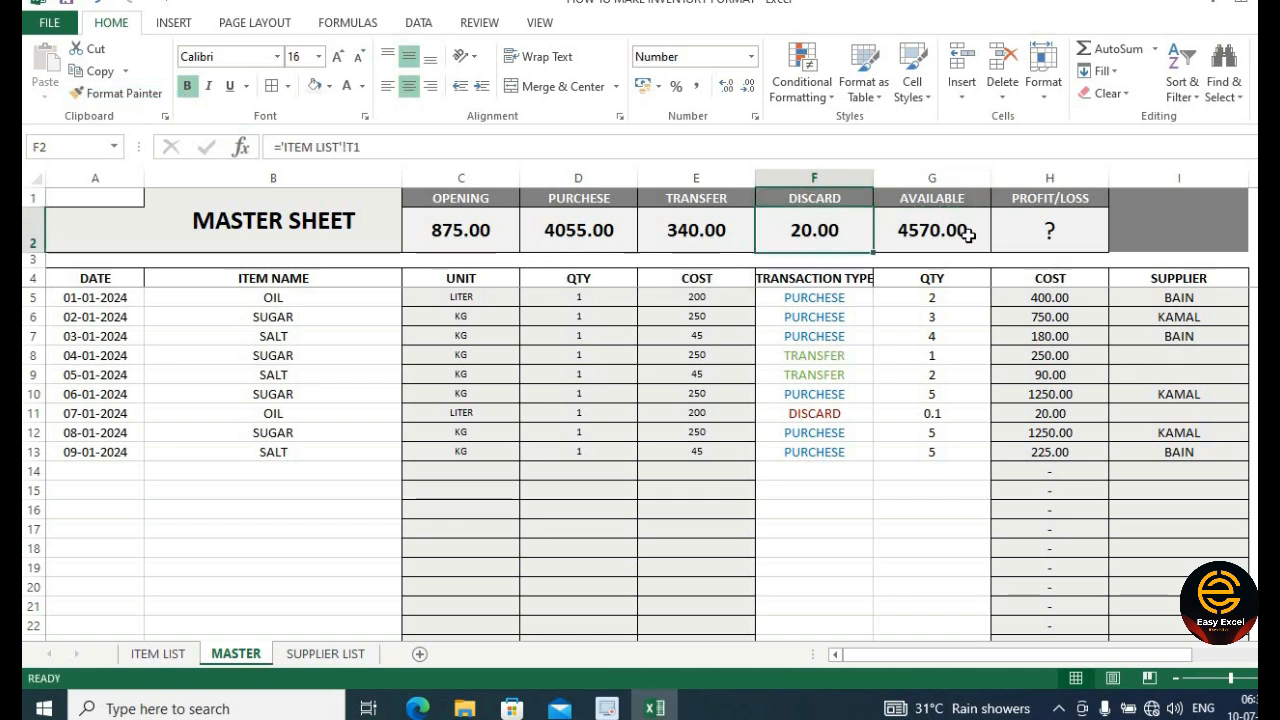
- Fill cell A2 and the merged MASTER SHEET title cell with the same dark gray and make the title text white
click(1164, 232)
drag(310, 367, 304, 358)
drag(100, 224, 298, 226)
click(224, 194)
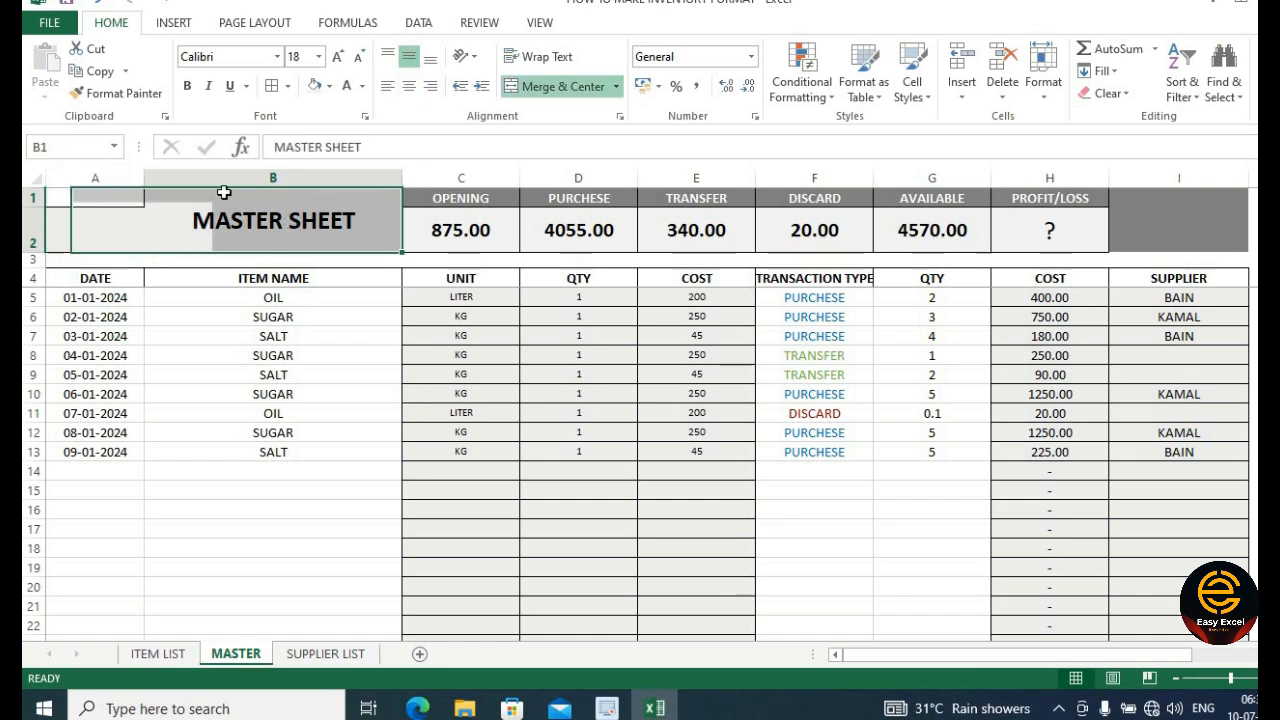
click(109, 214)
click(331, 87)
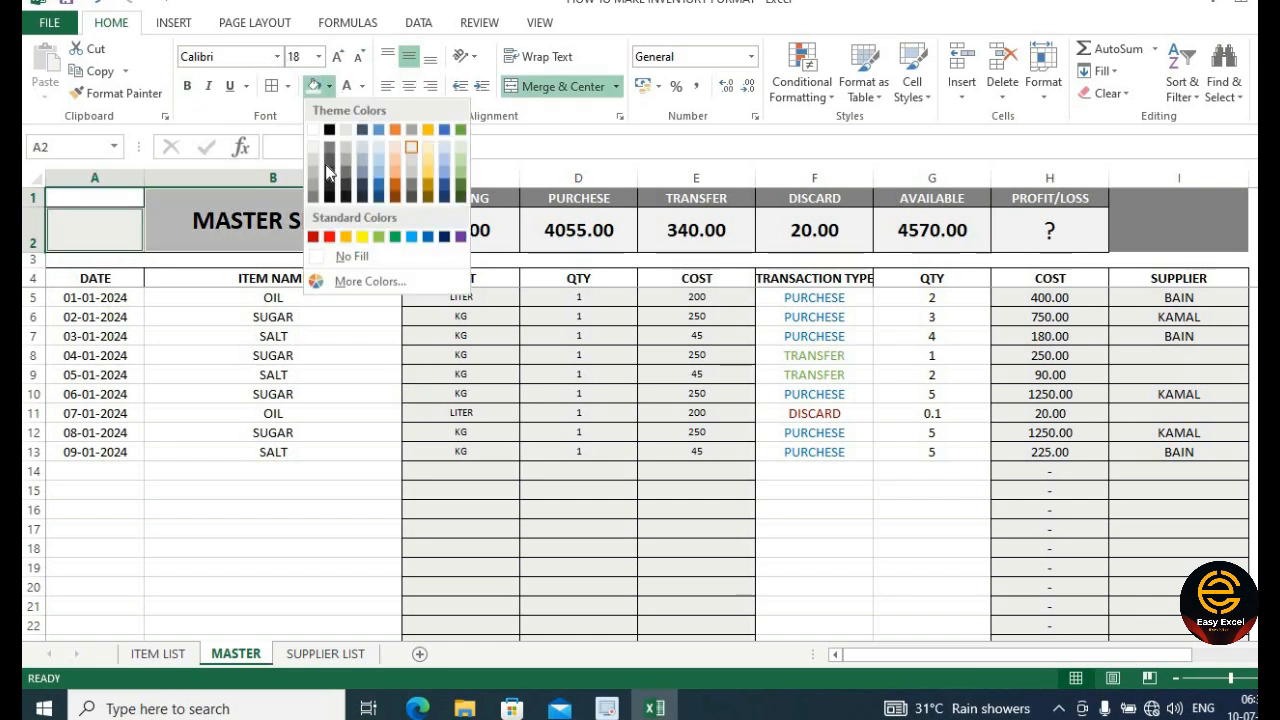
click(332, 147)
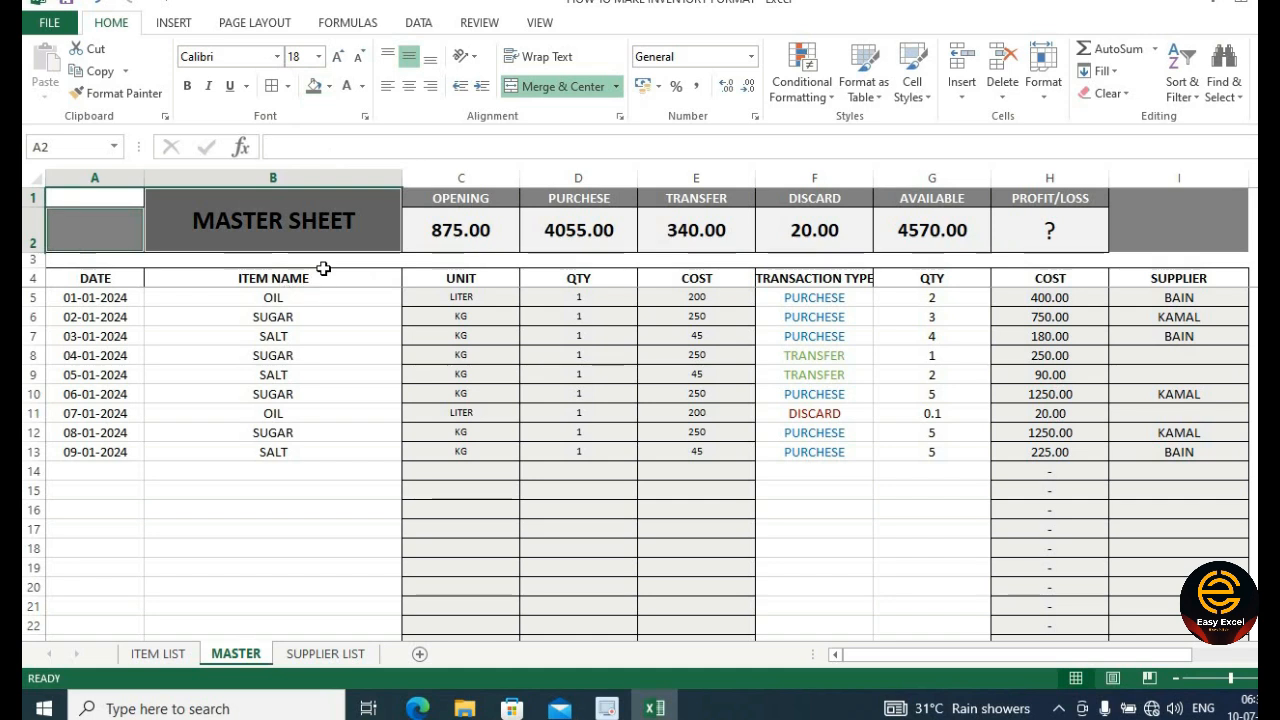
click(334, 220)
click(350, 91)
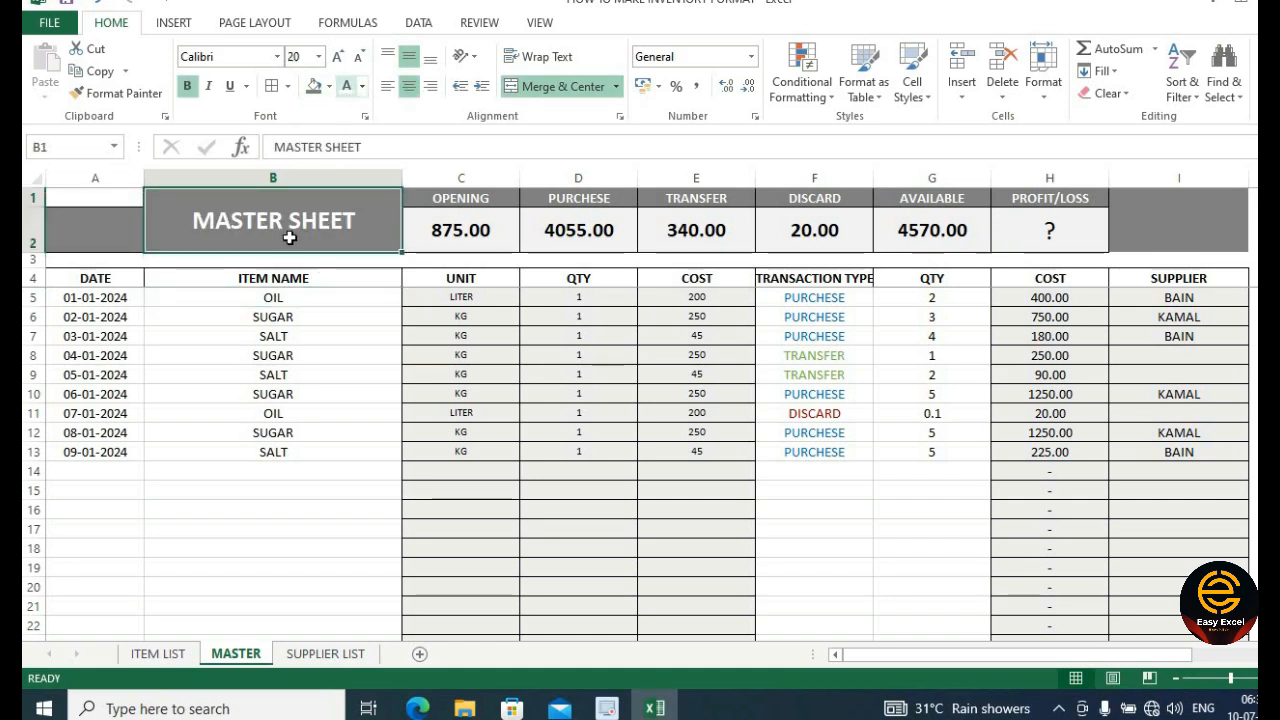
- Review the formatted MASTER sheet together with the ITEM LIST and SUPPLIER LIST sheets
click(125, 260)
drag(122, 318, 126, 337)
drag(236, 413, 236, 399)
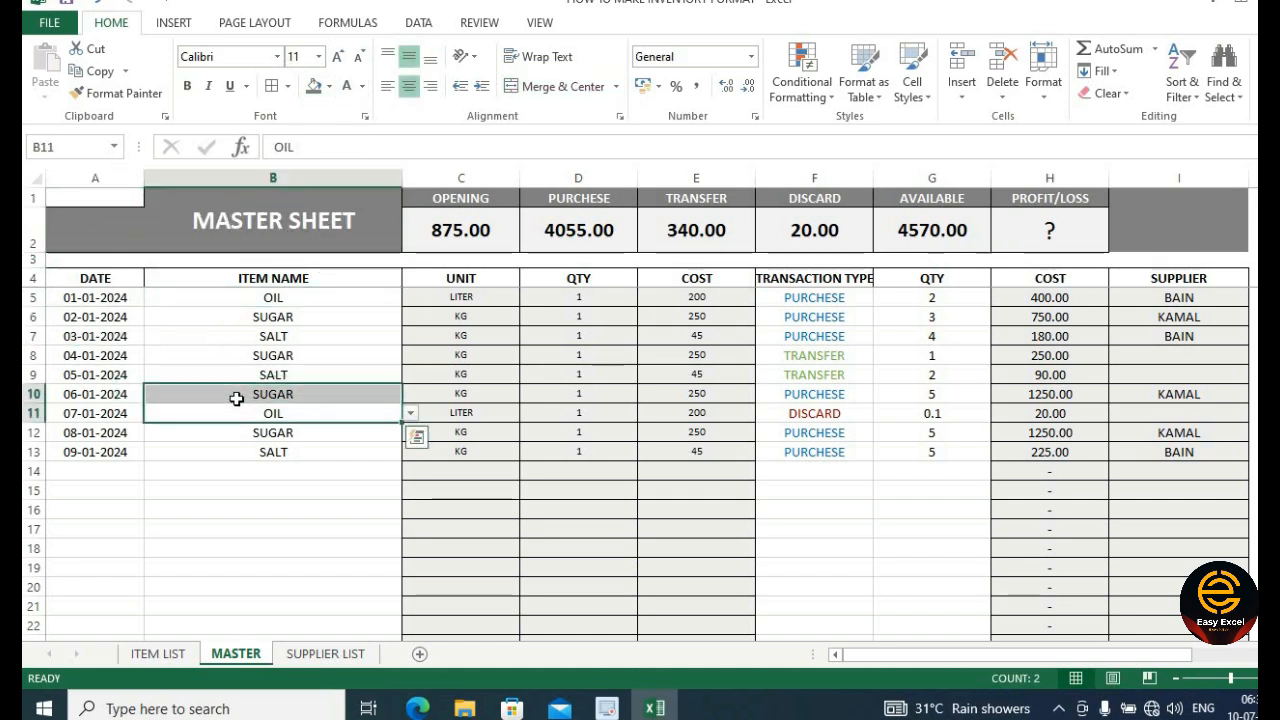
scroll(994, 326, down, 2)
scroll(995, 326, up, 2)
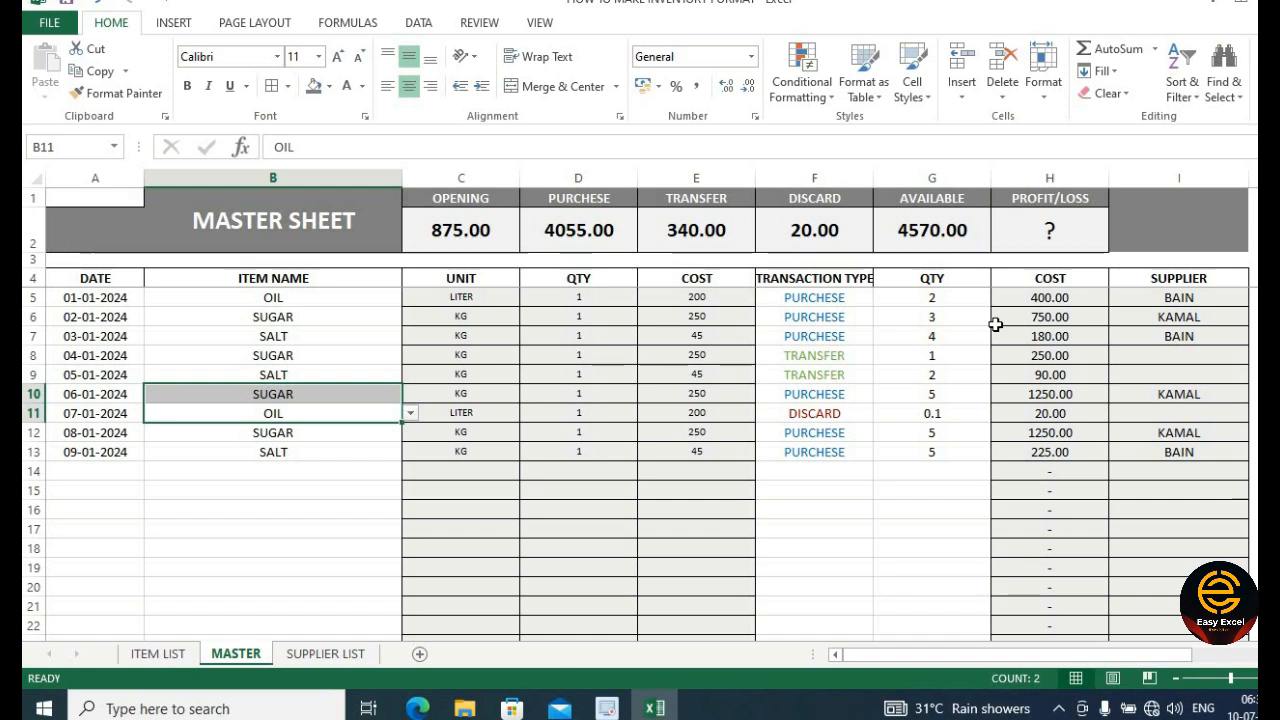
click(265, 577)
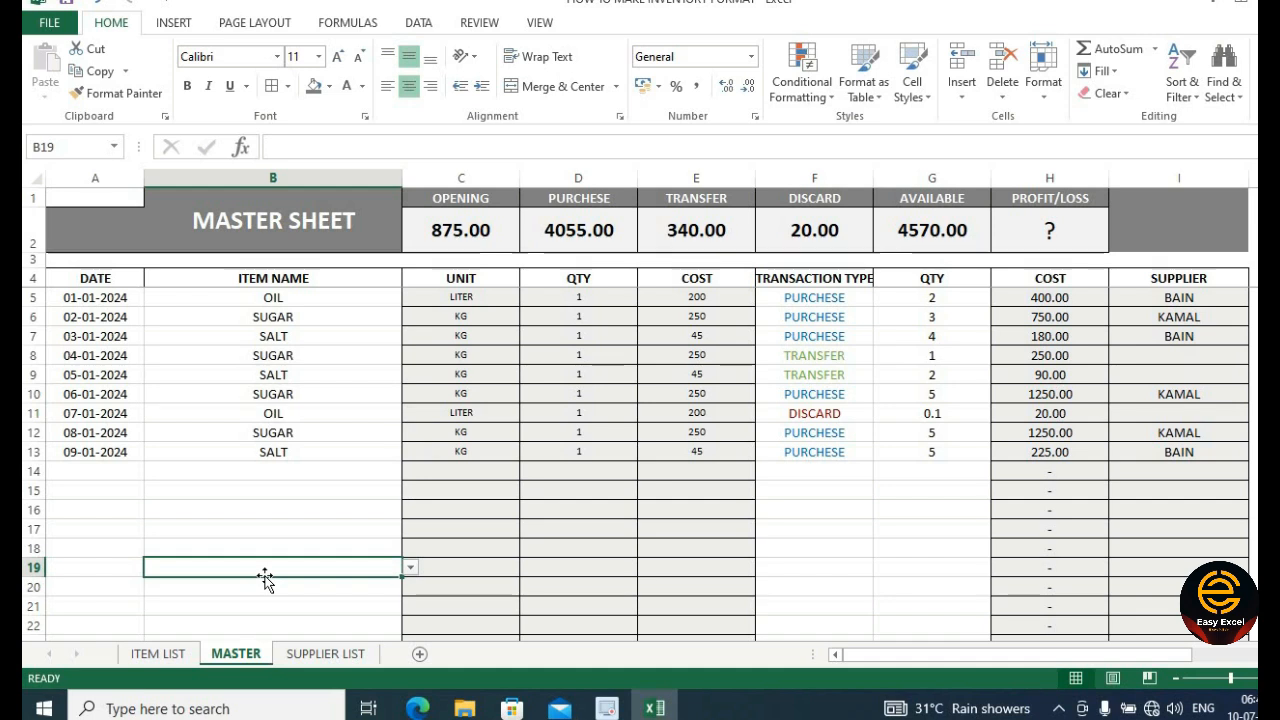
click(168, 656)
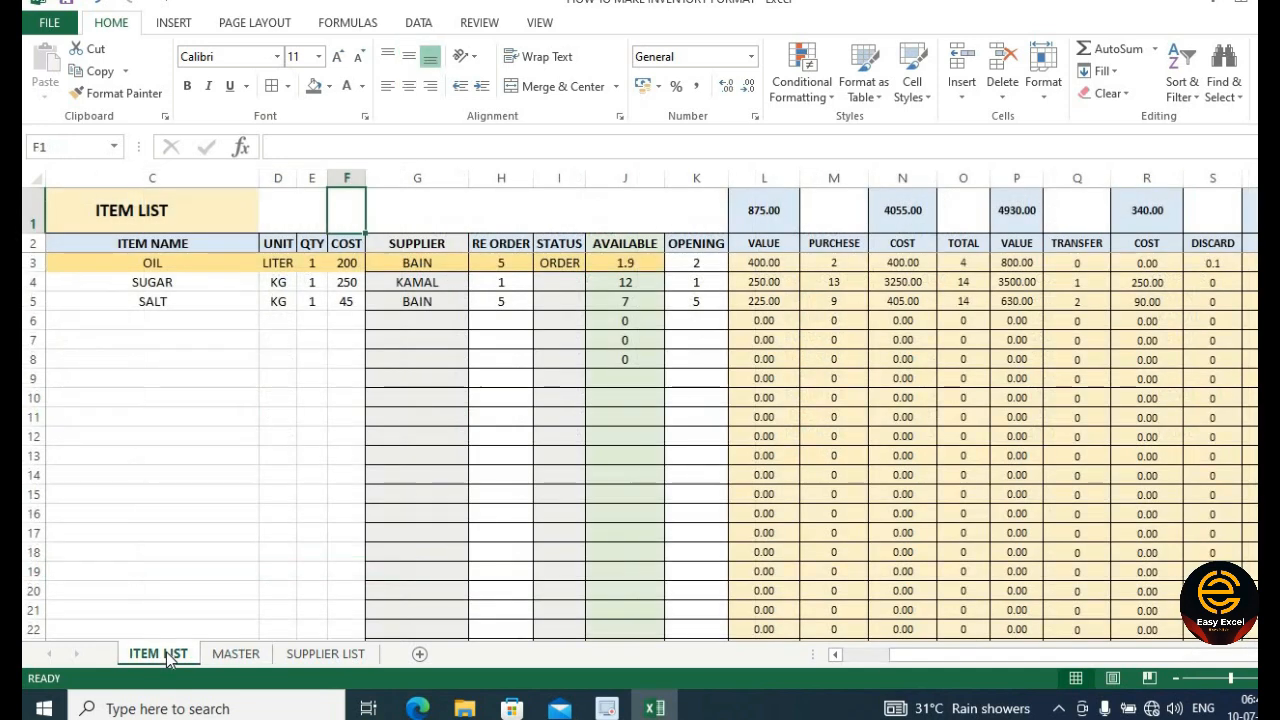
click(326, 655)
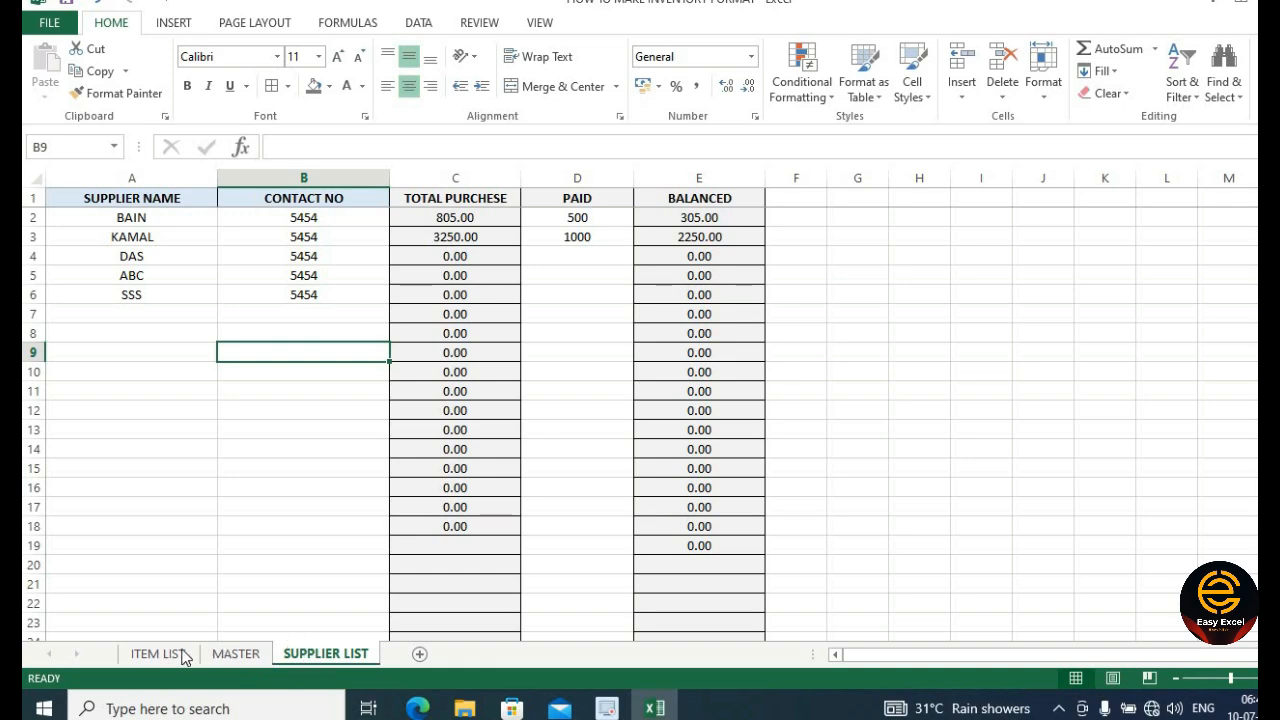
click(175, 657)
click(252, 655)
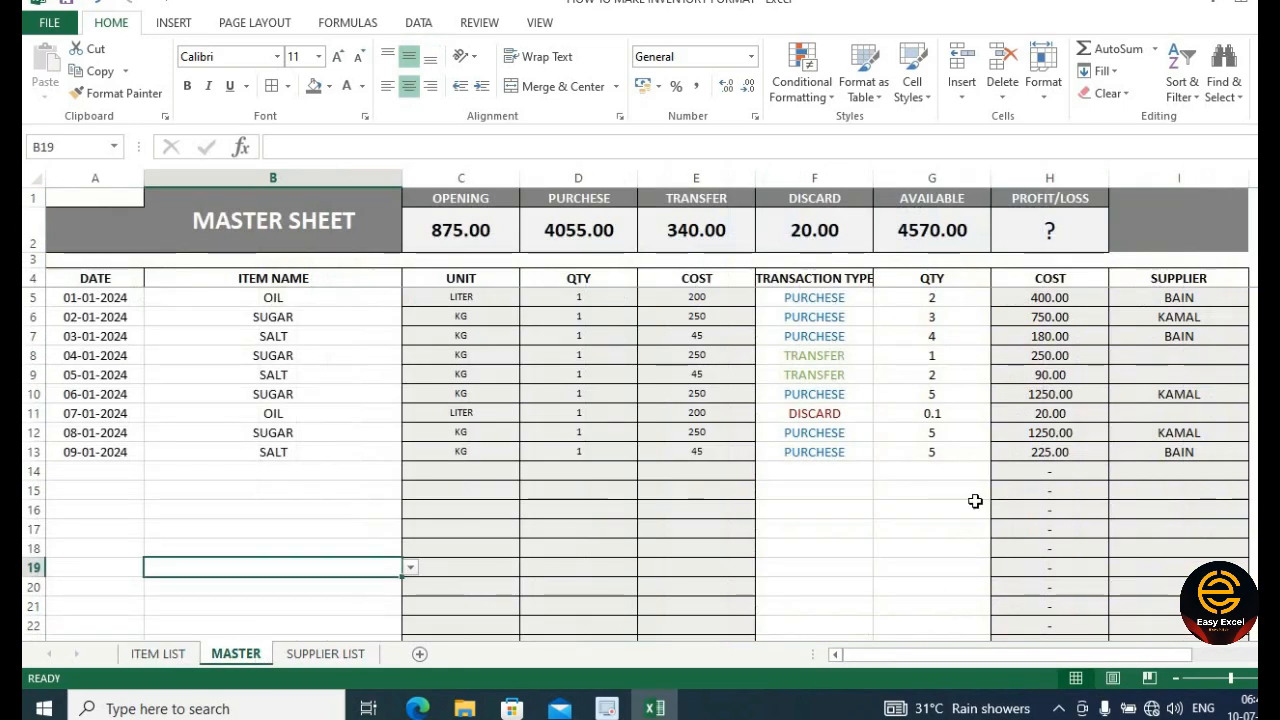
click(930, 548)
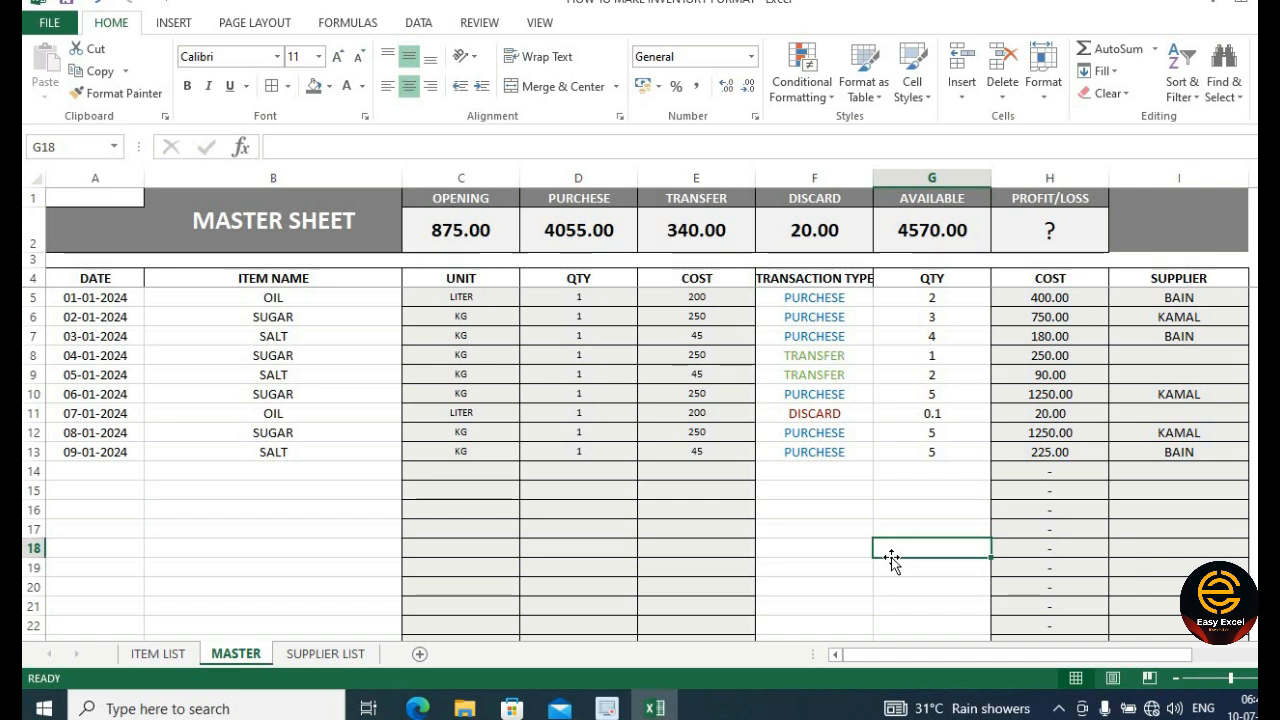